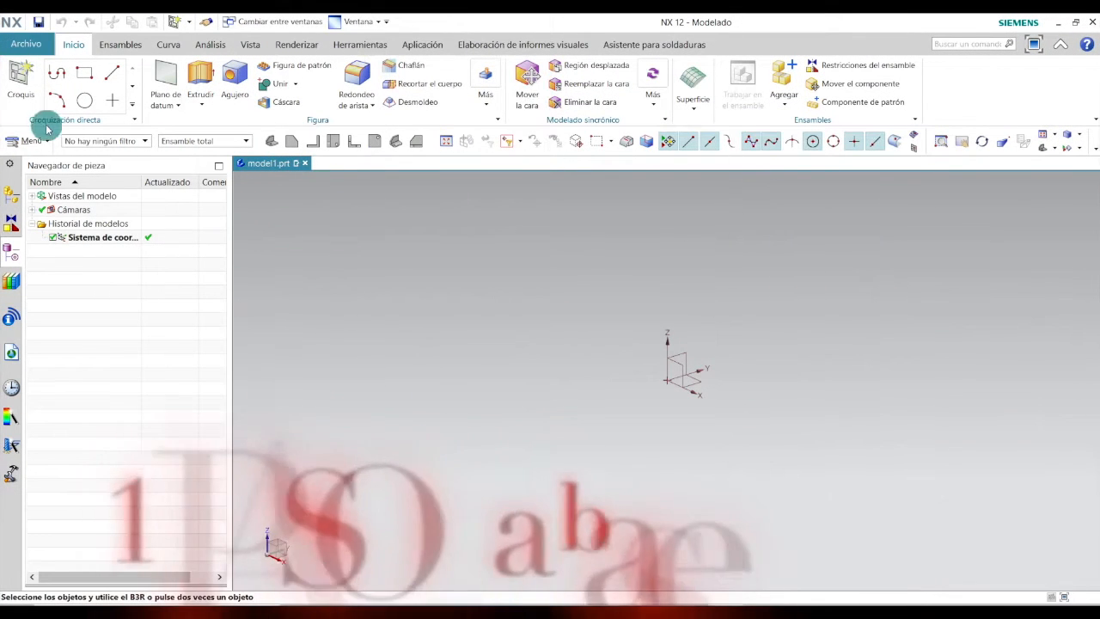
# Create a new sketch on the YZ datum plane.
pyautogui.click(20, 79)
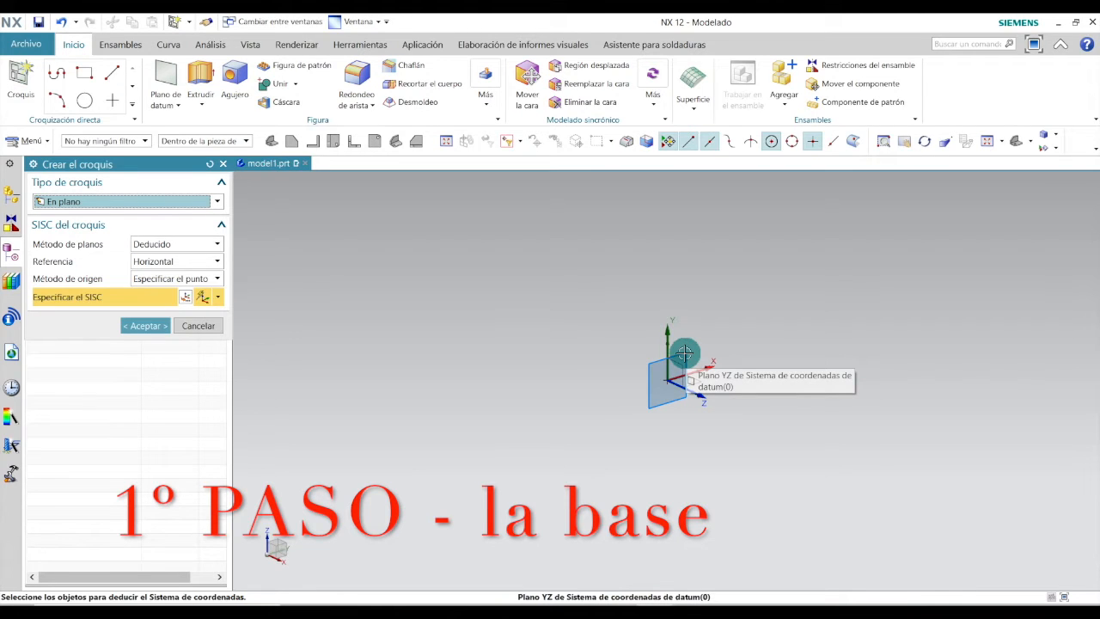
pyautogui.click(684, 353)
pyautogui.click(145, 325)
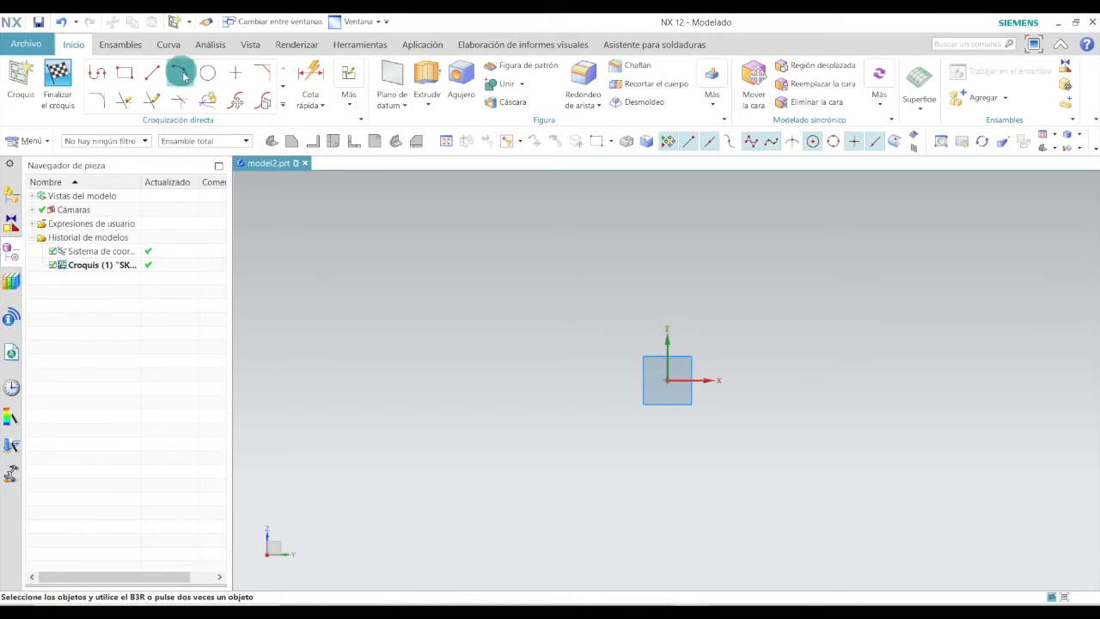
# Draw a horizontal line starting at the sketch origin, about 82 mm long.
pyautogui.click(154, 76)
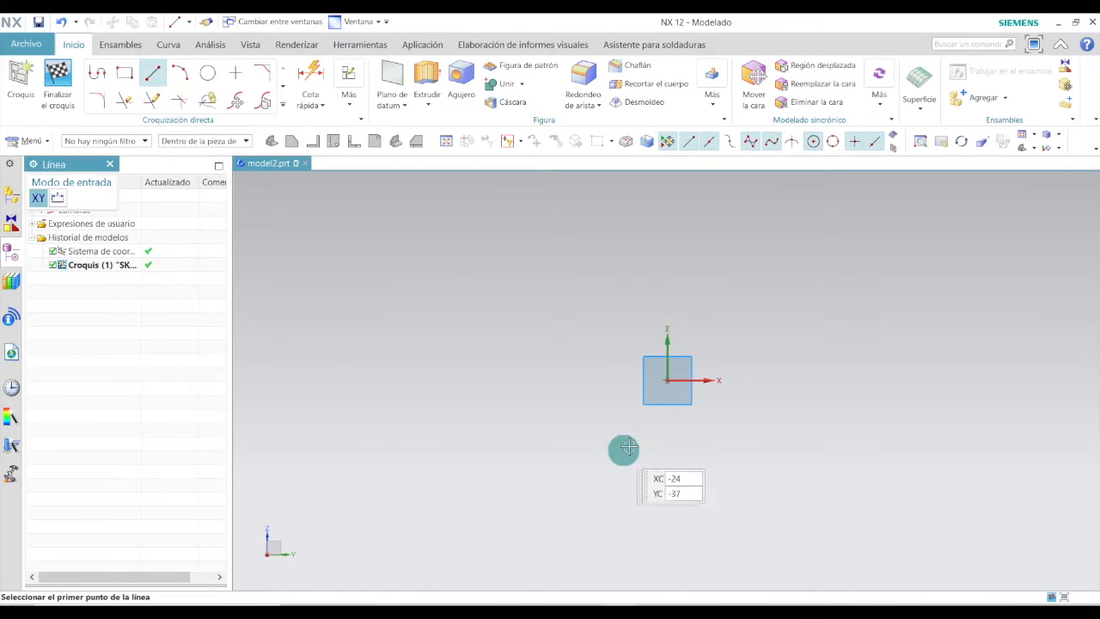
pyautogui.click(669, 378)
pyautogui.click(820, 379)
pyautogui.press('Escape')
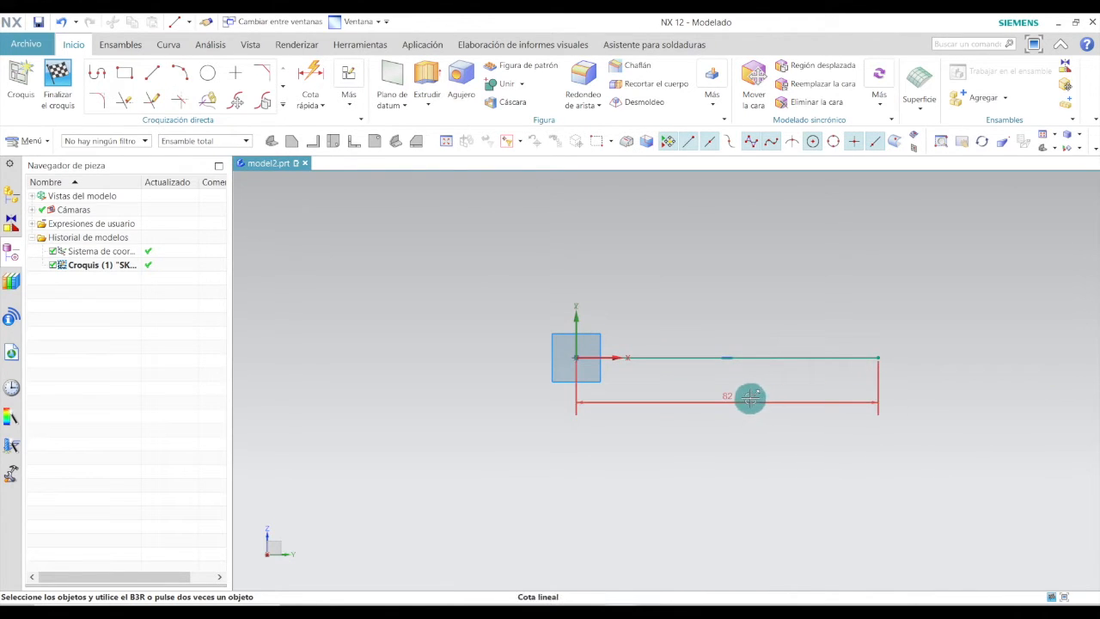
# Set the horizontal line's length to 15 mm and move its dimension closer to the profile.
pyautogui.doubleClick(731, 408)
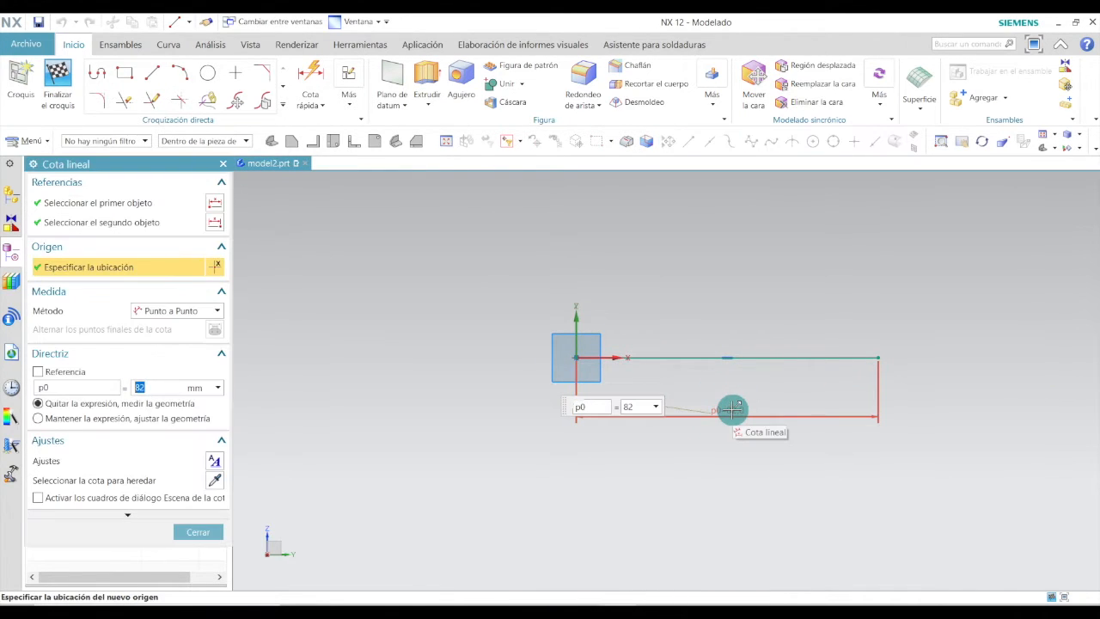
pyautogui.write('15')
pyautogui.press('Return')
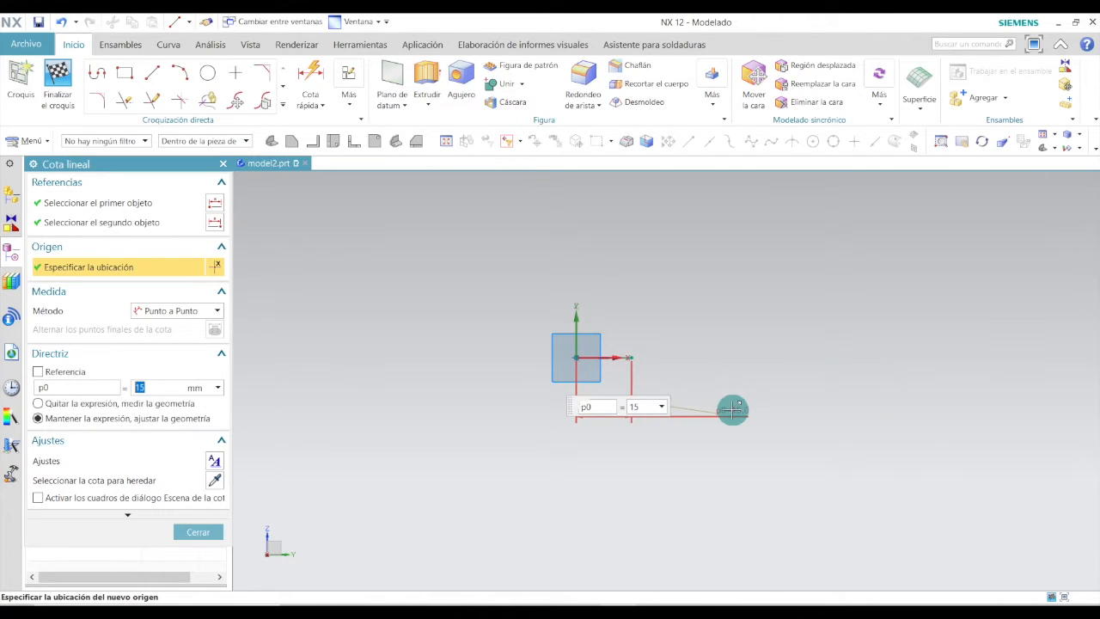
pyautogui.click(191, 531)
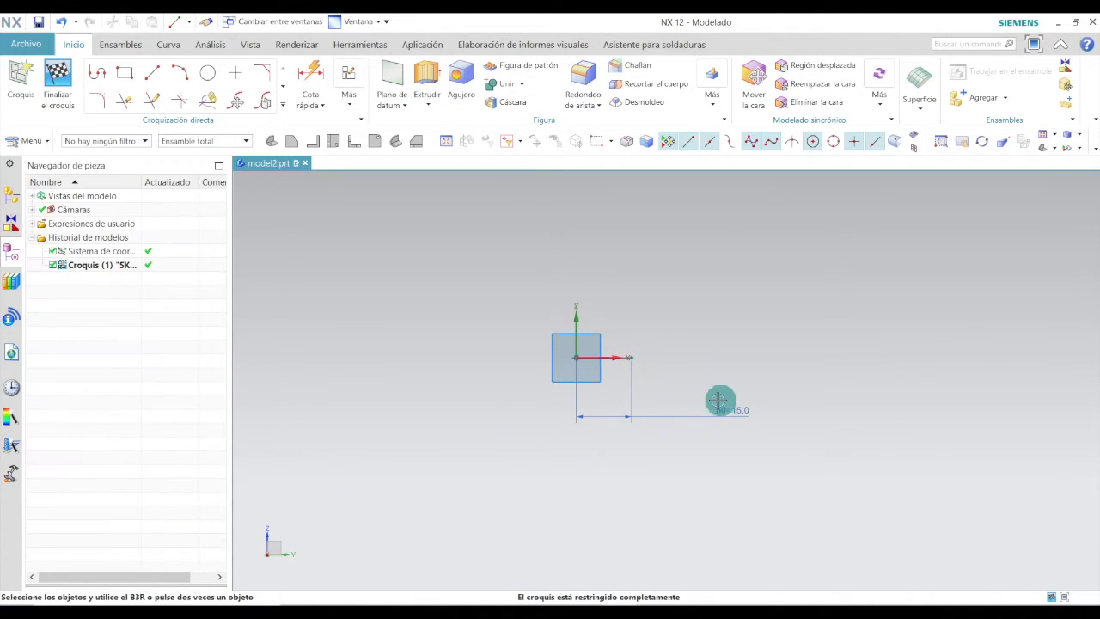
pyautogui.moveTo(729, 406); pyautogui.dragTo(600, 396)
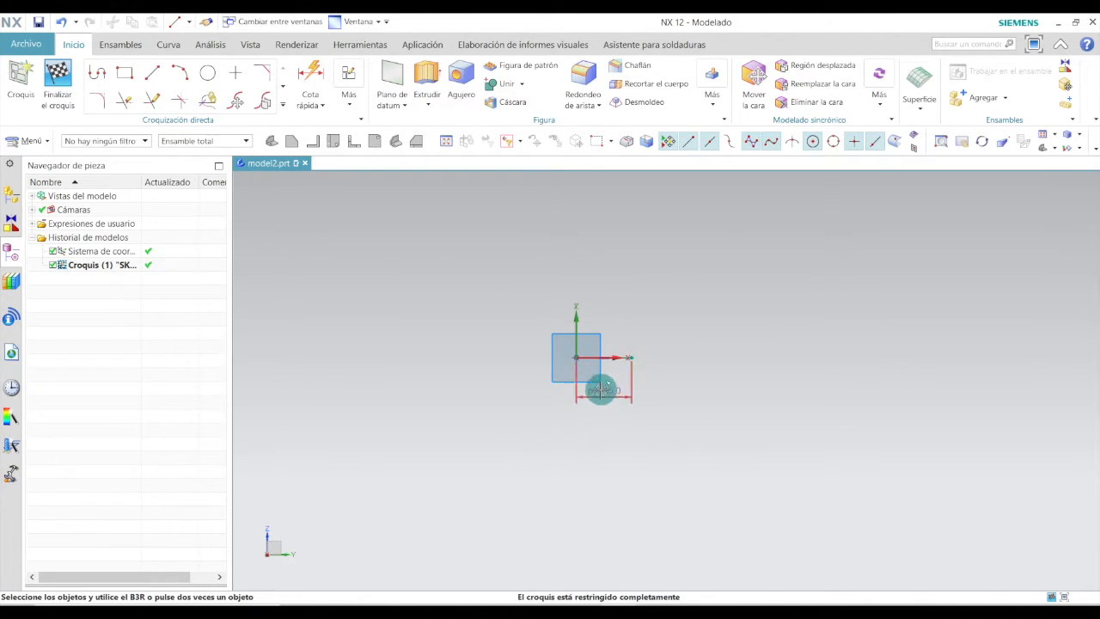
# Draw a short vertical line upward from the right end of the horizontal line.
pyautogui.scroll(7, 610, 361)
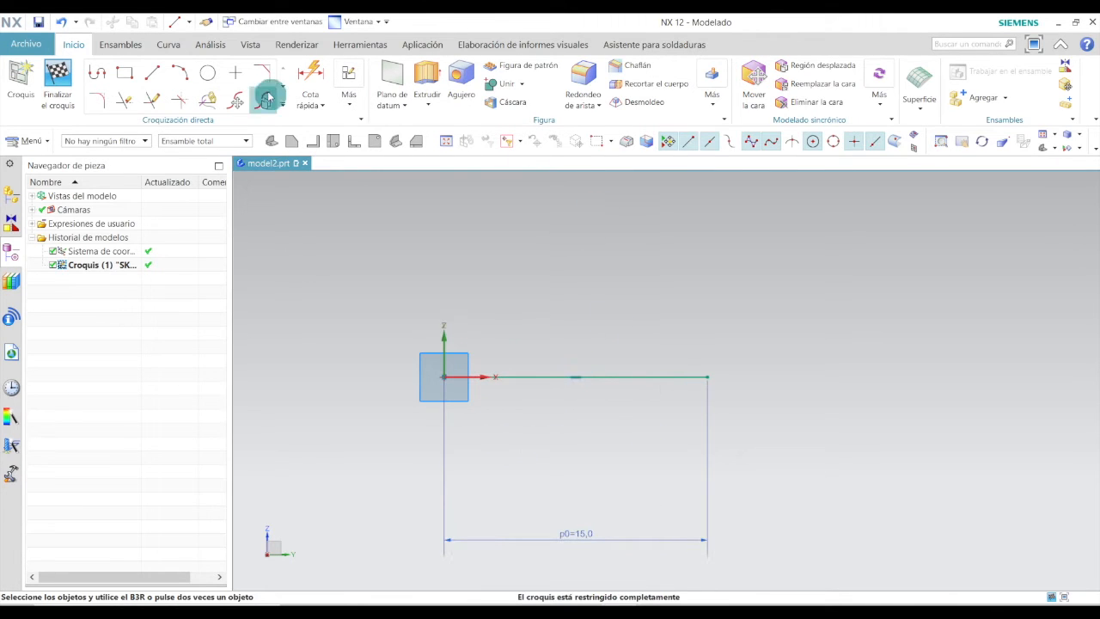
pyautogui.click(152, 73)
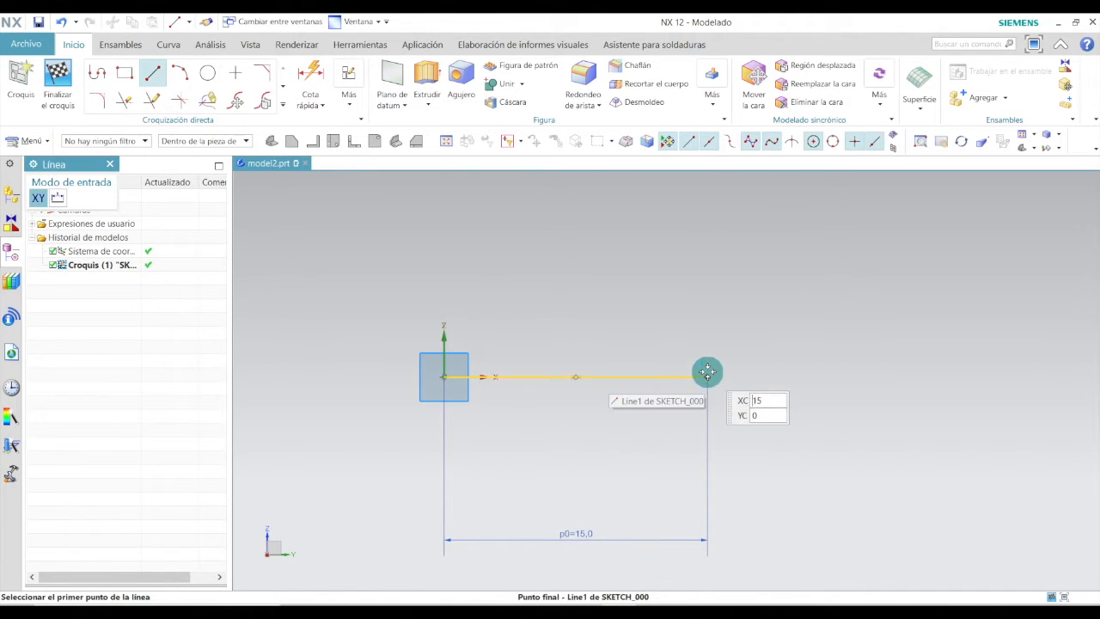
pyautogui.click(707, 376)
pyautogui.click(706, 336)
pyautogui.press('Escape')
# Set the vertical line's length to 2 mm.
pyautogui.scroll(3, 737, 348)
pyautogui.doubleClick(717, 363)
pyautogui.write('2')
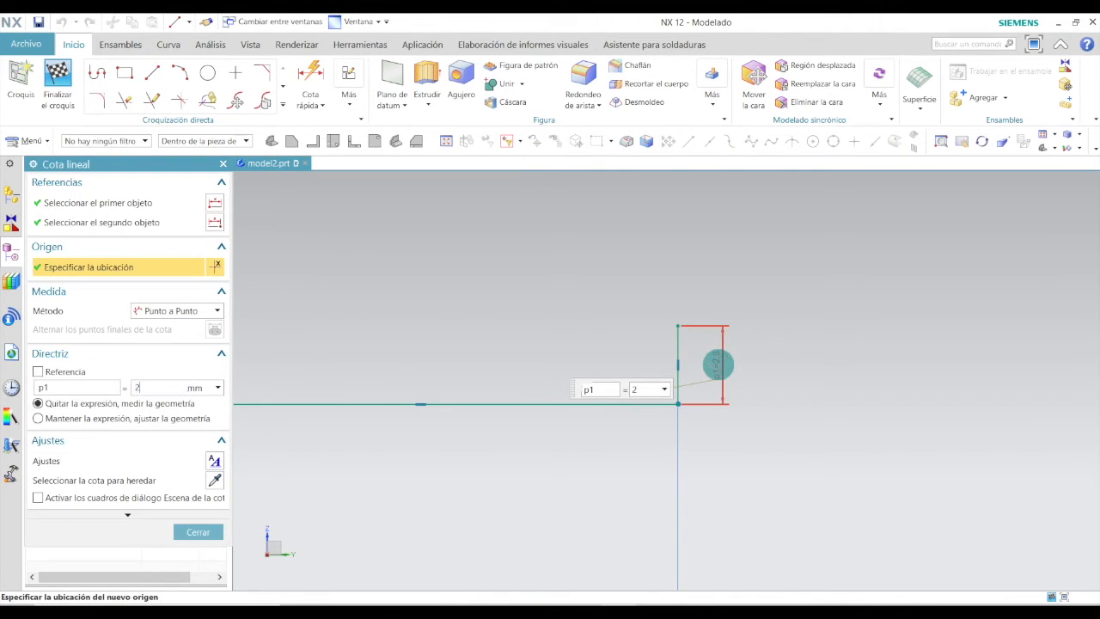
pyautogui.press('Return')
pyautogui.click(176, 533)
# Draw a slanted line up and to the left from the top of the vertical line, about 1.7 mm long.
pyautogui.scroll(-4, 531, 359)
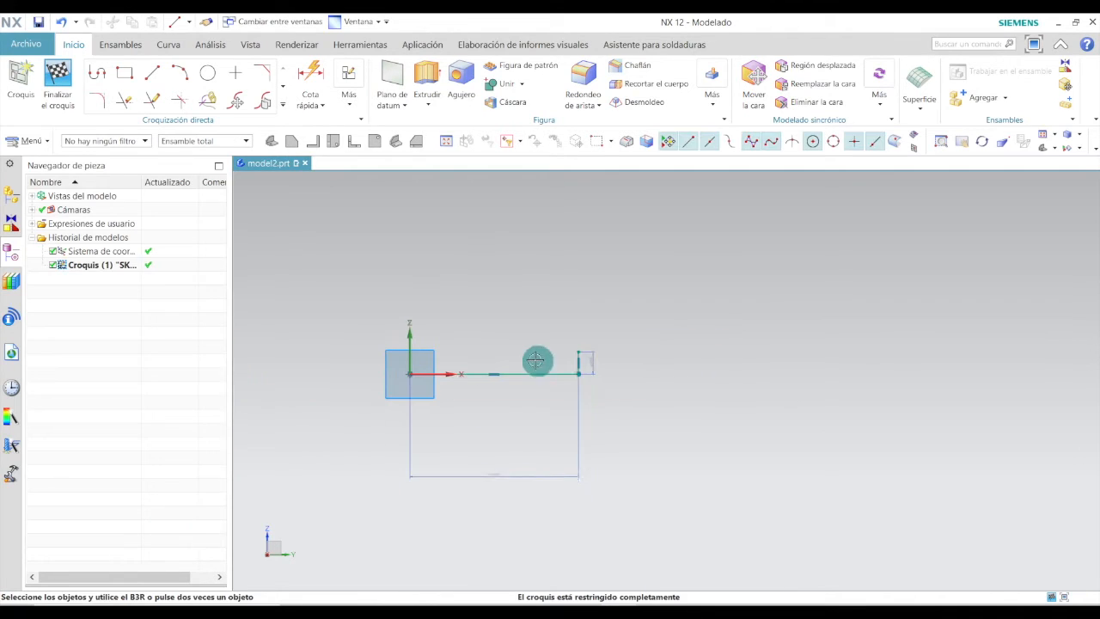
pyautogui.scroll(3, 510, 354)
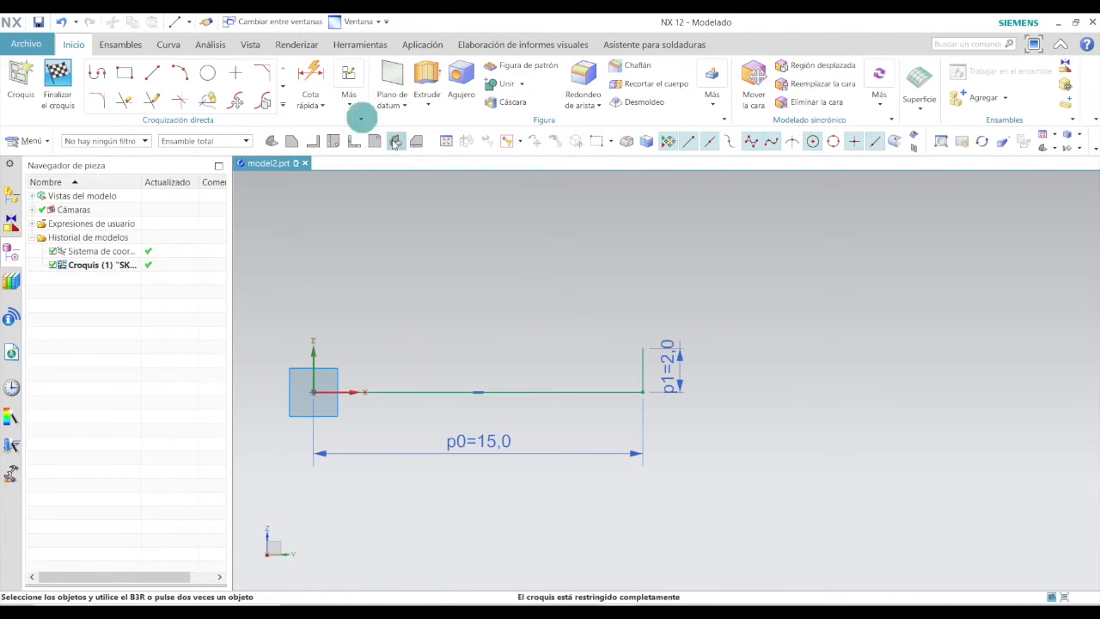
pyautogui.click(152, 73)
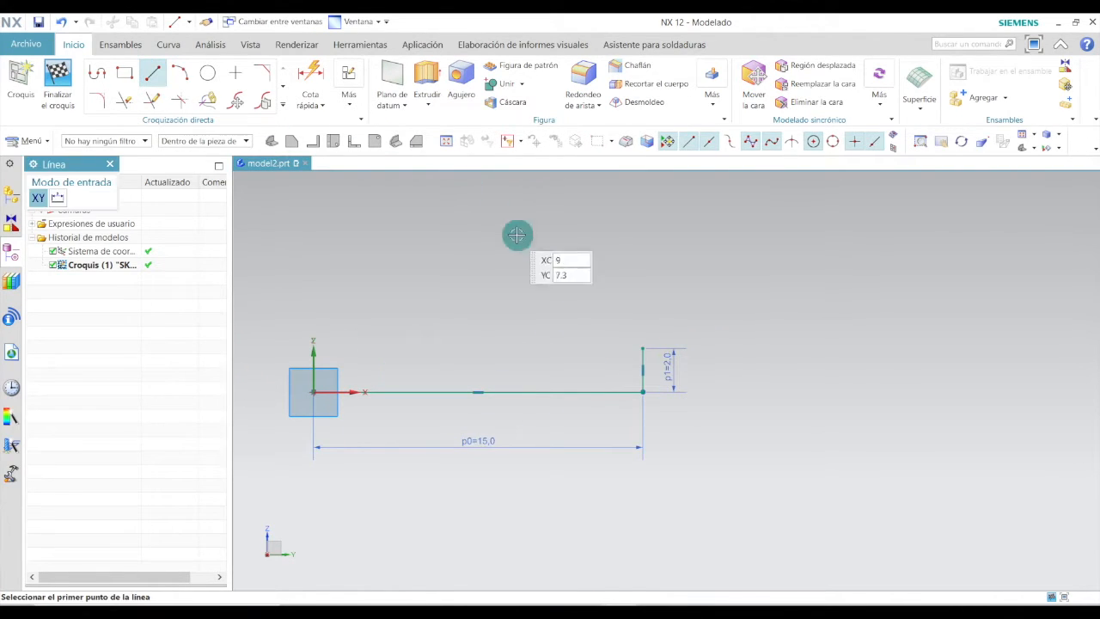
pyautogui.click(641, 348)
pyautogui.click(620, 318)
pyautogui.scroll(2, 622, 319)
pyautogui.scroll(3, 624, 320)
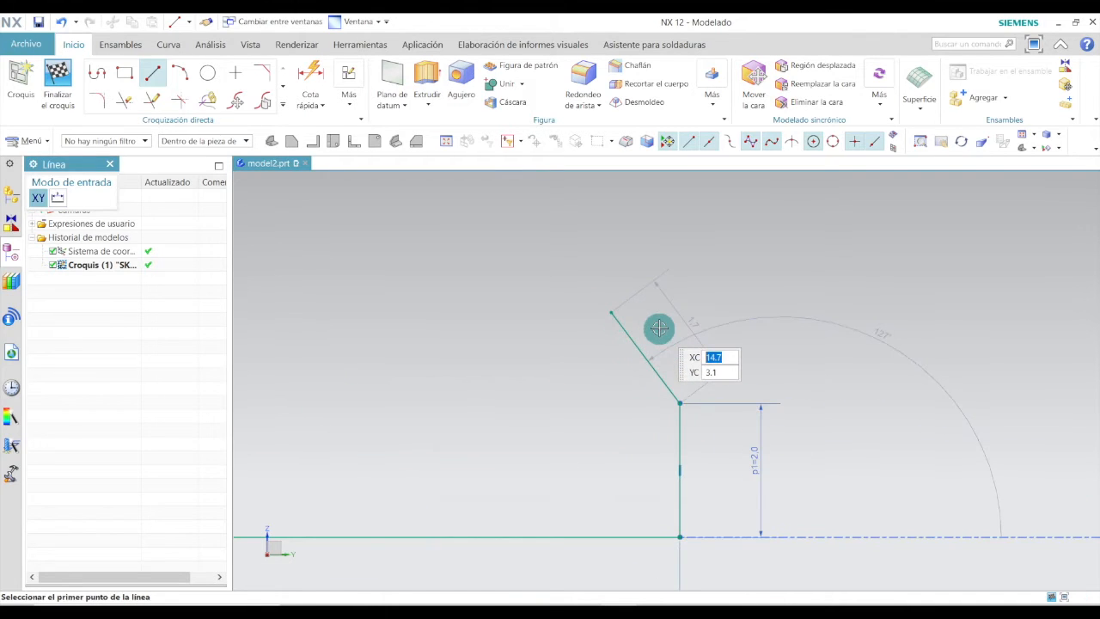
pyautogui.press('Escape')
# Set the slanted line's length to 1.5 mm.
pyautogui.doubleClick(666, 331)
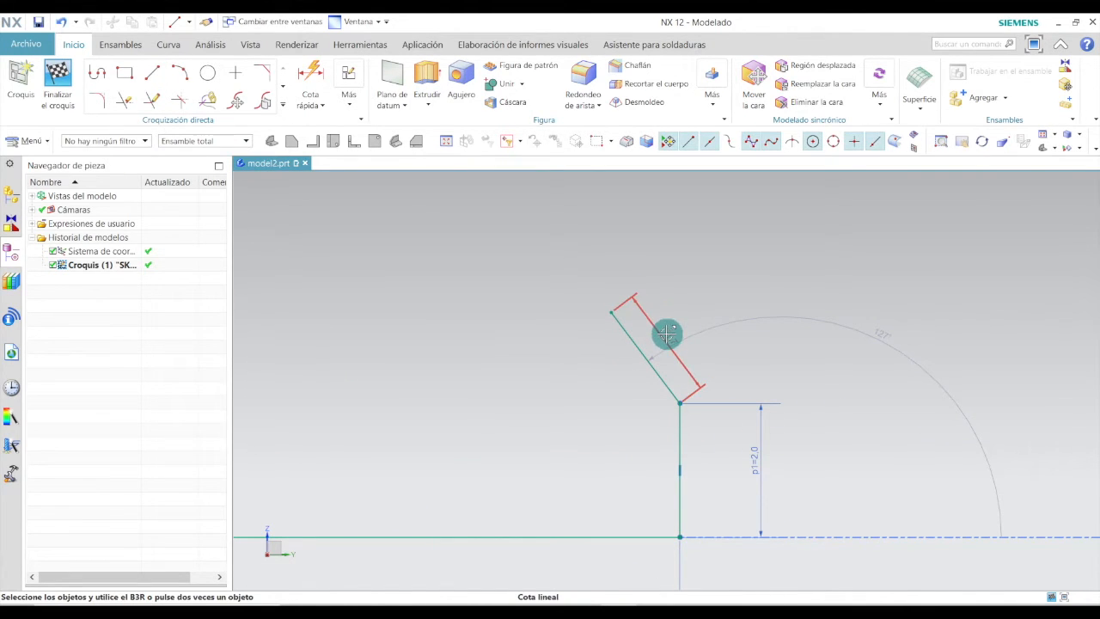
pyautogui.write('1.5')
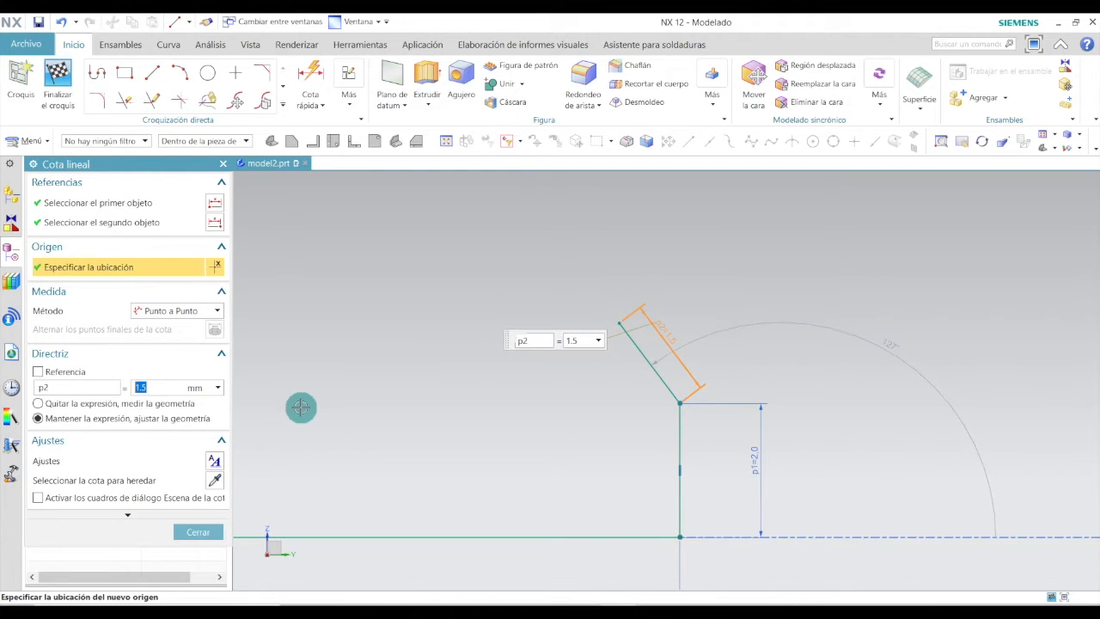
pyautogui.click(198, 532)
# Add an angular dimension of 135° between the slanted line and the vertical line.
pyautogui.scroll(-4, 652, 301)
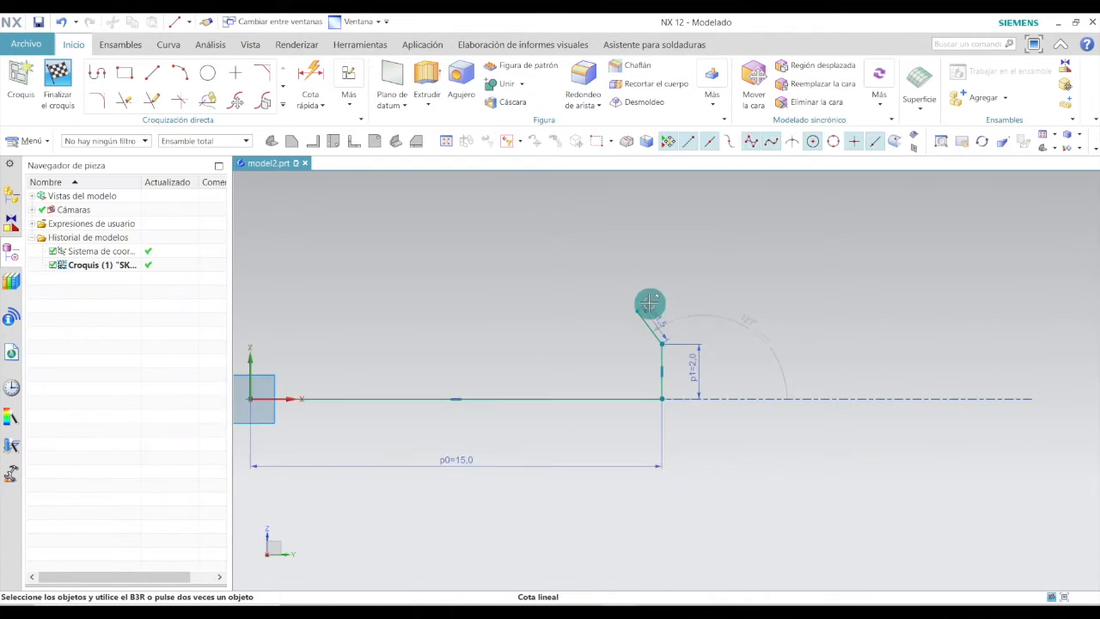
pyautogui.scroll(4, 746, 317)
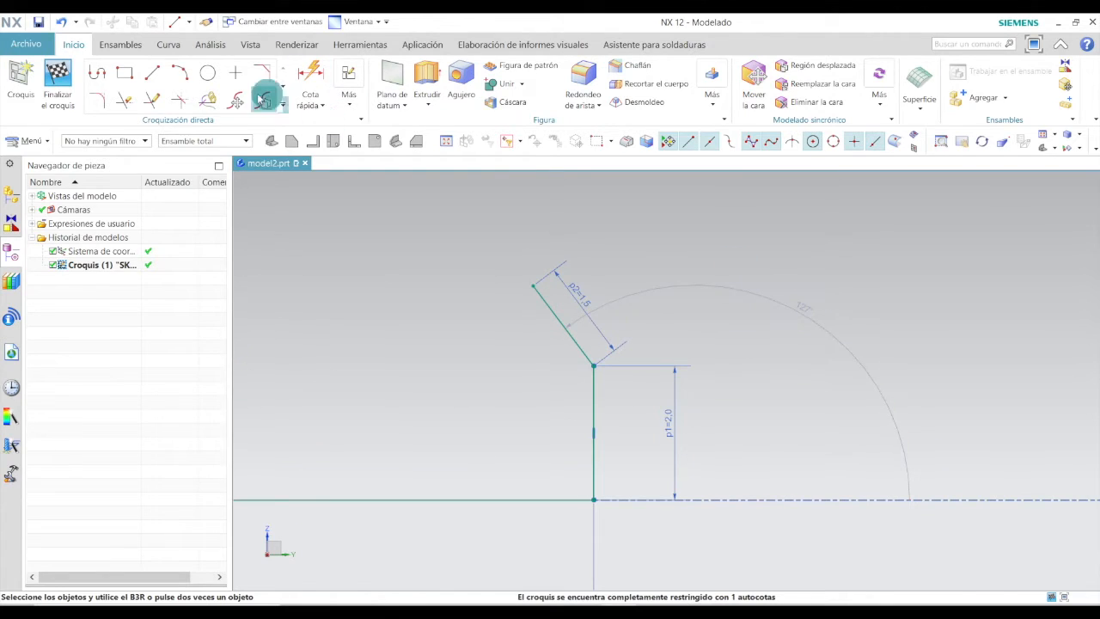
pyautogui.click(312, 100)
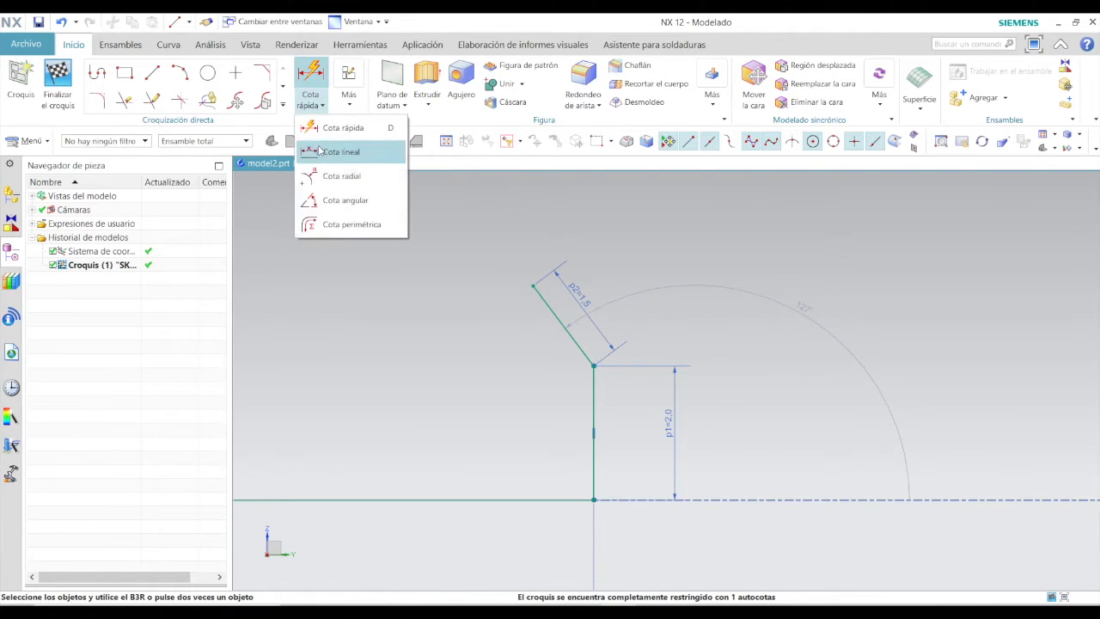
pyautogui.click(325, 201)
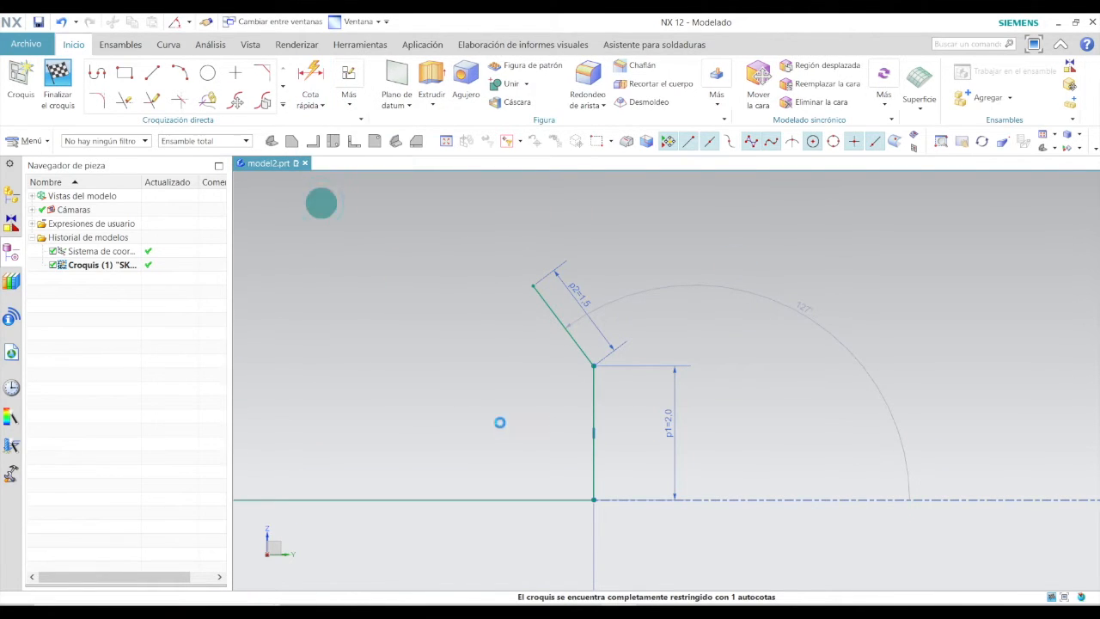
pyautogui.click(573, 343)
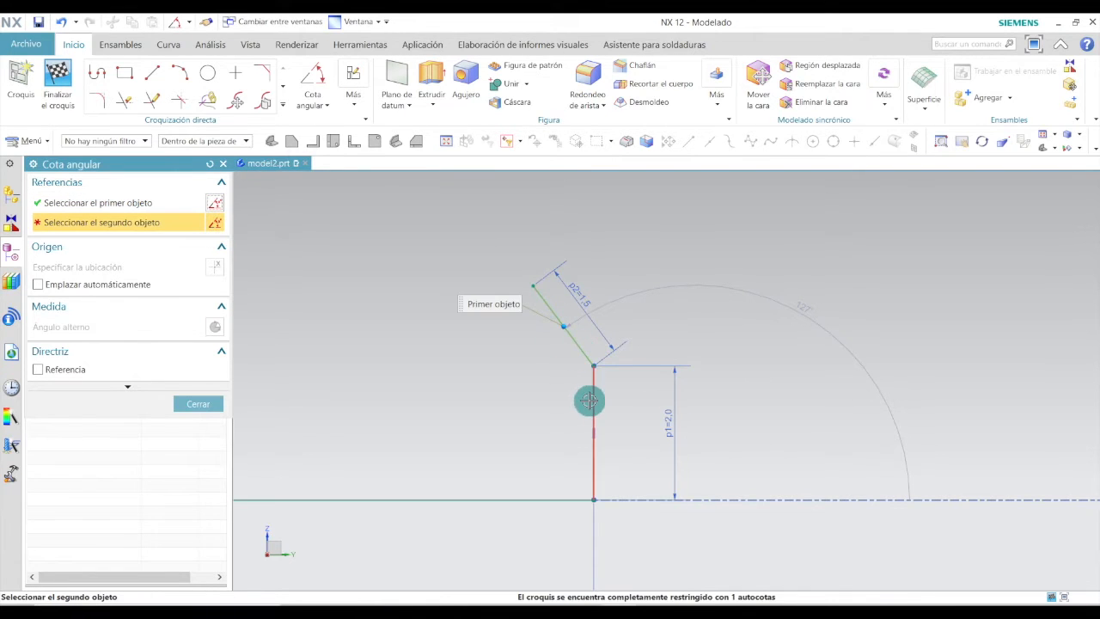
pyautogui.click(589, 397)
pyautogui.click(530, 400)
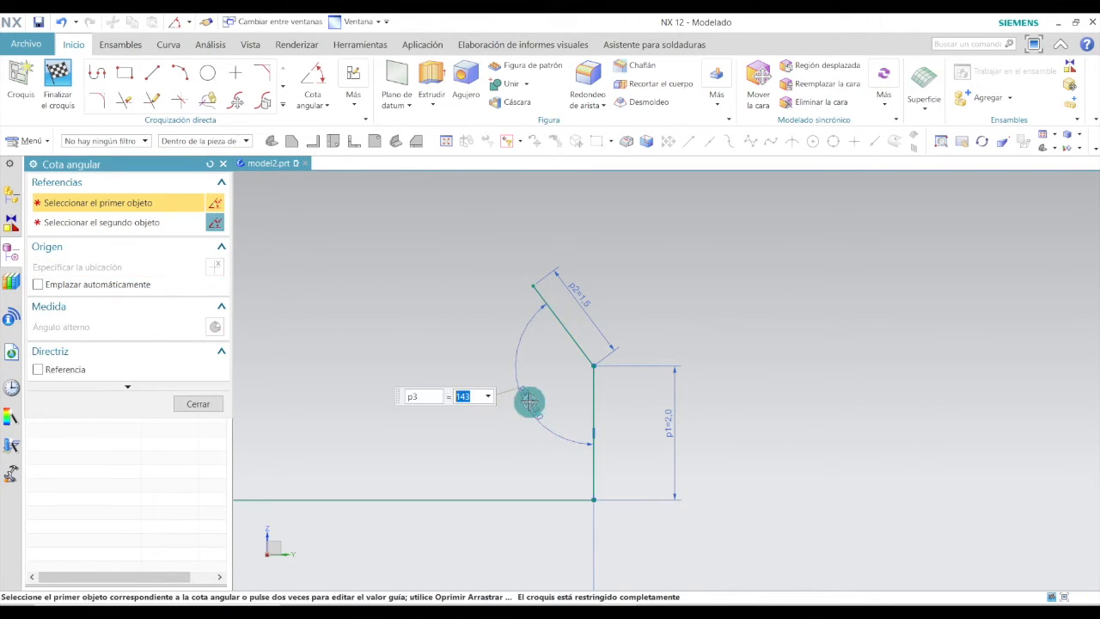
pyautogui.write('13')
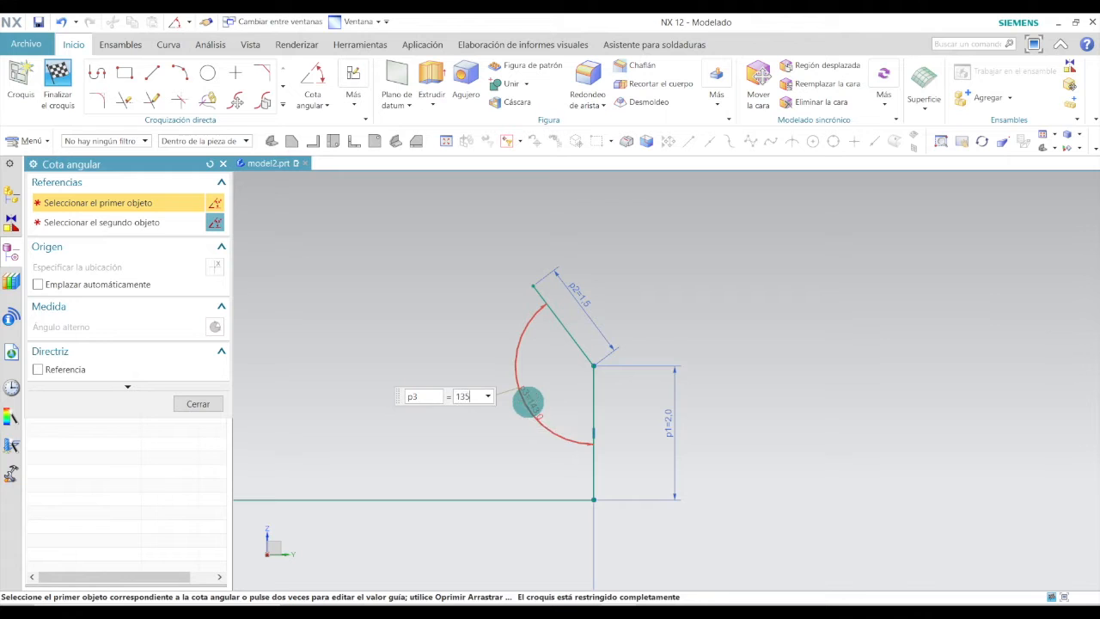
pyautogui.write('5')
pyautogui.press('Return')
pyautogui.click(198, 404)
# Consult the reference drawing for the dimensions around the base's lower corner.
pyautogui.scroll(-9, 417, 386)
pyautogui.scroll(2, 383, 384)
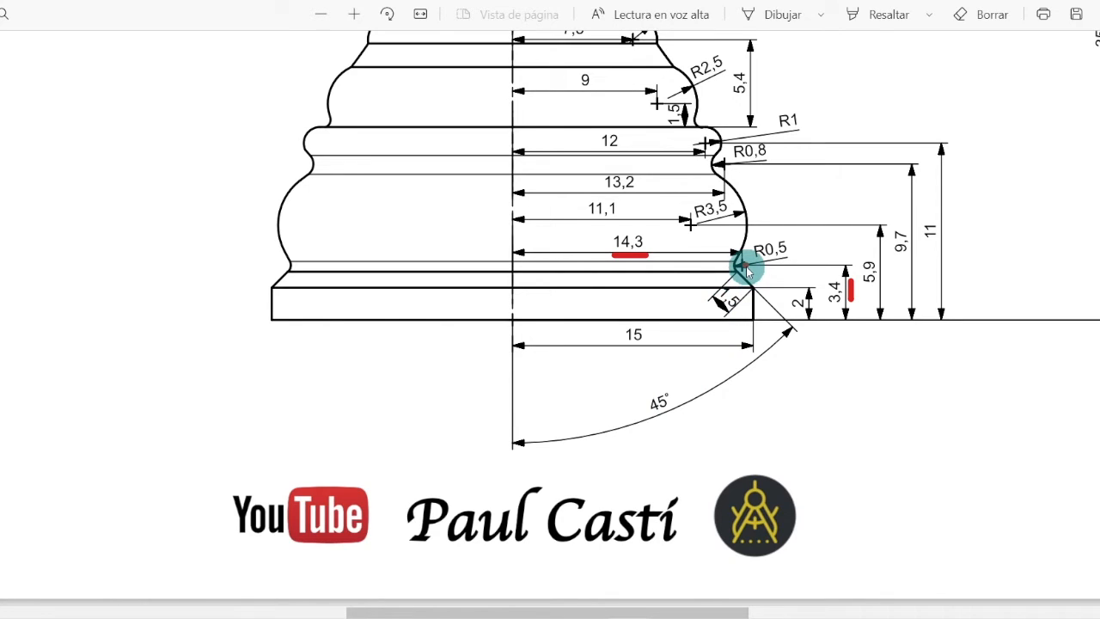
pyautogui.click(744, 266)
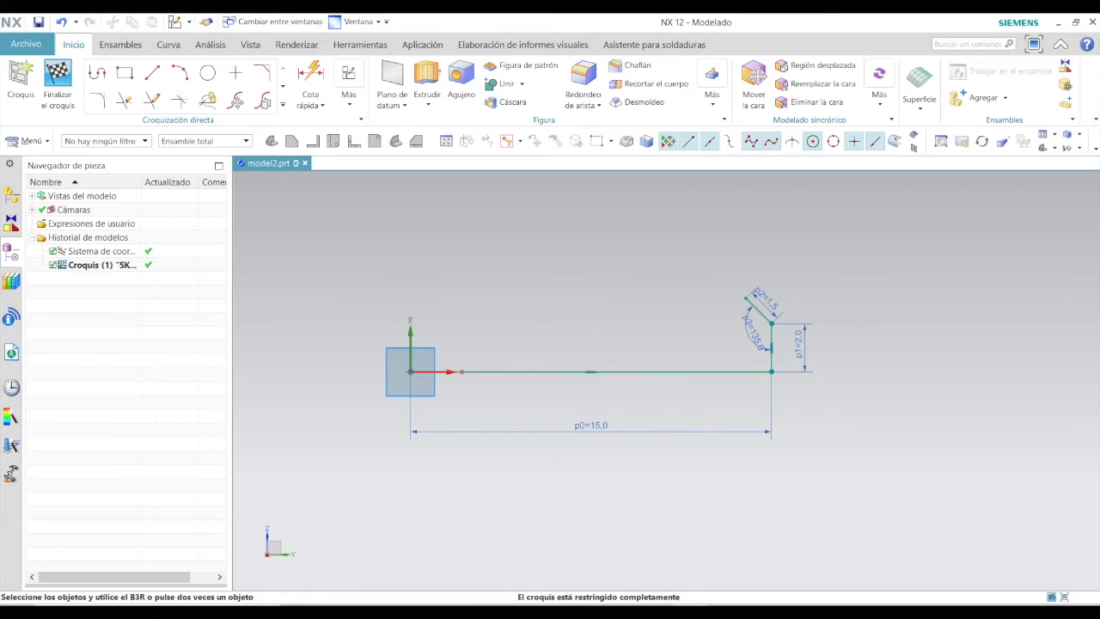
# Place a sketch point above the slanted line and dimension its height above the horizontal line as 3.4 mm.
pyautogui.click(227, 78)
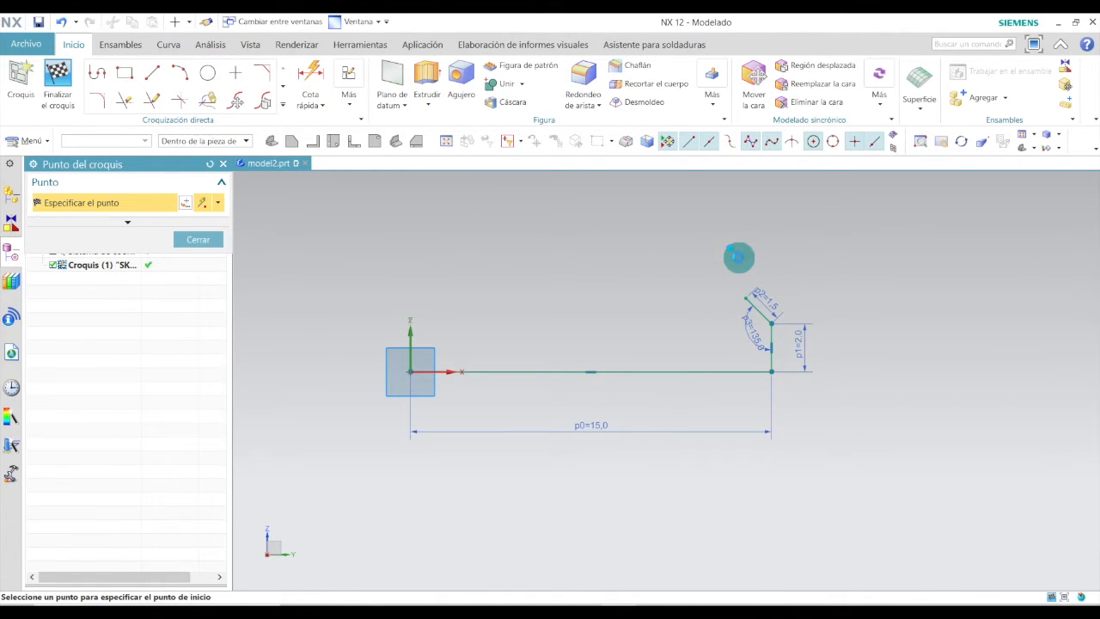
pyautogui.click(318, 102)
pyautogui.click(317, 84)
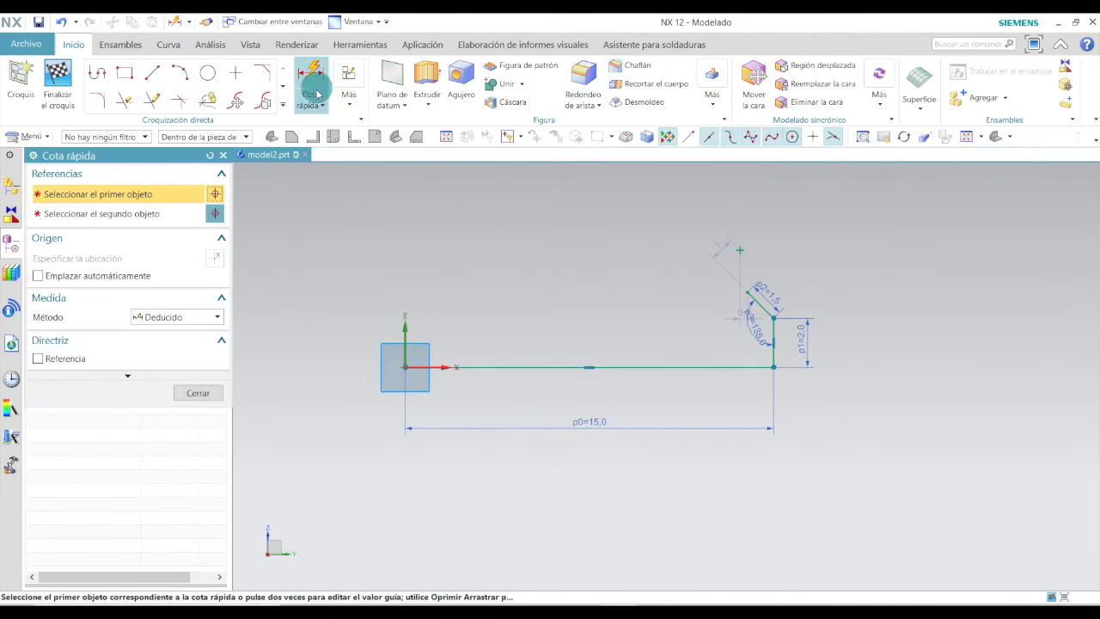
pyautogui.click(741, 248)
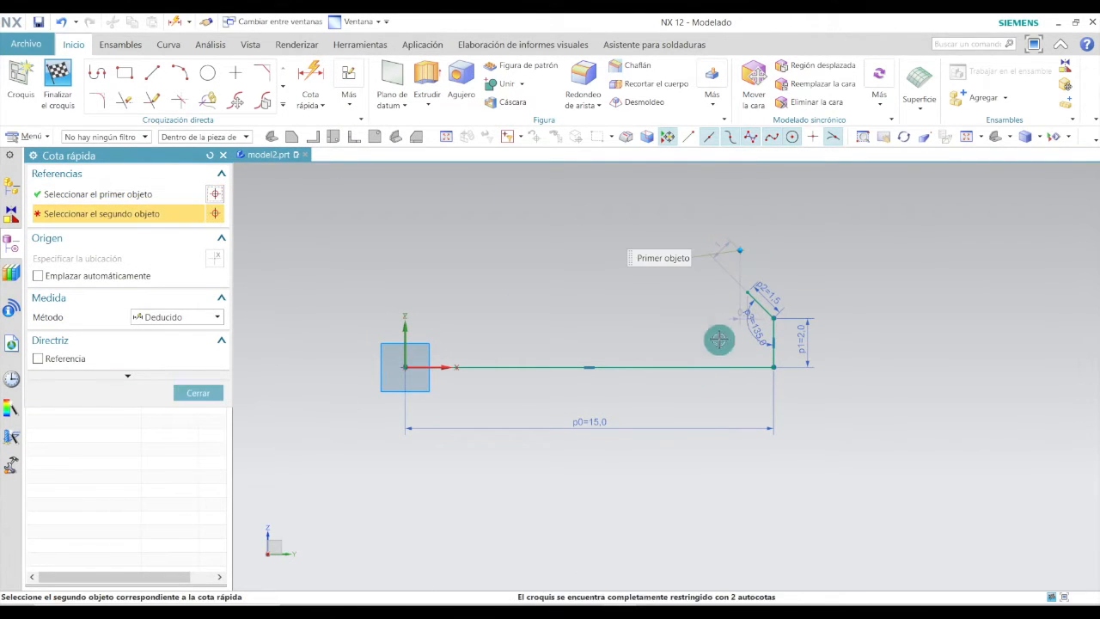
pyautogui.click(721, 366)
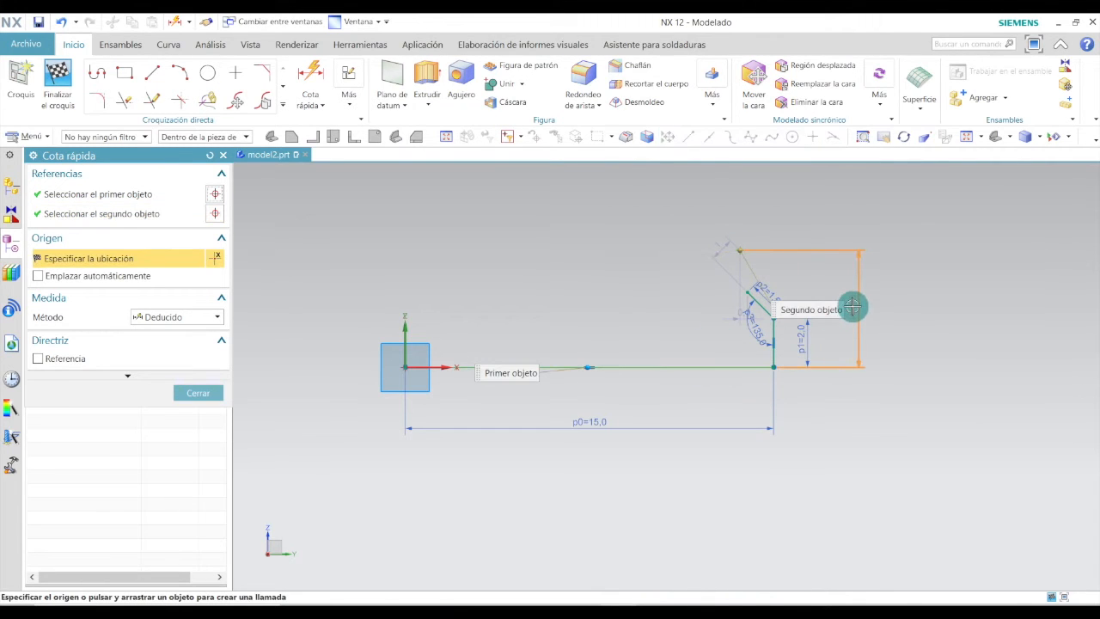
pyautogui.click(850, 304)
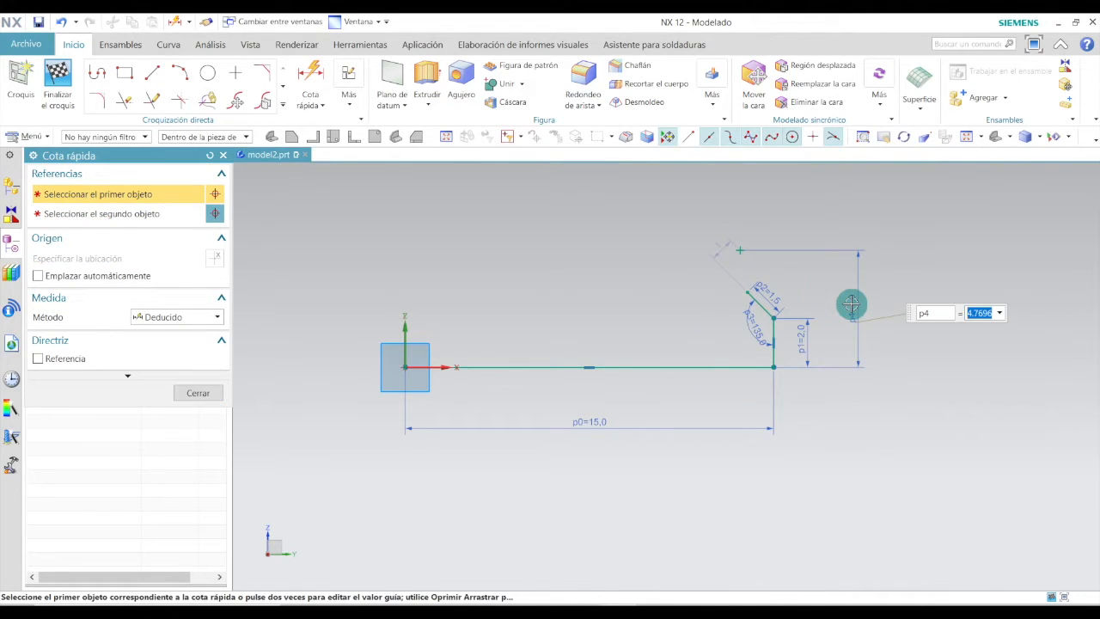
pyautogui.press('Return')
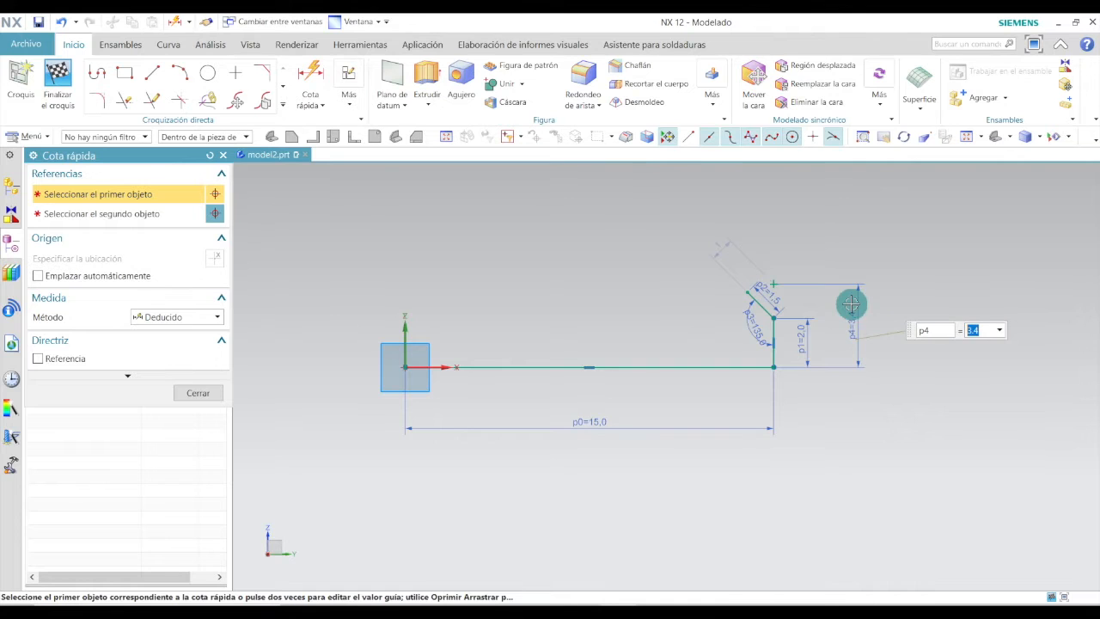
pyautogui.click(195, 393)
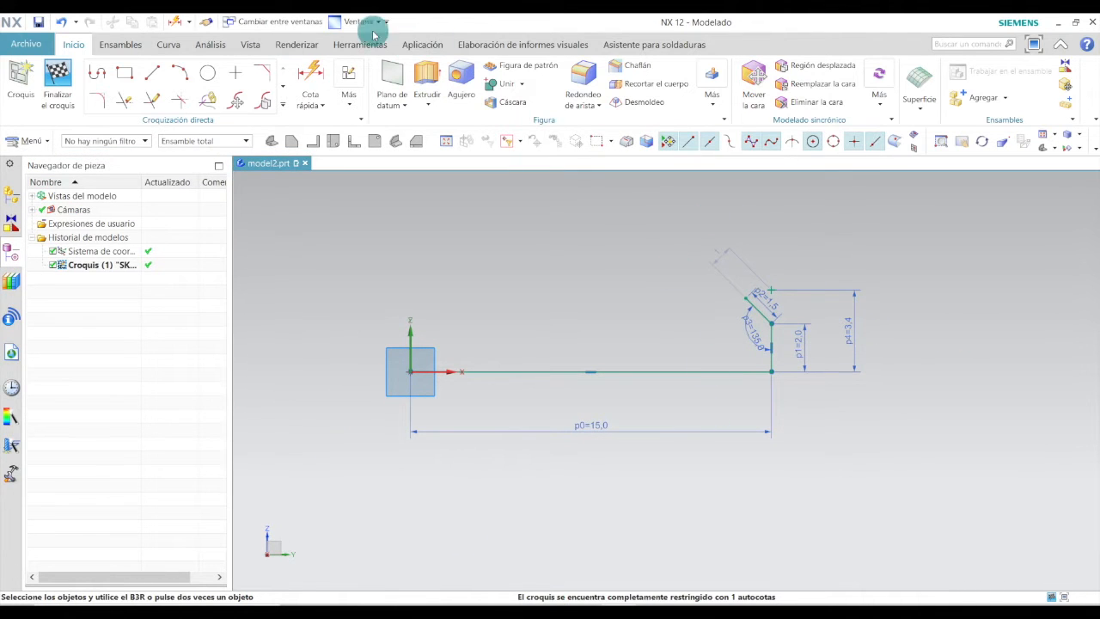
# Dimension the sketch point's horizontal distance from the origin as 14.3 mm.
pyautogui.click(311, 75)
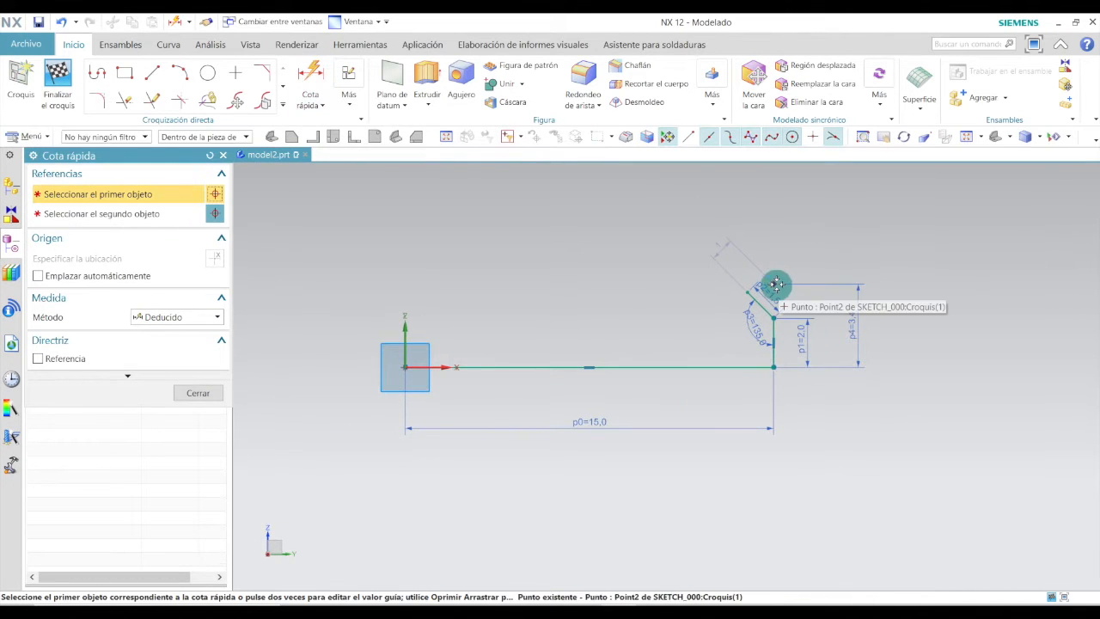
pyautogui.click(774, 284)
pyautogui.click(405, 365)
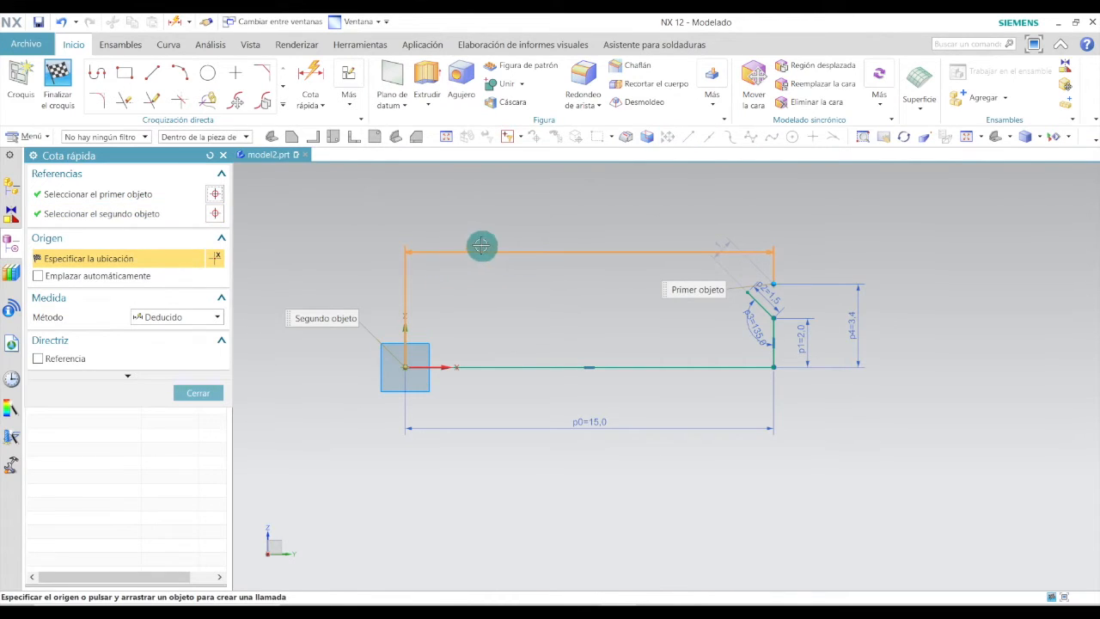
pyautogui.click(554, 243)
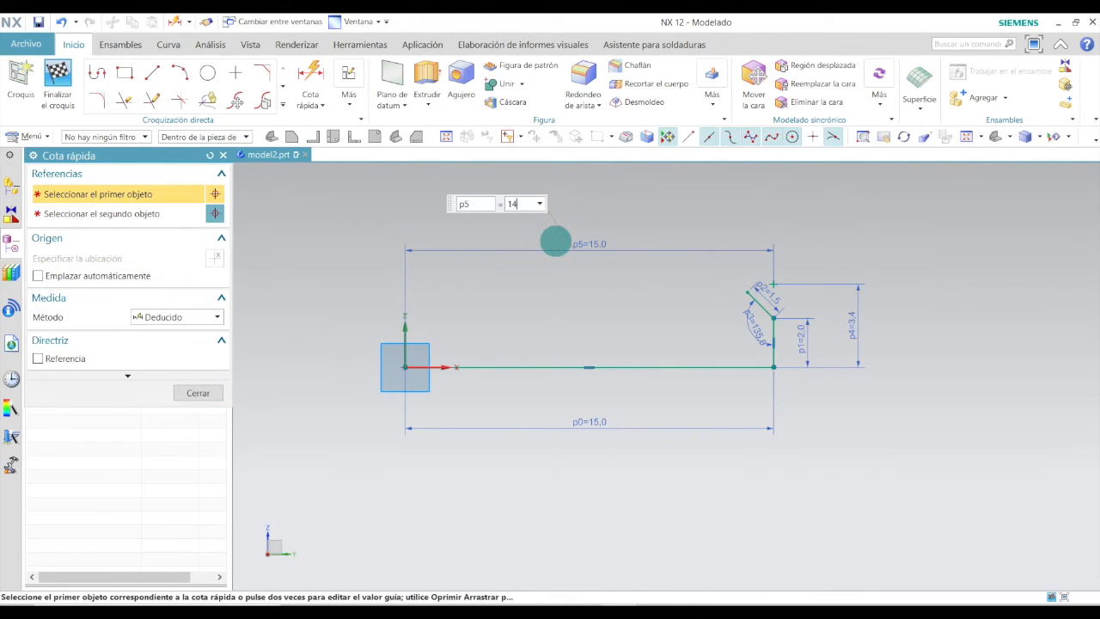
pyautogui.press('Return')
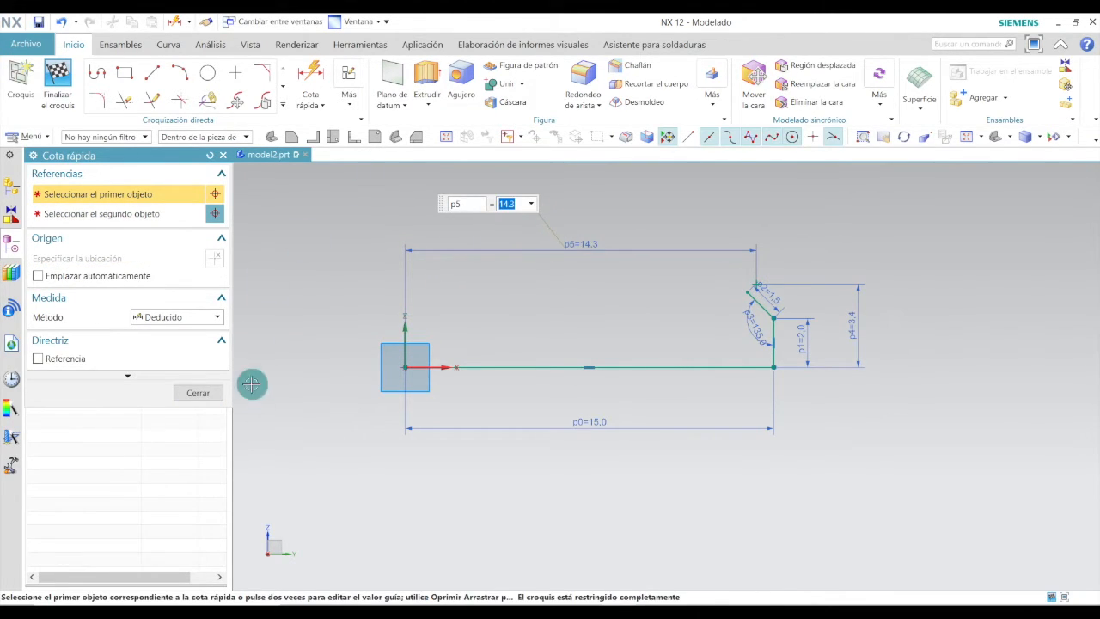
pyautogui.click(200, 393)
# Draw a circle centred on the sketch point and set its diameter to 1 mm.
pyautogui.scroll(7, 763, 284)
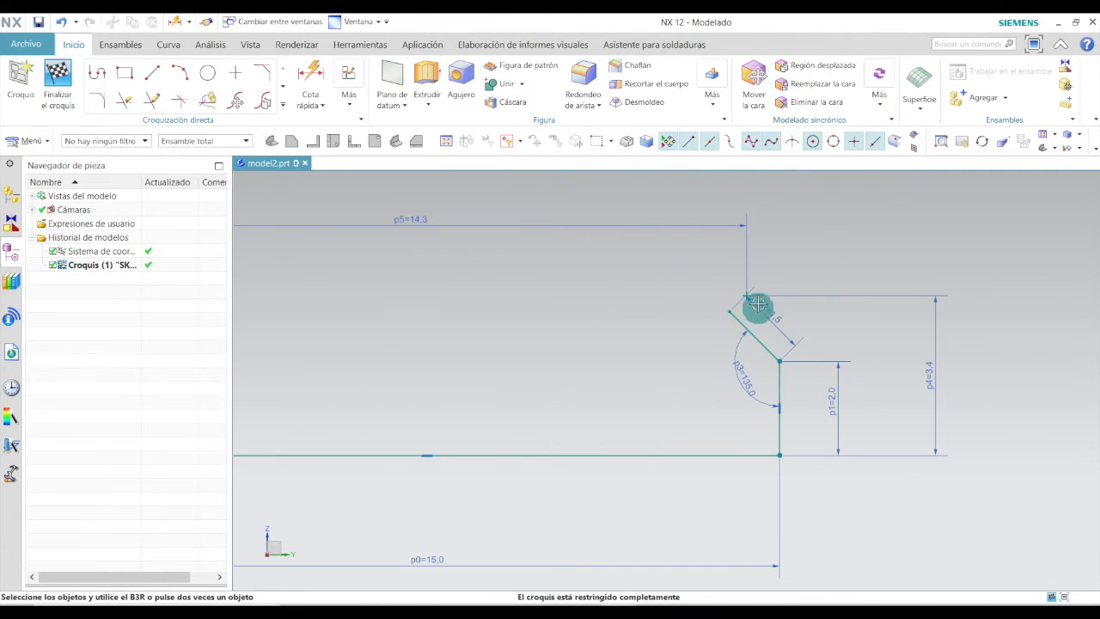
pyautogui.moveTo(777, 298); pyautogui.dragTo(764, 352)
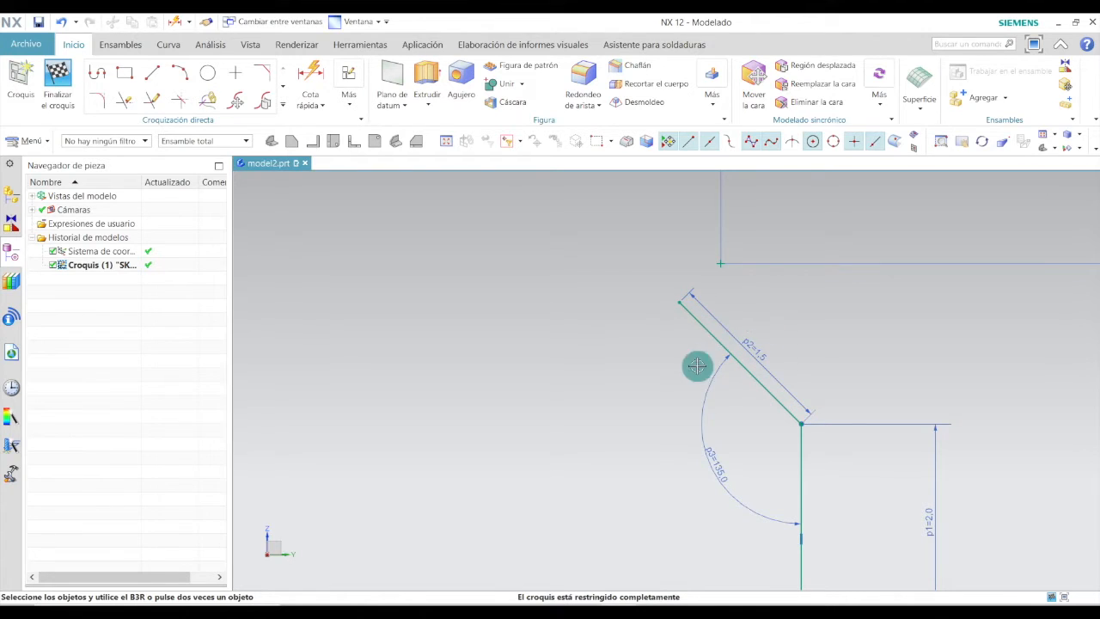
pyautogui.click(209, 74)
pyautogui.click(723, 263)
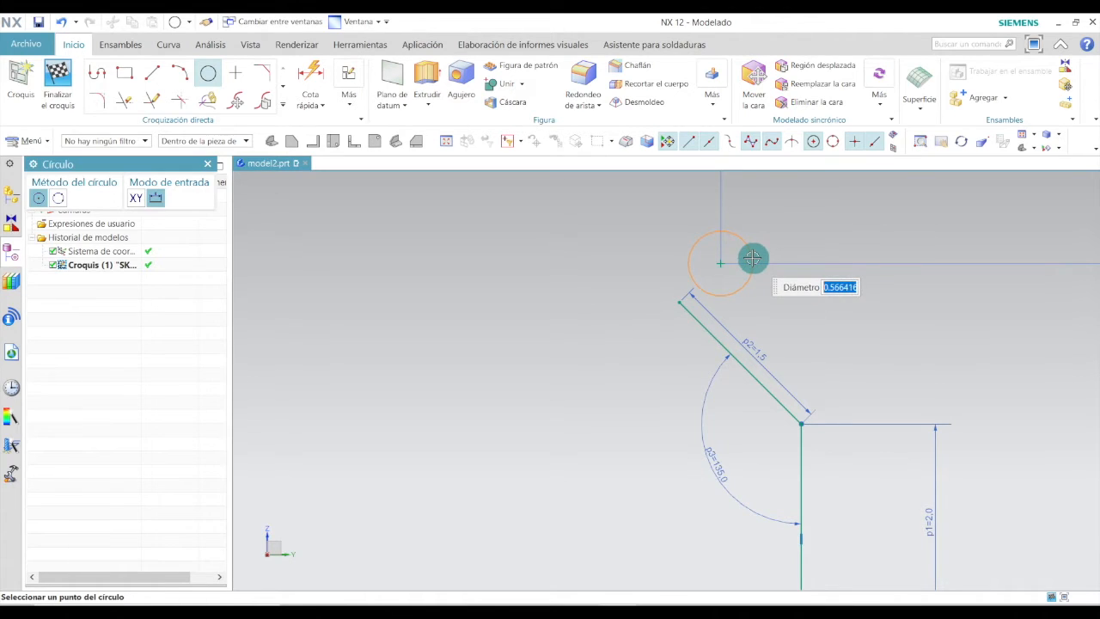
pyautogui.click(752, 258)
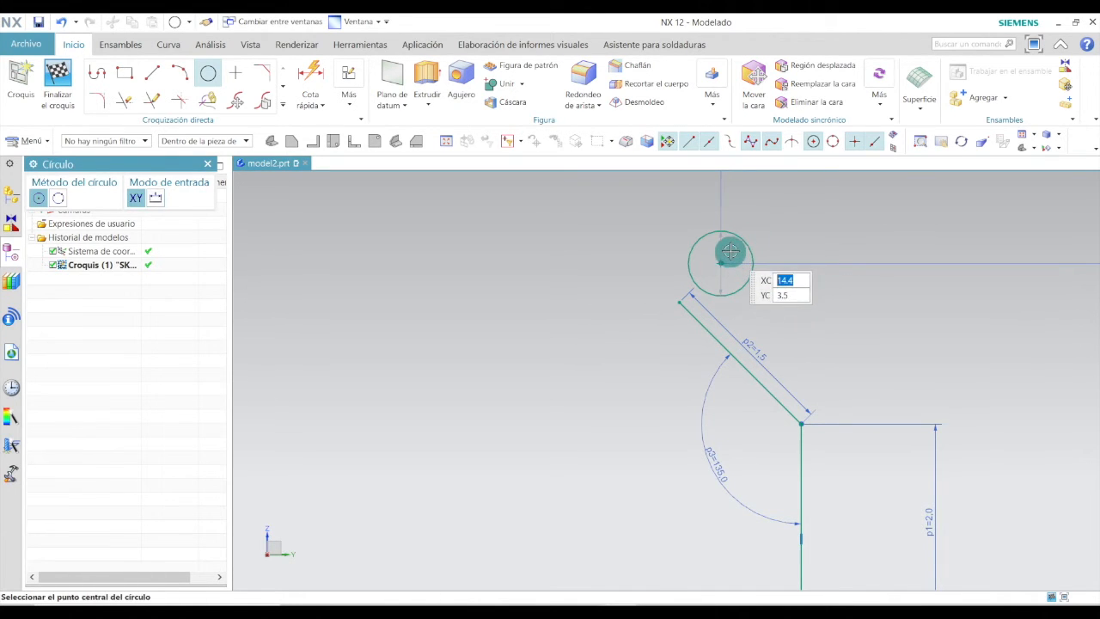
pyautogui.press('Escape')
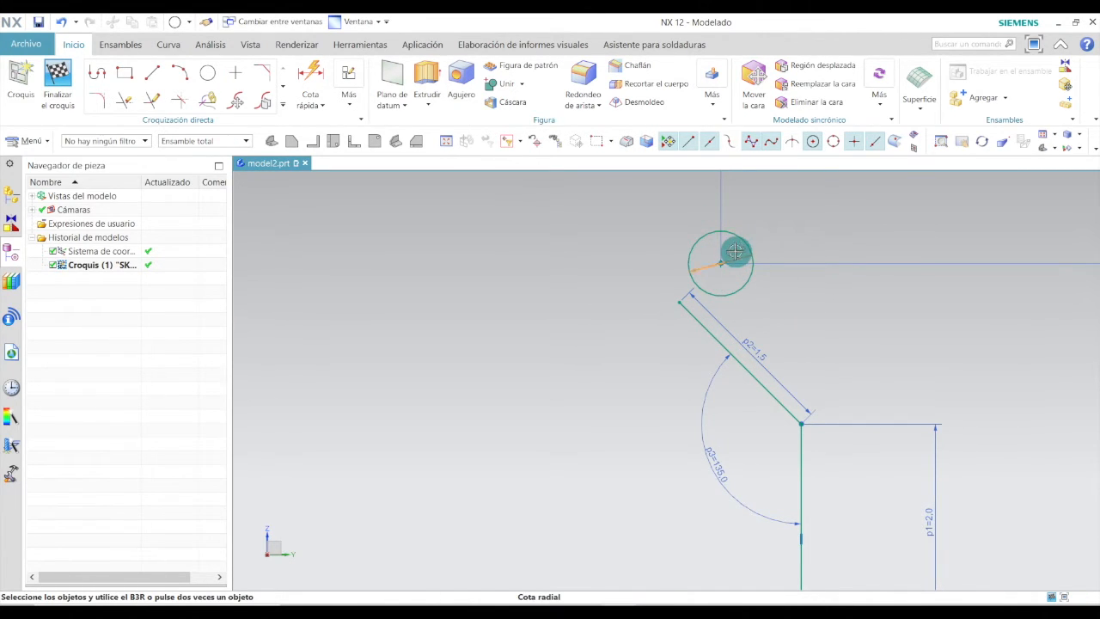
pyautogui.doubleClick(734, 251)
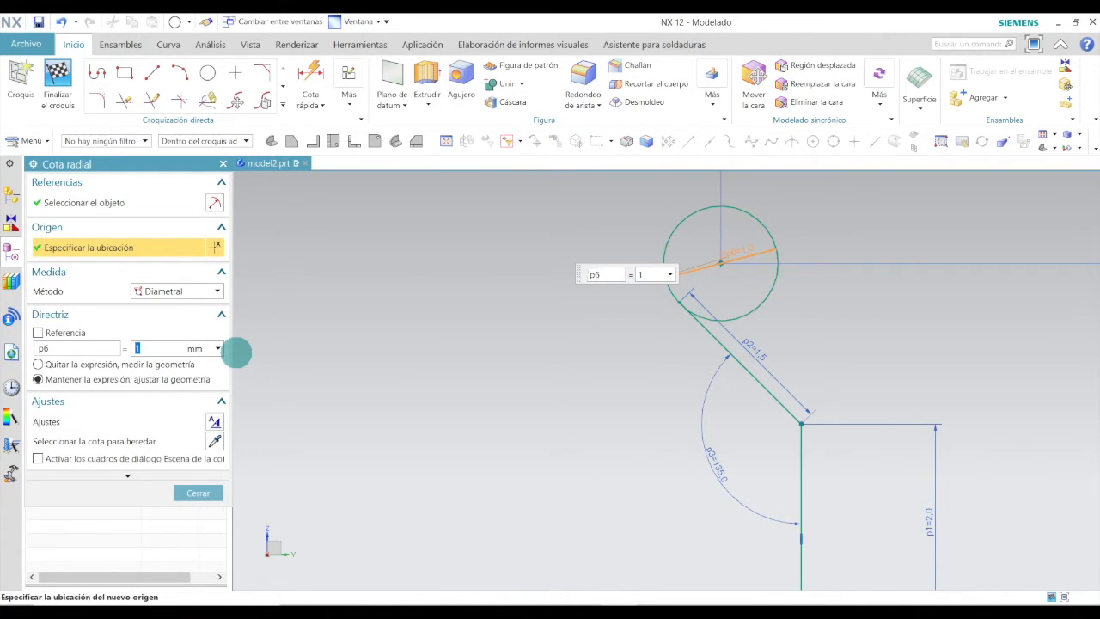
pyautogui.click(198, 492)
# Trim the end of the slanted line that runs into the small circle.
pyautogui.scroll(-3, 412, 444)
pyautogui.scroll(6, 538, 365)
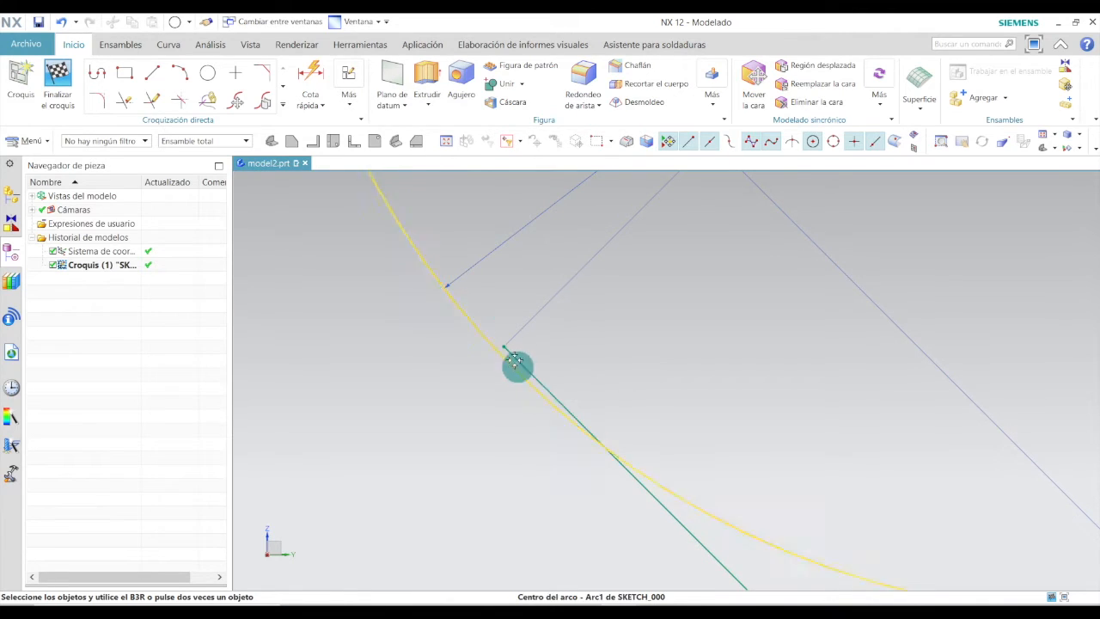
pyautogui.click(124, 100)
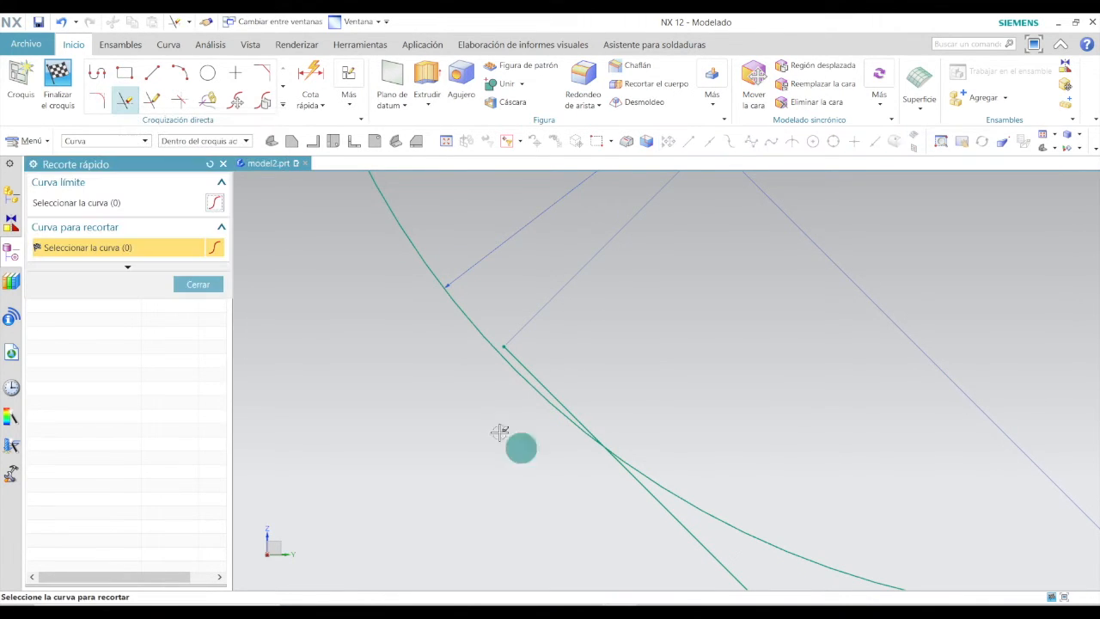
pyautogui.click(537, 375)
pyautogui.scroll(5, 628, 358)
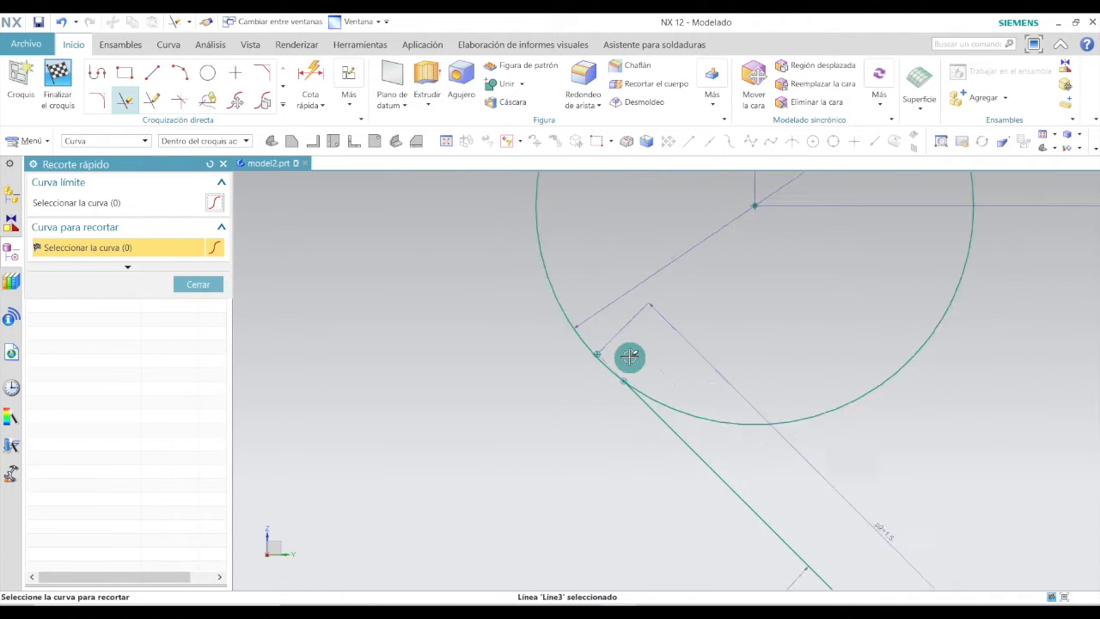
pyautogui.scroll(2, 630, 357)
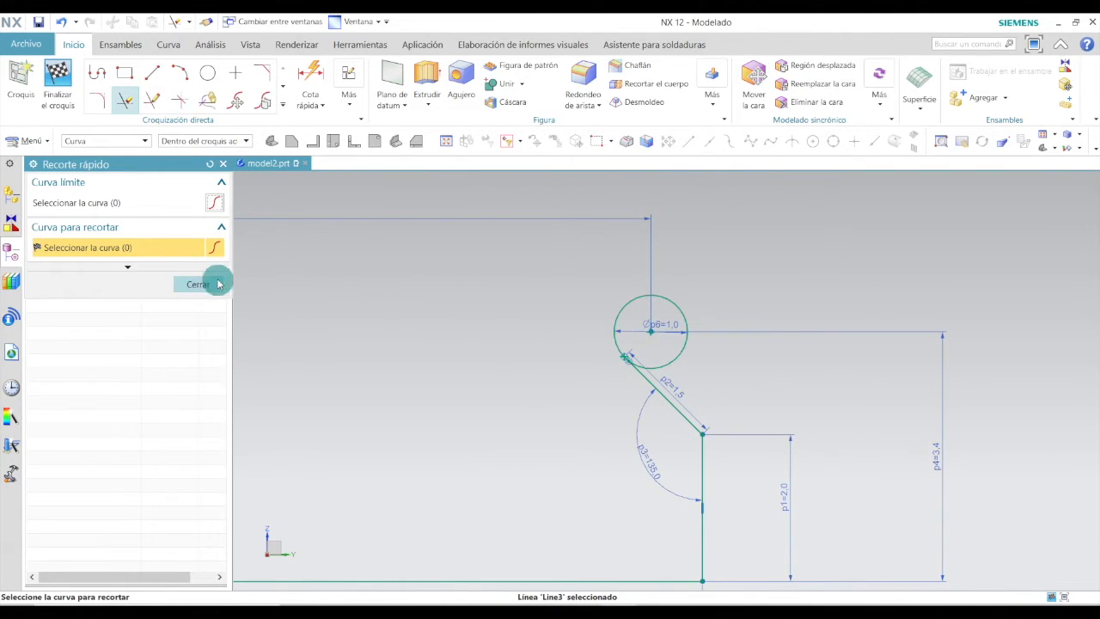
pyautogui.click(198, 284)
# Place a sketch point above the small circle and dimension its height above the horizontal line as 5.9 mm.
pyautogui.scroll(3, 675, 387)
pyautogui.scroll(-2, 619, 392)
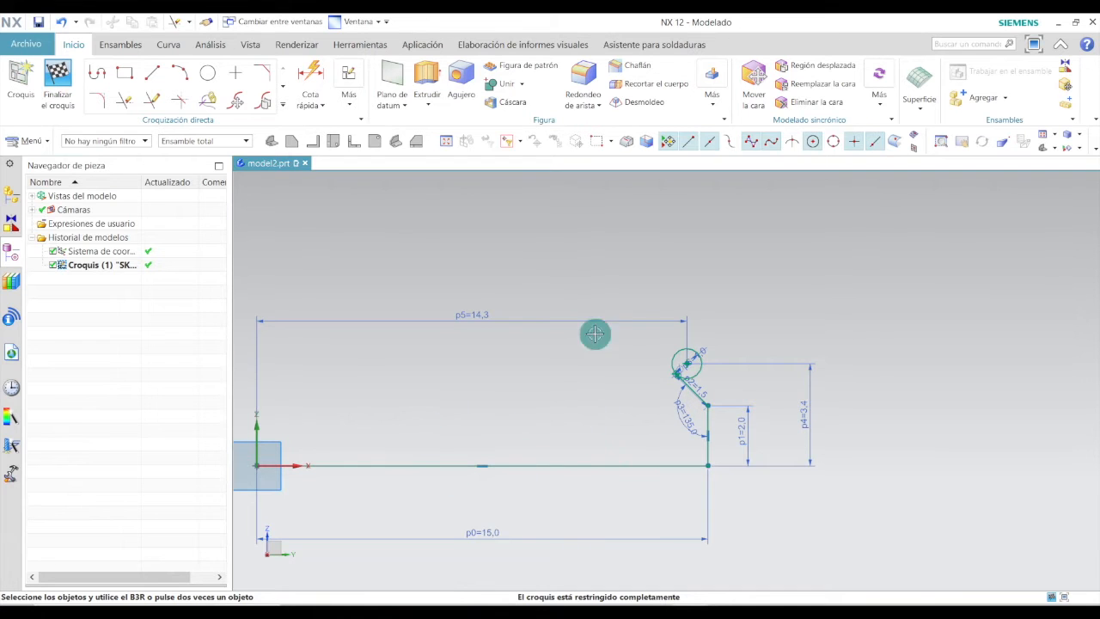
pyautogui.click(237, 73)
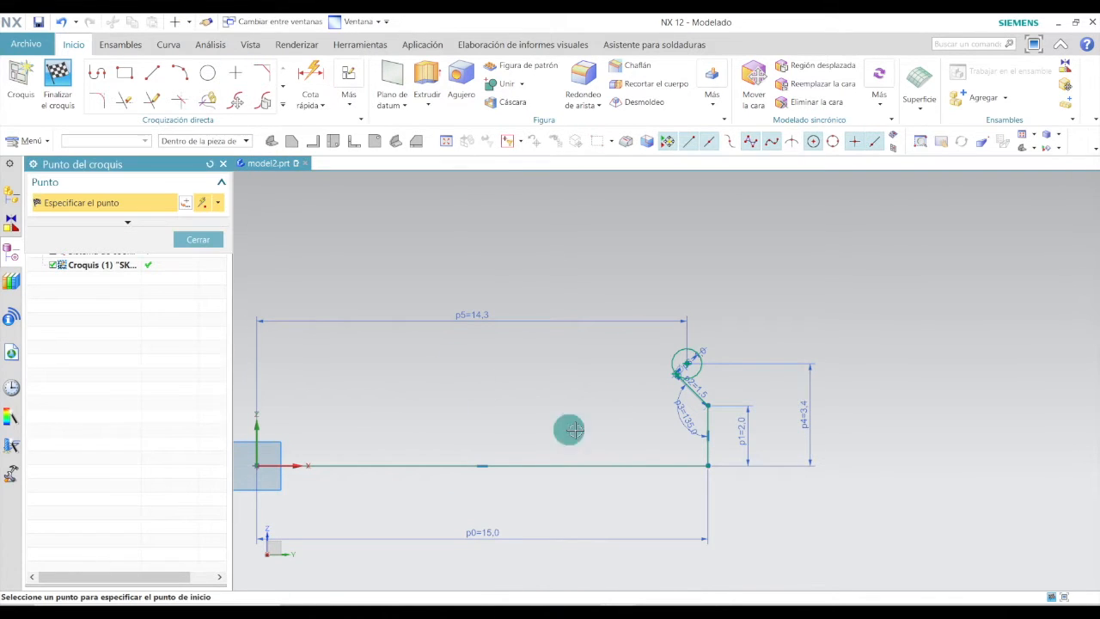
pyautogui.click(662, 286)
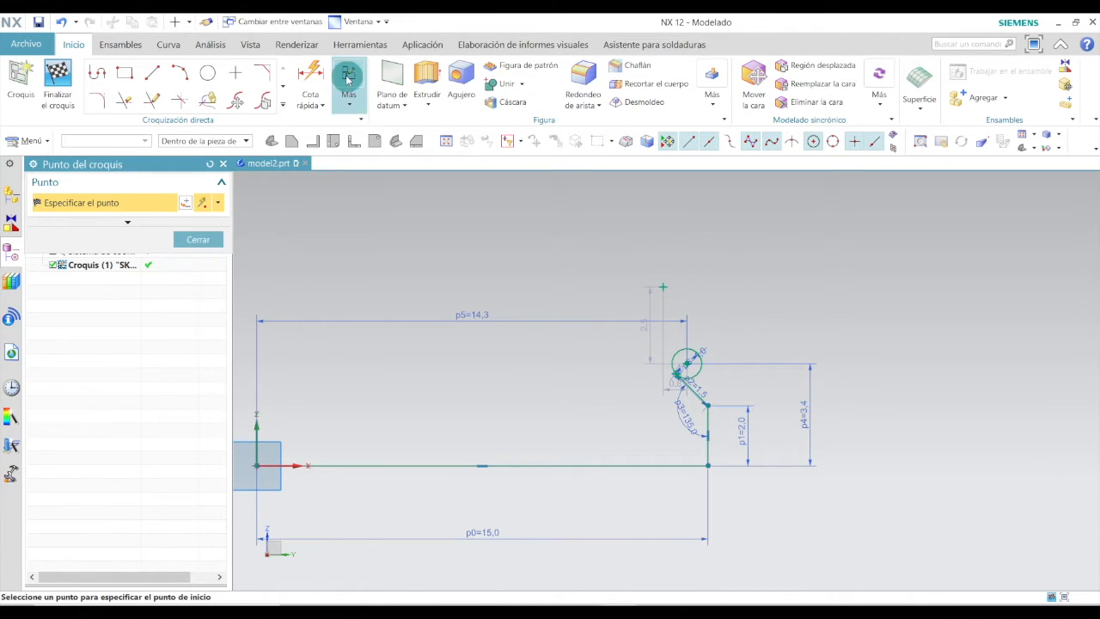
pyautogui.click(310, 76)
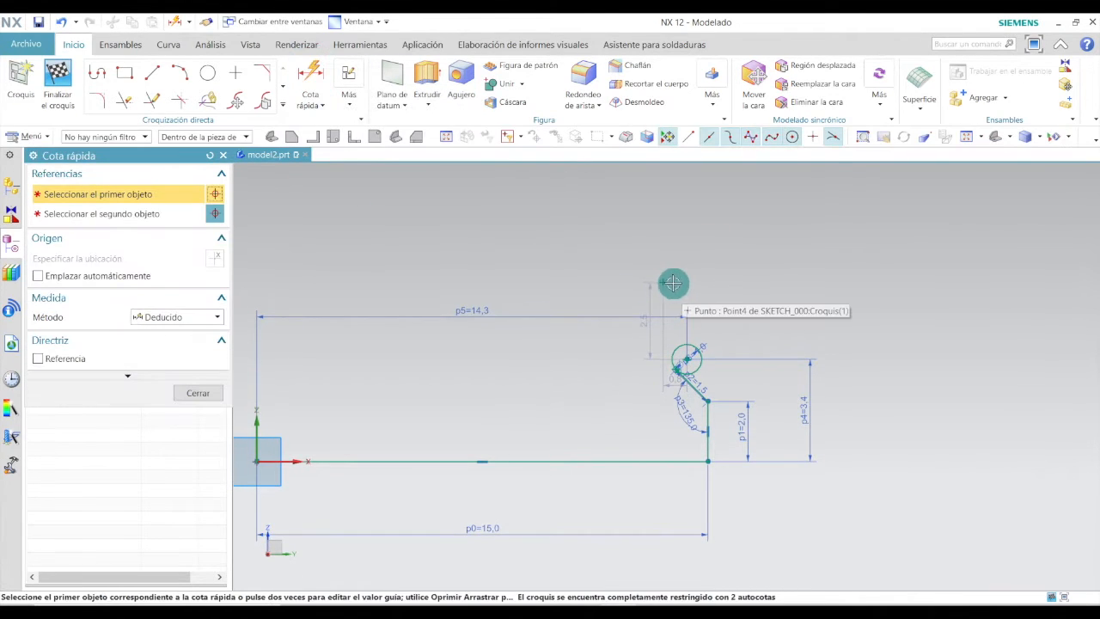
pyautogui.click(663, 283)
pyautogui.click(662, 462)
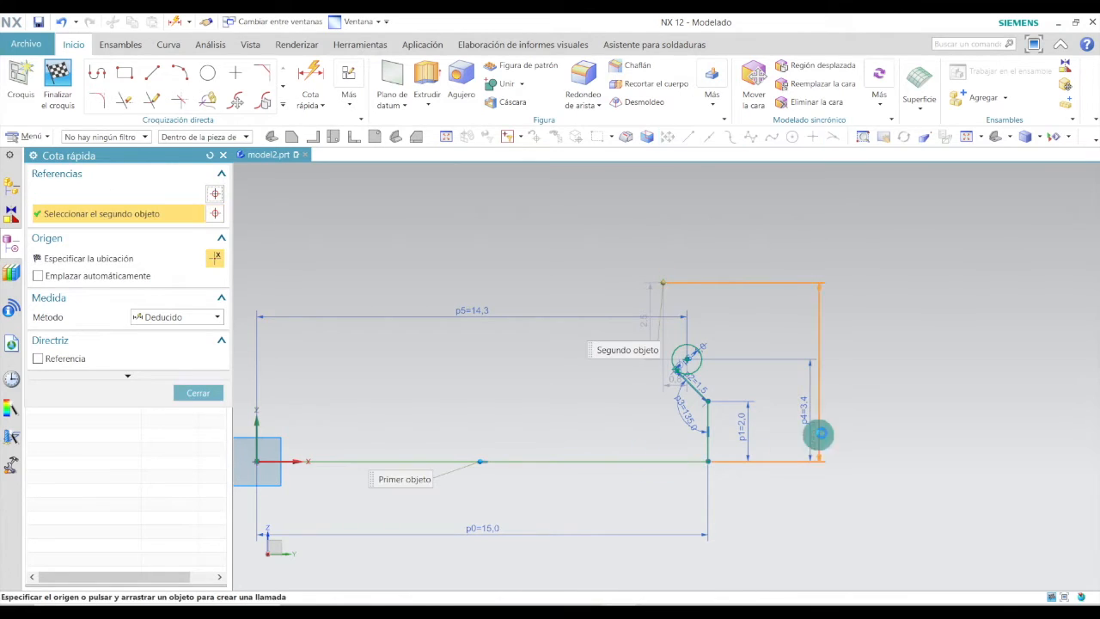
pyautogui.click(832, 400)
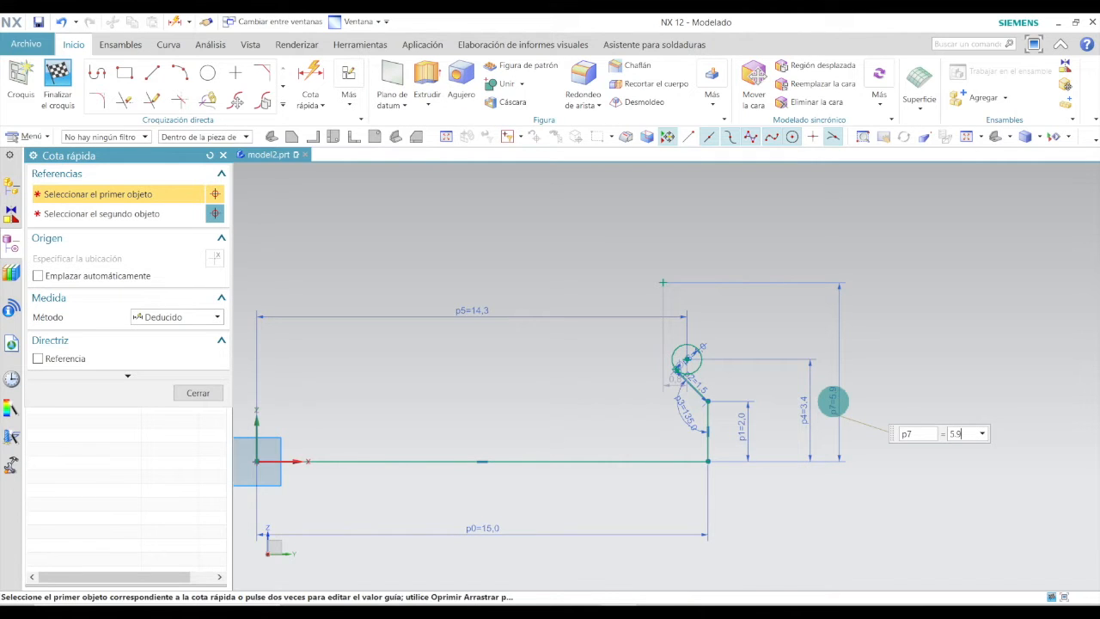
pyautogui.click(198, 392)
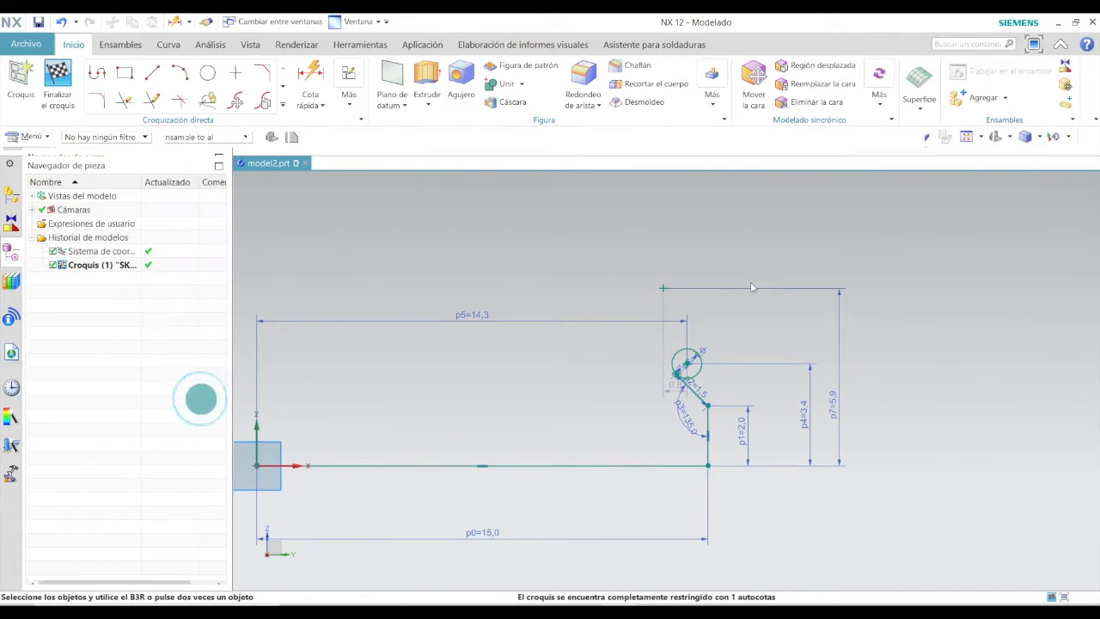
# Dimension the new point's horizontal distance from the origin as 11.1 mm.
pyautogui.click(311, 75)
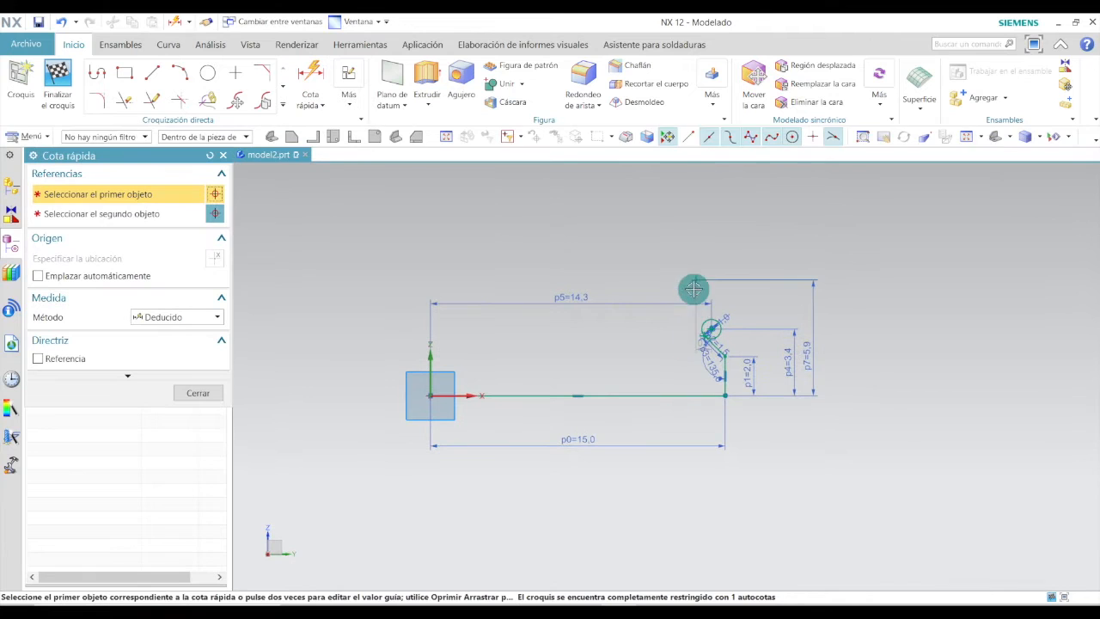
pyautogui.click(696, 275)
pyautogui.click(429, 394)
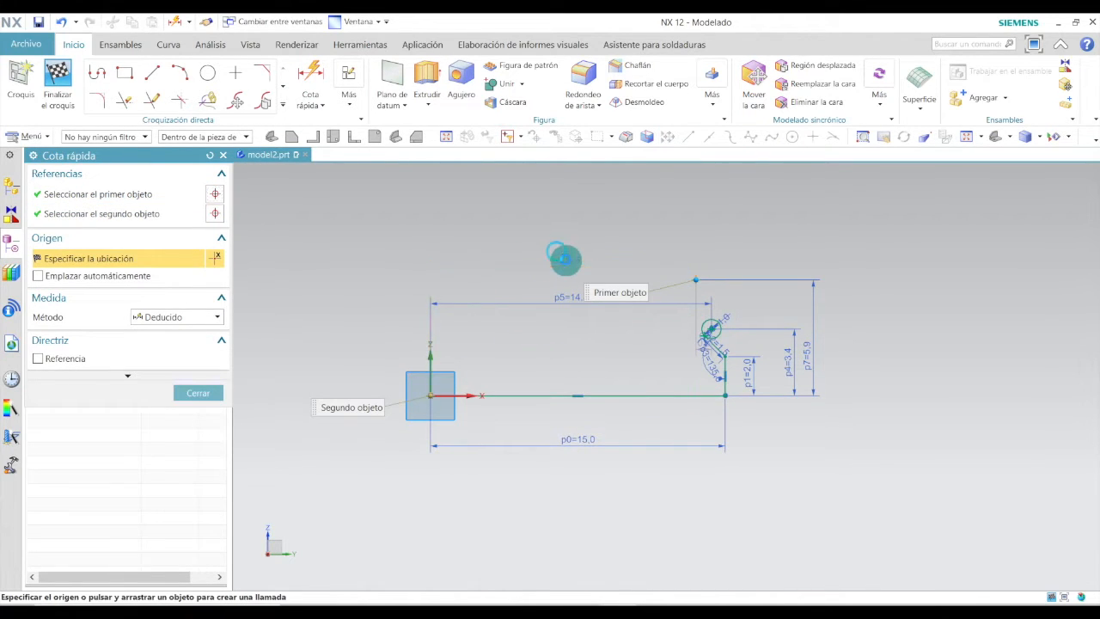
pyautogui.click(564, 258)
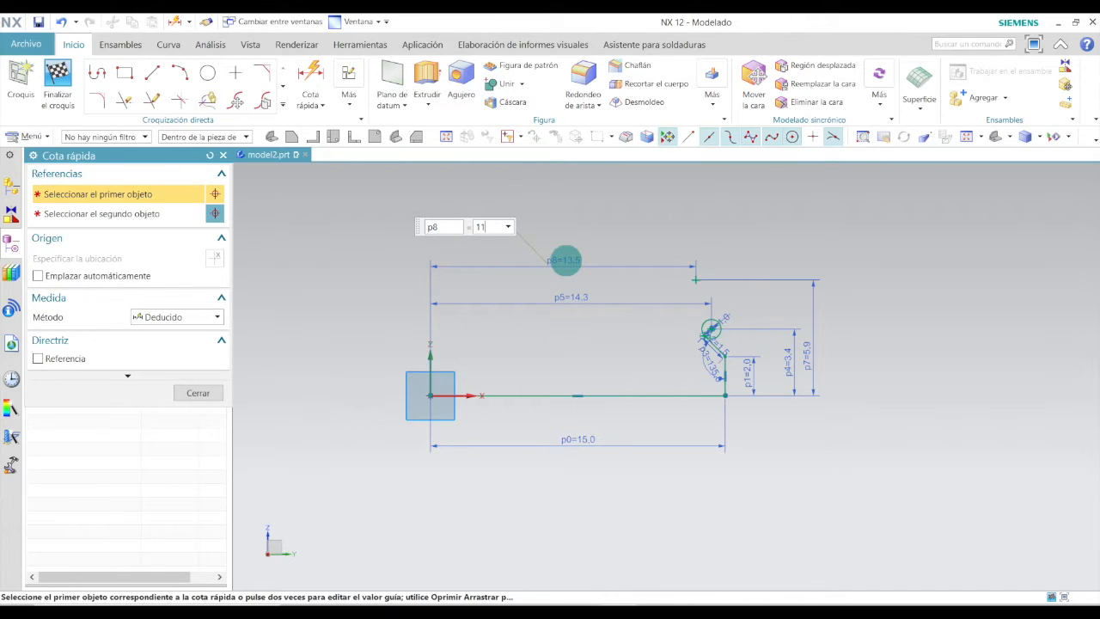
pyautogui.click(197, 393)
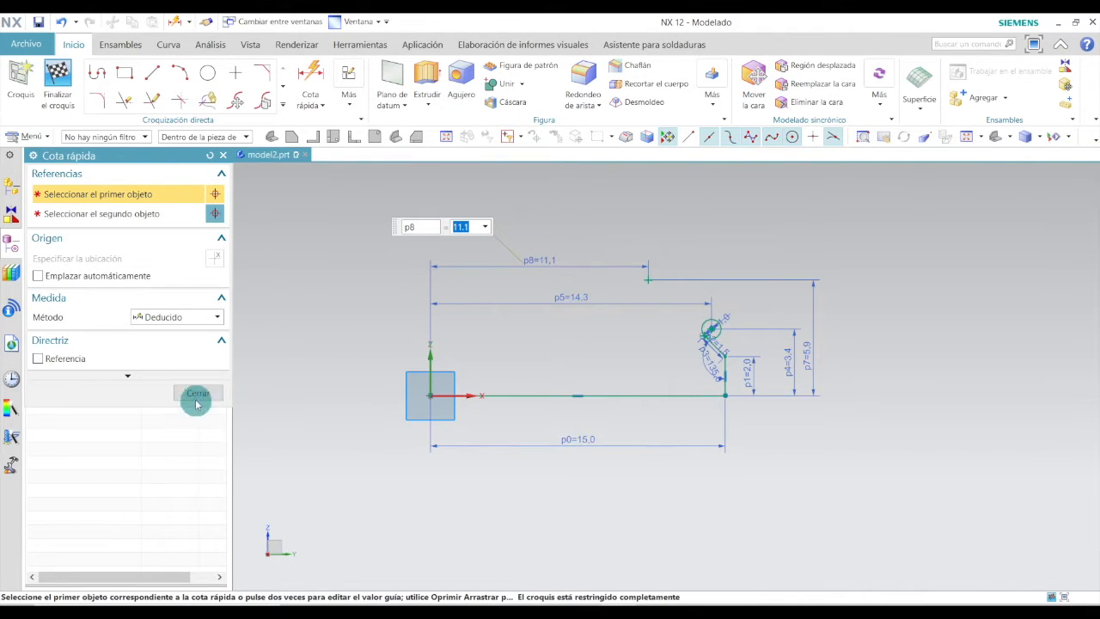
# Draw a circle centred on the upper sketch point and set its diameter to 7 mm.
pyautogui.doubleClick(637, 285)
pyautogui.click(208, 72)
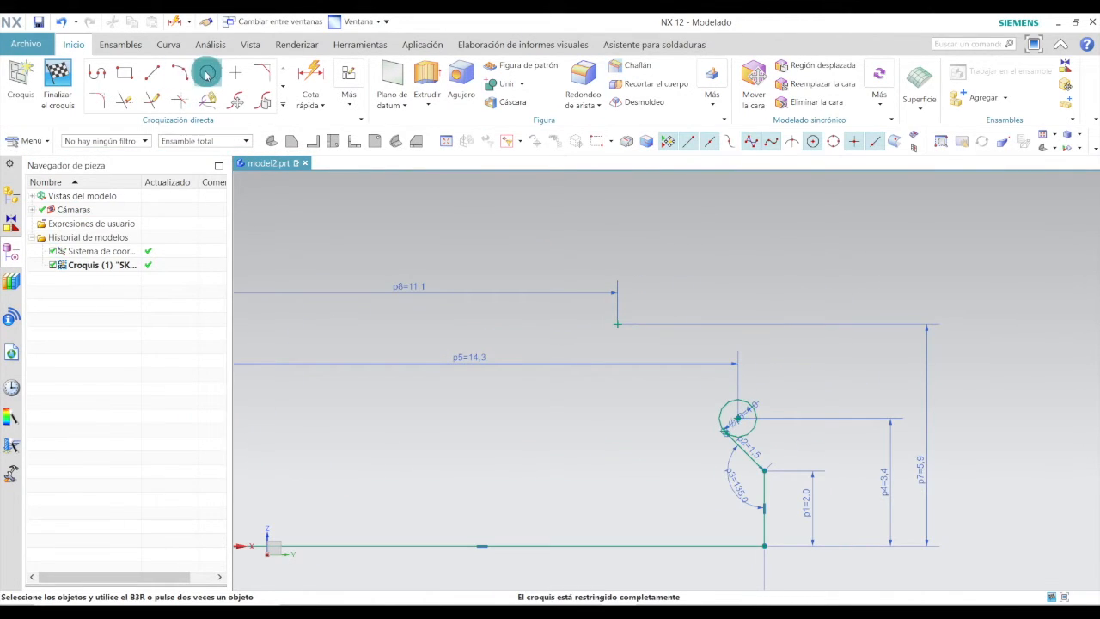
pyautogui.click(617, 324)
pyautogui.click(662, 312)
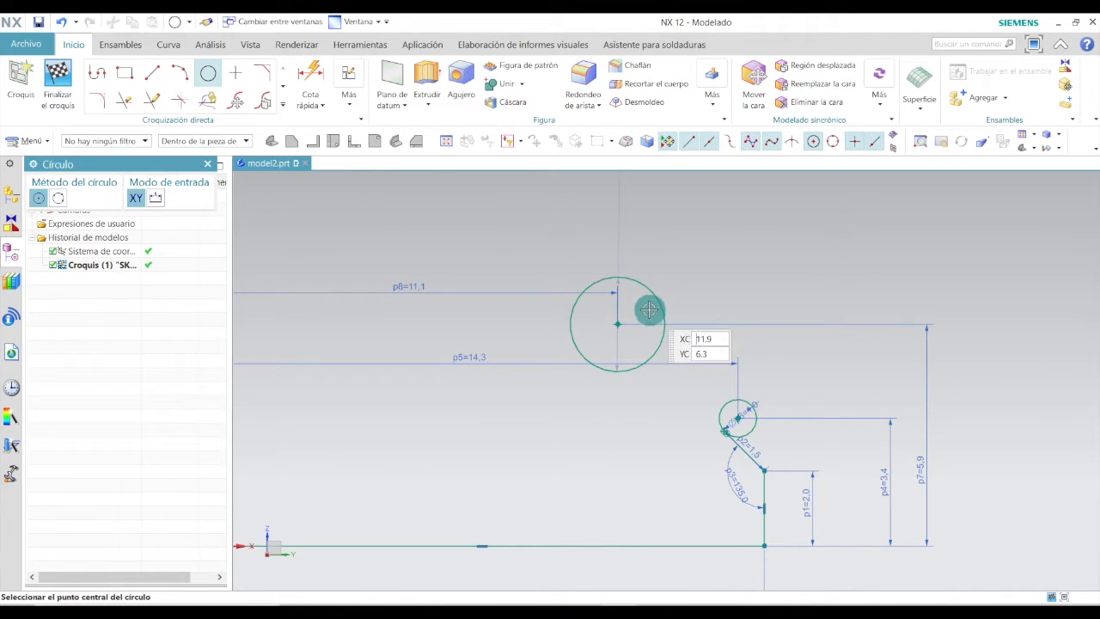
pyautogui.press('Escape')
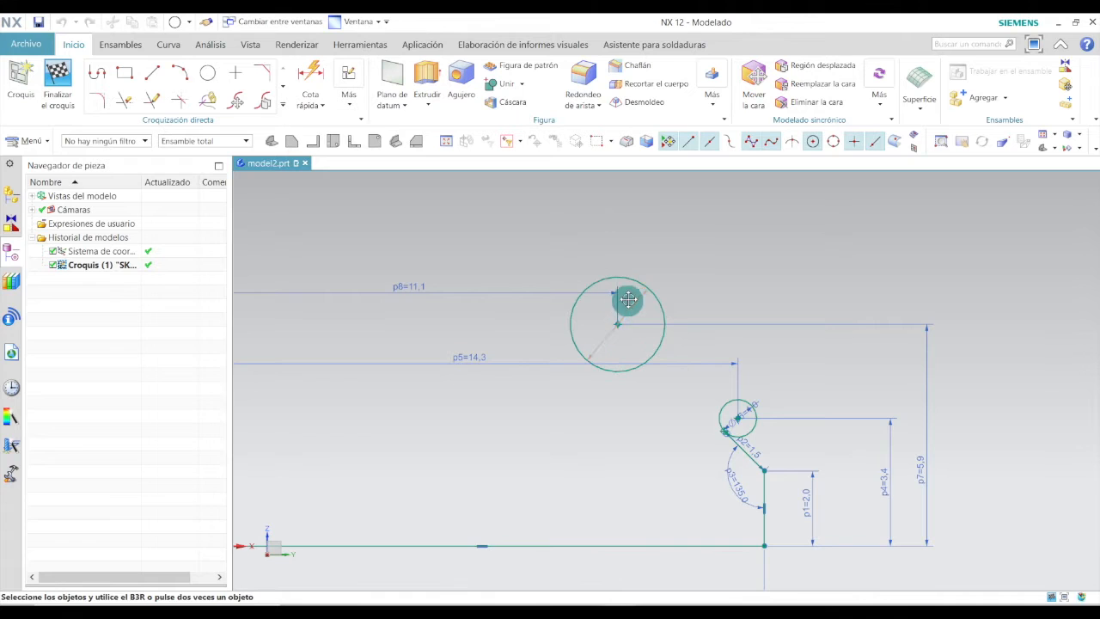
pyautogui.scroll(-3, 627, 305)
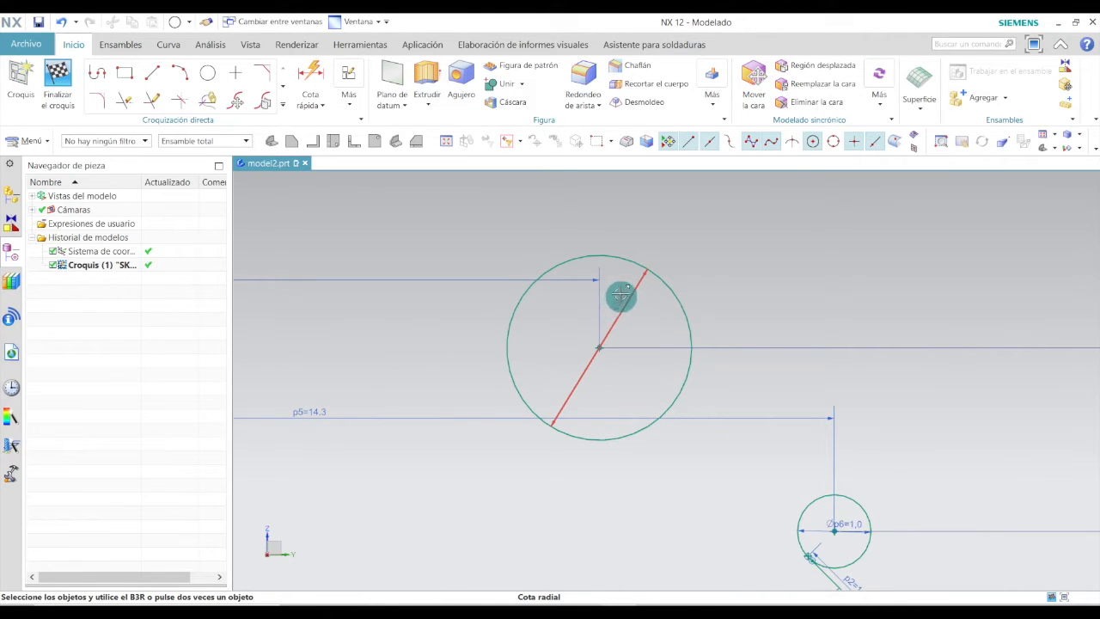
pyautogui.doubleClick(621, 297)
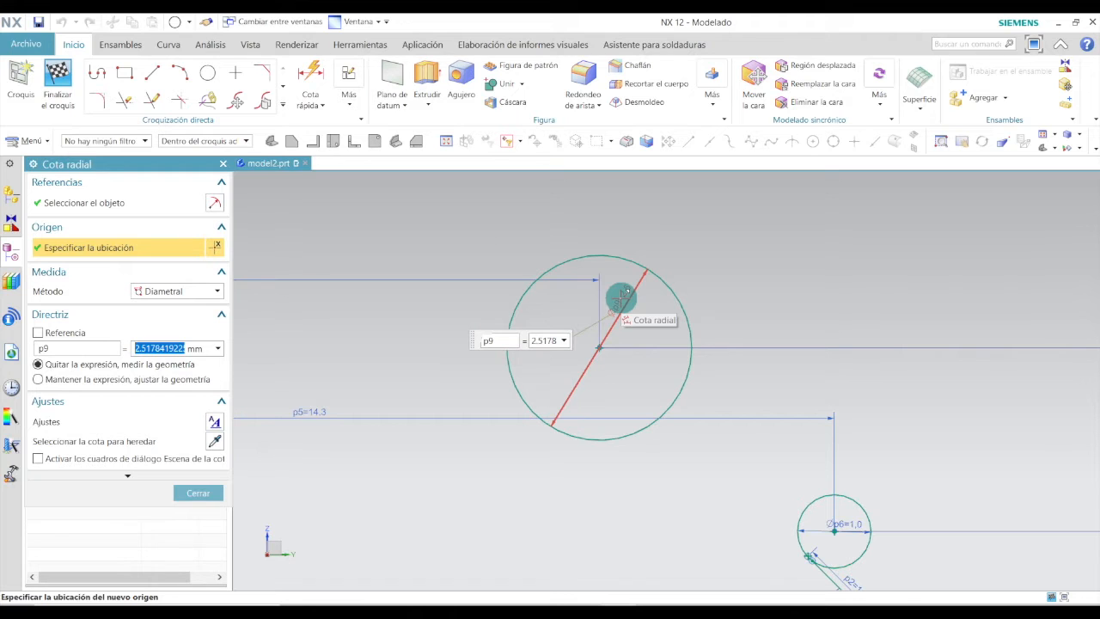
pyautogui.press('Return')
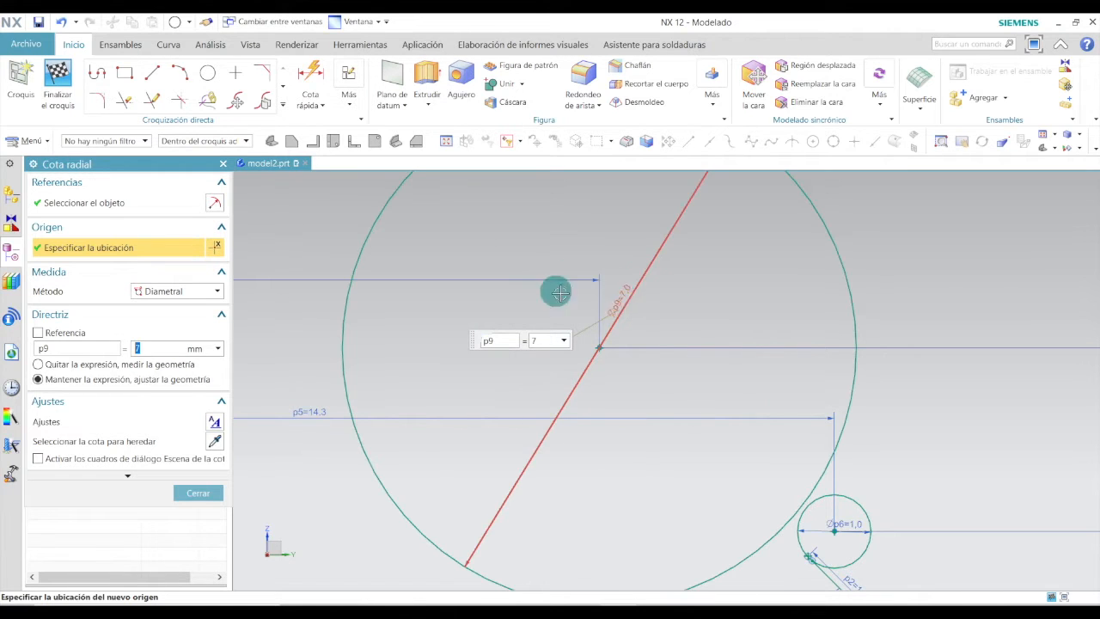
pyautogui.click(206, 490)
# Draw a short line tangent to both the small circle and the 7 mm circle.
pyautogui.scroll(-4, 698, 392)
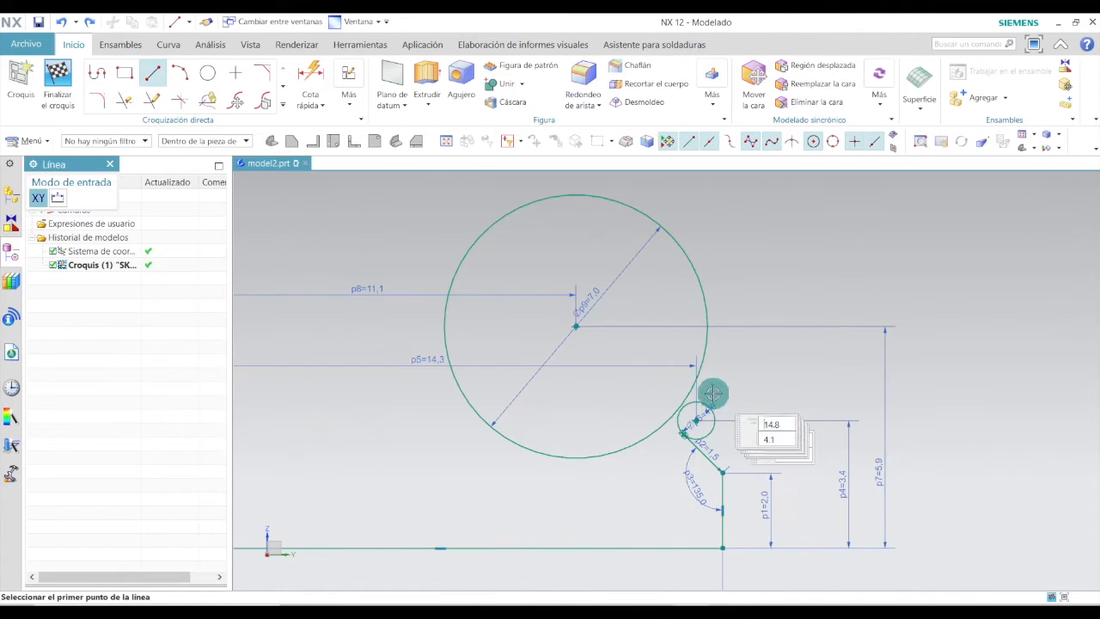
pyautogui.scroll(4, 712, 393)
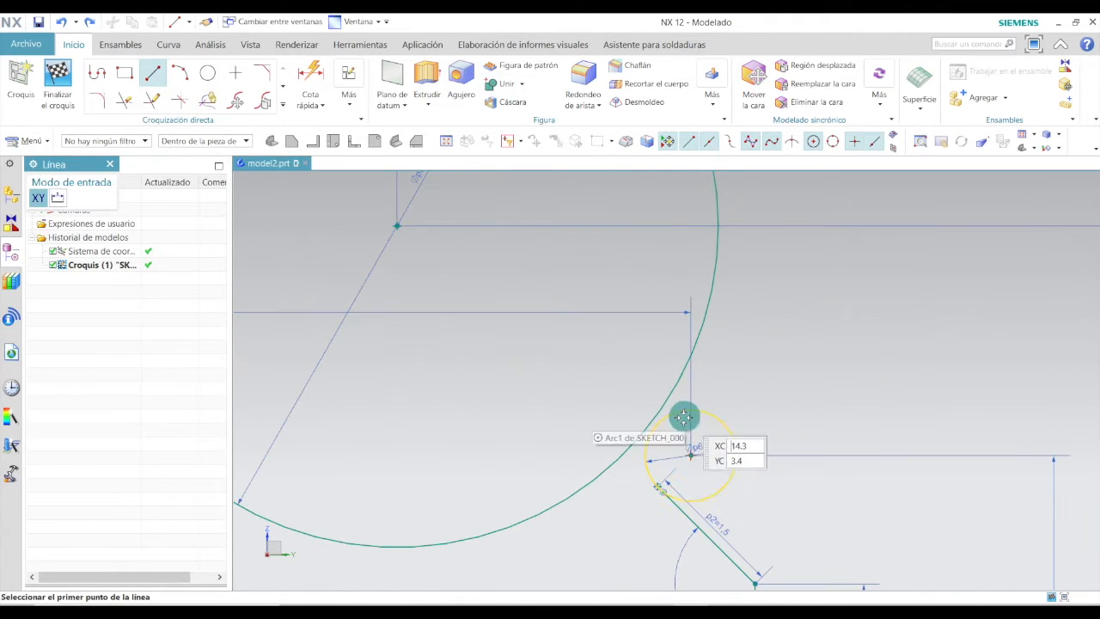
pyautogui.scroll(2, 675, 432)
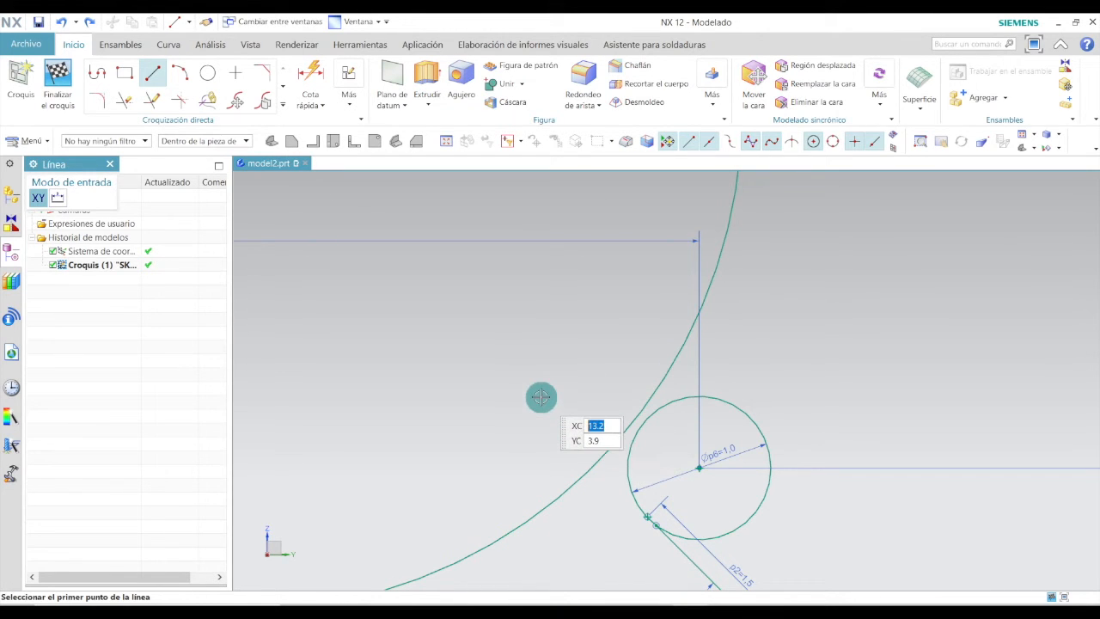
pyautogui.click(110, 164)
pyautogui.click(155, 76)
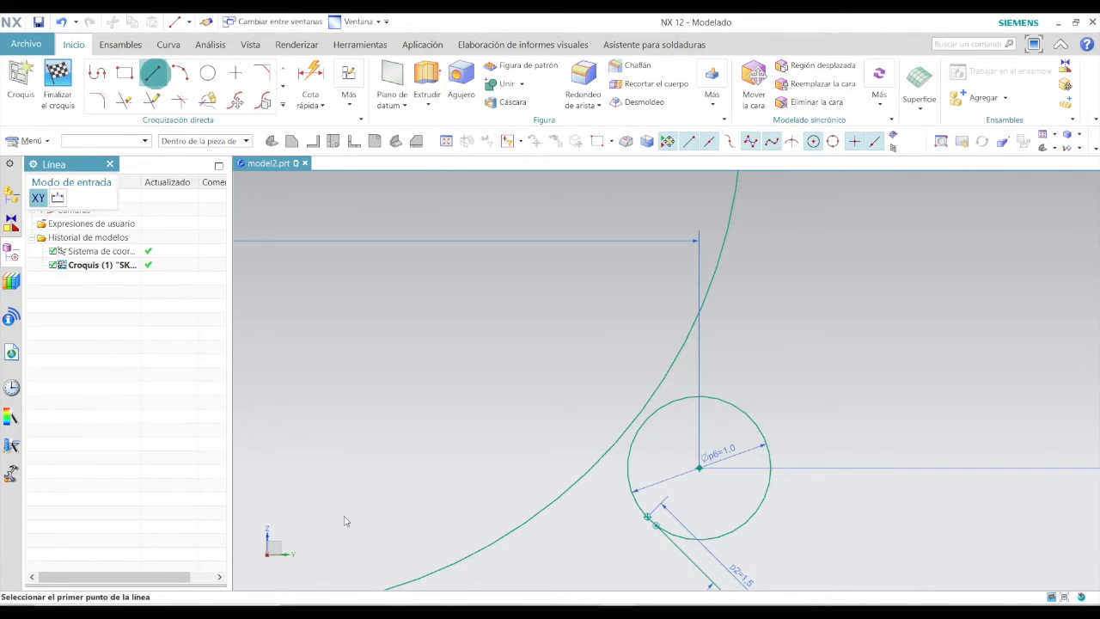
pyautogui.click(638, 428)
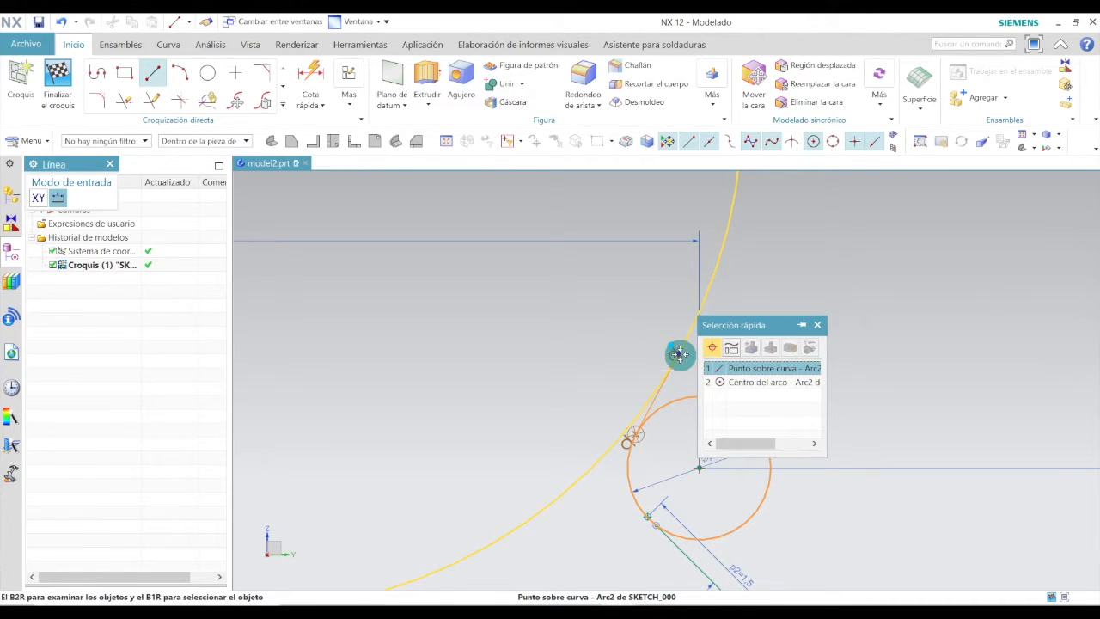
pyautogui.click(678, 355)
pyautogui.scroll(2, 675, 378)
pyautogui.press('Escape')
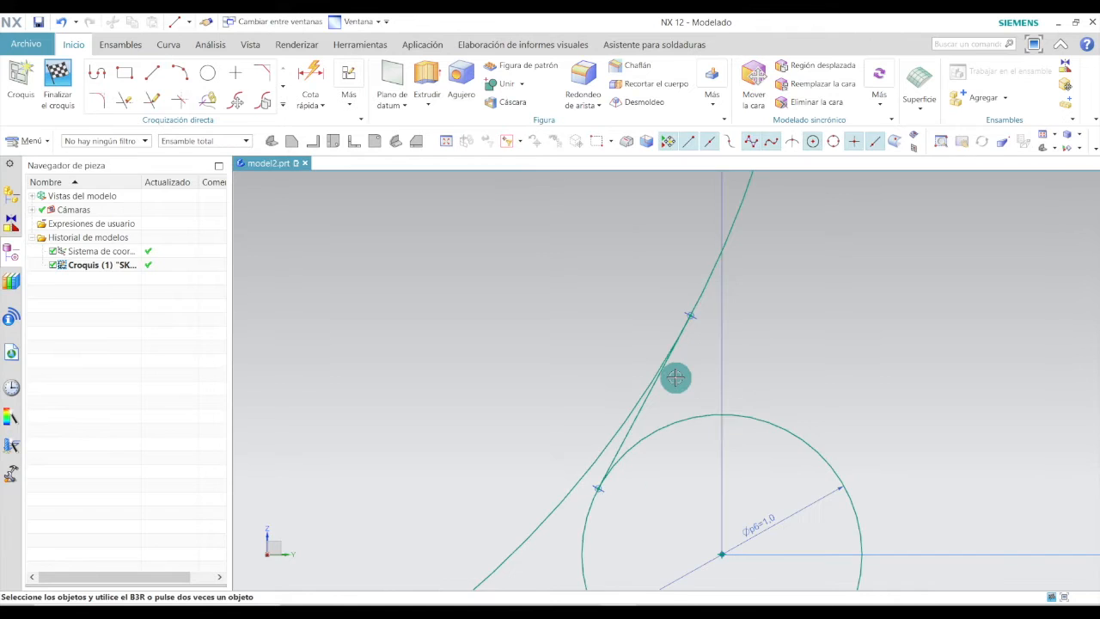
# Place a sketch point above the 7 mm circle.
pyautogui.scroll(2, 675, 377)
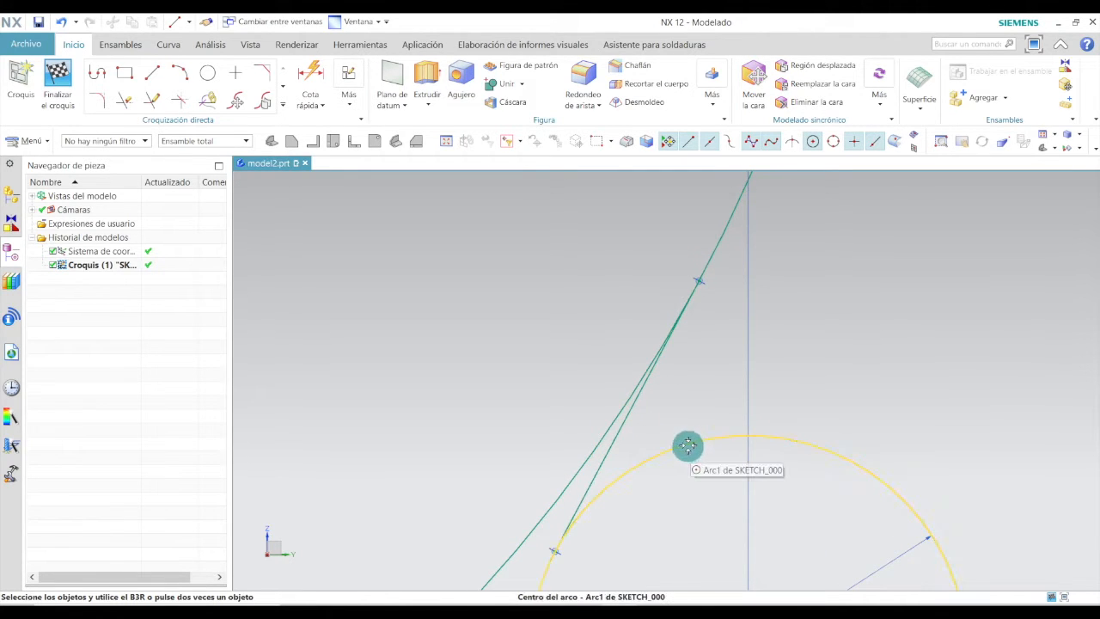
pyautogui.scroll(-5, 688, 438)
pyautogui.hotkey('alt', 'Tab')
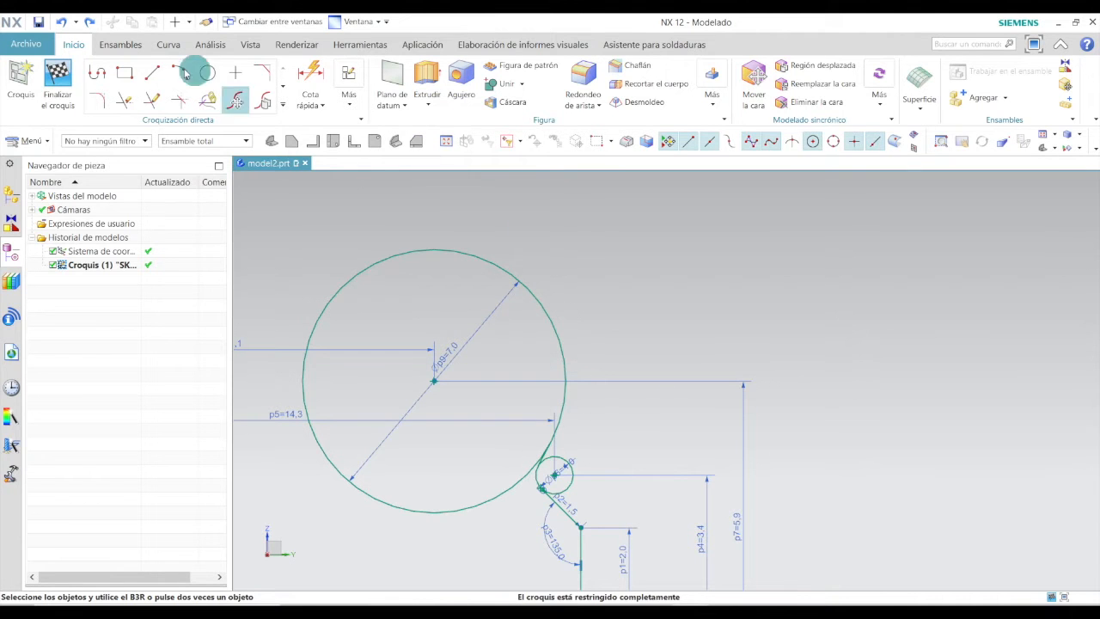
pyautogui.click(237, 72)
pyautogui.scroll(-3, 583, 352)
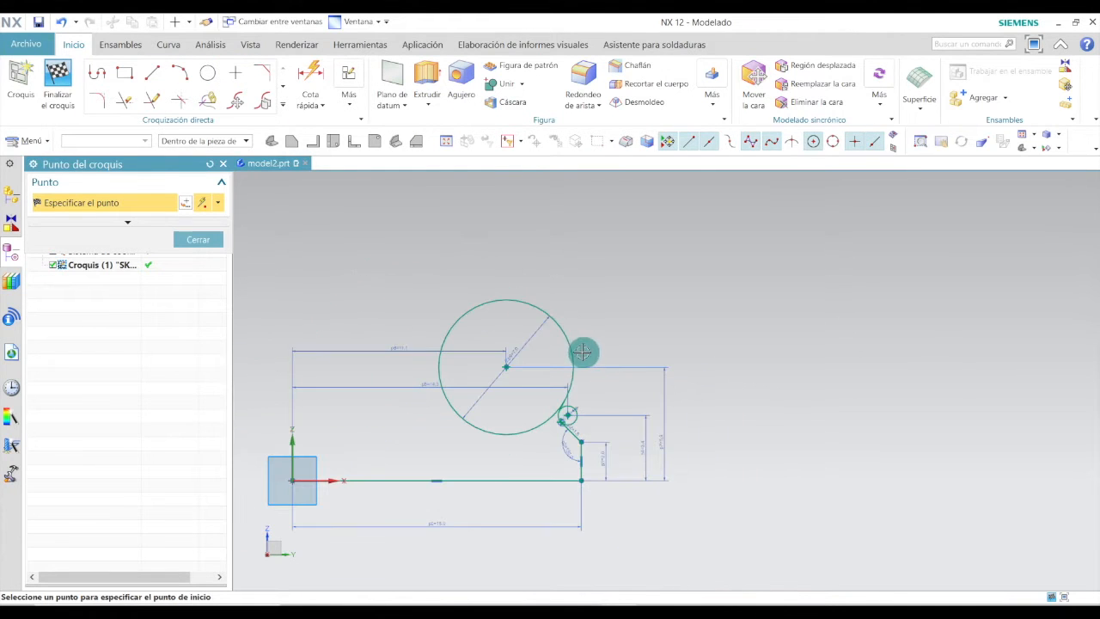
pyautogui.click(532, 274)
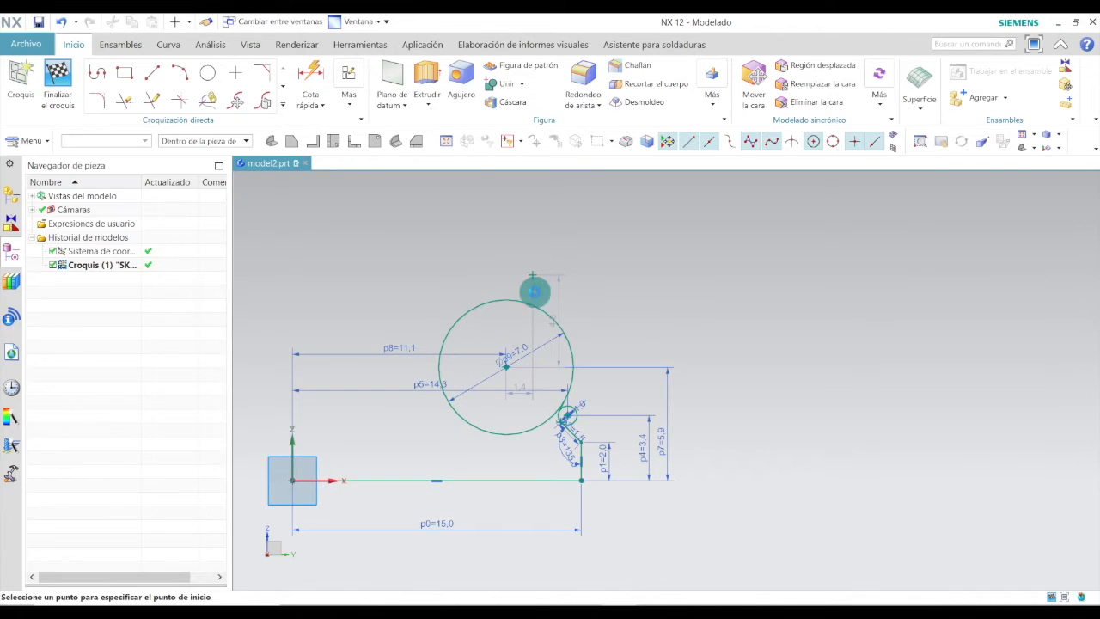
# Dimension the new point's height above the horizontal base line as 9.7 mm.
pyautogui.scroll(2, 569, 300)
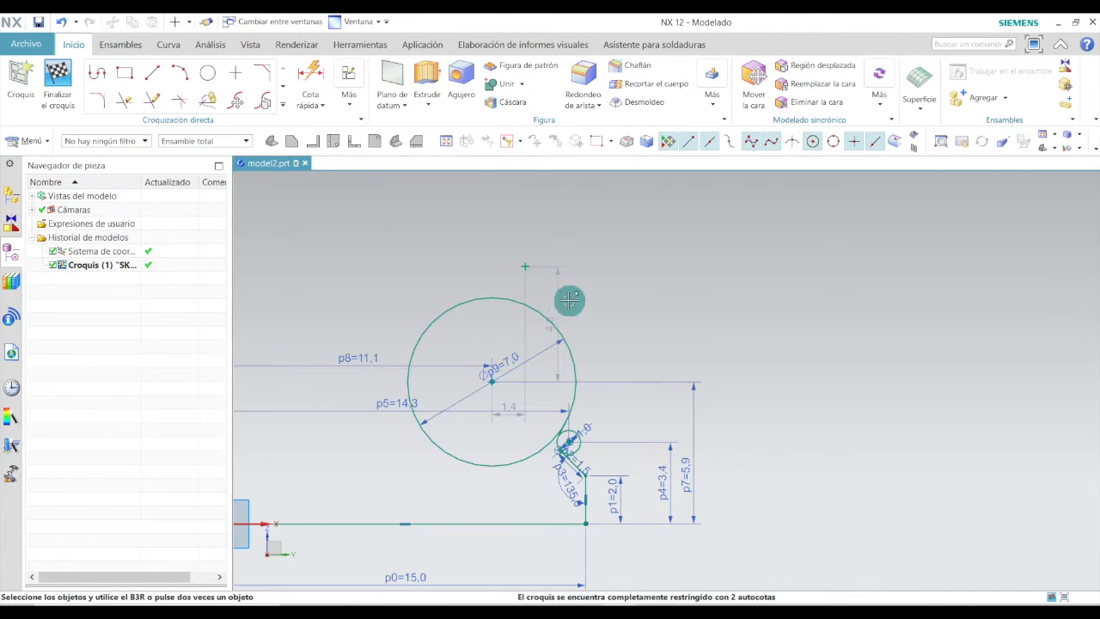
pyautogui.click(314, 82)
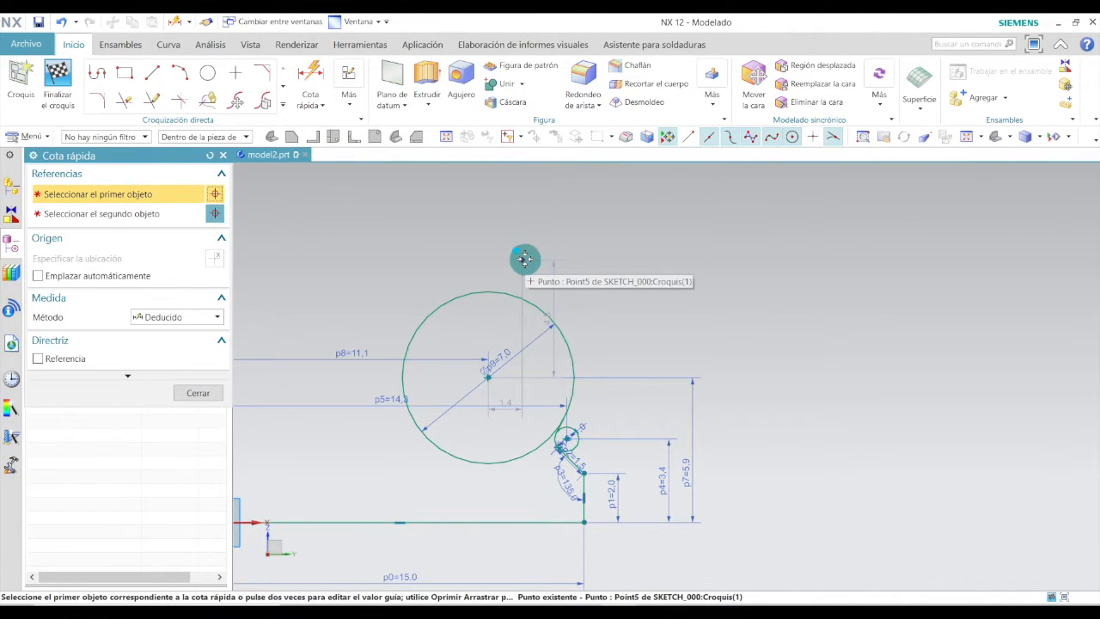
pyautogui.click(524, 258)
pyautogui.click(518, 521)
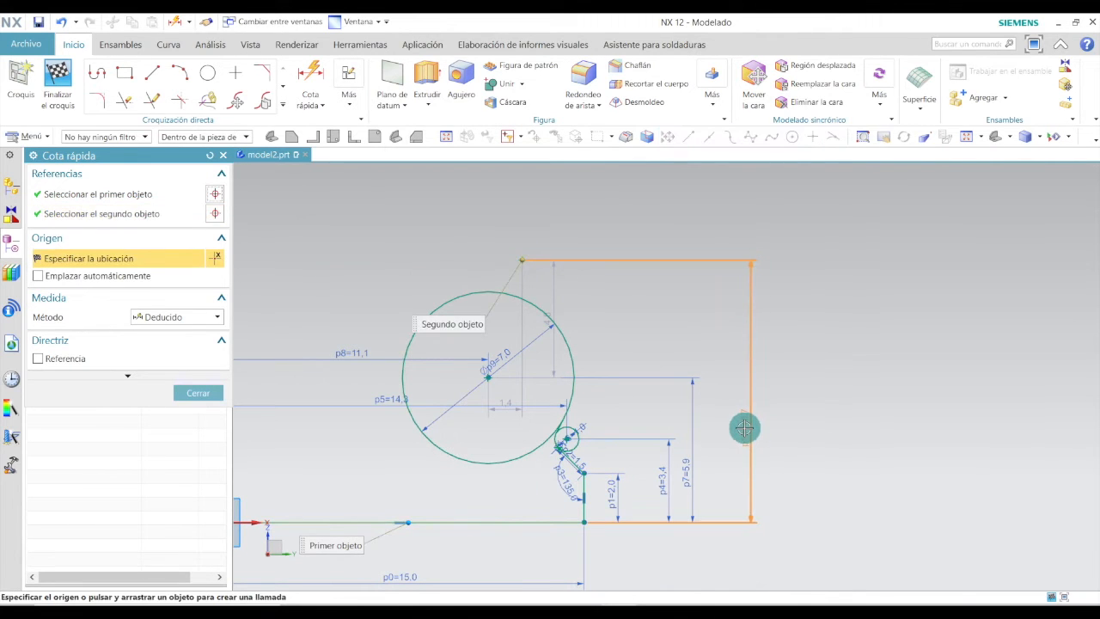
pyautogui.click(728, 429)
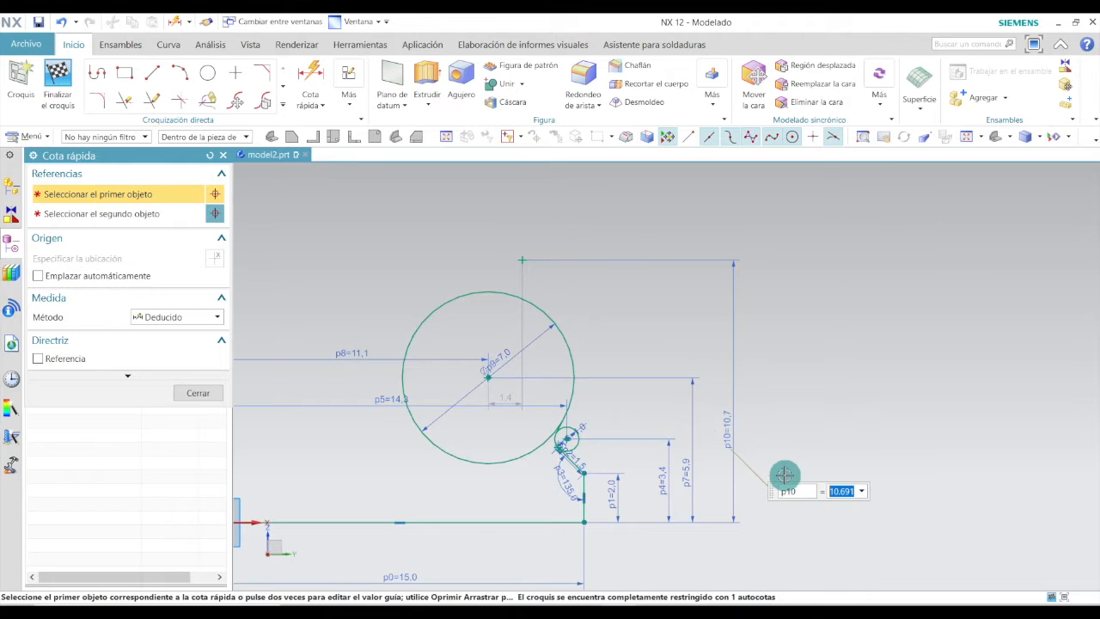
pyautogui.write('9.7')
pyautogui.press('Return')
pyautogui.click(197, 392)
# Dimension the new point's horizontal distance from the origin as 13.2 mm.
pyautogui.scroll(-3, 697, 325)
pyautogui.scroll(1, 631, 324)
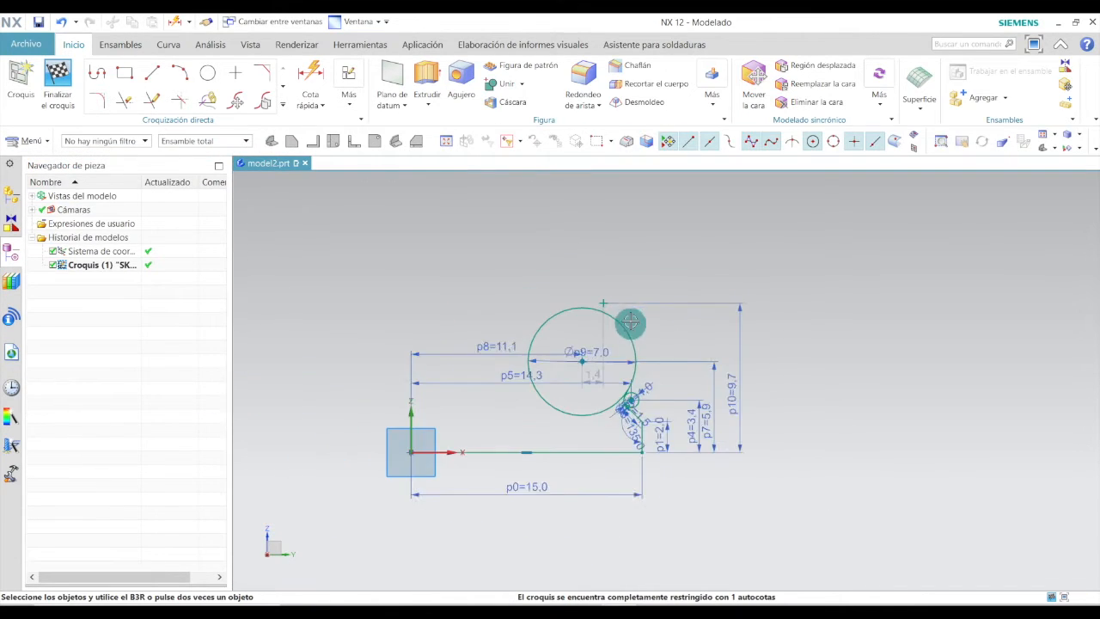
pyautogui.click(309, 77)
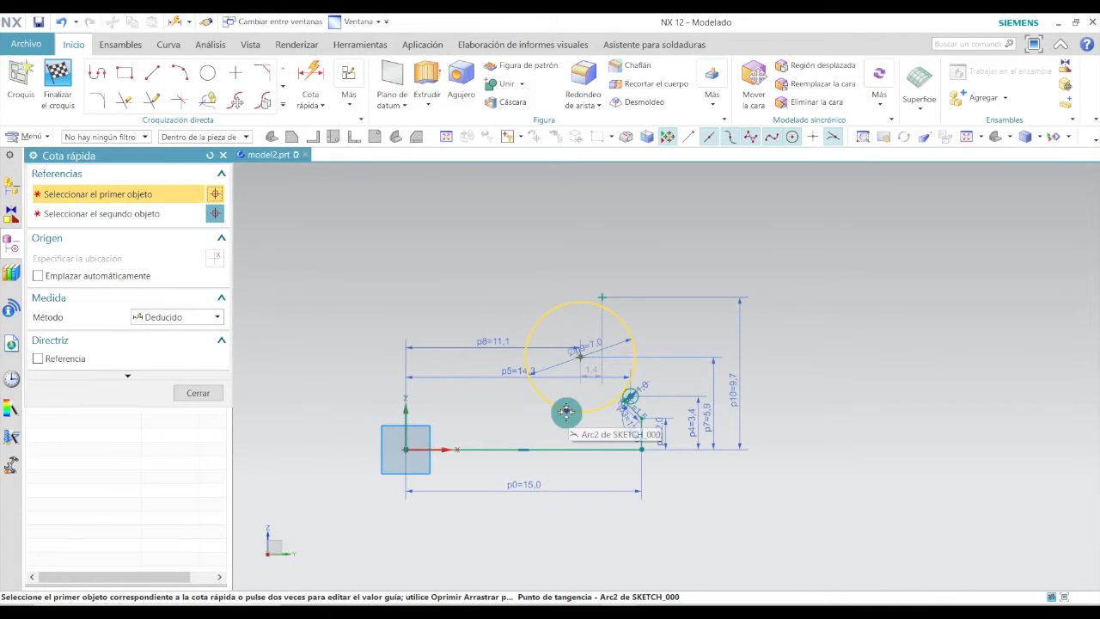
pyautogui.click(601, 297)
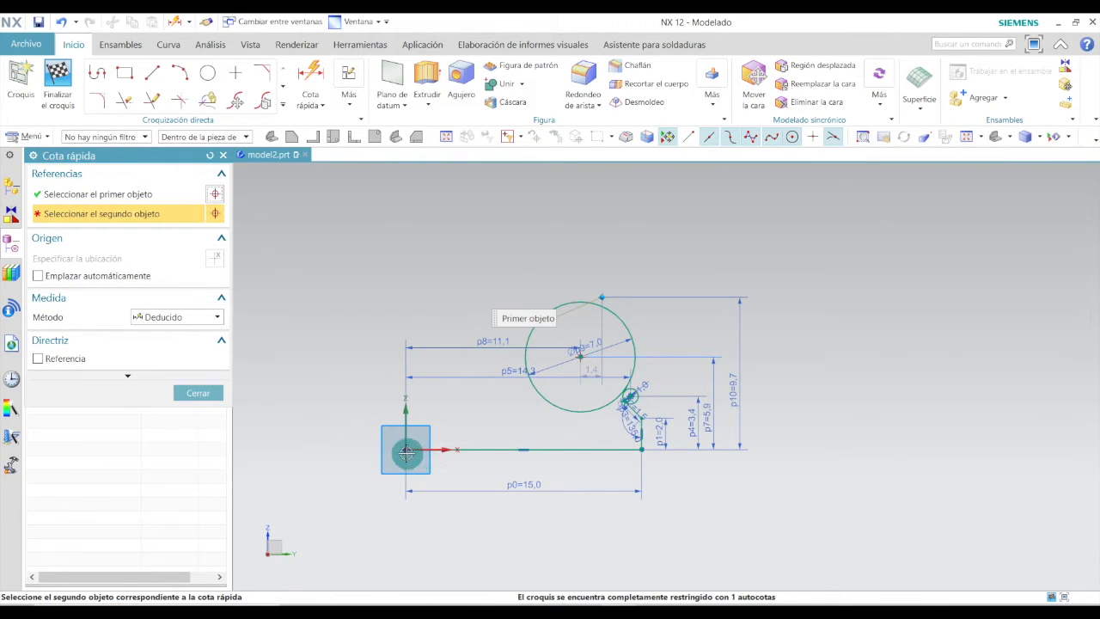
pyautogui.click(400, 448)
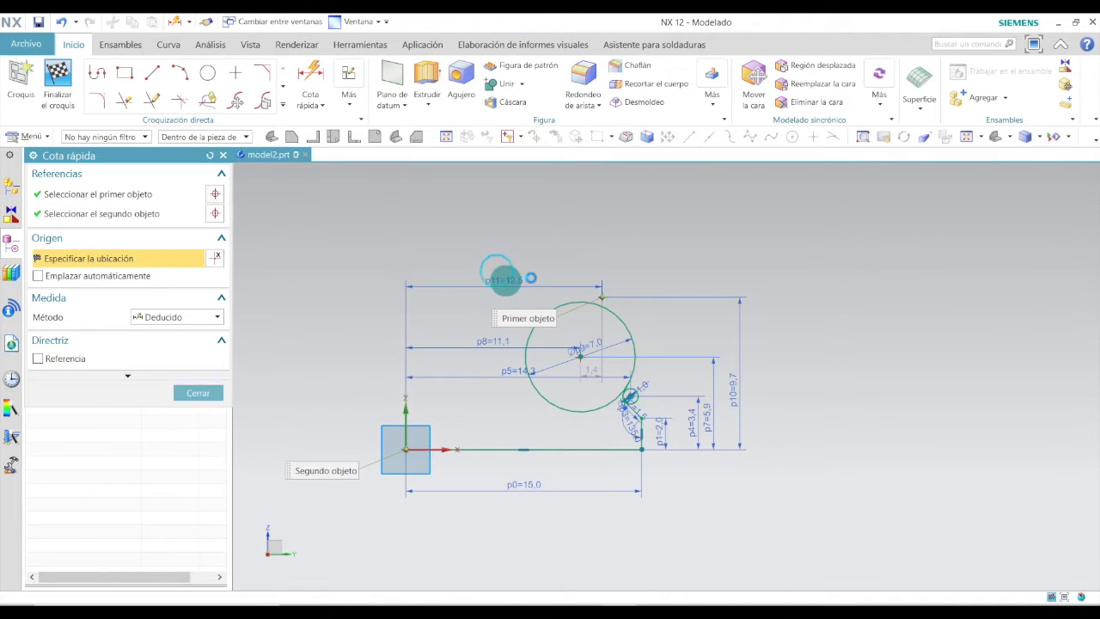
pyautogui.click(505, 280)
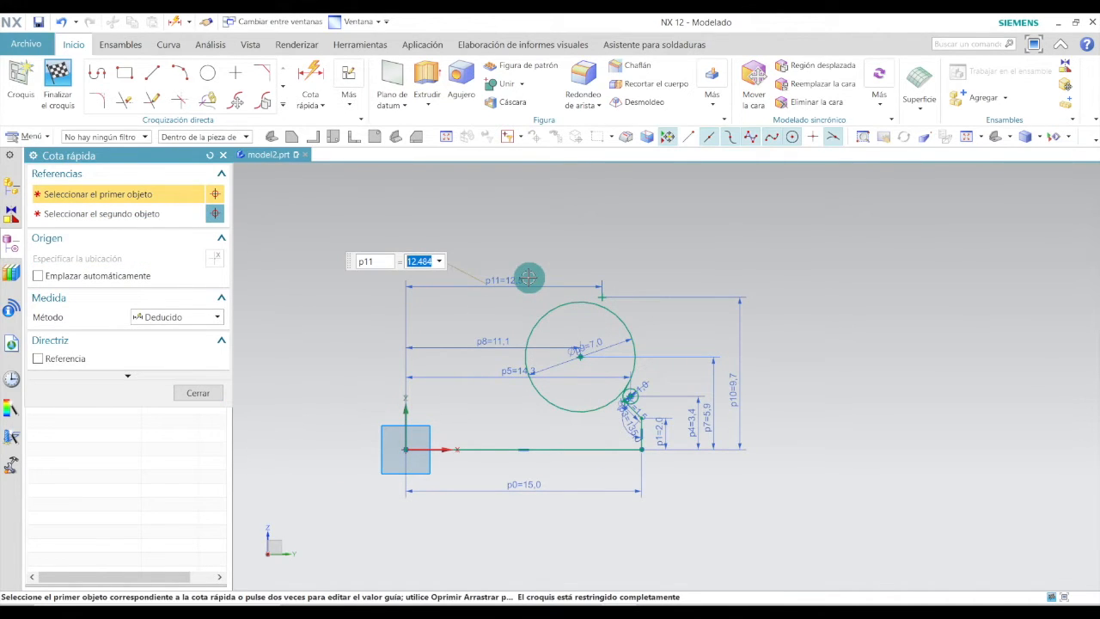
pyautogui.write('13.2')
pyautogui.press('Return')
pyautogui.click(188, 391)
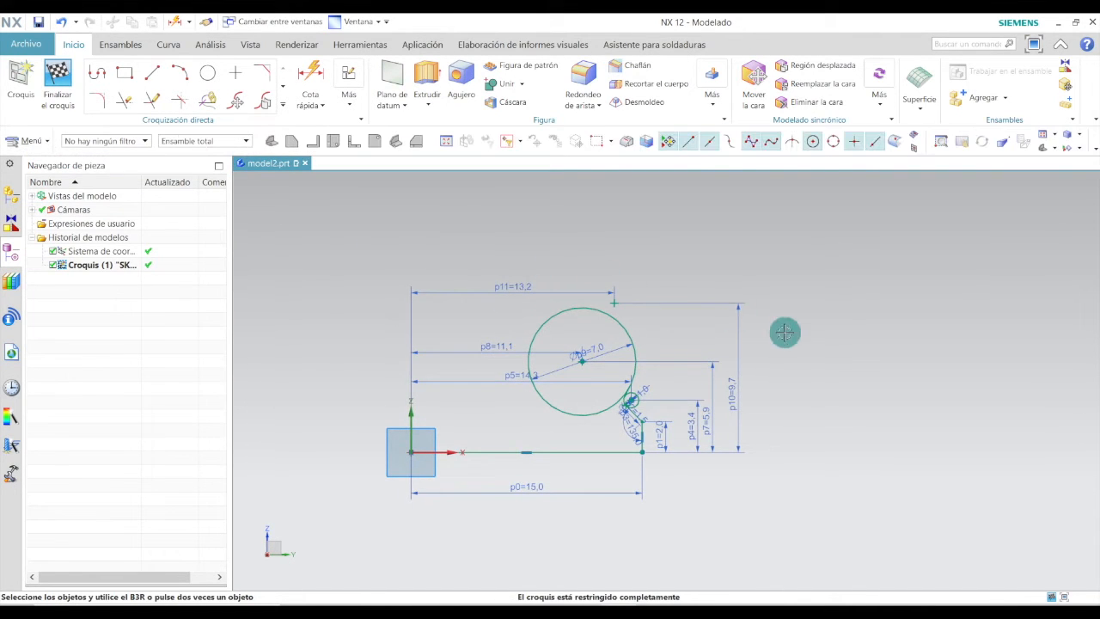
# Draw a circle centred on the upper sketch point and set its diameter to 1.6 mm.
pyautogui.scroll(2, 719, 292)
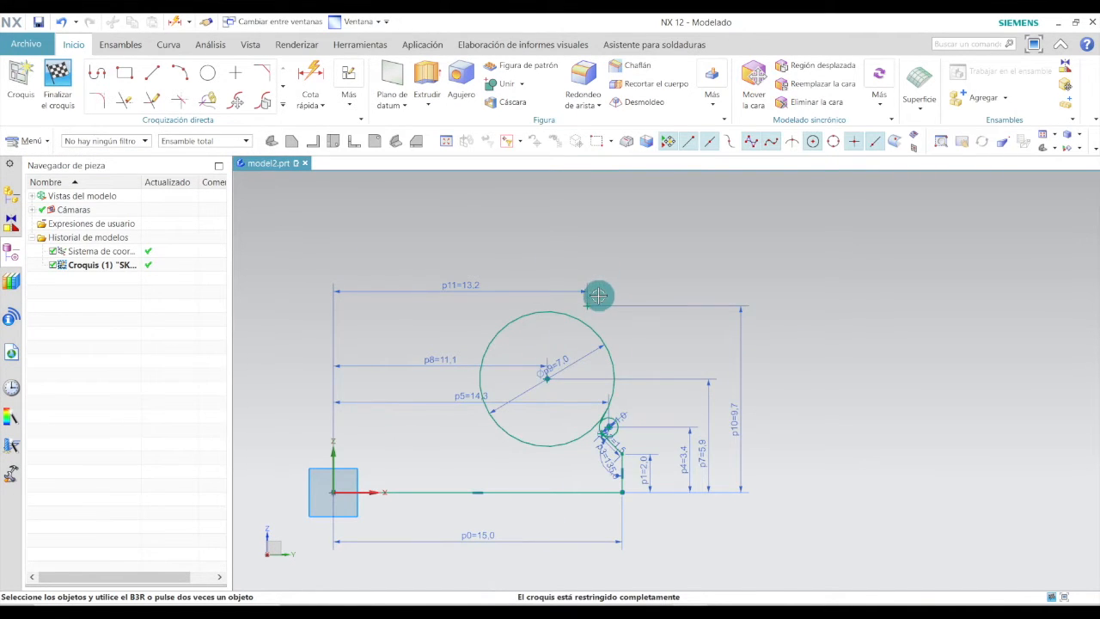
pyautogui.scroll(2, 598, 295)
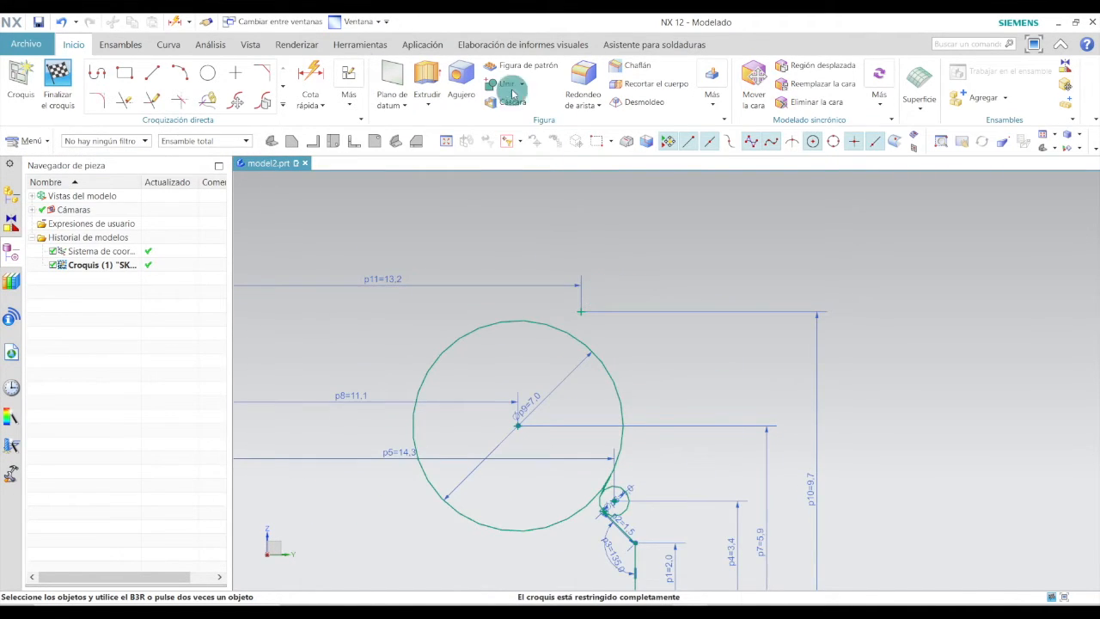
pyautogui.click(206, 76)
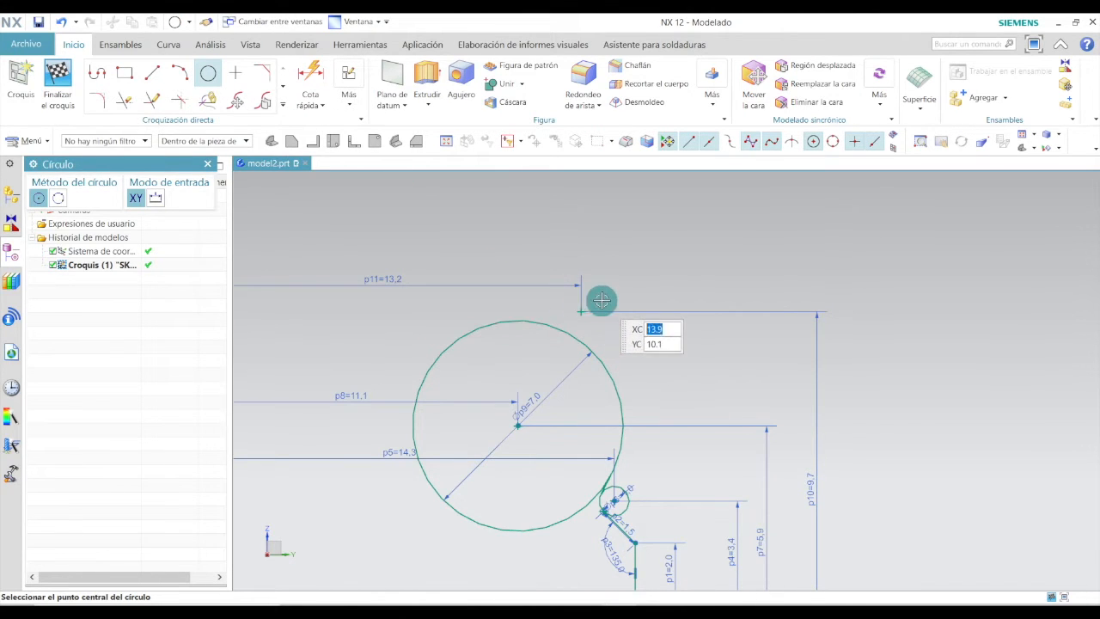
pyautogui.click(602, 299)
pyautogui.scroll(-1, 600, 301)
pyautogui.scroll(3, 601, 300)
pyautogui.scroll(2, 601, 301)
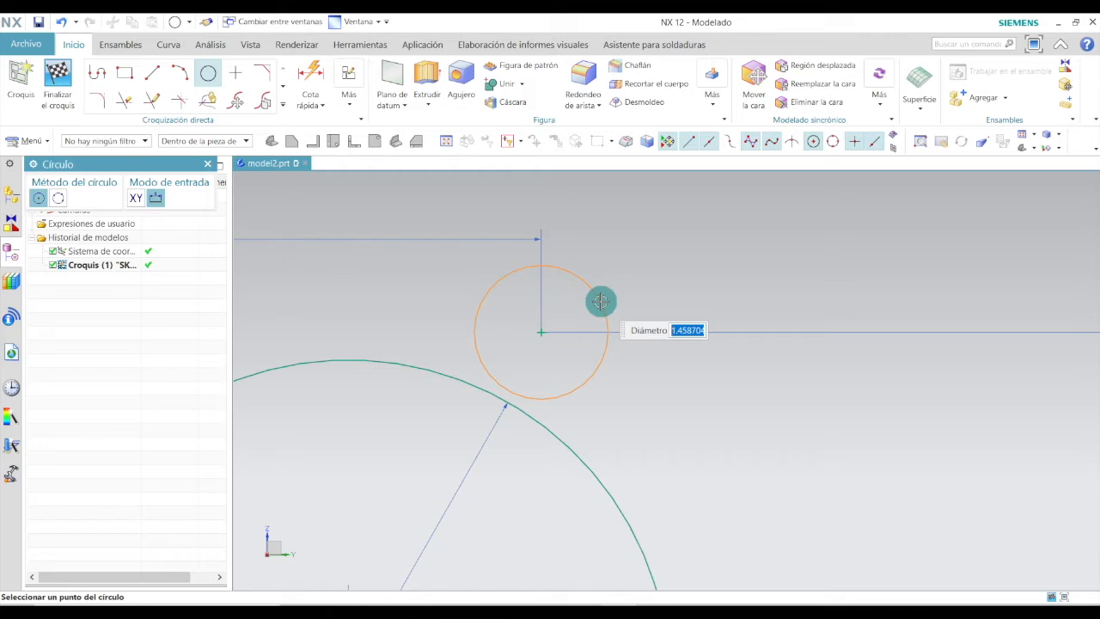
pyautogui.click(601, 301)
pyautogui.press('Escape')
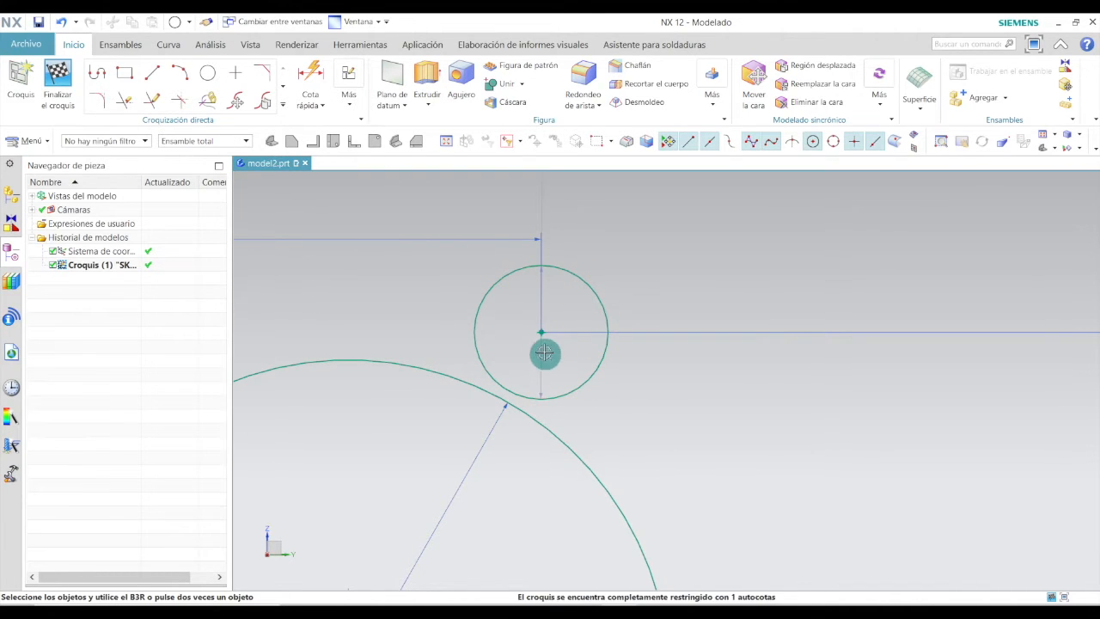
pyautogui.moveTo(566, 345); pyautogui.dragTo(566, 319)
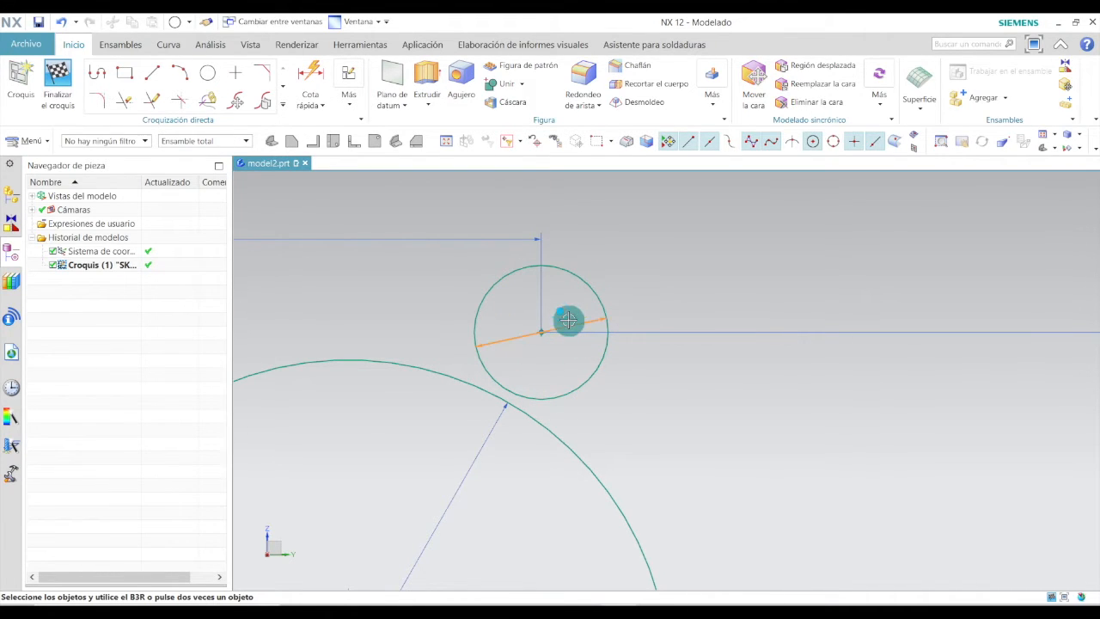
pyautogui.click(568, 320)
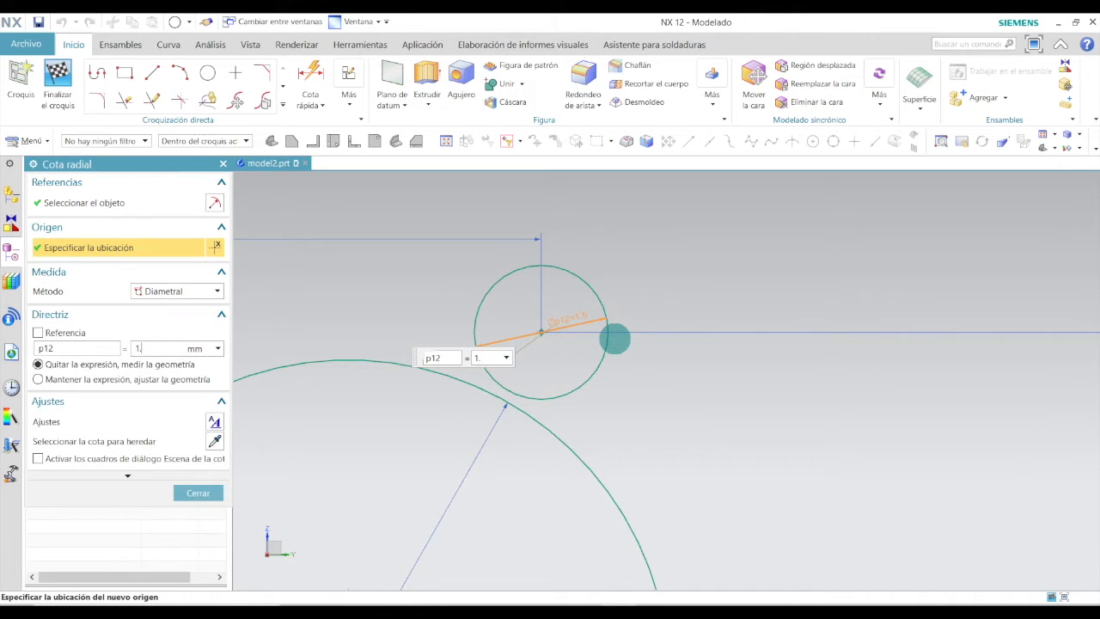
pyautogui.press('Return')
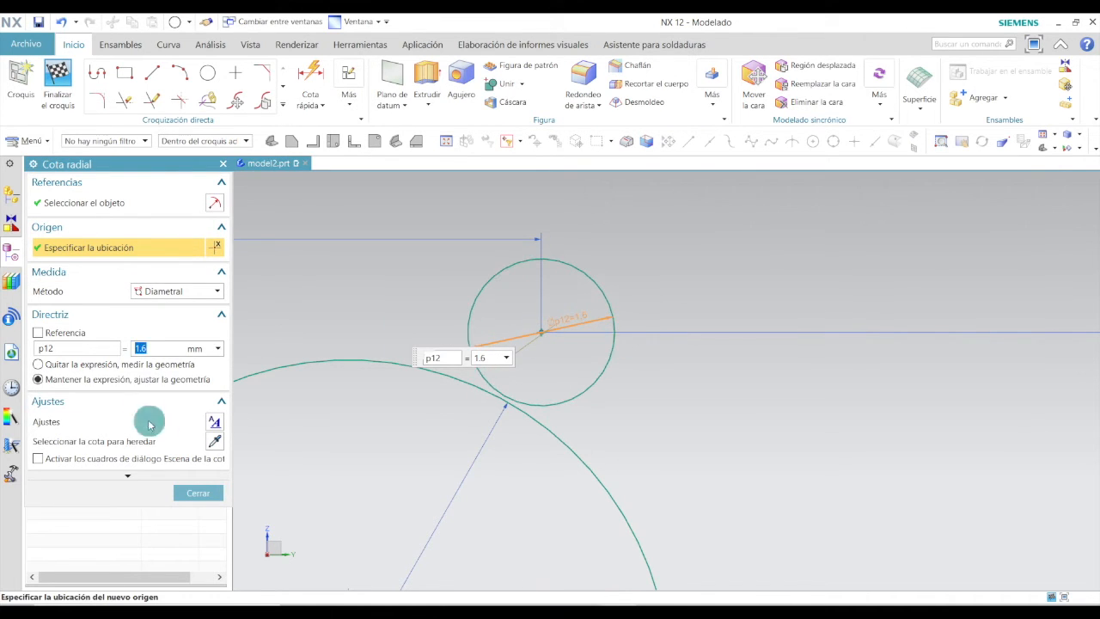
pyautogui.click(198, 492)
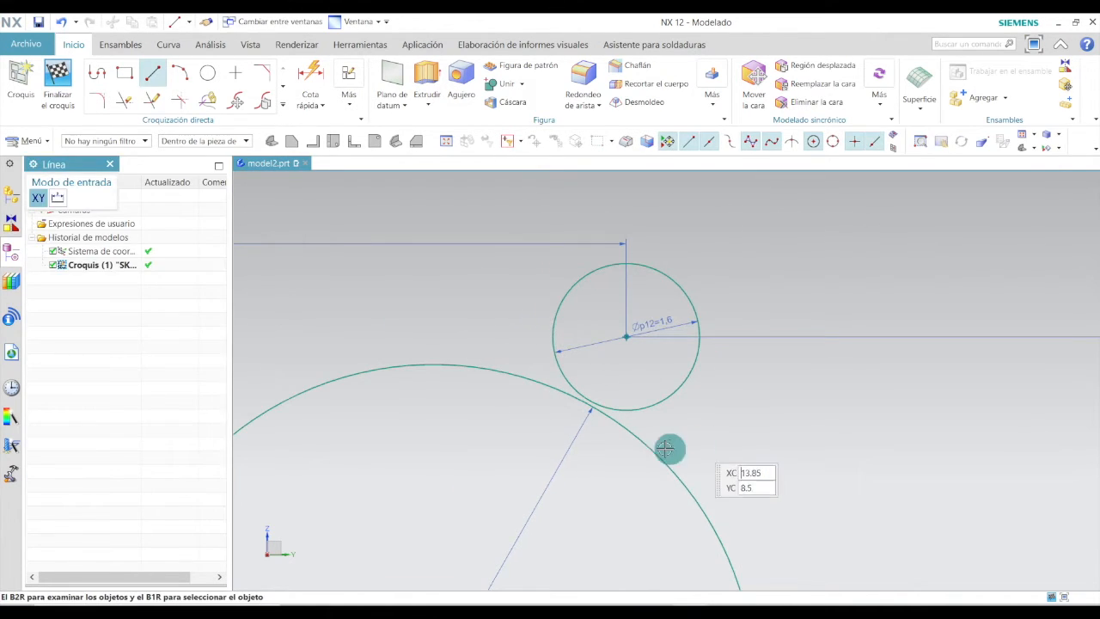
# Draw a line tangent to both the 1.6 mm circle and the 7 mm circle.
pyautogui.scroll(1, 642, 422)
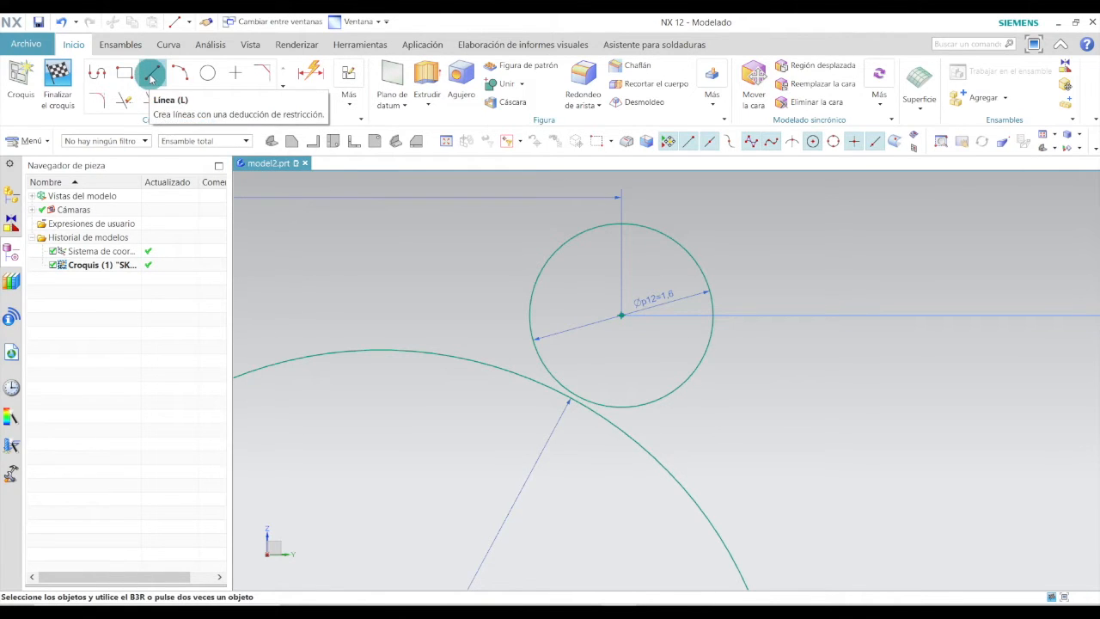
pyautogui.scroll(3, 611, 415)
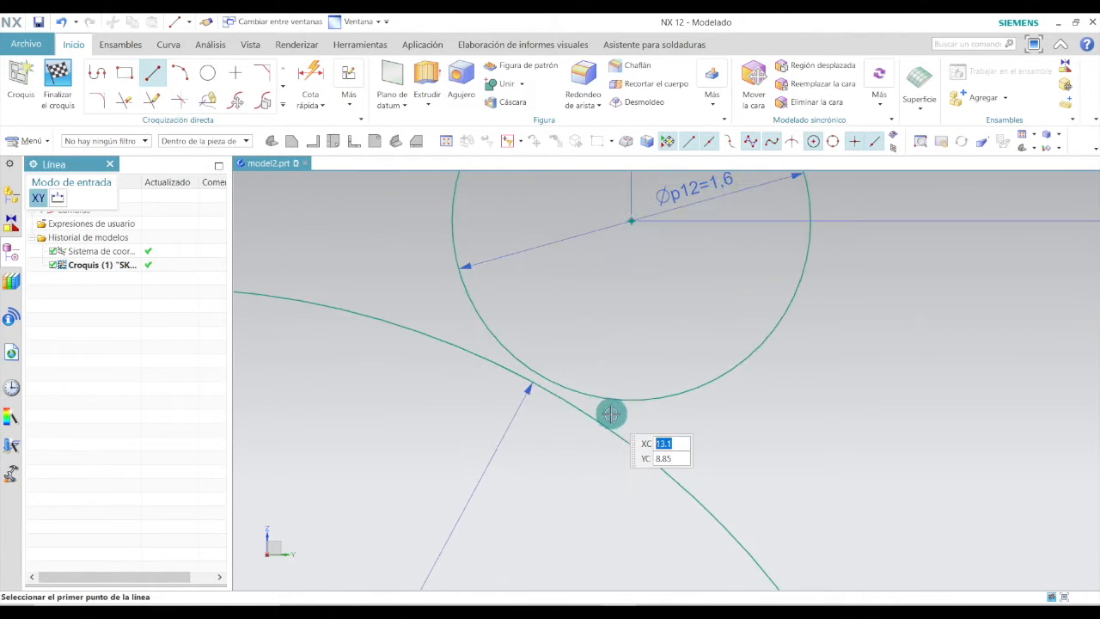
pyautogui.click(527, 367)
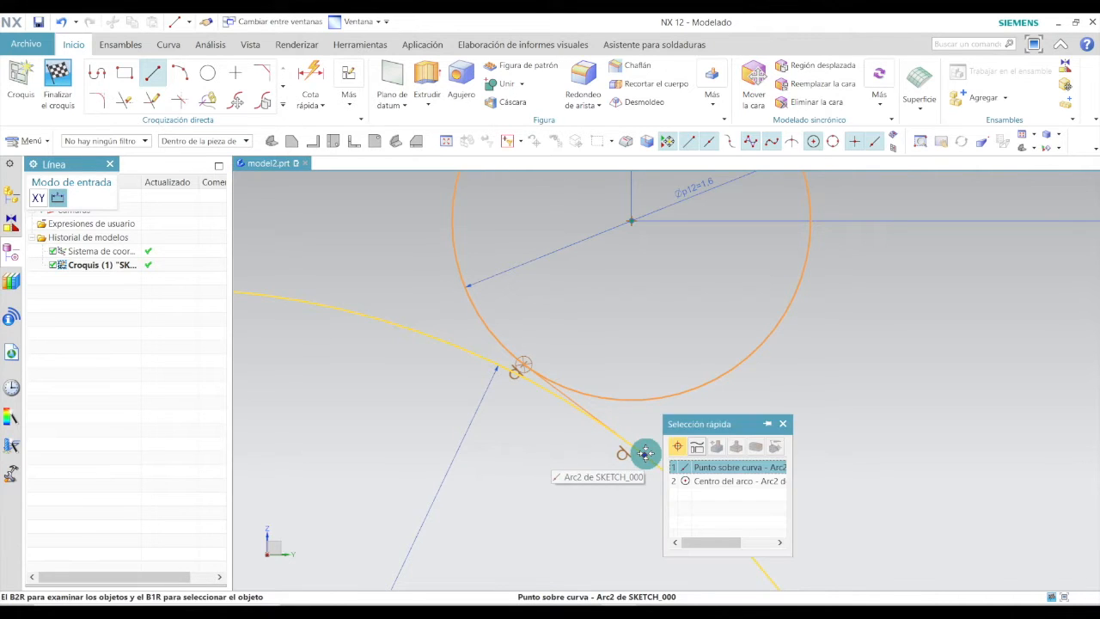
pyautogui.click(645, 453)
pyautogui.scroll(2, 645, 454)
pyautogui.press('Escape')
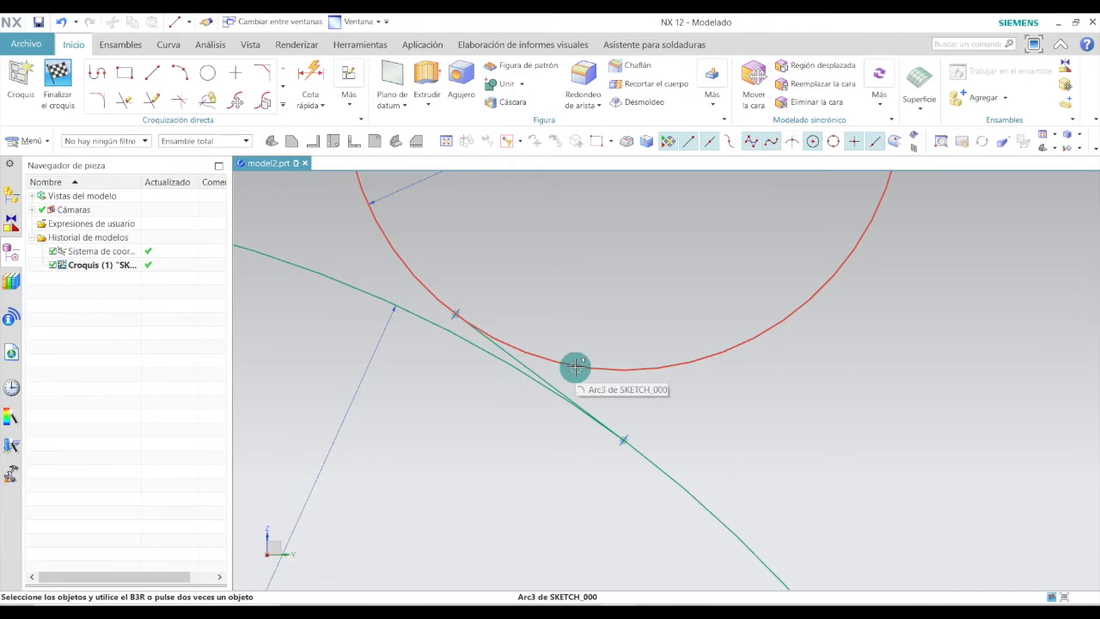
pyautogui.scroll(-3, 683, 464)
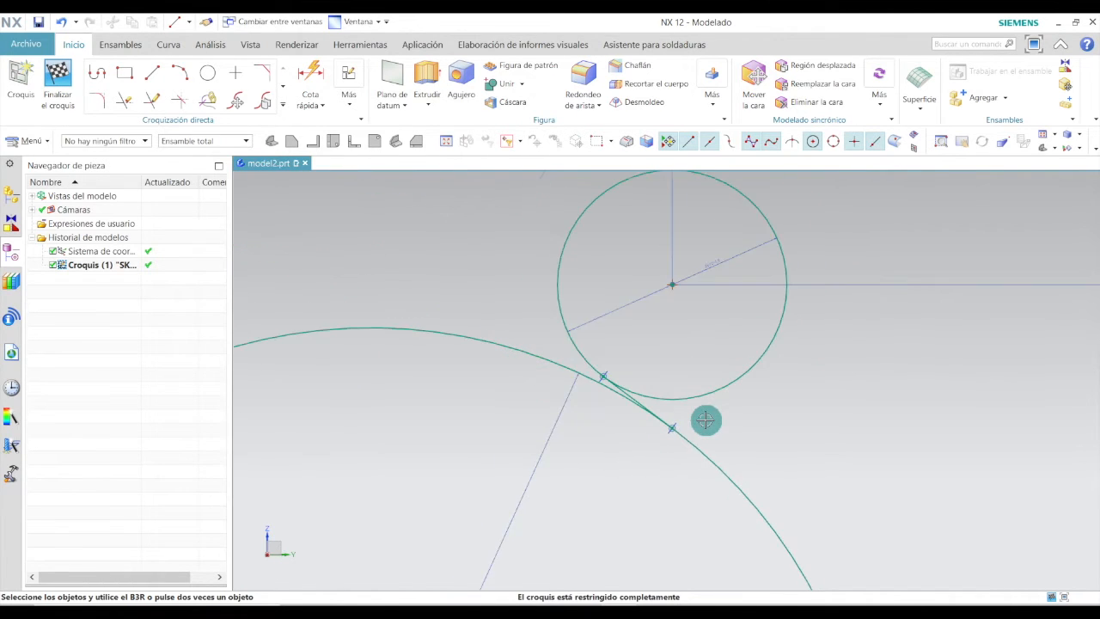
pyautogui.scroll(-1, 573, 392)
pyautogui.hotkey('alt', 'Tab')
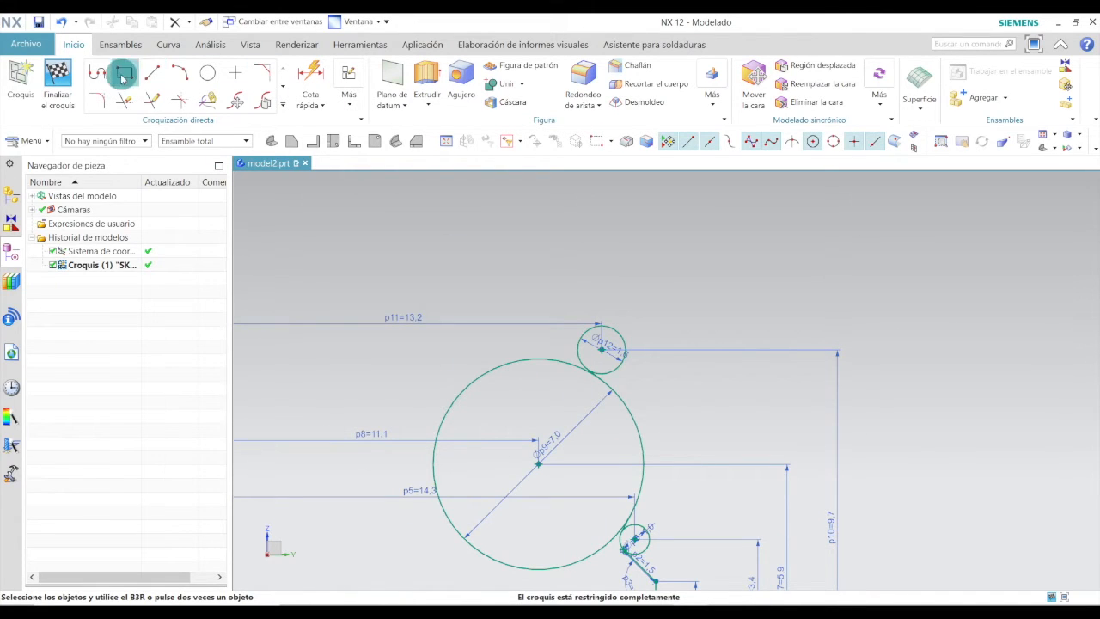
# Place a new sketch point above the 1.6 mm circle.
pyautogui.click(236, 73)
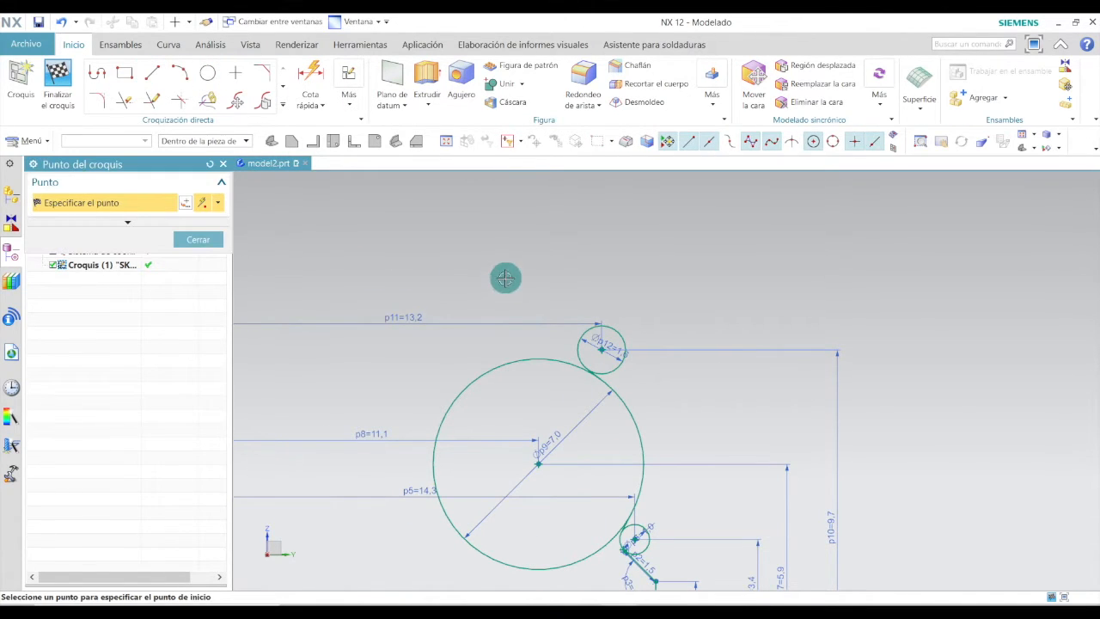
pyautogui.scroll(3, 590, 373)
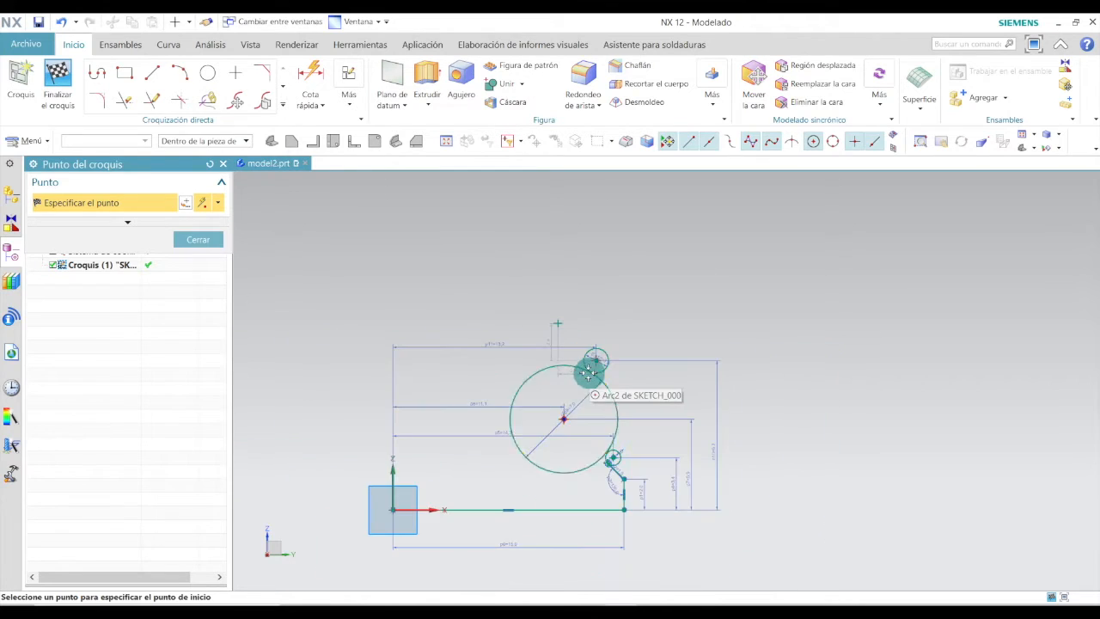
pyautogui.scroll(-2, 527, 417)
pyautogui.press('Escape')
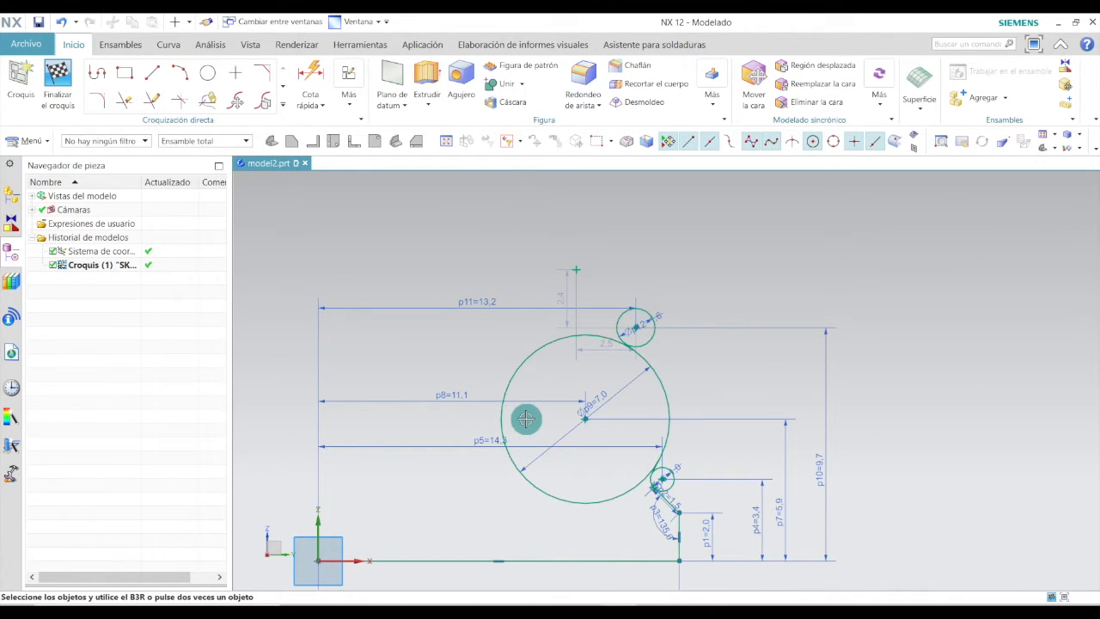
# Dimension the new point's height above the horizontal base line as 11 mm.
pyautogui.click(307, 72)
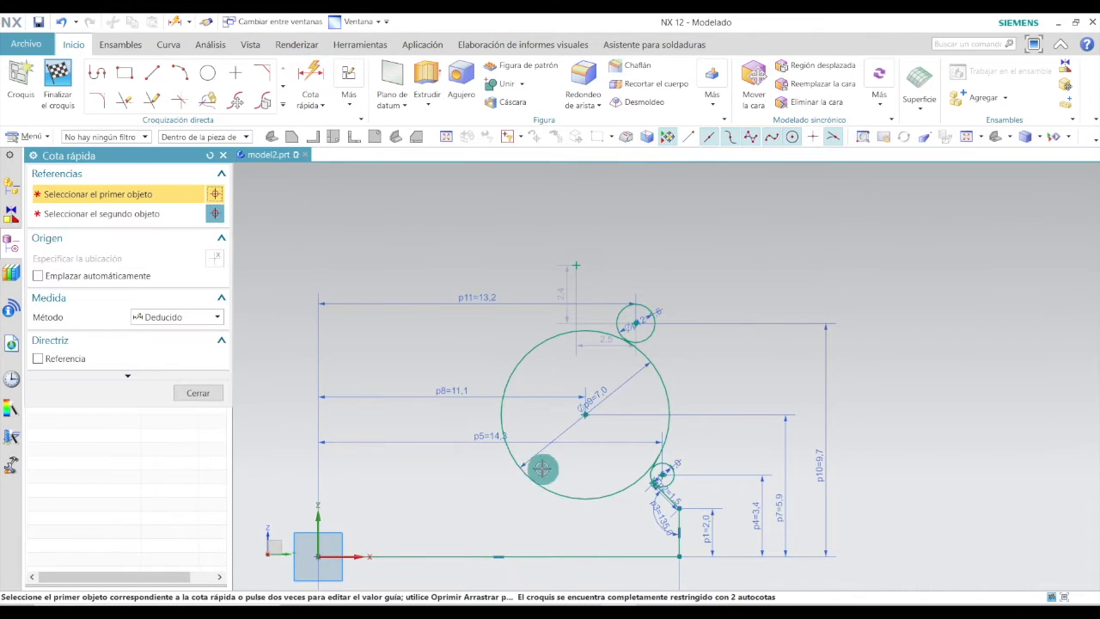
pyautogui.click(576, 265)
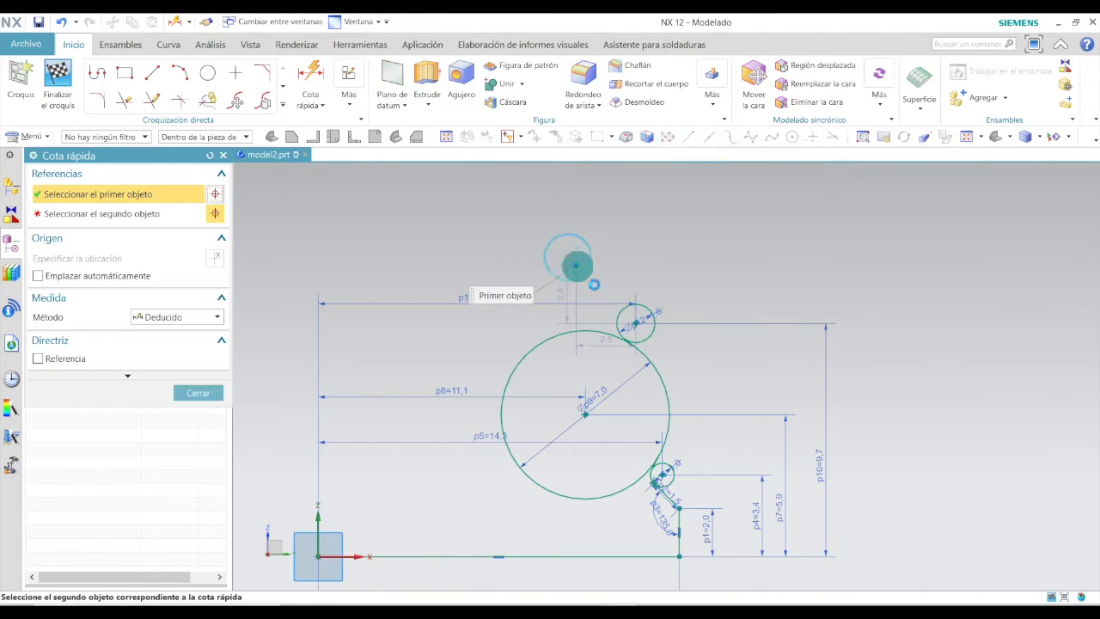
pyautogui.click(604, 553)
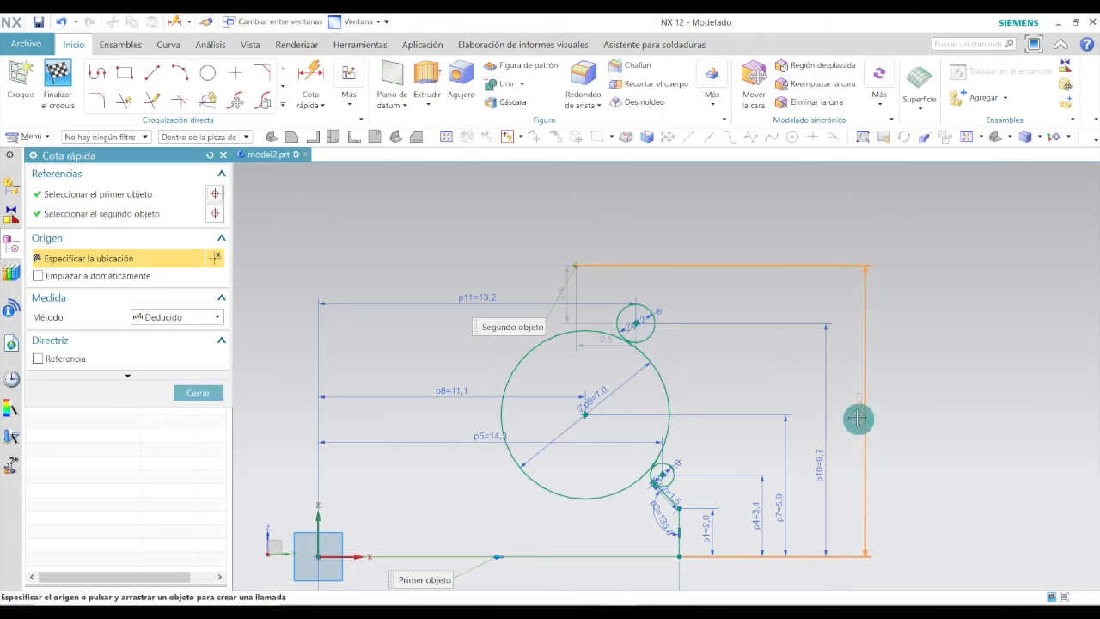
pyautogui.click(856, 415)
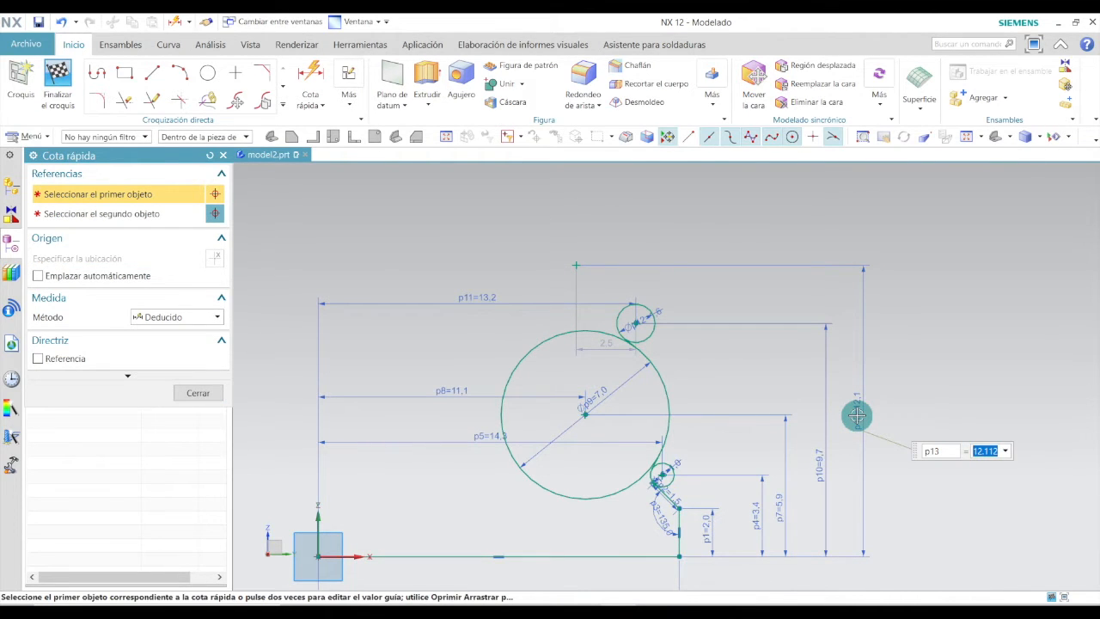
pyautogui.write('11')
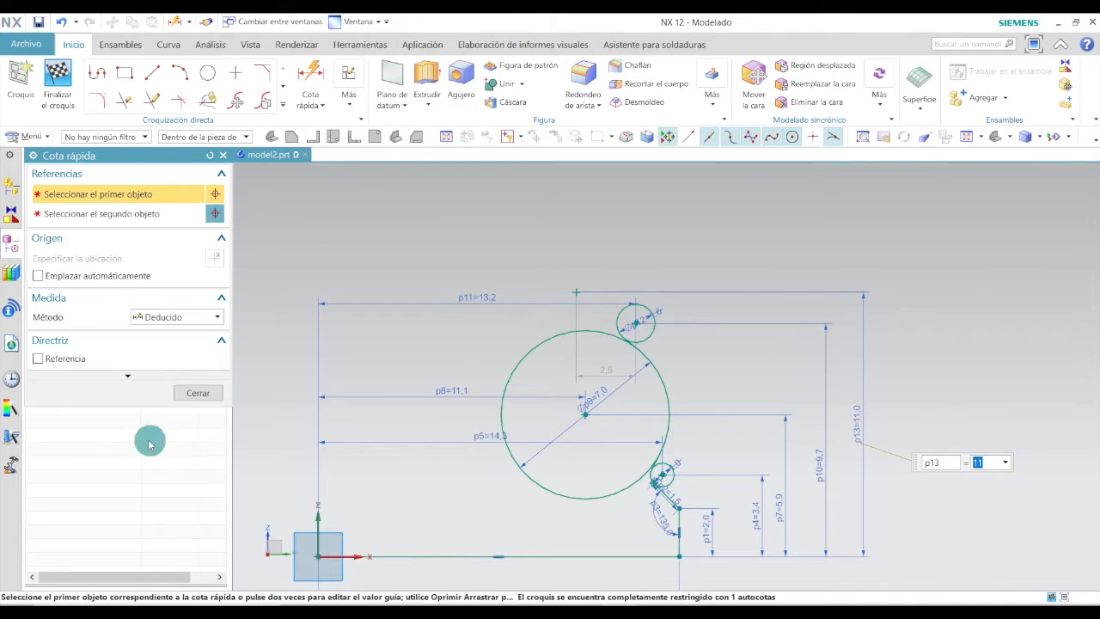
pyautogui.click(211, 392)
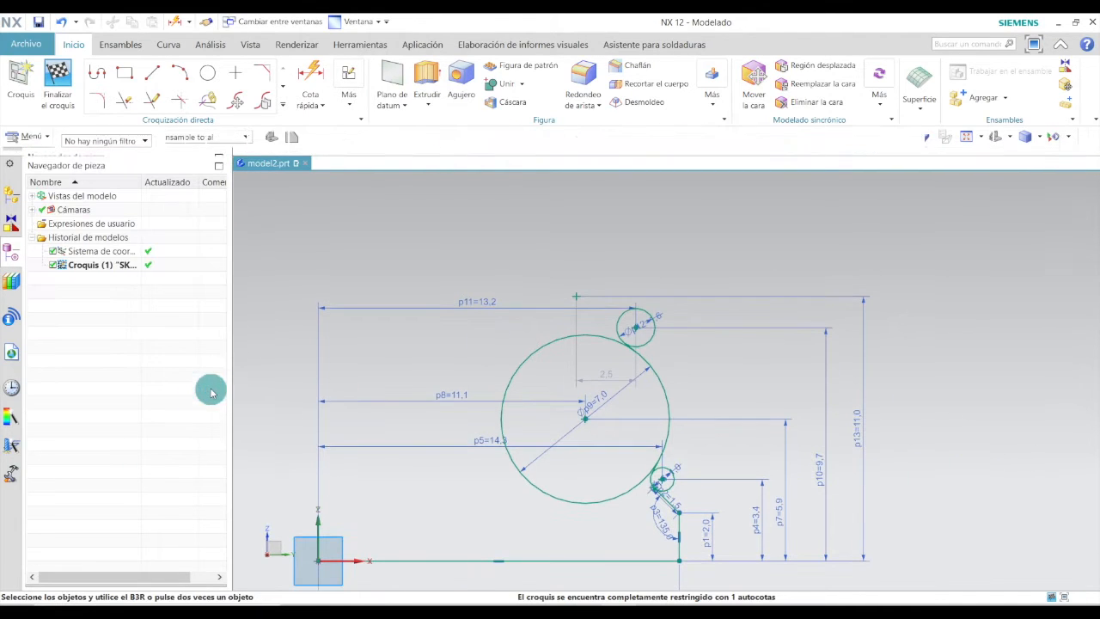
# Dimension the new point's horizontal distance from the origin as 12 mm.
pyautogui.click(311, 76)
pyautogui.click(576, 292)
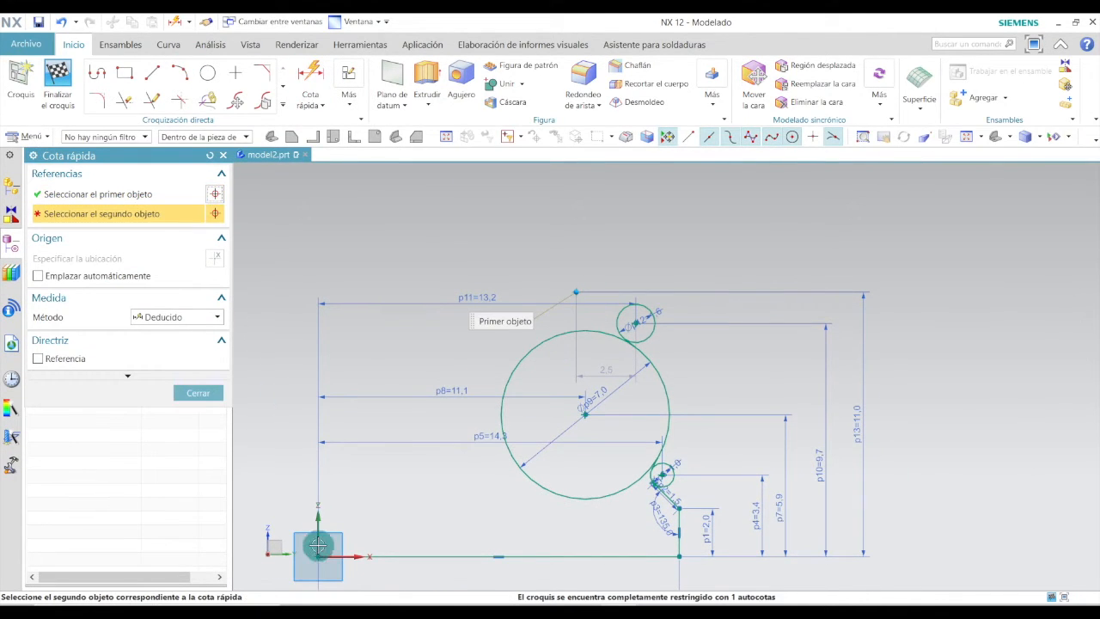
pyautogui.click(318, 555)
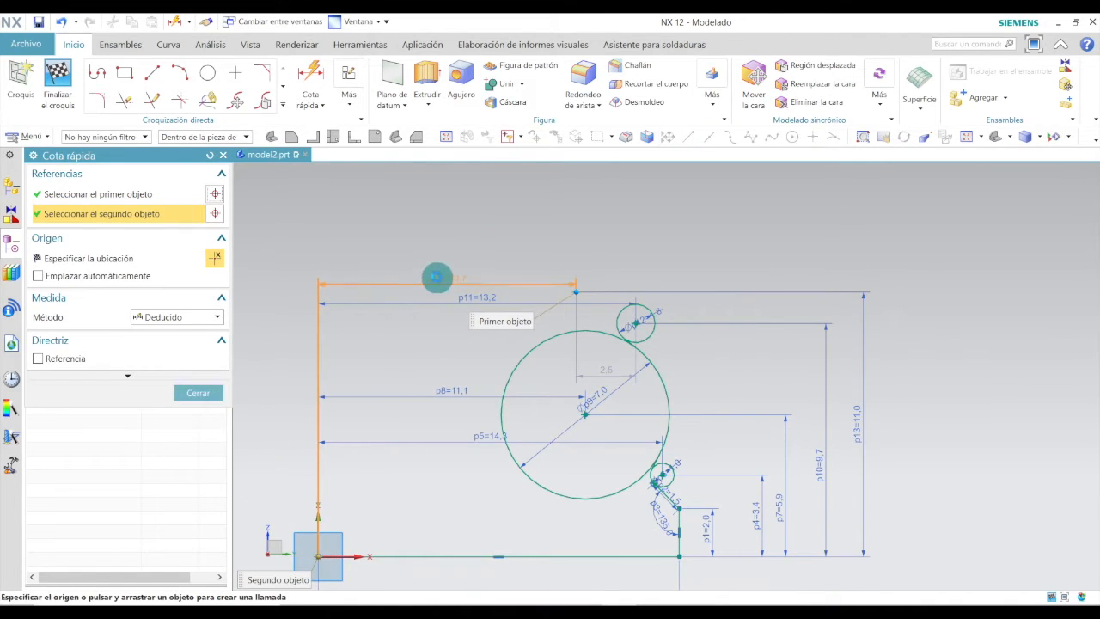
pyautogui.click(450, 272)
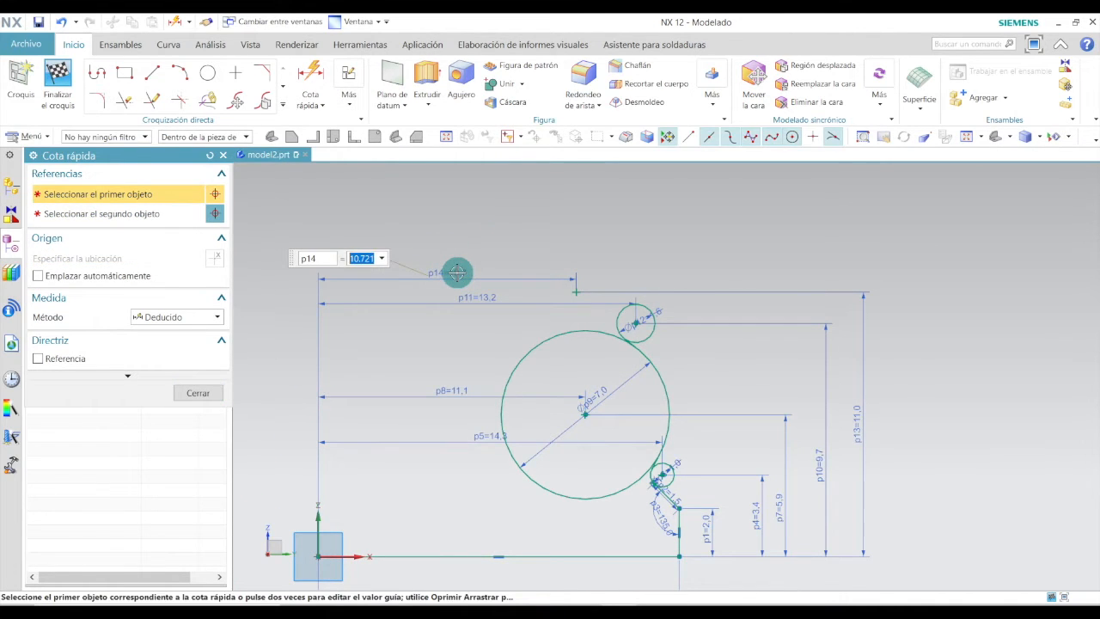
pyautogui.write('12')
pyautogui.press('Return')
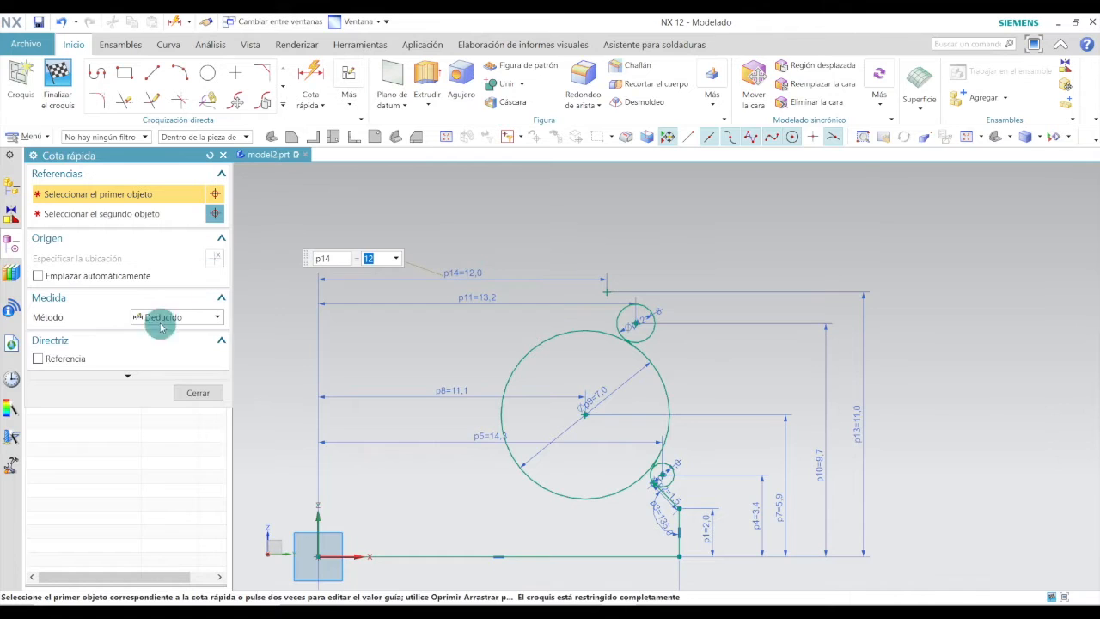
pyautogui.click(197, 392)
# Draw a circle centred on the new point and set its diameter to 2 mm.
pyautogui.scroll(4, 633, 321)
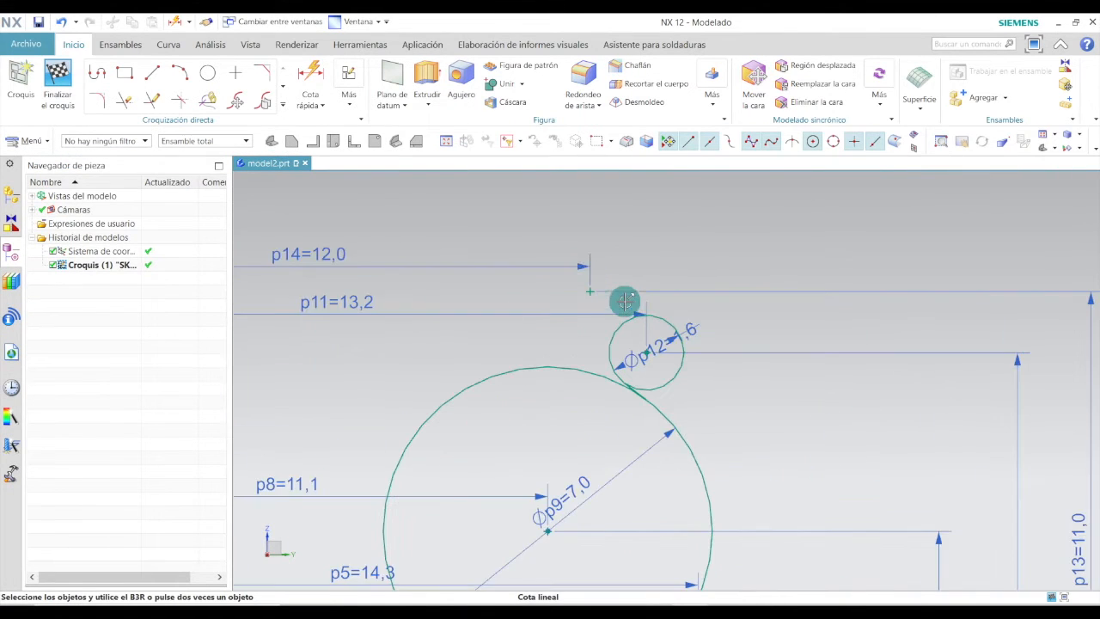
pyautogui.click(208, 74)
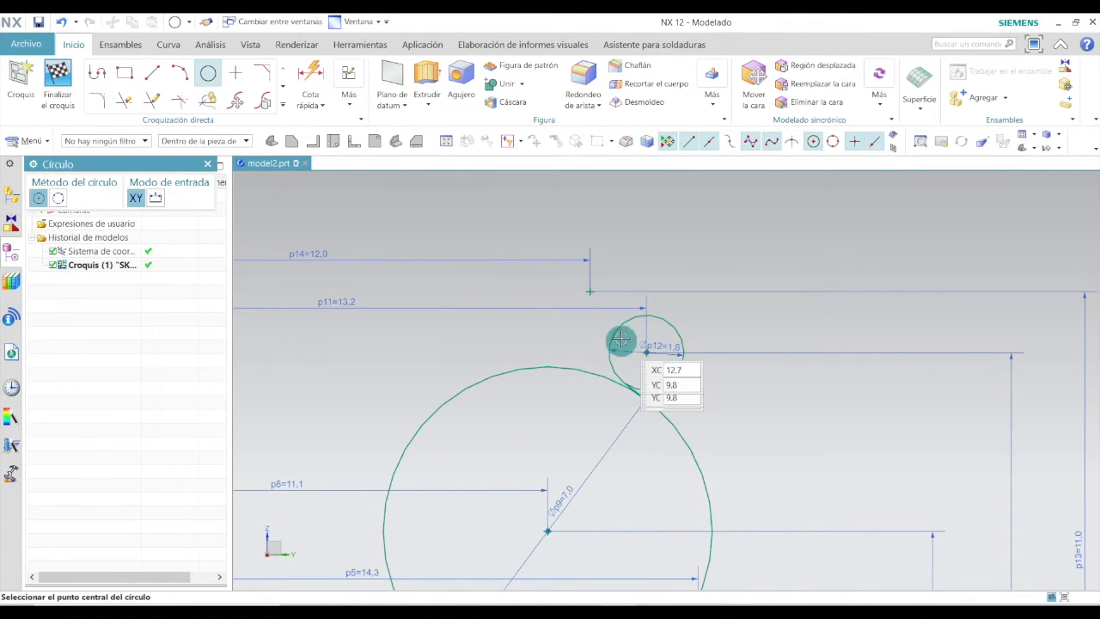
pyautogui.click(590, 290)
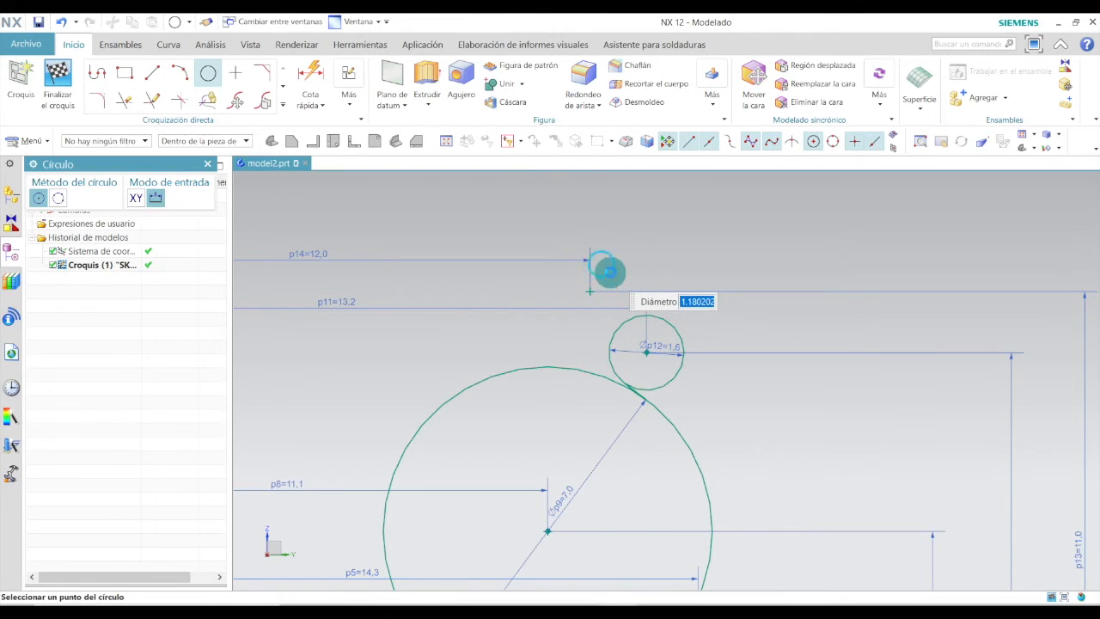
pyautogui.click(609, 271)
pyautogui.scroll(6, 608, 272)
pyautogui.press('Escape')
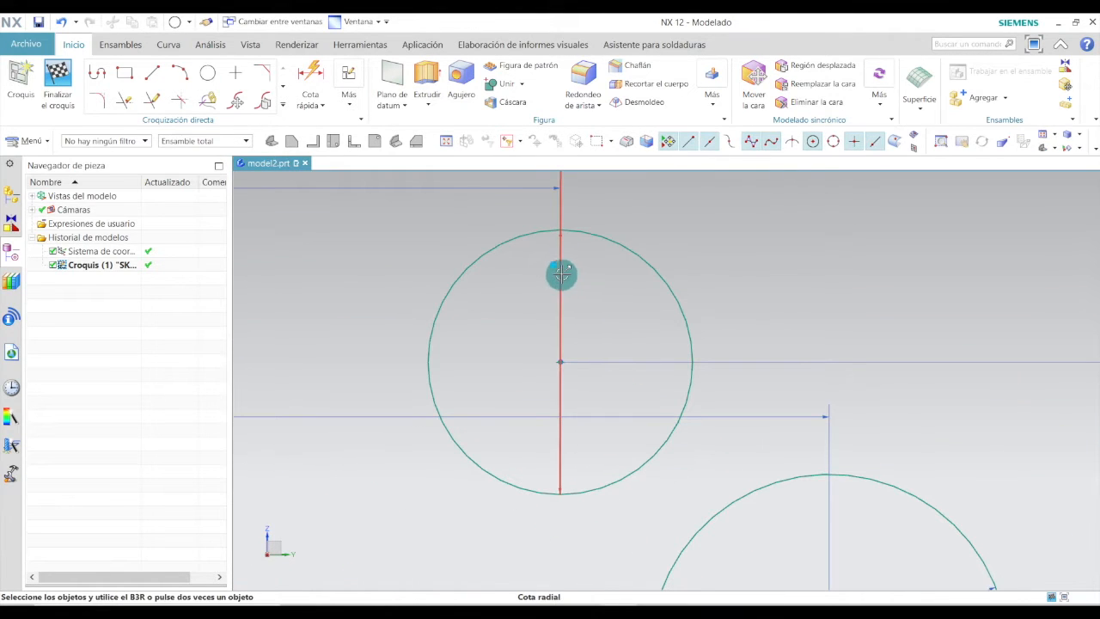
pyautogui.click(597, 307)
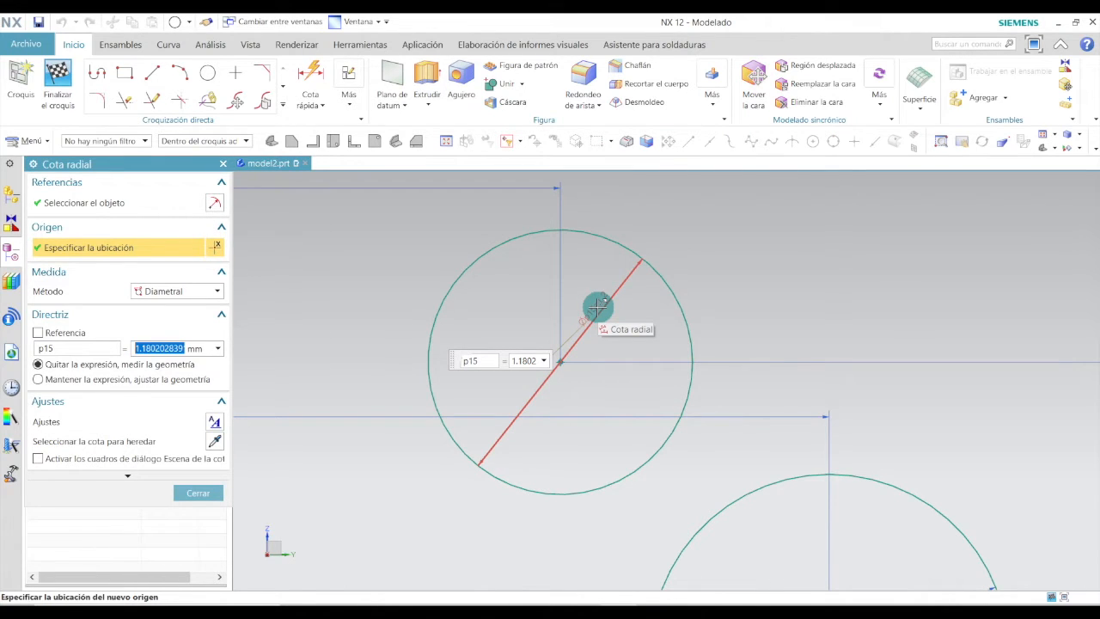
pyautogui.press('Return')
pyautogui.click(197, 492)
# Draw a line tangent to the 1.6 mm circle, extending up and to the right past the 2 mm circle.
pyautogui.scroll(-3, 657, 371)
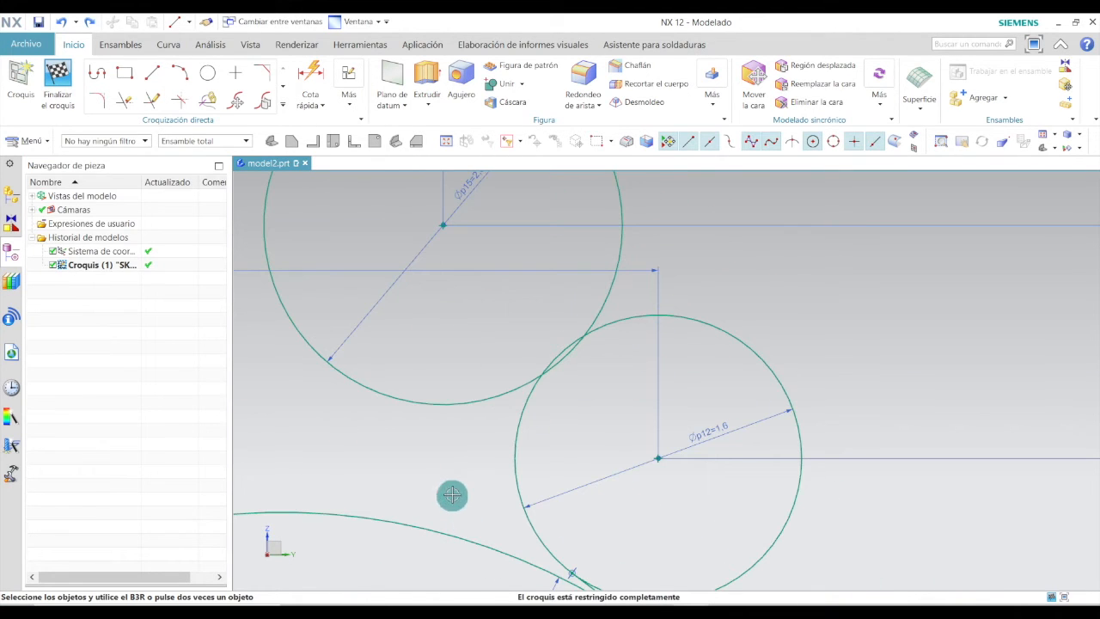
pyautogui.scroll(1, 448, 488)
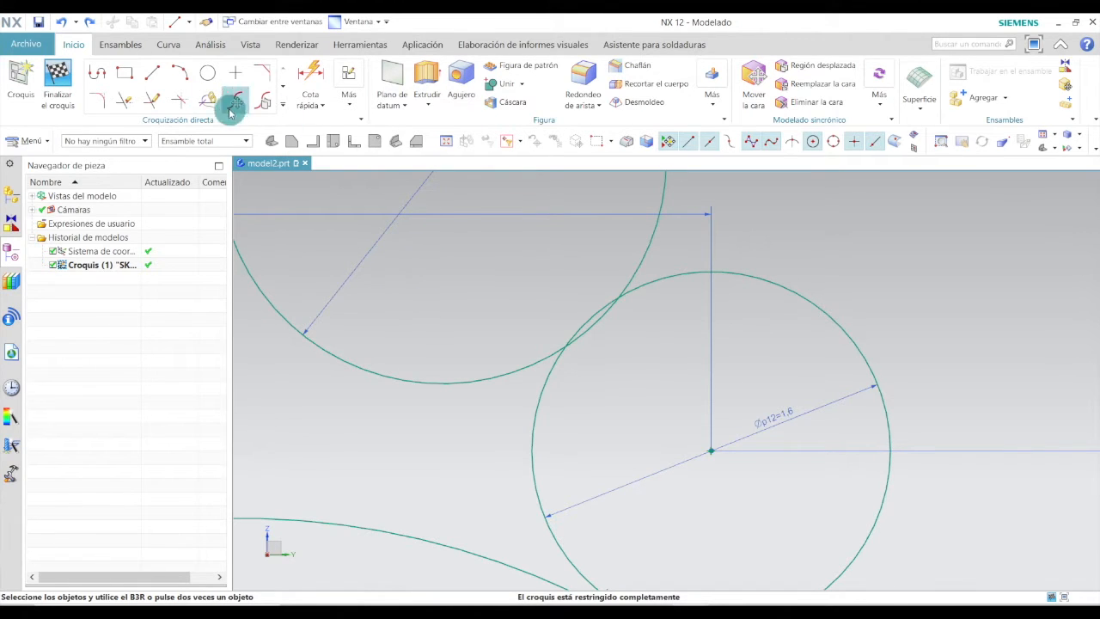
pyautogui.click(152, 73)
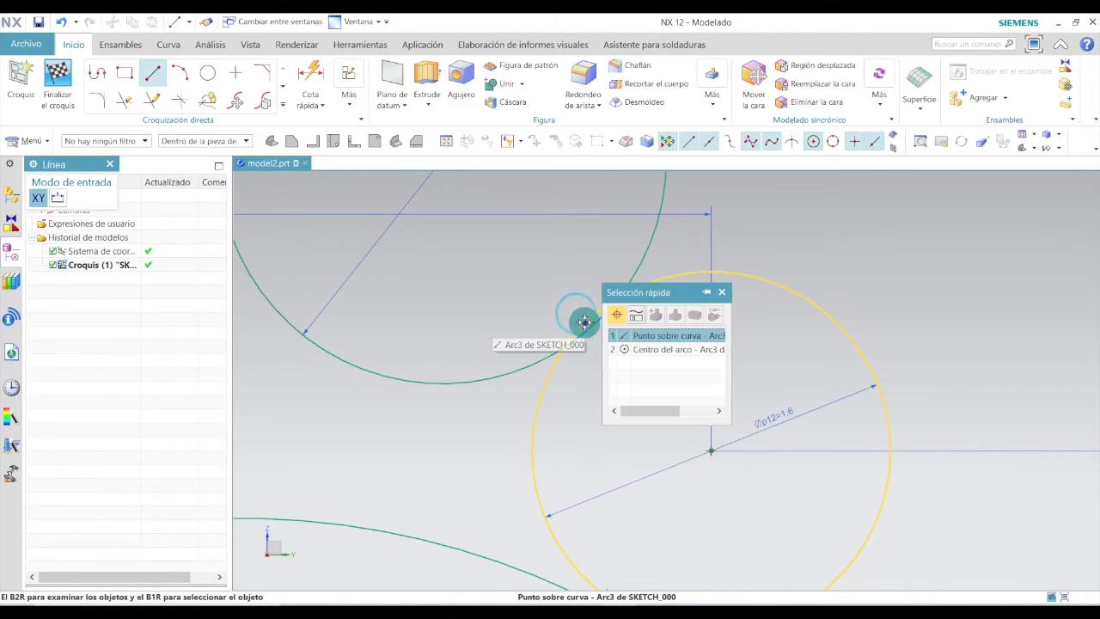
pyautogui.click(584, 322)
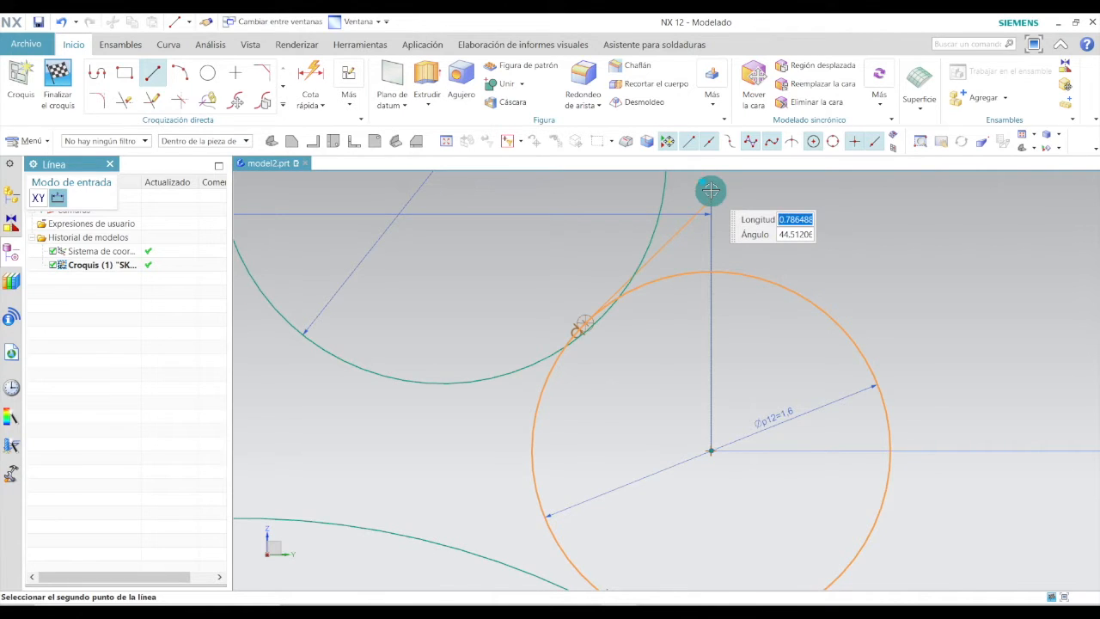
pyautogui.click(710, 190)
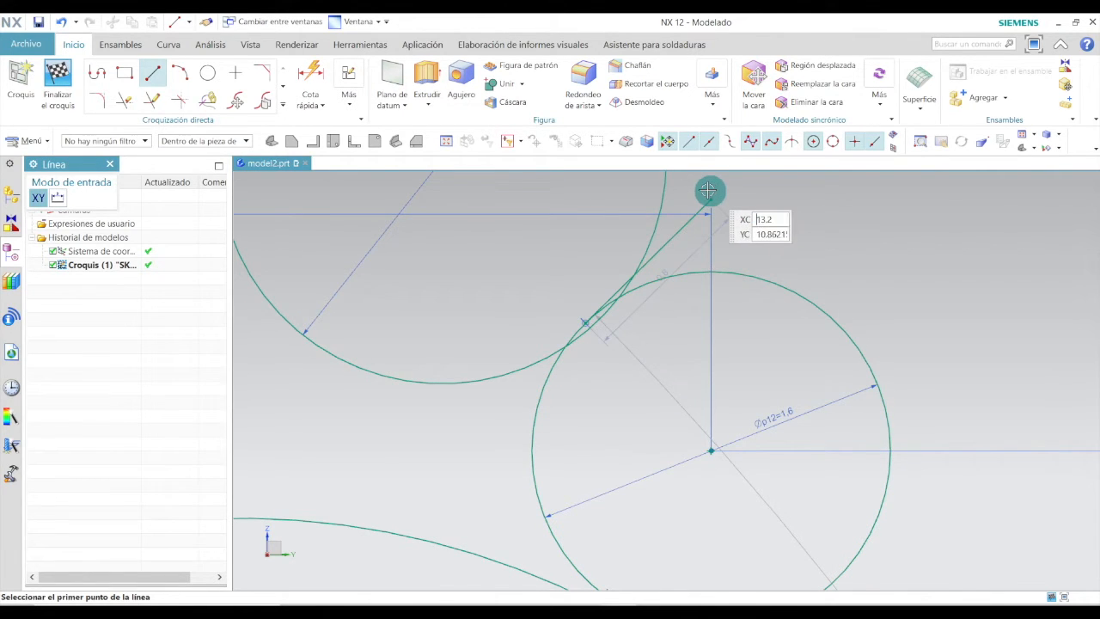
pyautogui.press('Escape')
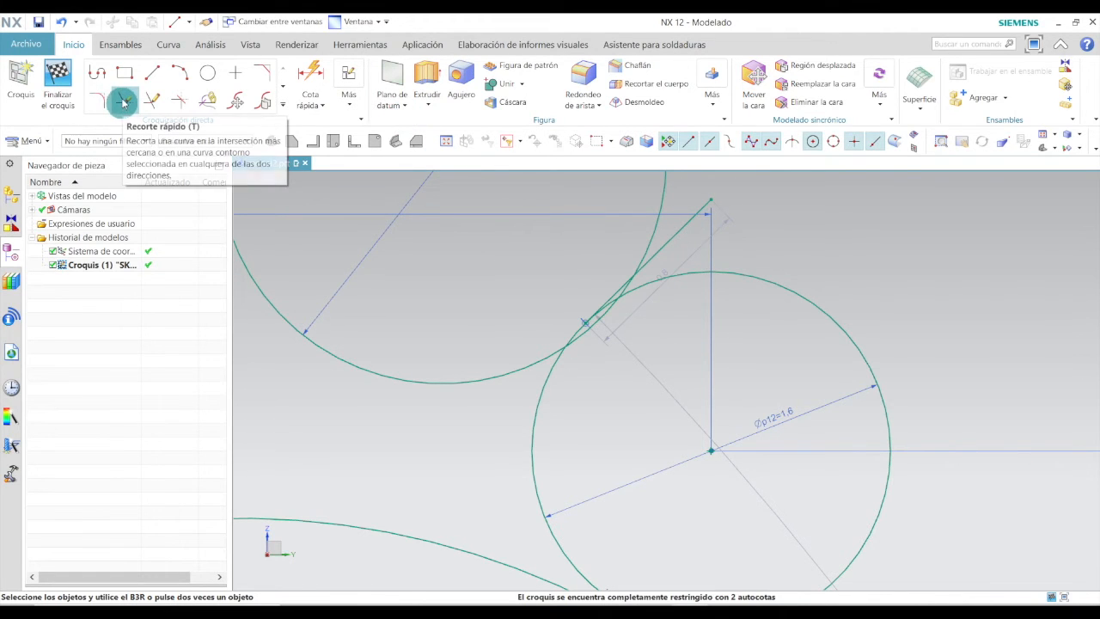
# Quick-trim the overhanging end of the new line and the arc segments where it crosses the circles.
pyautogui.click(124, 101)
pyautogui.scroll(-5, 651, 258)
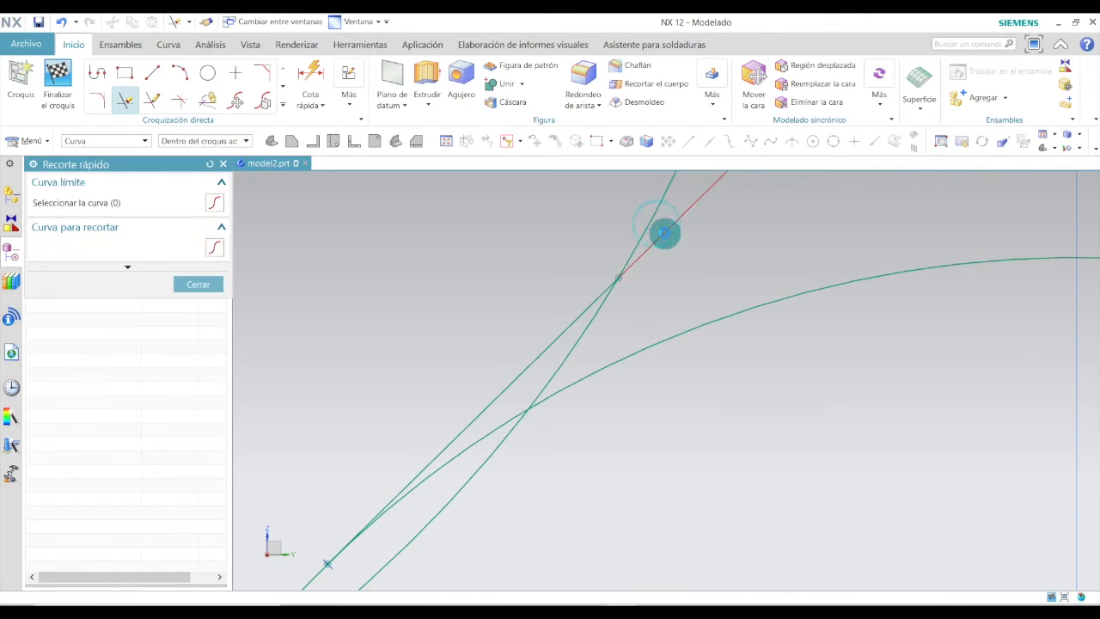
pyautogui.click(664, 233)
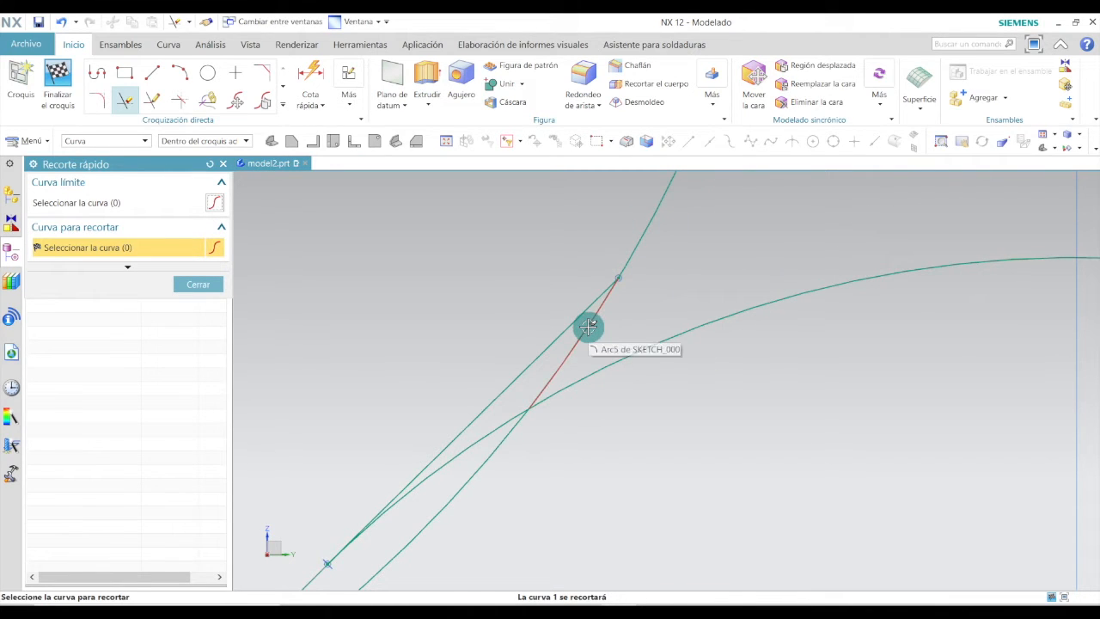
pyautogui.click(588, 327)
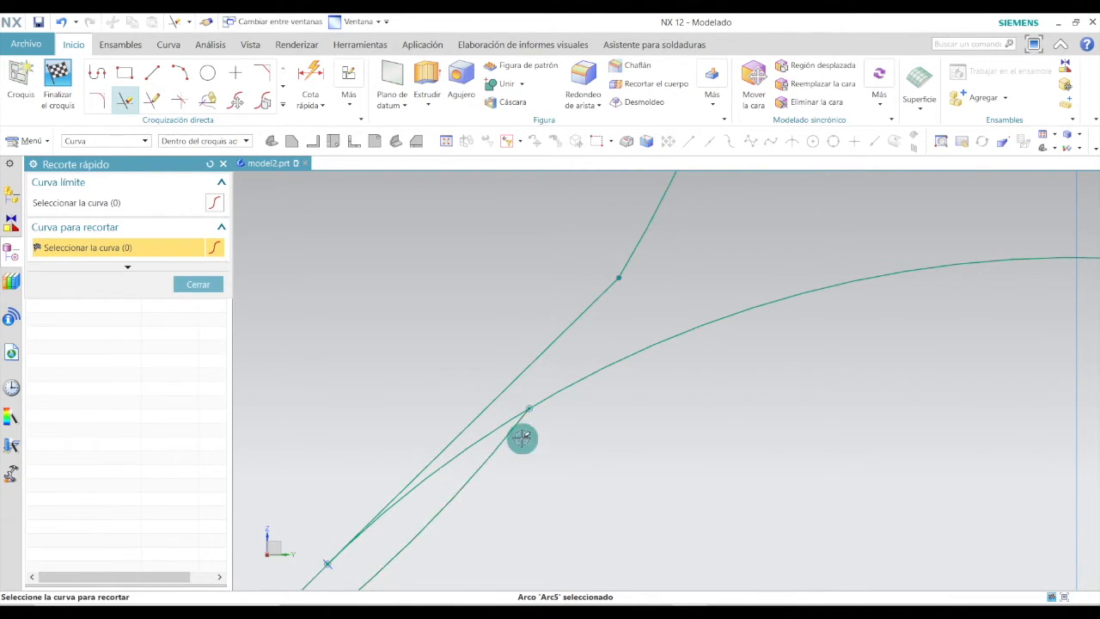
pyautogui.scroll(3, 525, 490)
pyautogui.scroll(2, 516, 509)
pyautogui.scroll(-4, 485, 481)
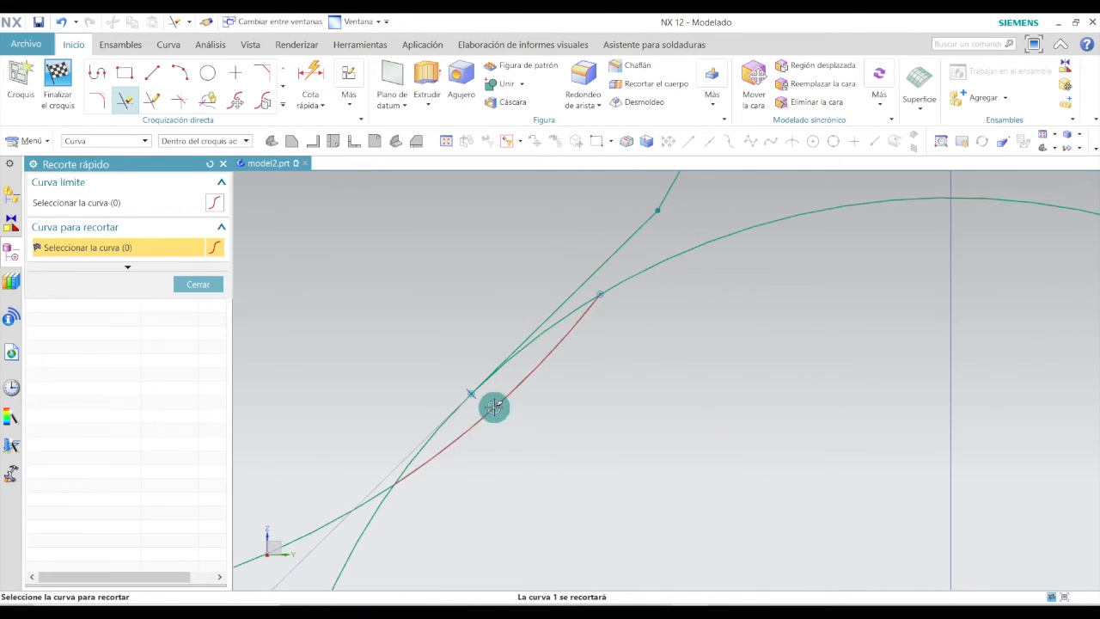
pyautogui.click(494, 408)
pyautogui.scroll(3, 397, 261)
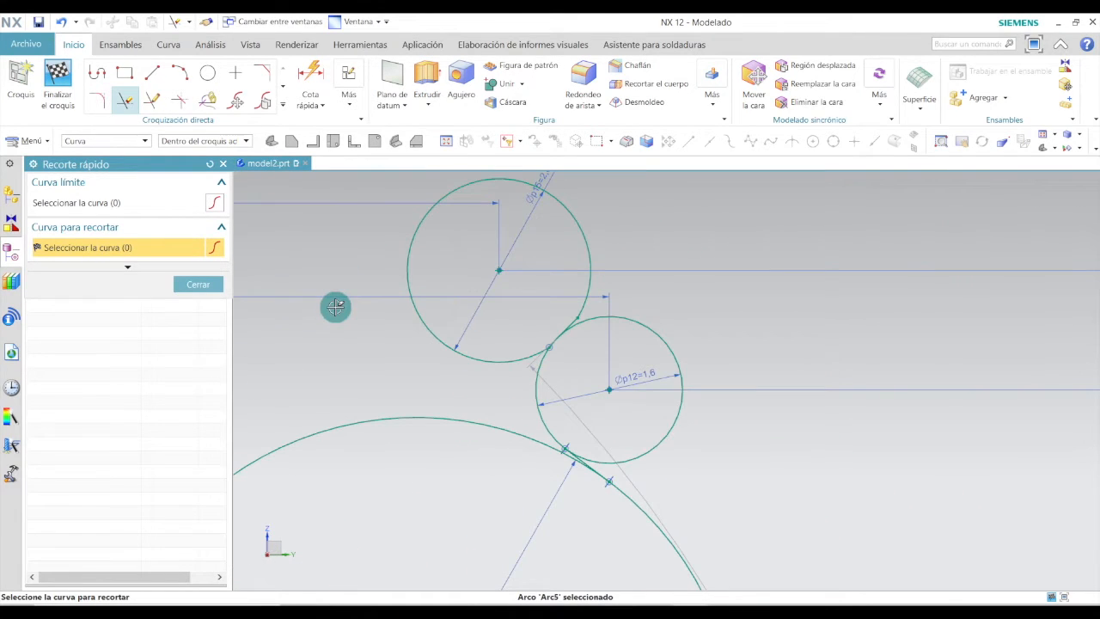
pyautogui.click(218, 275)
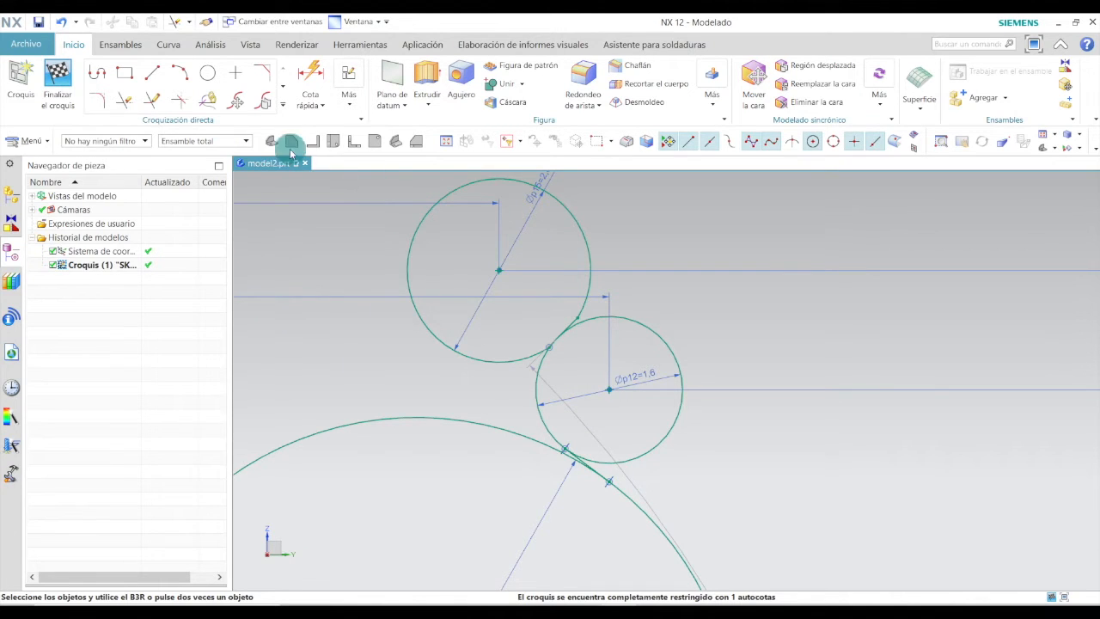
# Draw a vertical line from the 2 mm circle's centre up to its top edge.
pyautogui.click(150, 75)
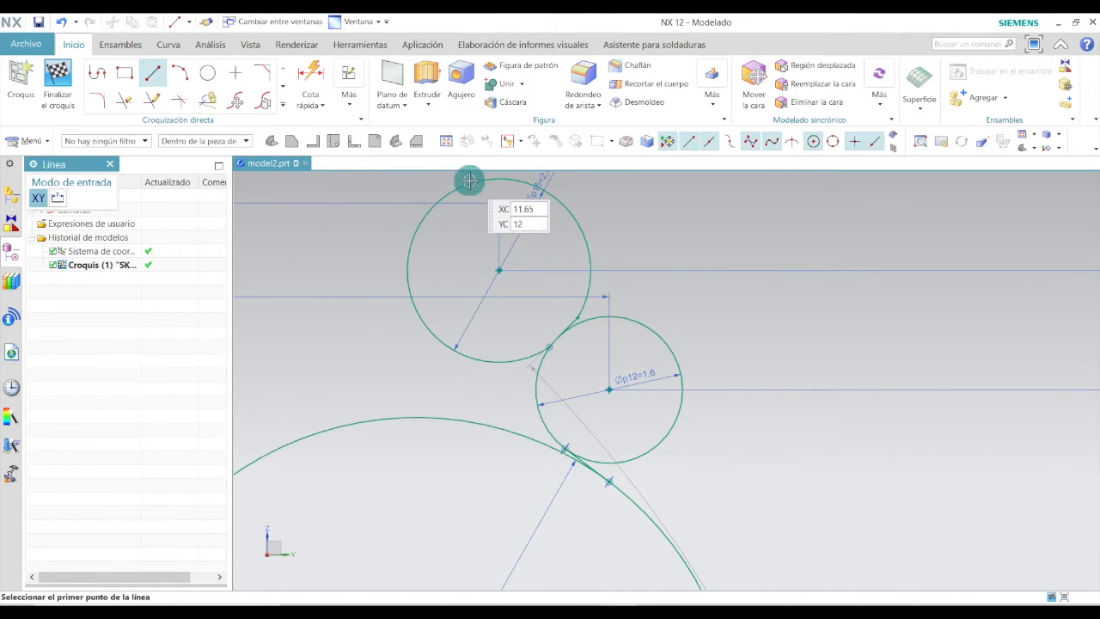
pyautogui.scroll(3, 483, 186)
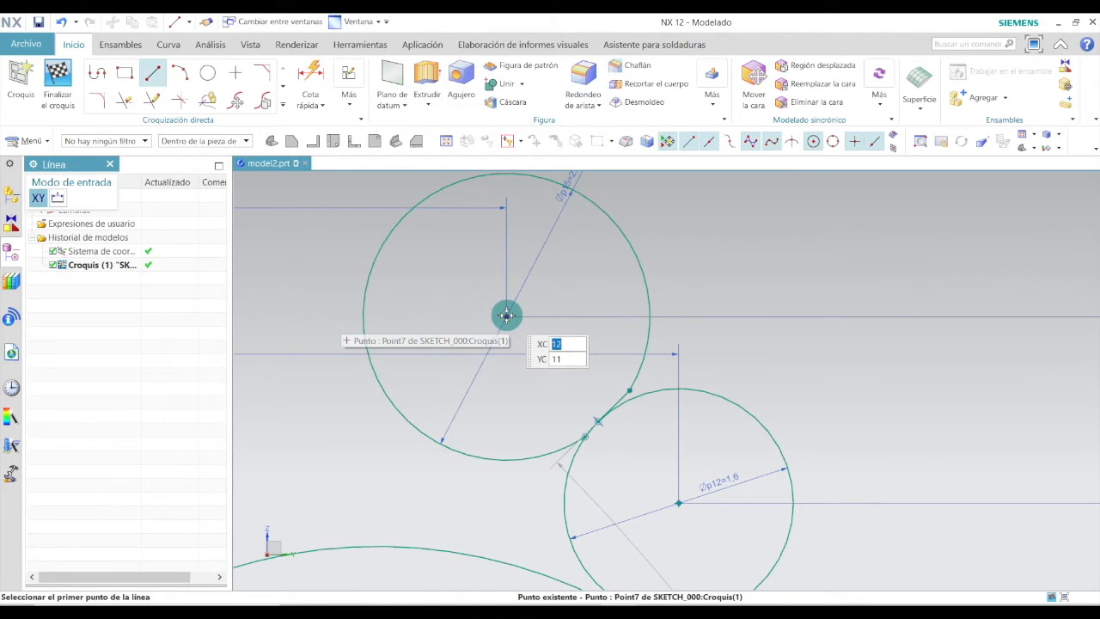
pyautogui.click(508, 318)
pyautogui.scroll(-2, 504, 296)
pyautogui.scroll(4, 506, 249)
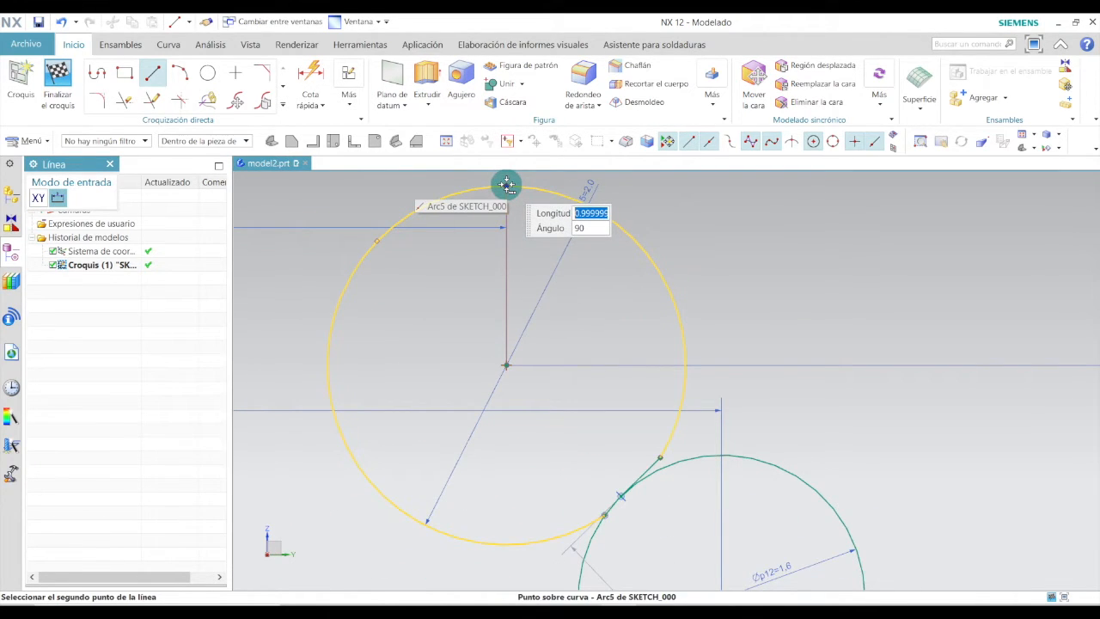
pyautogui.click(506, 183)
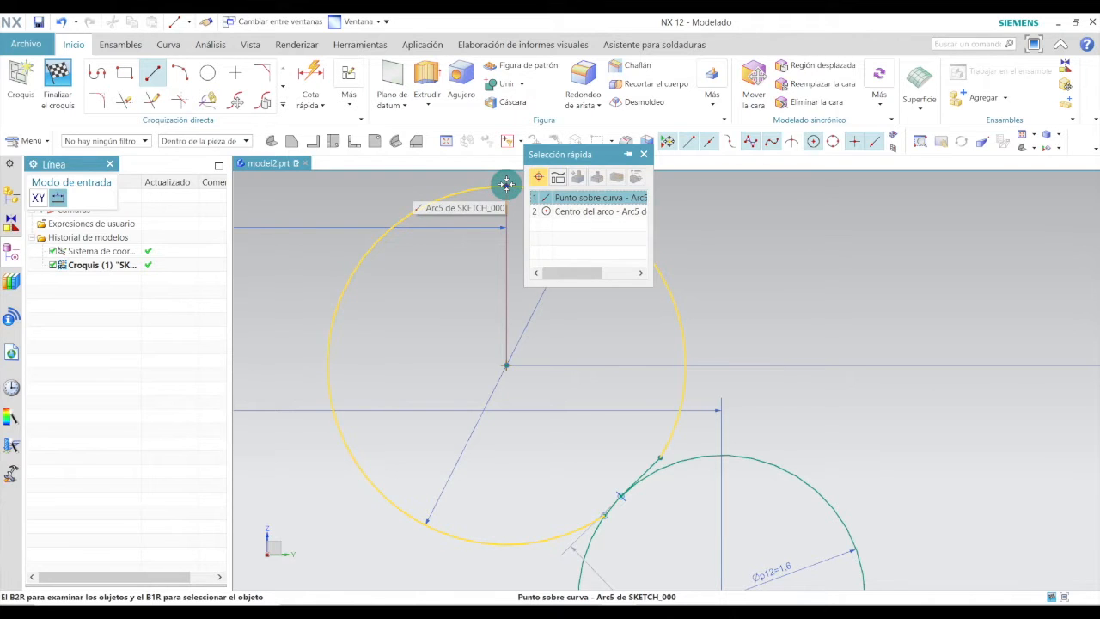
pyautogui.click(506, 184)
pyautogui.press('Escape')
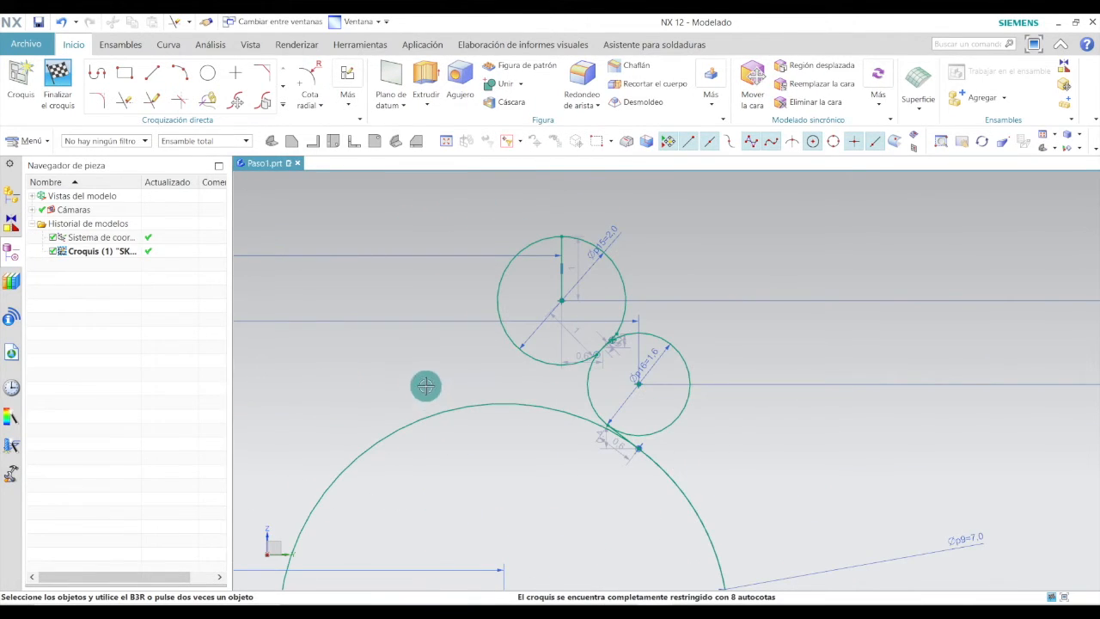
# Quick-trim the left half of the 2 mm circle and close the trim tool.
pyautogui.click(123, 96)
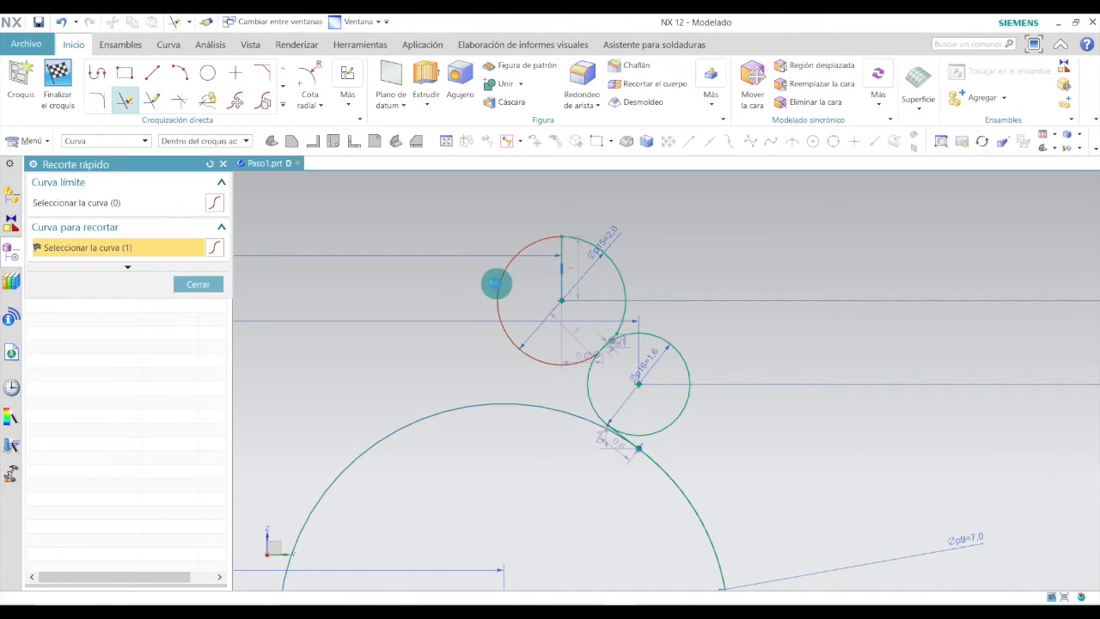
pyautogui.click(497, 284)
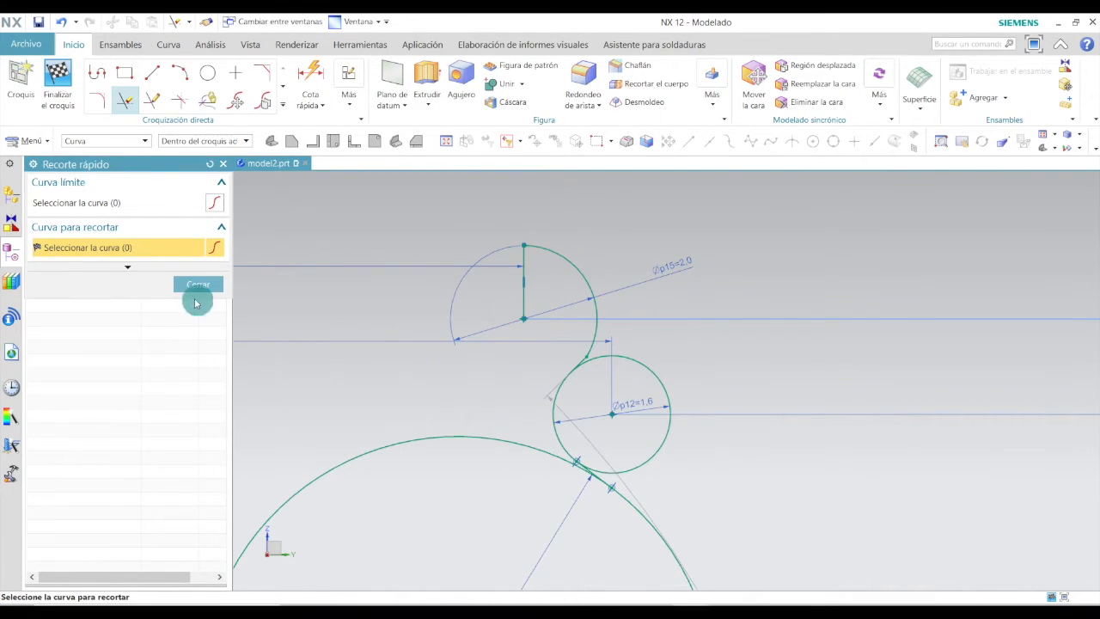
pyautogui.click(196, 285)
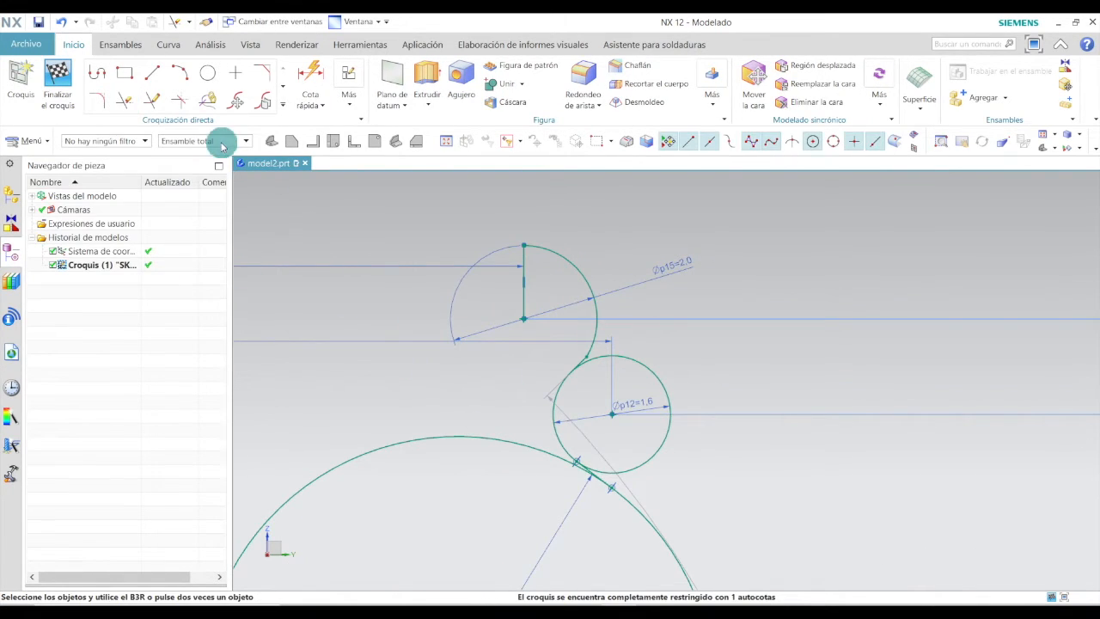
# Quick-trim the vertical line inside the 2 mm circle and the right half of the 1.6 mm circle.
pyautogui.click(126, 101)
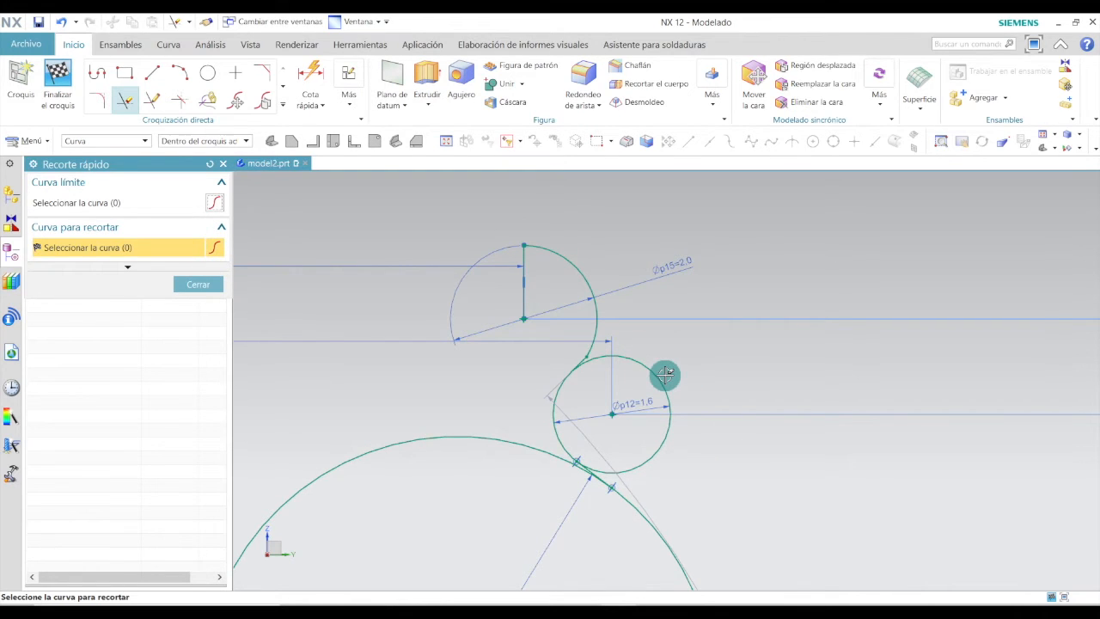
pyautogui.scroll(3, 550, 266)
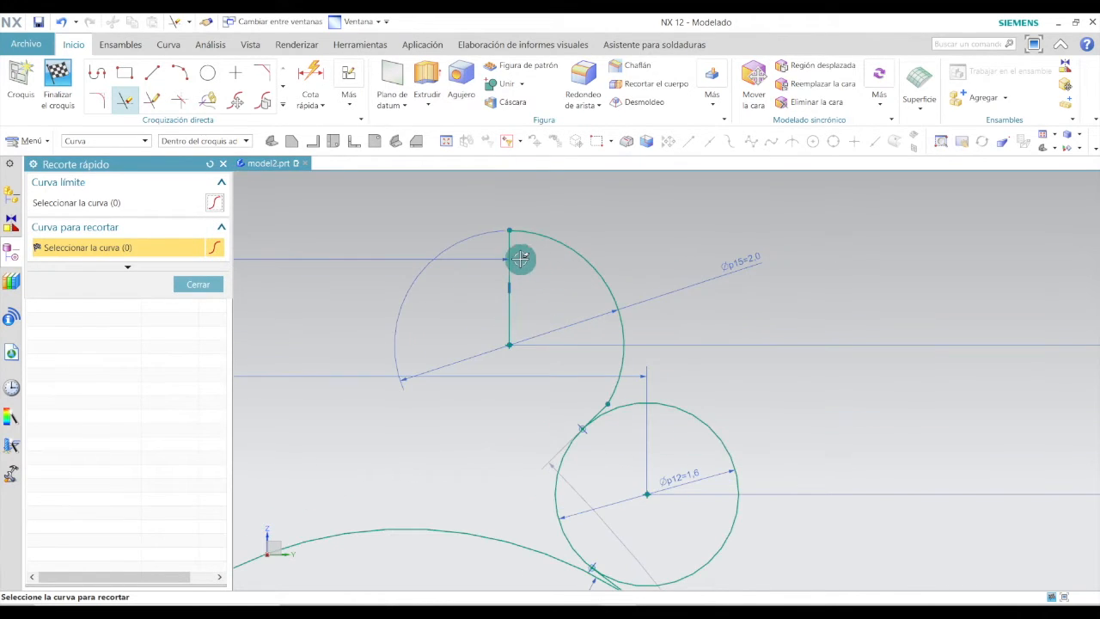
pyautogui.click(510, 255)
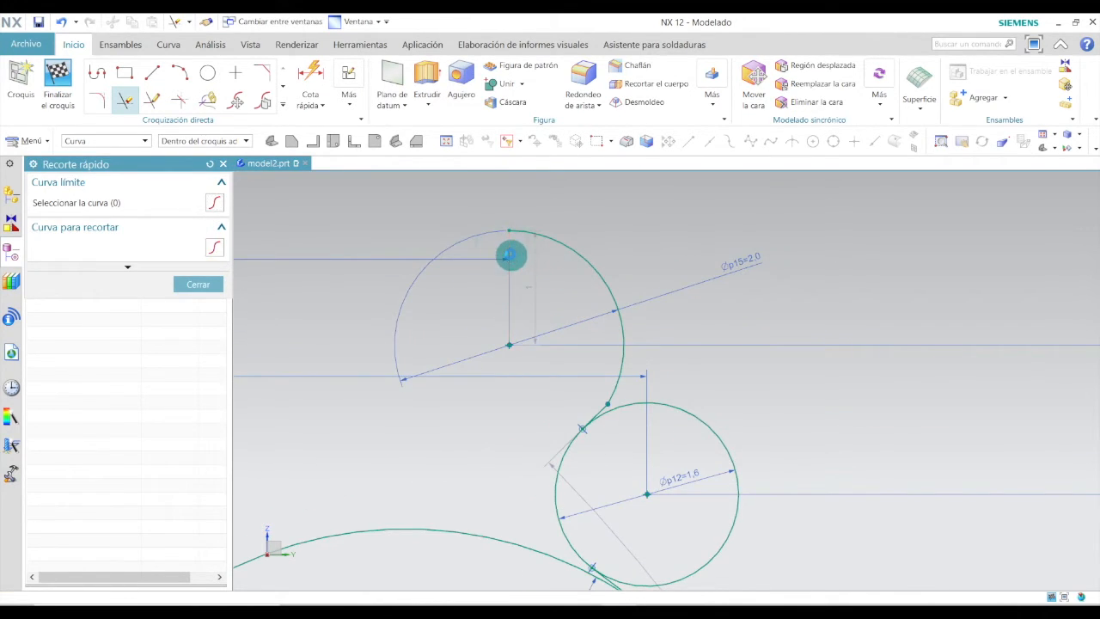
pyautogui.click(689, 410)
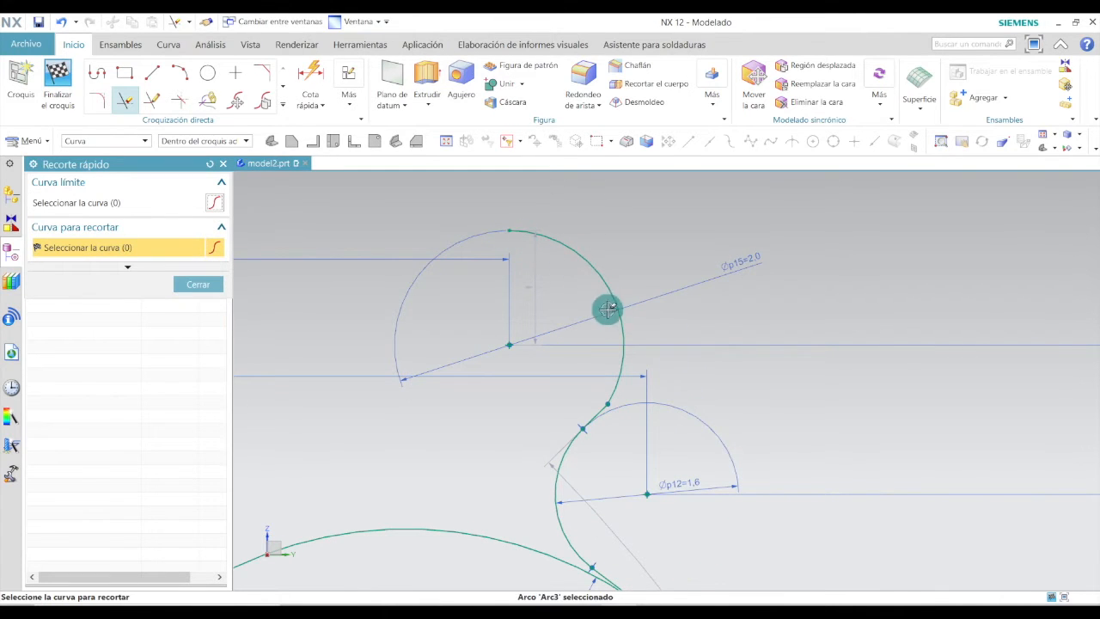
# Quick-trim the leftover overlapping arc segment along the lower part of the profile.
pyautogui.scroll(5, 577, 439)
pyautogui.scroll(-5, 635, 361)
pyautogui.scroll(-2, 640, 350)
pyautogui.scroll(4, 610, 442)
pyautogui.scroll(-3, 662, 288)
pyautogui.scroll(3, 662, 335)
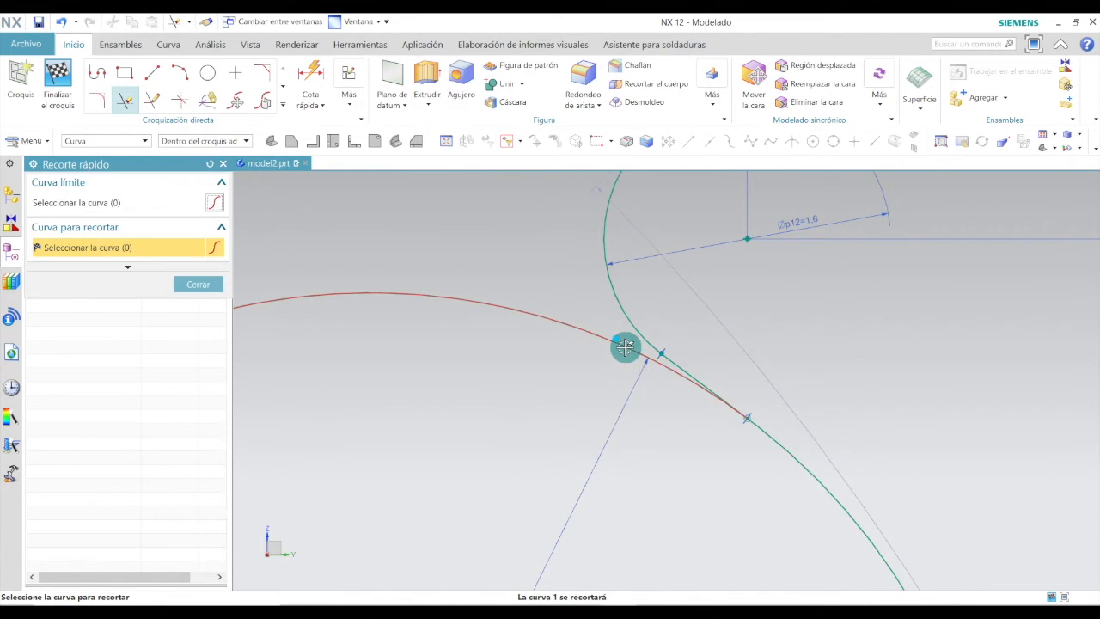
pyautogui.scroll(-3, 610, 322)
pyautogui.scroll(4, 620, 317)
pyautogui.scroll(-4, 635, 350)
pyautogui.scroll(5, 683, 555)
pyautogui.scroll(5, 683, 556)
pyautogui.click(648, 376)
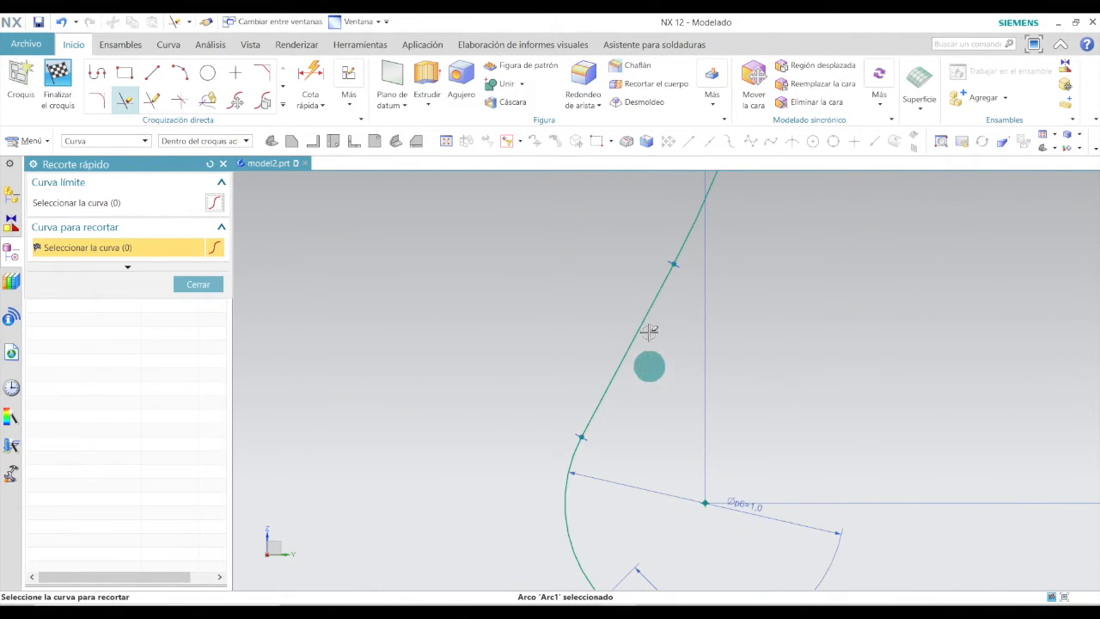
# Review the trimmed profile along its full length for leftover segments and close Quick Trim.
pyautogui.scroll(-5, 578, 463)
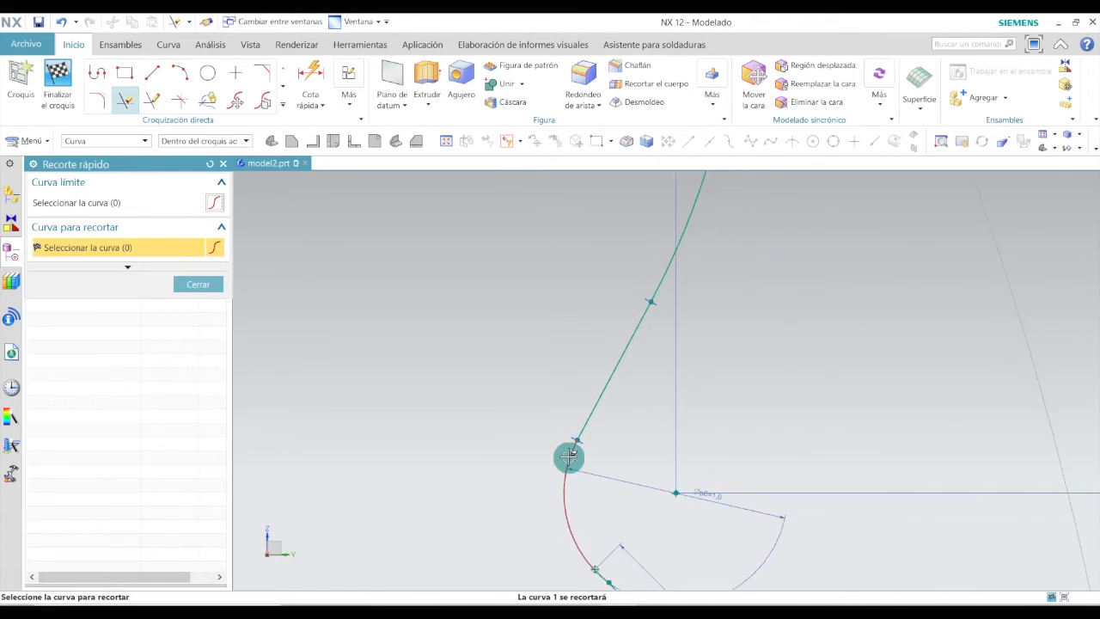
pyautogui.scroll(8, 577, 498)
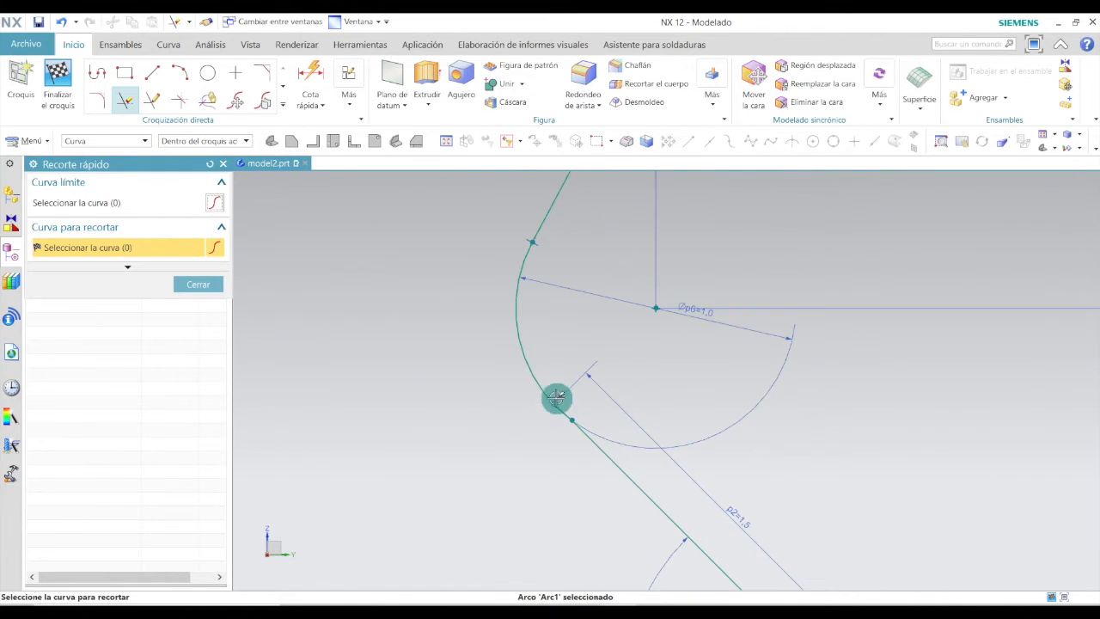
pyautogui.scroll(-5, 624, 412)
pyautogui.scroll(10, 679, 446)
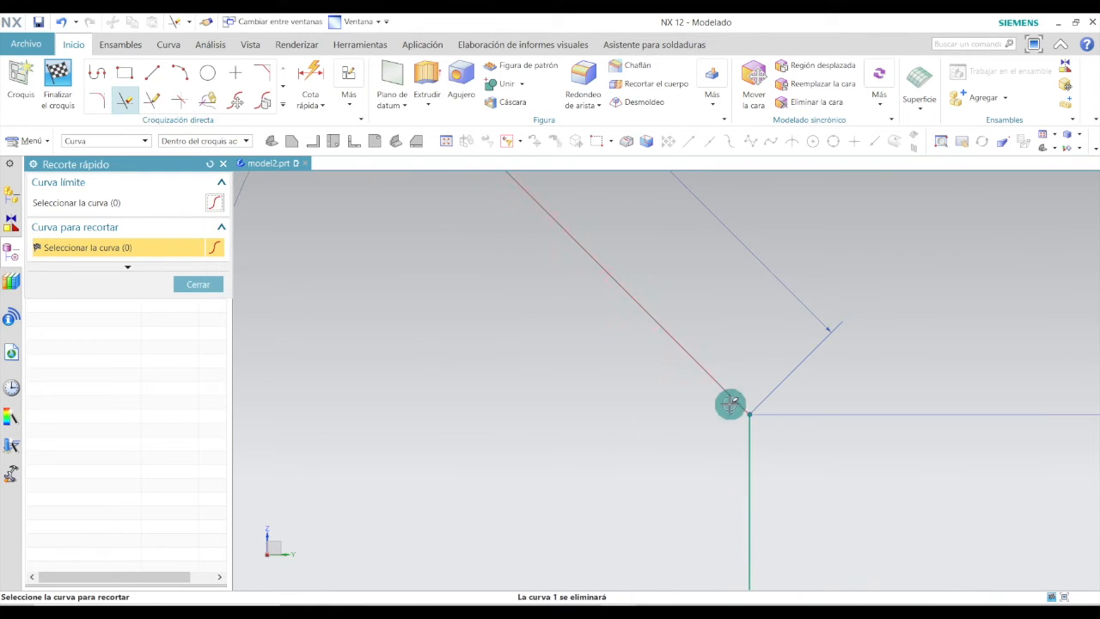
pyautogui.scroll(-2, 702, 421)
pyautogui.scroll(-2, 703, 421)
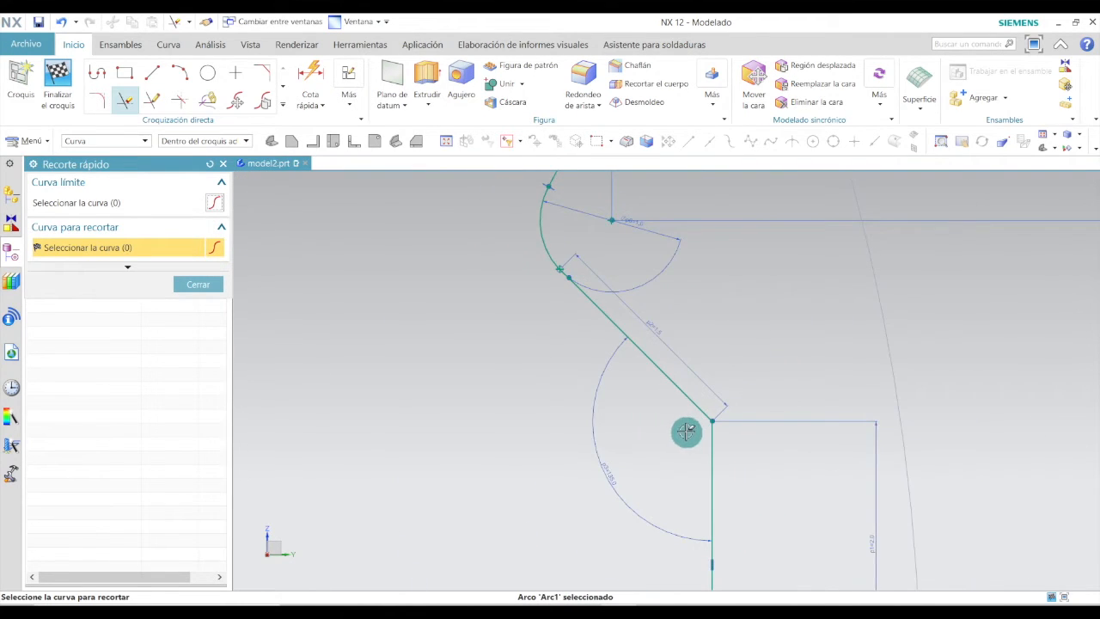
pyautogui.scroll(-3, 679, 438)
pyautogui.scroll(4, 687, 481)
pyautogui.scroll(-5, 724, 425)
pyautogui.scroll(-2, 679, 339)
pyautogui.scroll(3, 609, 252)
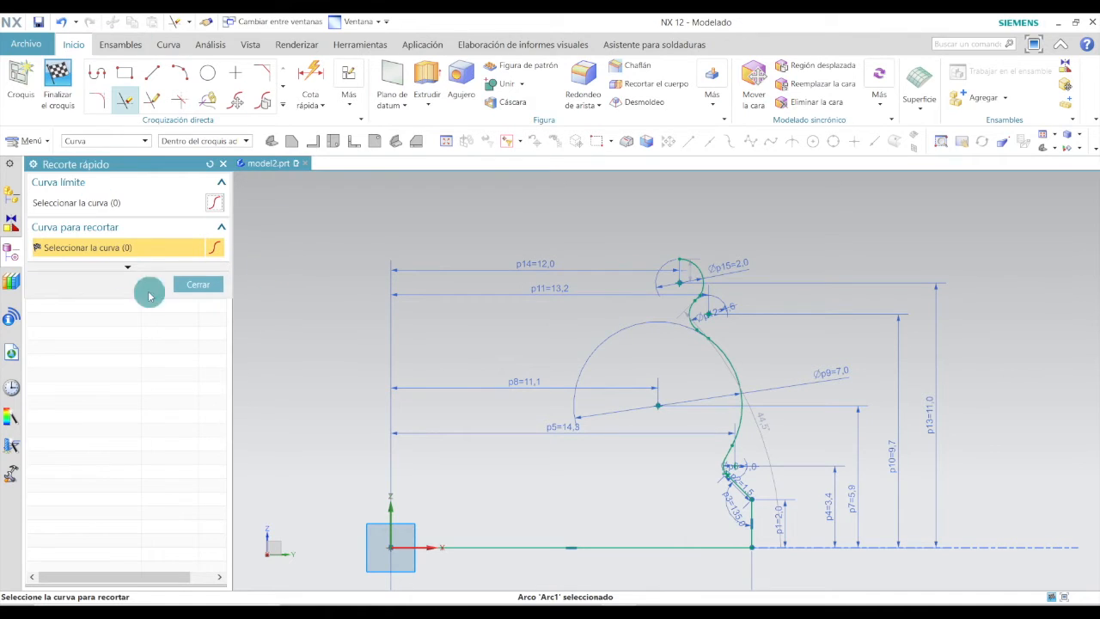
pyautogui.click(198, 284)
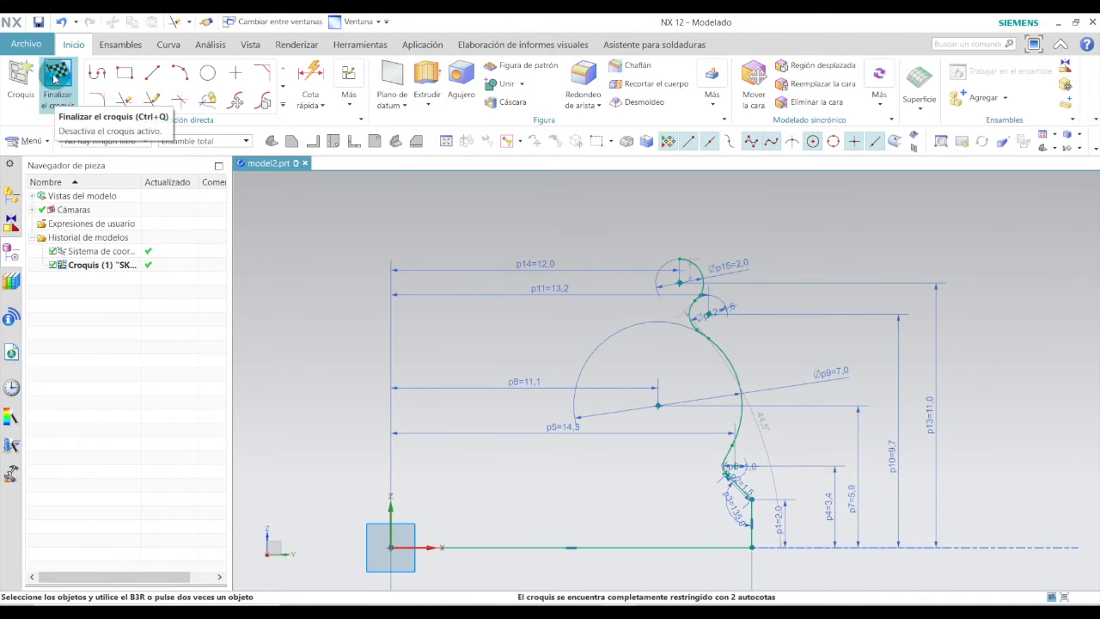
# Finish the sketch.
pyautogui.click(54, 79)
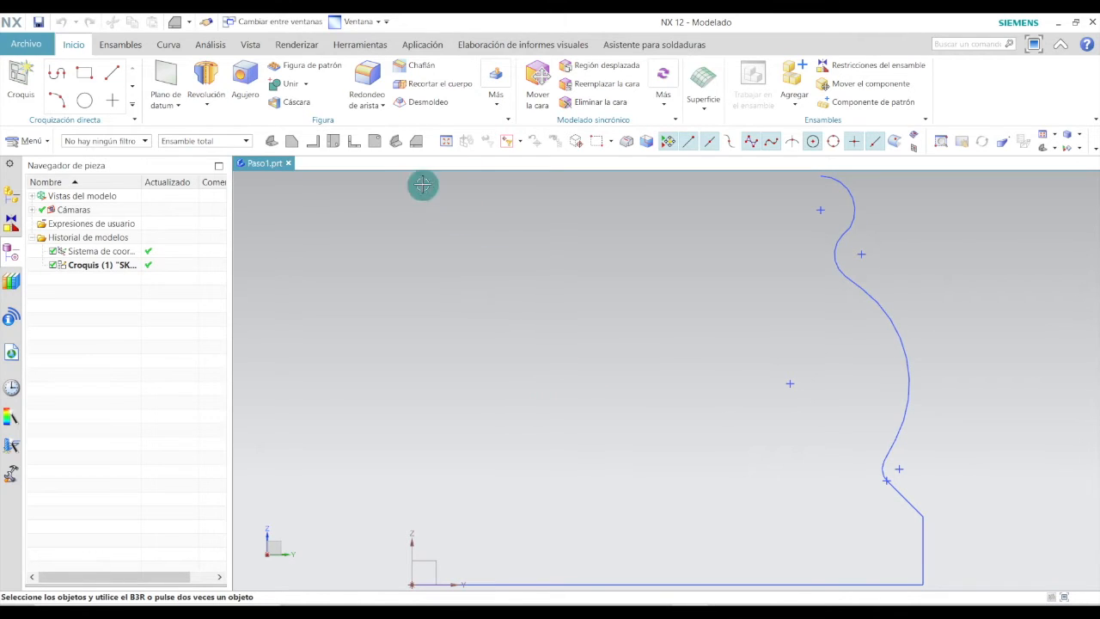
pyautogui.click(393, 143)
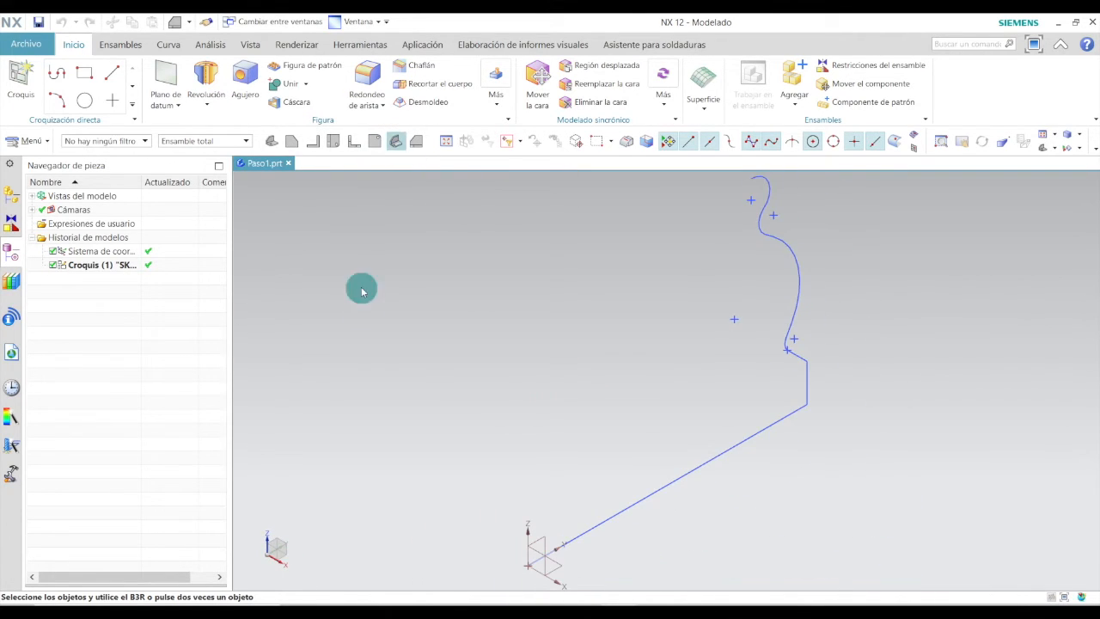
pyautogui.scroll(-1, 658, 316)
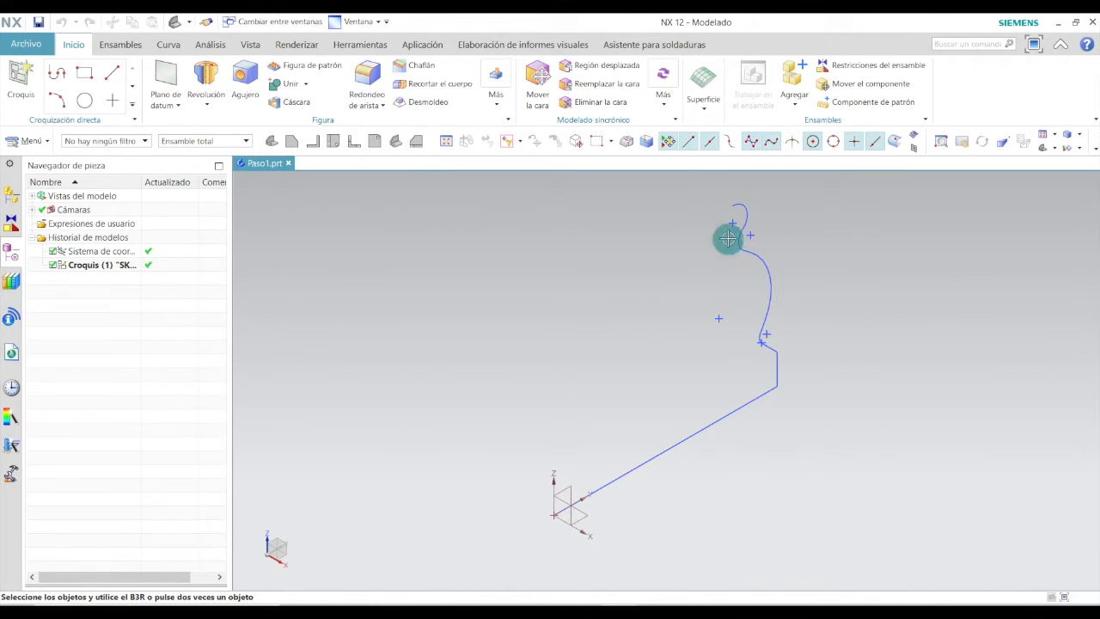
# Start a Revolve and set its axis to the Z direction through the datum coordinate system origin.
pyautogui.click(206, 82)
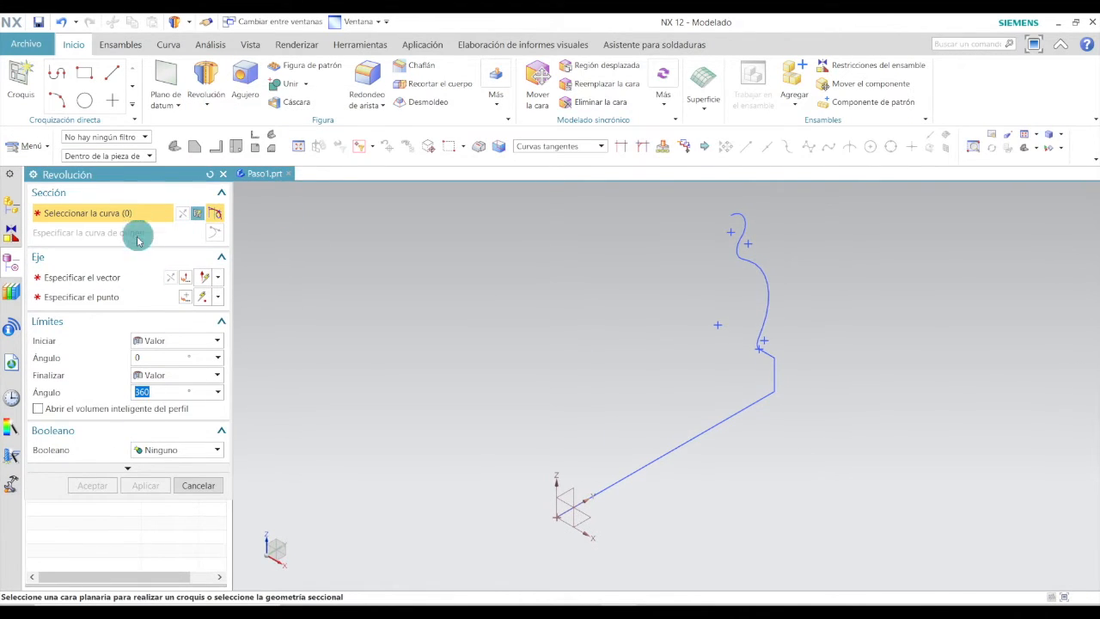
pyautogui.click(90, 278)
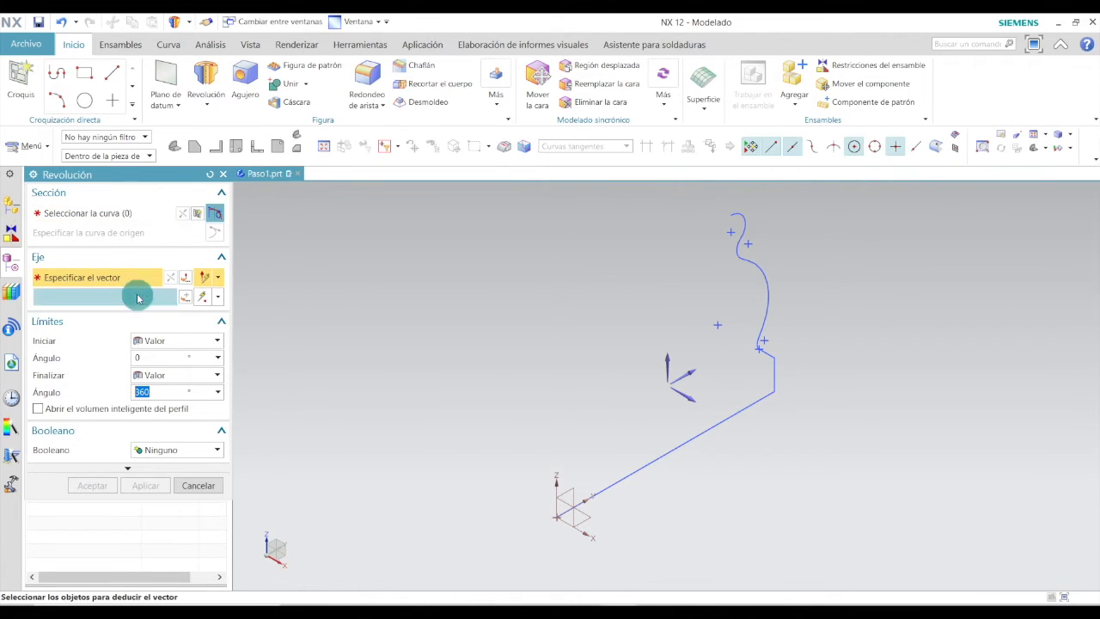
pyautogui.click(555, 489)
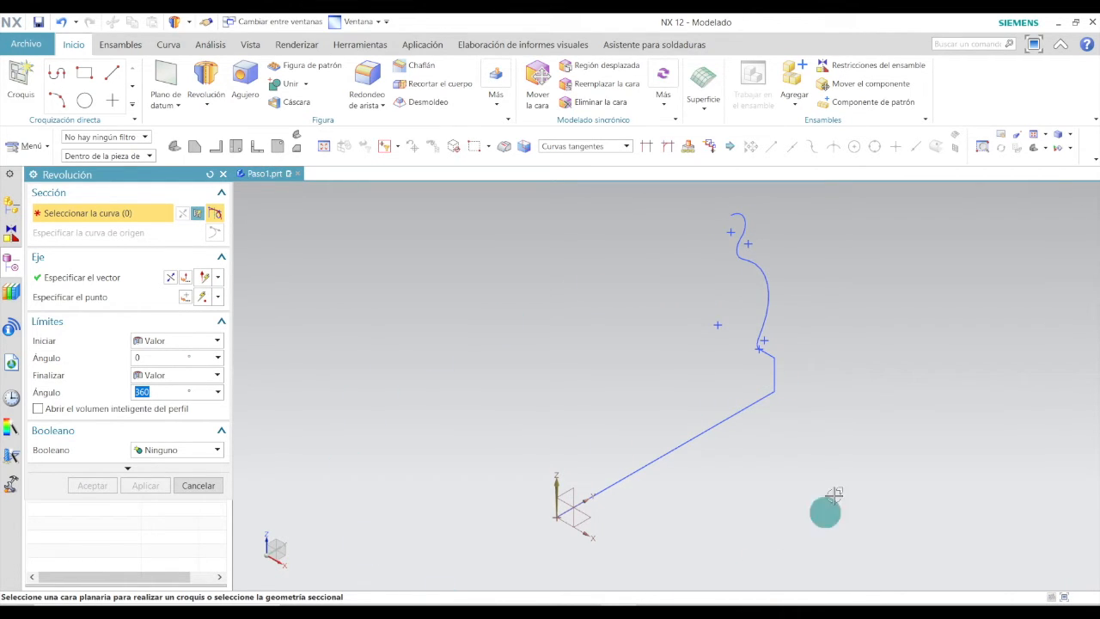
pyautogui.click(82, 300)
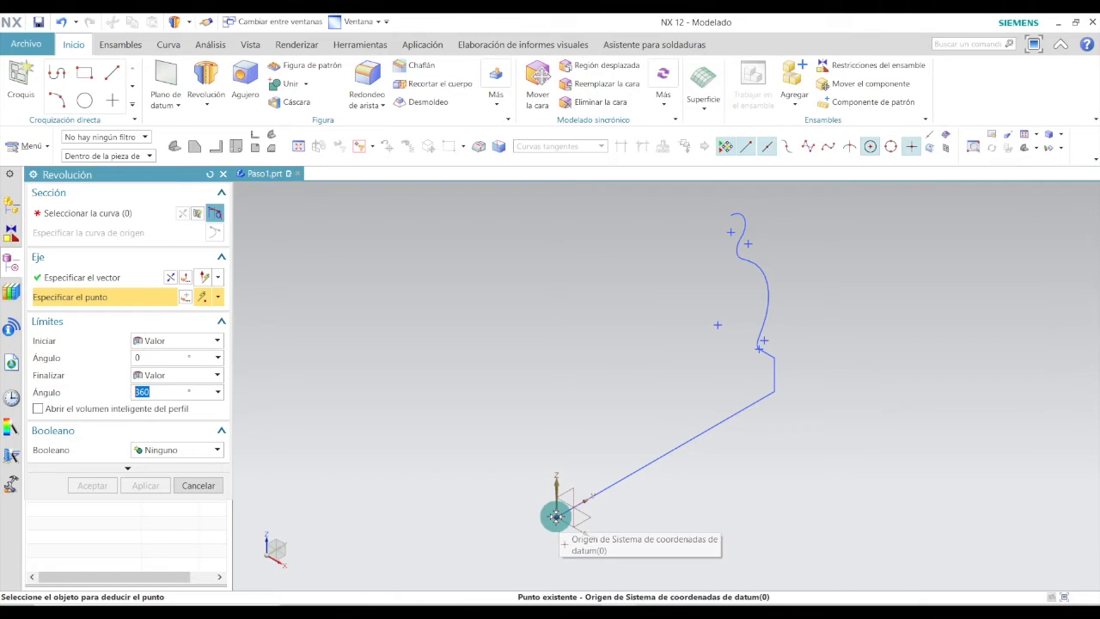
pyautogui.click(555, 516)
pyautogui.middleClick(556, 516)
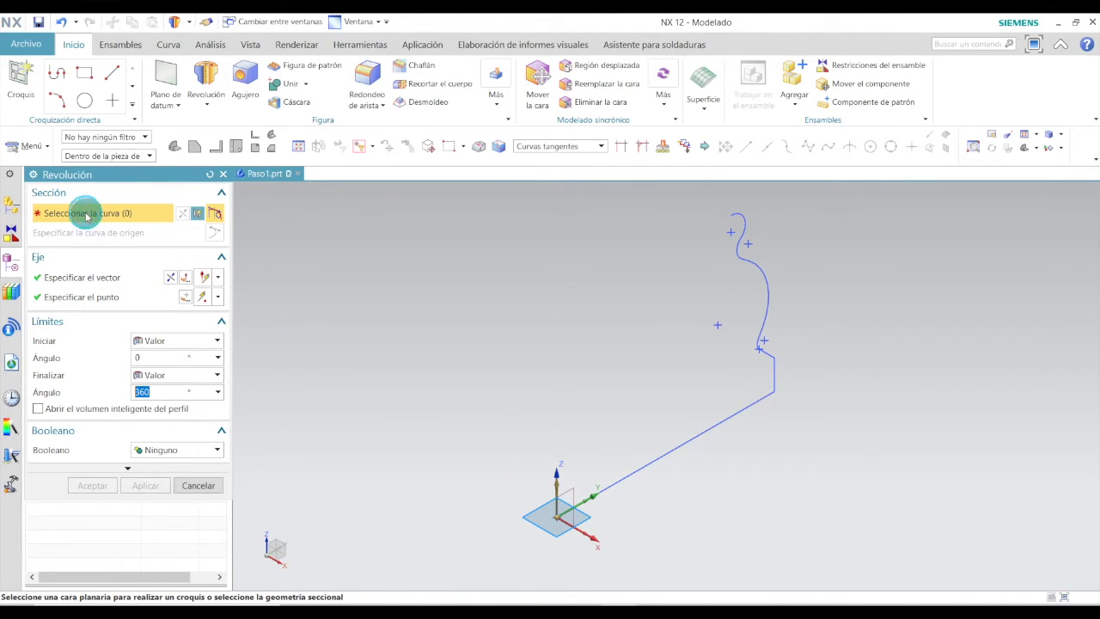
# Set the curve selection rule to Tangent Curves and pick the profile's bottom line.
pyautogui.click(602, 147)
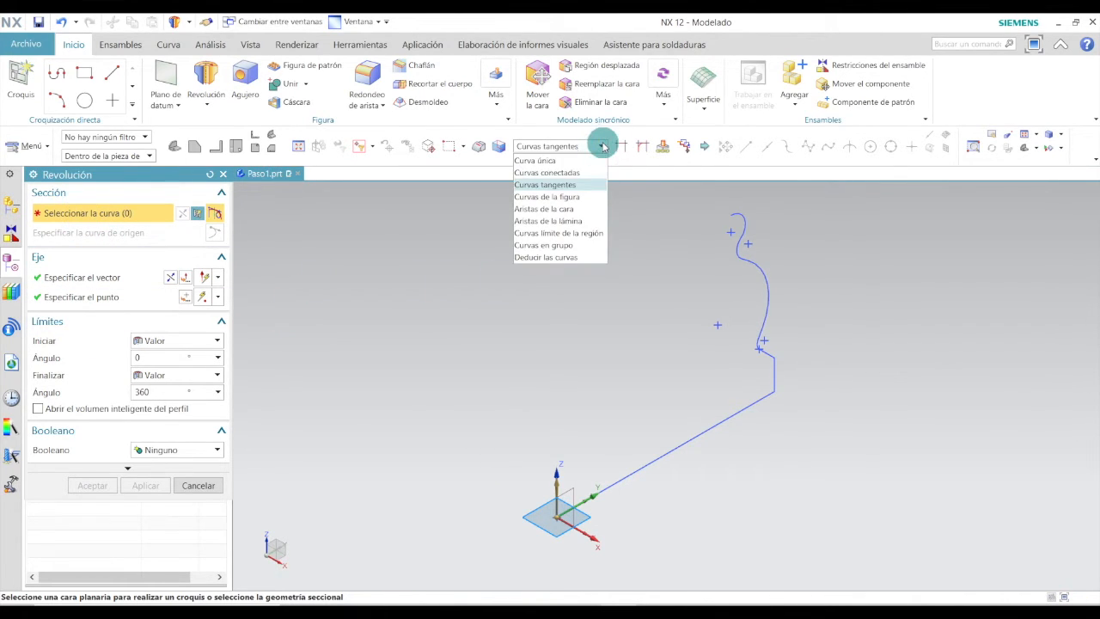
pyautogui.click(552, 186)
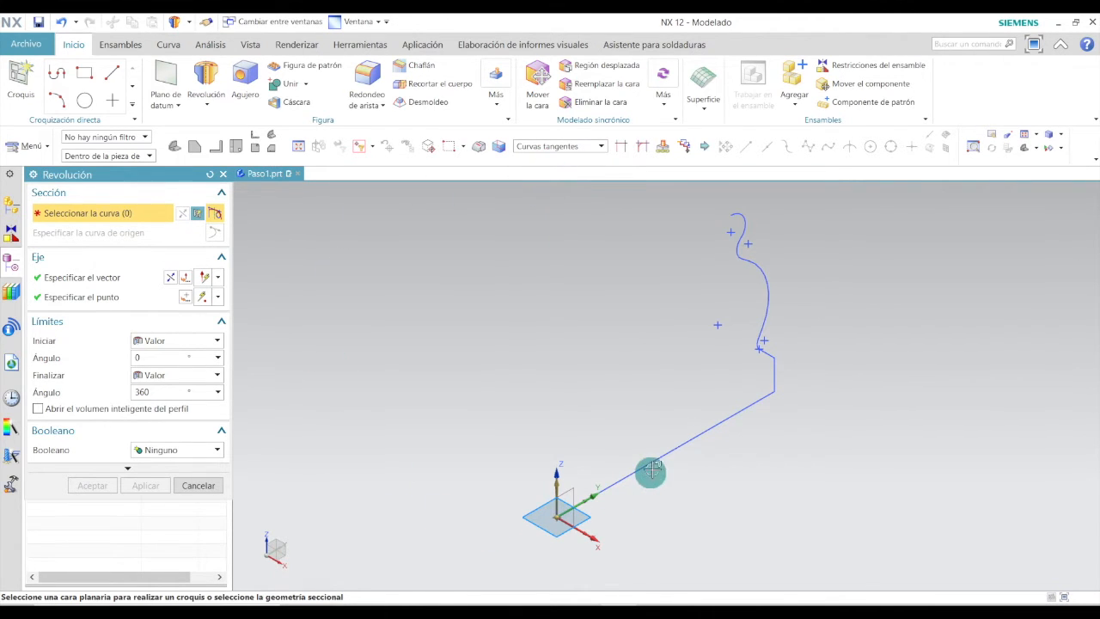
pyautogui.click(694, 440)
pyautogui.scroll(5, 773, 387)
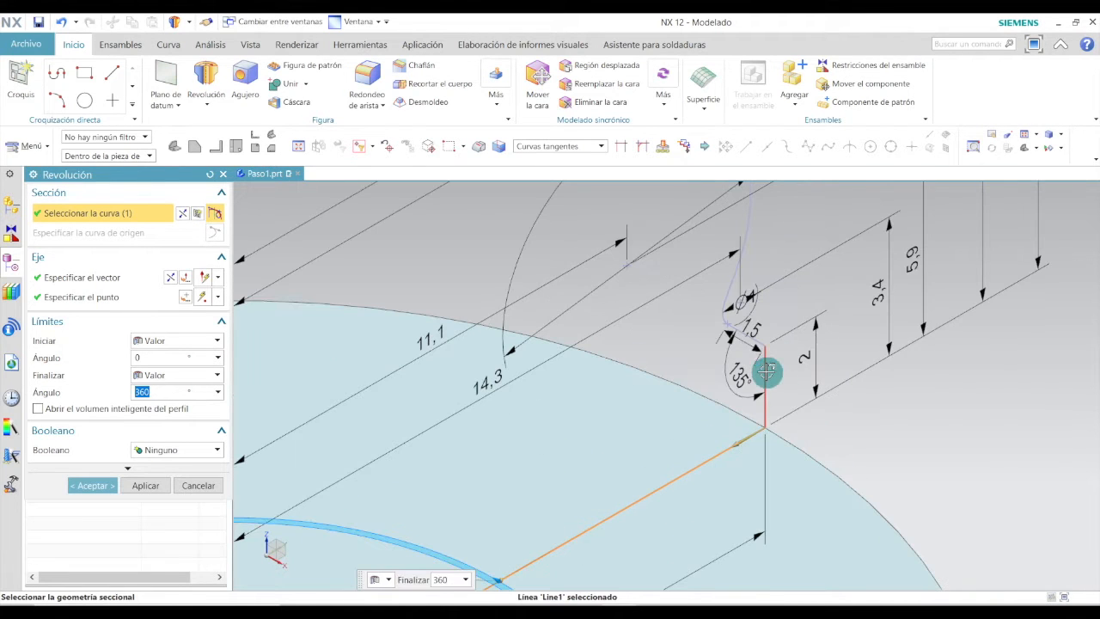
pyautogui.scroll(3, 764, 339)
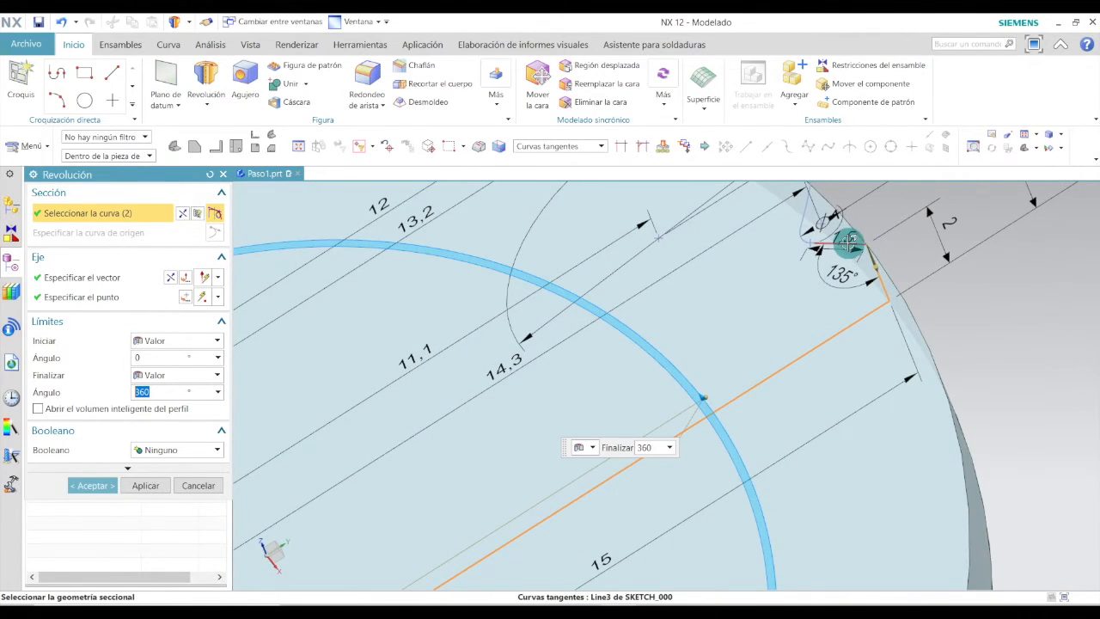
# Select the remaining profile curves and confirm the 360° revolution.
pyautogui.click(853, 297)
pyautogui.scroll(8, 853, 298)
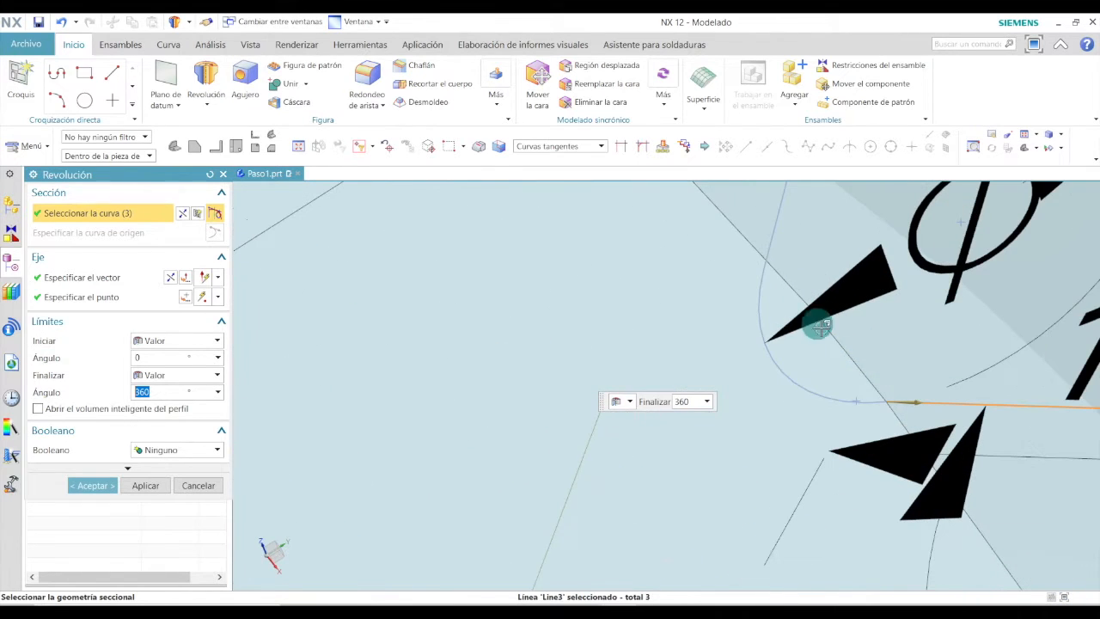
pyautogui.click(845, 399)
pyautogui.scroll(-7, 744, 467)
pyautogui.scroll(-4, 687, 395)
pyautogui.scroll(5, 611, 228)
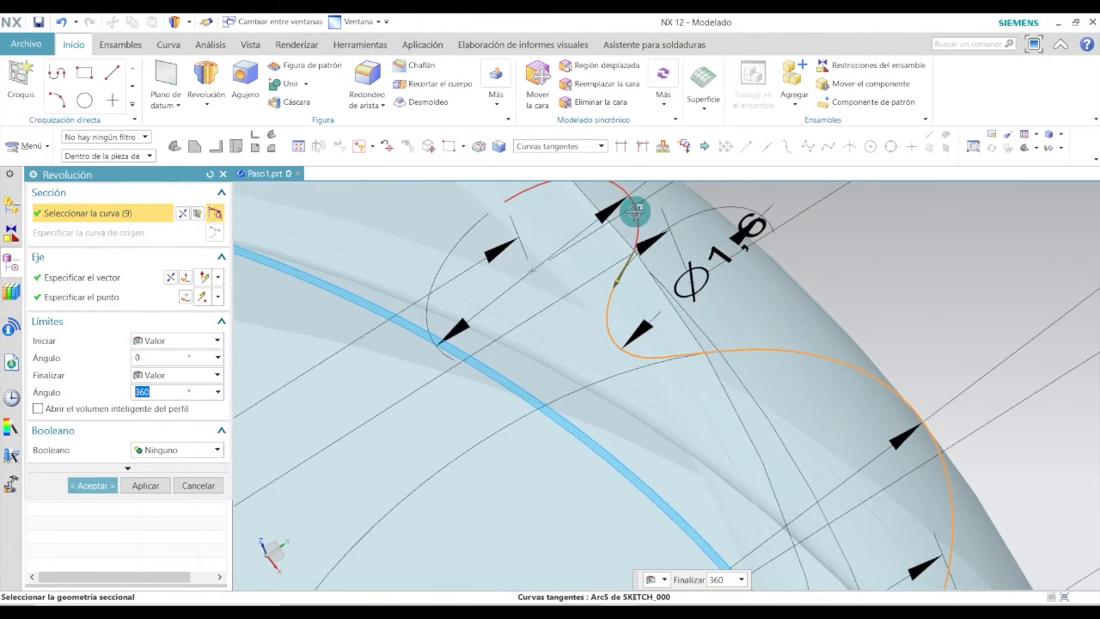
pyautogui.click(646, 254)
pyautogui.scroll(-6, 538, 287)
pyautogui.moveTo(567, 358); pyautogui.dragTo(570, 332, button='middle')
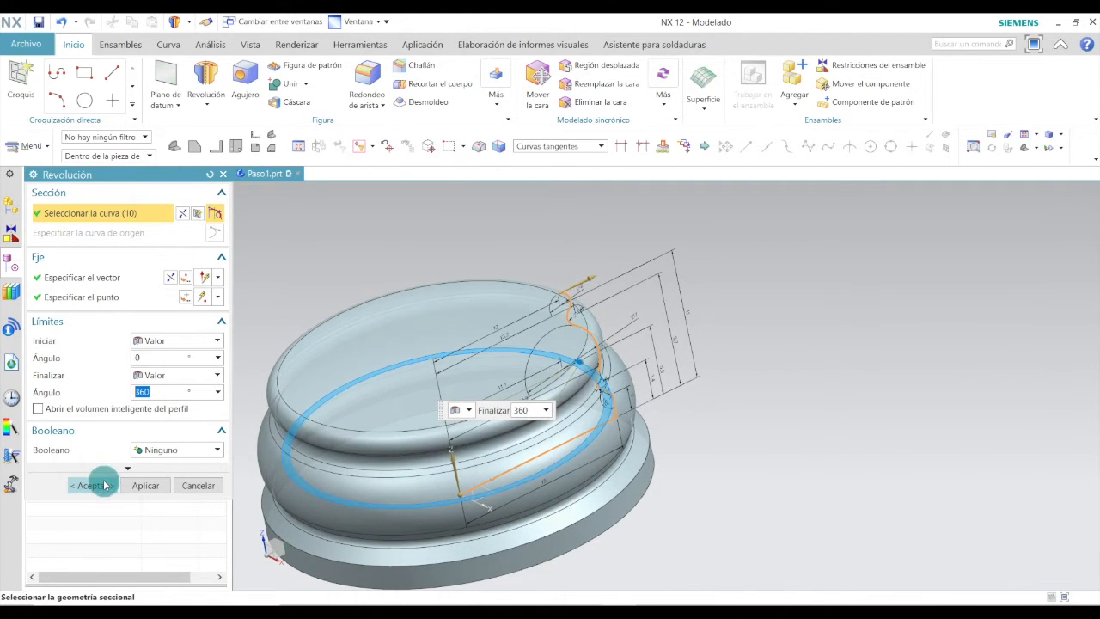
pyautogui.click(92, 485)
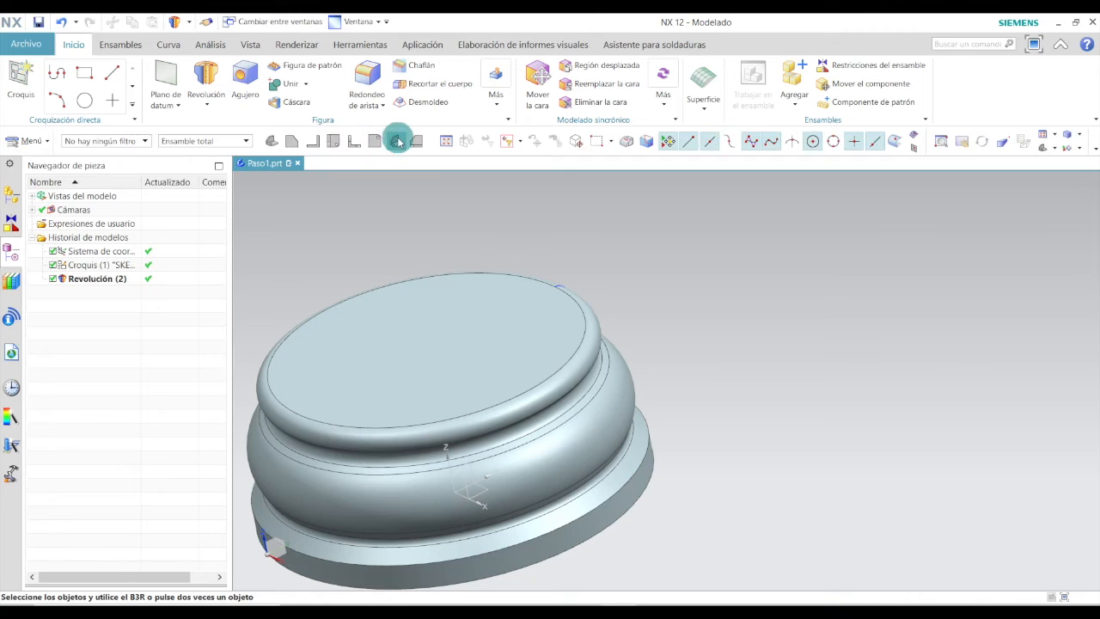
# Start a YC-ZC datum plane through the origin and widen its display to about 39 mm.
pyautogui.click(398, 141)
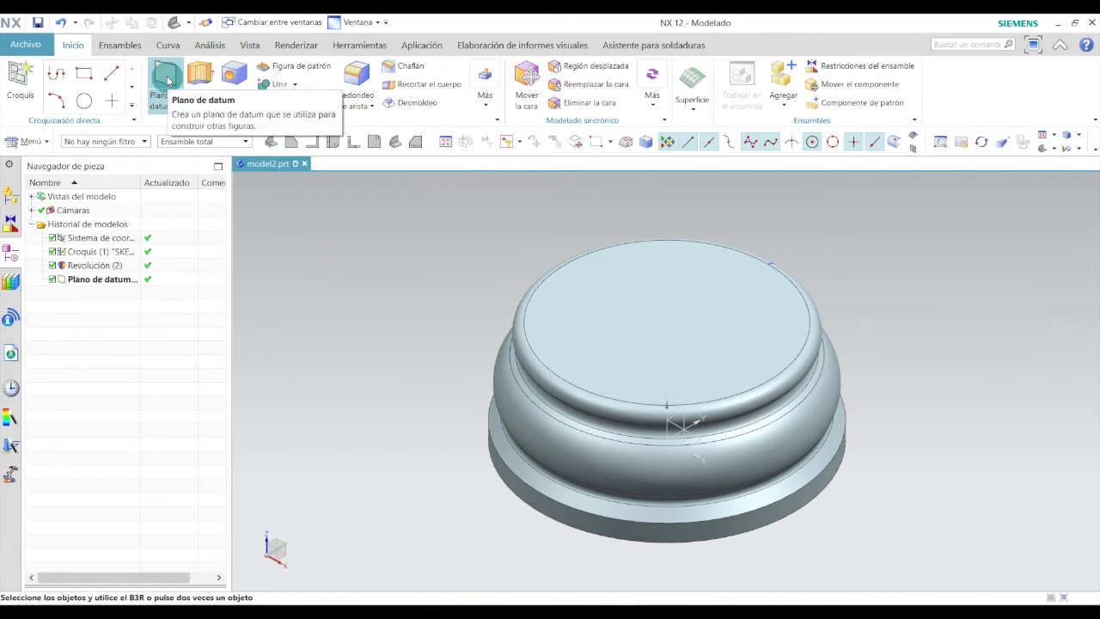
pyautogui.click(168, 79)
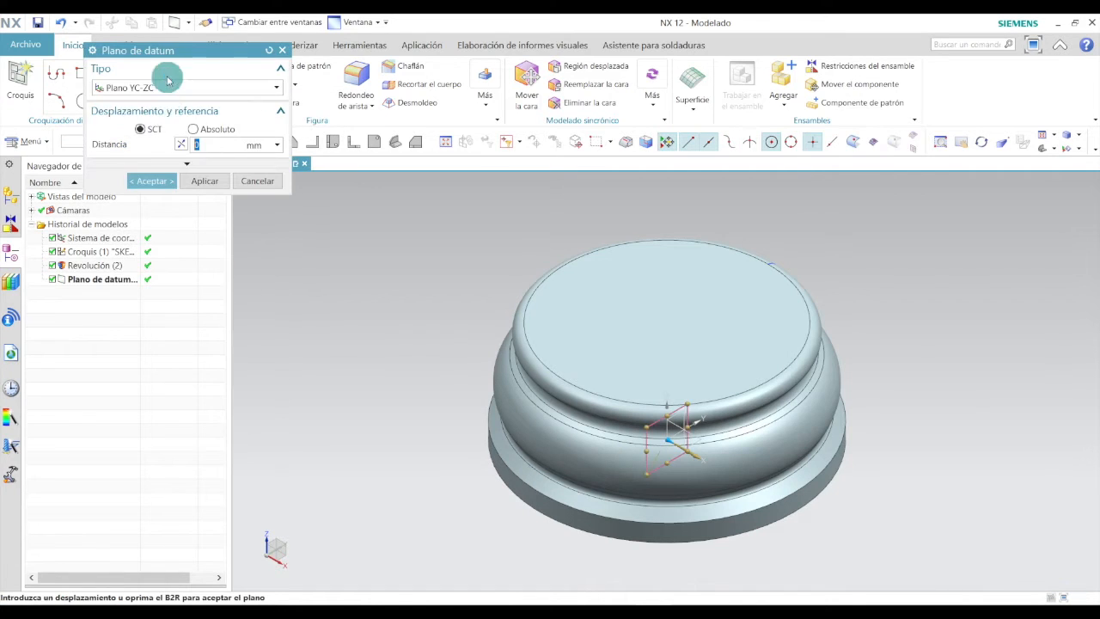
pyautogui.click(259, 88)
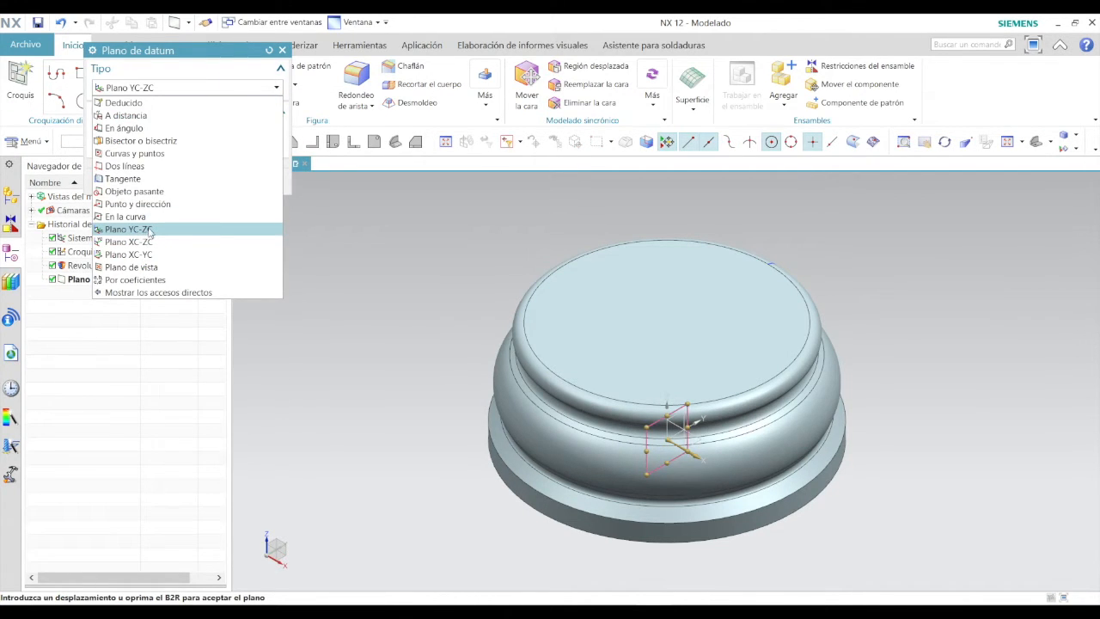
pyautogui.click(150, 229)
pyautogui.click(736, 389)
pyautogui.moveTo(694, 403); pyautogui.dragTo(897, 230)
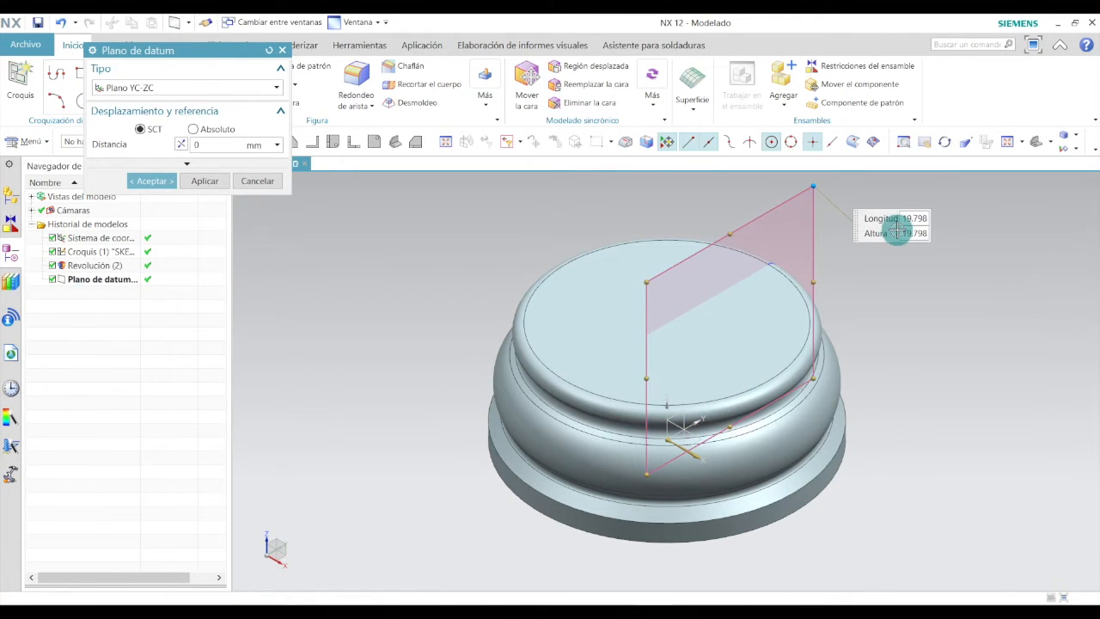
pyautogui.moveTo(637, 377); pyautogui.dragTo(488, 437)
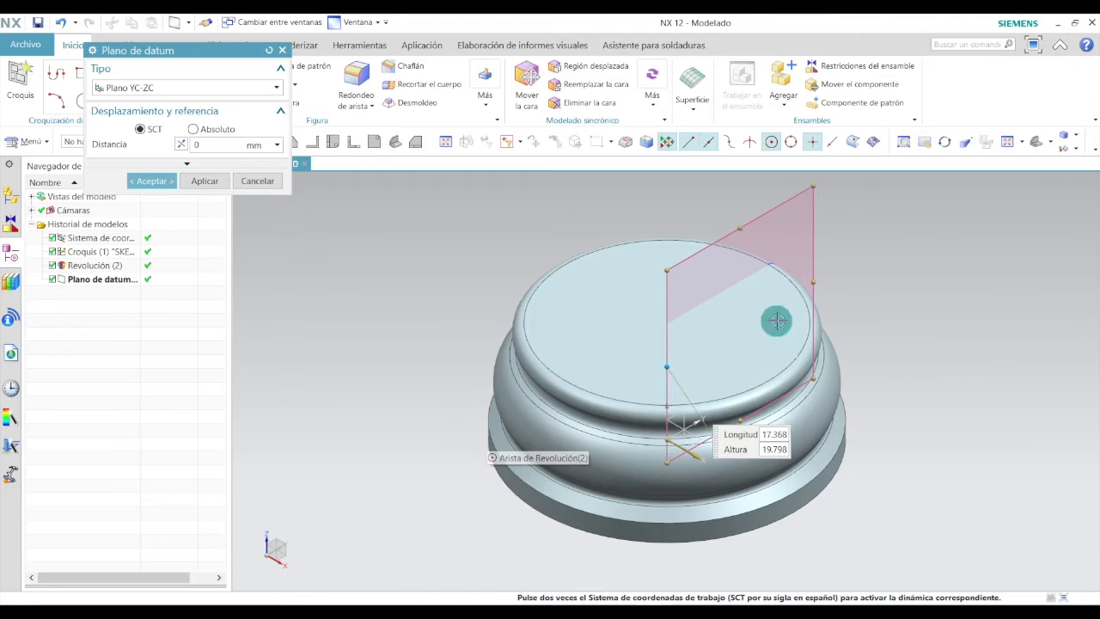
pyautogui.moveTo(666, 367); pyautogui.dragTo(471, 454)
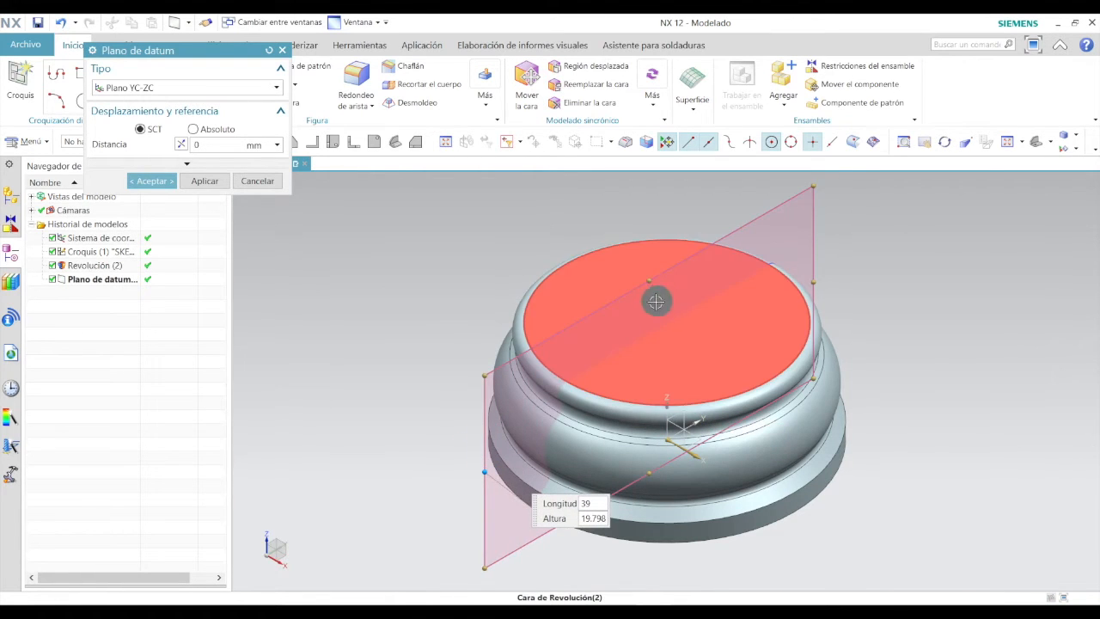
# Stretch the datum plane's display height to about 99 mm and accept the plane.
pyautogui.scroll(-2, 653, 344)
pyautogui.moveTo(638, 302); pyautogui.dragTo(627, 104)
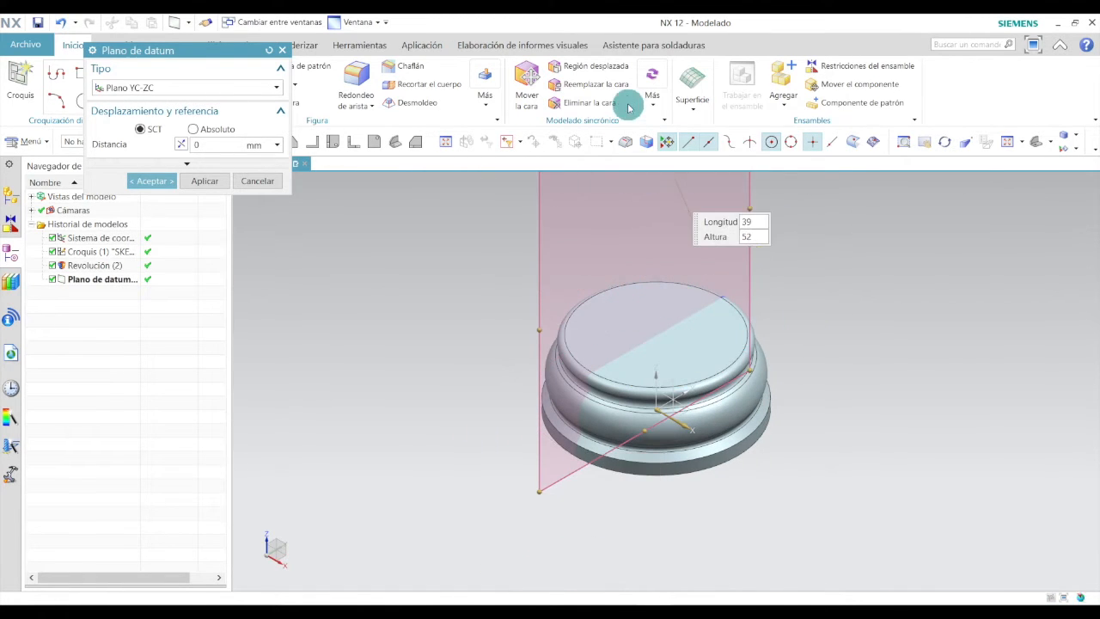
pyautogui.scroll(-2, 633, 319)
pyautogui.moveTo(640, 211); pyautogui.dragTo(635, 139)
pyautogui.scroll(-3, 642, 317)
pyautogui.scroll(2, 643, 209)
pyautogui.moveTo(634, 235); pyautogui.dragTo(632, 176)
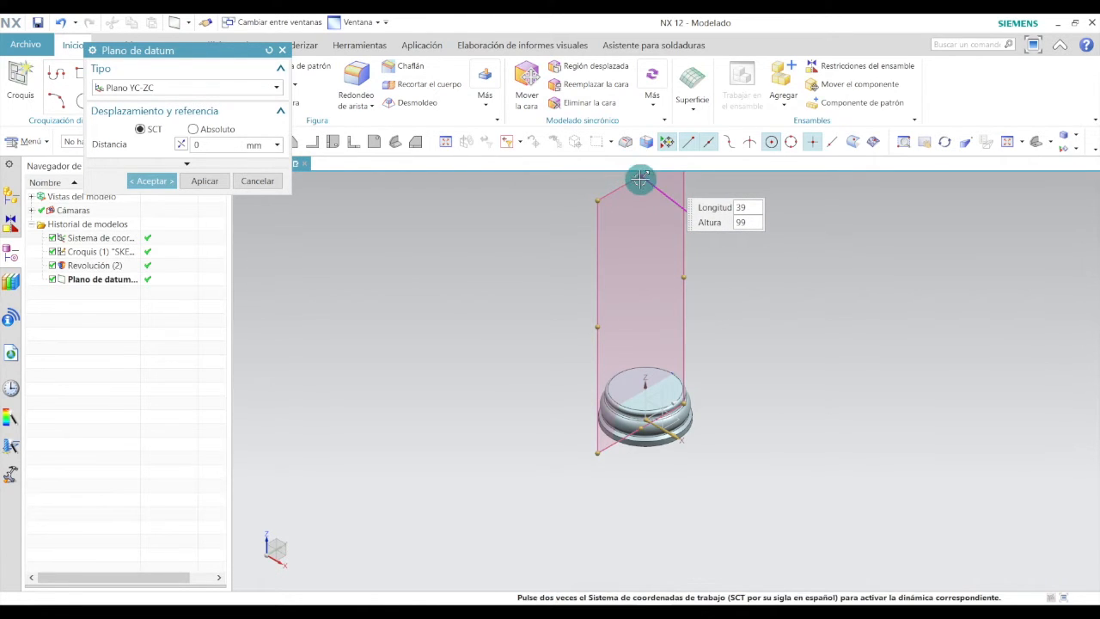
pyautogui.click(151, 180)
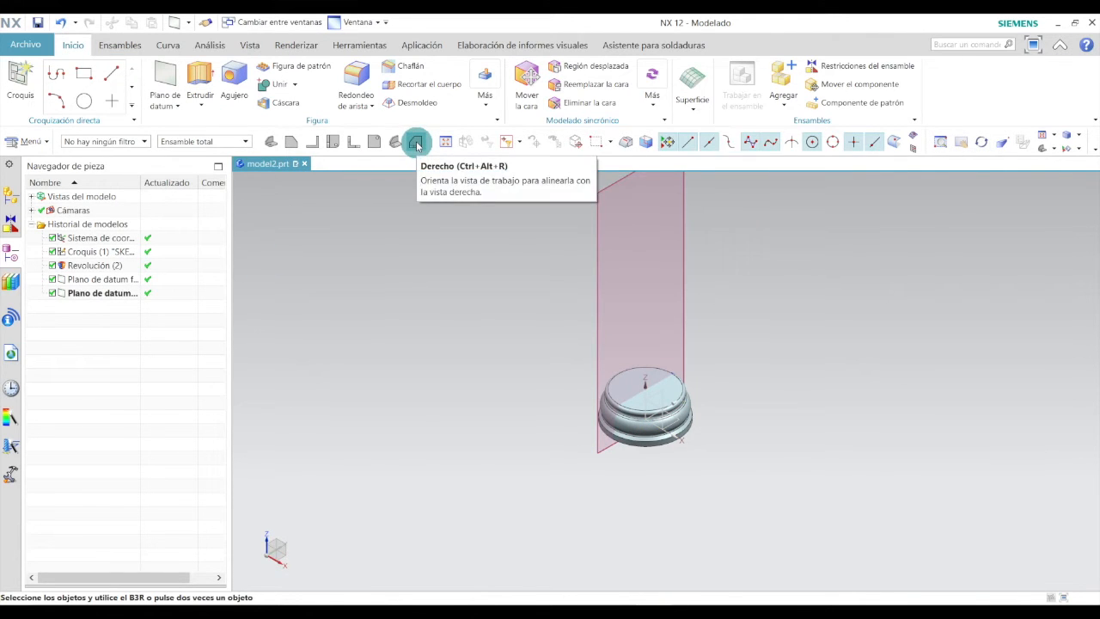
# Switch to the right view and start a new sketch on the new datum plane.
pyautogui.click(417, 141)
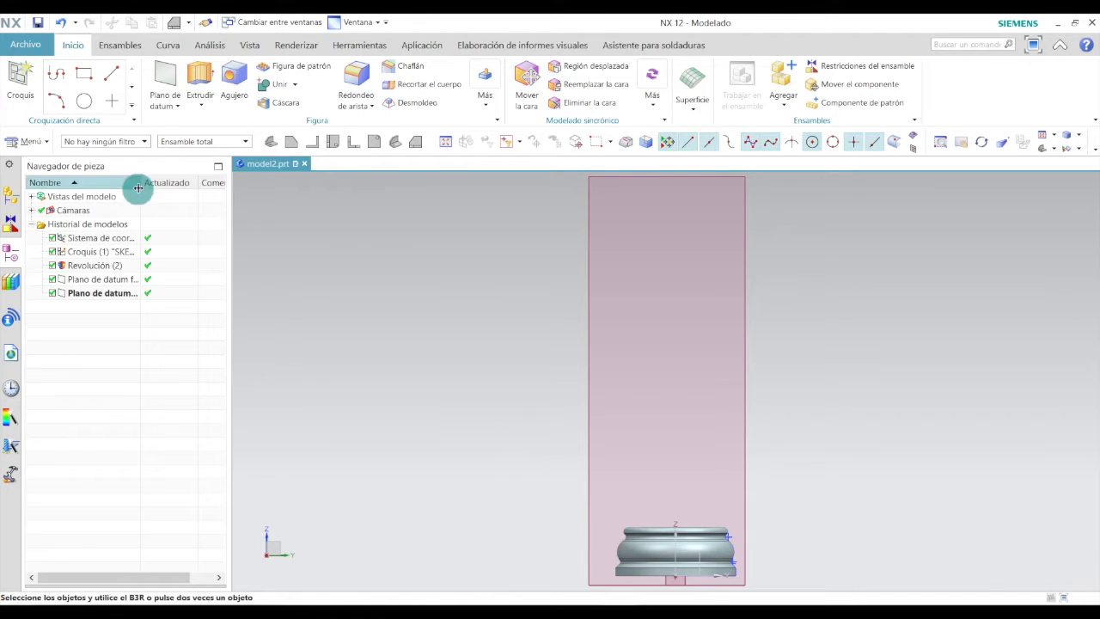
pyautogui.click(26, 79)
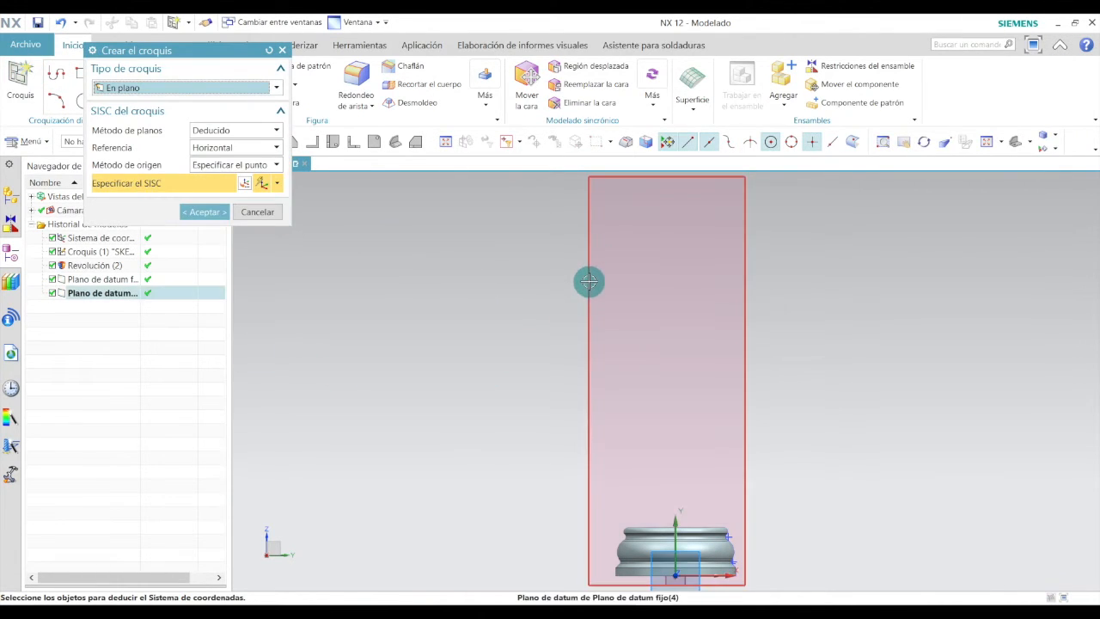
pyautogui.click(589, 281)
pyautogui.click(199, 209)
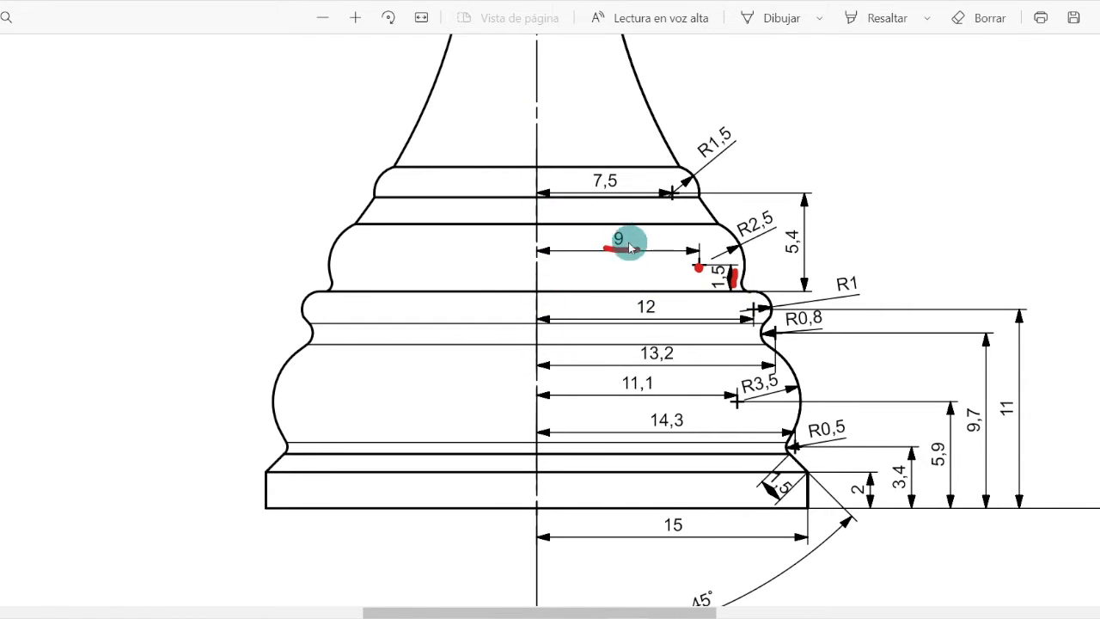
# Place a sketch point above the base's top edge, following the reference drawing.
pyautogui.moveTo(632, 248); pyautogui.dragTo(639, 249)
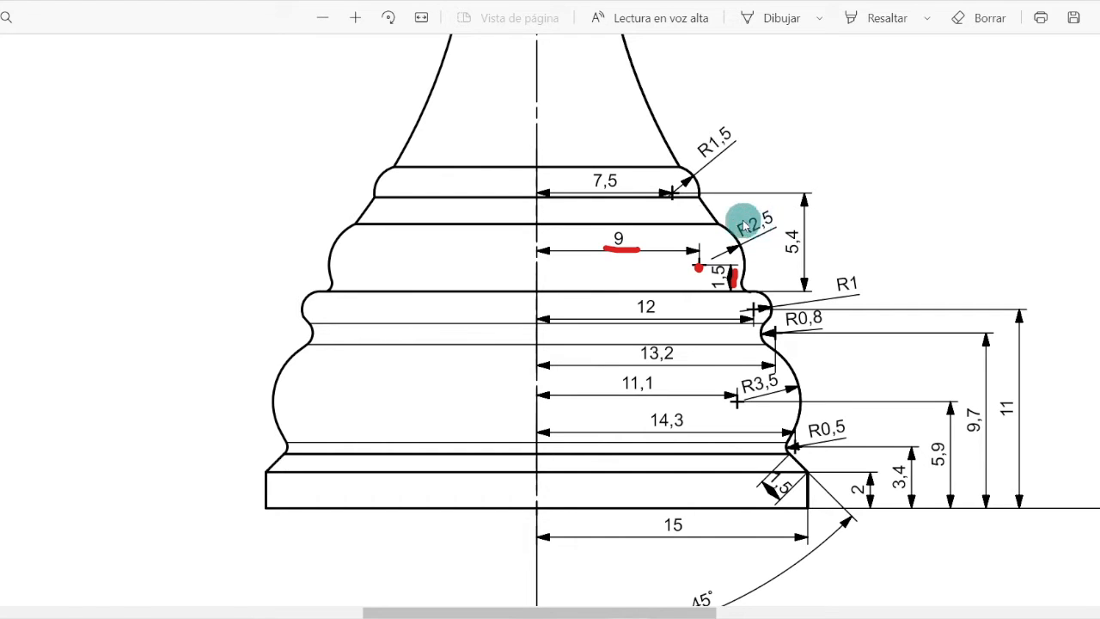
pyautogui.click(460, 615)
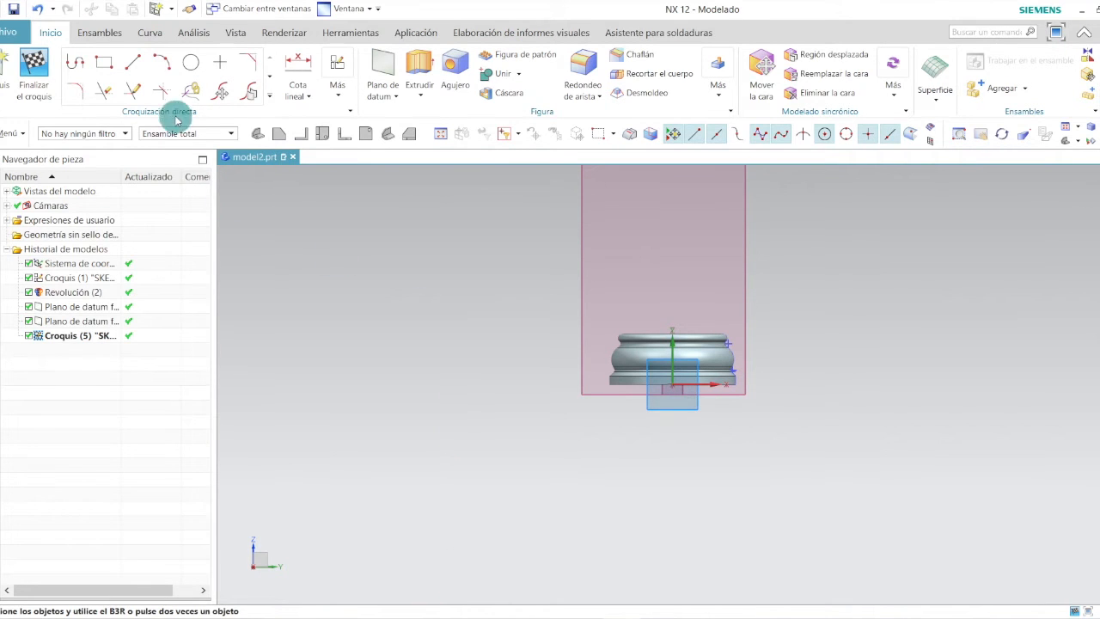
pyautogui.click(219, 62)
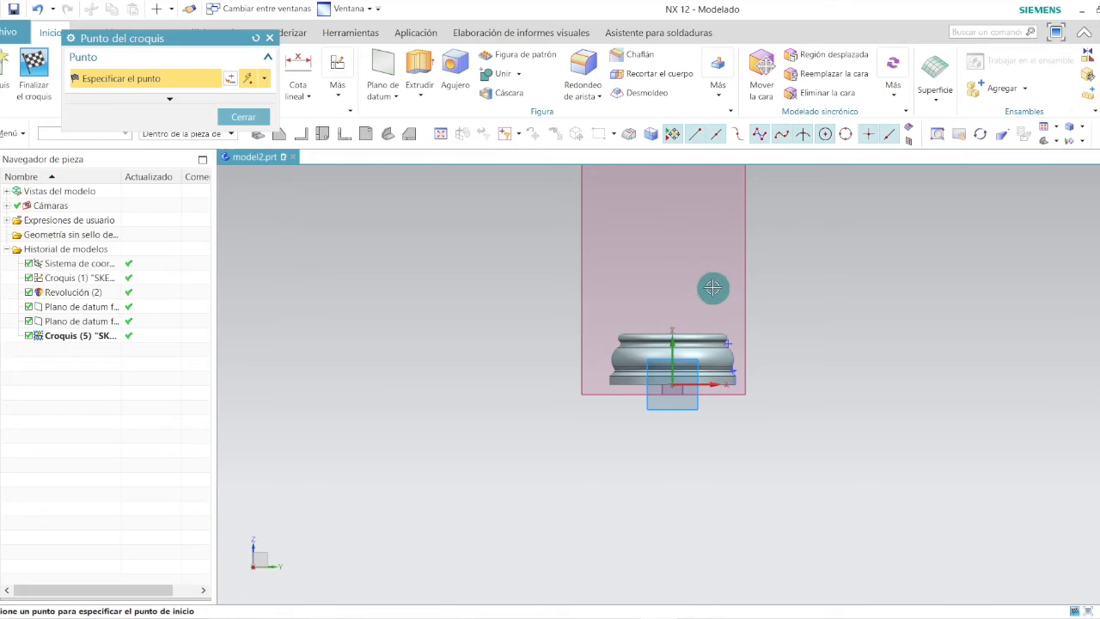
pyautogui.click(712, 288)
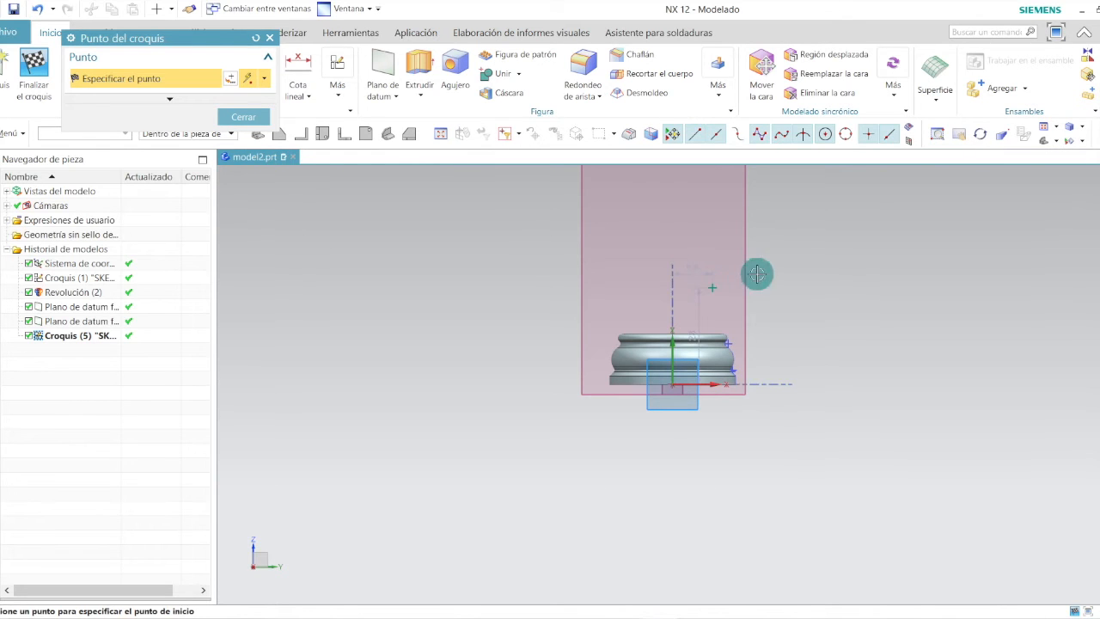
# Dimension the point's vertical distance from the base's top edge as 1.5 mm.
pyautogui.click(301, 62)
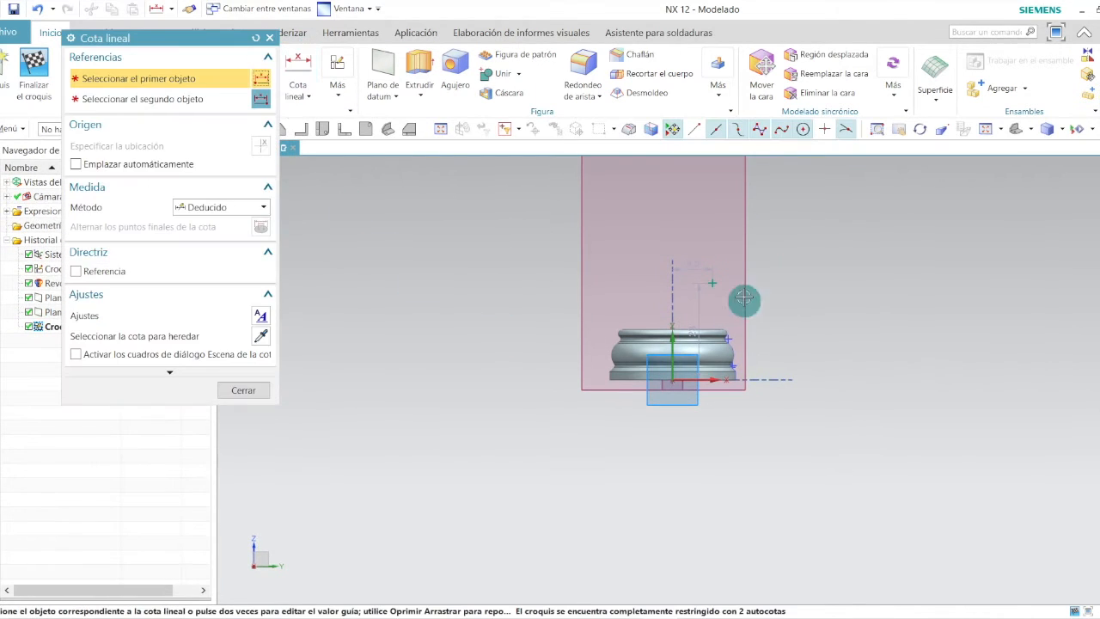
pyautogui.click(713, 276)
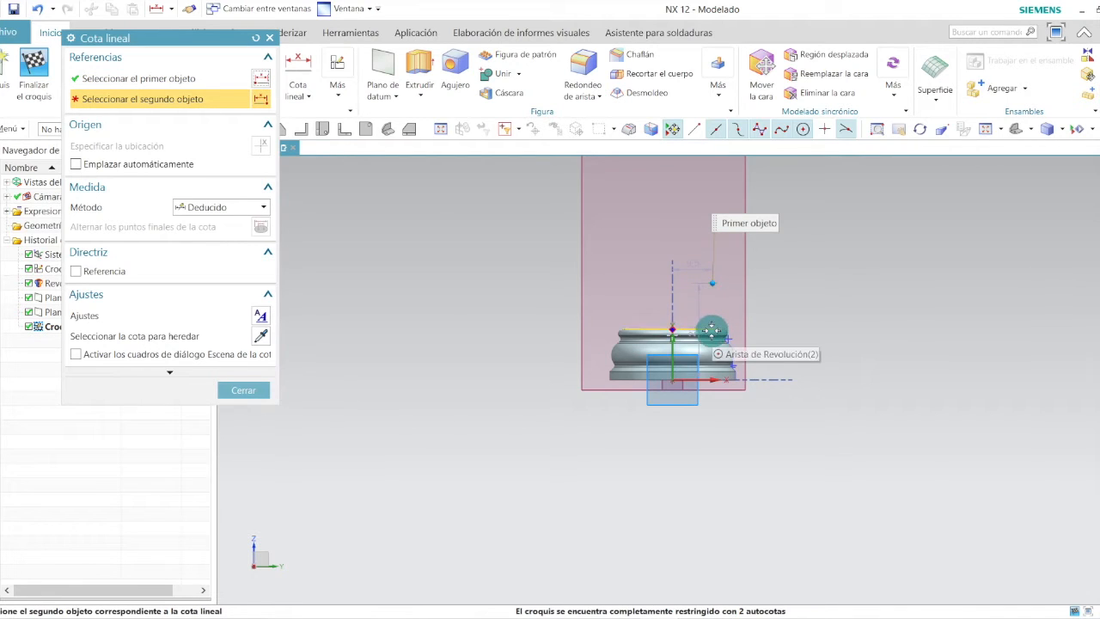
pyautogui.scroll(2, 710, 331)
pyautogui.scroll(2, 711, 331)
pyautogui.click(711, 326)
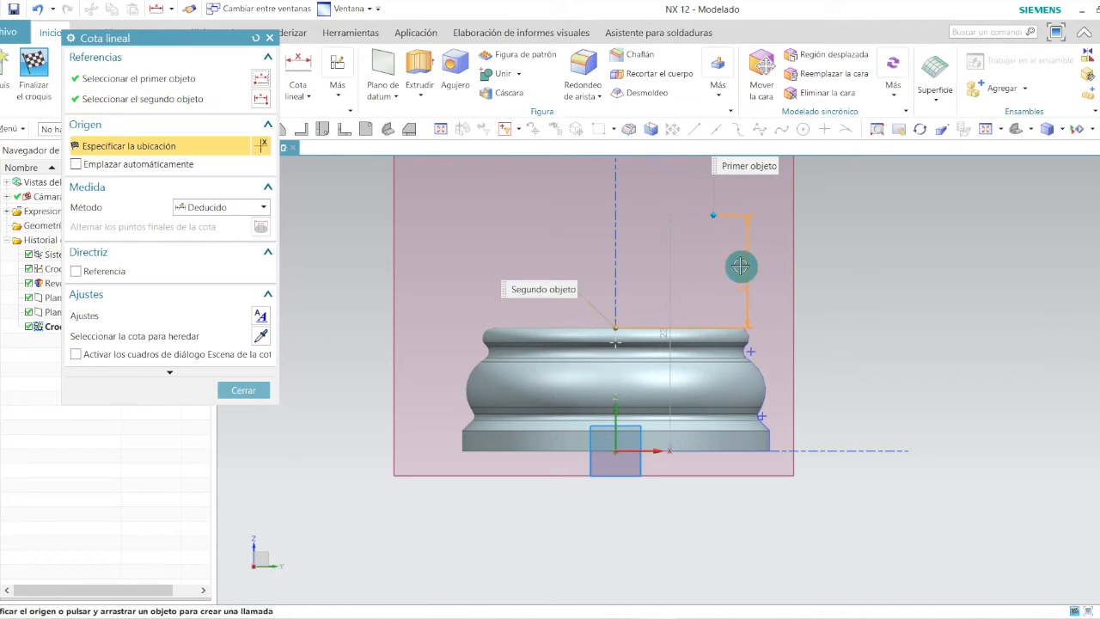
pyautogui.click(769, 284)
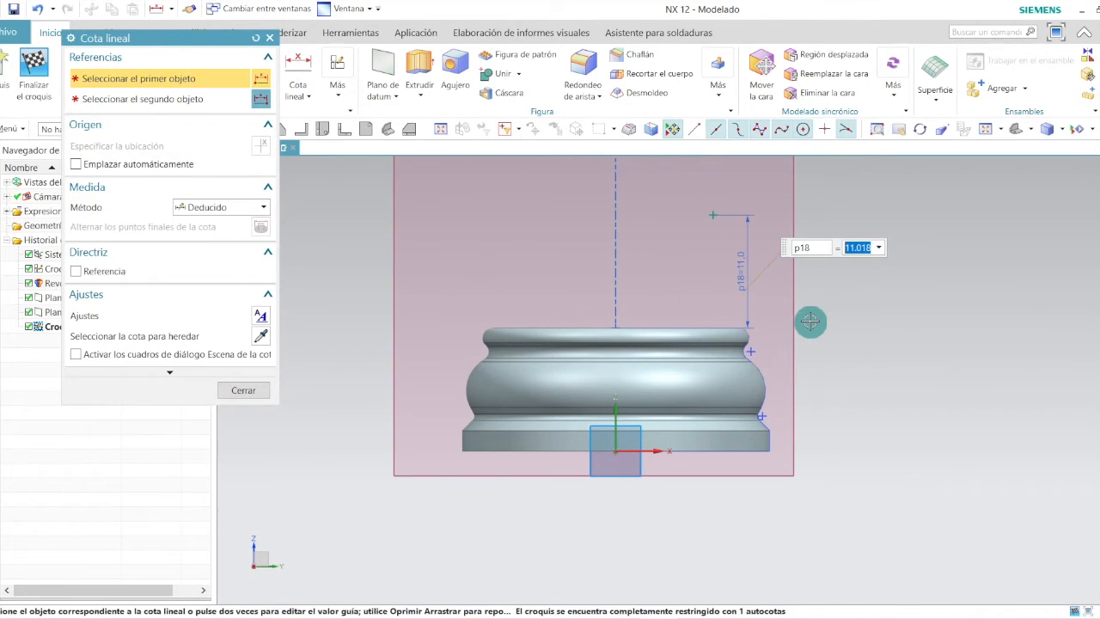
pyautogui.write('1.5')
pyautogui.press('Return')
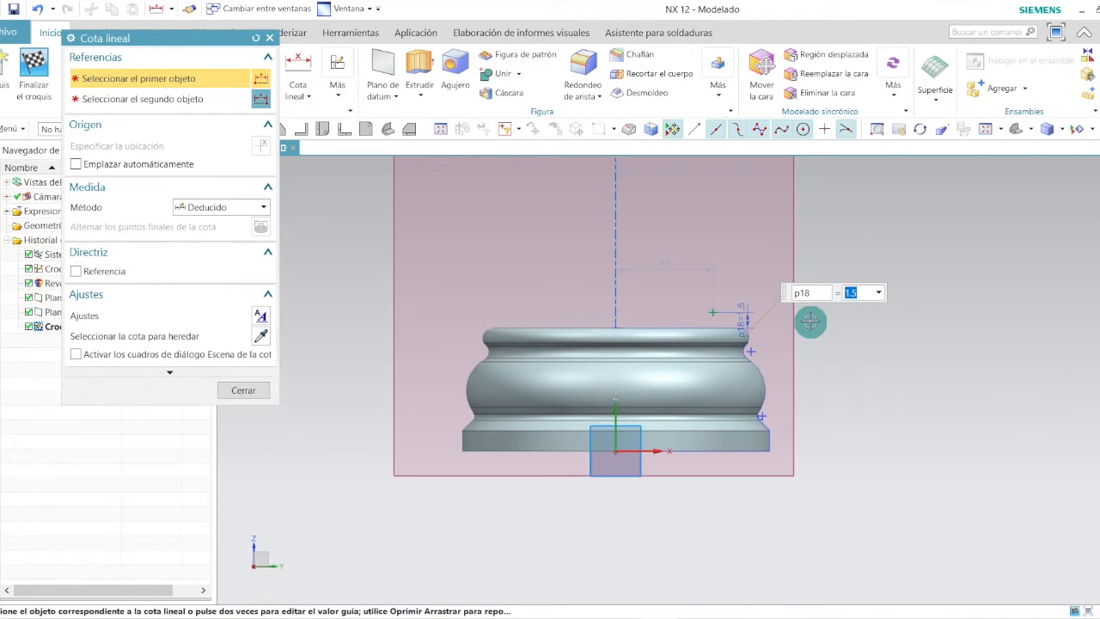
pyautogui.press('Escape')
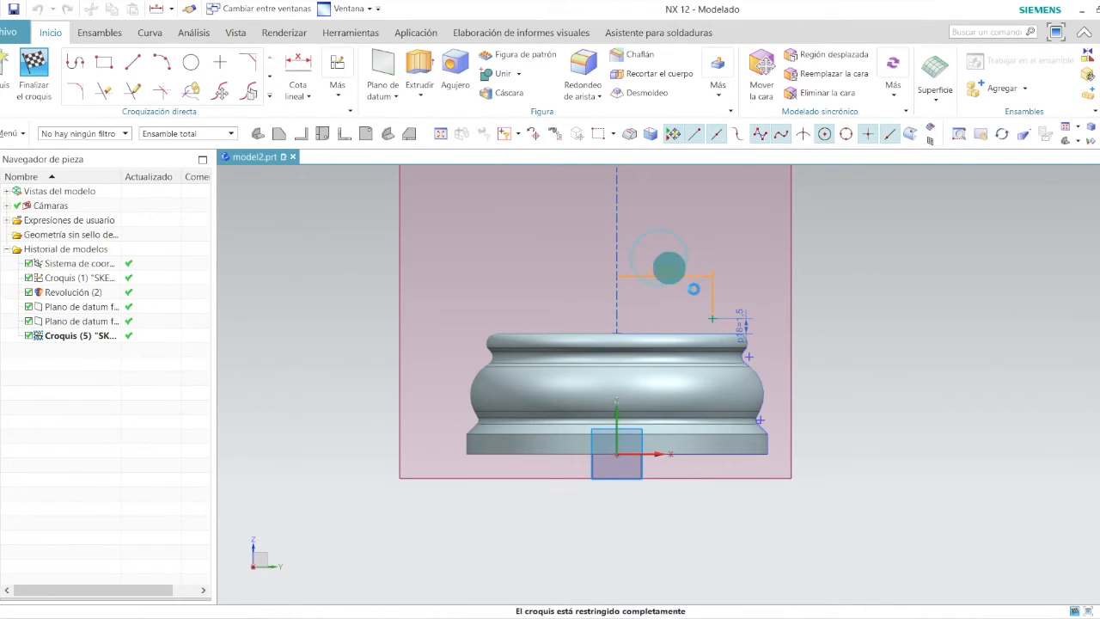
# Set the point's horizontal distance from the axis to 9 mm.
pyautogui.doubleClick(670, 269)
pyautogui.press('Return')
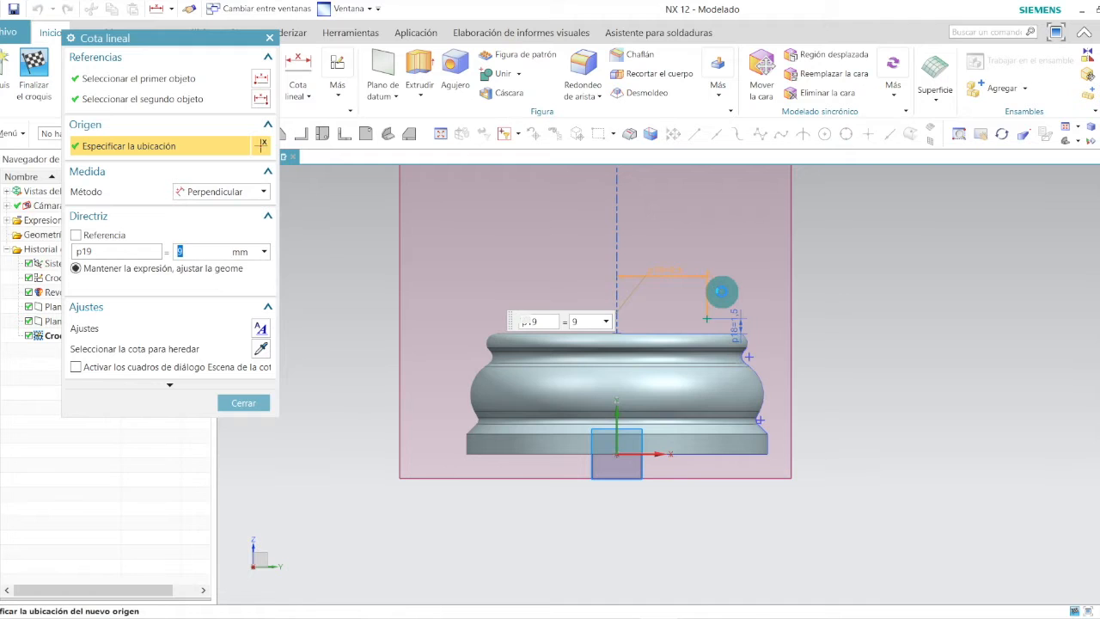
pyautogui.click(243, 402)
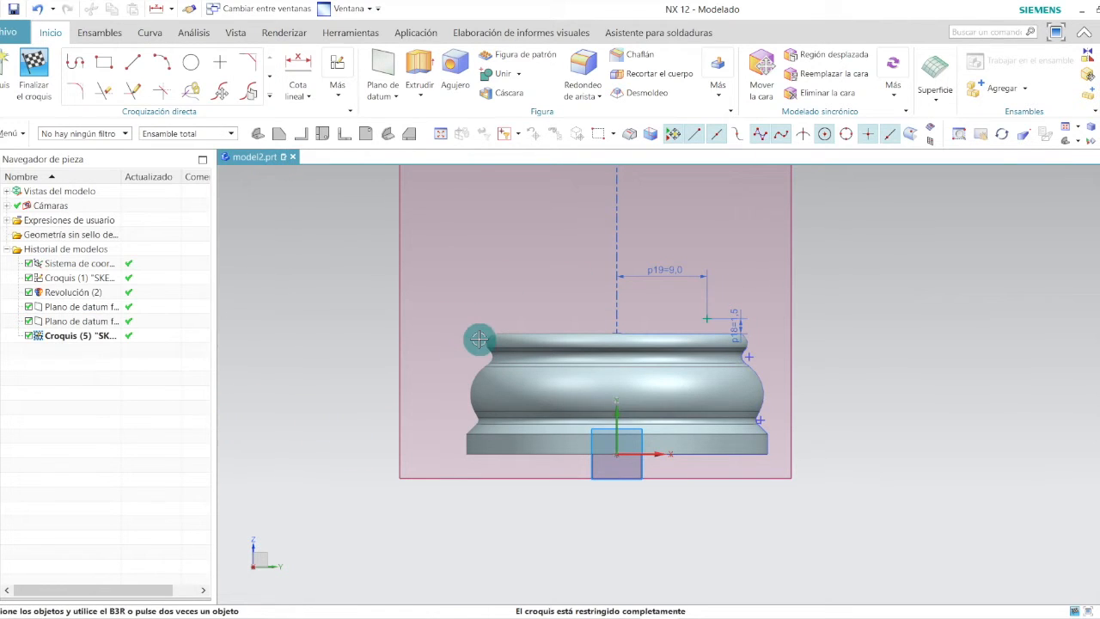
# Draw a circle centred on the point, about 3.8 mm in diameter.
pyautogui.click(190, 62)
pyautogui.scroll(4, 753, 318)
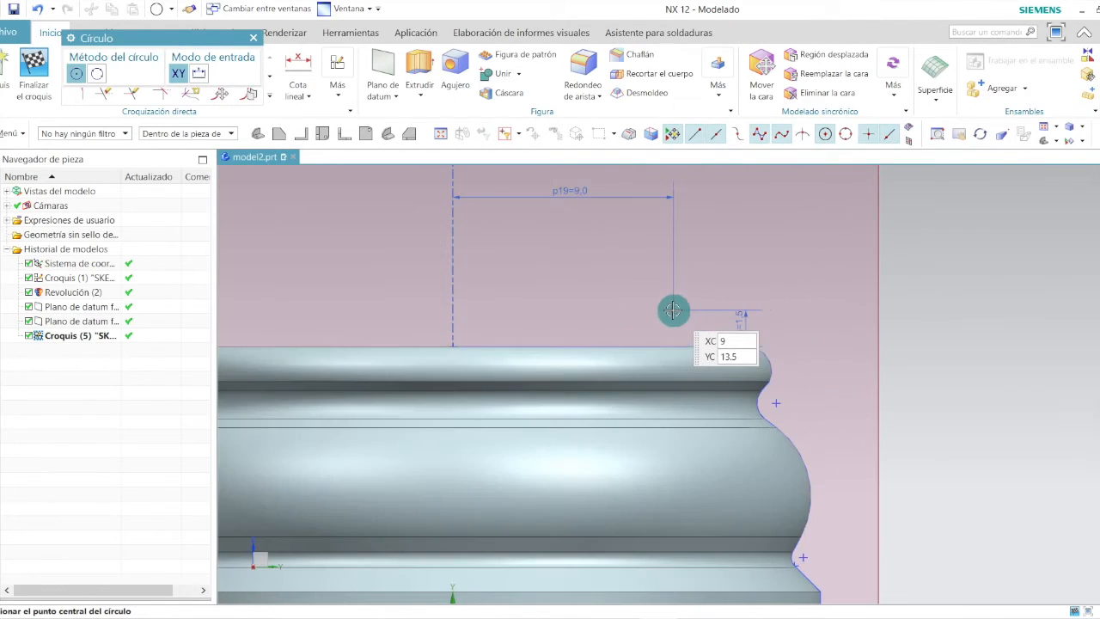
pyautogui.click(672, 310)
pyautogui.click(709, 281)
pyautogui.press('Escape')
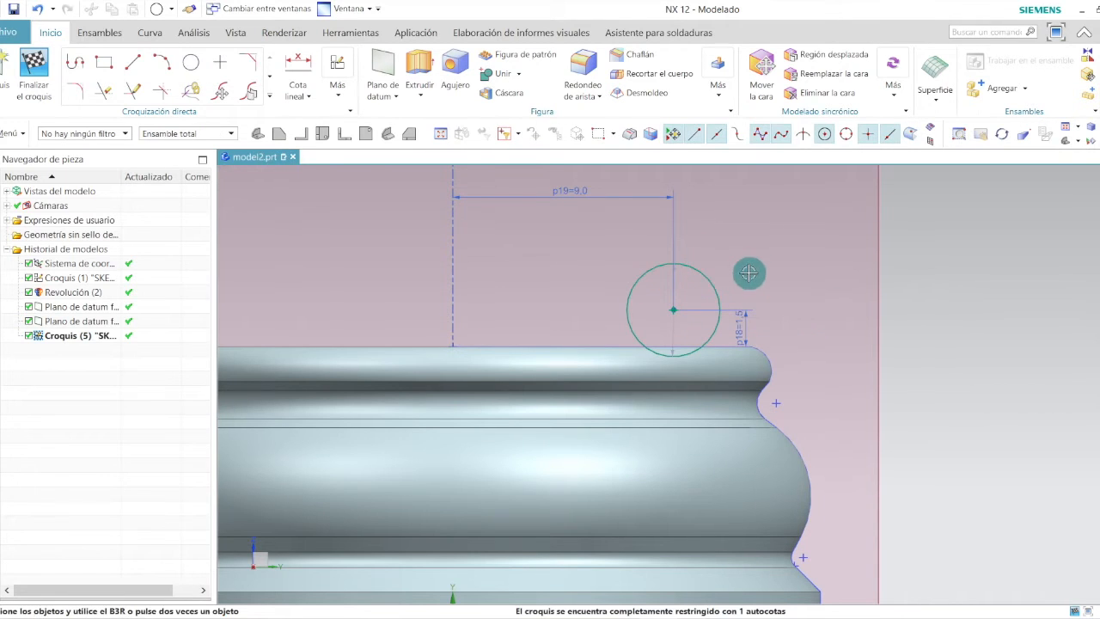
# Set the circle's diameter to 5 mm.
pyautogui.doubleClick(704, 300)
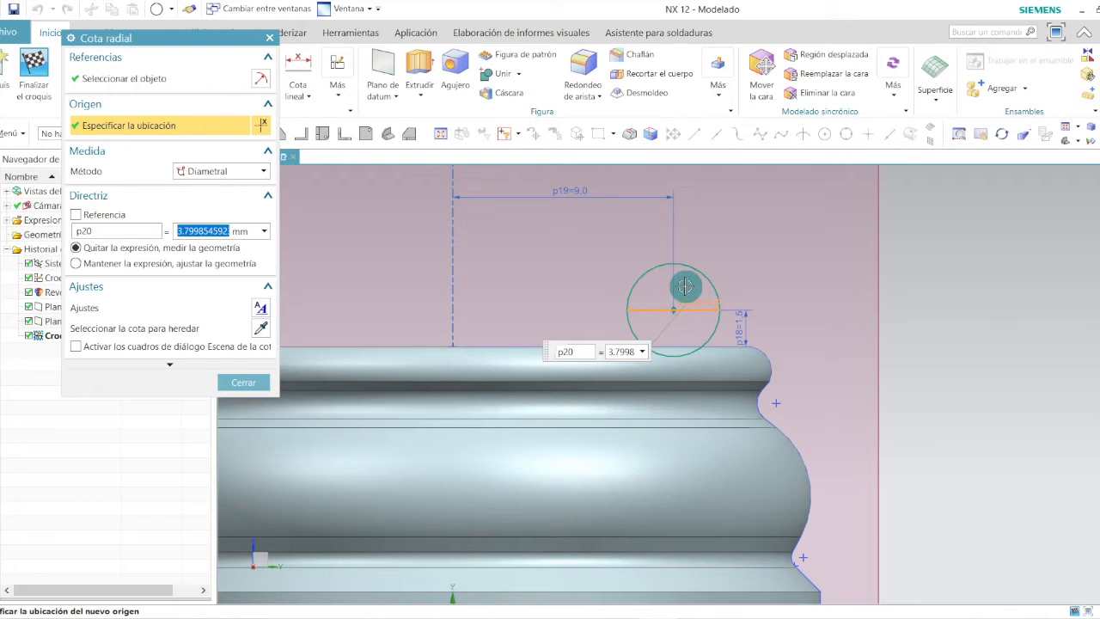
pyautogui.write('5')
pyautogui.press('Return')
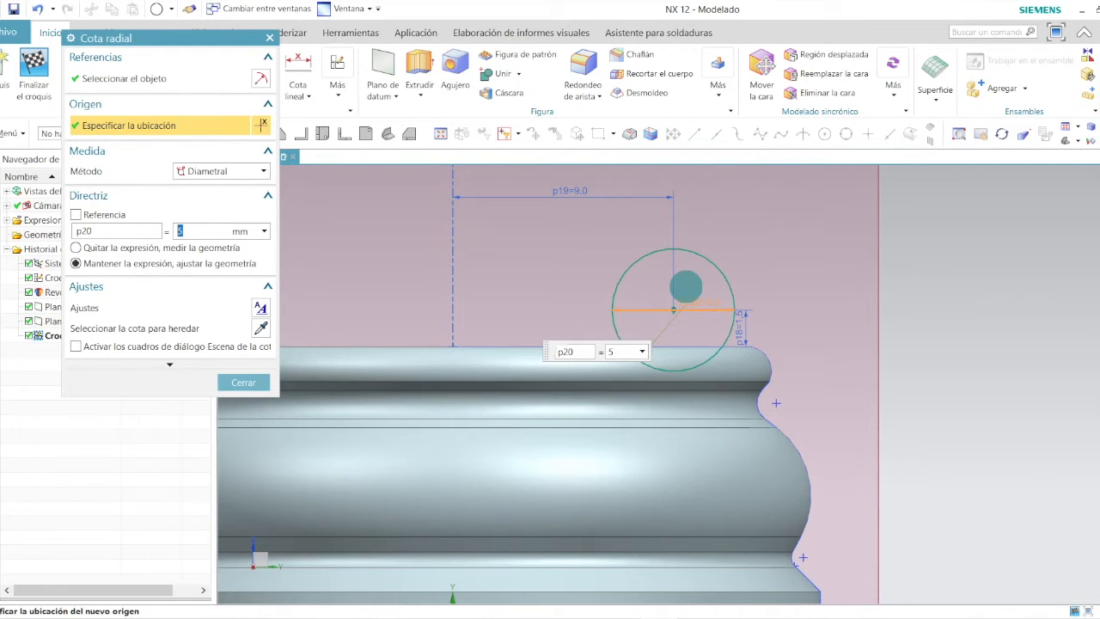
pyautogui.click(243, 381)
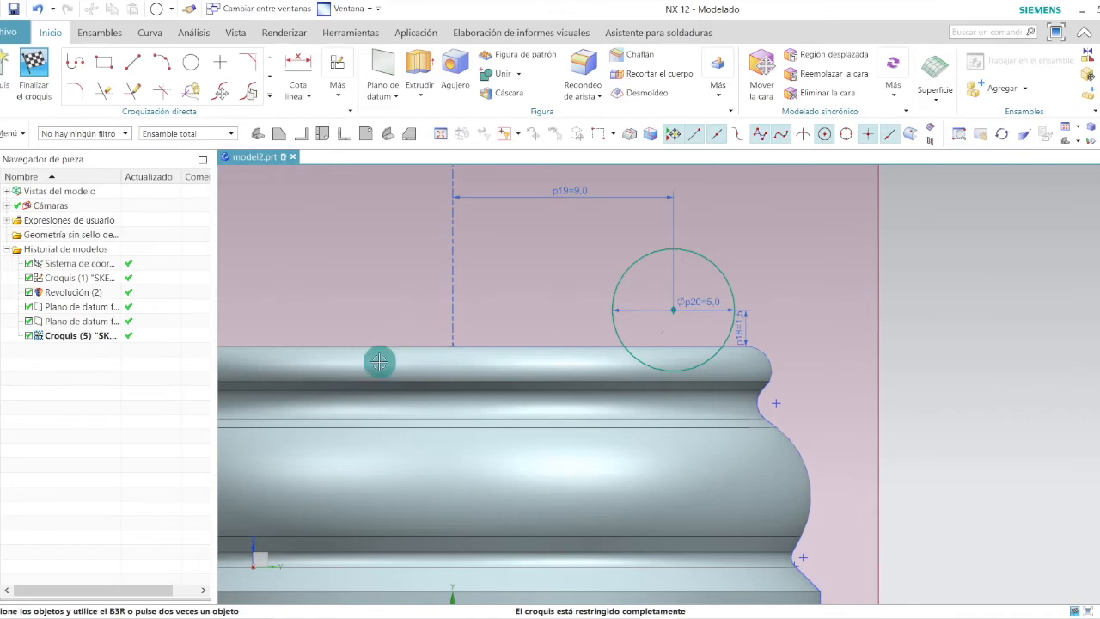
# Place another sketch point above the circle, near the axis.
pyautogui.hotkey('alt', 'Tab')
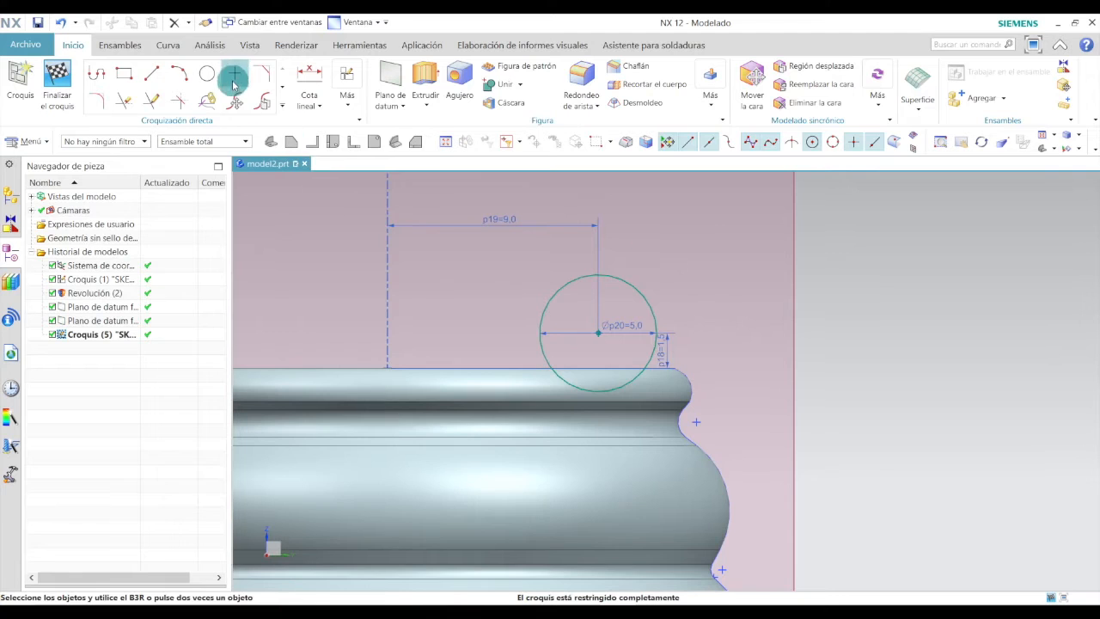
pyautogui.click(235, 74)
pyautogui.scroll(-3, 443, 289)
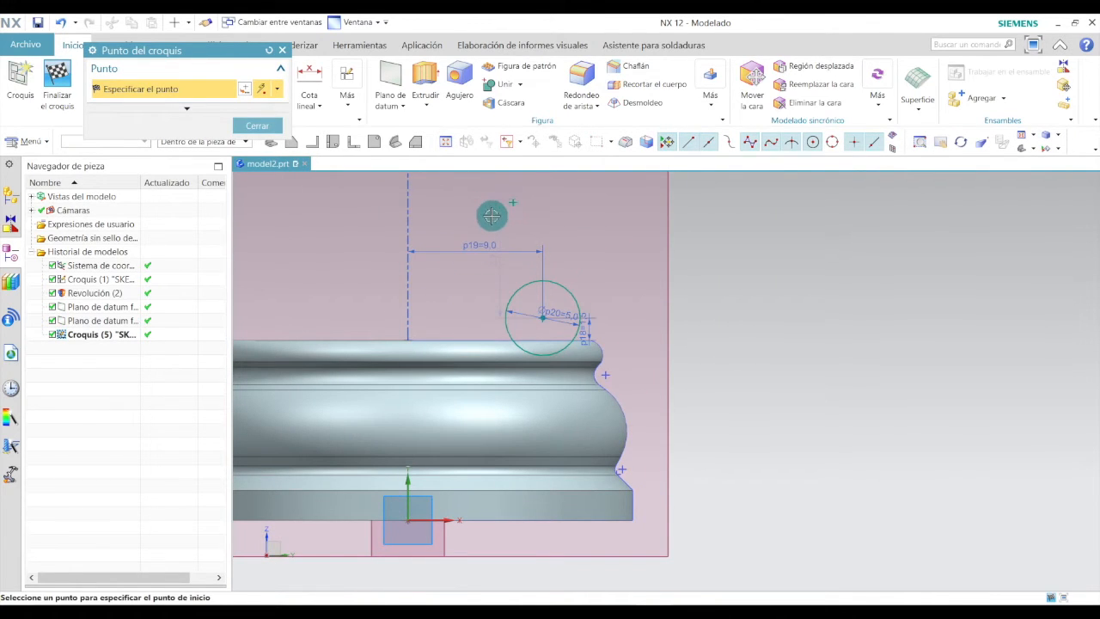
pyautogui.press('Escape')
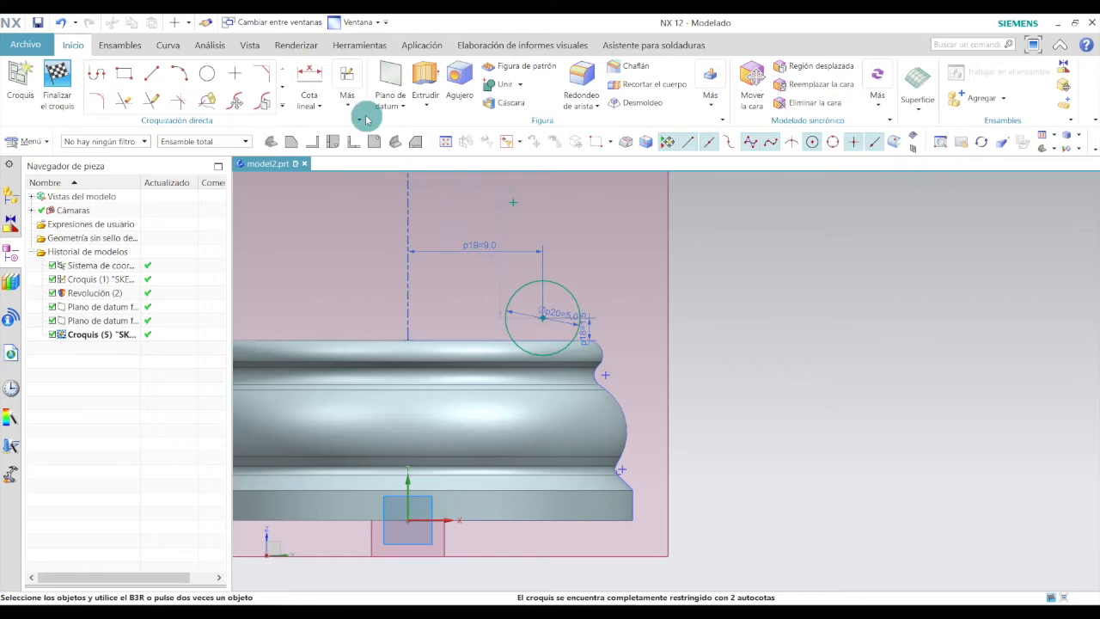
# Dimension the new point's vertical distance above the circle's centre as 5.4 mm.
pyautogui.click(311, 74)
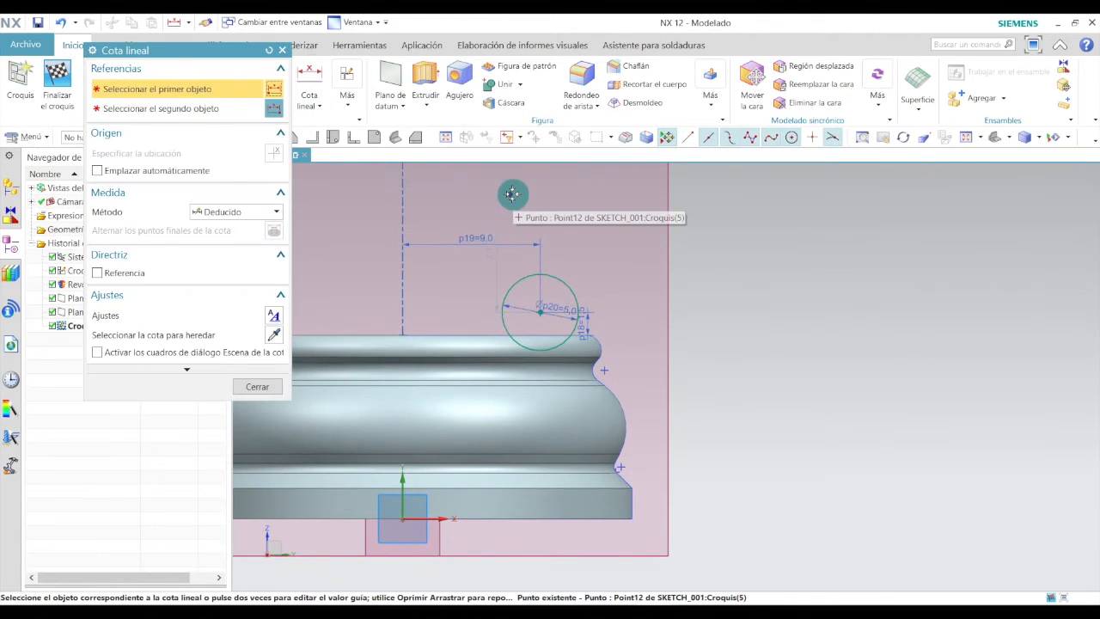
pyautogui.click(509, 194)
pyautogui.click(481, 335)
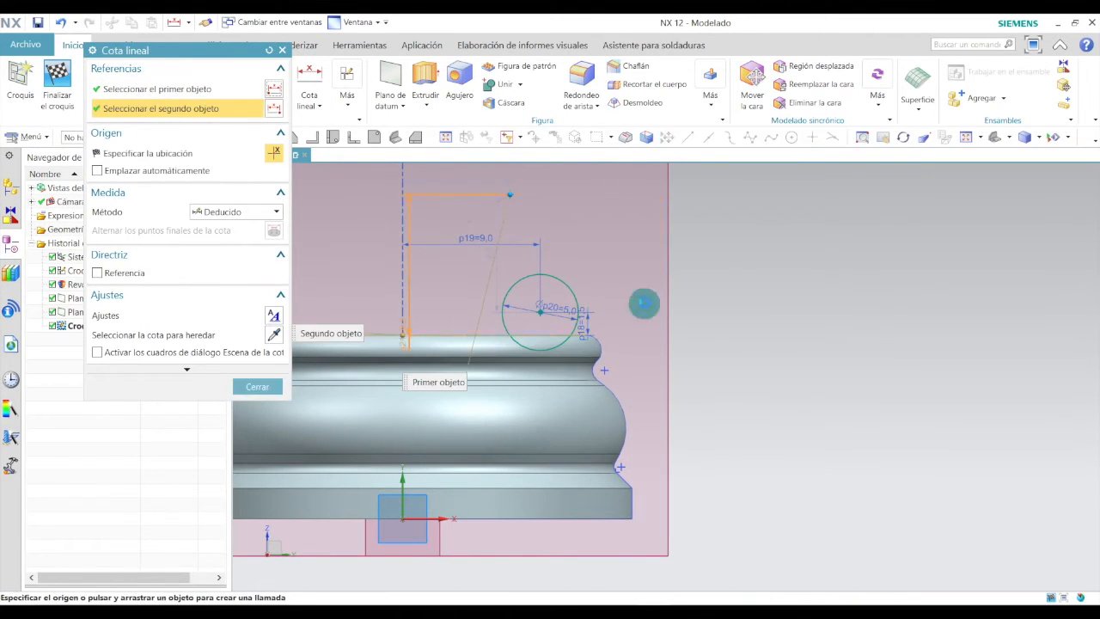
pyautogui.click(627, 267)
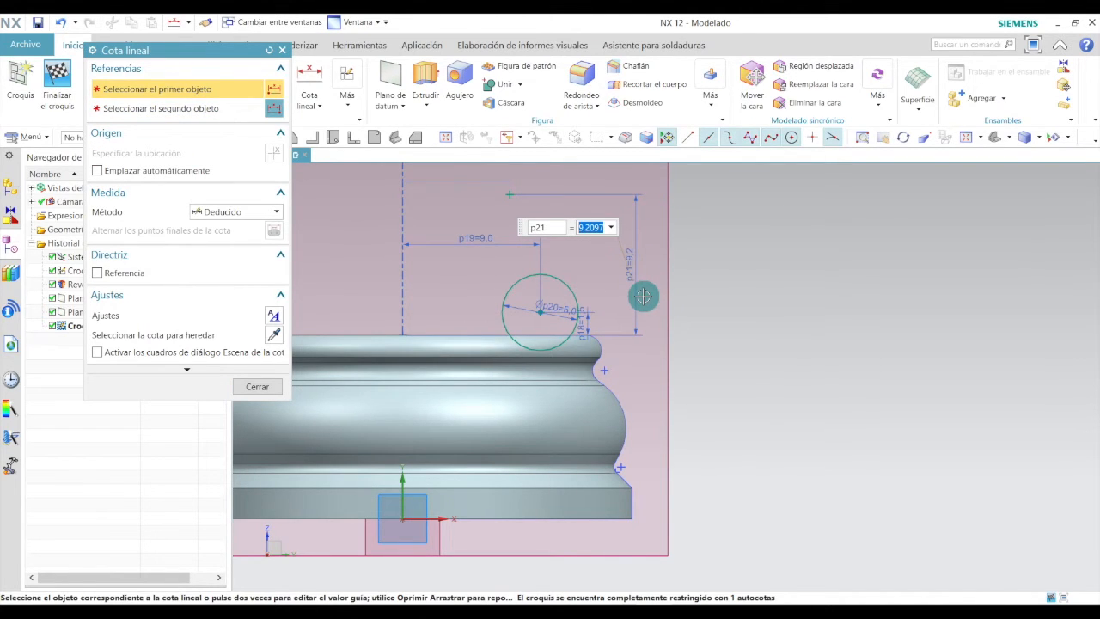
pyautogui.press('Return')
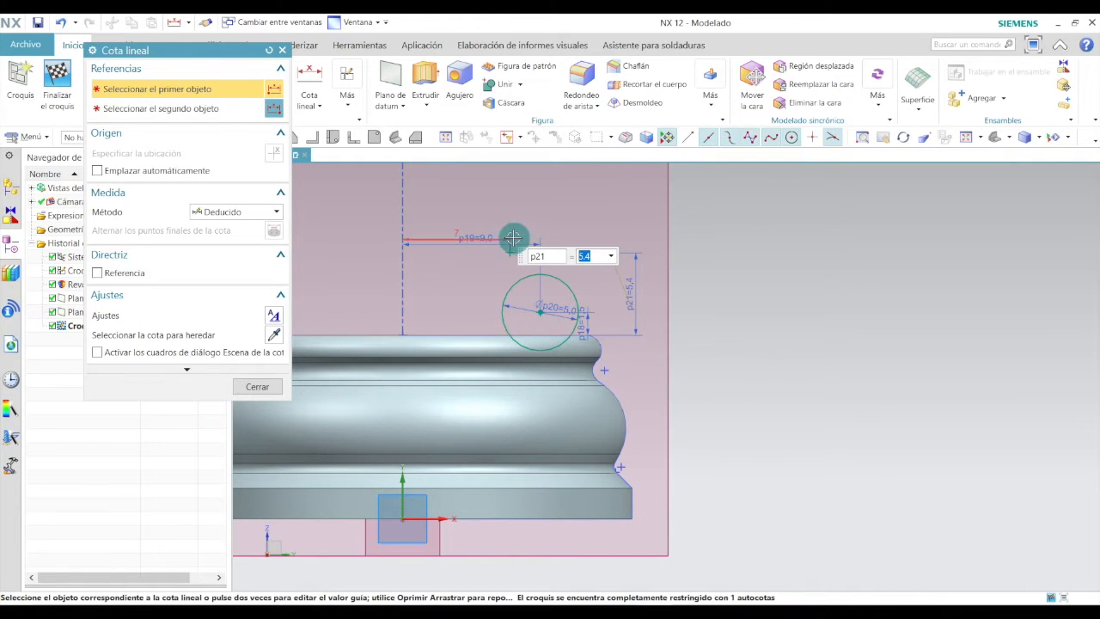
# Dimension the new point's horizontal distance from the axis and set it to 7.5 mm.
pyautogui.click(309, 71)
pyautogui.scroll(2, 530, 234)
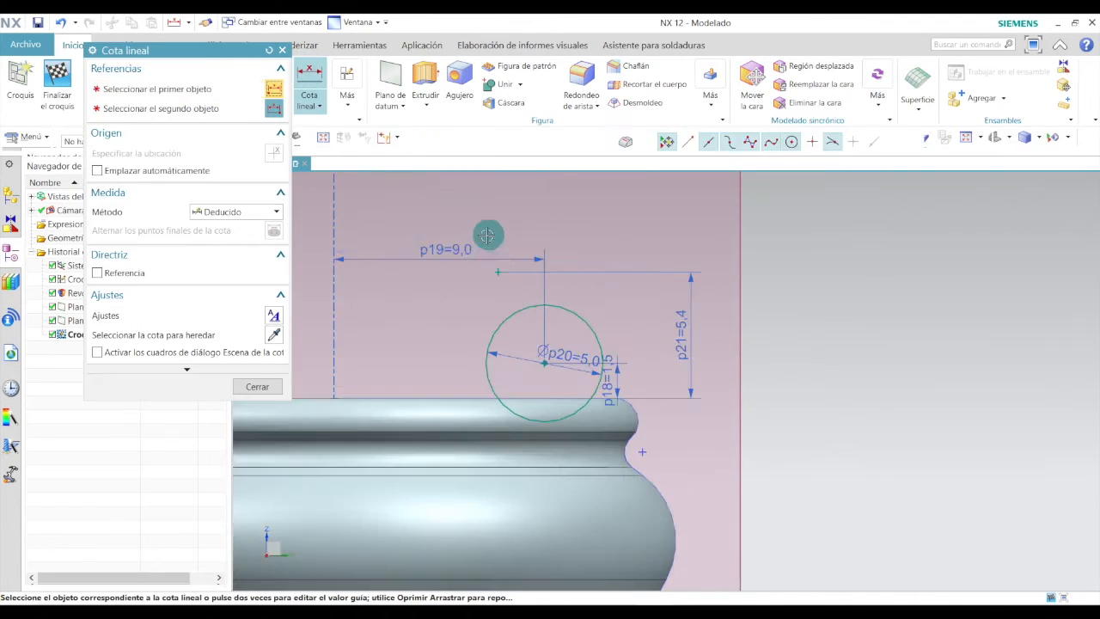
pyautogui.click(495, 263)
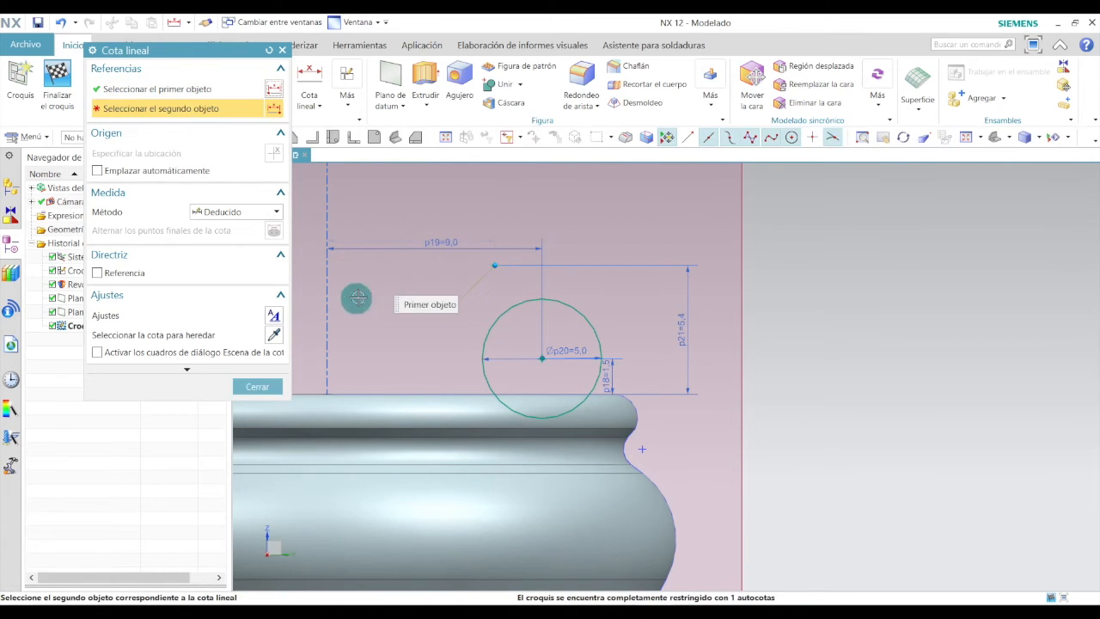
pyautogui.scroll(-3, 362, 311)
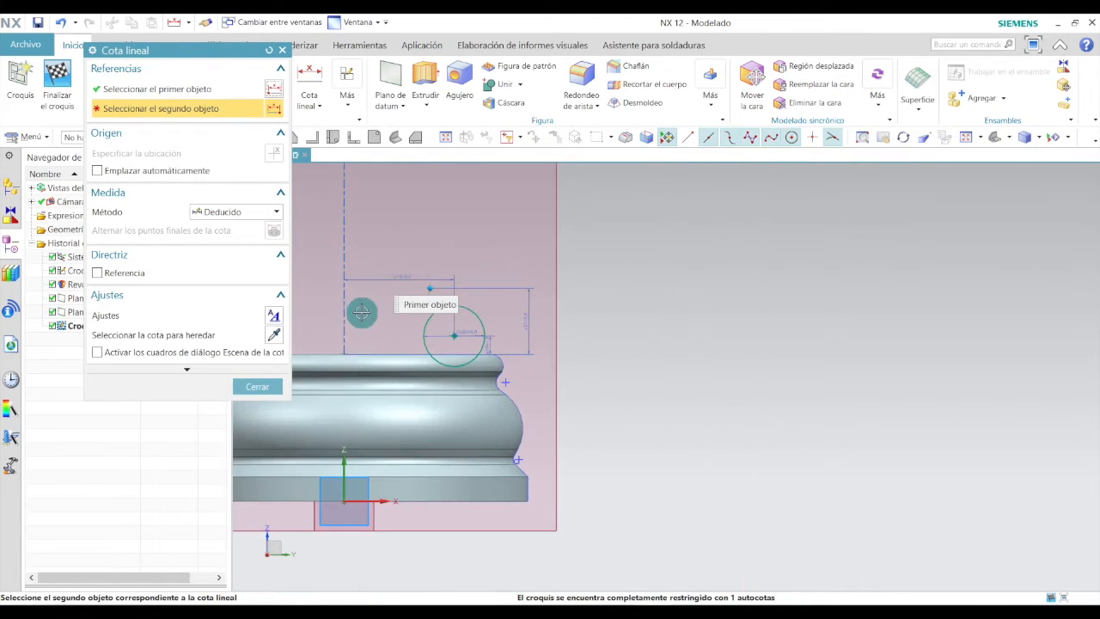
pyautogui.click(342, 501)
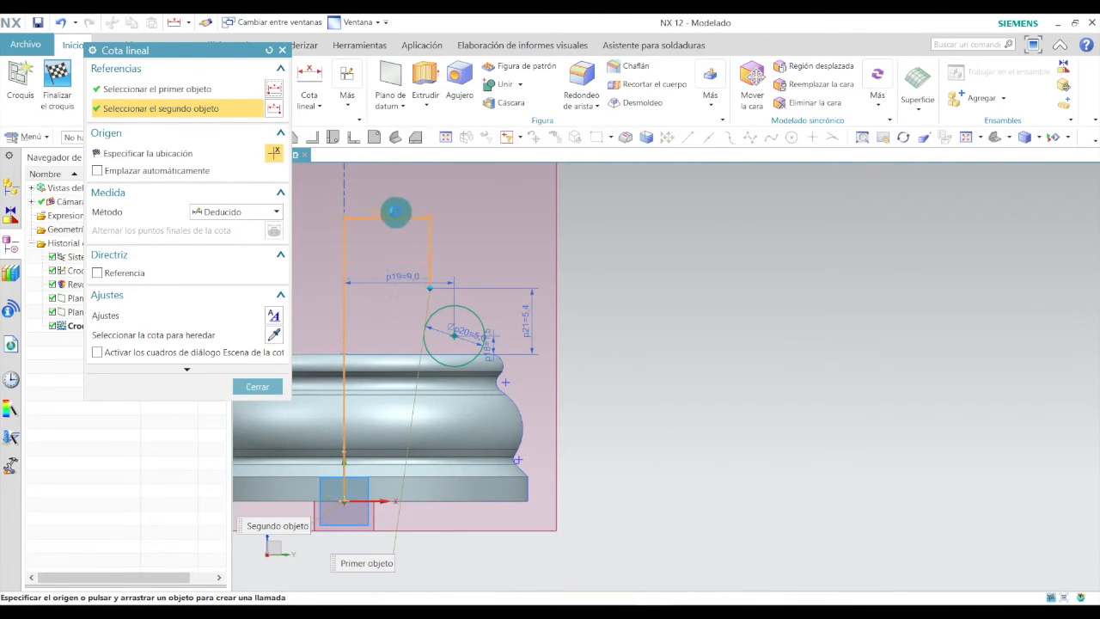
pyautogui.click(398, 232)
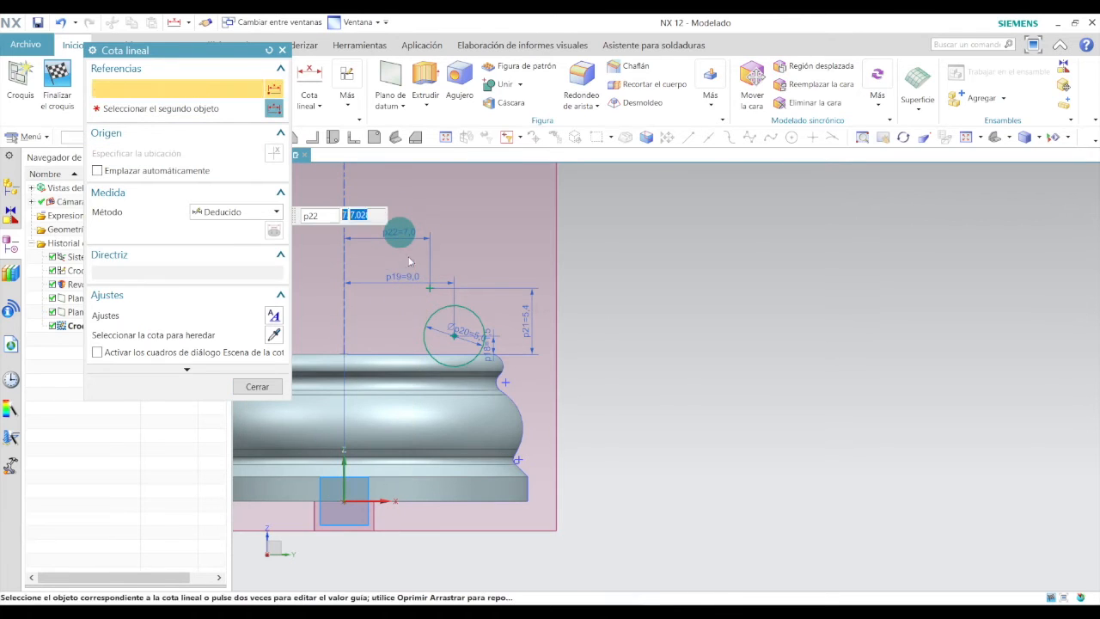
pyautogui.scroll(1, 409, 246)
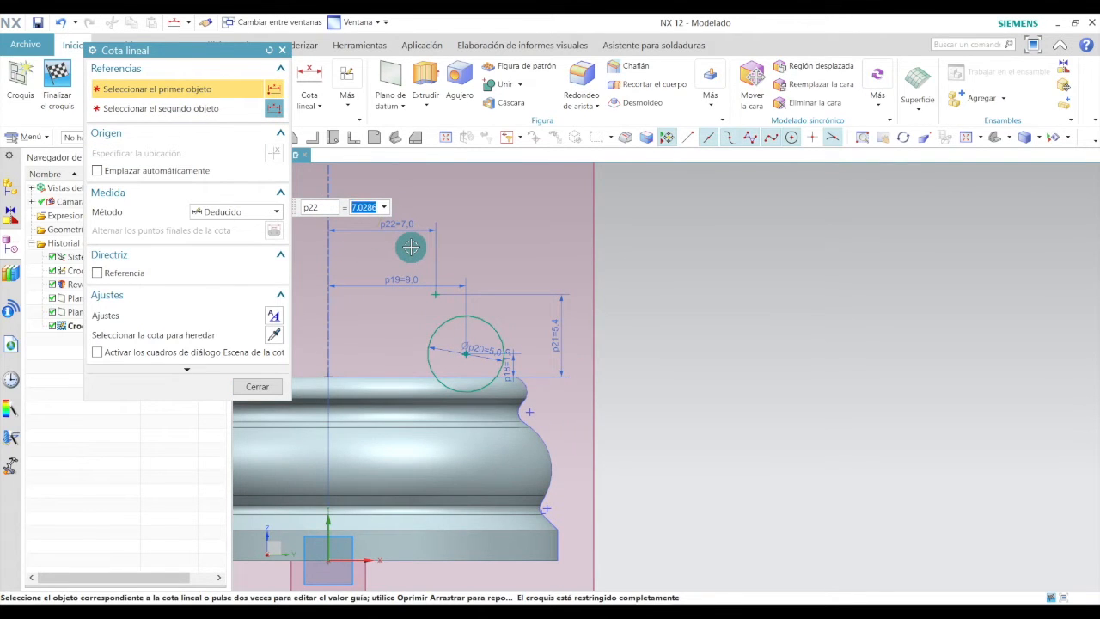
pyautogui.write('7.5')
pyautogui.press('Return')
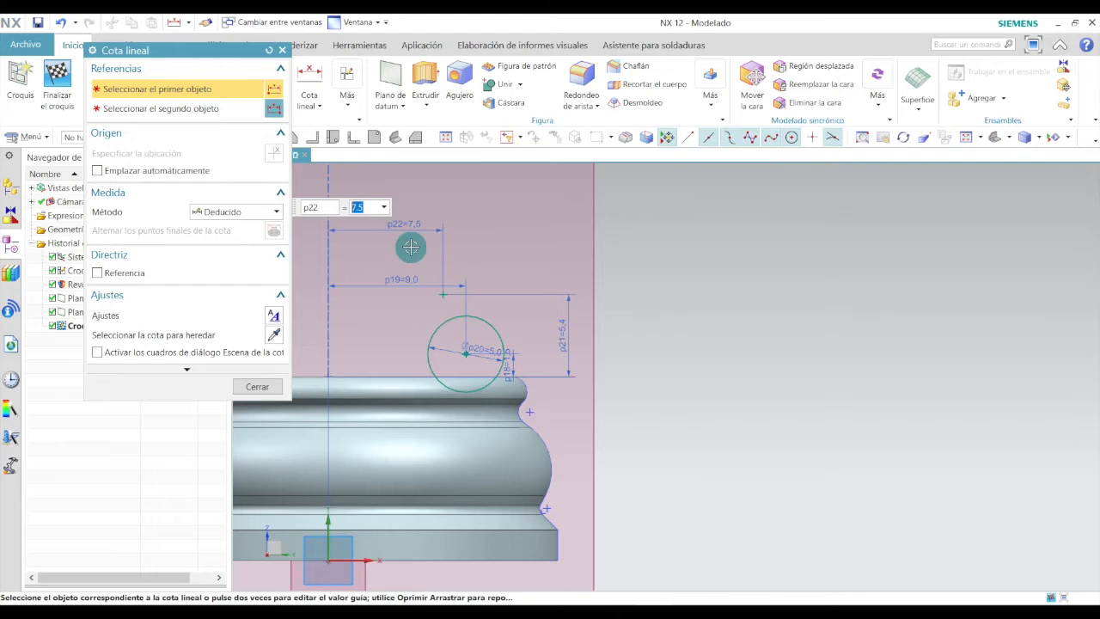
pyautogui.click(257, 385)
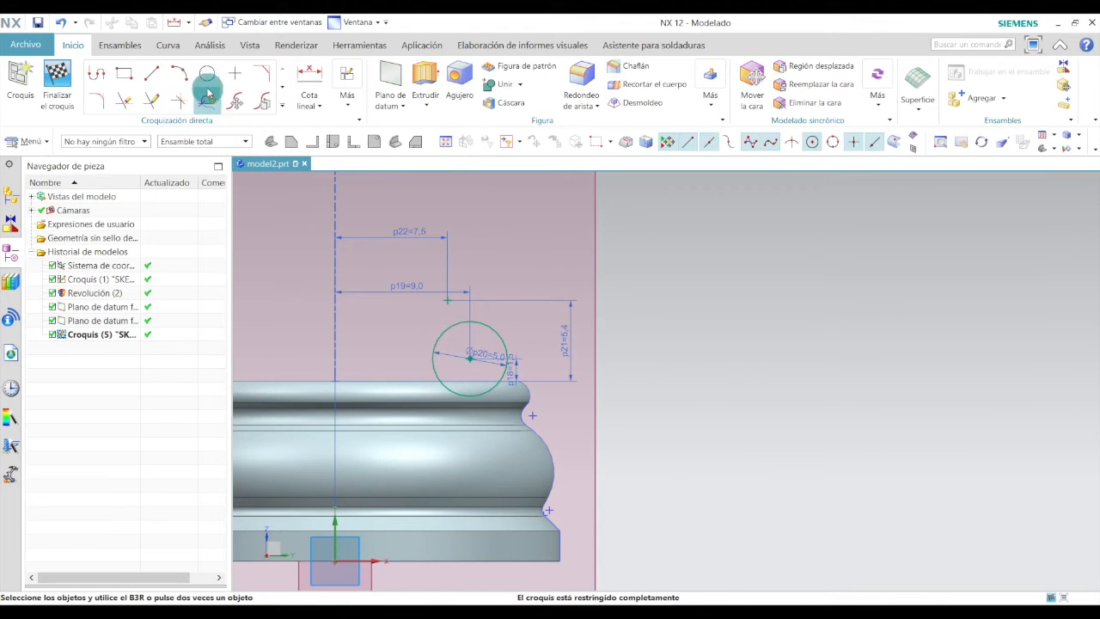
# Draw a circle centred on the new point and set its diameter to 3 mm.
pyautogui.click(207, 79)
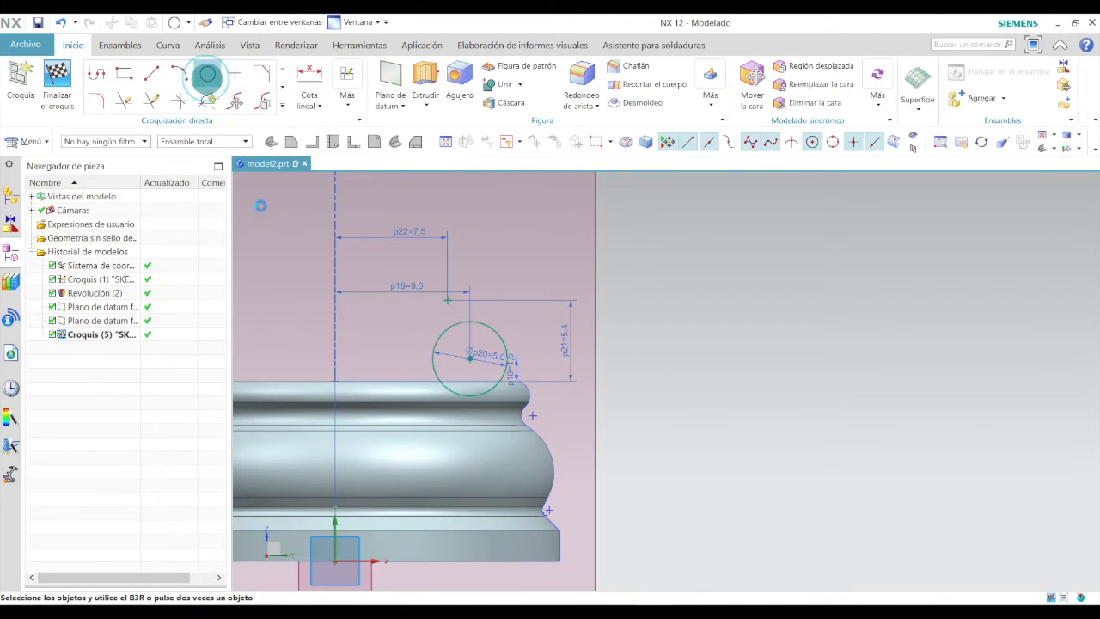
pyautogui.click(445, 300)
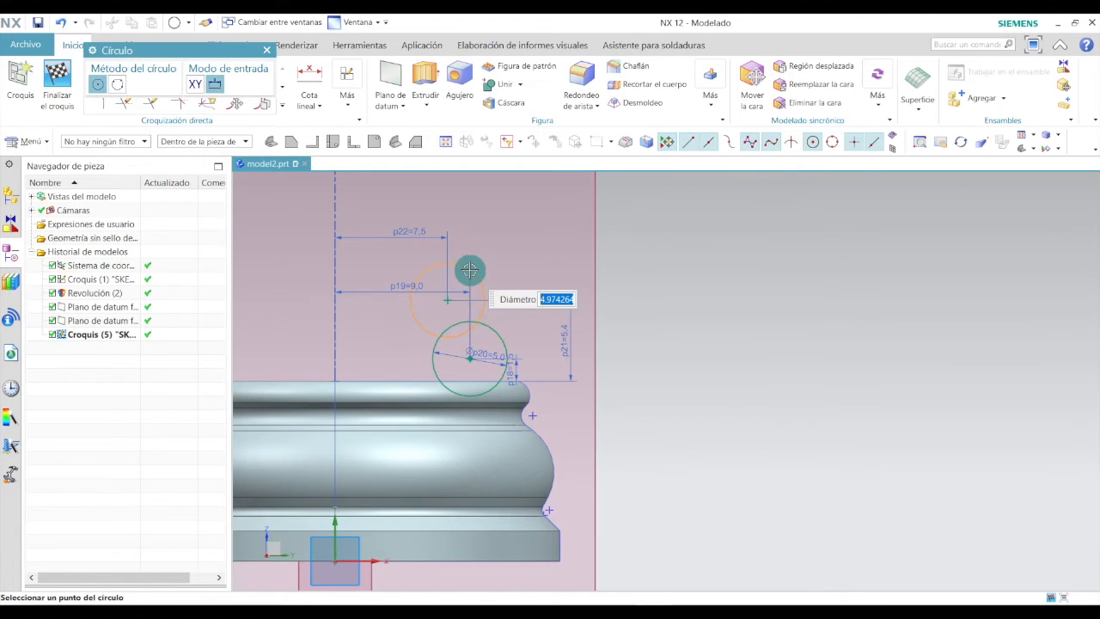
pyautogui.scroll(5, 468, 270)
pyautogui.press('Escape')
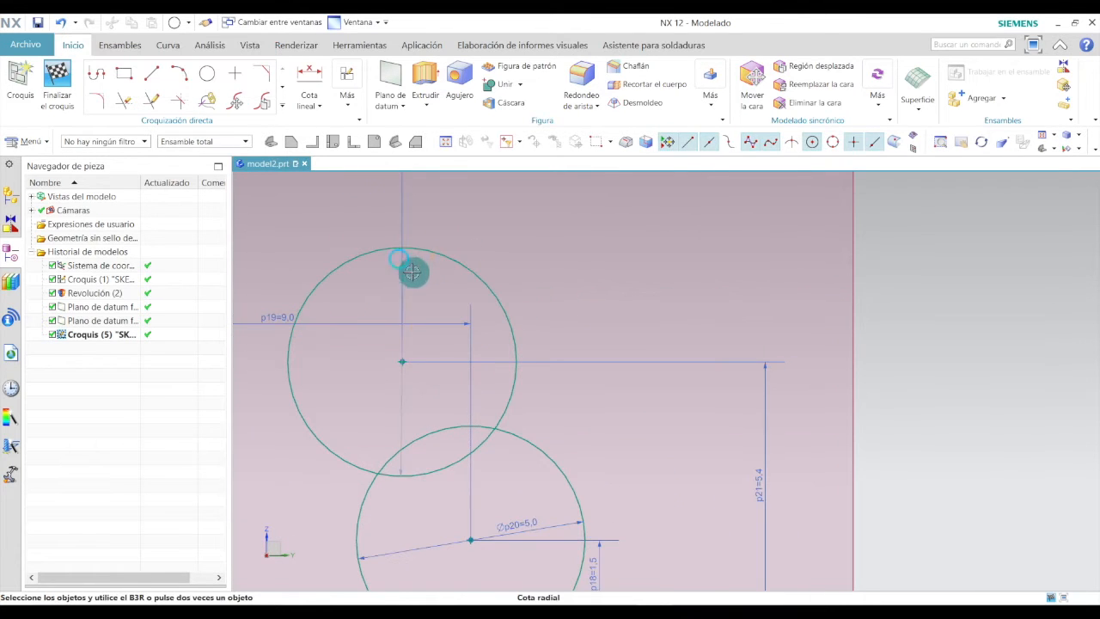
pyautogui.doubleClick(431, 291)
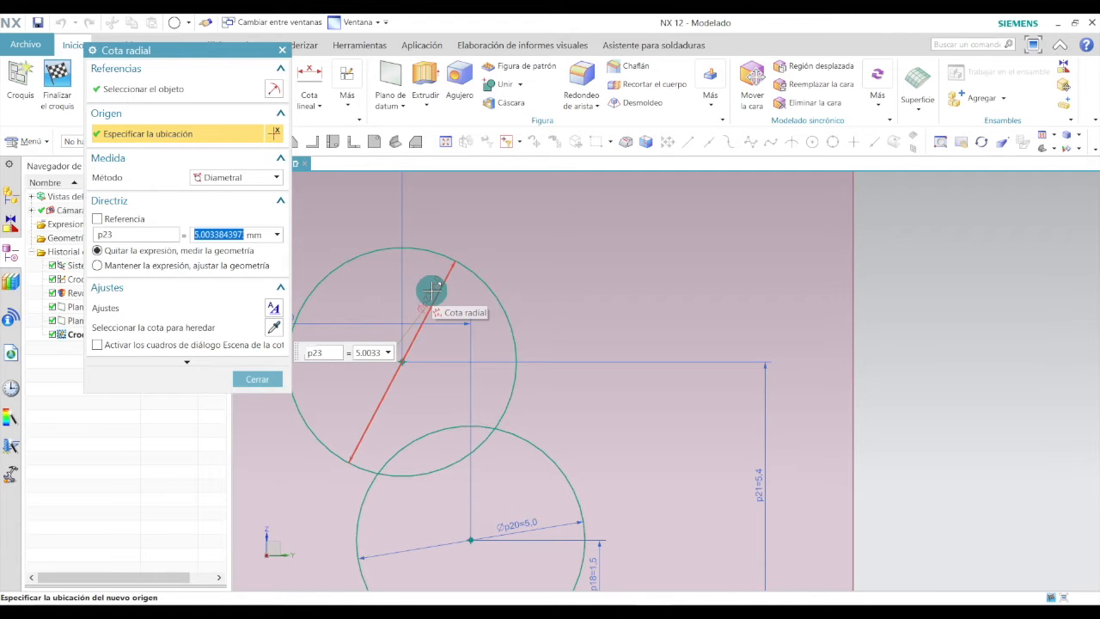
pyautogui.press('Return')
pyautogui.click(275, 379)
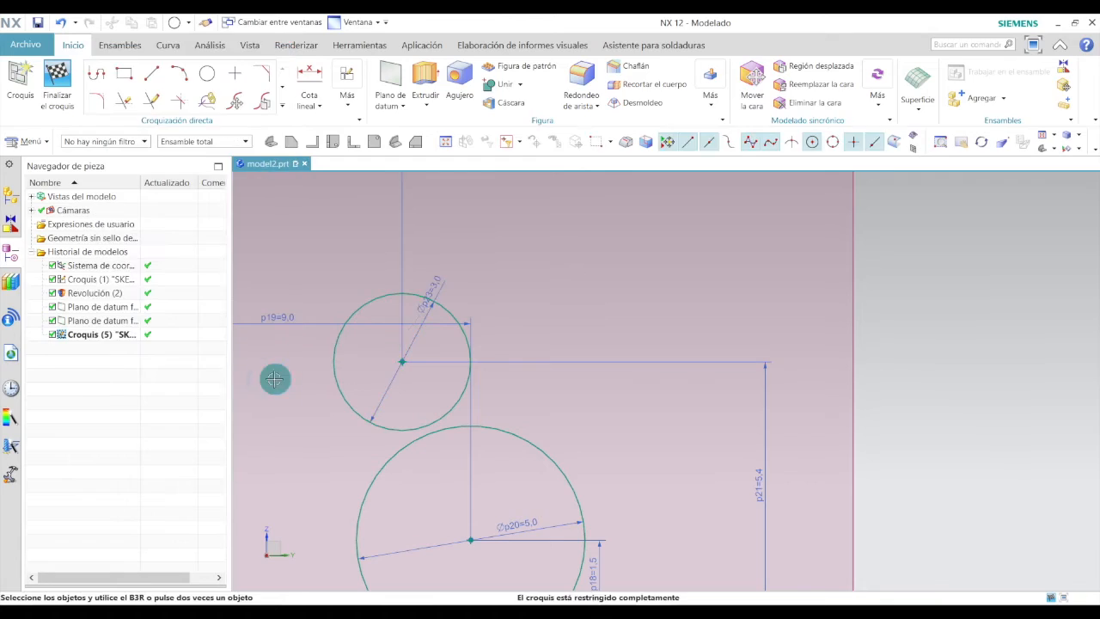
# Consult the reference drawing and place another sketch point high above the base, right of the axis.
pyautogui.hotkey('alt', 'Tab')
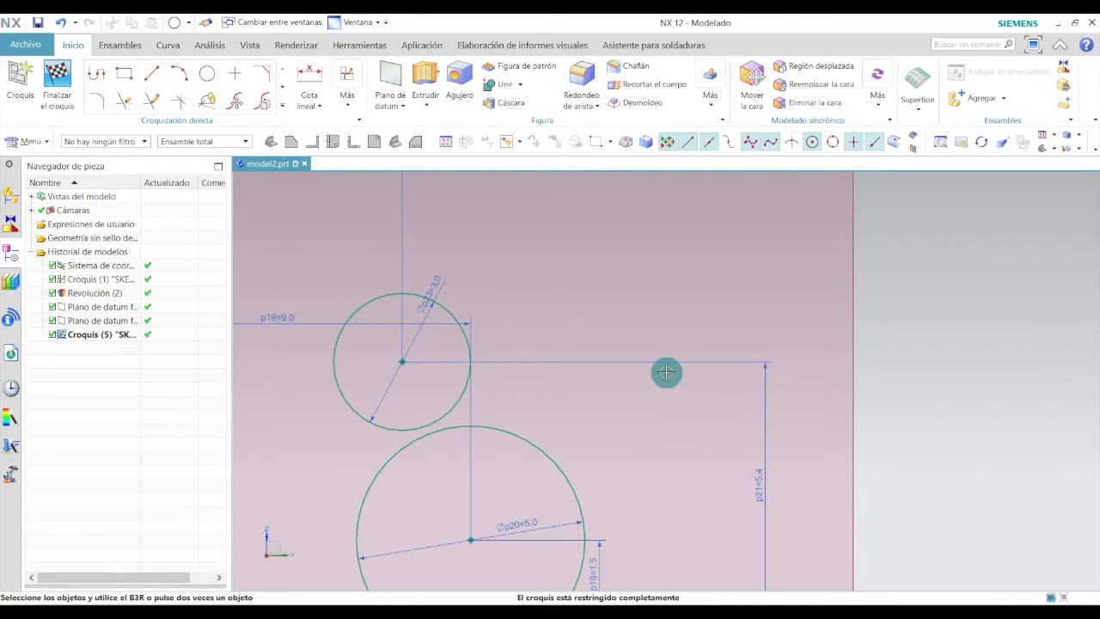
pyautogui.scroll(-6, 666, 371)
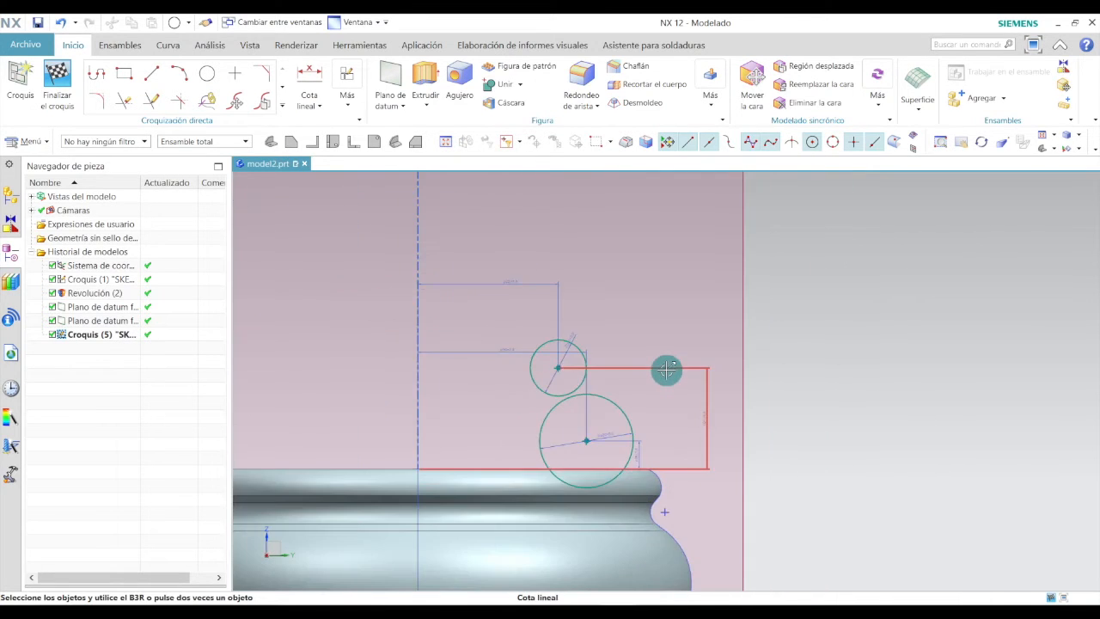
pyautogui.click(234, 73)
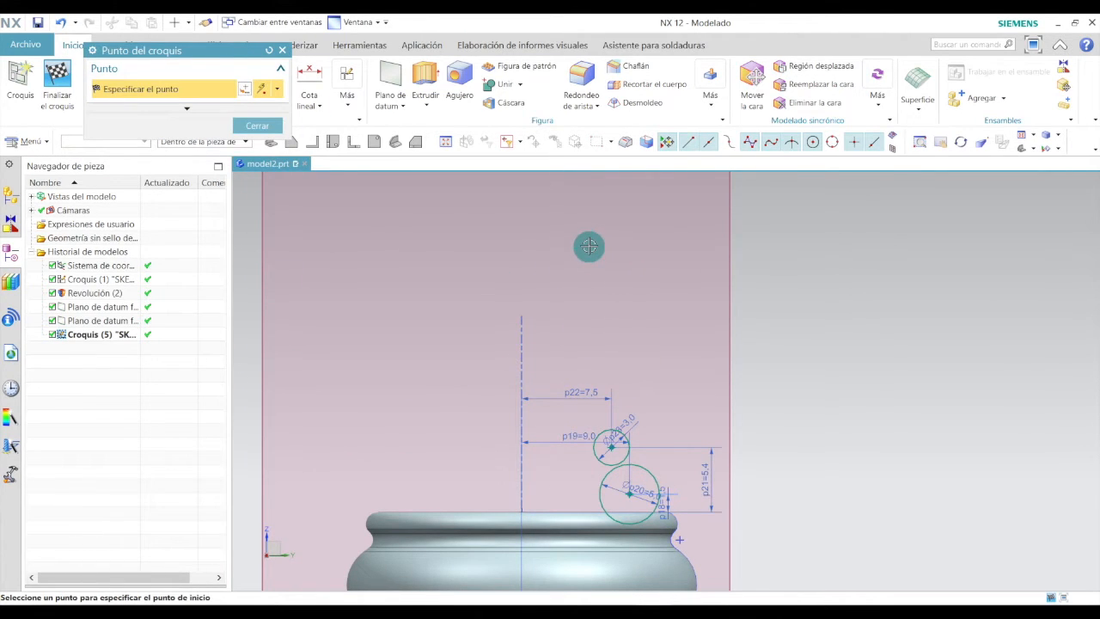
pyautogui.scroll(-2, 531, 331)
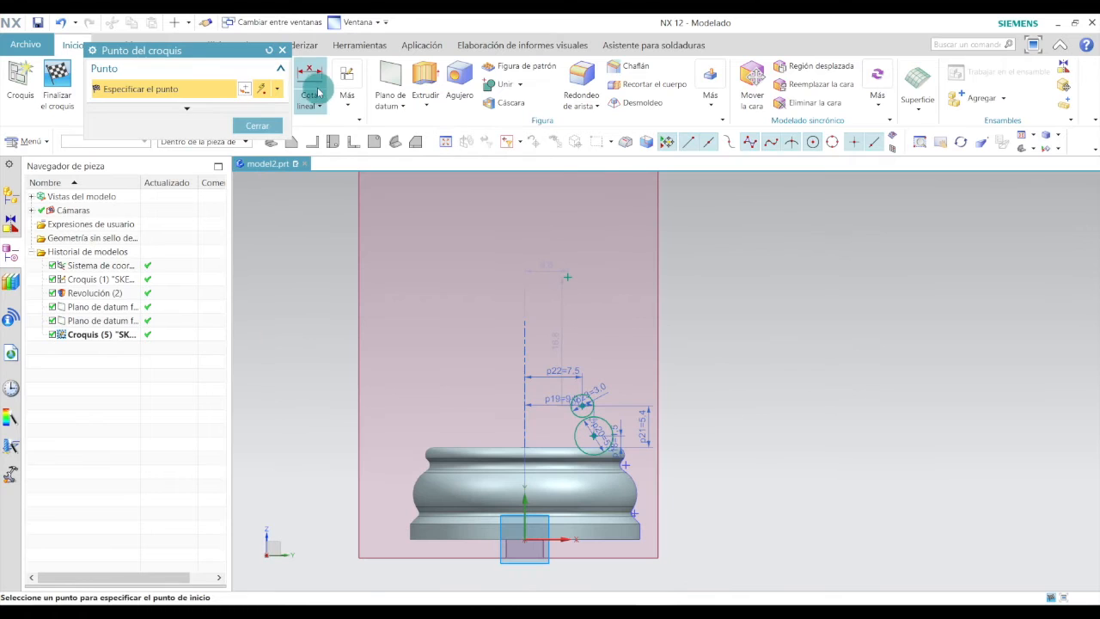
# Dimension the high point's height above the base origin as 35 mm.
pyautogui.click(311, 99)
pyautogui.click(336, 152)
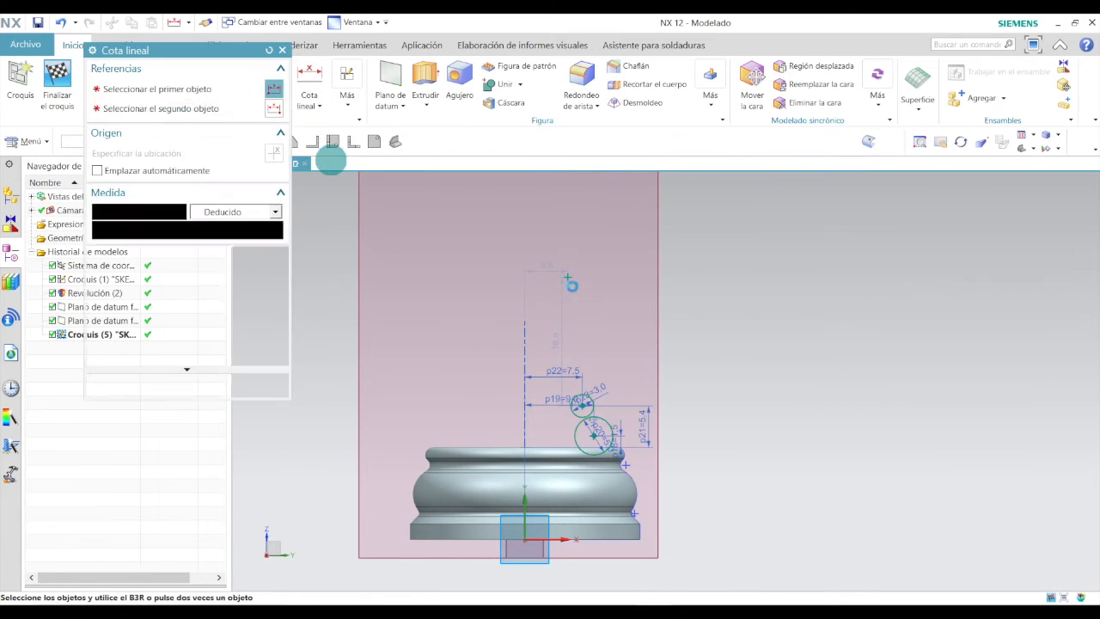
pyautogui.click(565, 270)
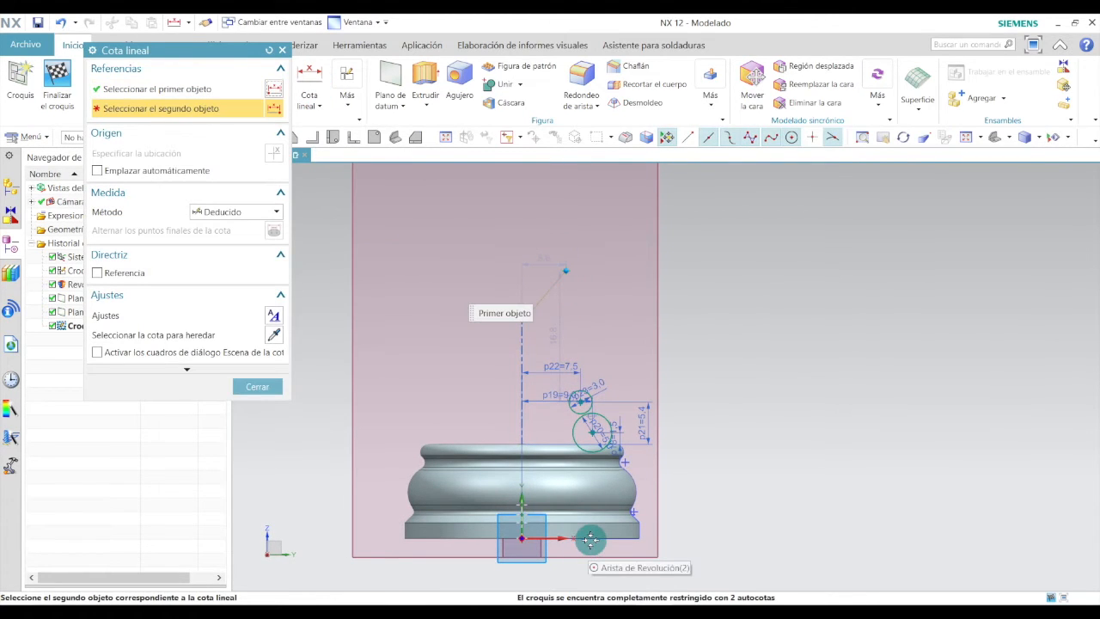
pyautogui.click(589, 537)
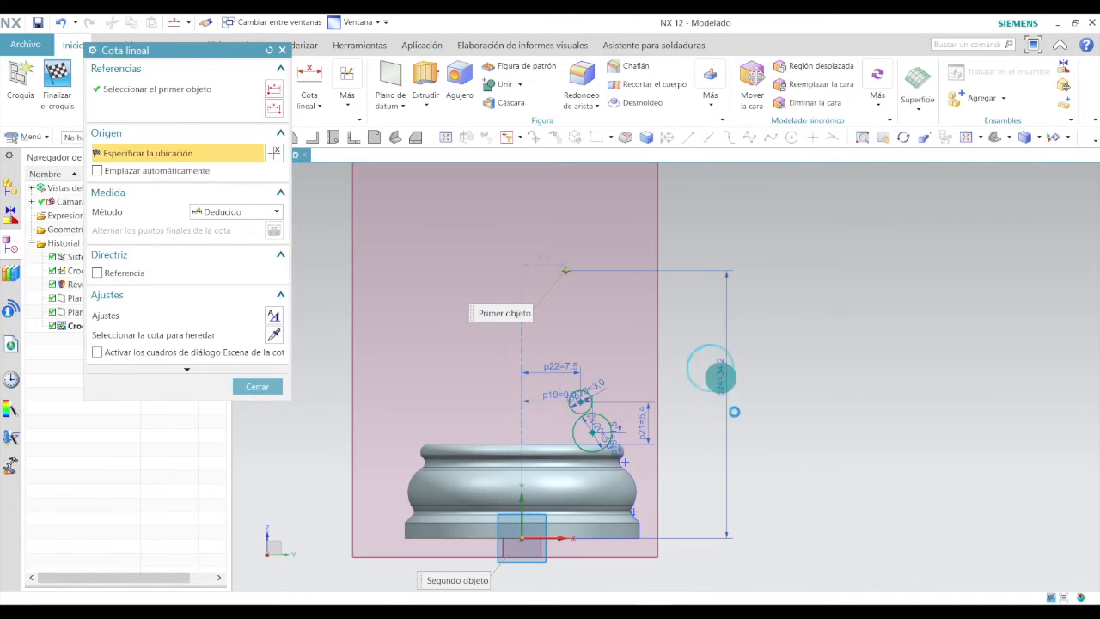
pyautogui.click(720, 376)
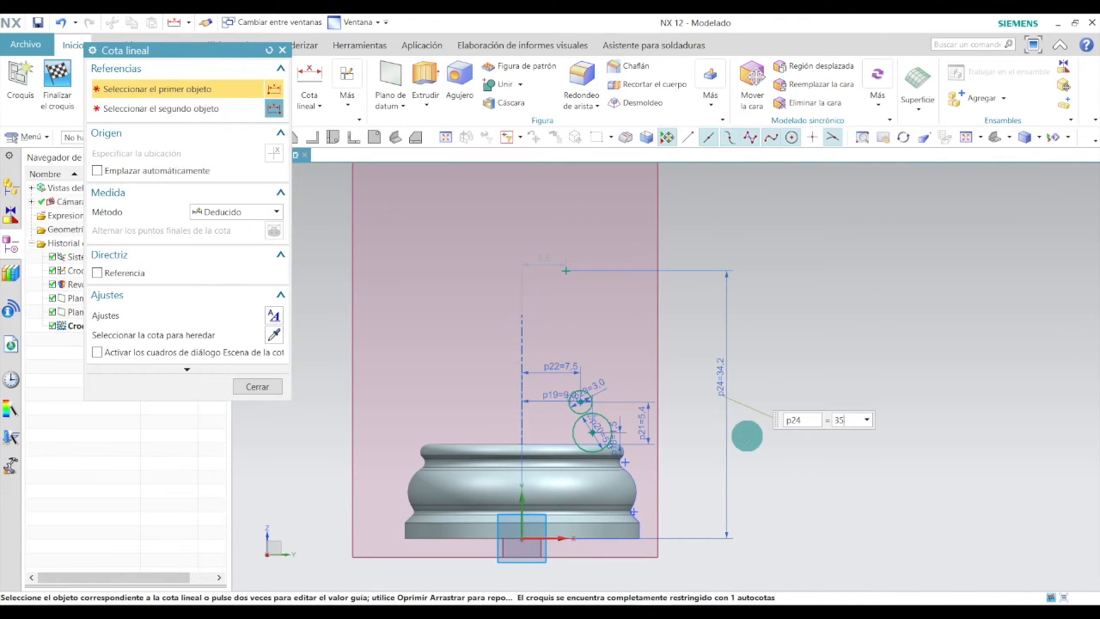
pyautogui.click(246, 386)
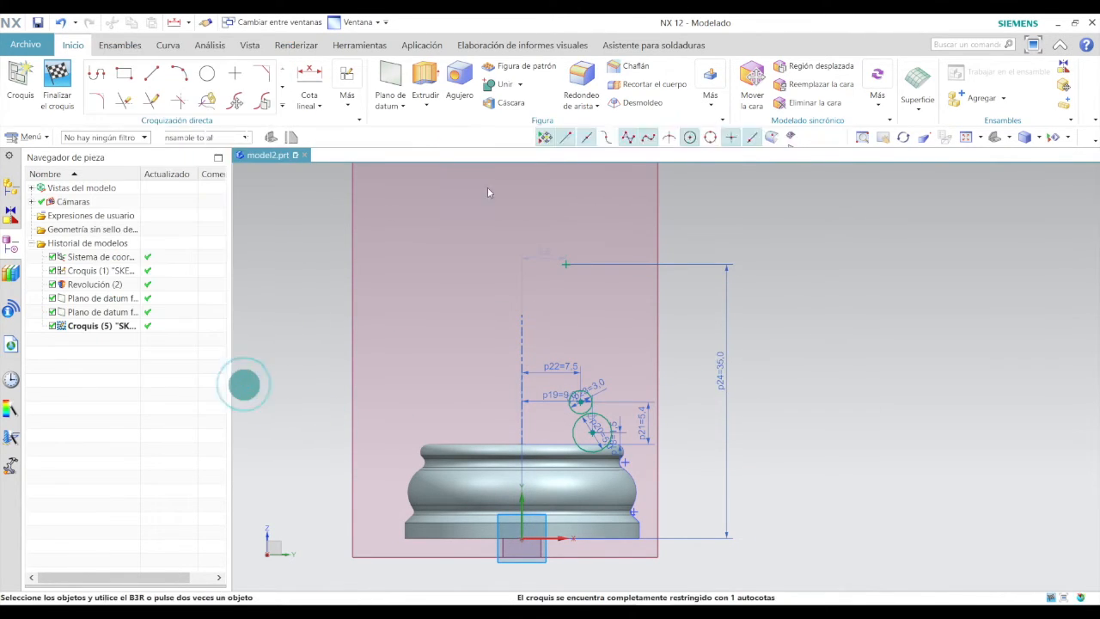
# Dimension the high point's horizontal distance from the axis and set it to 35 mm.
pyautogui.click(308, 86)
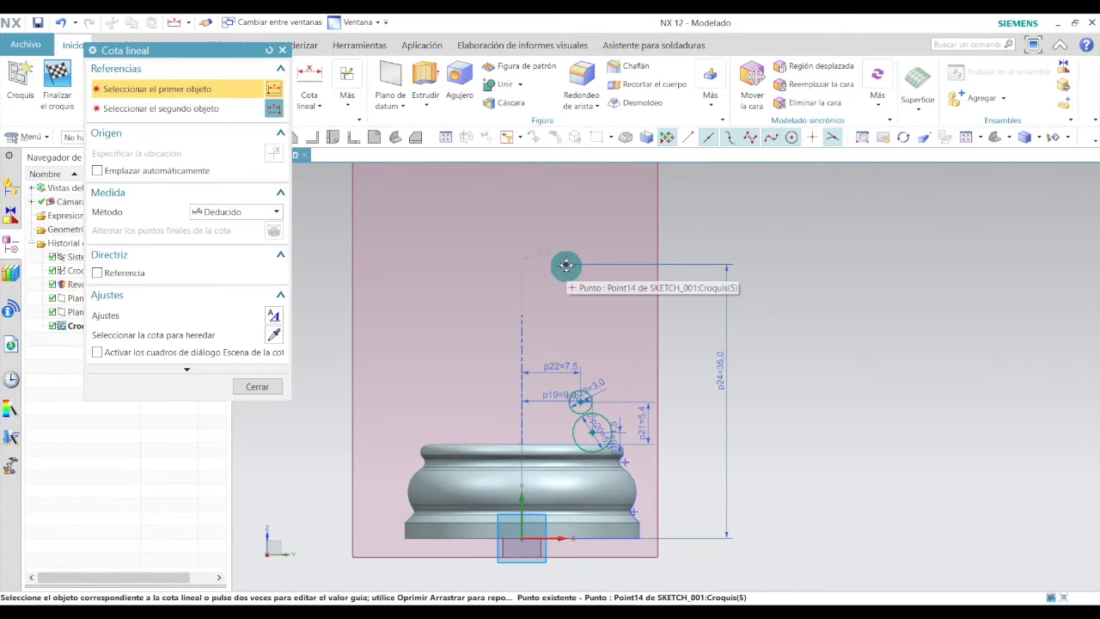
pyautogui.click(565, 266)
pyautogui.click(522, 538)
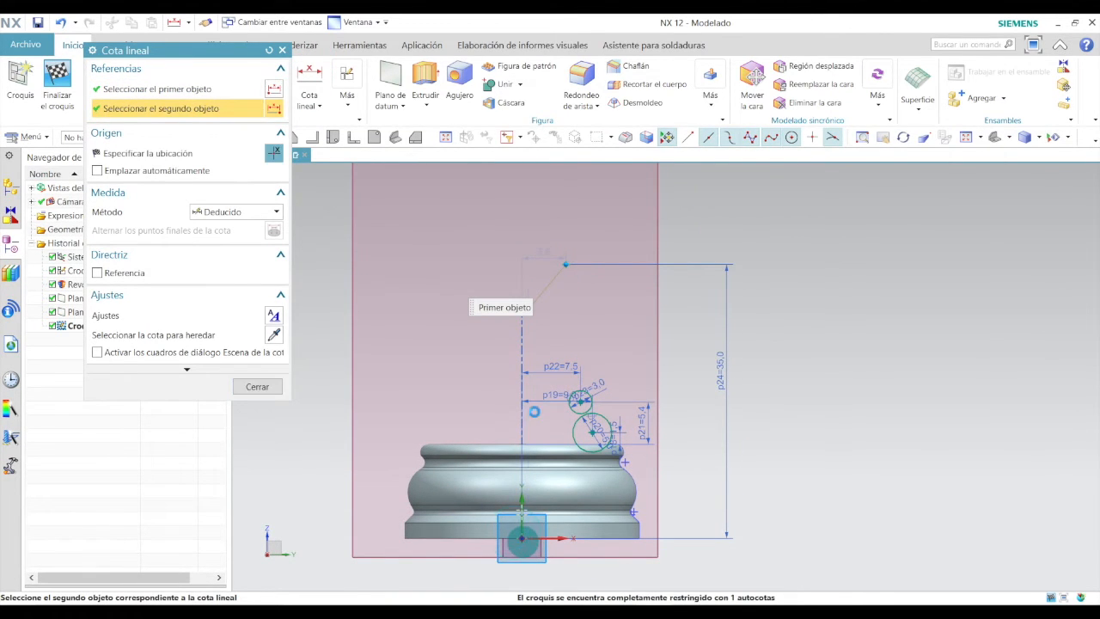
pyautogui.click(557, 238)
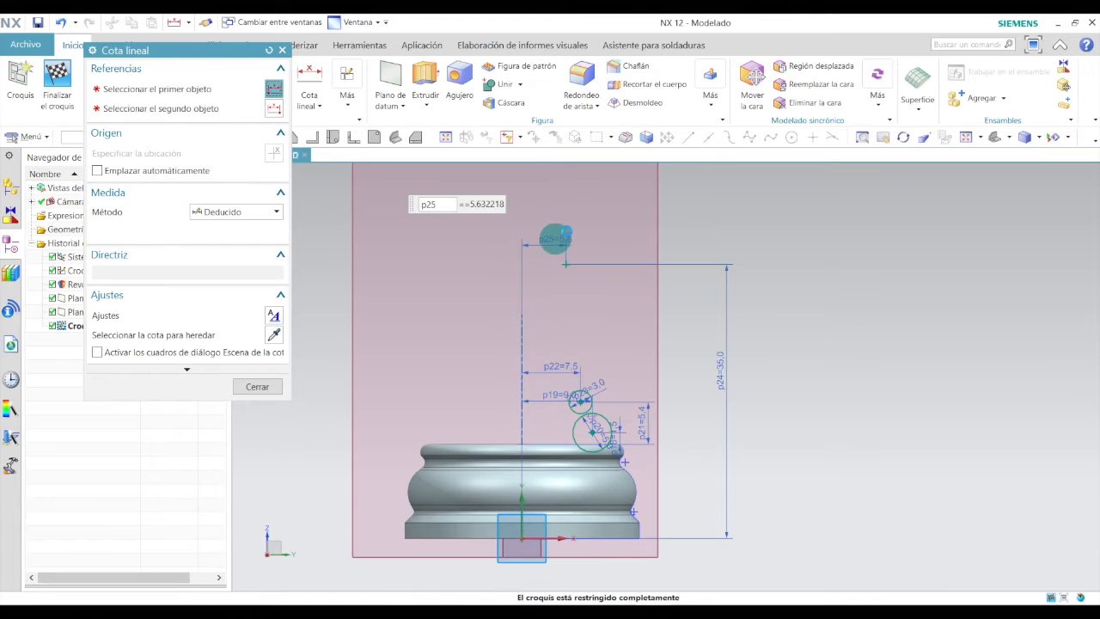
pyautogui.scroll(4, 556, 238)
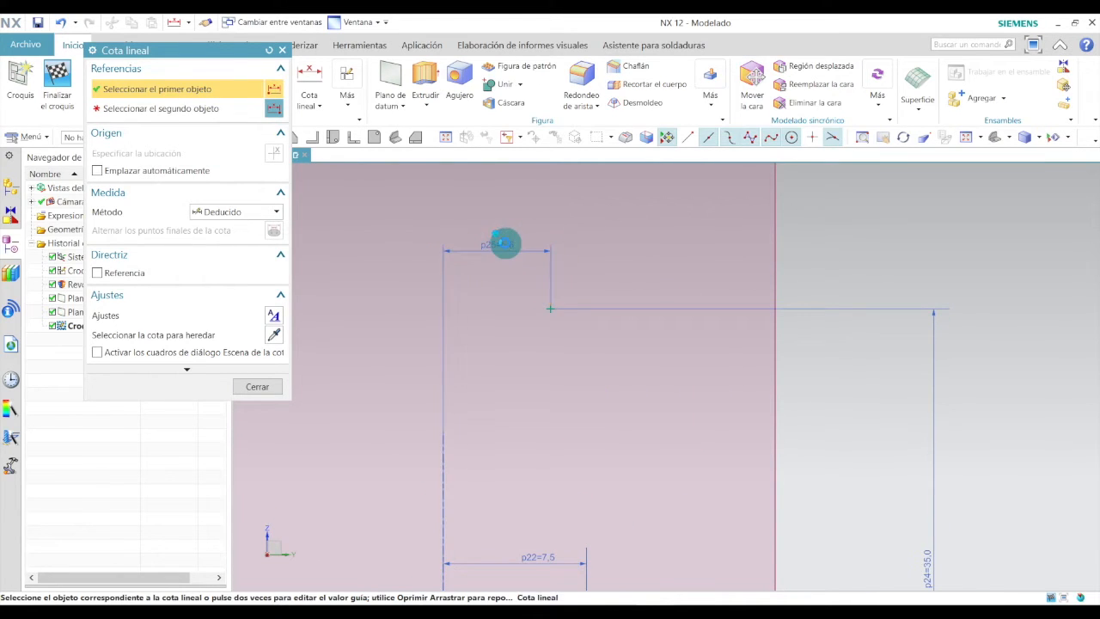
pyautogui.doubleClick(502, 244)
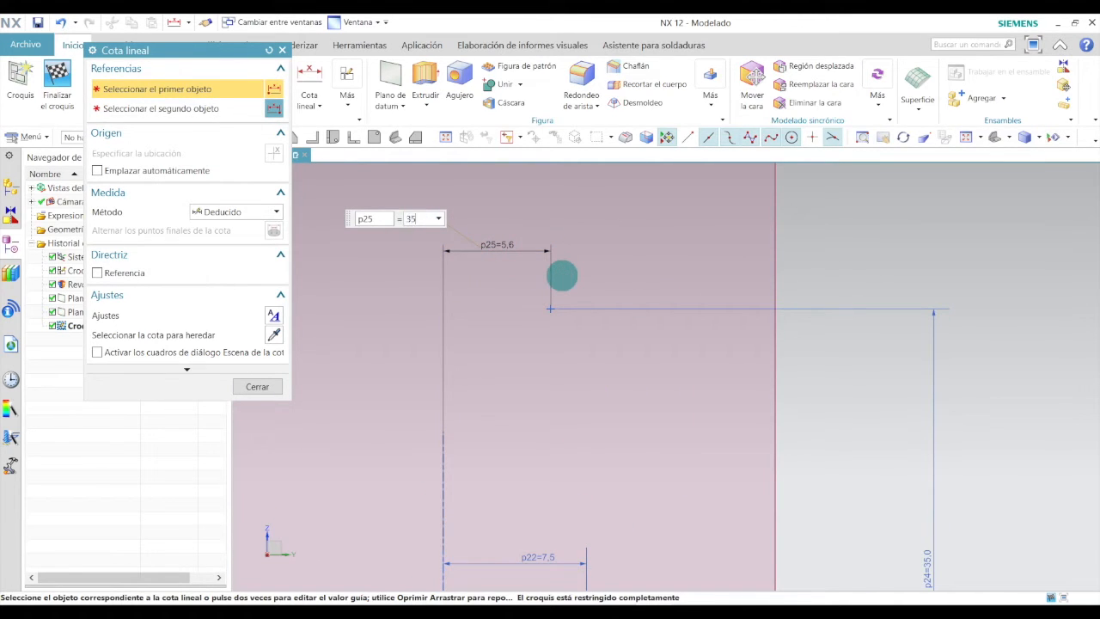
pyautogui.press('Return')
pyautogui.click(283, 386)
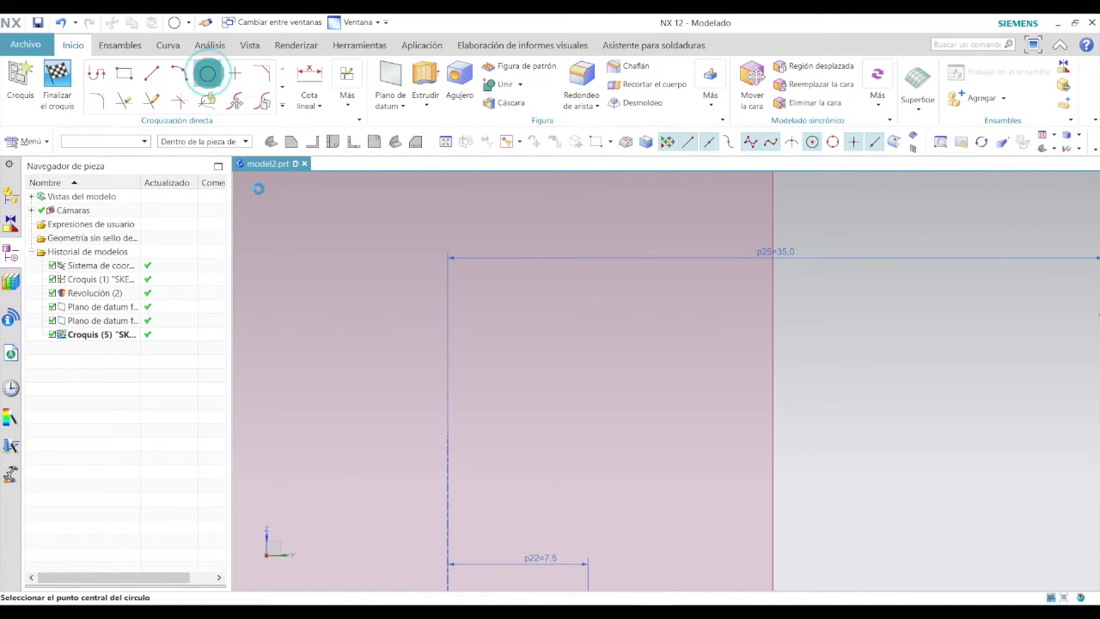
# Draw a circle centred on the high point and set its diameter to 63 mm.
pyautogui.click(208, 75)
pyautogui.scroll(-5, 430, 363)
pyautogui.scroll(2, 610, 353)
pyautogui.click(617, 345)
pyautogui.click(656, 299)
pyautogui.press('Escape')
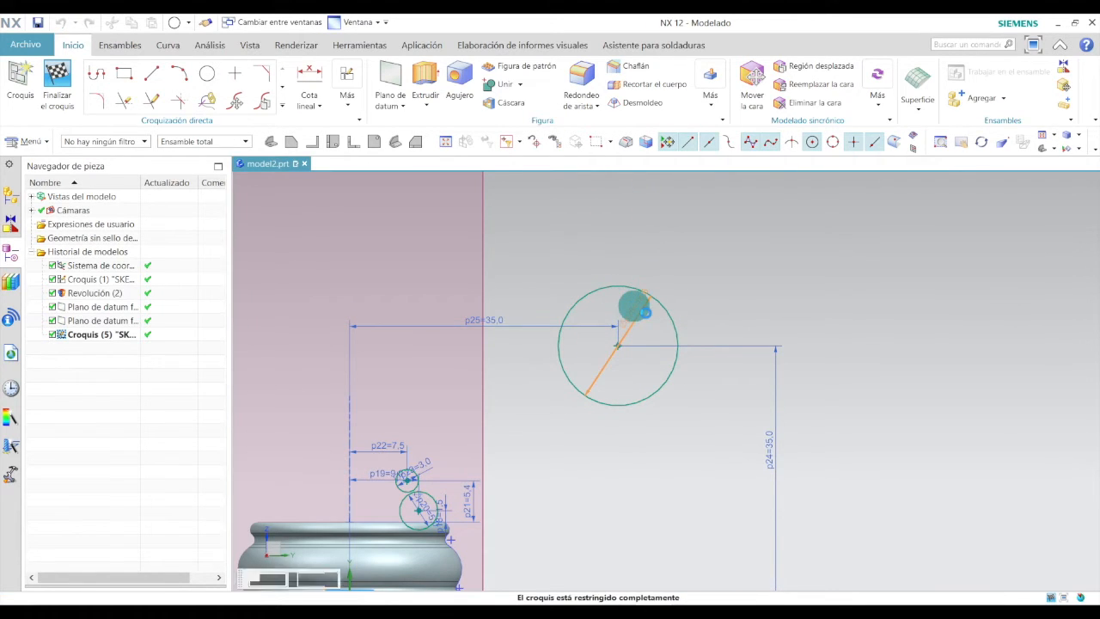
pyautogui.click(633, 304)
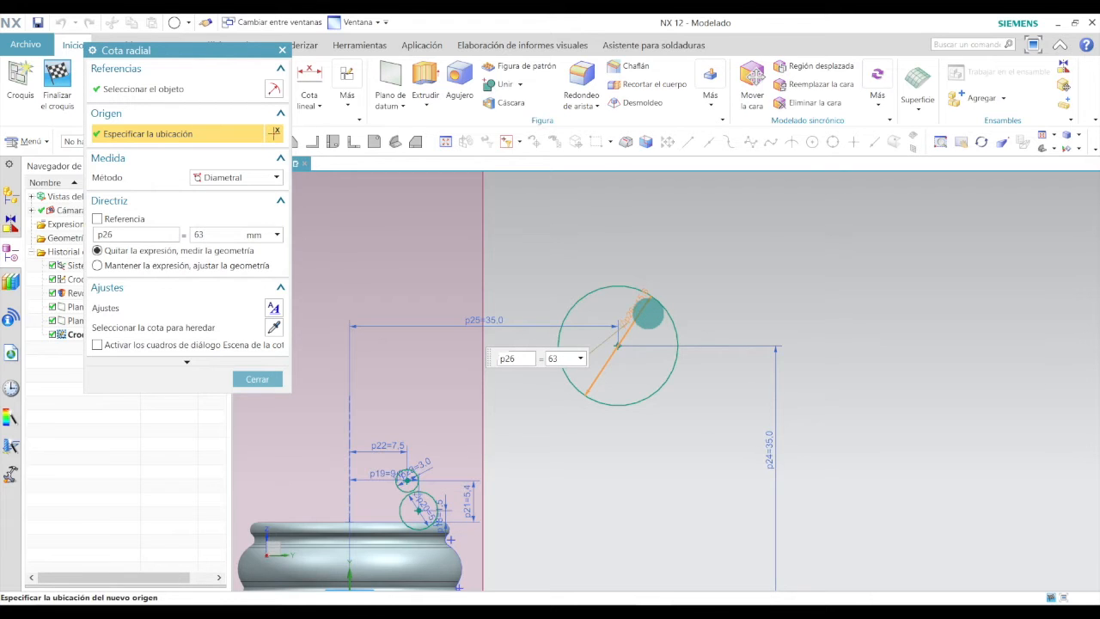
pyautogui.press('Return')
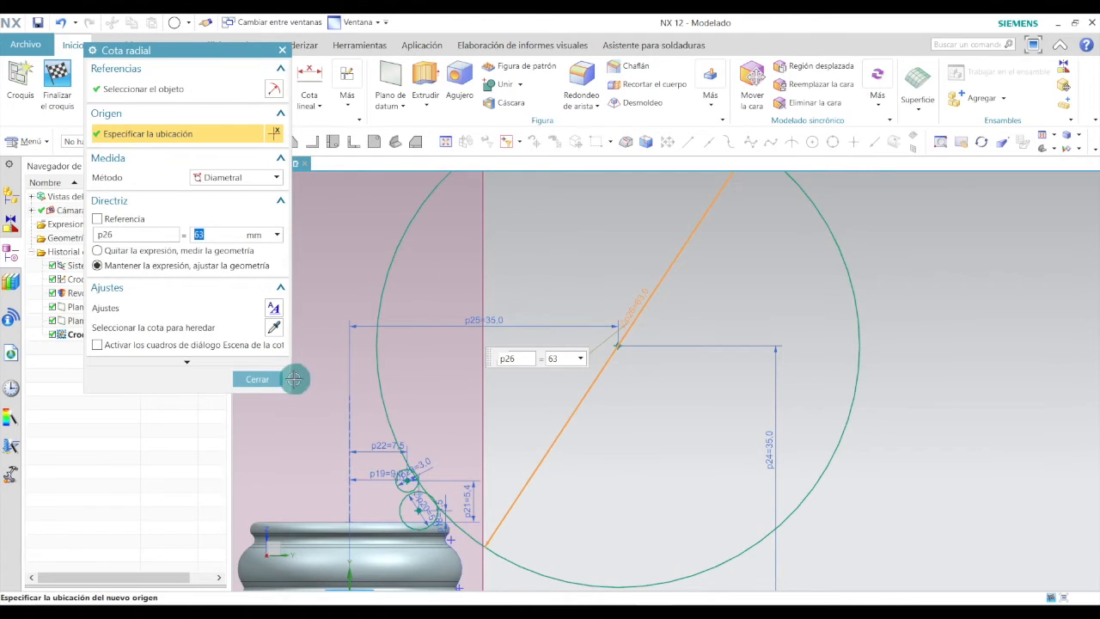
pyautogui.click(272, 379)
# Switch to the reference drawing to review the upper column dimensions.
pyautogui.hotkey('alt', 'Tab')
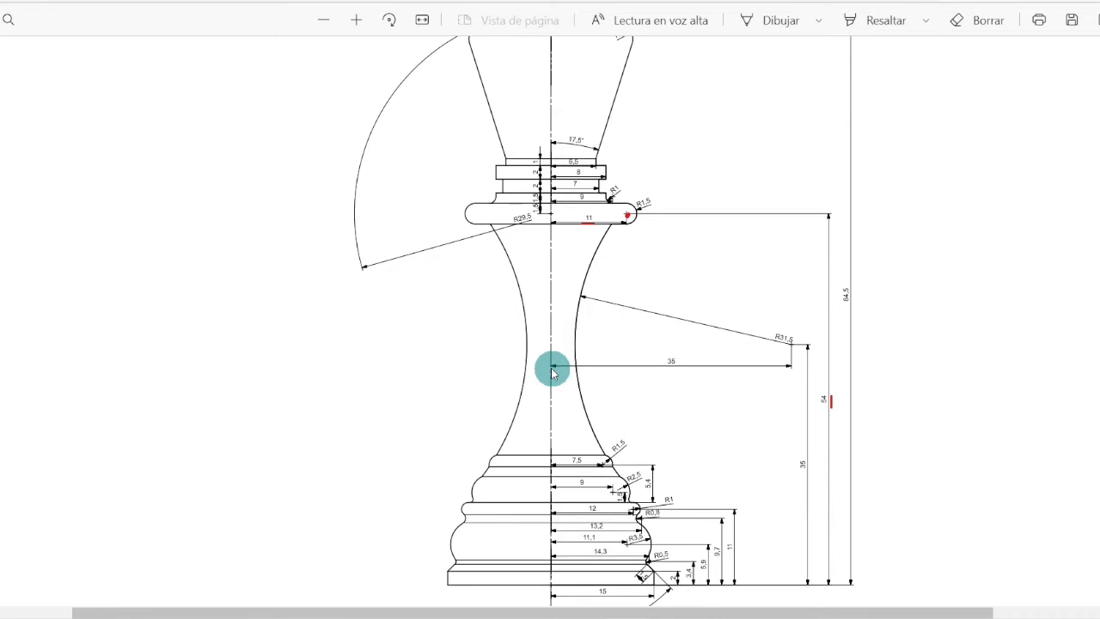
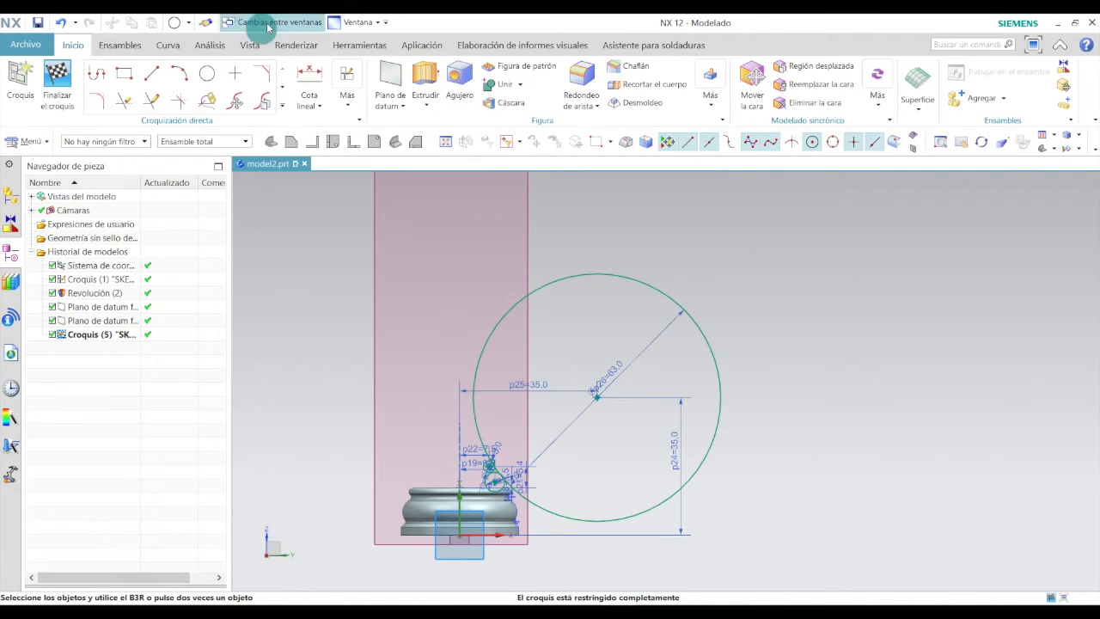
# Place a sketch point above the large circle and dimension its height above the base origin as 54 mm.
pyautogui.click(237, 79)
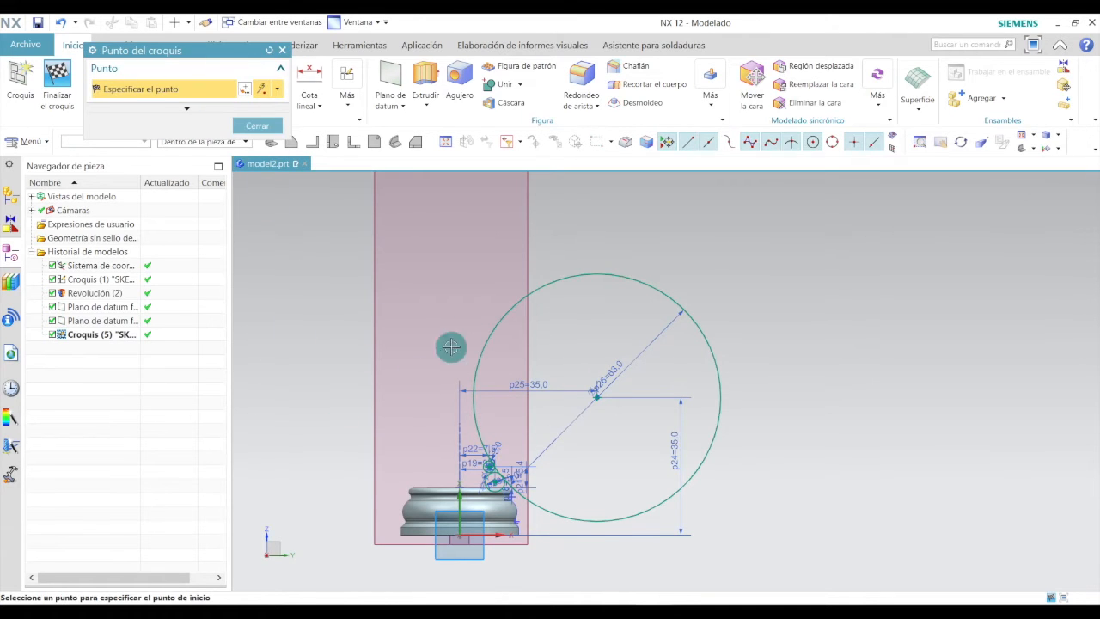
pyautogui.click(484, 294)
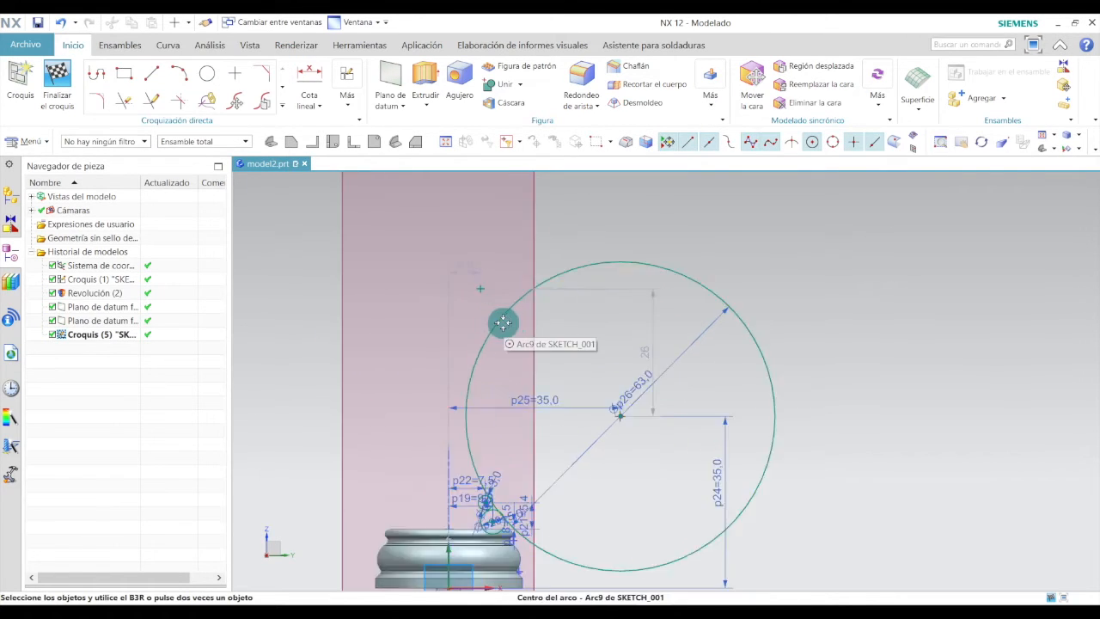
pyautogui.click(311, 74)
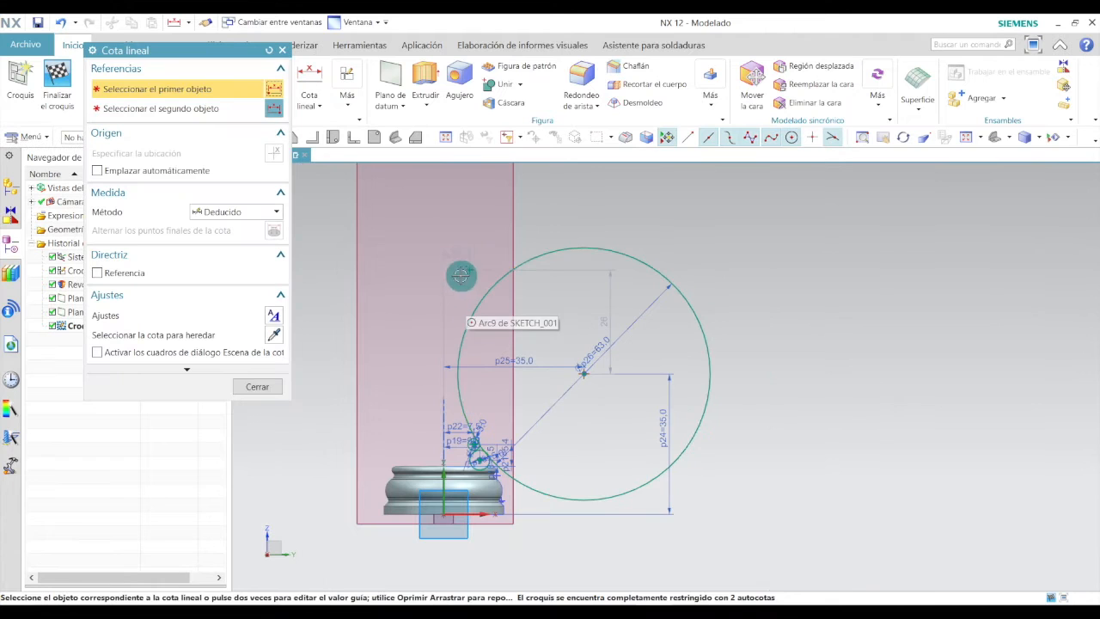
pyautogui.click(469, 269)
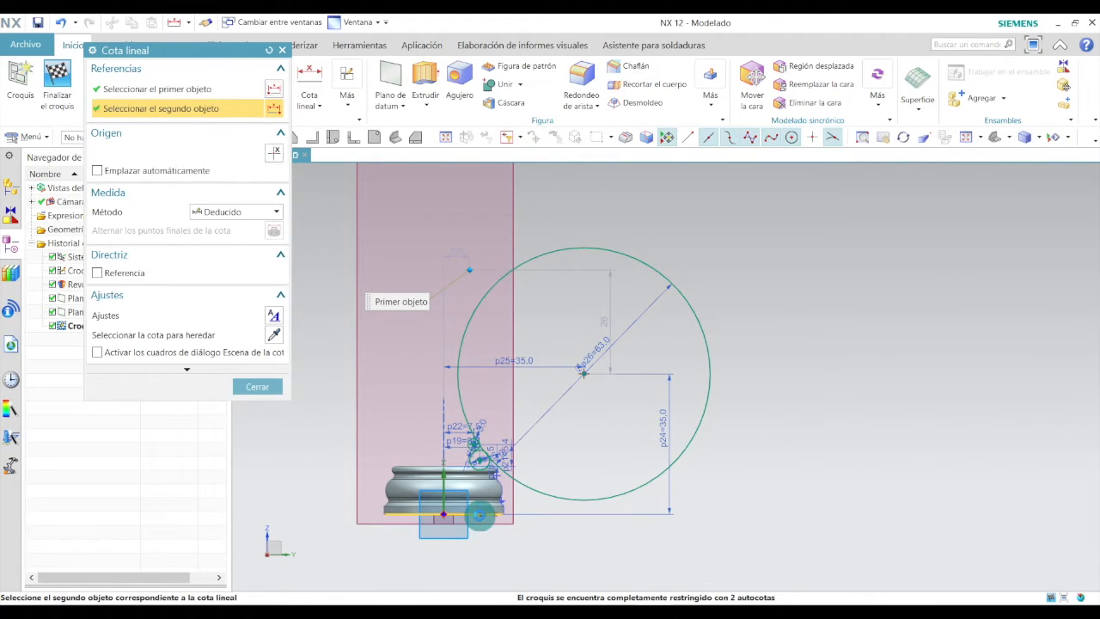
pyautogui.click(479, 513)
pyautogui.click(730, 373)
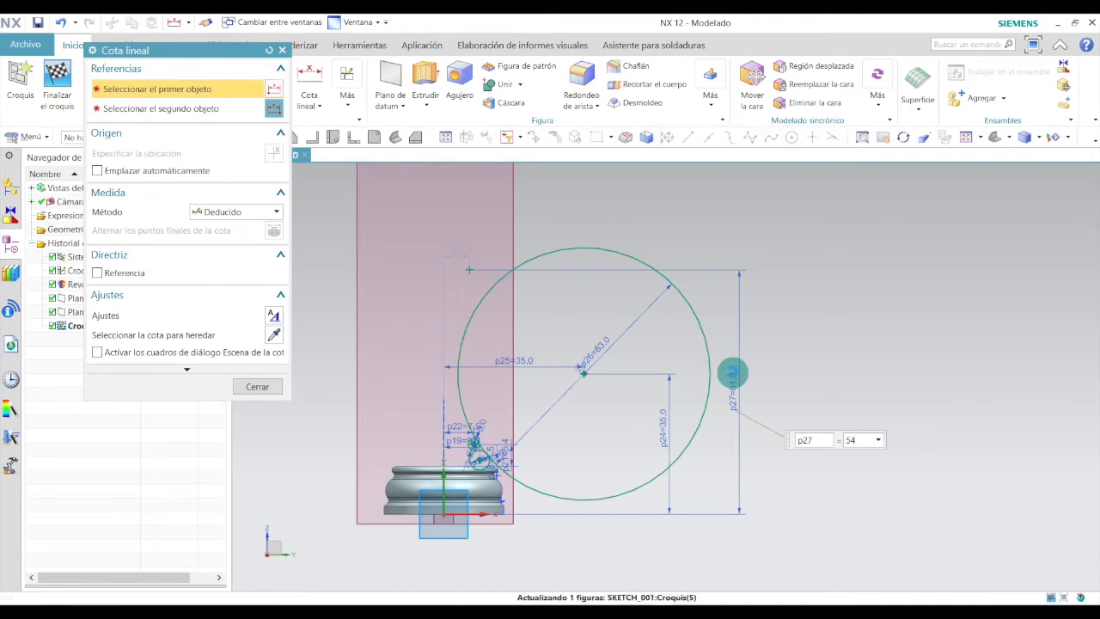
pyautogui.press('Return')
pyautogui.scroll(3, 473, 307)
pyautogui.press('Escape')
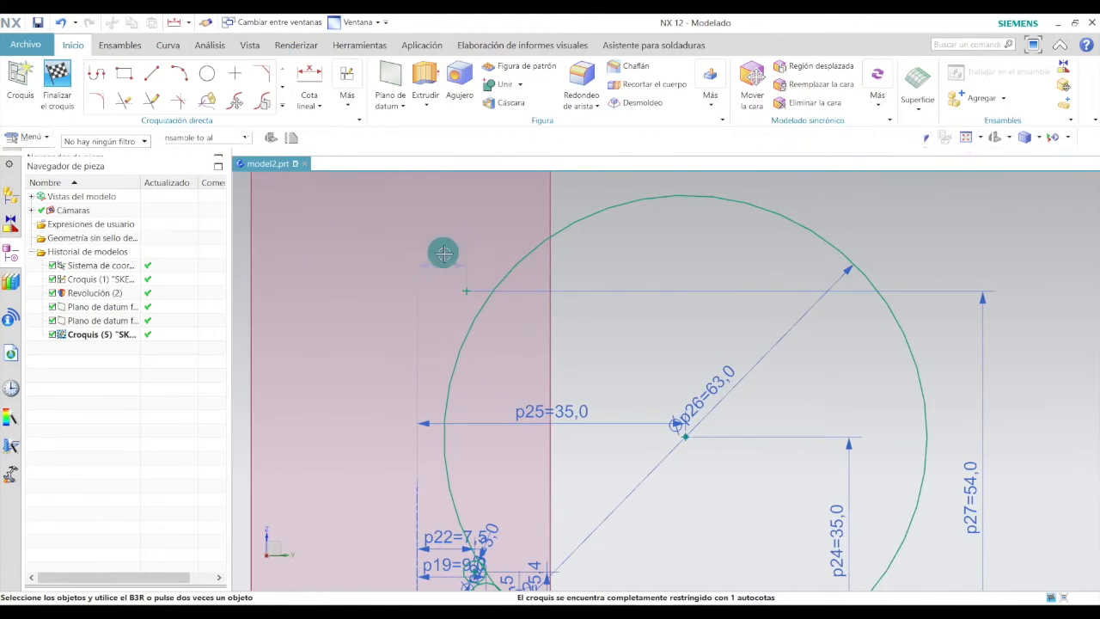
# Set the new point's horizontal distance from the axis to 11 mm.
pyautogui.scroll(3, 448, 240)
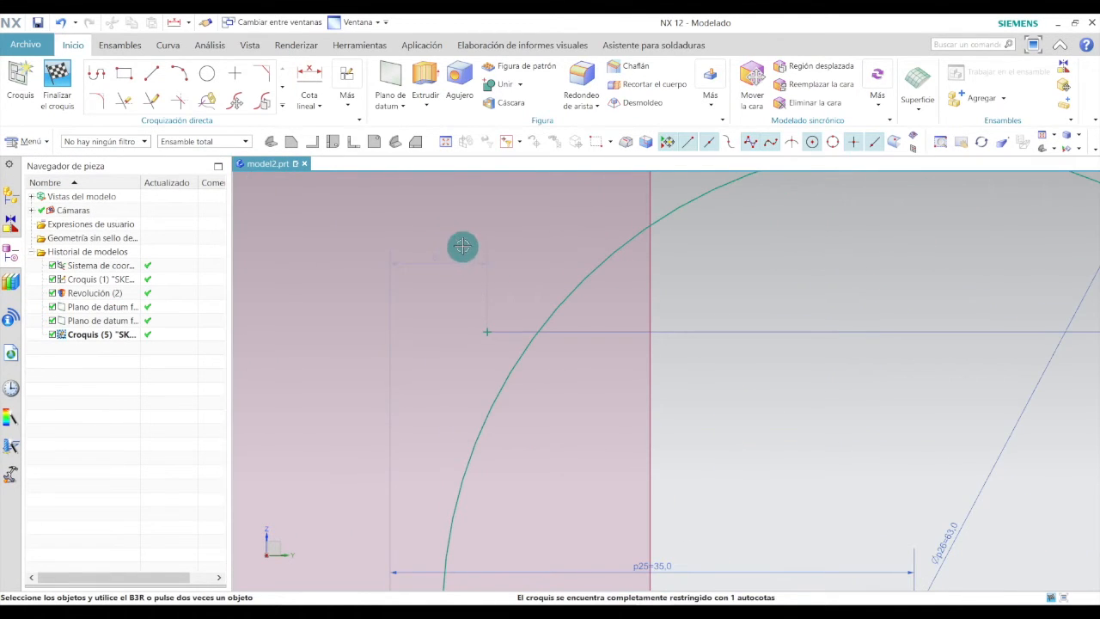
pyautogui.doubleClick(444, 253)
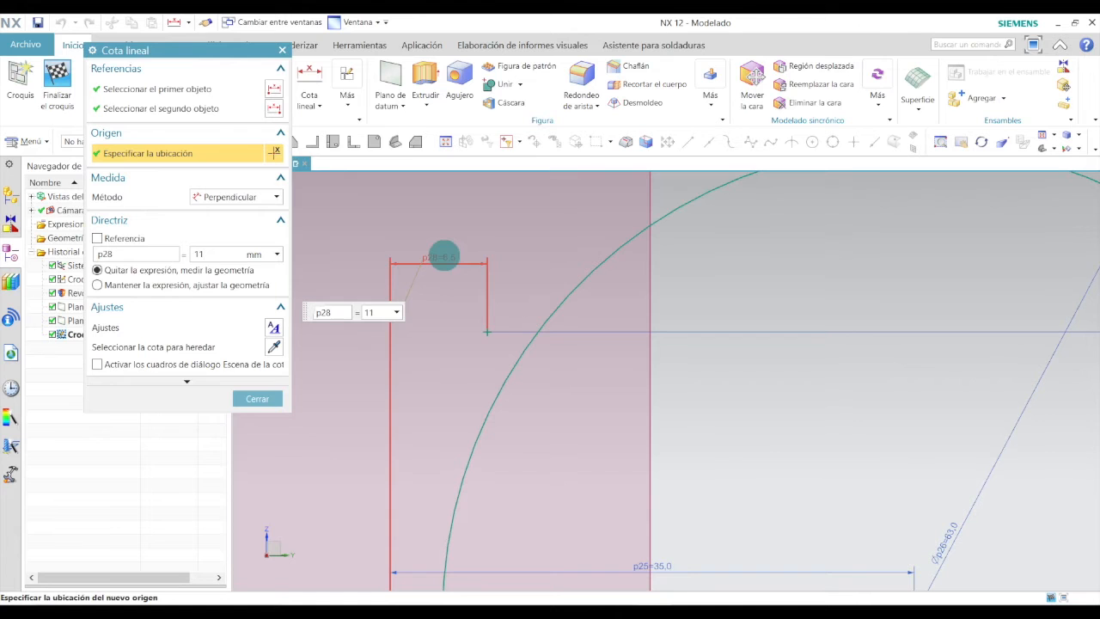
pyautogui.press('Return')
pyautogui.click(258, 398)
# Draw a circle centred on the 11 mm point and set its diameter to 3 mm.
pyautogui.click(207, 73)
pyautogui.scroll(3, 553, 332)
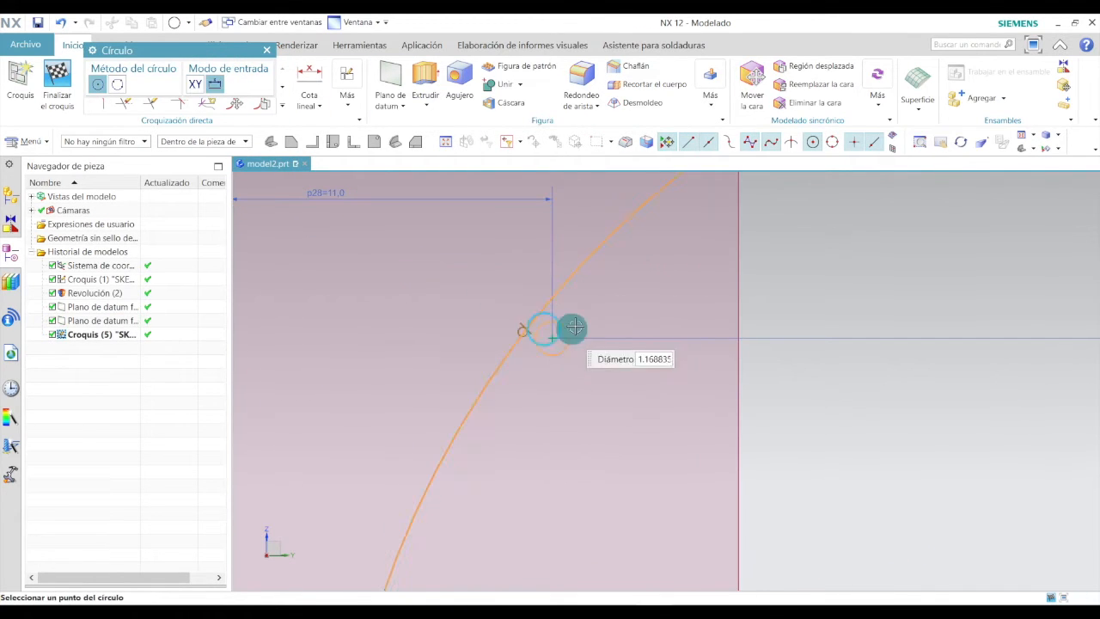
pyautogui.click(609, 321)
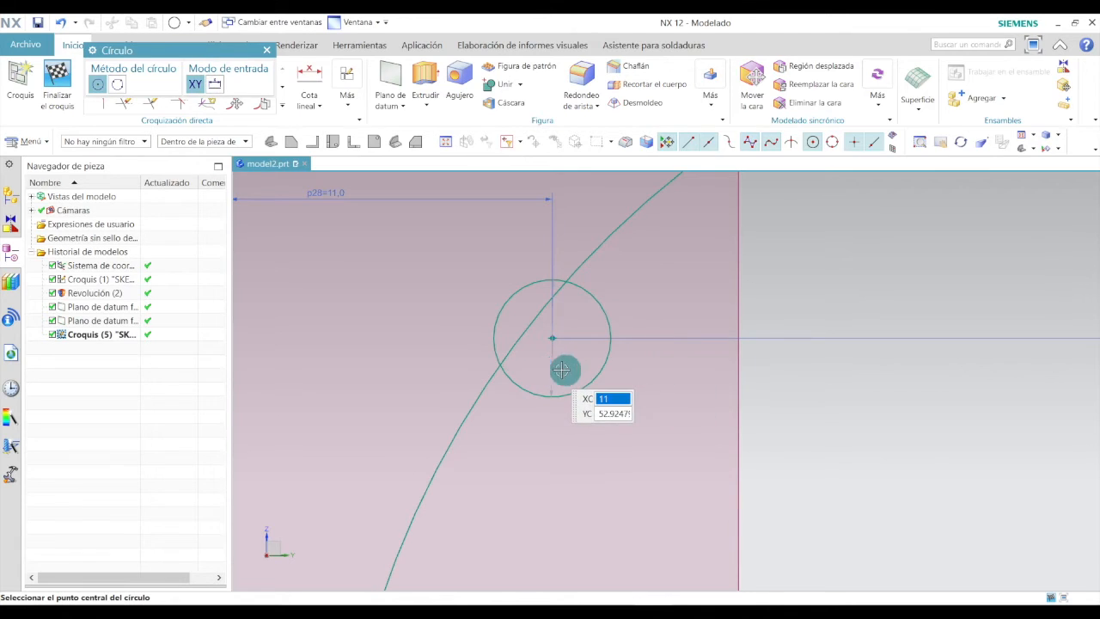
pyautogui.press('Escape')
pyautogui.doubleClick(577, 350)
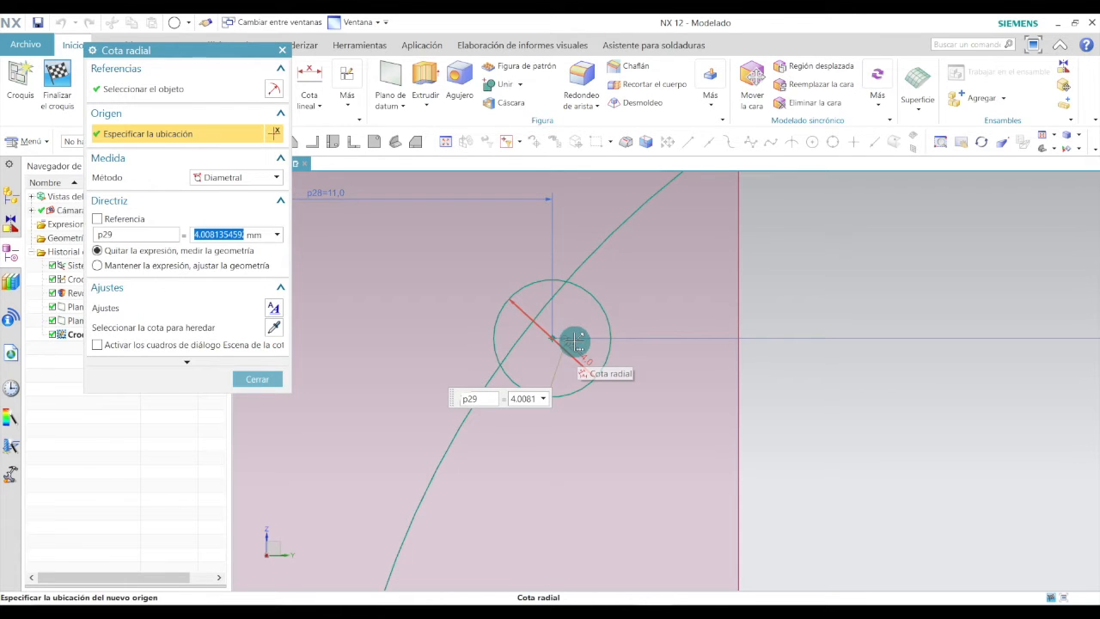
pyautogui.write('3')
pyautogui.press('Return')
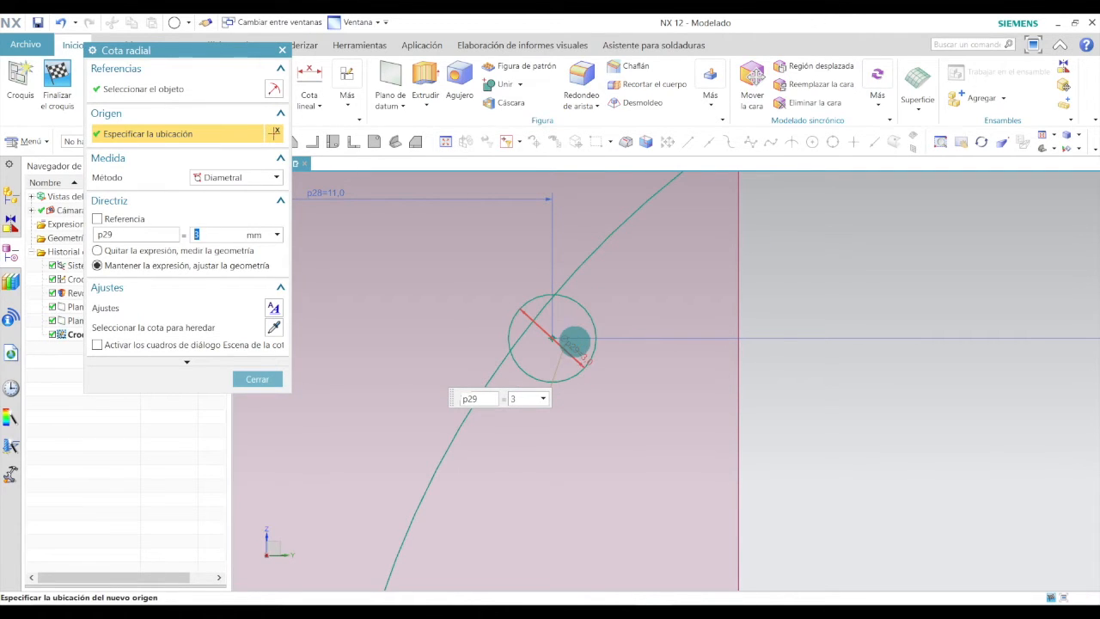
pyautogui.click(260, 380)
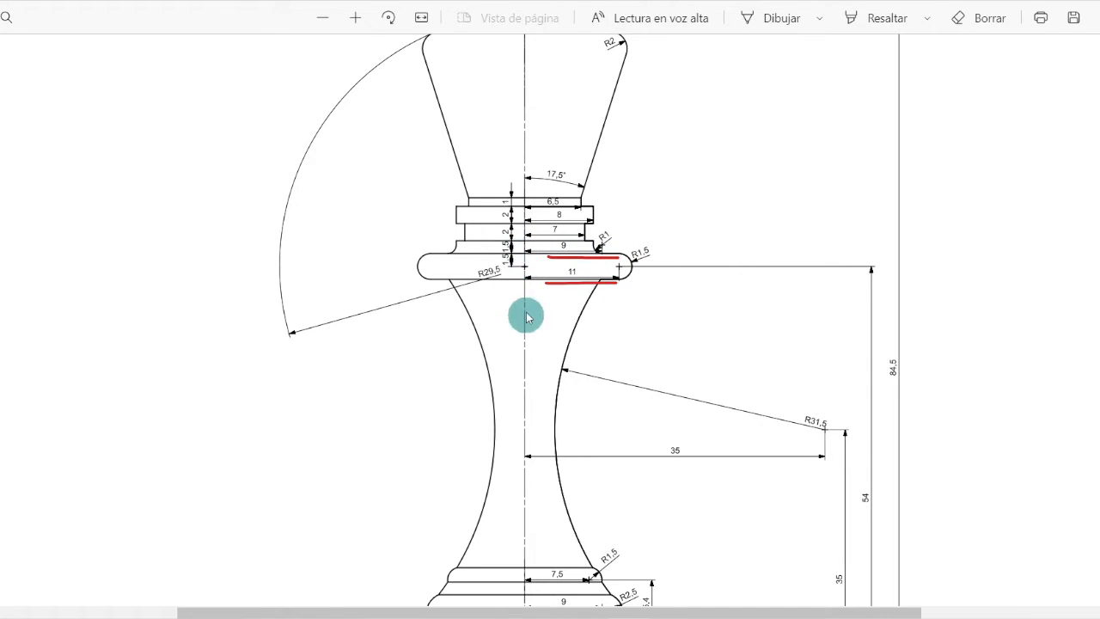
# Draw a horizontal line about 16 mm long leftward from the bottom of the small circle.
pyautogui.click(468, 611)
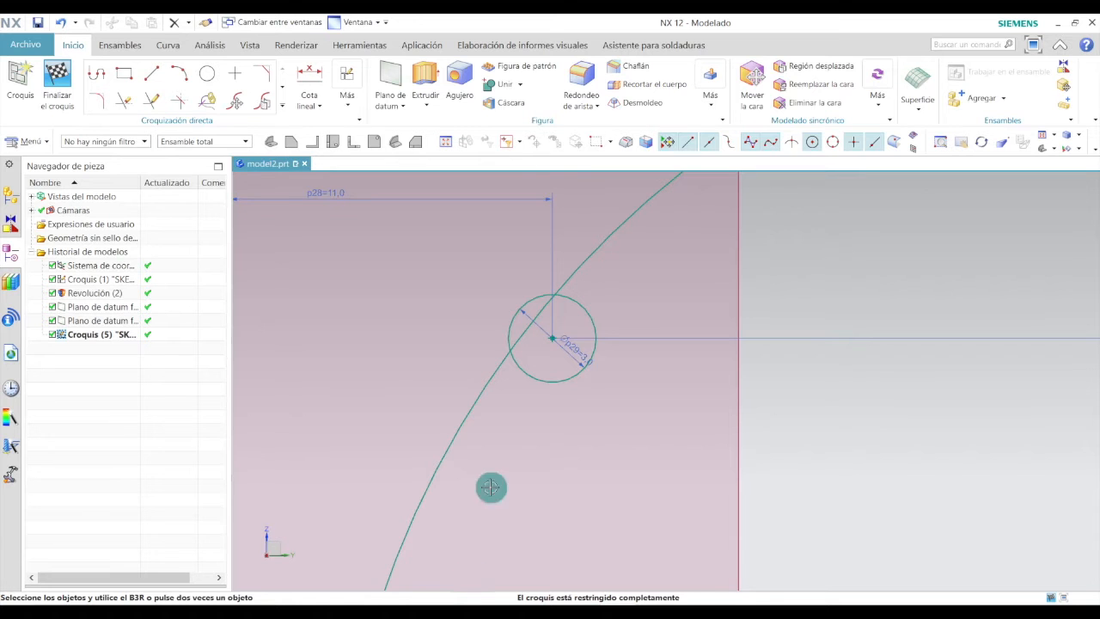
pyautogui.click(152, 73)
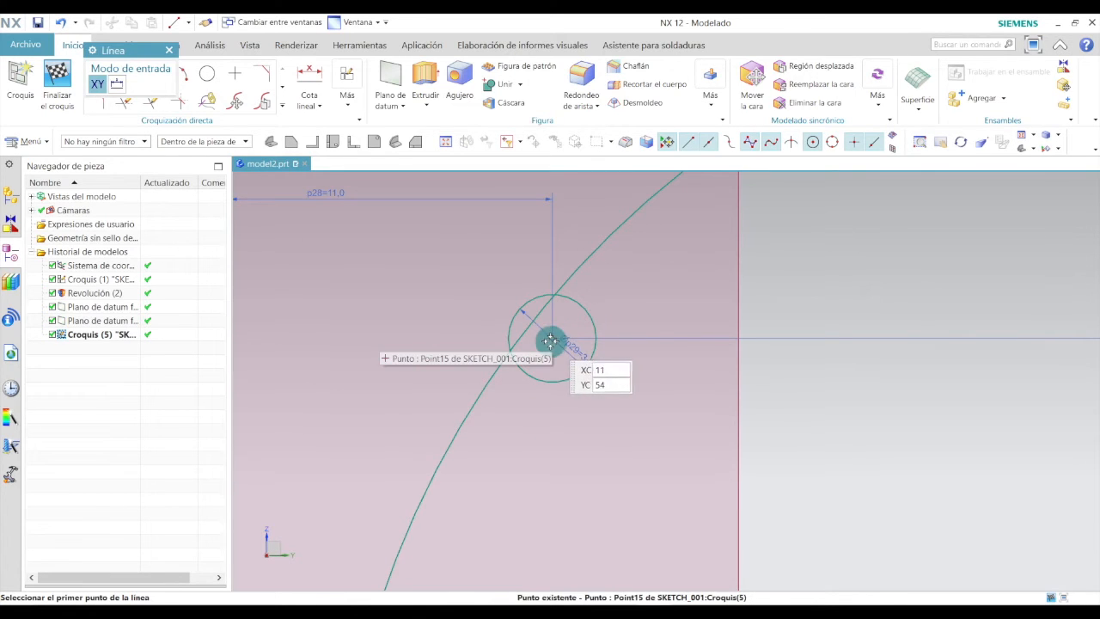
pyautogui.click(552, 384)
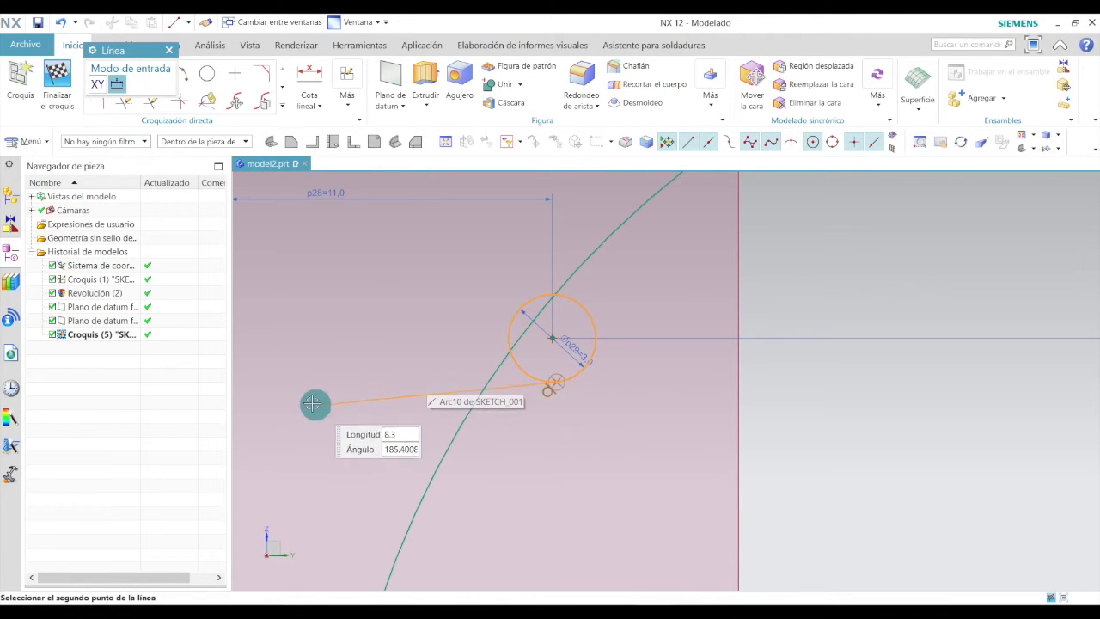
pyautogui.scroll(-3, 368, 392)
pyautogui.scroll(2, 353, 386)
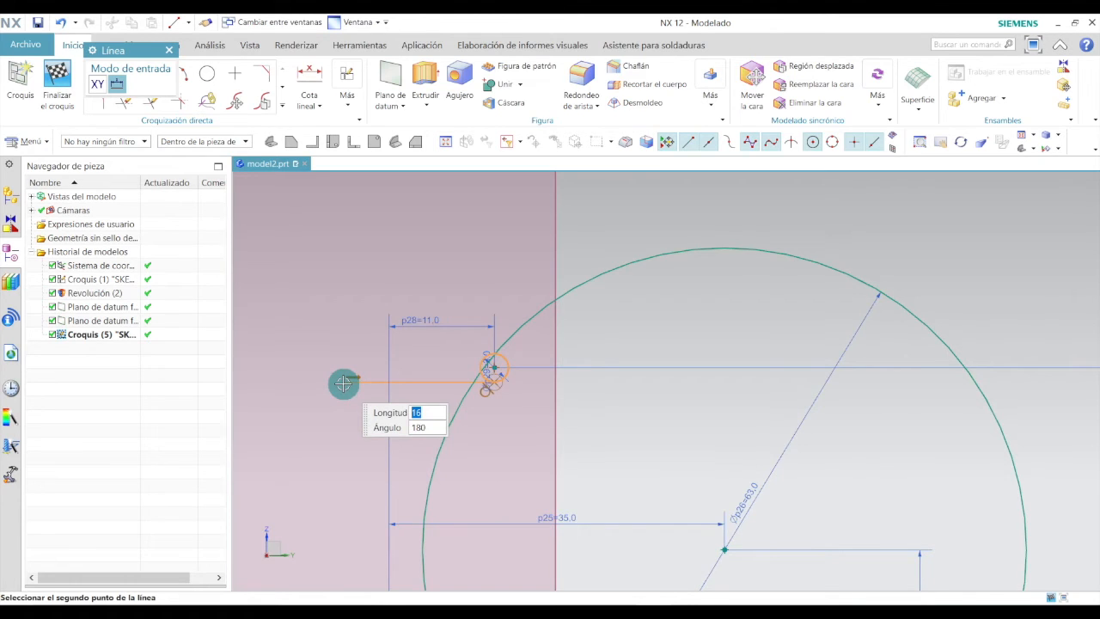
pyautogui.click(343, 383)
# Try to draw a horizontal line leftward from the top of the small circle.
pyautogui.scroll(1, 456, 370)
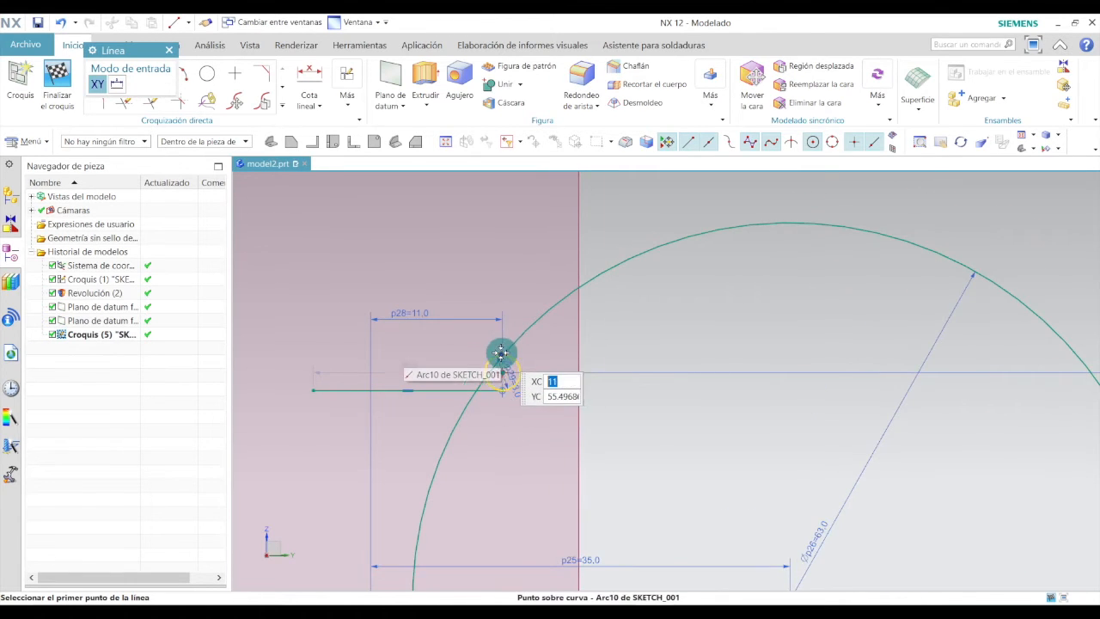
pyautogui.scroll(3, 501, 352)
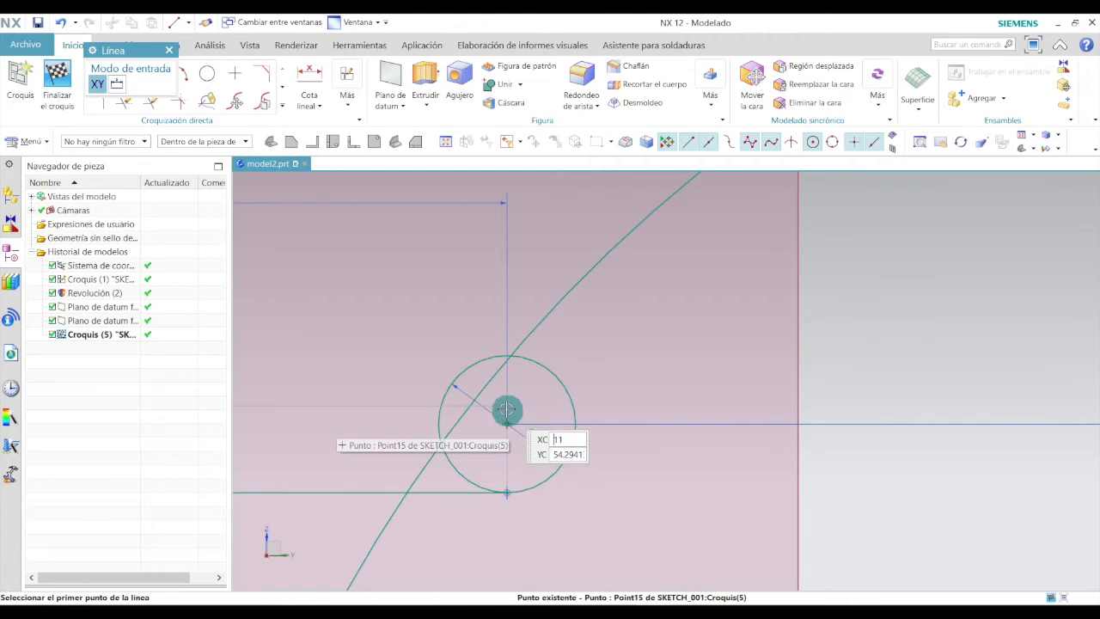
pyautogui.scroll(3, 506, 357)
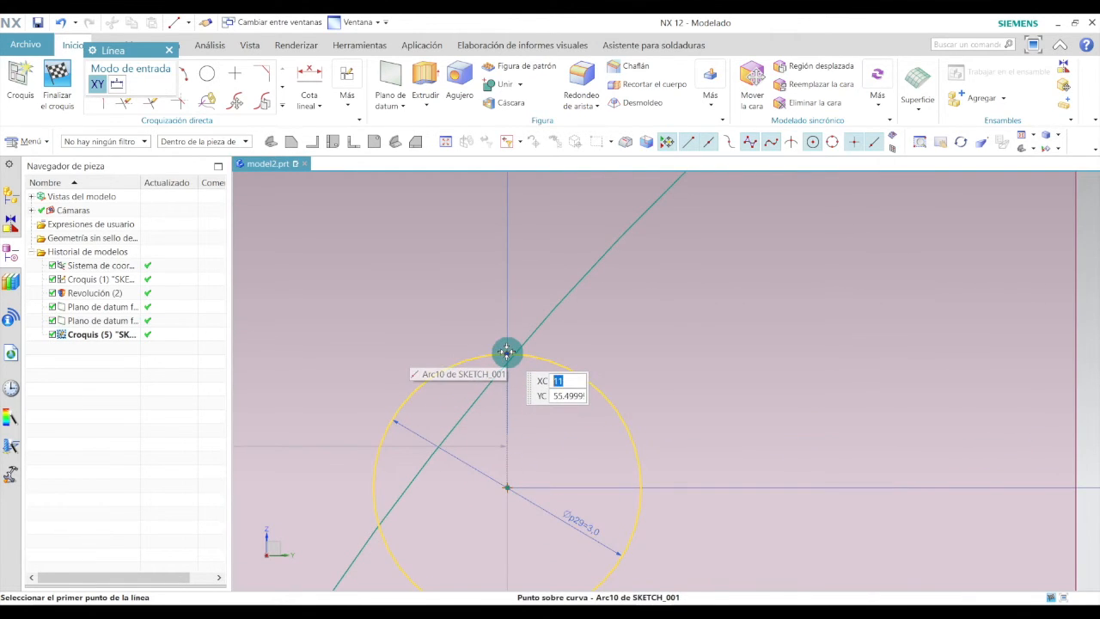
pyautogui.click(506, 357)
pyautogui.scroll(-3, 506, 344)
pyautogui.scroll(-3, 506, 343)
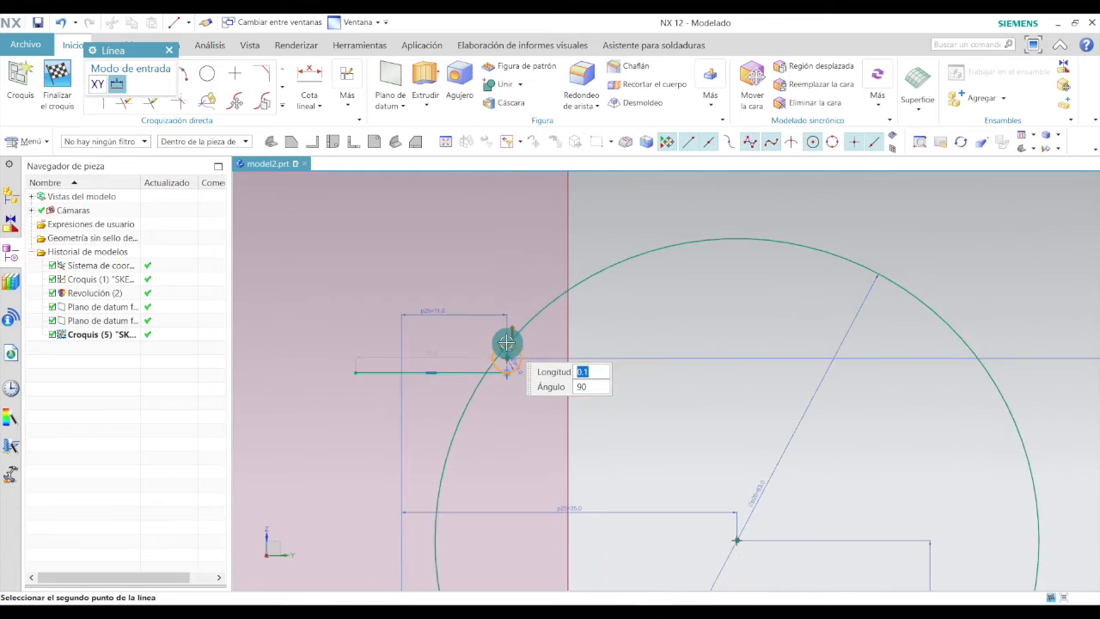
pyautogui.click(355, 342)
pyautogui.scroll(3, 356, 343)
pyautogui.scroll(3, 692, 361)
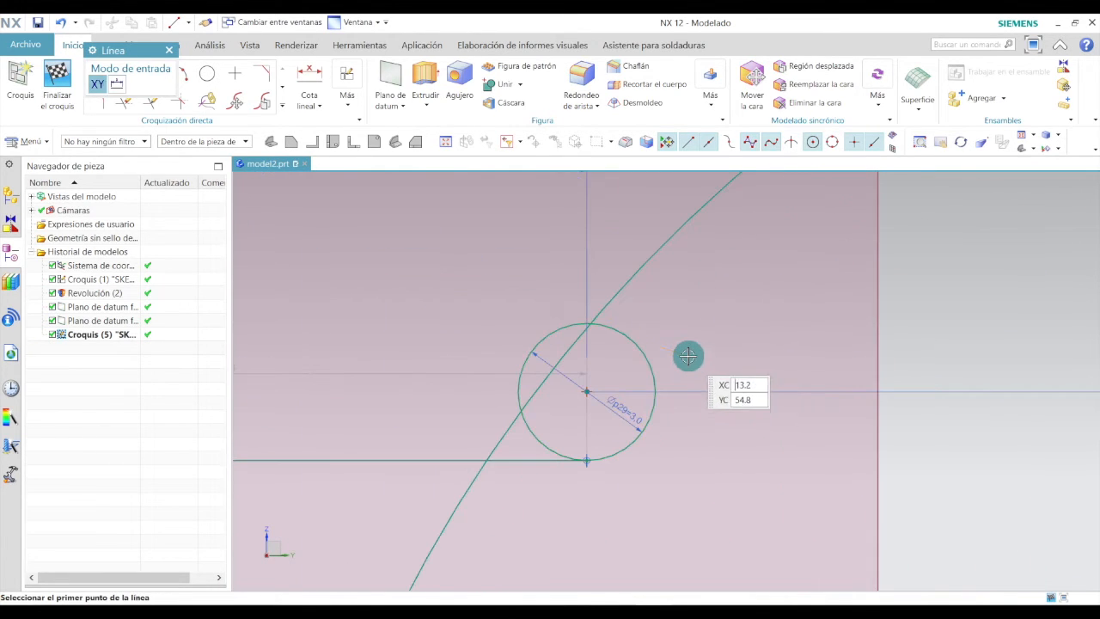
pyautogui.click(170, 51)
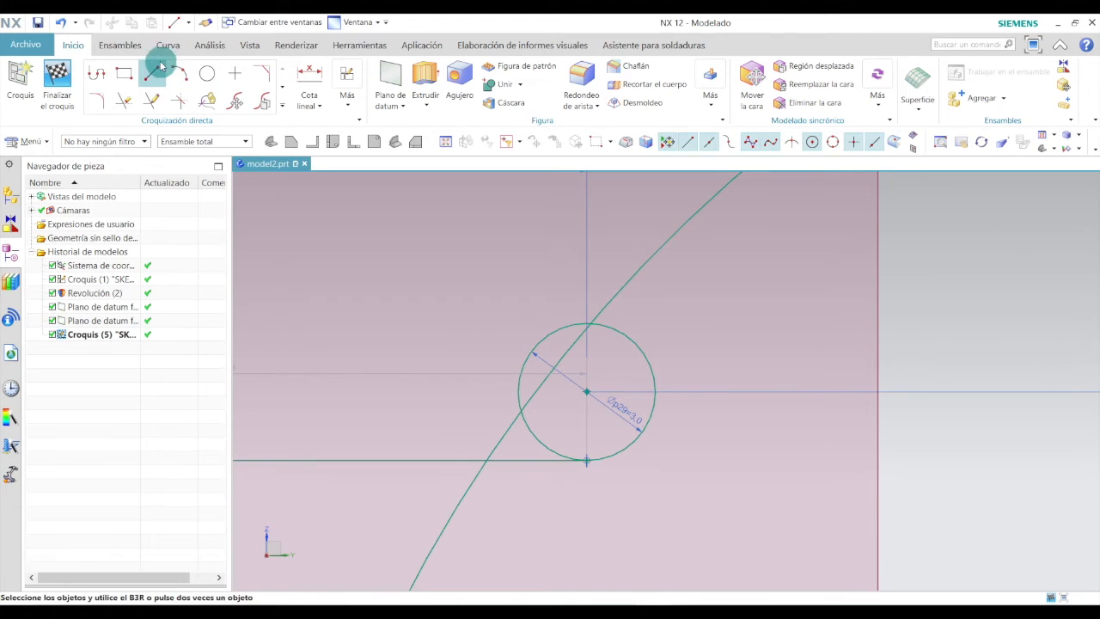
# Draw a horizontal line about 14 mm long leftward from a point on top of the small circle.
pyautogui.click(152, 74)
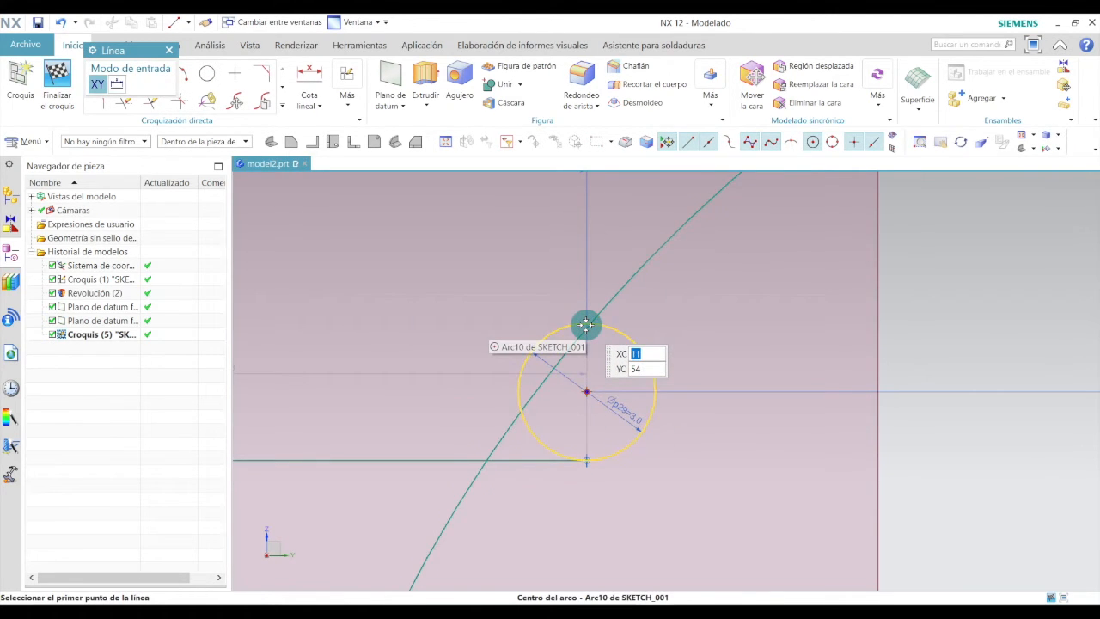
pyautogui.scroll(2, 585, 323)
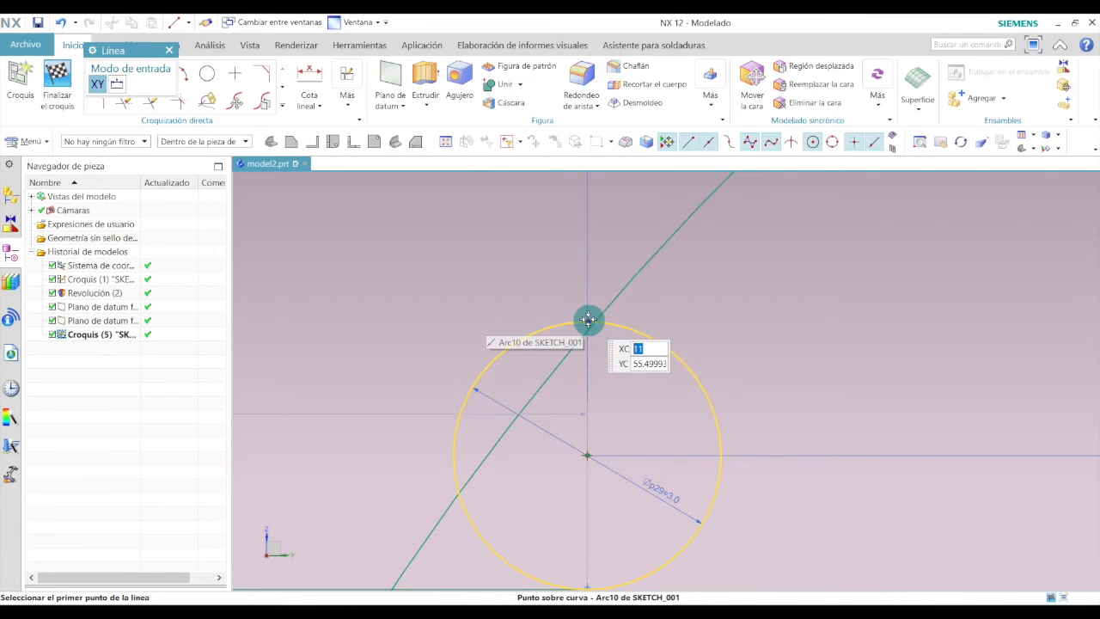
pyautogui.click(587, 319)
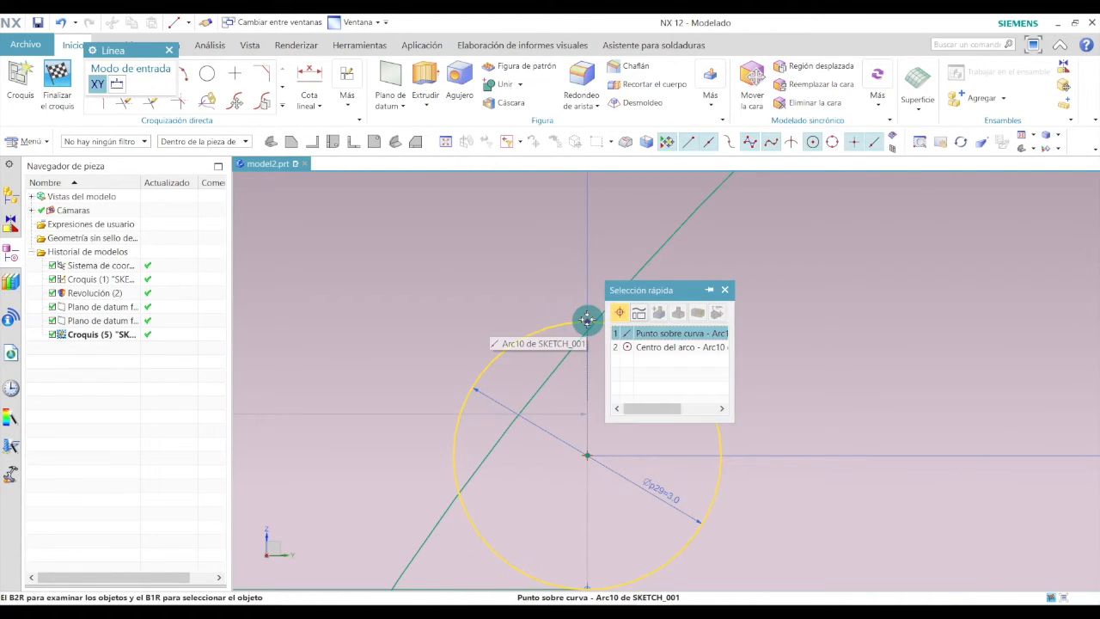
pyautogui.click(587, 319)
pyautogui.scroll(-8, 587, 319)
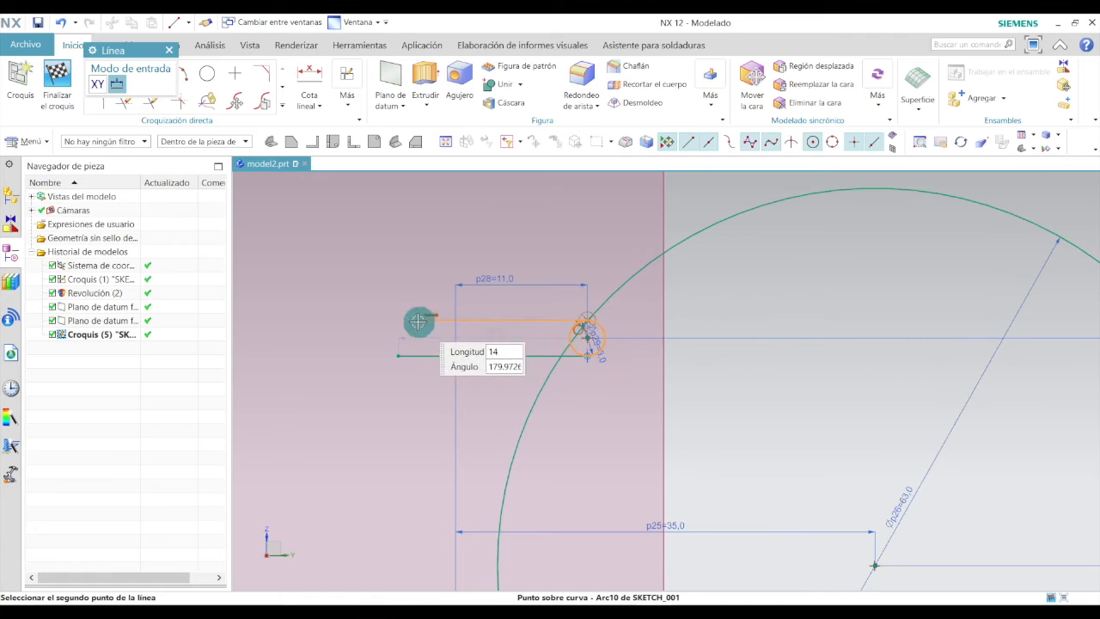
pyautogui.click(396, 324)
pyautogui.press('Escape')
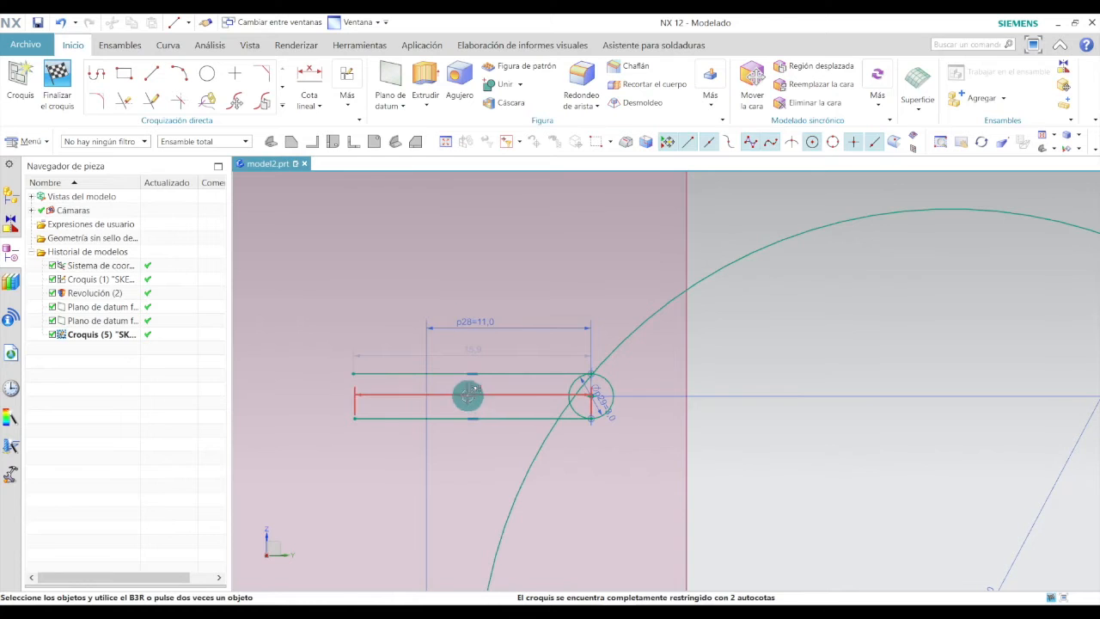
# Place a point just above the upper line and set its vertical distance from the line to 1 mm.
pyautogui.click(249, 74)
pyautogui.scroll(2, 520, 381)
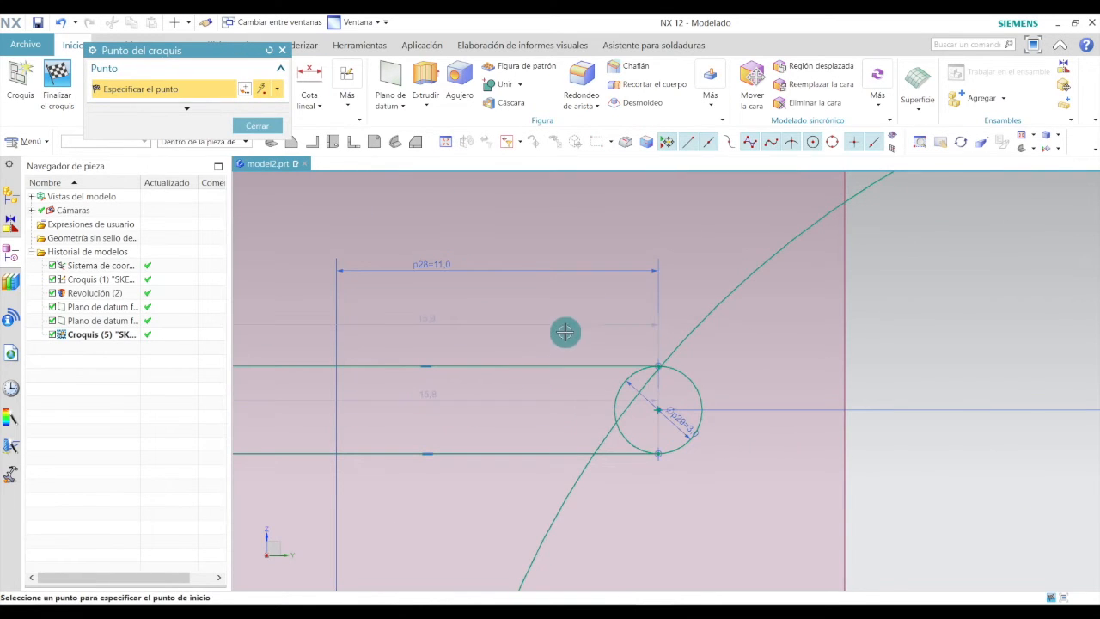
pyautogui.click(571, 313)
pyautogui.middleClick(570, 312)
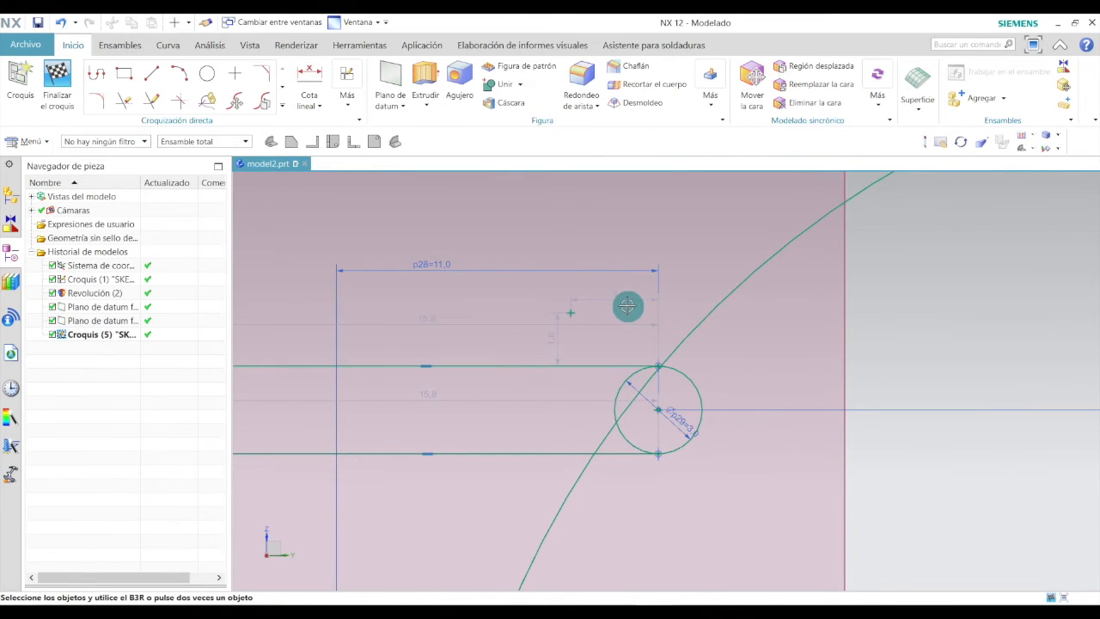
pyautogui.doubleClick(553, 338)
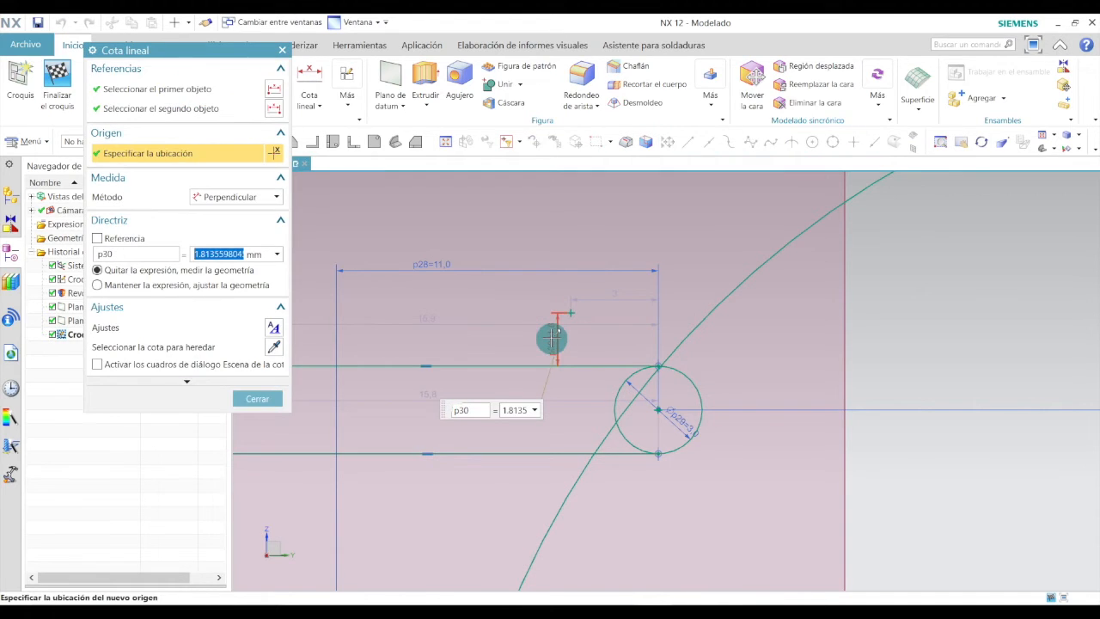
pyautogui.press('Return')
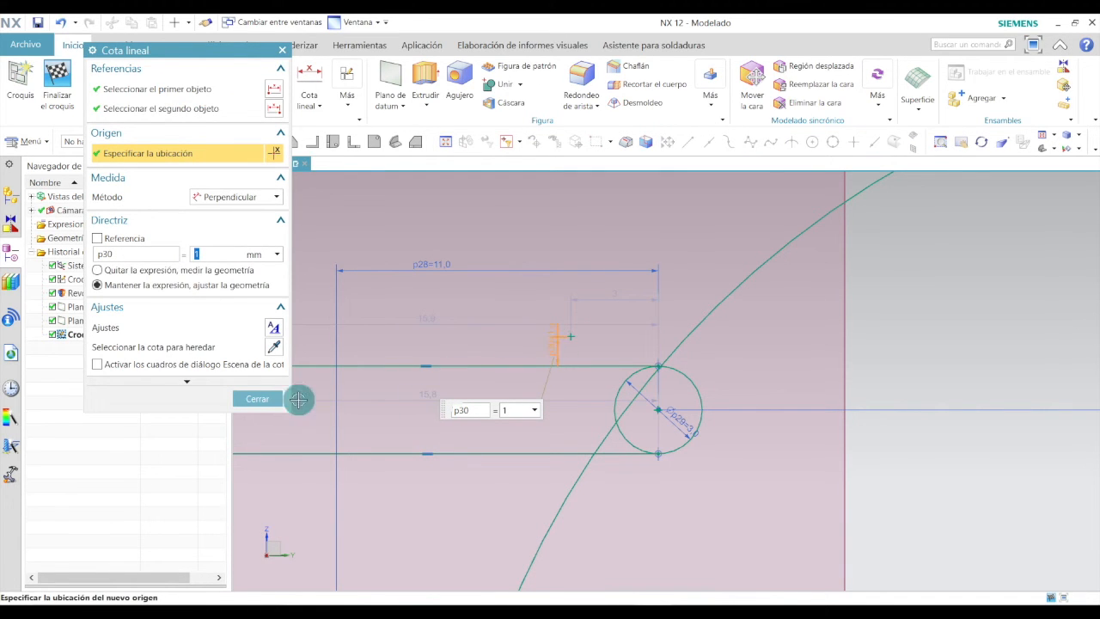
pyautogui.click(263, 398)
# Dimension the new point's horizontal distance from the column axis and set it to 9 mm.
pyautogui.scroll(-3, 559, 392)
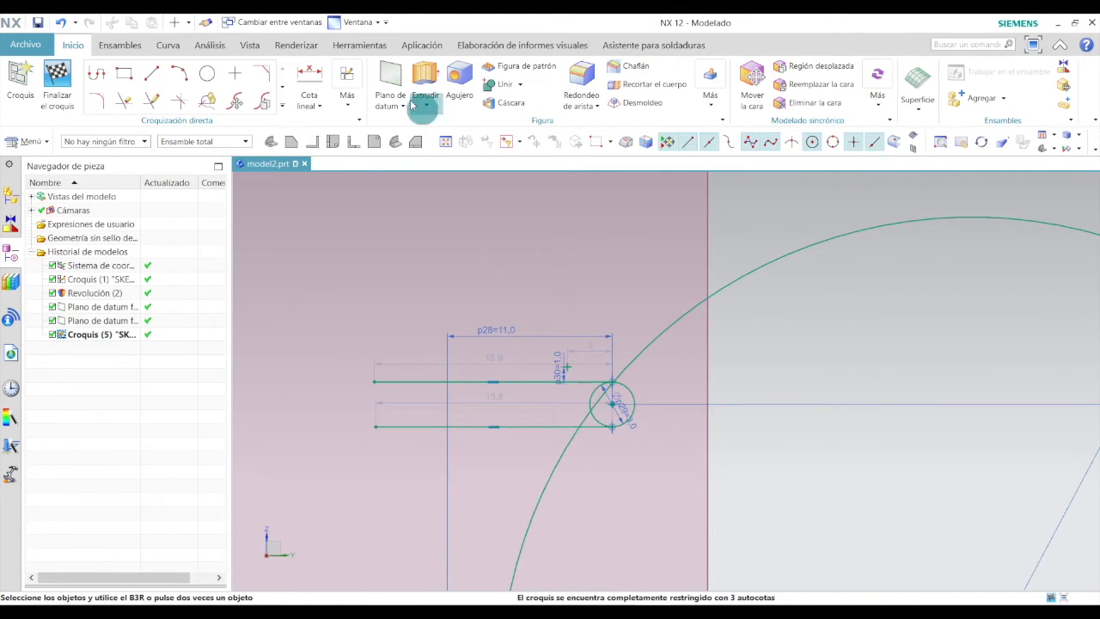
pyautogui.click(307, 70)
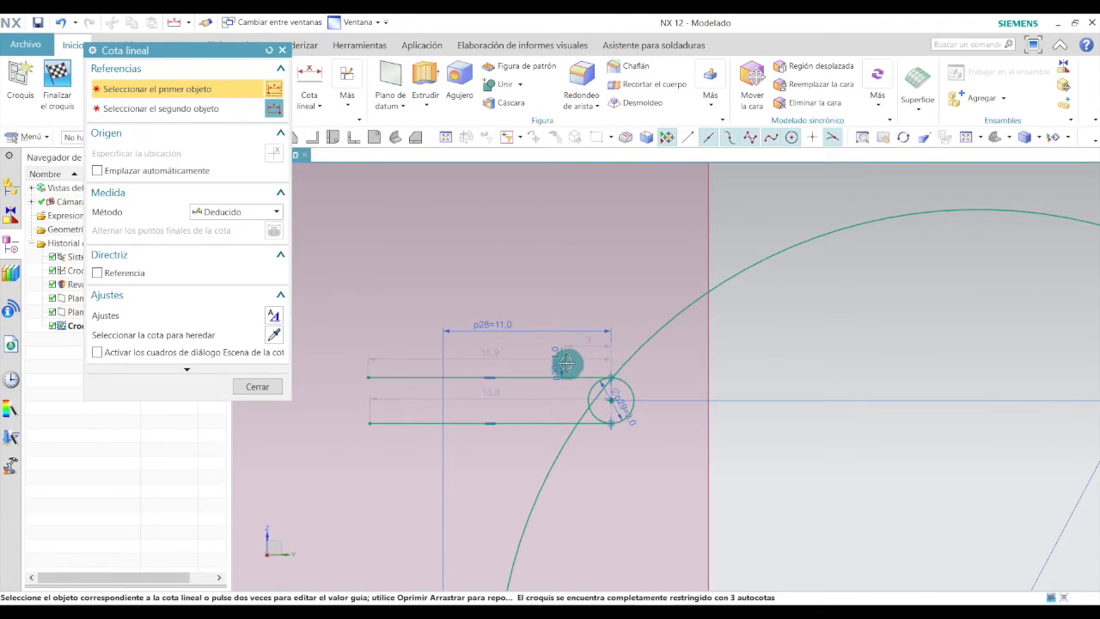
pyautogui.click(565, 364)
pyautogui.scroll(-5, 569, 363)
pyautogui.scroll(3, 541, 551)
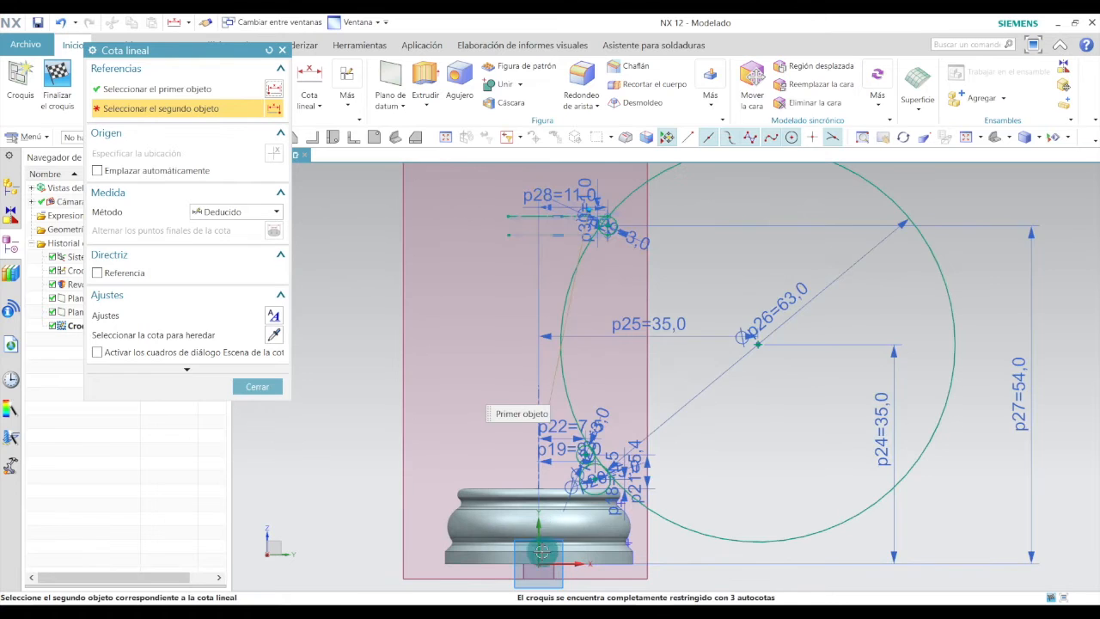
pyautogui.click(538, 562)
pyautogui.scroll(-3, 550, 197)
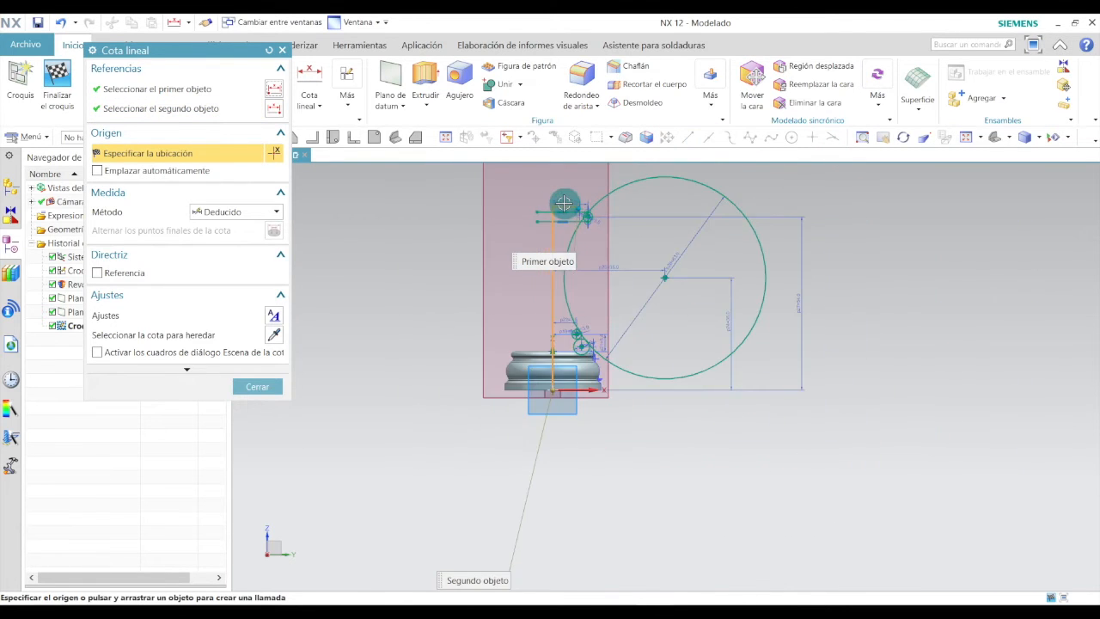
pyautogui.scroll(6, 563, 205)
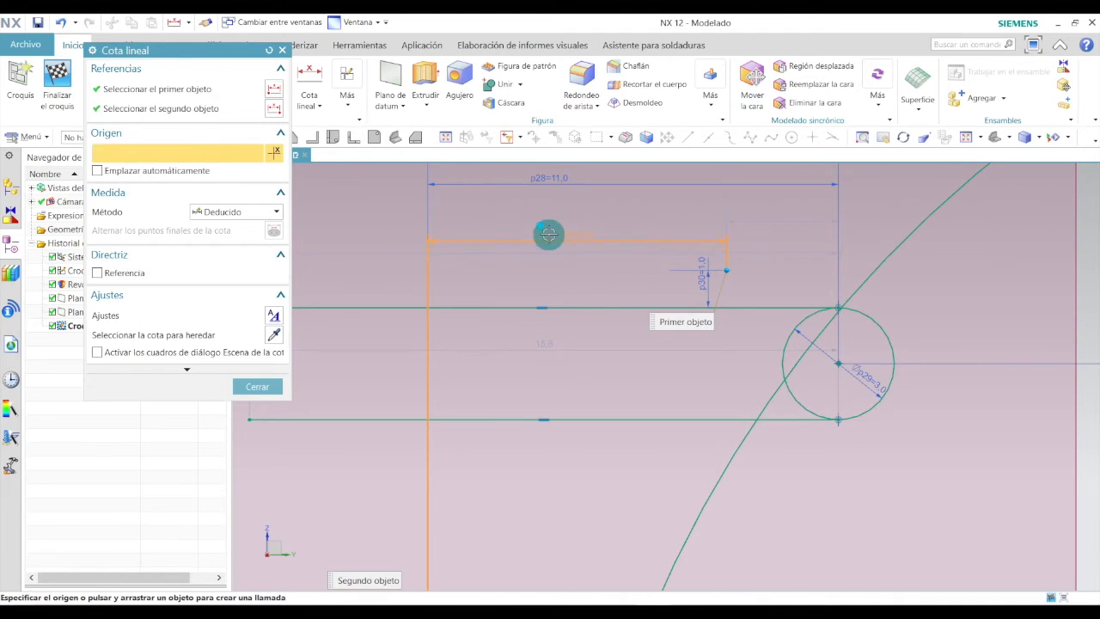
pyautogui.click(547, 232)
pyautogui.middleClick(593, 232)
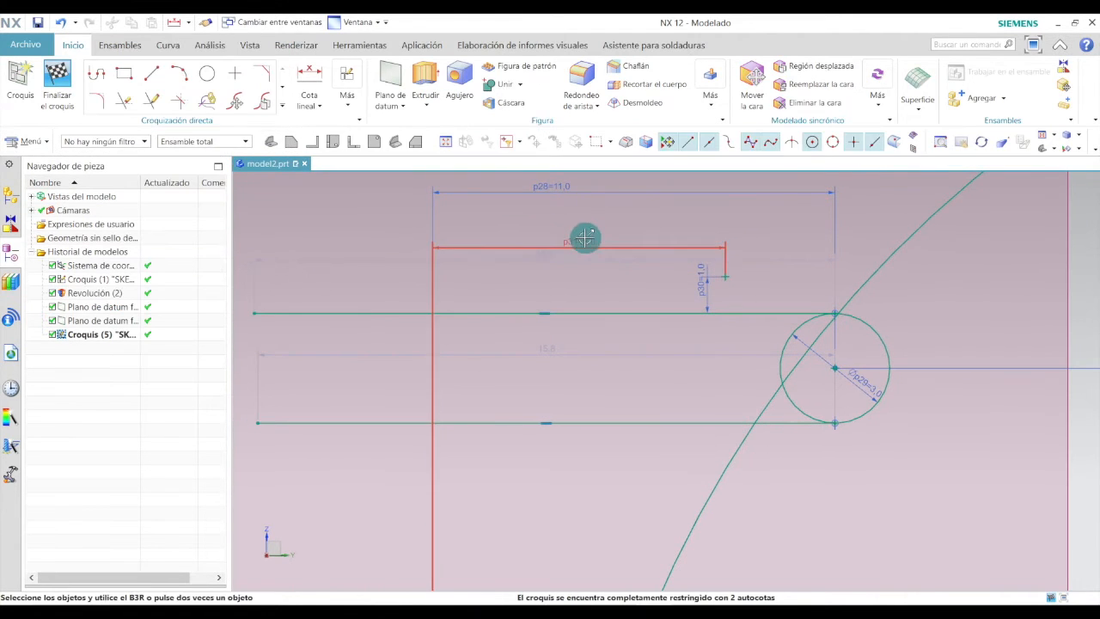
pyautogui.doubleClick(584, 238)
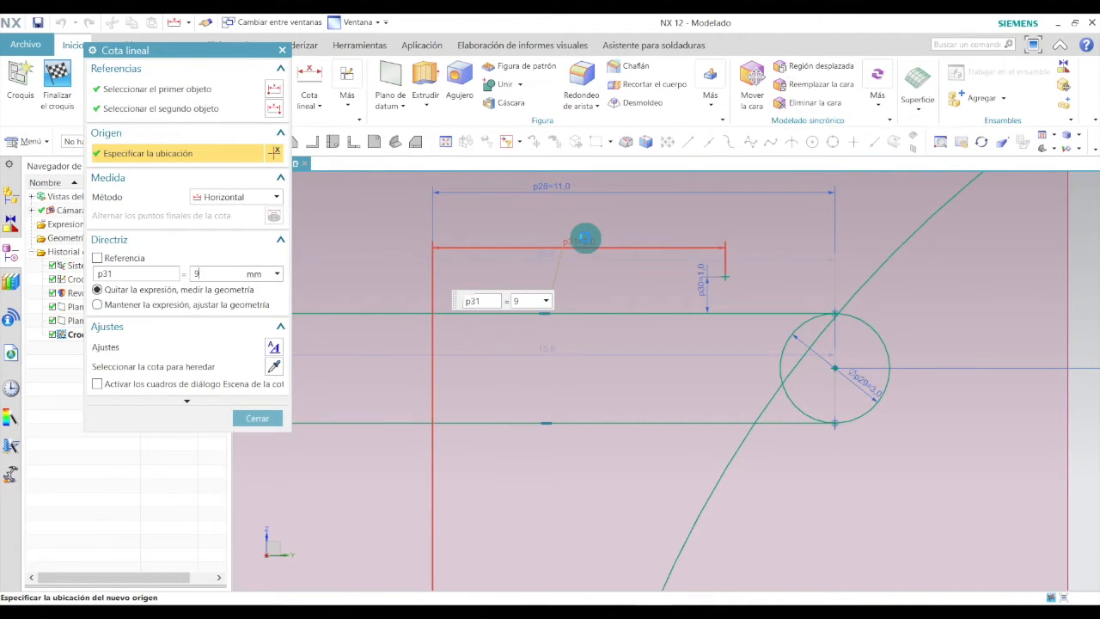
pyautogui.press('Return')
pyautogui.click(259, 419)
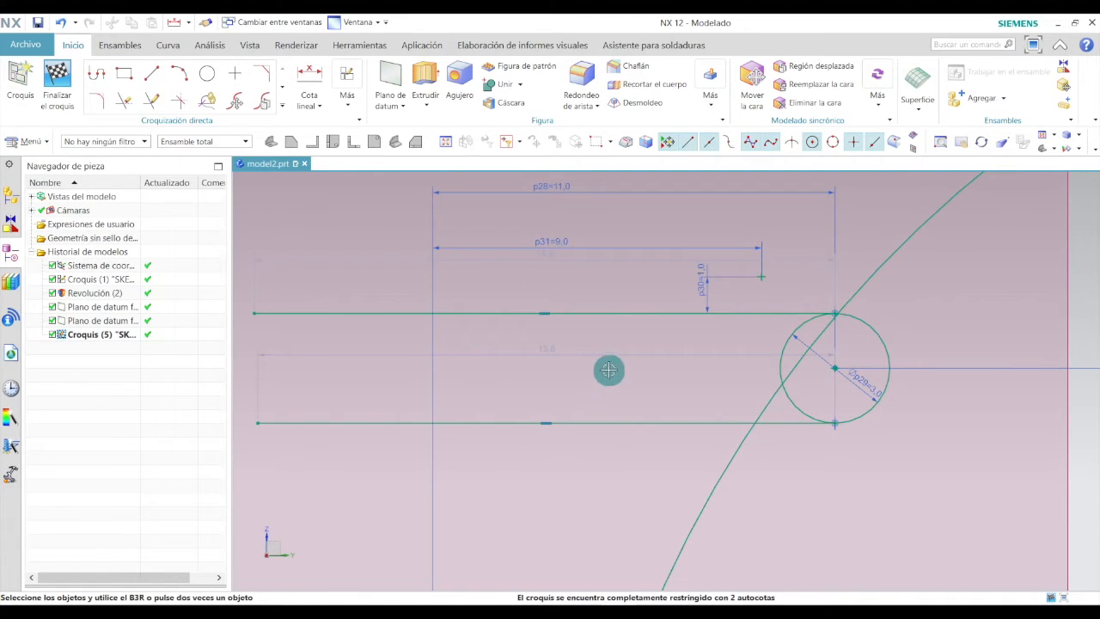
# Draw a circle centred on the new point and set its diameter to 2 mm.
pyautogui.click(207, 73)
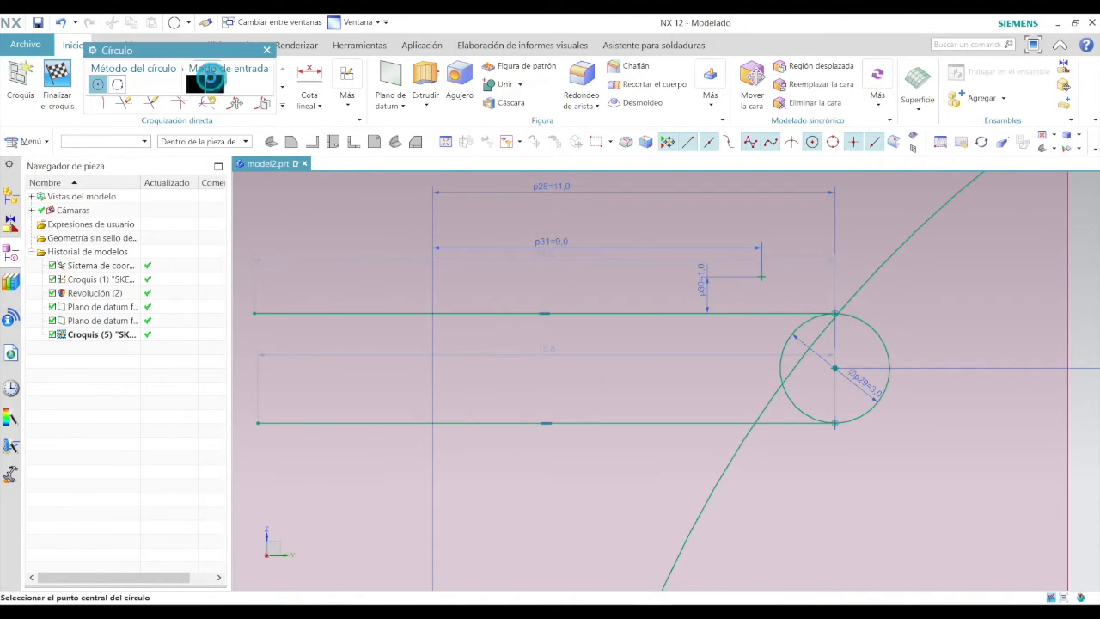
pyautogui.click(761, 276)
pyautogui.click(786, 253)
pyautogui.press('Escape')
pyautogui.scroll(3, 785, 252)
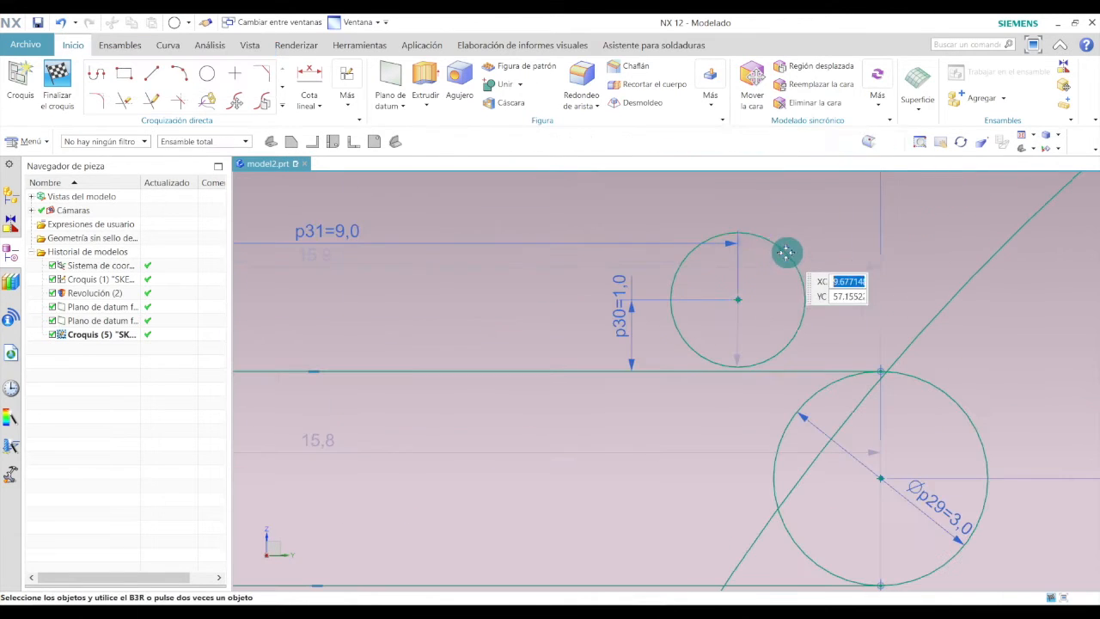
pyautogui.doubleClick(731, 312)
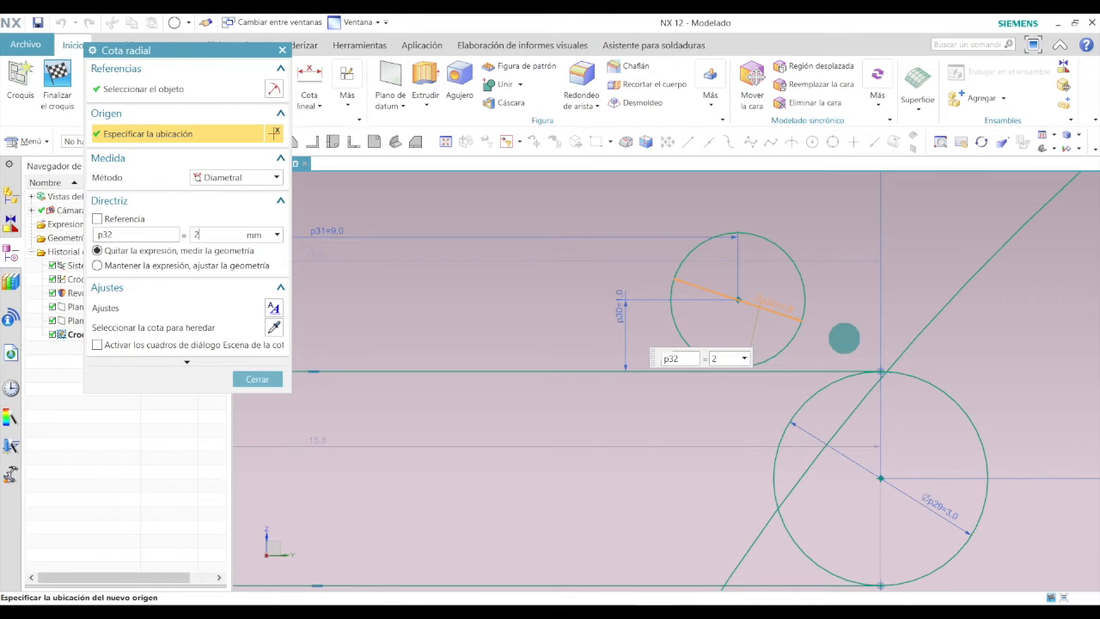
pyautogui.click(259, 378)
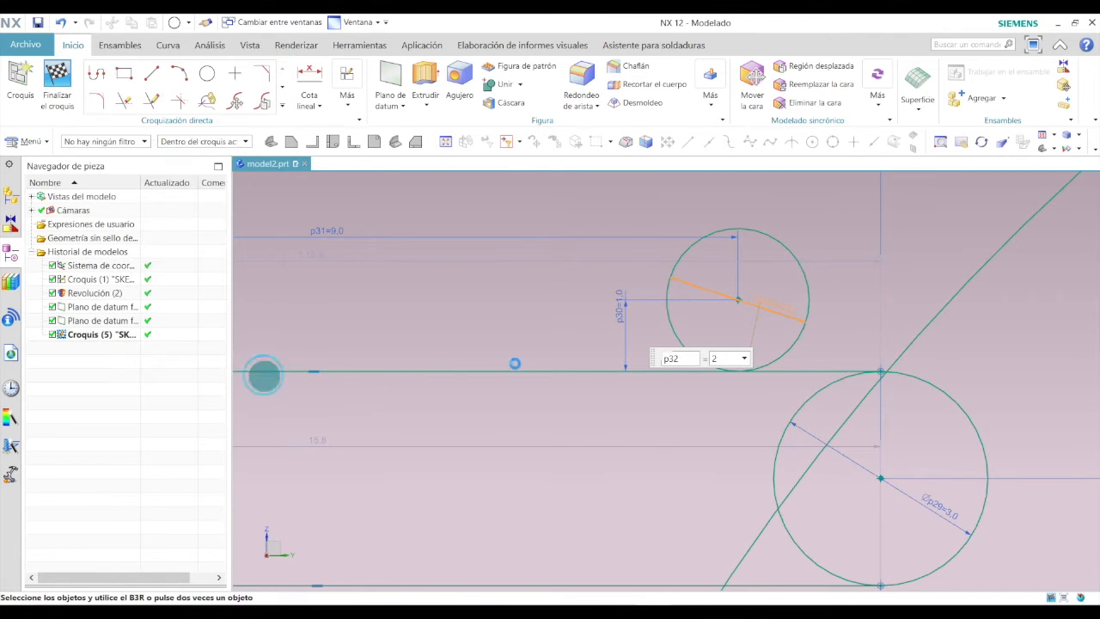
# Draw a vertical line up from the left end of the upper horizontal line and set its length to 1.5 mm.
pyautogui.scroll(-6, 756, 404)
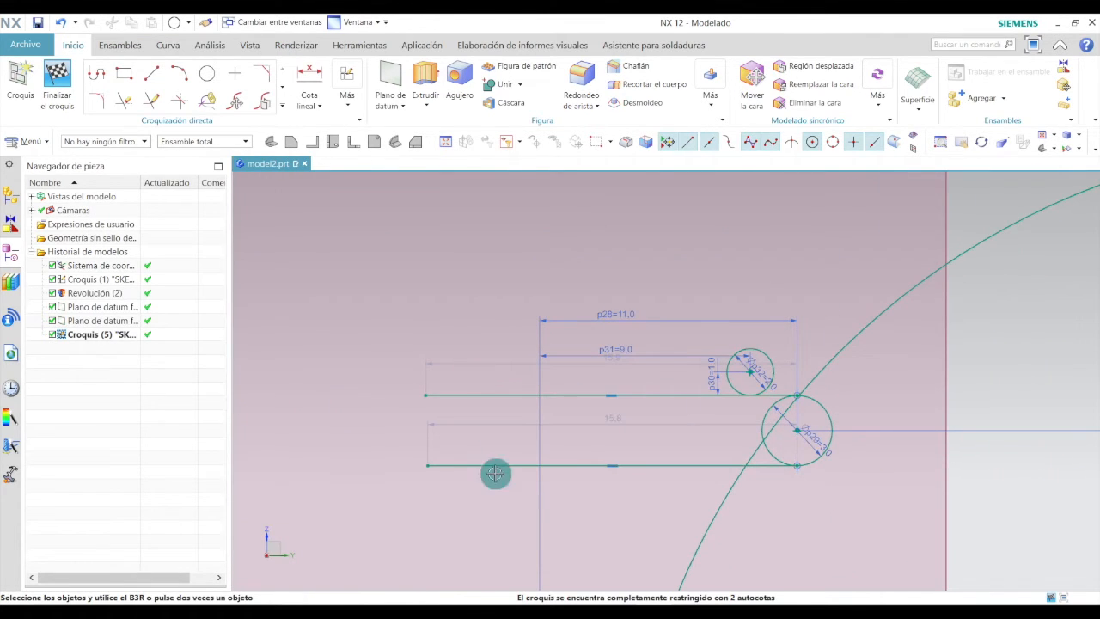
pyautogui.click(151, 73)
pyautogui.scroll(1, 424, 393)
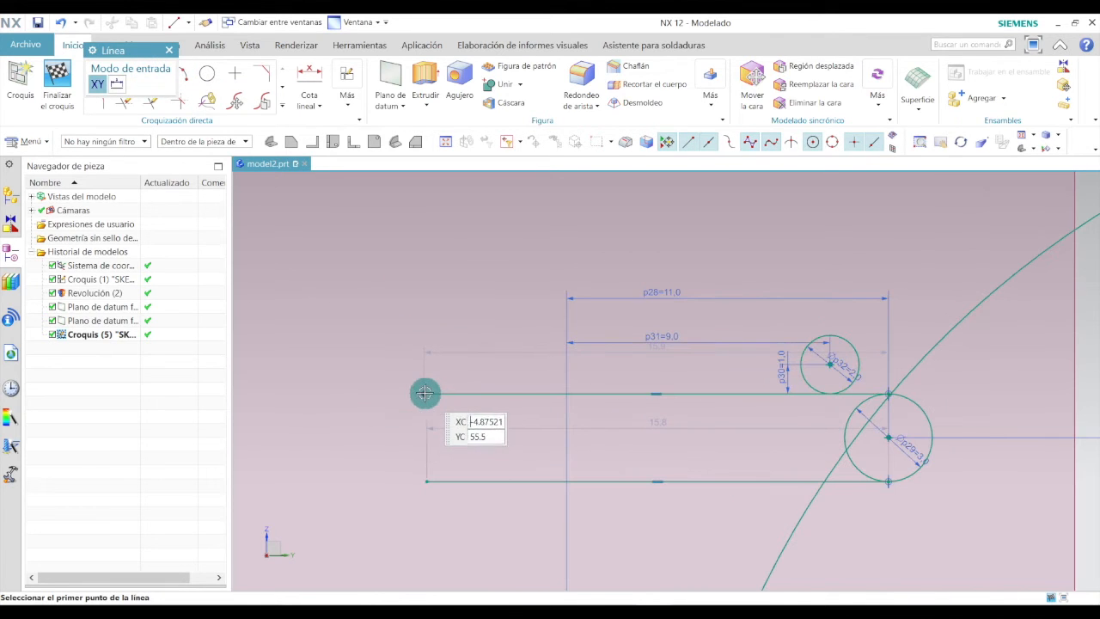
pyautogui.click(425, 392)
pyautogui.click(424, 361)
pyautogui.scroll(2, 427, 362)
pyautogui.press('Escape')
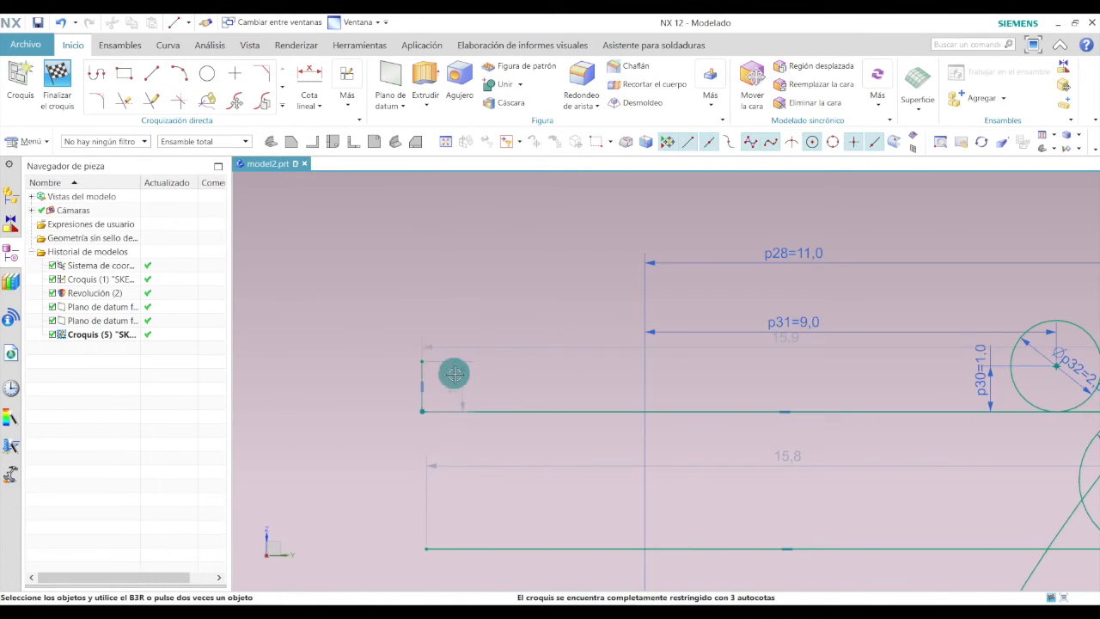
pyautogui.doubleClick(390, 379)
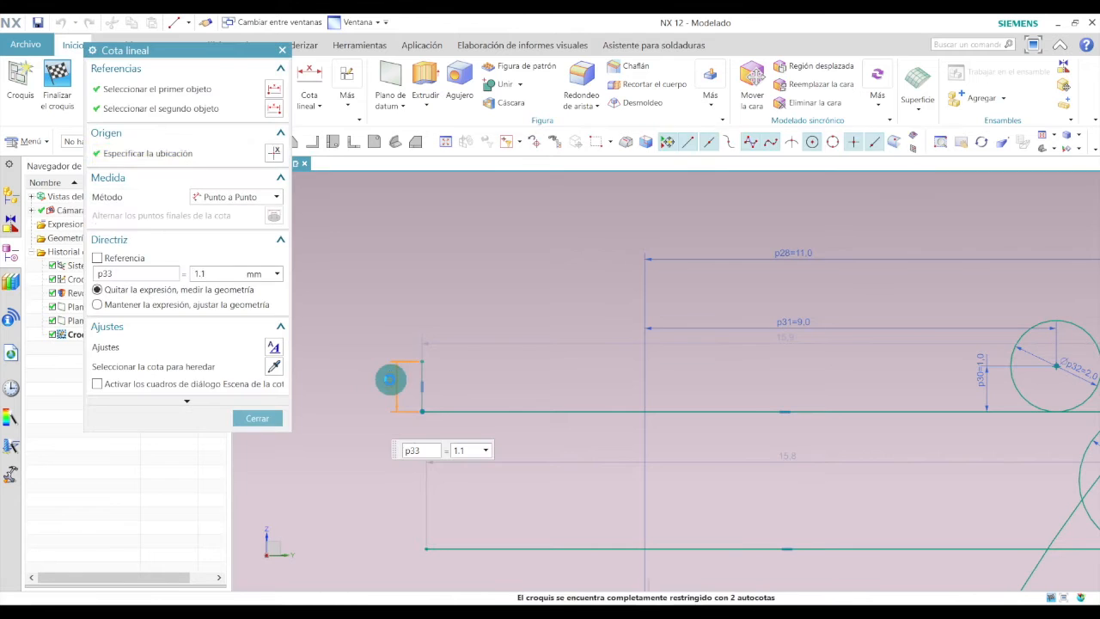
pyautogui.write('1')
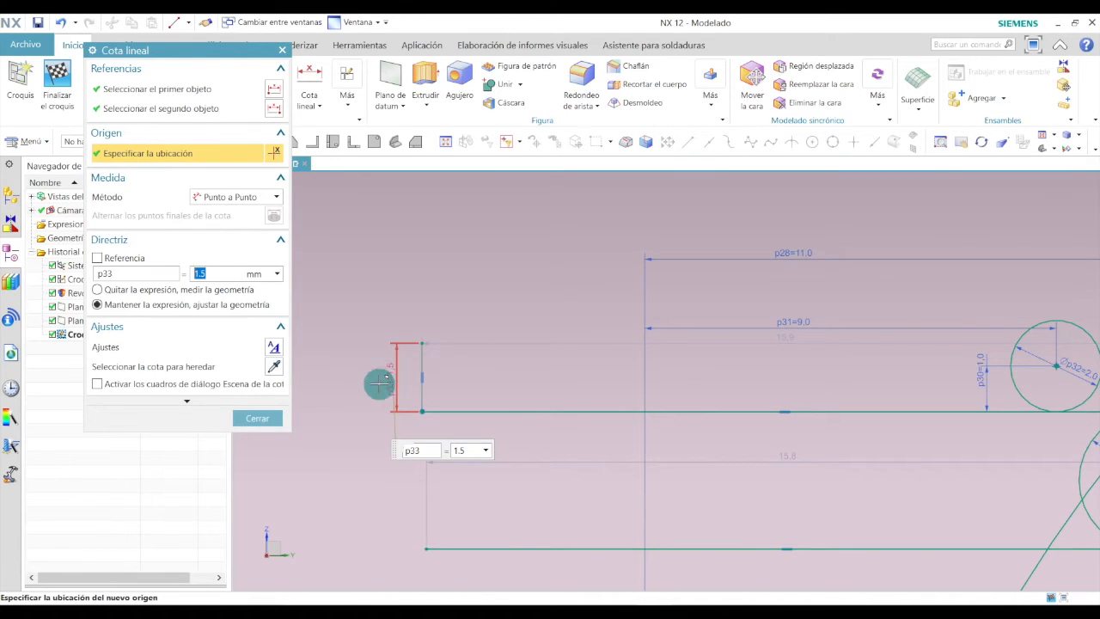
pyautogui.click(253, 417)
# Draw a horizontal line about 15 mm long rightward from the top of the new vertical line.
pyautogui.click(151, 73)
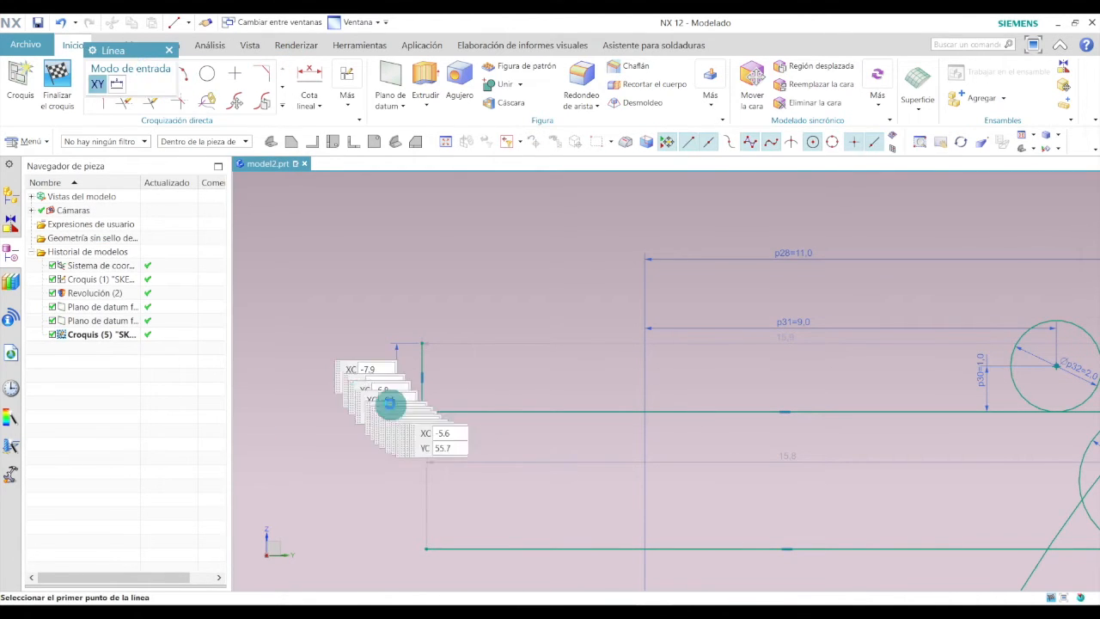
pyautogui.click(421, 343)
pyautogui.scroll(-3, 421, 344)
pyautogui.scroll(3, 832, 328)
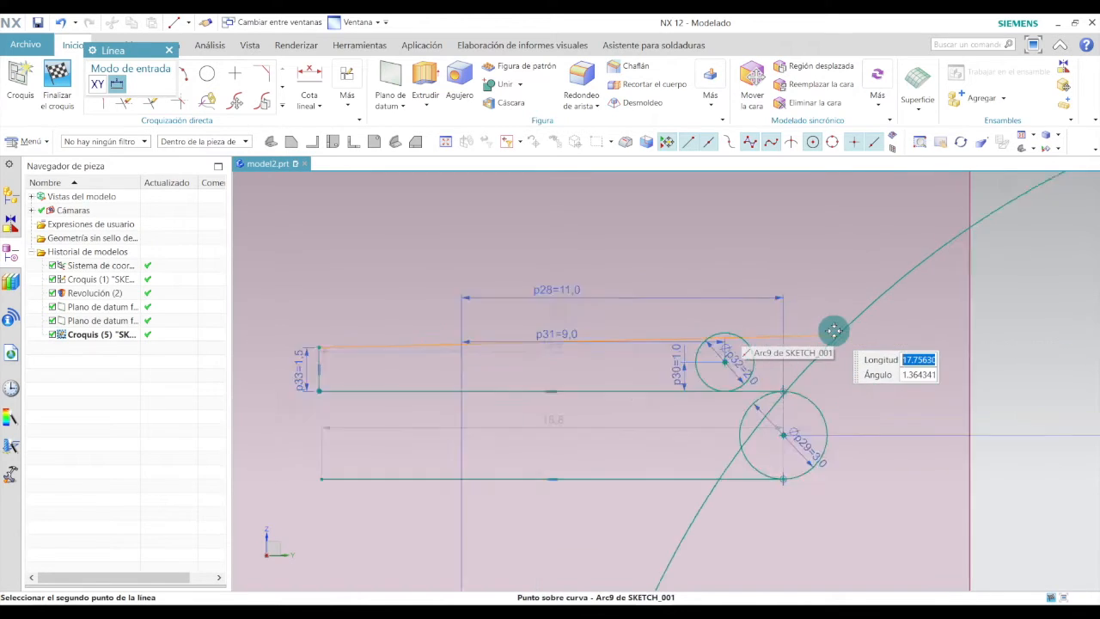
pyautogui.scroll(3, 739, 348)
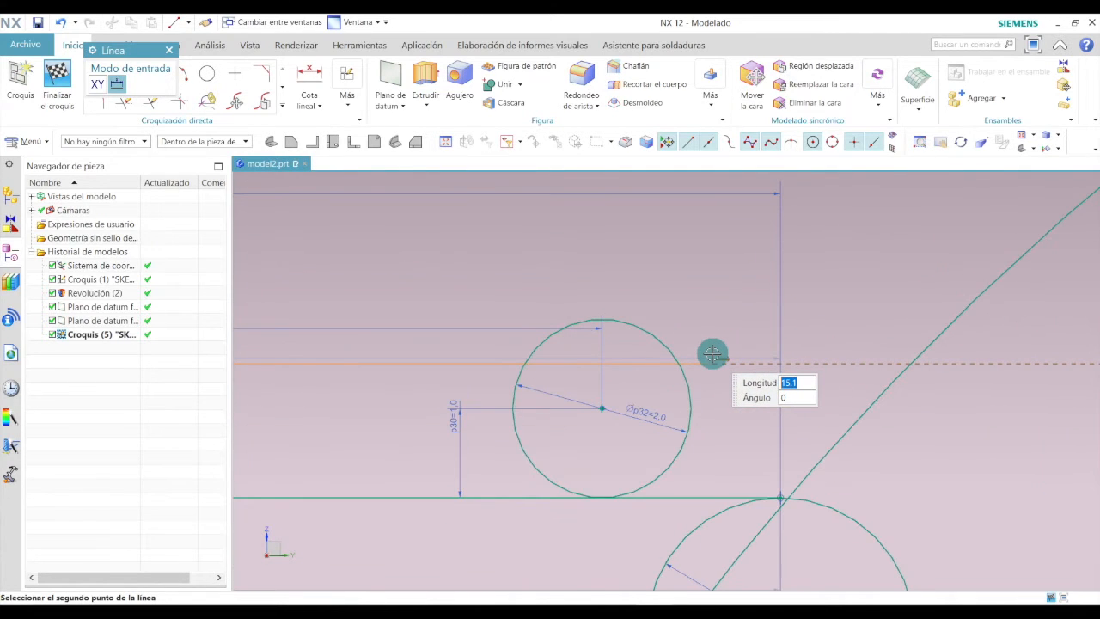
pyautogui.click(712, 353)
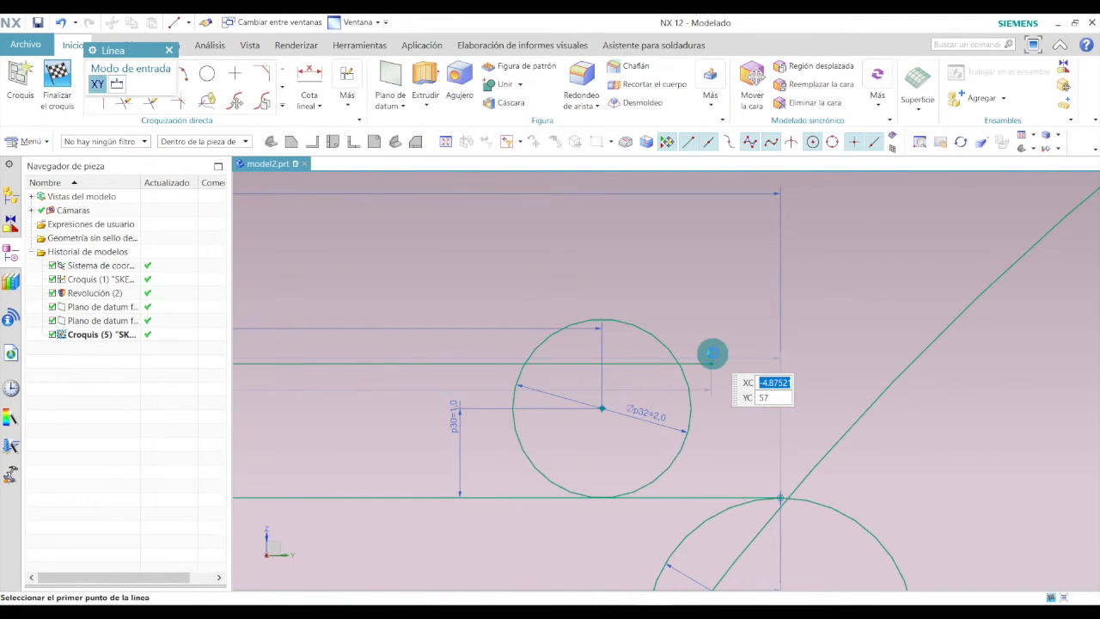
pyautogui.press('Escape')
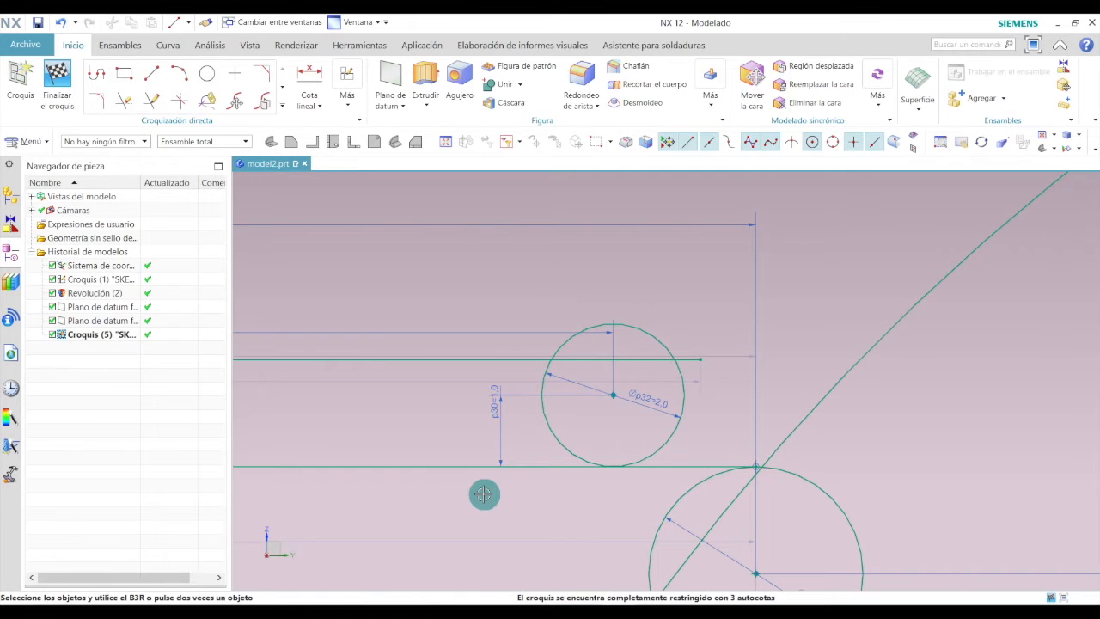
# Draw a vertical line about 1.7 mm long upward from the left side of the 2 mm circle.
pyautogui.click(156, 75)
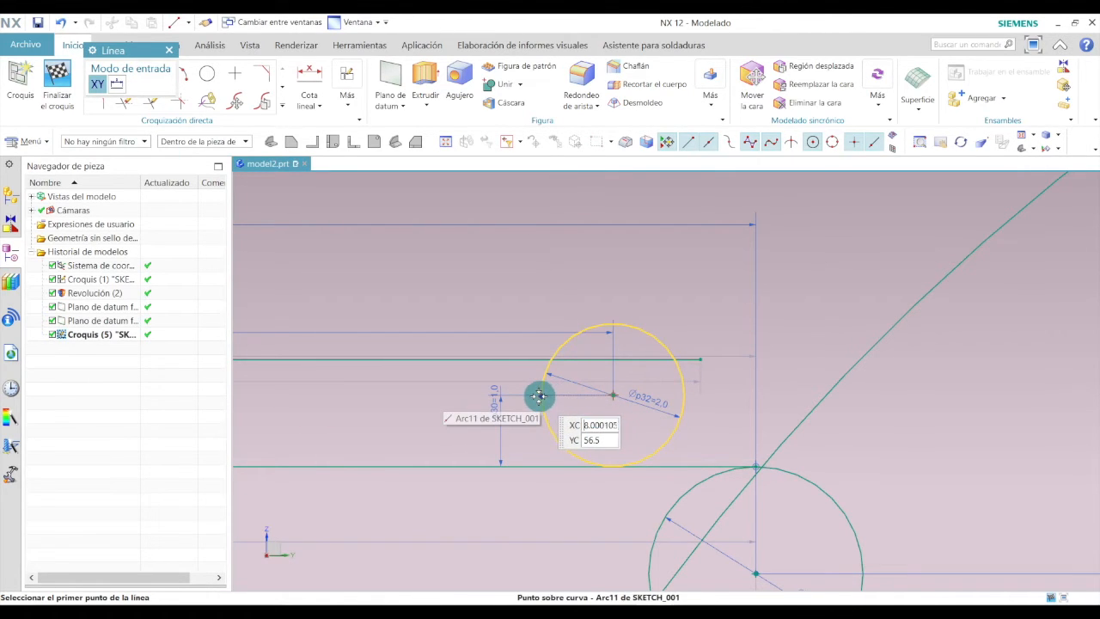
pyautogui.click(540, 395)
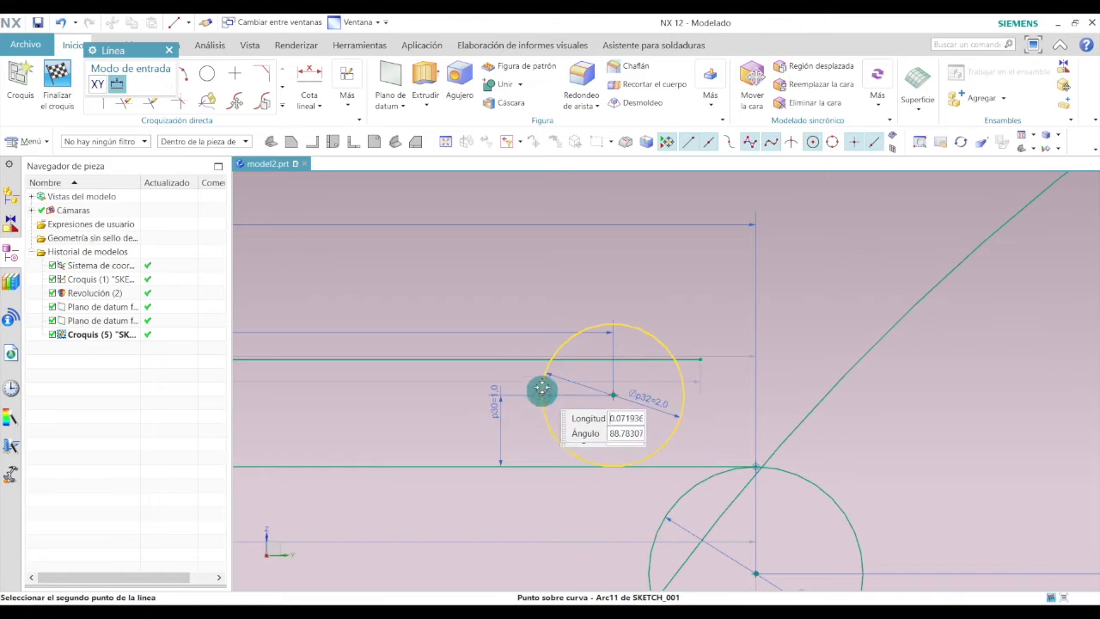
pyautogui.click(537, 275)
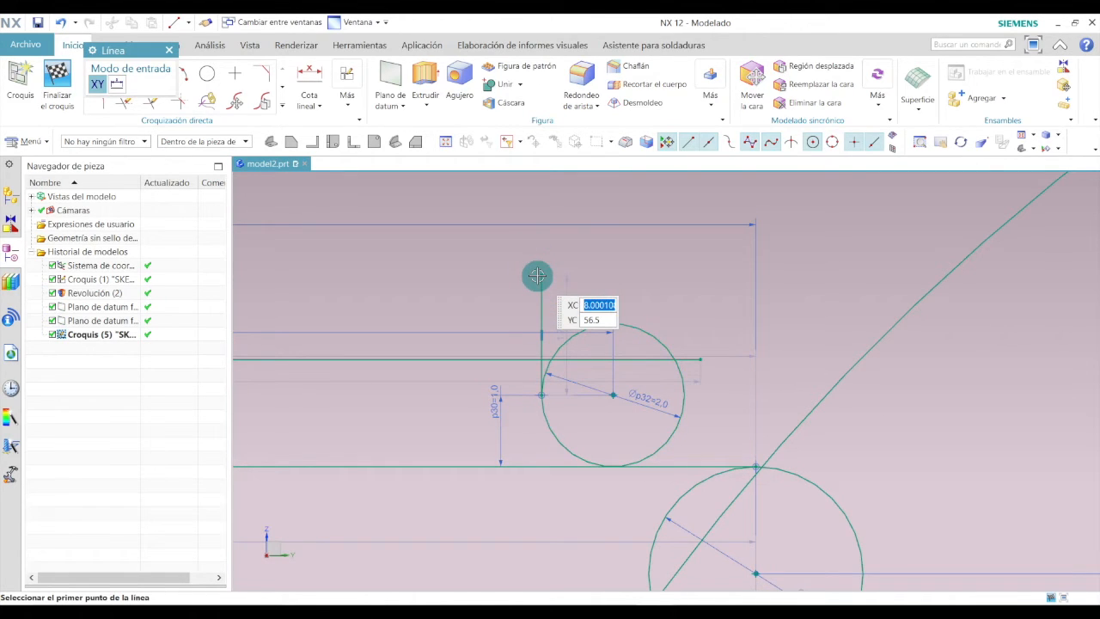
pyautogui.press('Escape')
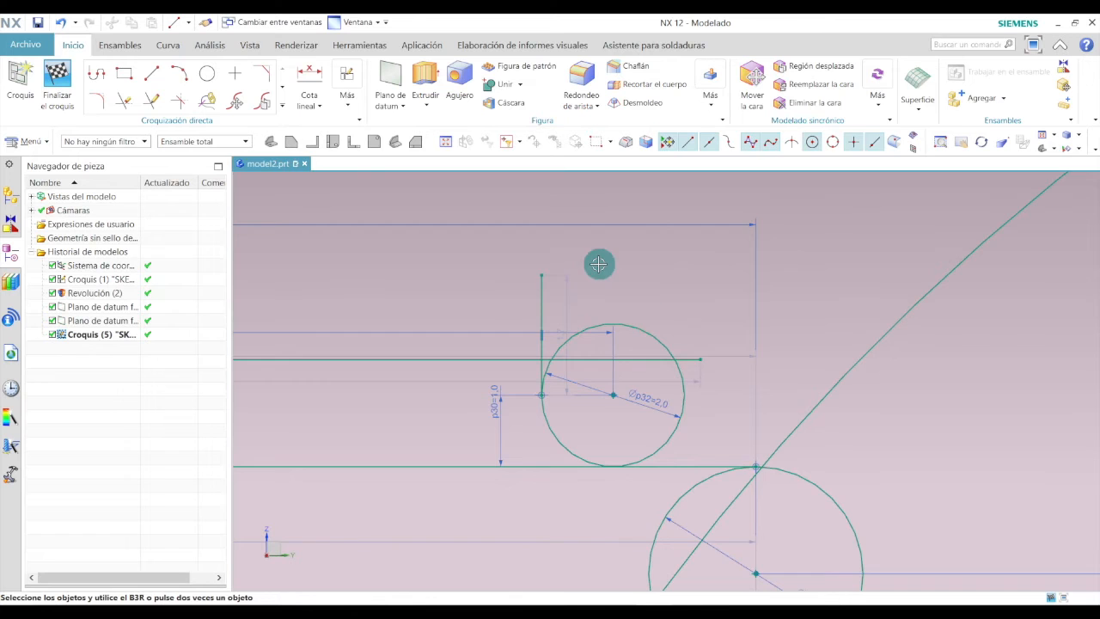
# Draw a vertical line up from the left end of the topmost horizontal line and set its length to 2 mm.
pyautogui.scroll(-2, 667, 311)
pyautogui.scroll(-3, 670, 311)
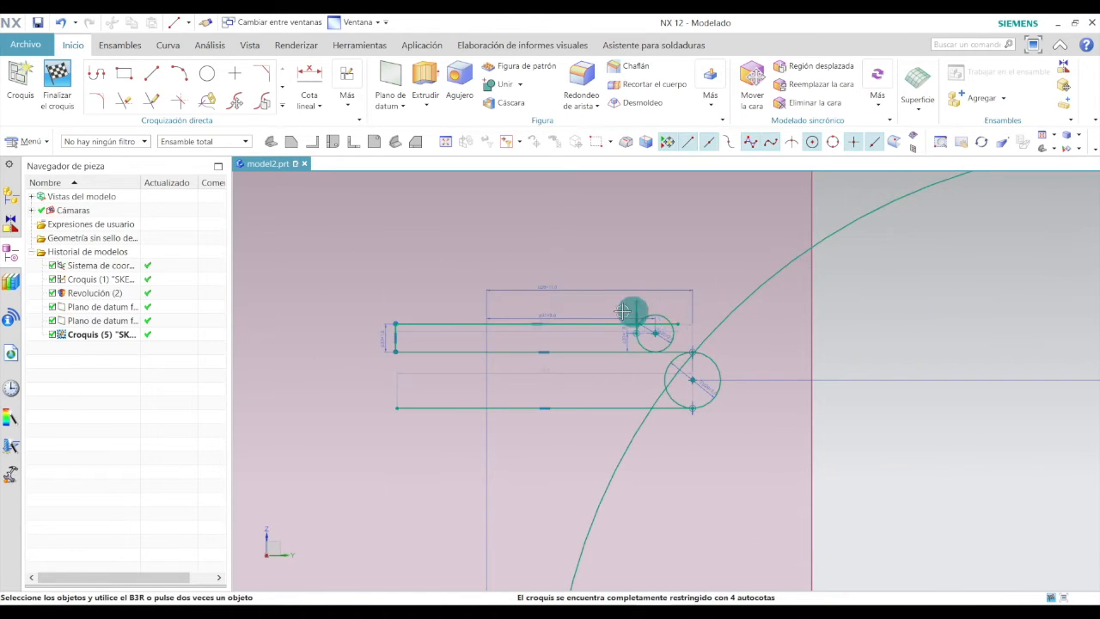
pyautogui.scroll(3, 513, 311)
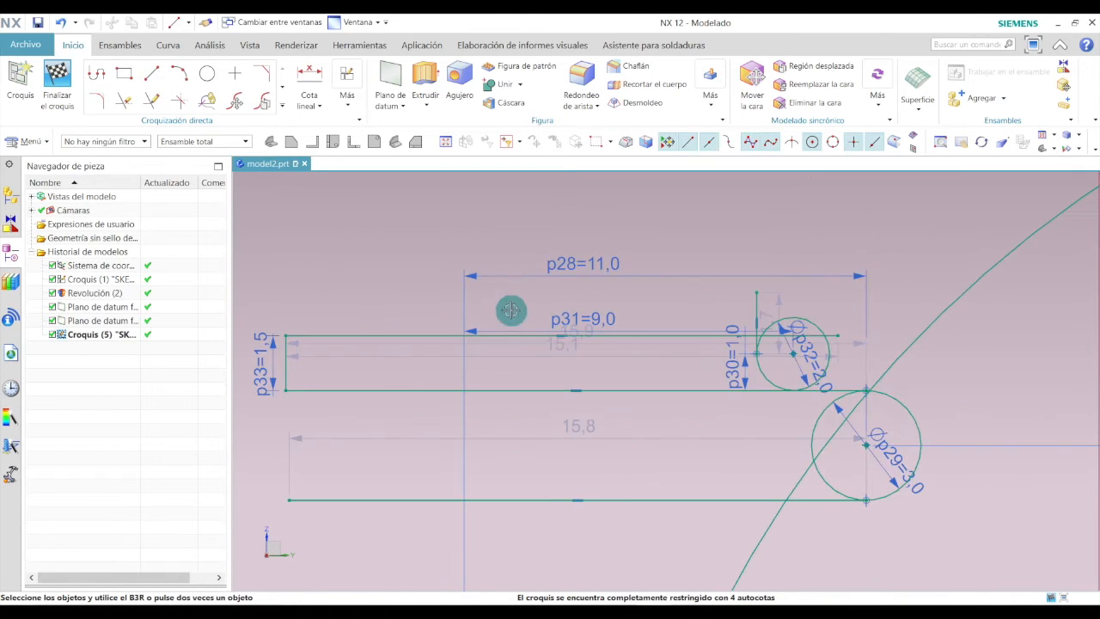
pyautogui.click(144, 75)
pyautogui.click(286, 335)
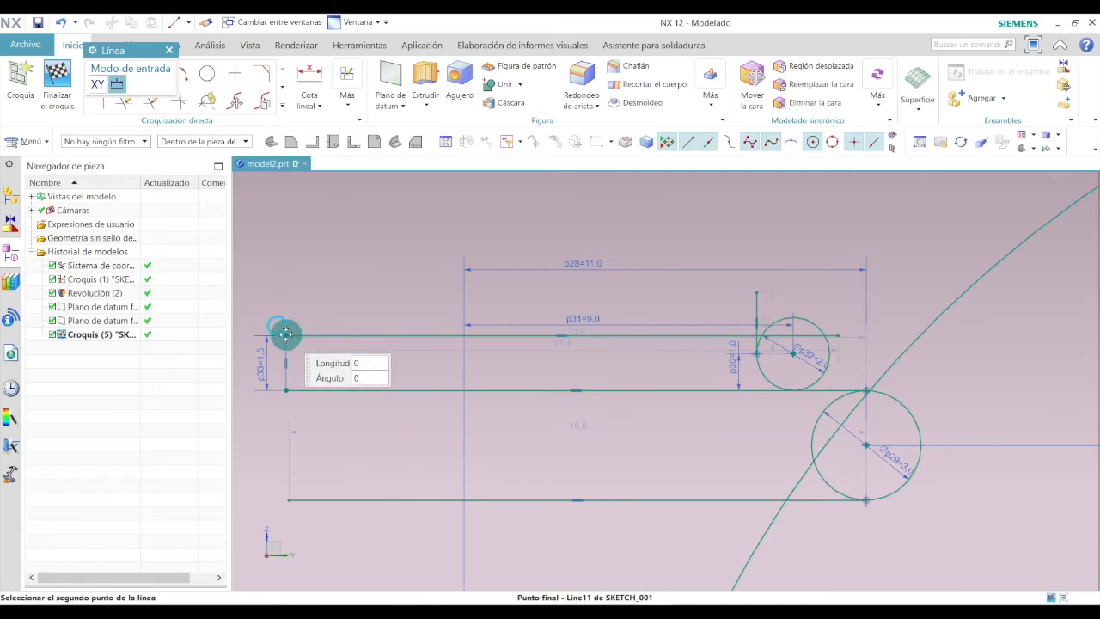
pyautogui.click(287, 286)
pyautogui.press('Escape')
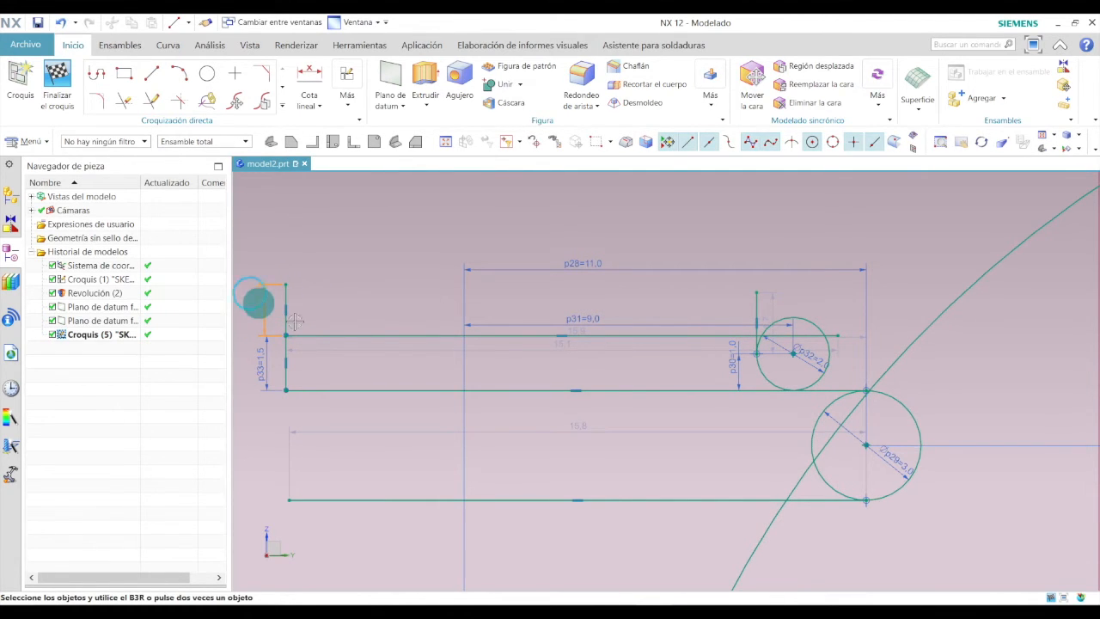
pyautogui.doubleClick(259, 303)
pyautogui.click(259, 304)
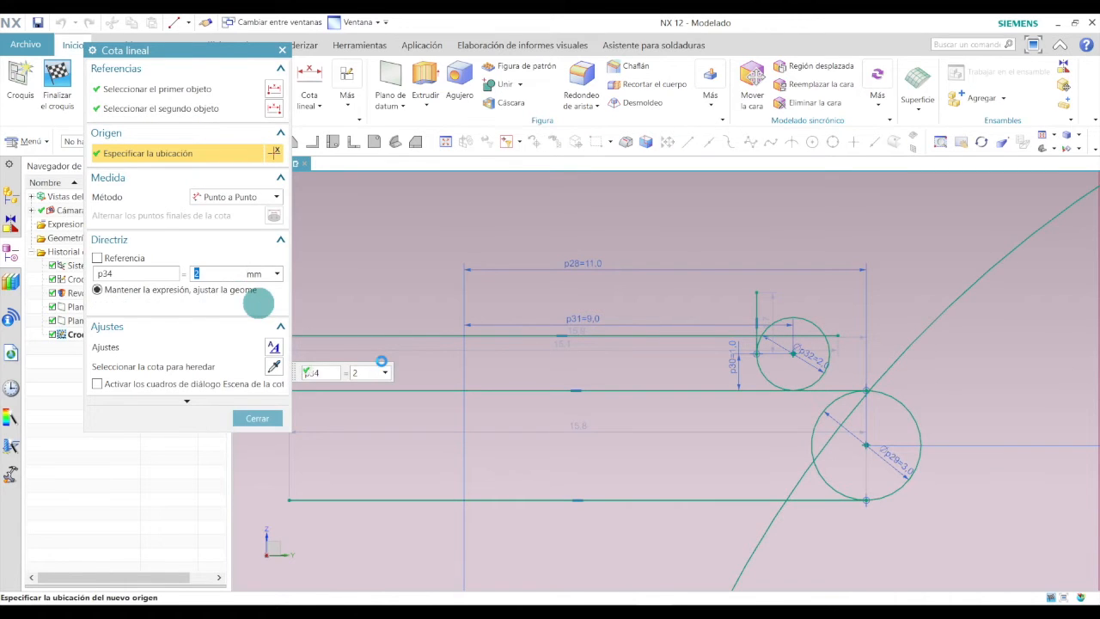
pyautogui.click(273, 418)
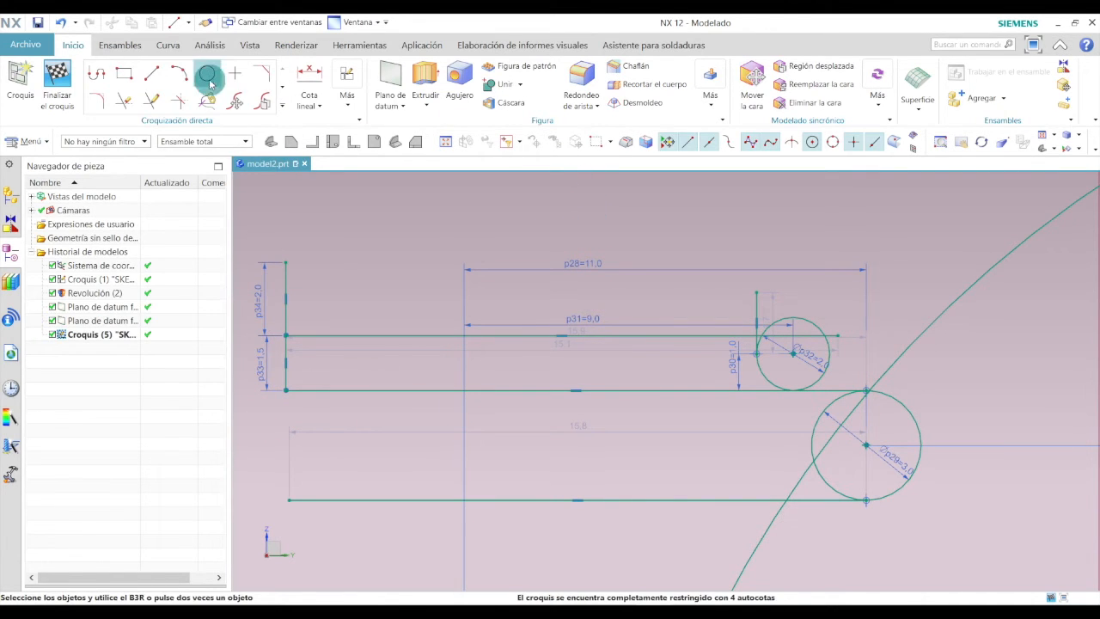
# Draw a horizontal line about 16 mm long rightward from the top of the 2 mm vertical line.
pyautogui.click(151, 73)
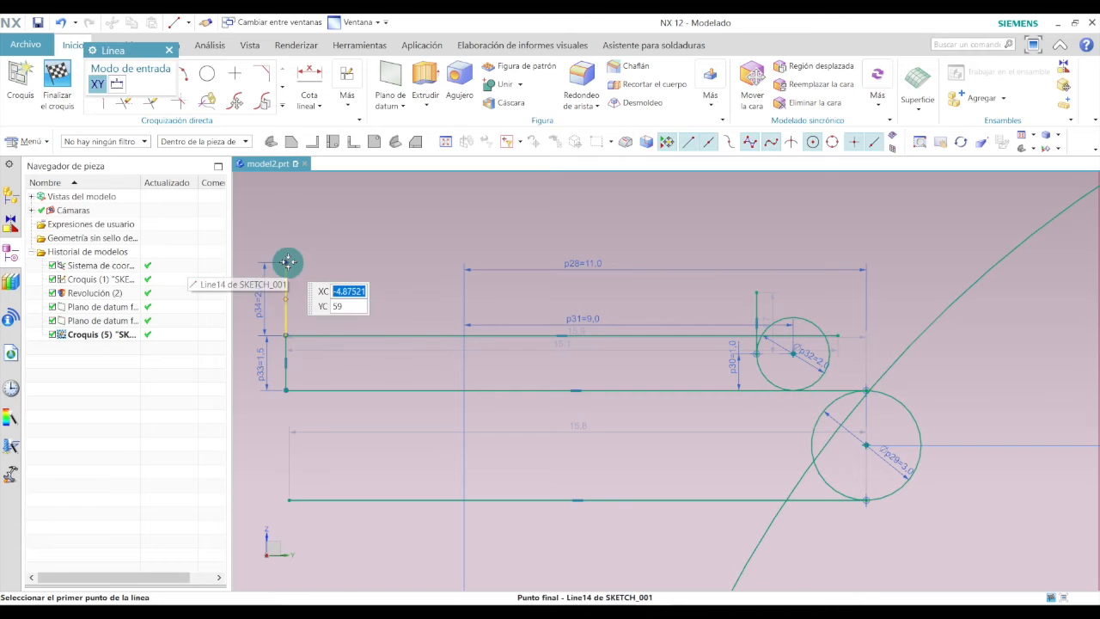
pyautogui.click(286, 262)
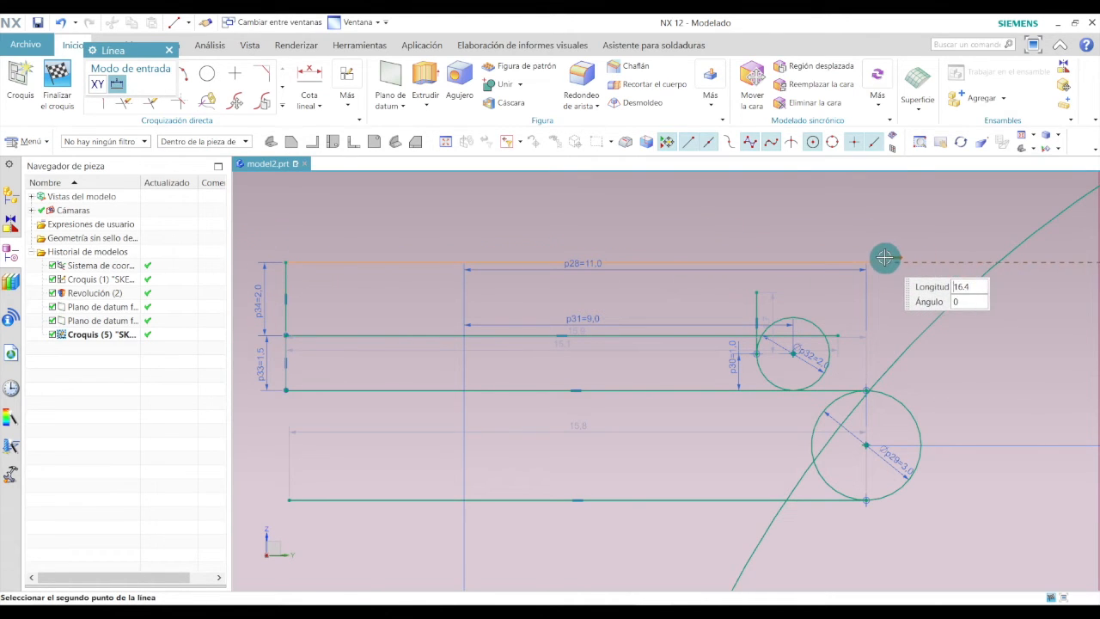
pyautogui.click(855, 257)
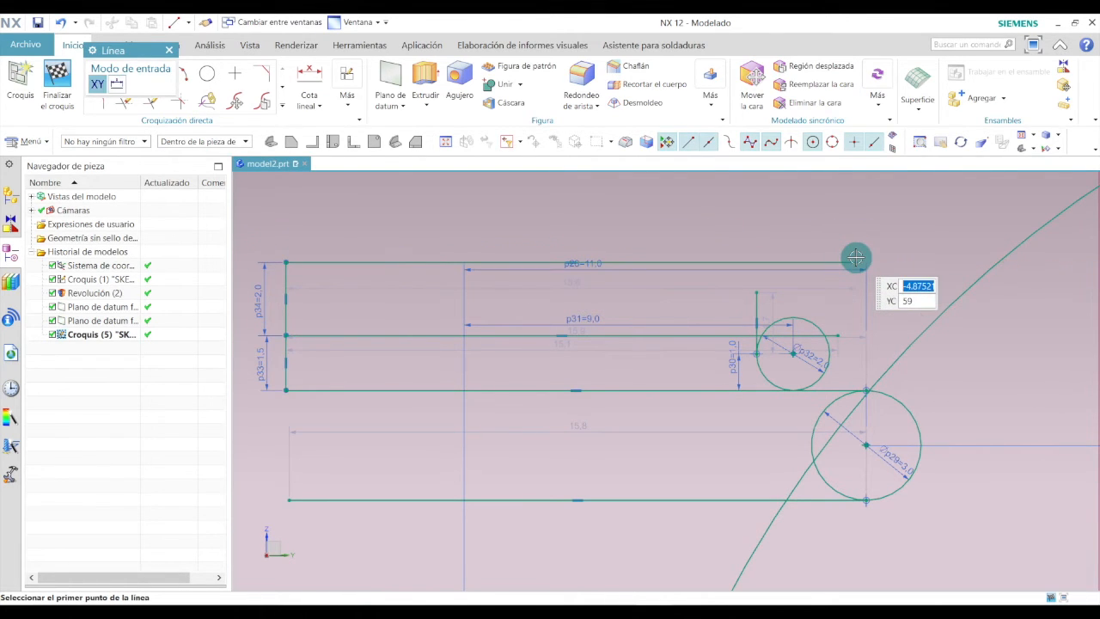
# Draw a vertical line about 128 mm long straight up from the sketch origin.
pyautogui.press('Escape')
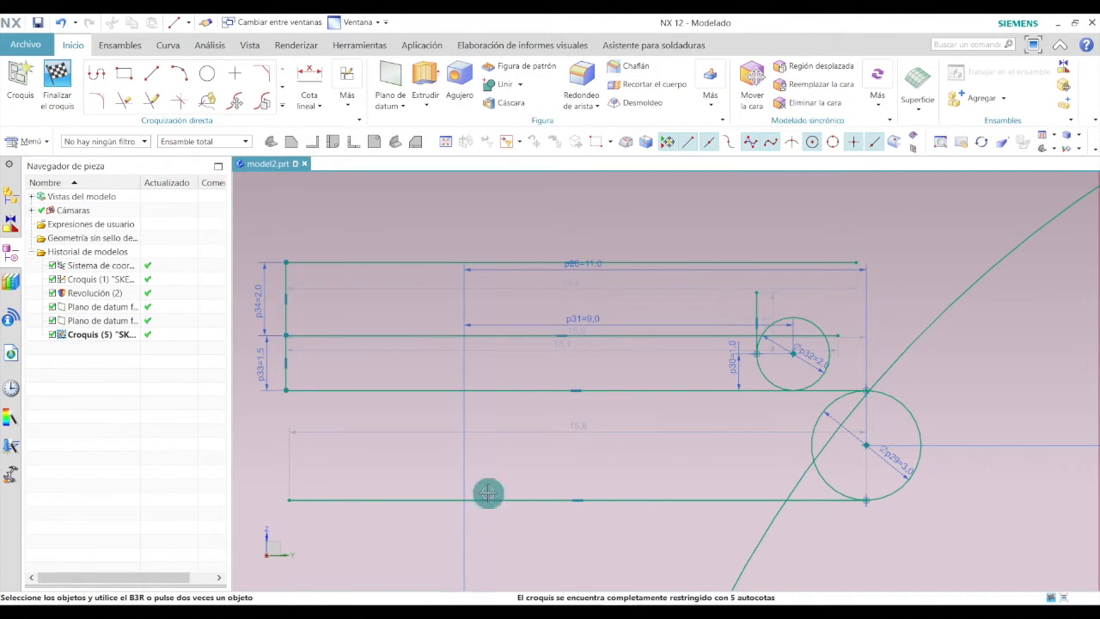
pyautogui.scroll(-6, 502, 364)
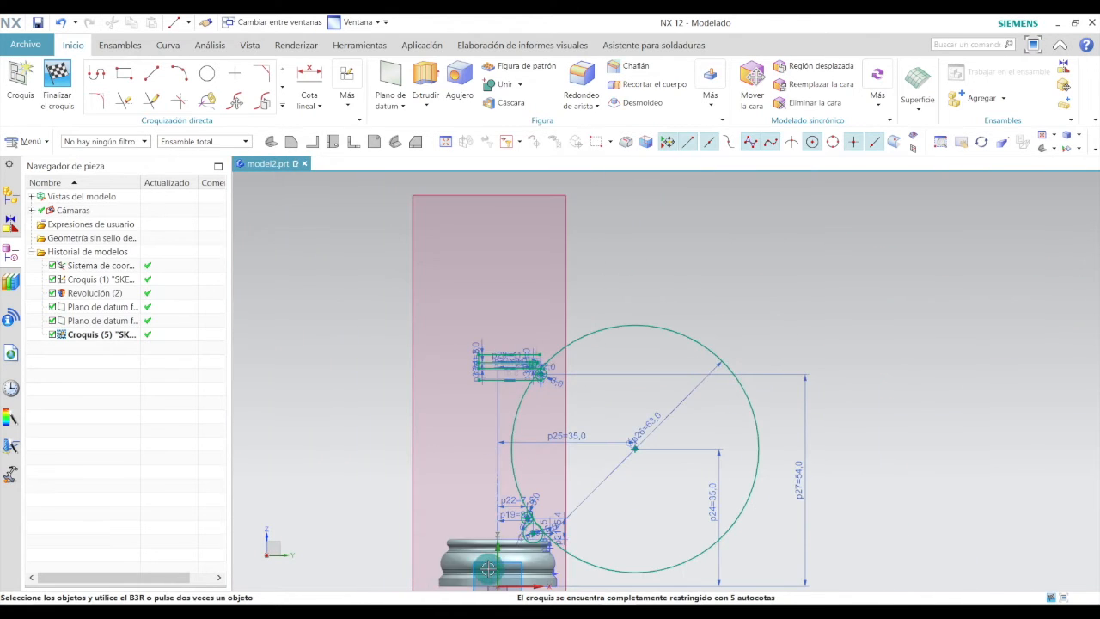
pyautogui.scroll(-2, 544, 430)
pyautogui.scroll(2, 509, 530)
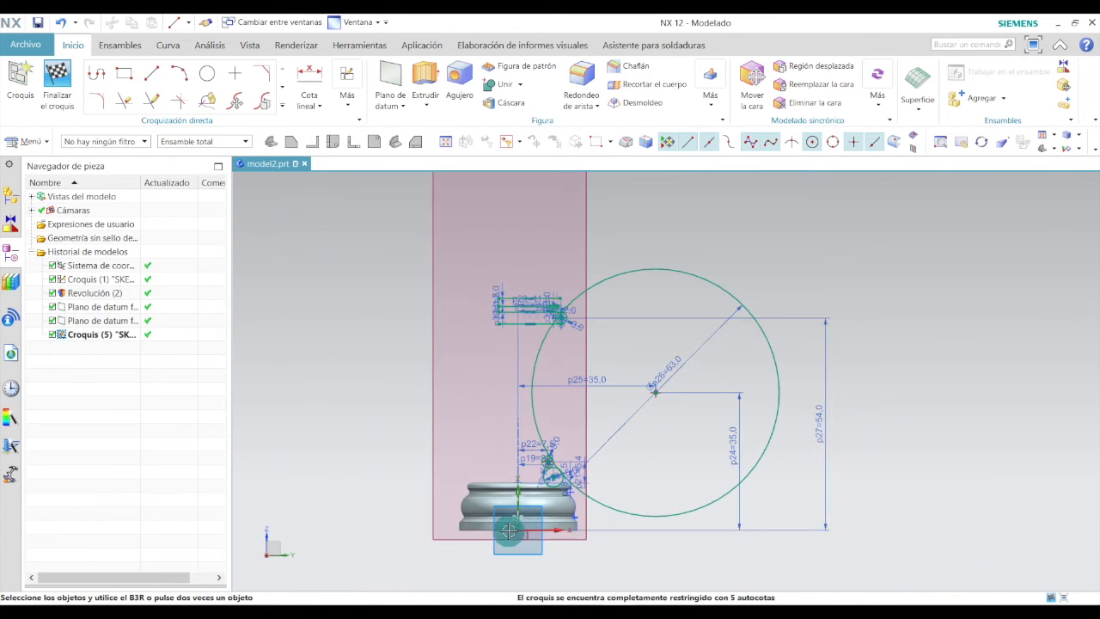
pyautogui.click(151, 73)
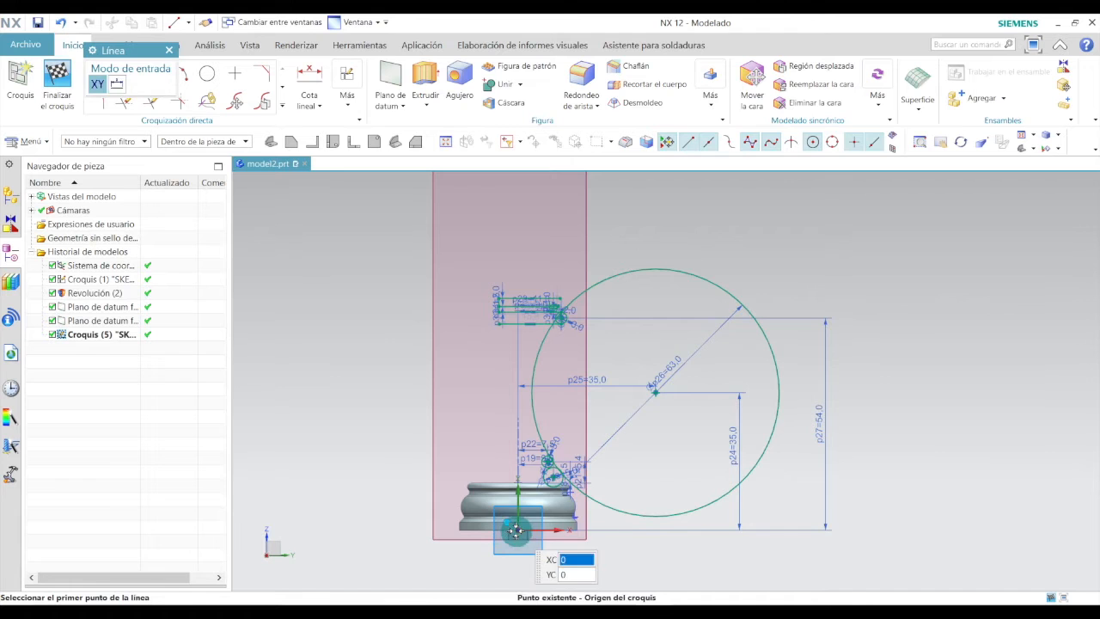
pyautogui.click(518, 530)
pyautogui.scroll(-3, 521, 387)
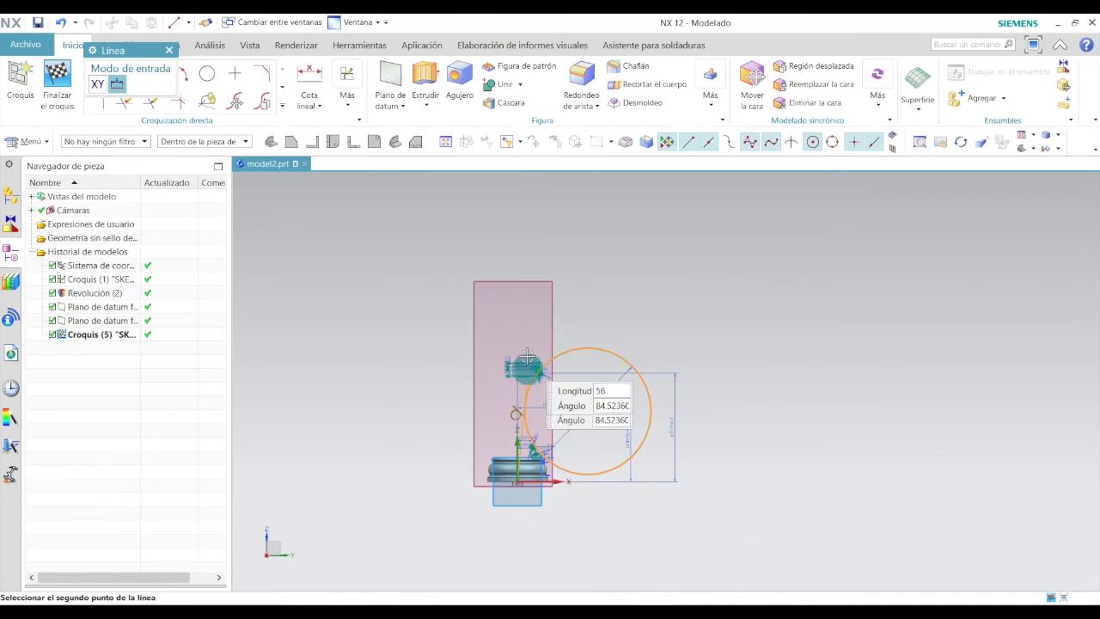
pyautogui.click(517, 226)
pyautogui.scroll(5, 522, 341)
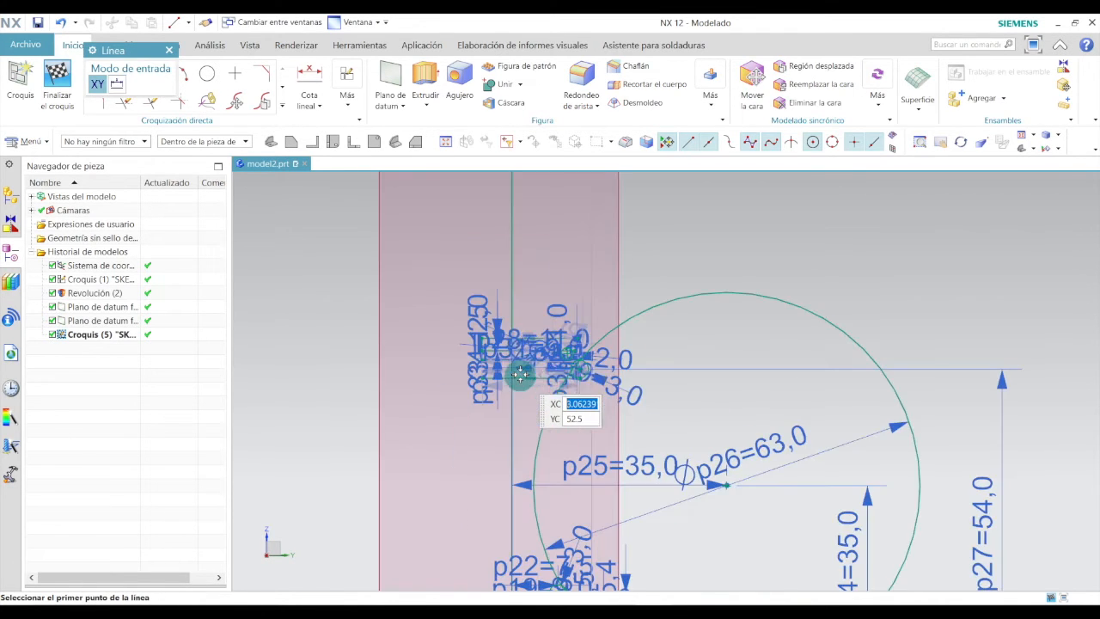
pyautogui.scroll(4, 523, 340)
pyautogui.press('Escape')
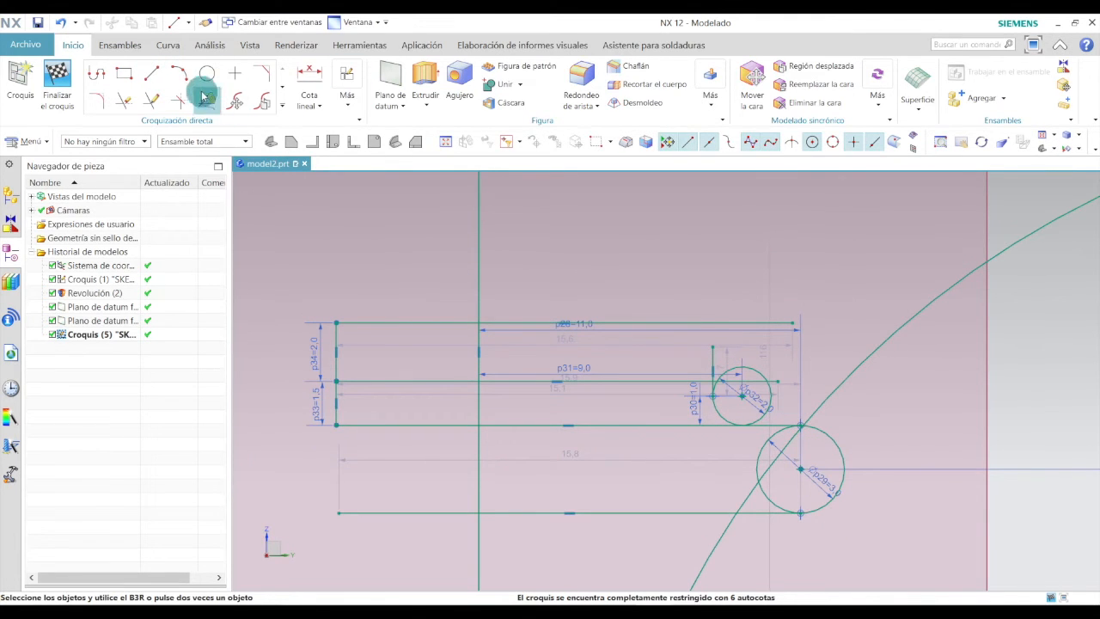
# Trim the large arc's segments between the lower horizontal line and the 3 mm circle and above it with Quick Trim.
pyautogui.click(127, 103)
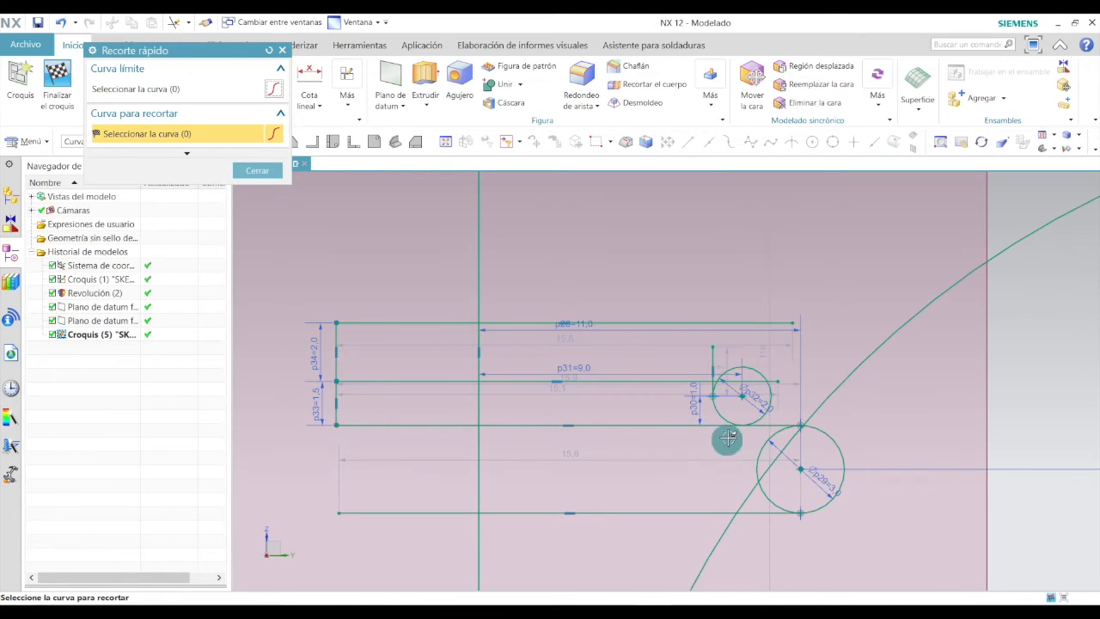
pyautogui.scroll(-3, 761, 506)
pyautogui.scroll(3, 765, 444)
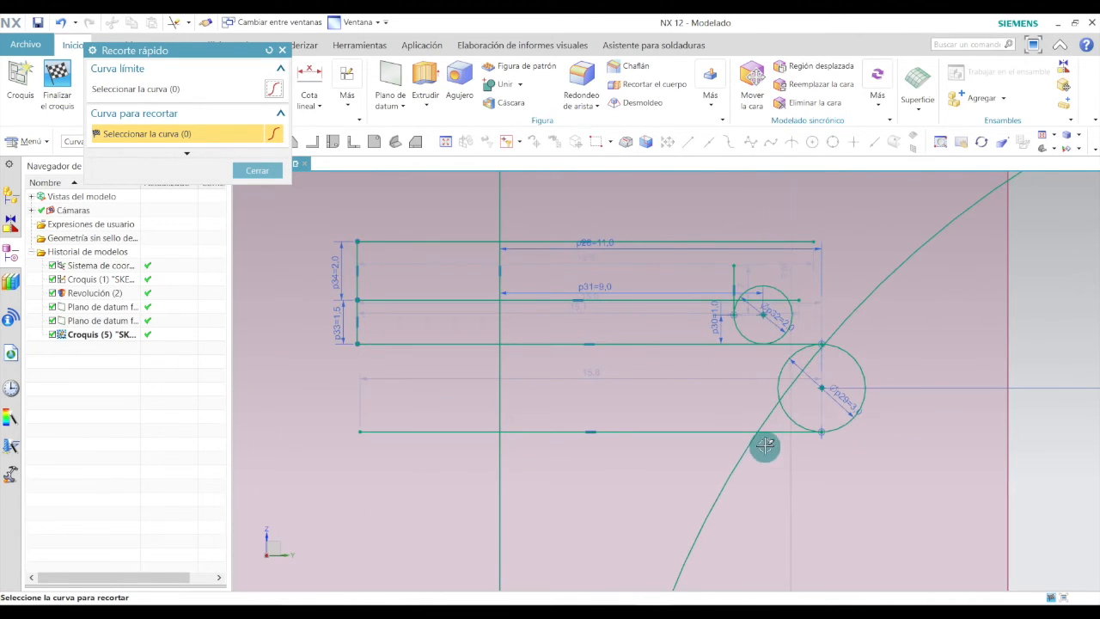
pyautogui.click(763, 424)
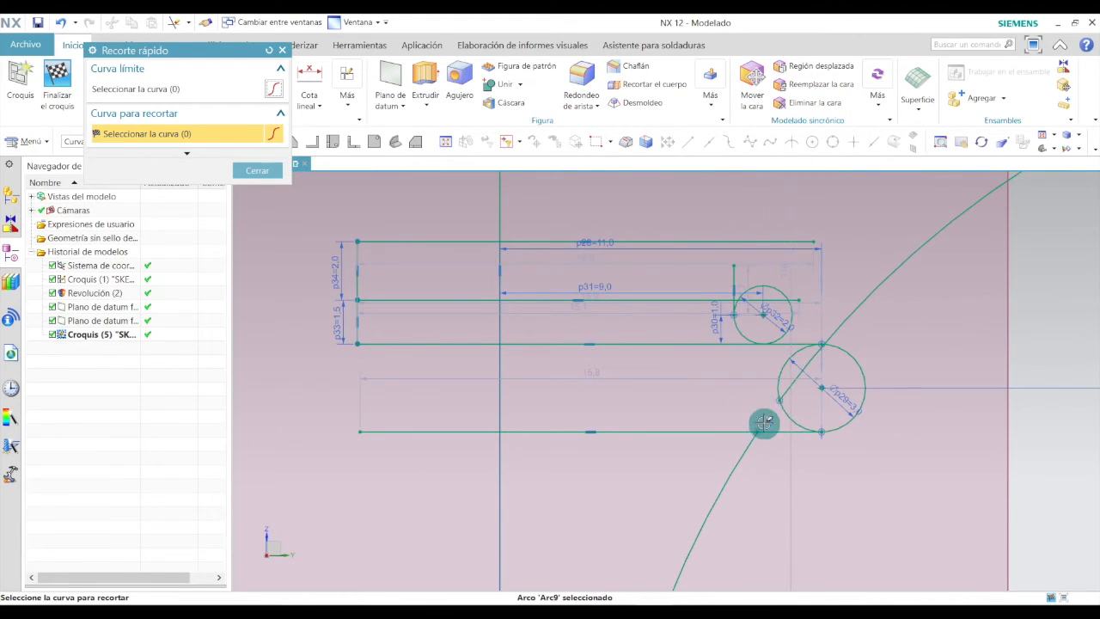
pyautogui.click(812, 358)
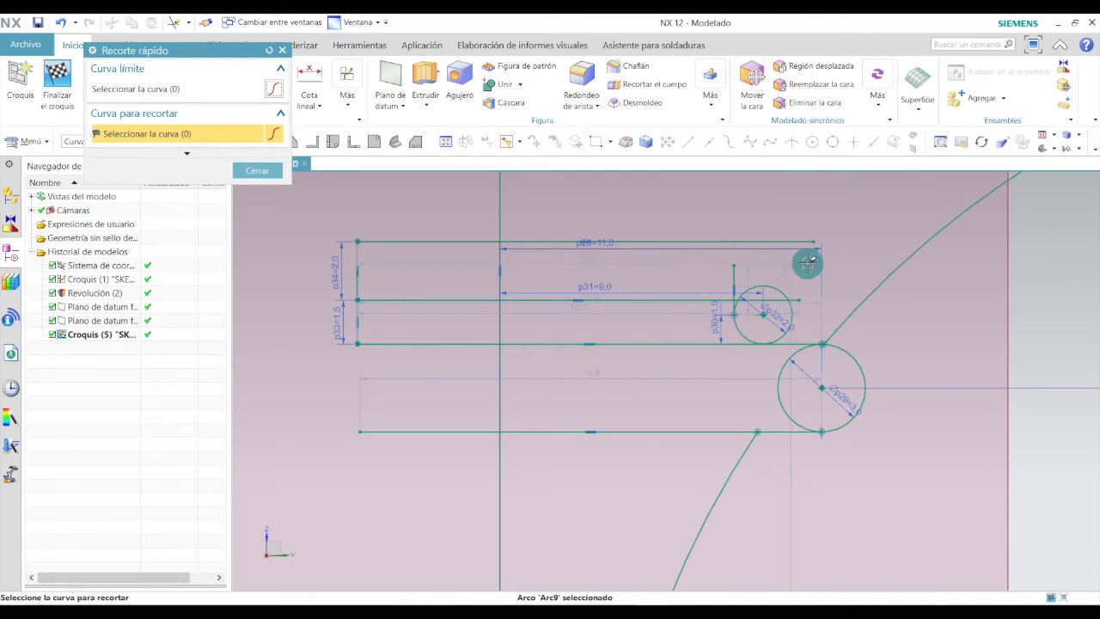
# Trim the left ends of the three upper horizontal lines back to the new vertical line.
pyautogui.scroll(5, 808, 261)
pyautogui.scroll(-3, 765, 335)
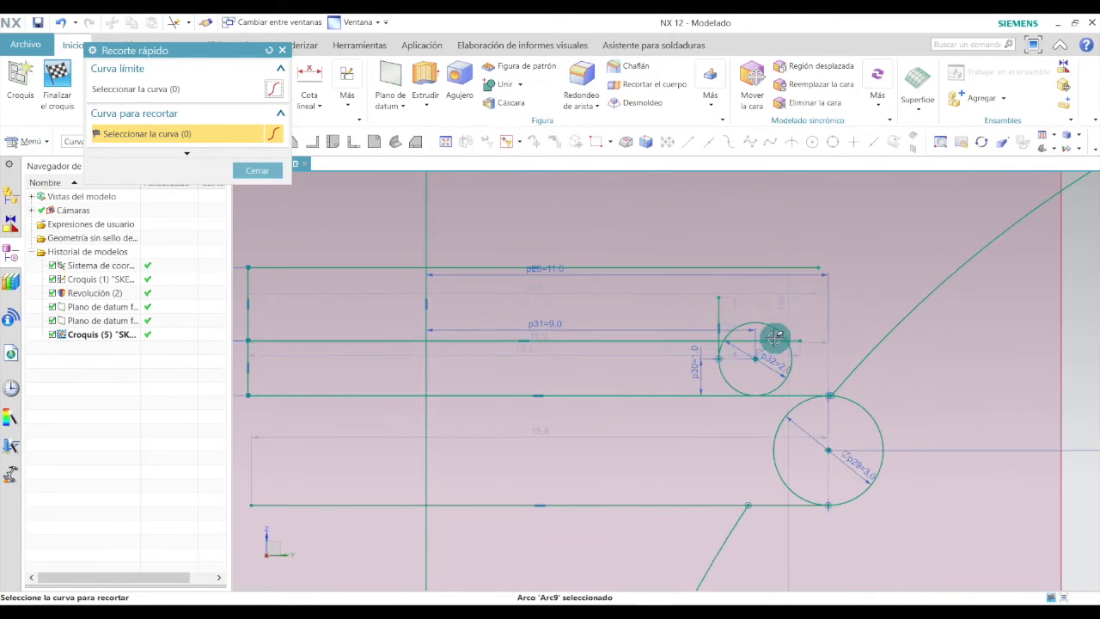
pyautogui.scroll(2, 739, 341)
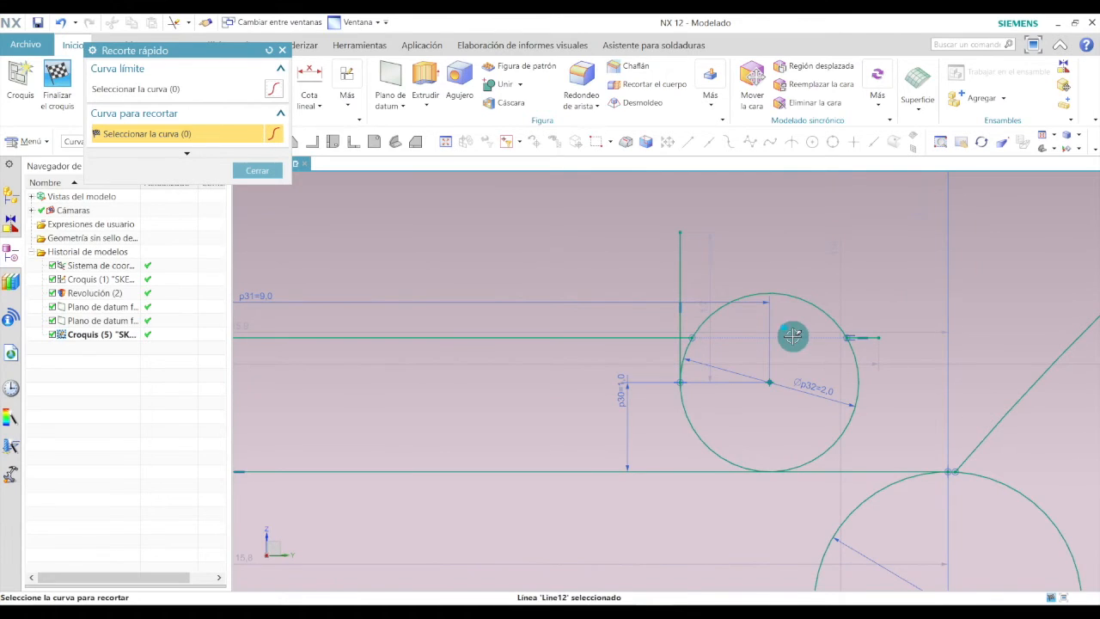
pyautogui.scroll(-3, 812, 396)
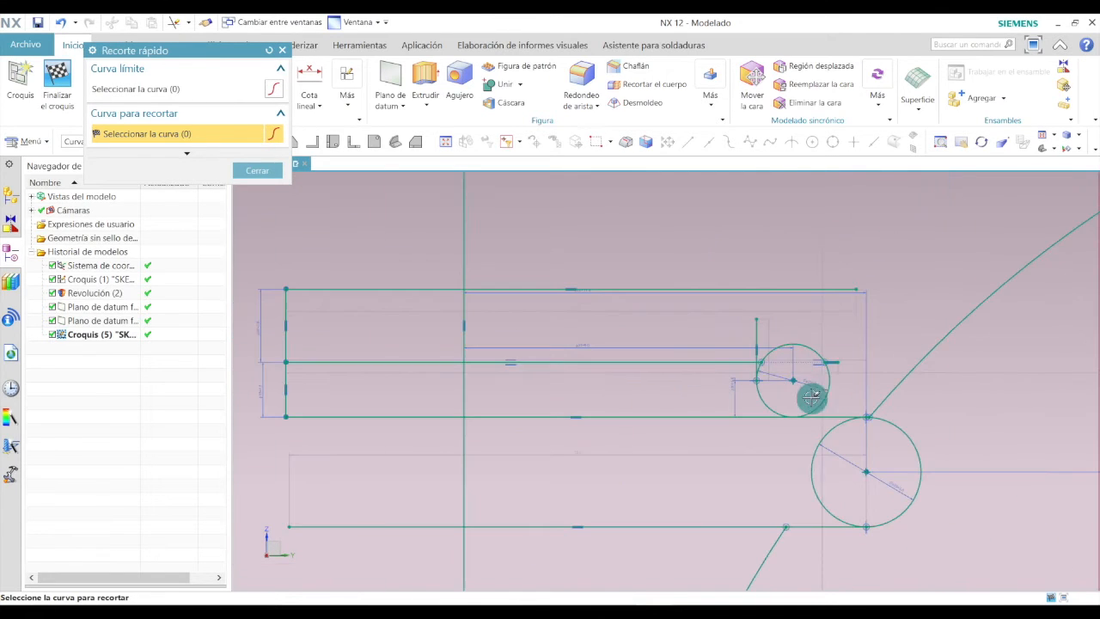
pyautogui.click(396, 290)
pyautogui.click(389, 361)
pyautogui.click(404, 416)
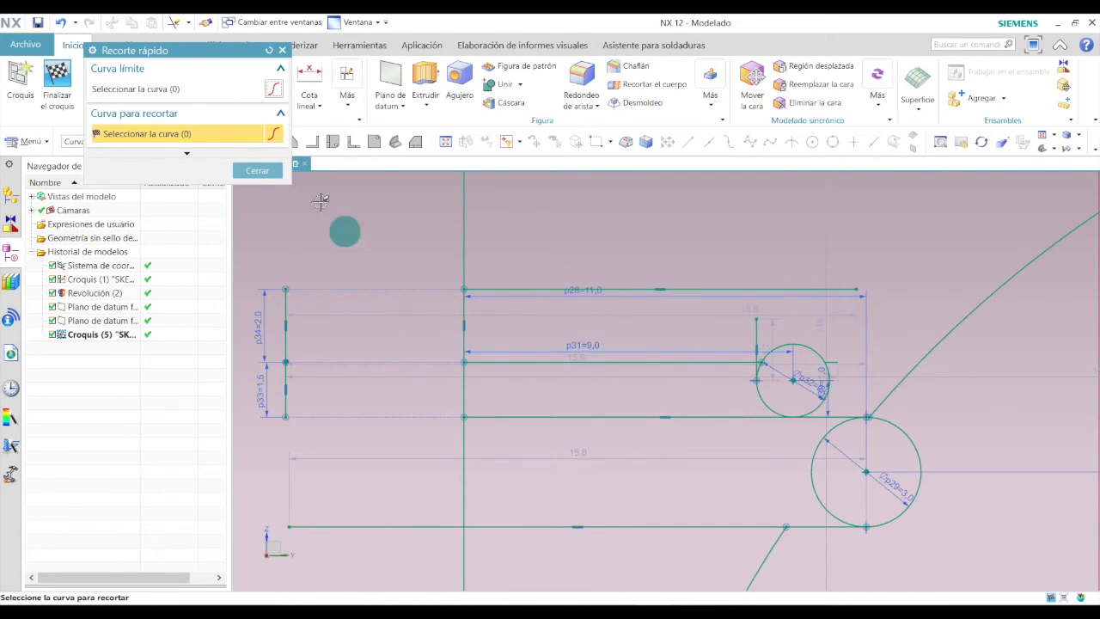
pyautogui.click(256, 170)
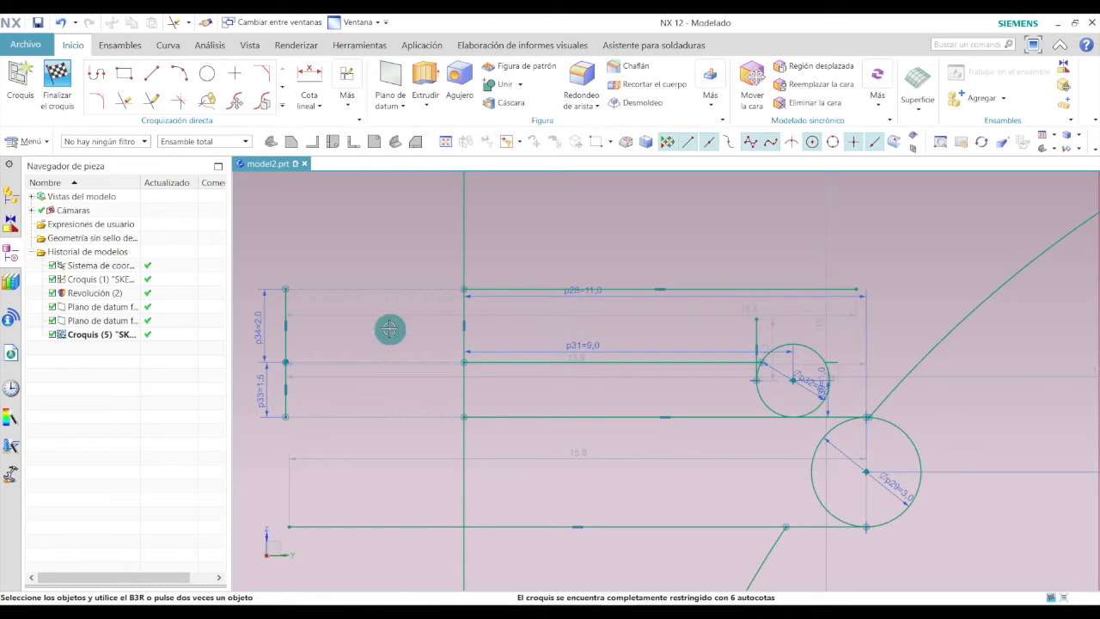
# Move the 11 mm dimension aside and dimension the topmost horizontal line's length to 7 mm.
pyautogui.moveTo(590, 291); pyautogui.dragTo(605, 316)
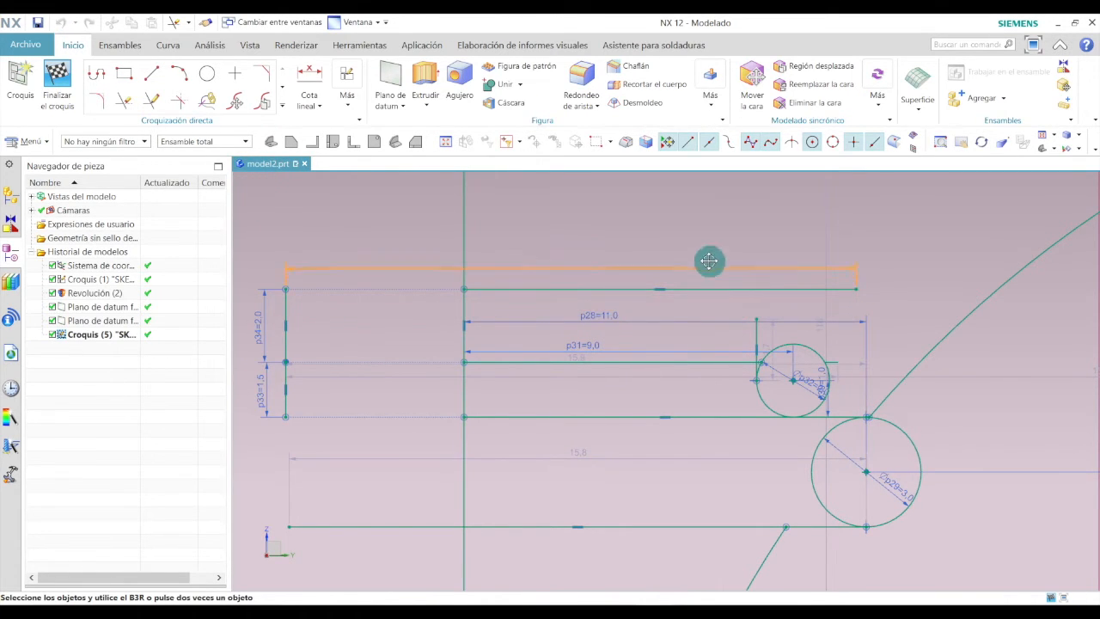
pyautogui.moveTo(700, 294); pyautogui.dragTo(690, 297)
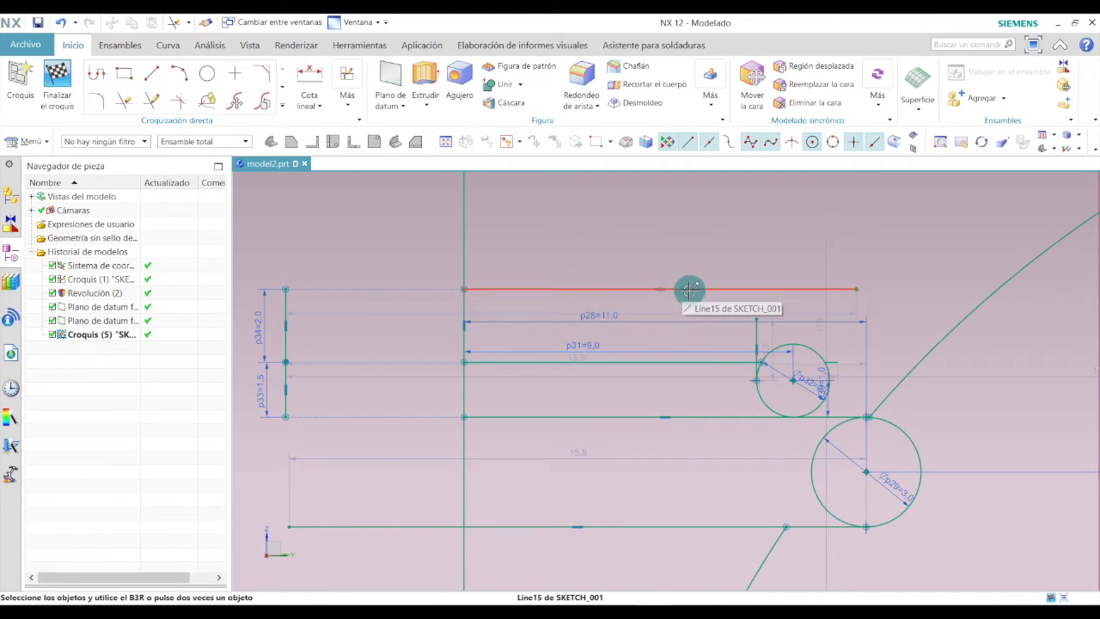
pyautogui.click(308, 75)
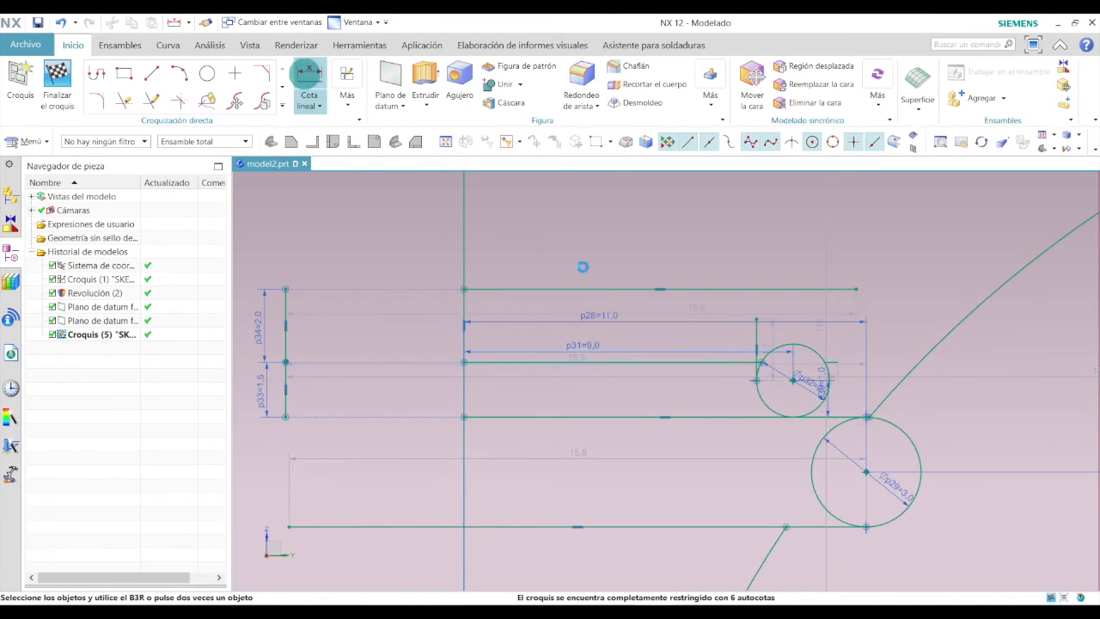
pyautogui.click(459, 282)
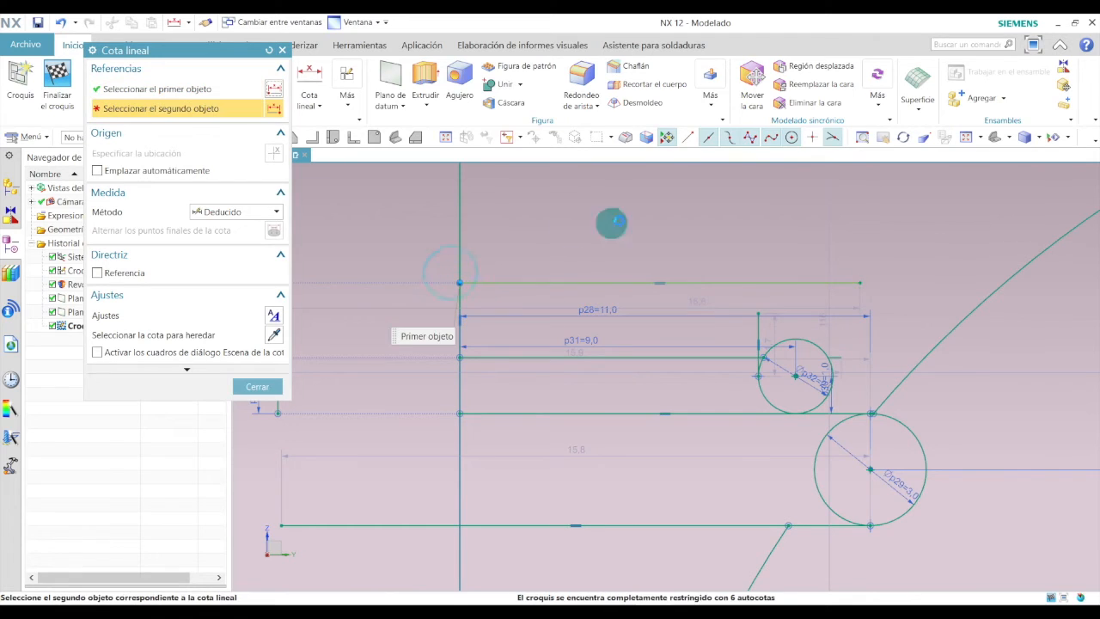
pyautogui.click(860, 282)
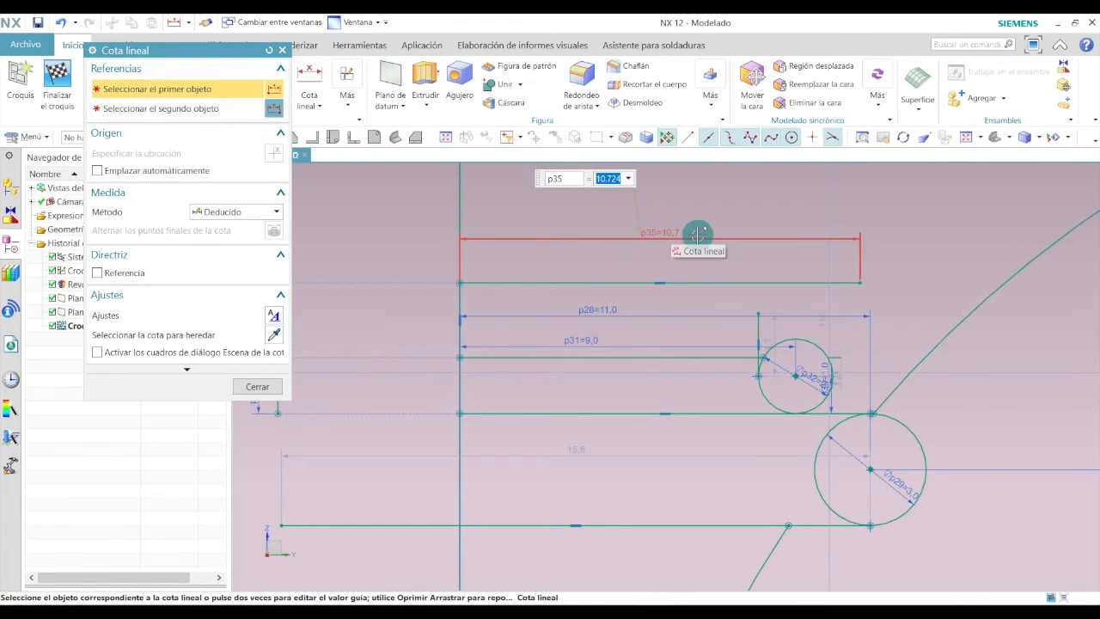
pyautogui.press('Return')
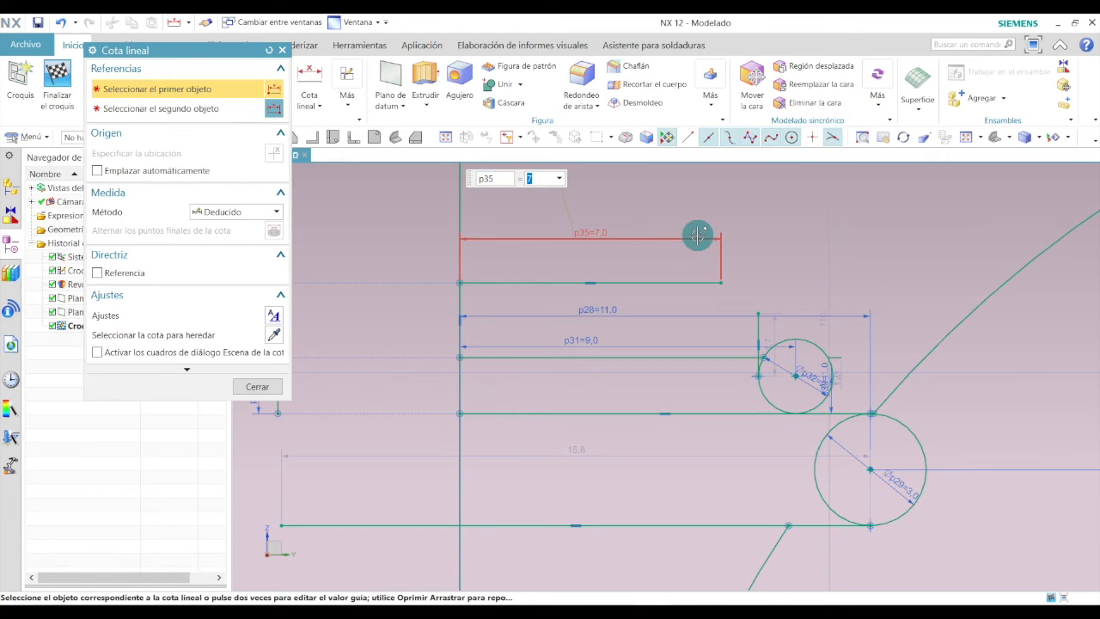
pyautogui.click(268, 385)
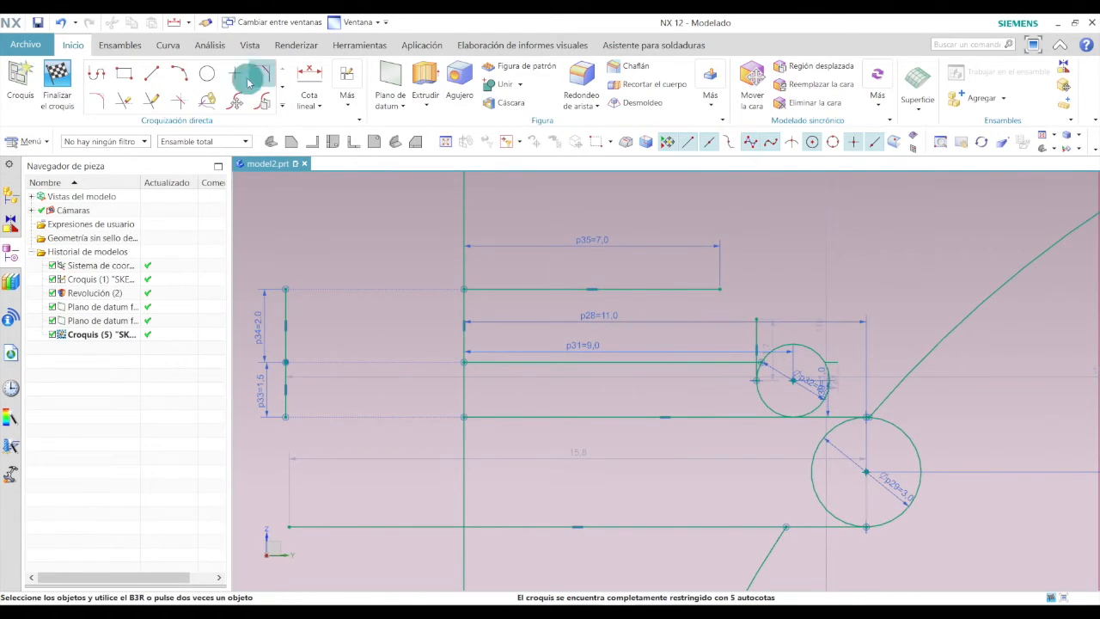
# Draw a vertical line about 2 mm down from the right end of the 7 mm line to the middle horizontal line.
pyautogui.click(157, 76)
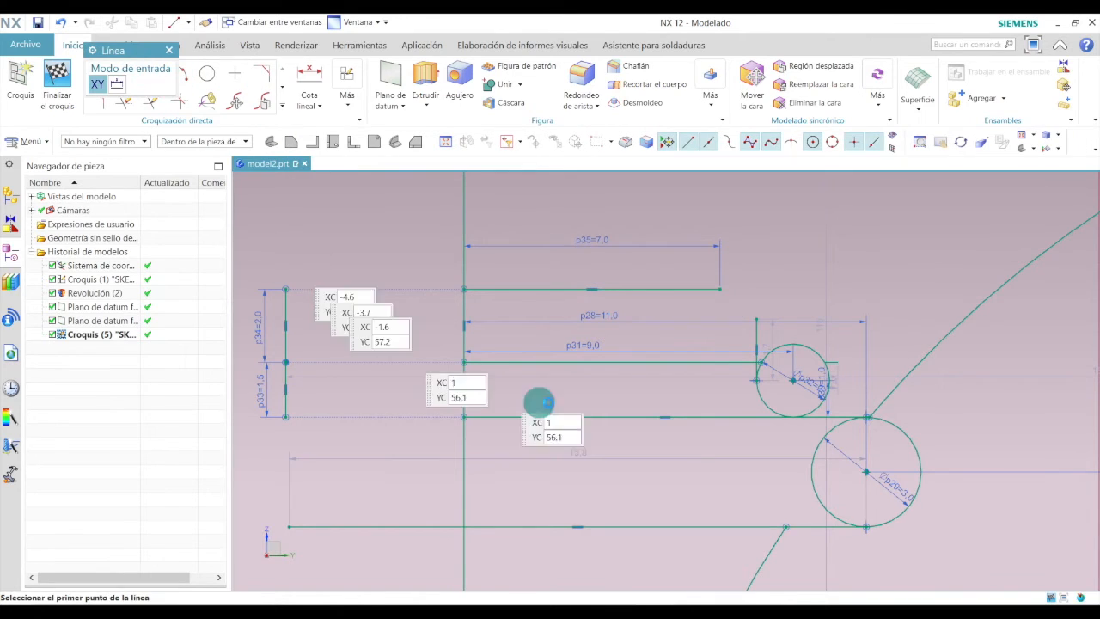
pyautogui.click(720, 288)
pyautogui.click(722, 380)
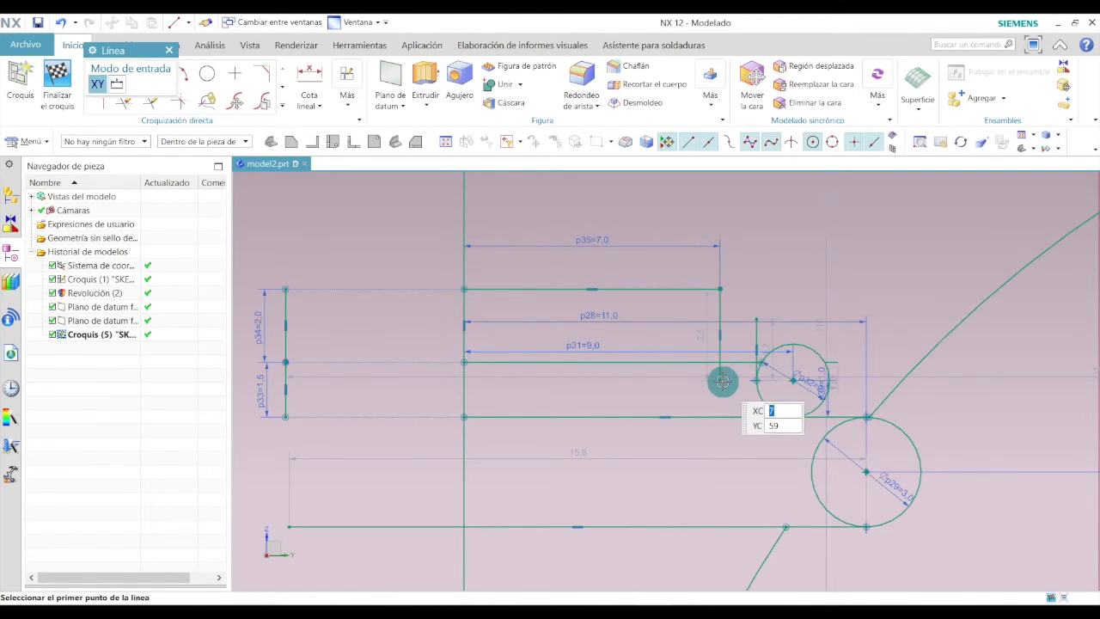
pyautogui.press('Escape')
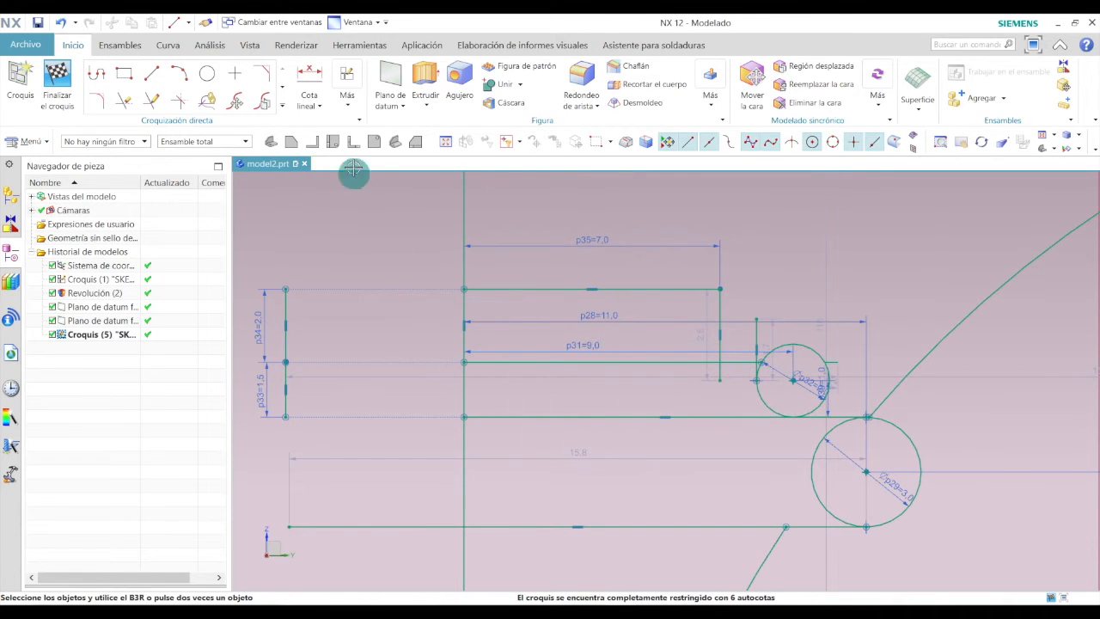
# Trim the middle line's overhang and the unwanted halves of the 2 mm and 3 mm circles with Quick Trim.
pyautogui.click(127, 101)
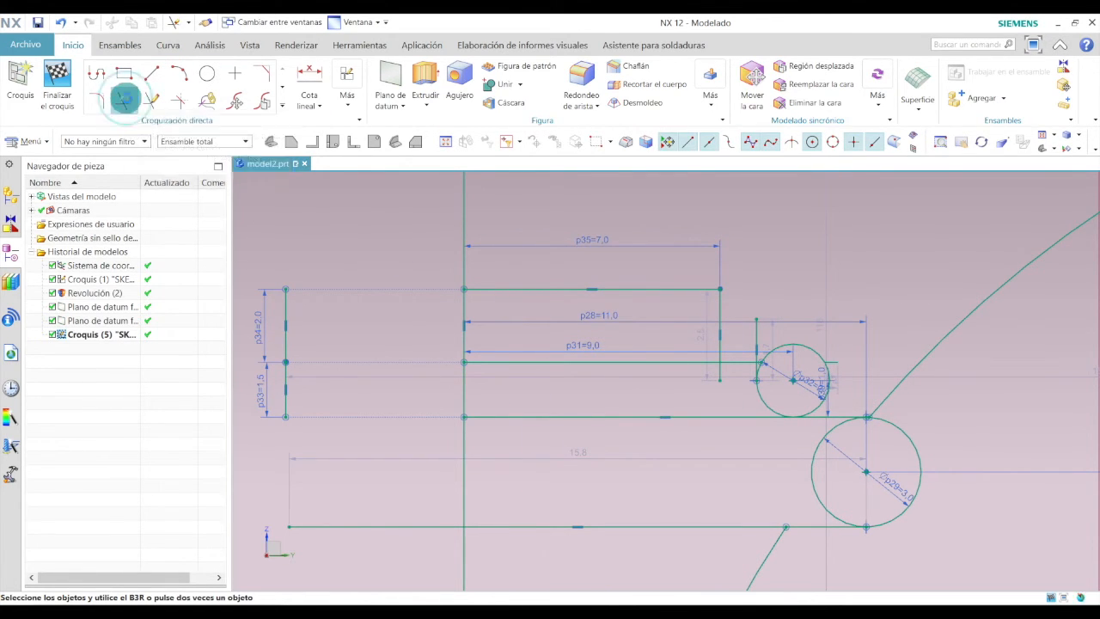
pyautogui.scroll(-2, 744, 368)
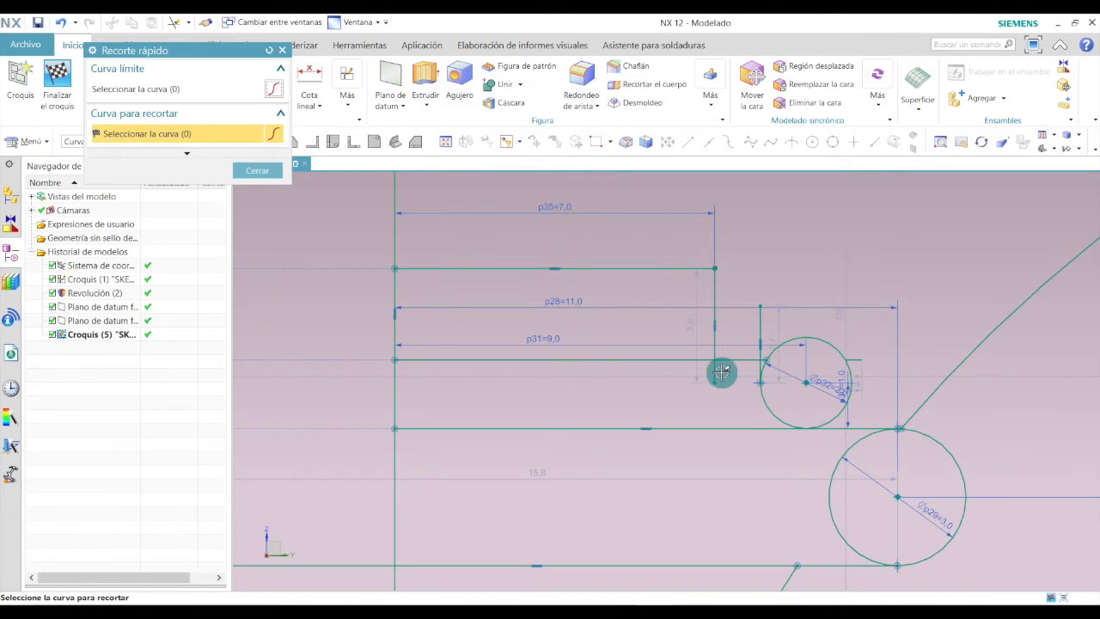
pyautogui.click(706, 360)
pyautogui.scroll(-5, 761, 332)
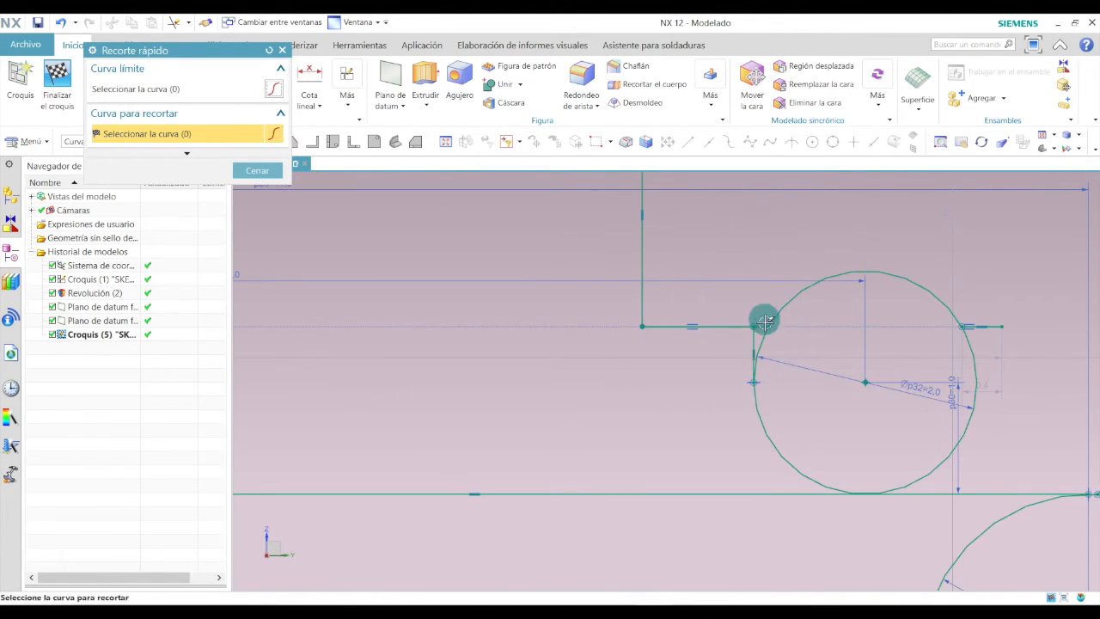
pyautogui.click(798, 289)
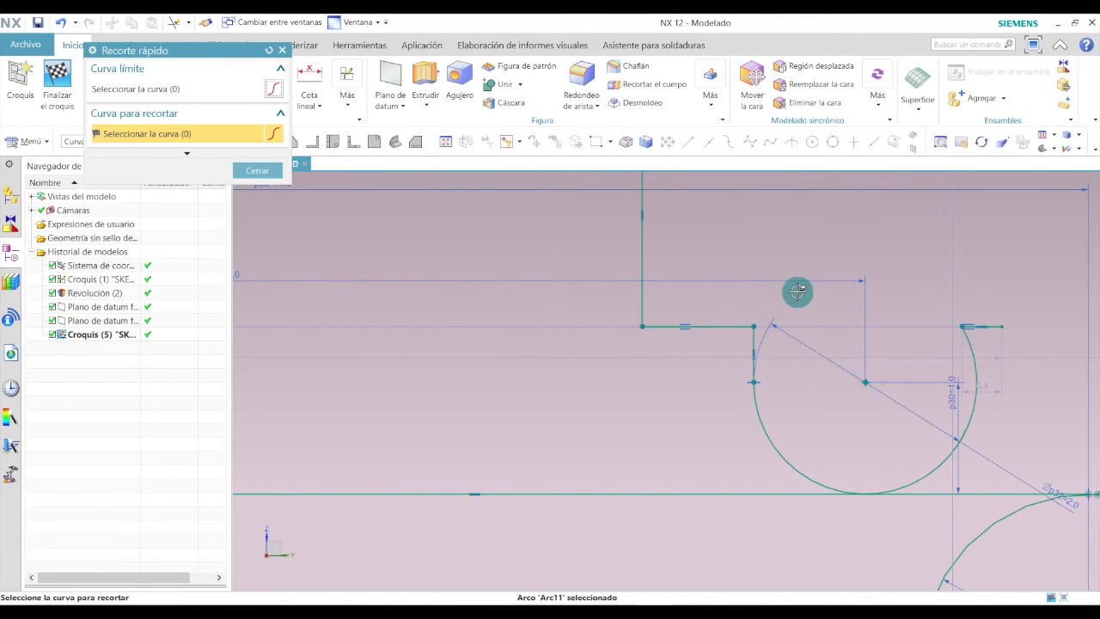
pyautogui.scroll(2, 877, 298)
pyautogui.scroll(3, 877, 299)
pyautogui.click(913, 348)
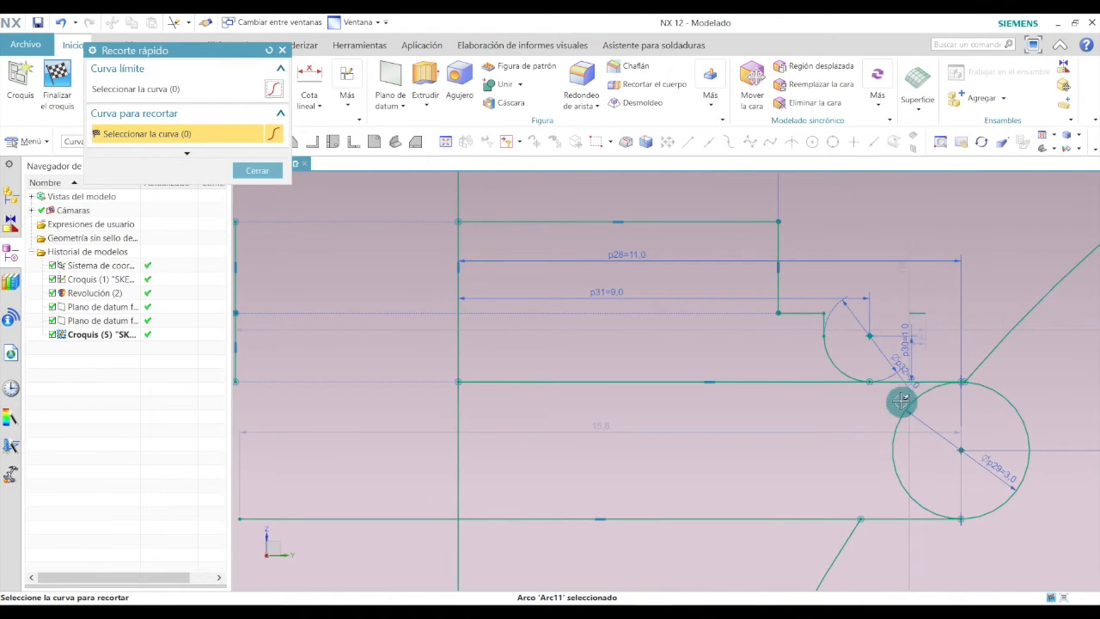
# Trim the remaining arc halves and line overhangs around the 2 mm and 3 mm circles with Quick Trim.
pyautogui.scroll(3, 822, 378)
pyautogui.scroll(-3, 875, 399)
pyautogui.click(881, 374)
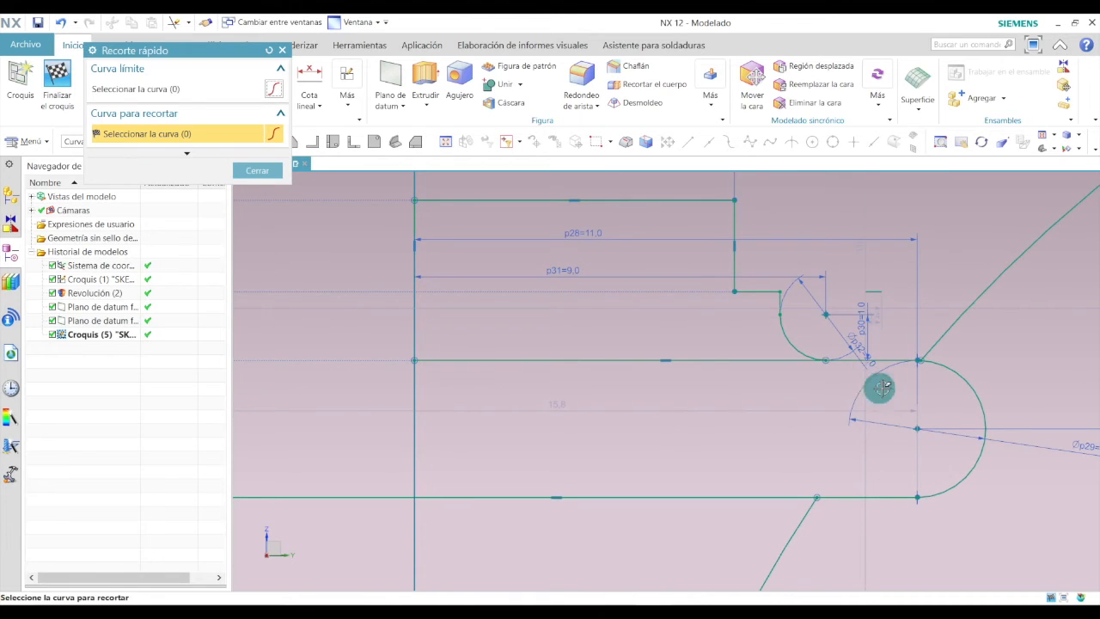
pyautogui.click(957, 316)
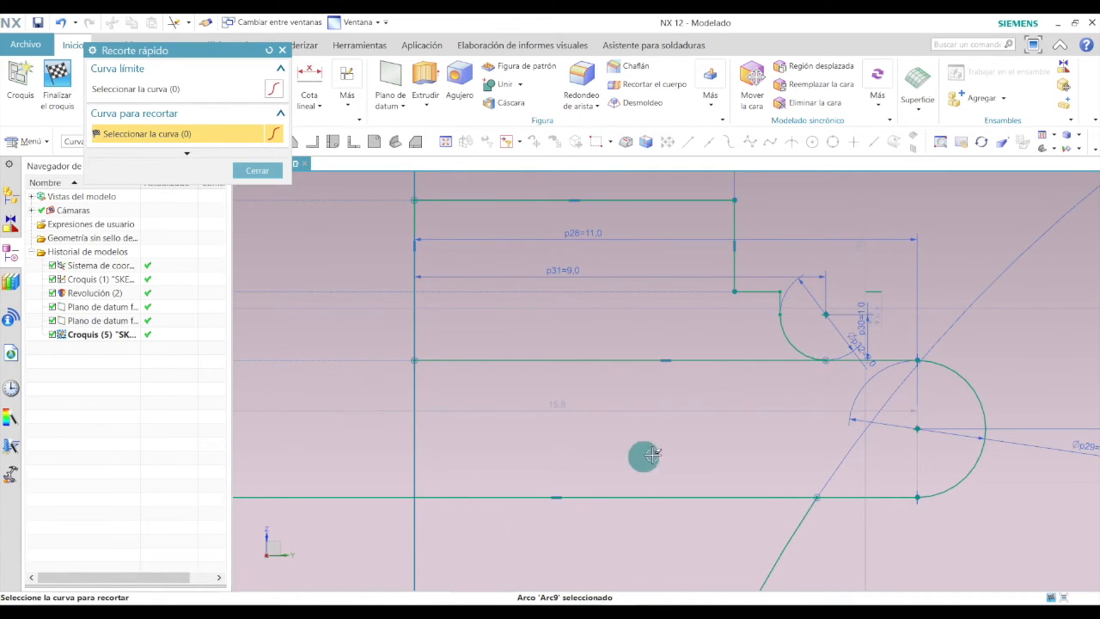
pyautogui.click(781, 360)
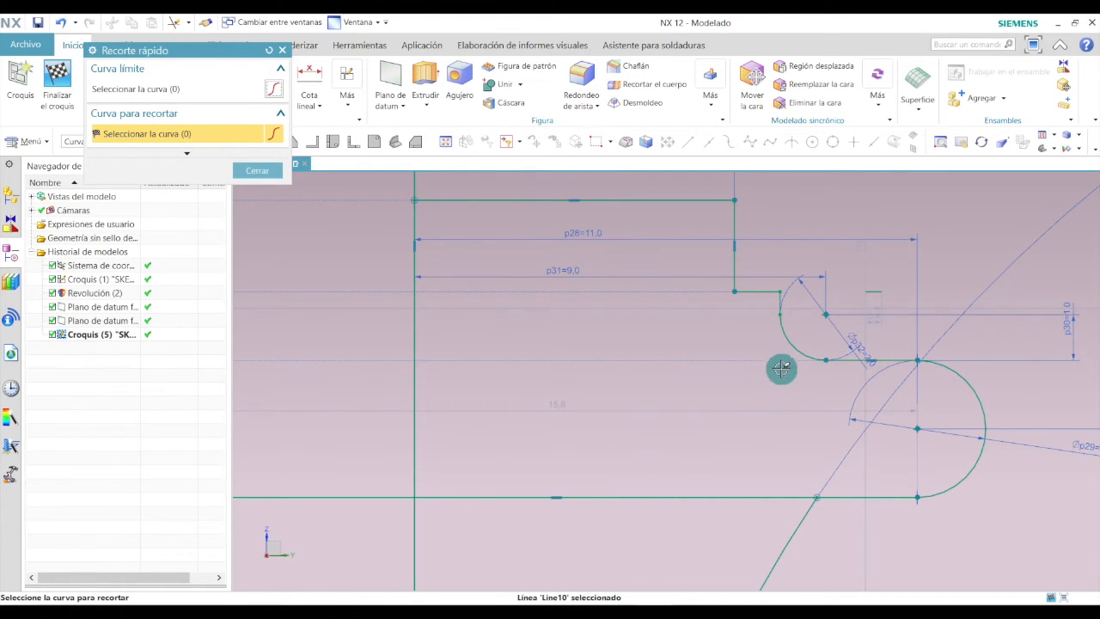
pyautogui.click(794, 497)
pyautogui.scroll(5, 705, 409)
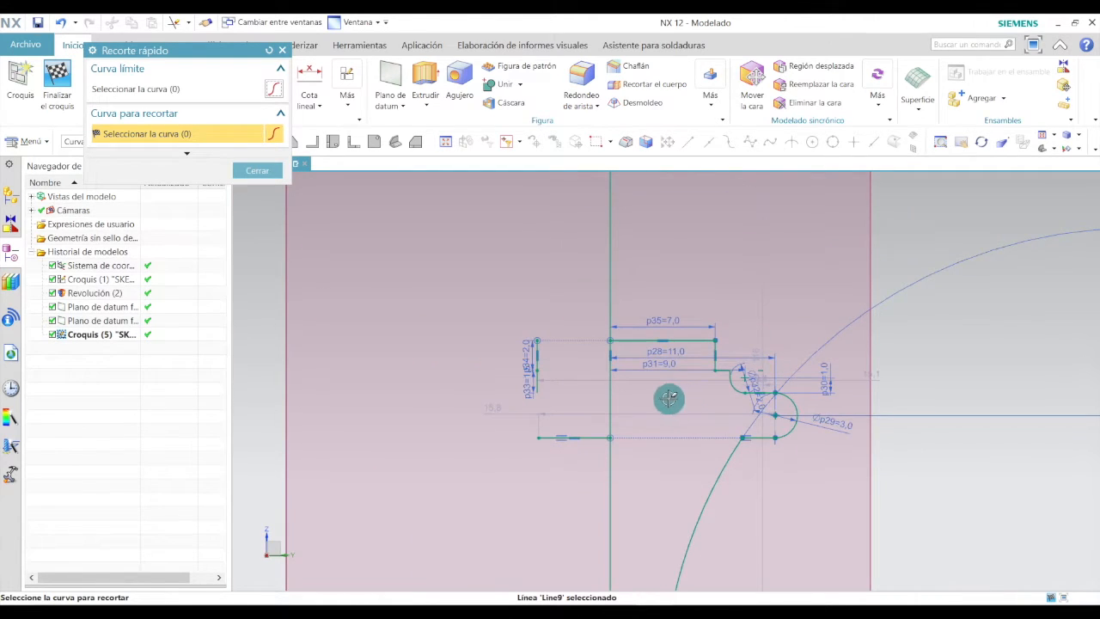
pyautogui.hotkey('alt', 'Tab')
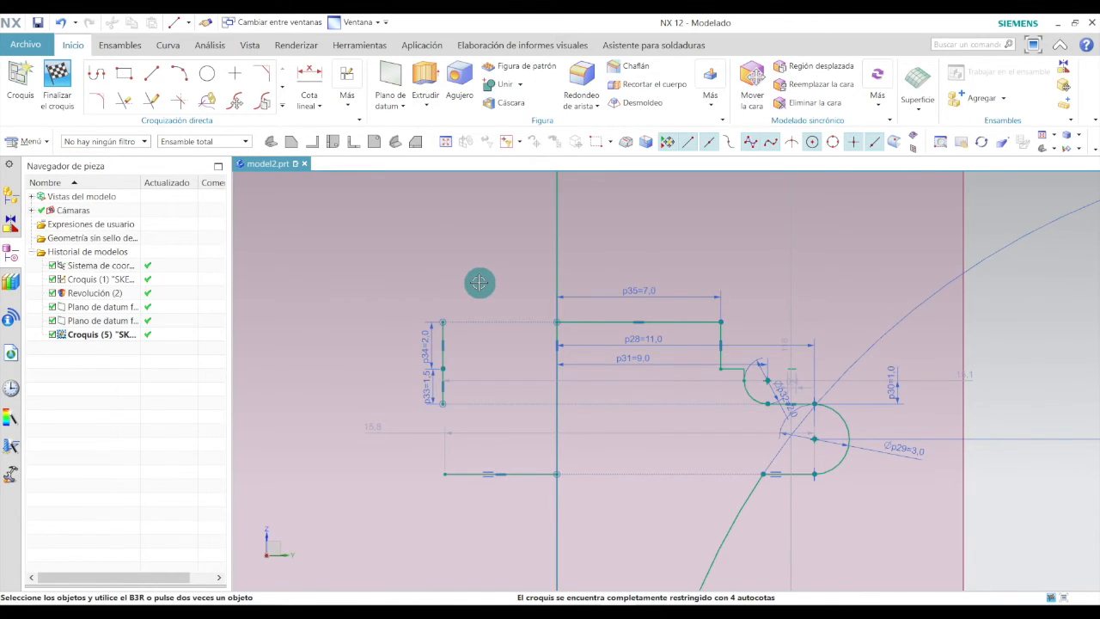
# Draw a short horizontal line extending right from the end of the topmost 7 mm line.
pyautogui.click(152, 75)
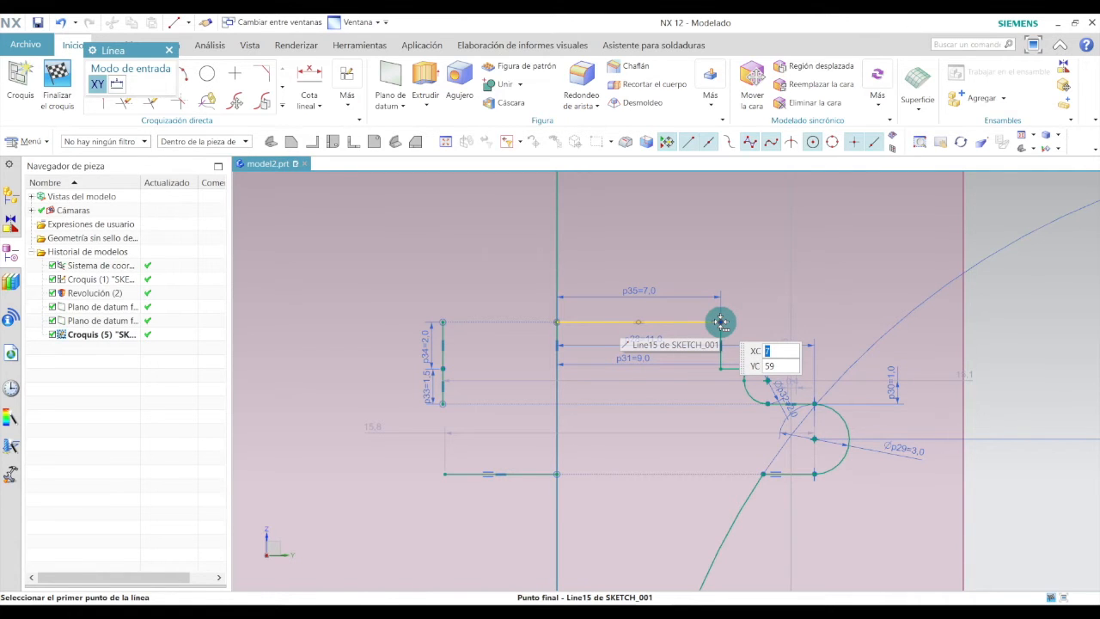
pyautogui.click(721, 322)
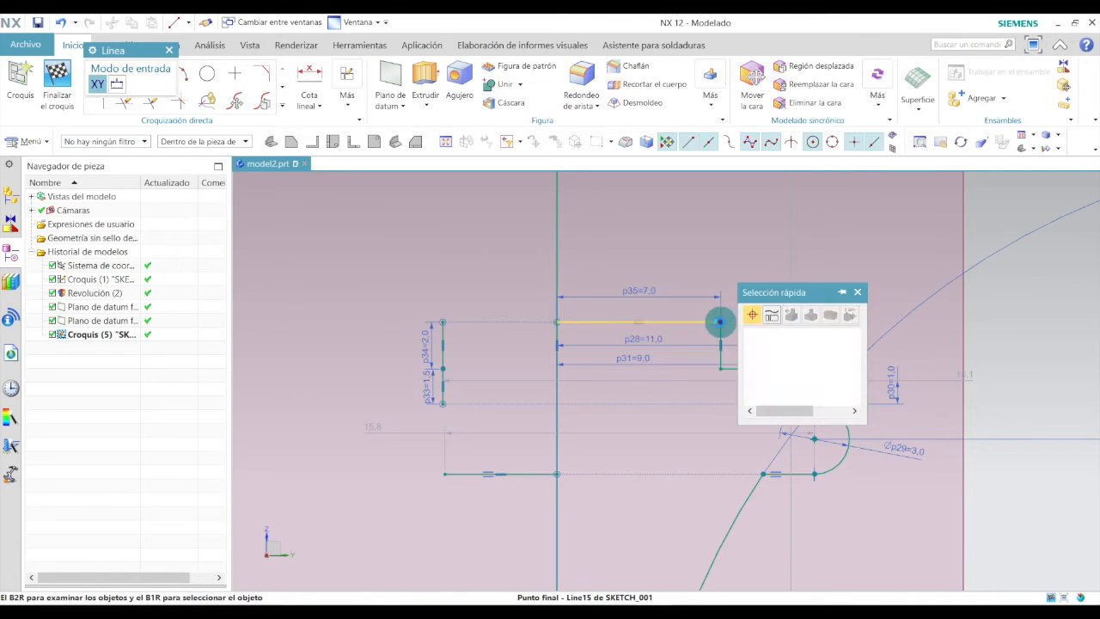
pyautogui.click(857, 292)
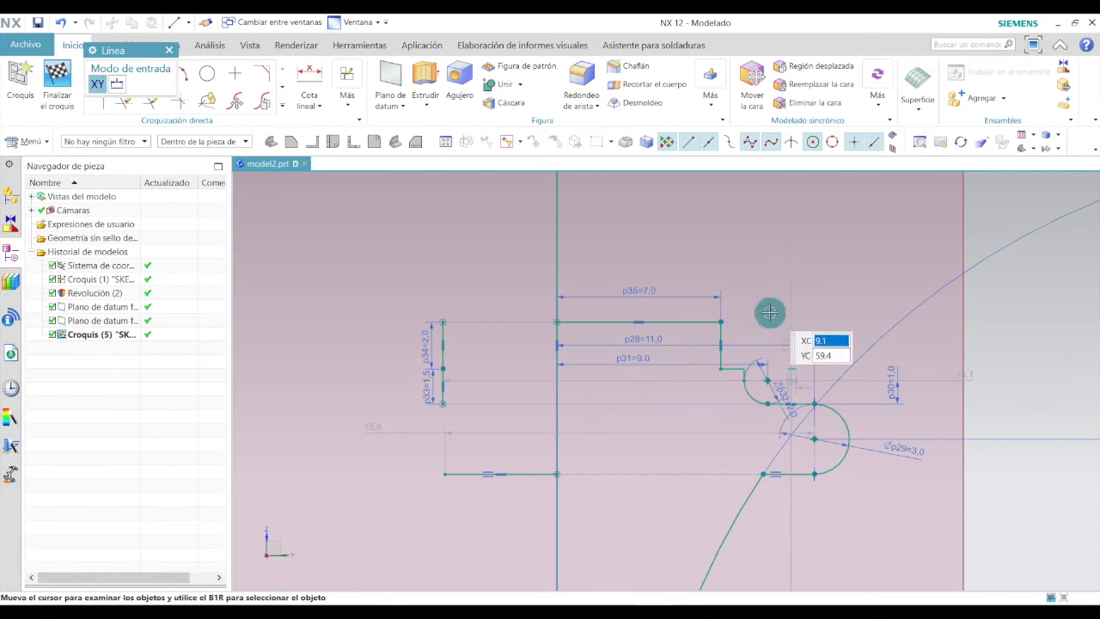
pyautogui.click(722, 322)
pyautogui.click(752, 318)
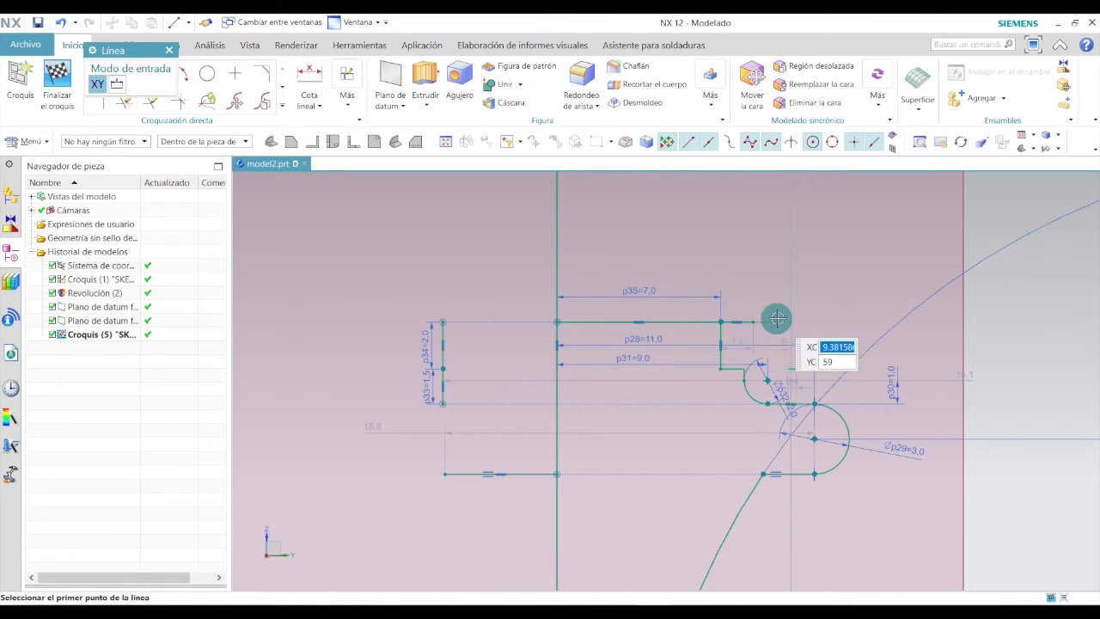
pyautogui.press('Escape')
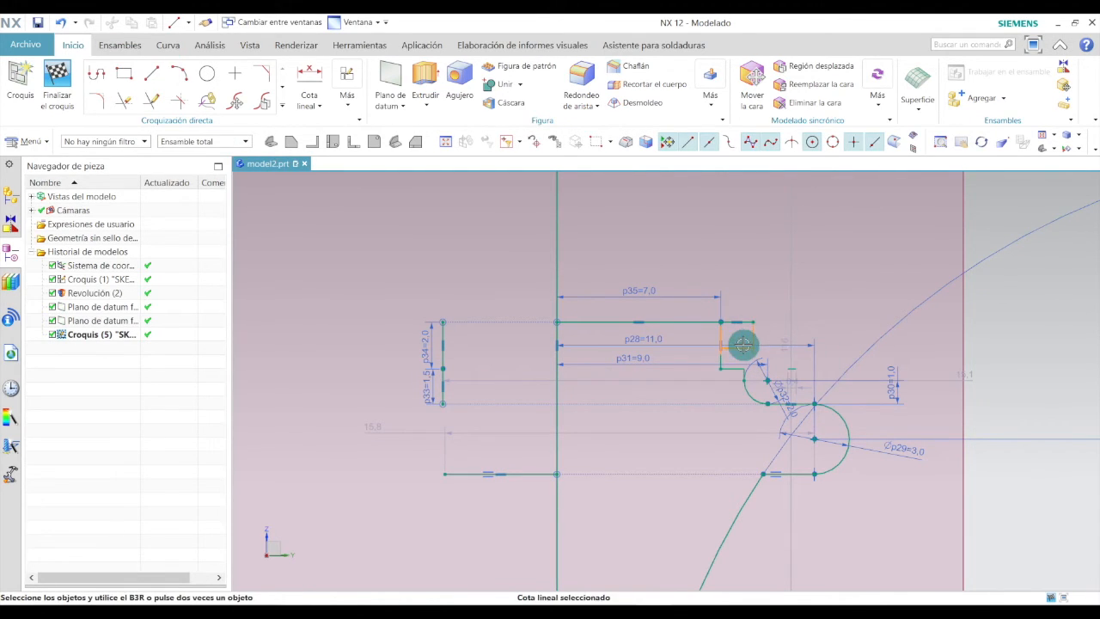
# Dimension the new short horizontal line and set its length to 1 mm.
pyautogui.click(742, 346)
pyautogui.scroll(2, 742, 346)
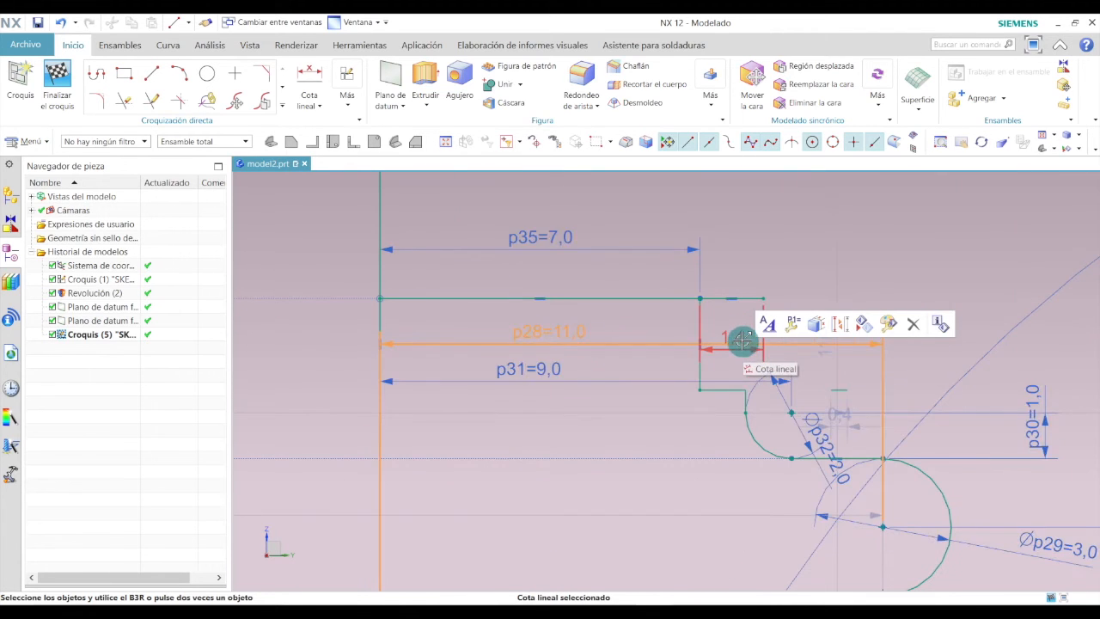
pyautogui.moveTo(743, 310)
pyautogui.mouseDown()
pyautogui.moveTo(741, 342)
pyautogui.moveTo(742, 324)
pyautogui.mouseUp()
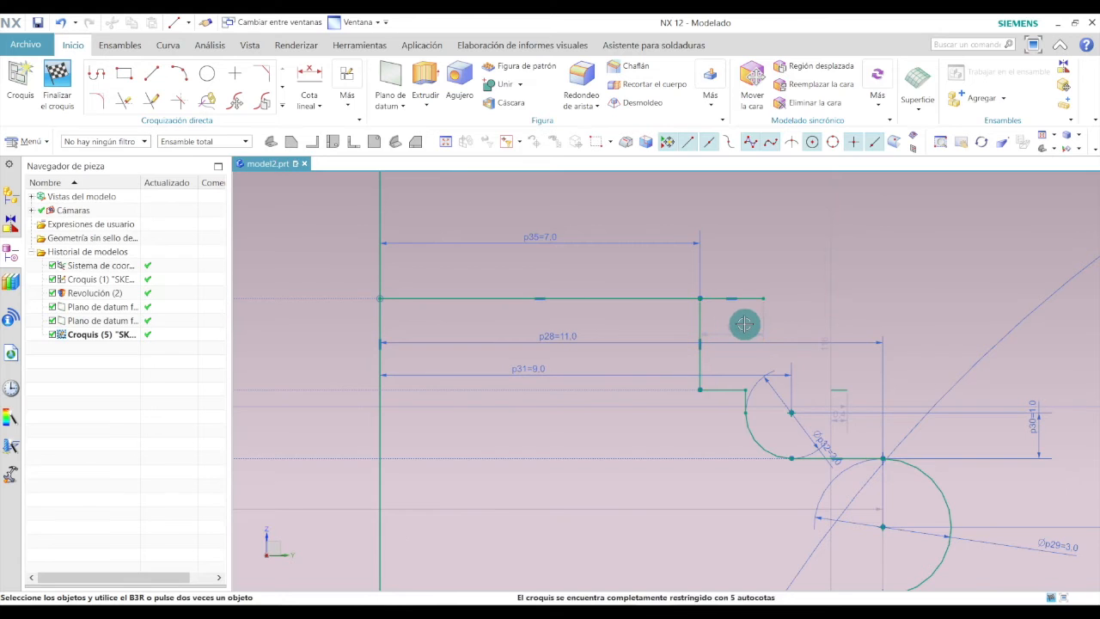
pyautogui.click(738, 326)
pyautogui.doubleClick(738, 327)
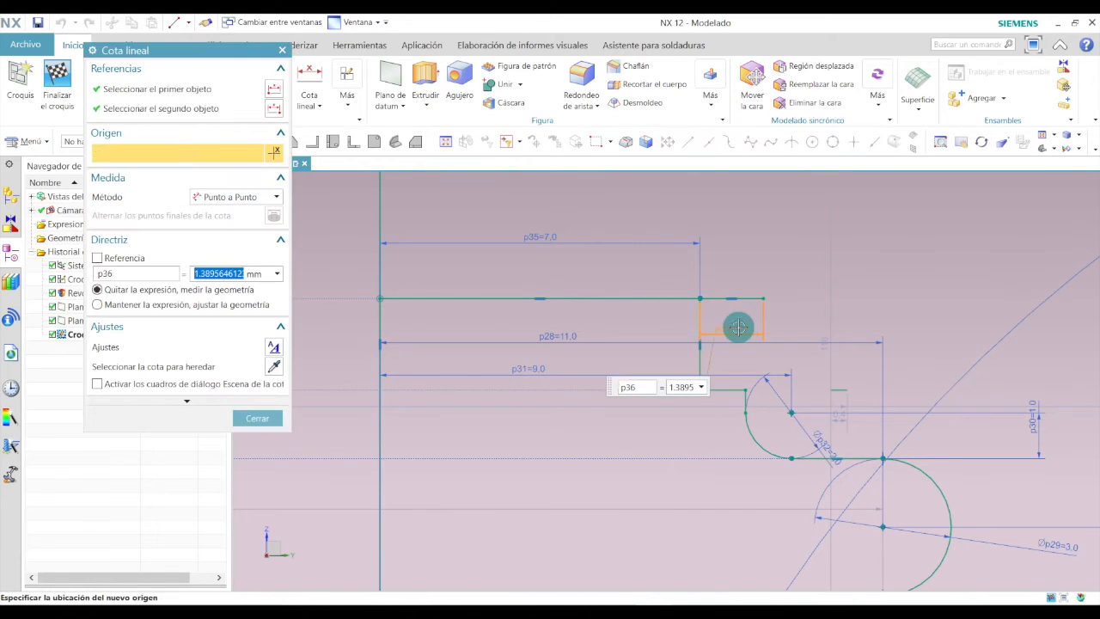
pyautogui.write('1')
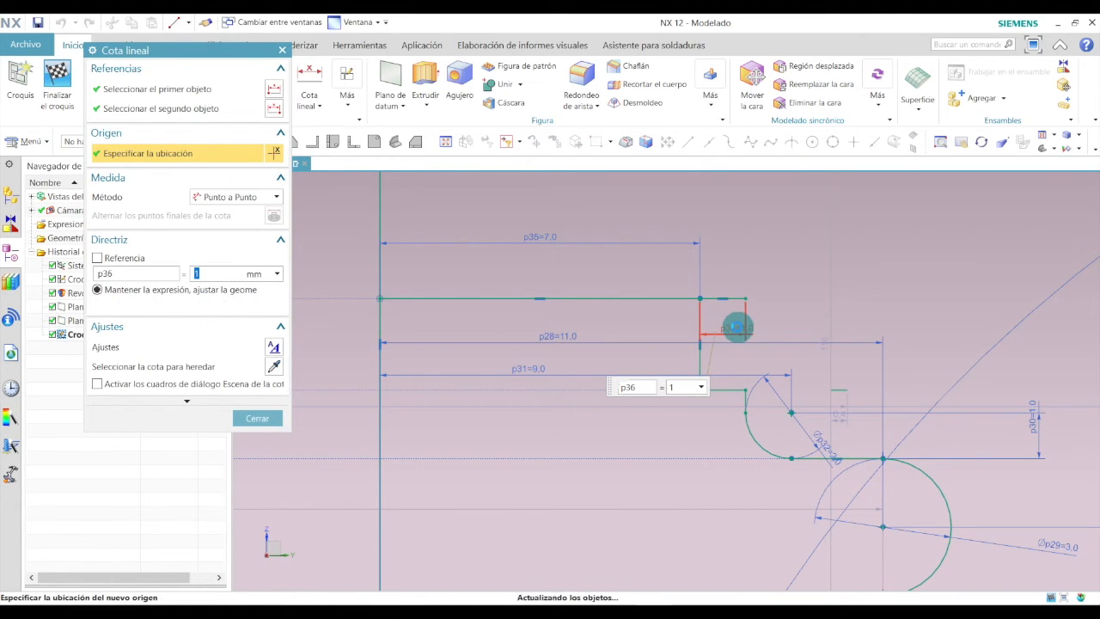
pyautogui.click(273, 417)
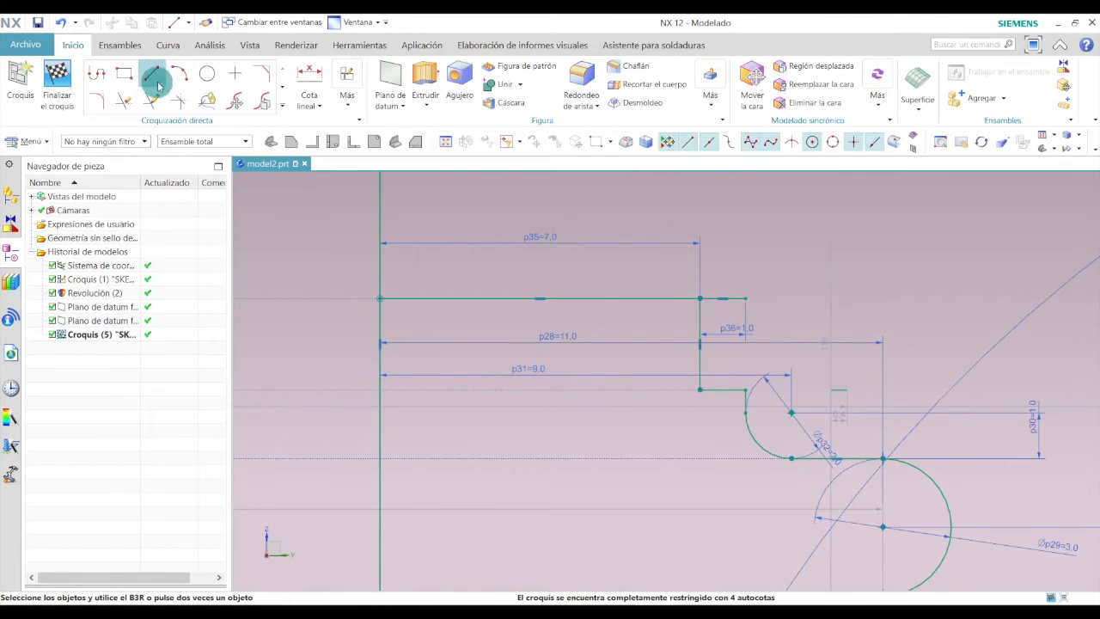
# Draw a vertical line upward from the 1 mm line's end and set its length to 2 mm.
pyautogui.click(157, 75)
pyautogui.click(745, 298)
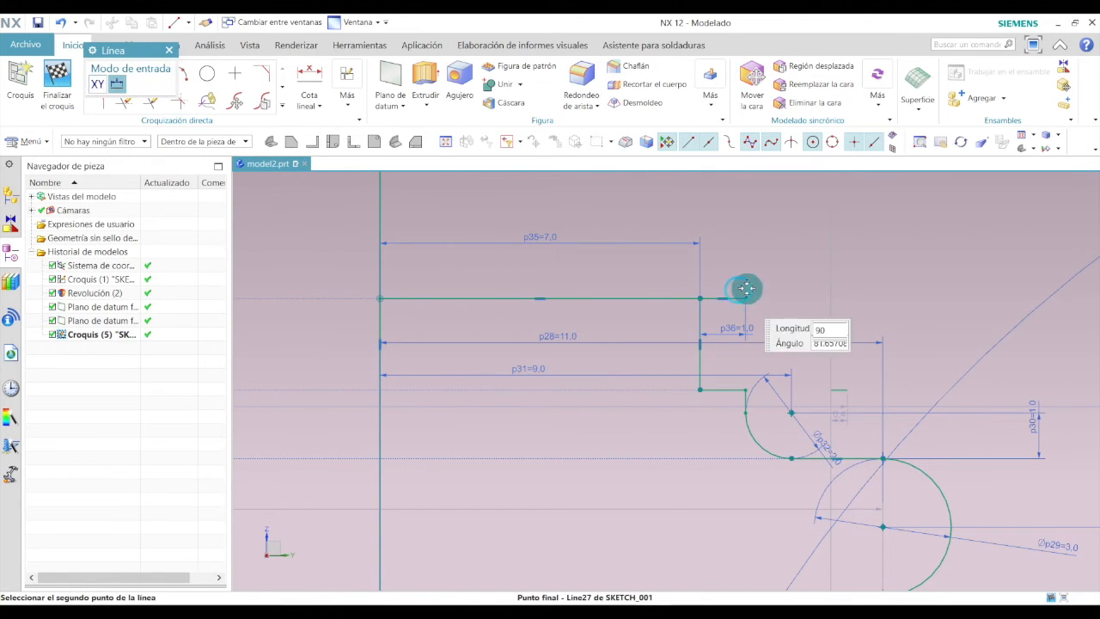
pyautogui.click(746, 229)
pyautogui.press('Escape')
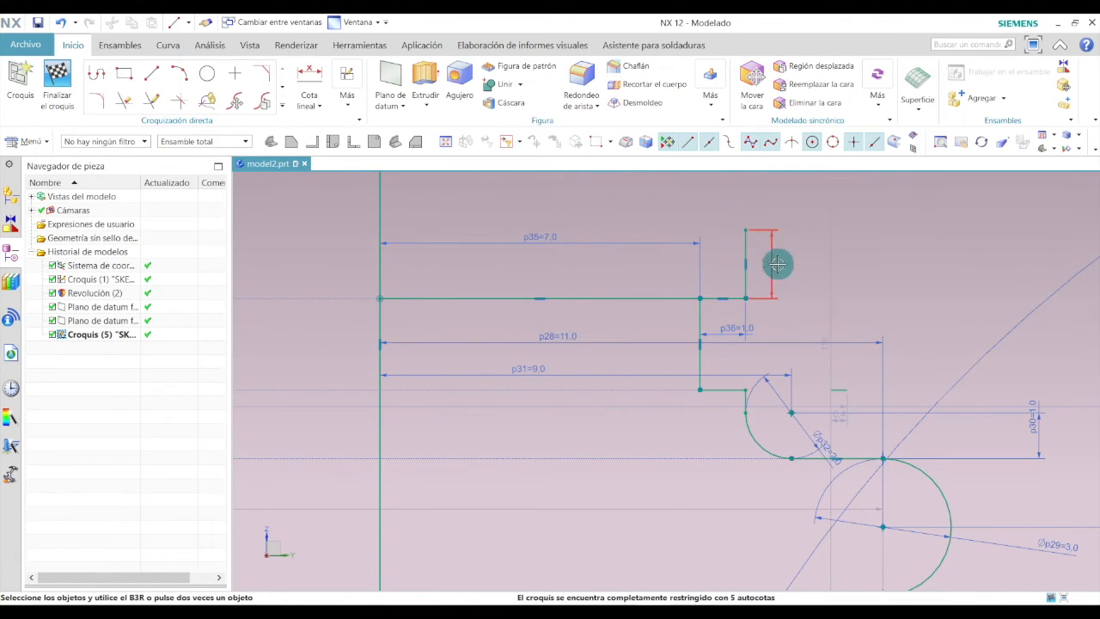
pyautogui.doubleClick(792, 264)
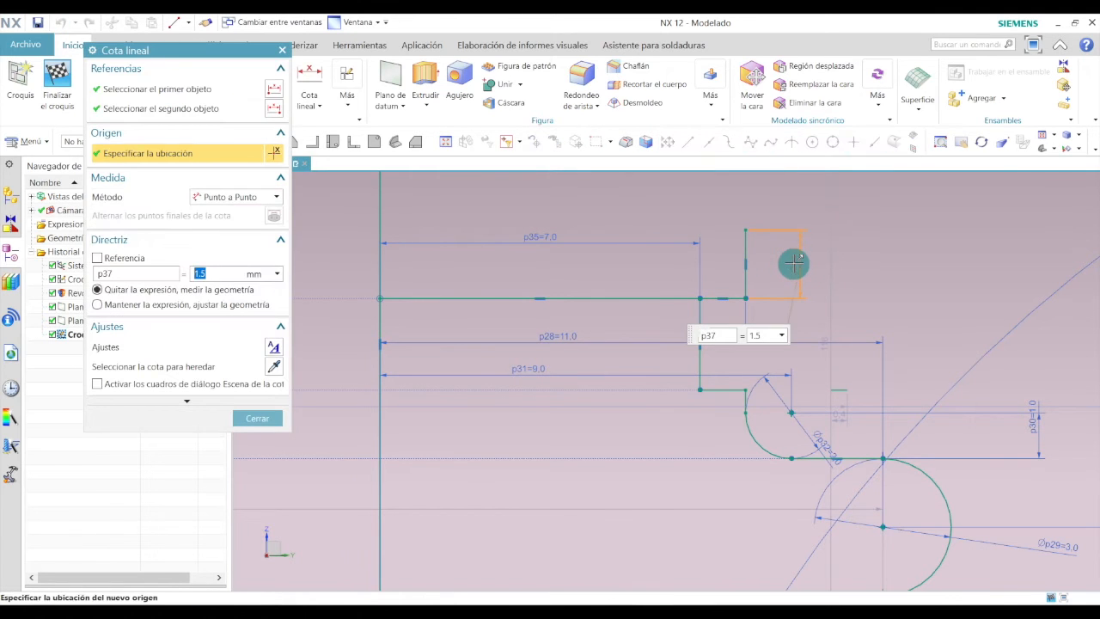
pyautogui.write('2')
pyautogui.press('Return')
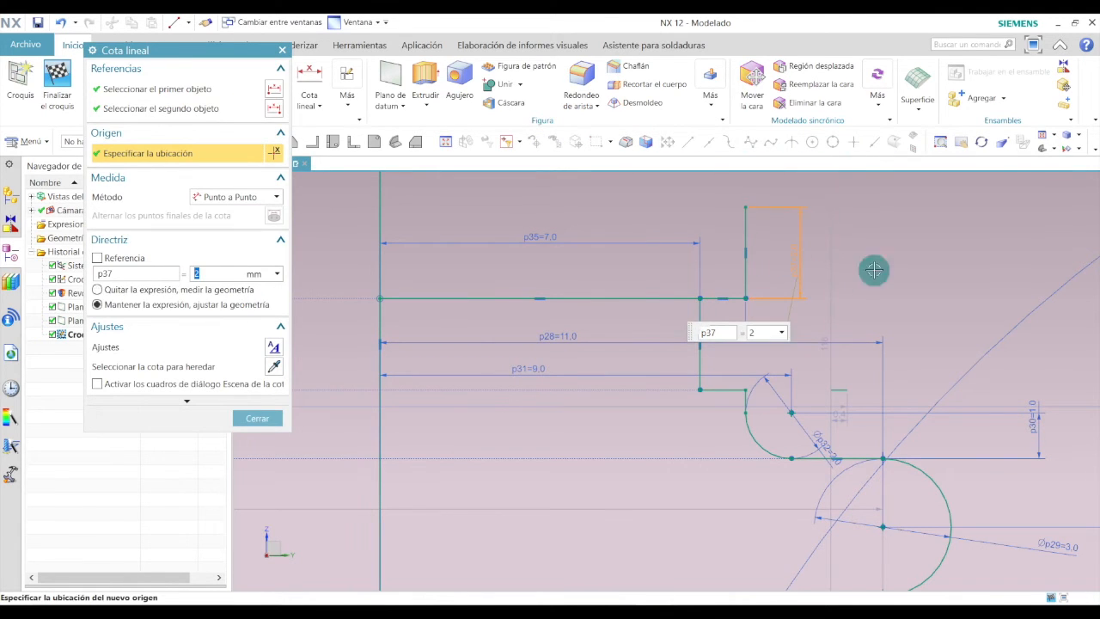
pyautogui.click(267, 421)
# Draw a horizontal line leftward from the top of the 2 mm line and set its length to 1.5 mm.
pyautogui.click(152, 73)
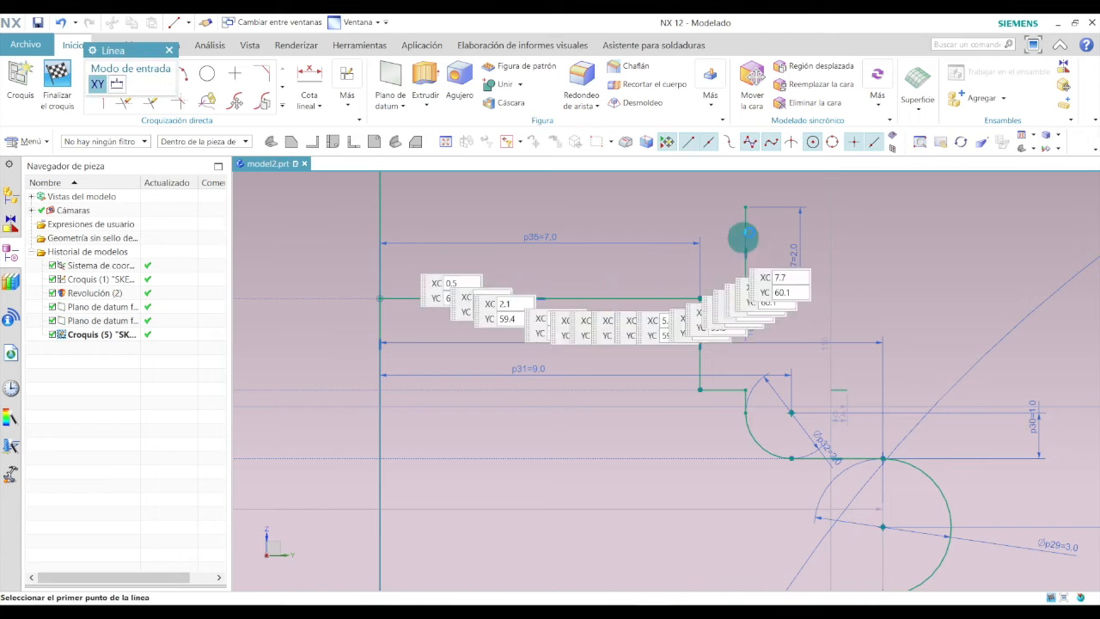
pyautogui.click(745, 206)
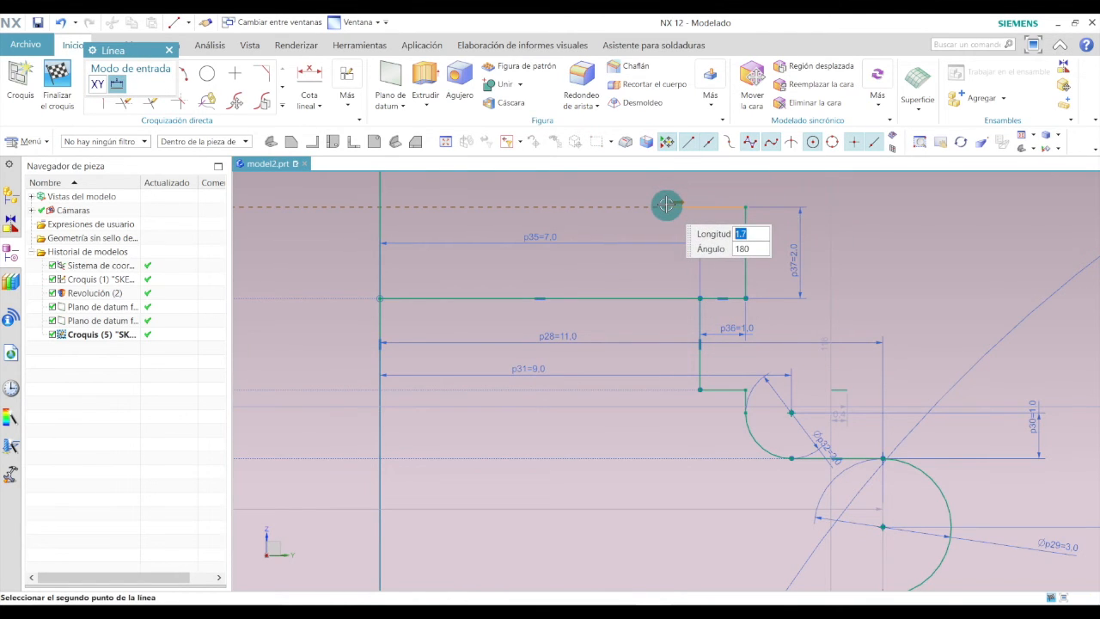
pyautogui.click(667, 206)
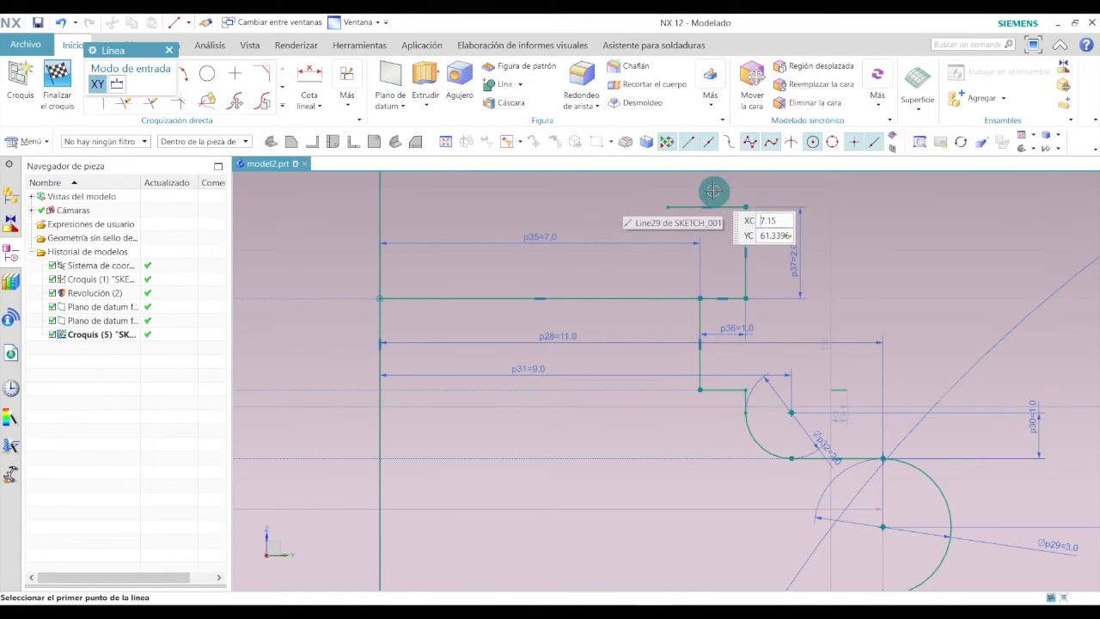
pyautogui.press('Escape')
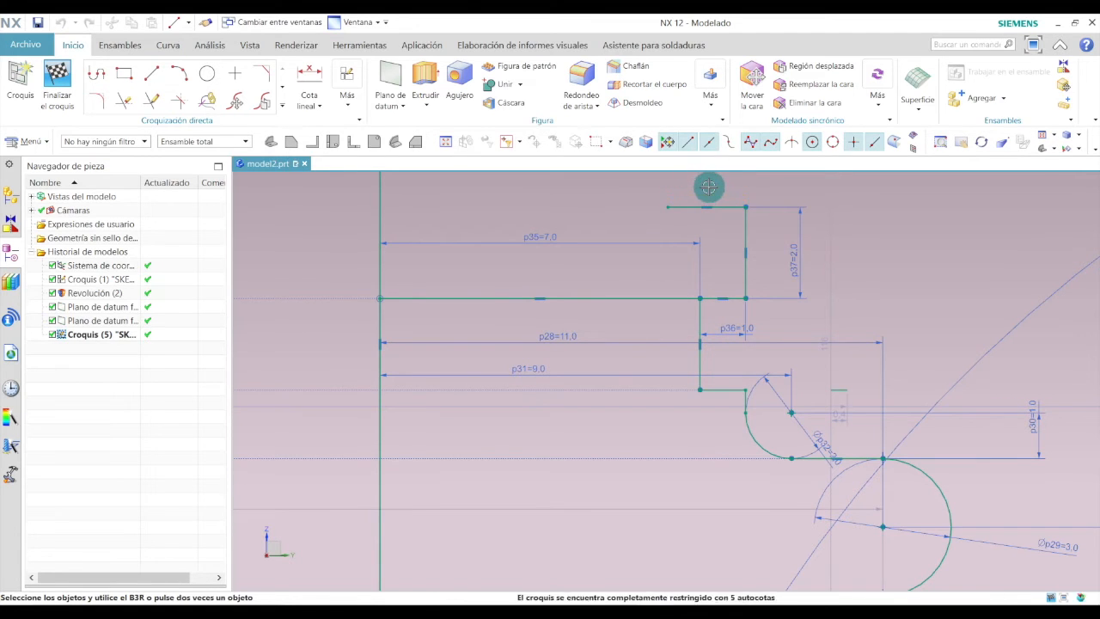
pyautogui.doubleClick(709, 186)
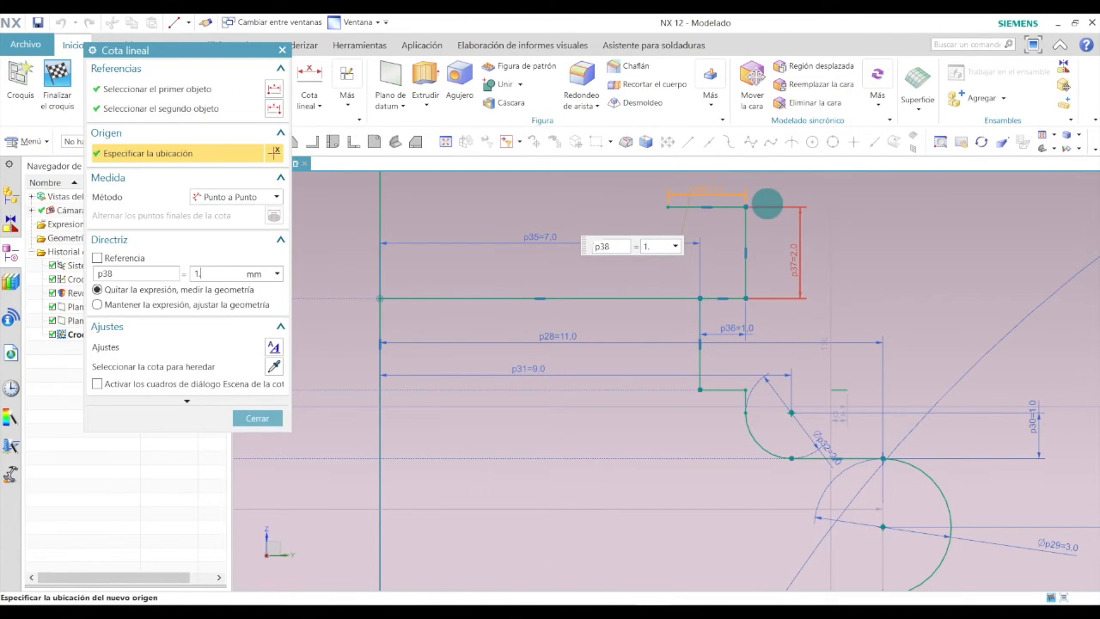
pyautogui.write('1.5')
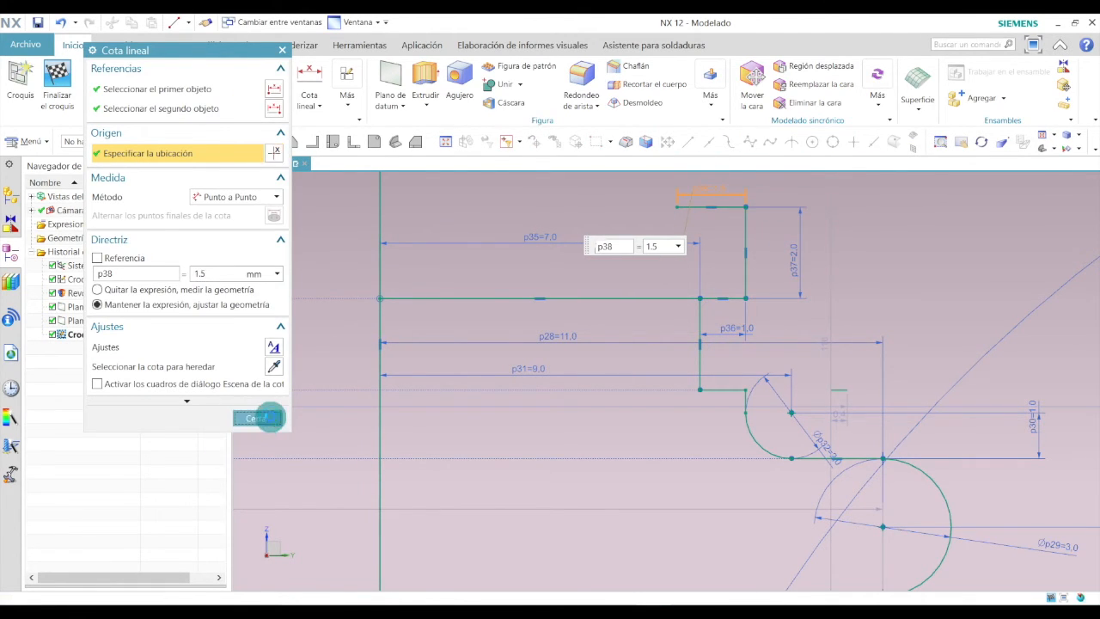
pyautogui.click(257, 418)
# Draw a vertical line upward from the 1.5 mm line's left end and set its length to 1 mm.
pyautogui.scroll(-2, 614, 404)
pyautogui.scroll(1, 666, 244)
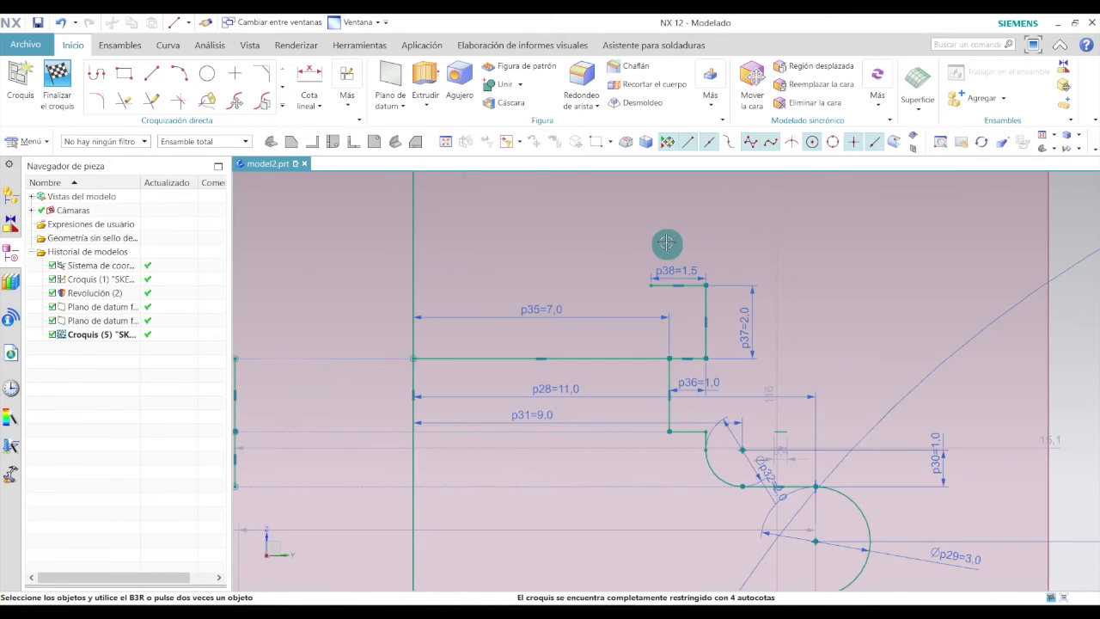
pyautogui.click(155, 75)
pyautogui.click(650, 284)
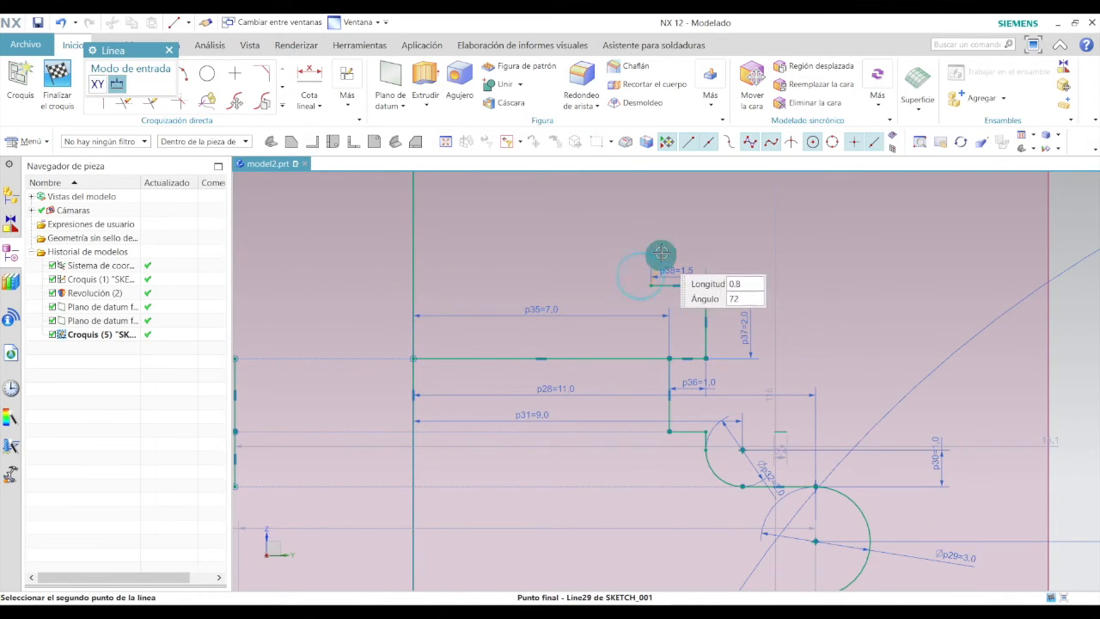
pyautogui.click(651, 233)
pyautogui.press('Escape')
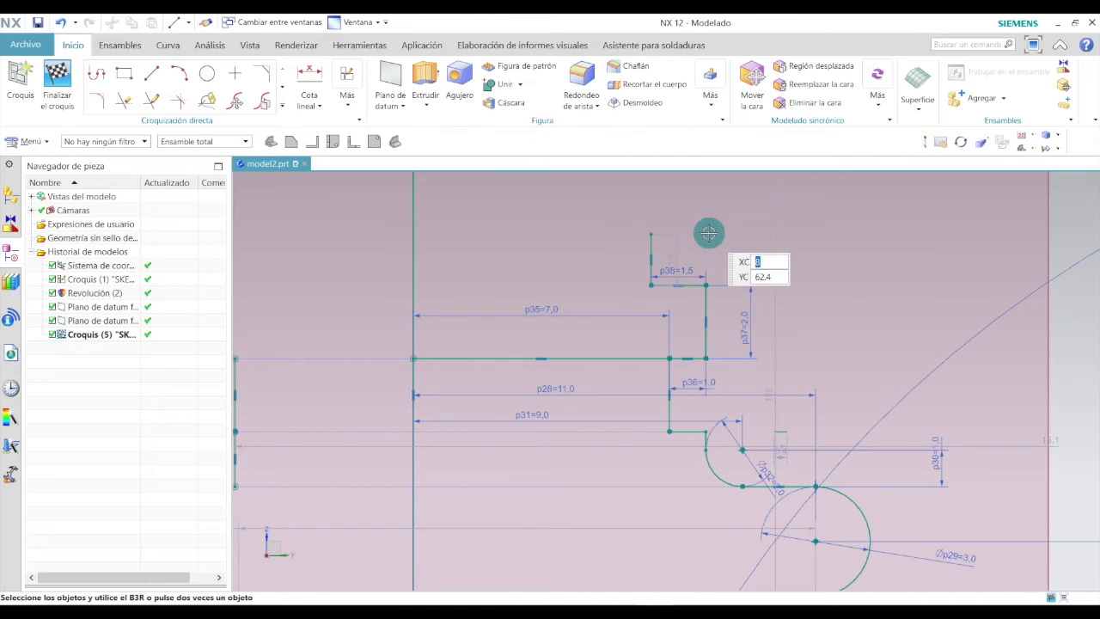
pyautogui.doubleClick(629, 253)
pyautogui.write('1')
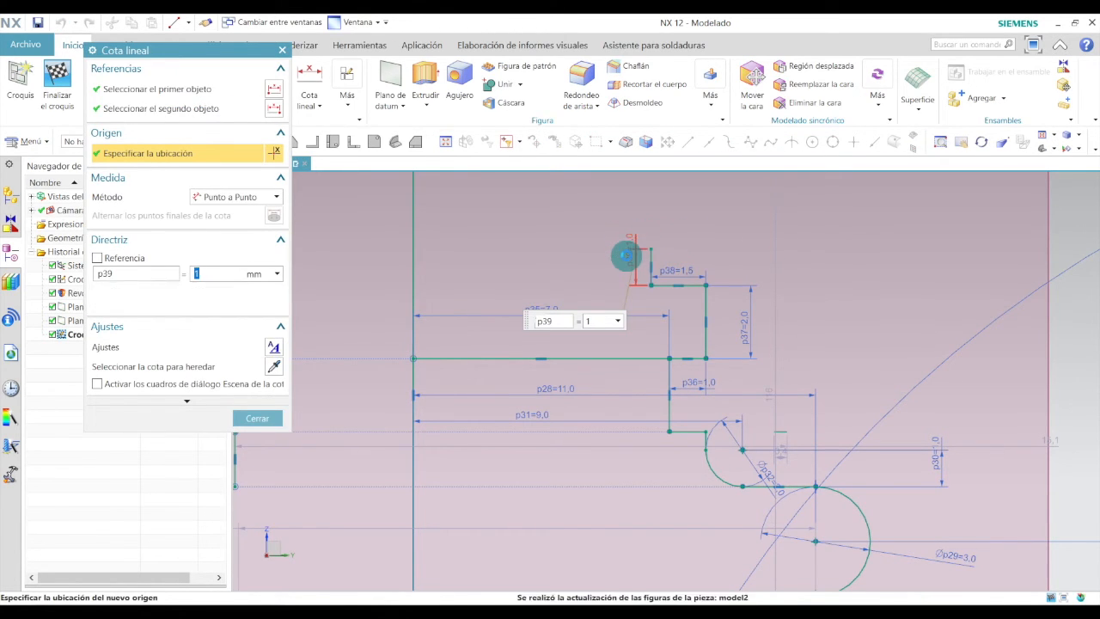
pyautogui.click(258, 417)
# Move the 1 mm dimension aside and delete the topmost 7 mm horizontal line.
pyautogui.moveTo(628, 255); pyautogui.dragTo(632, 250)
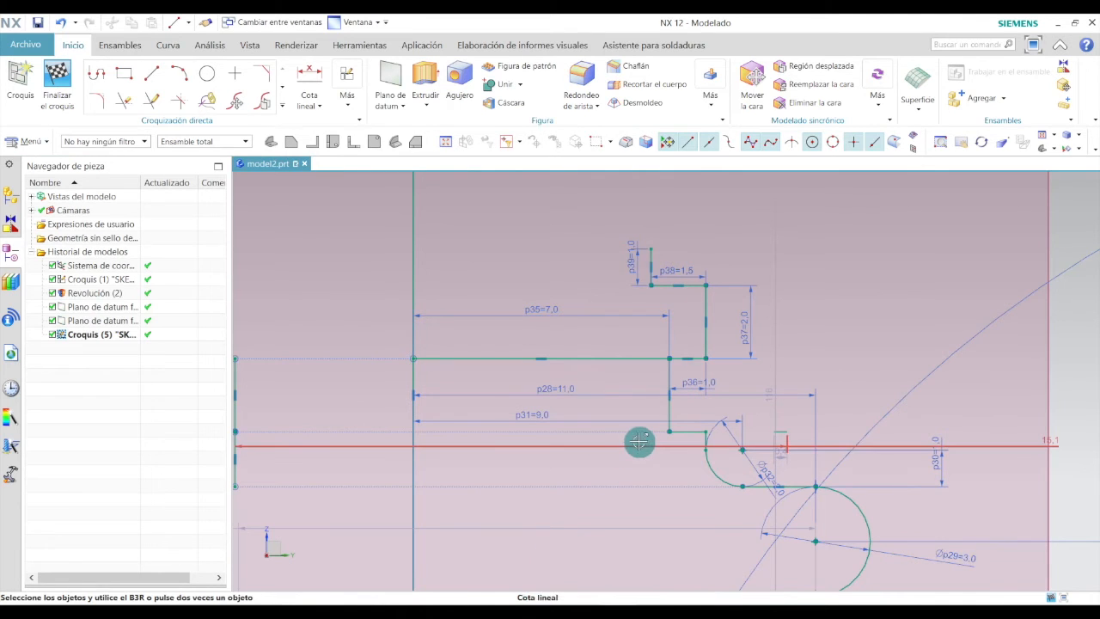
pyautogui.click(621, 360)
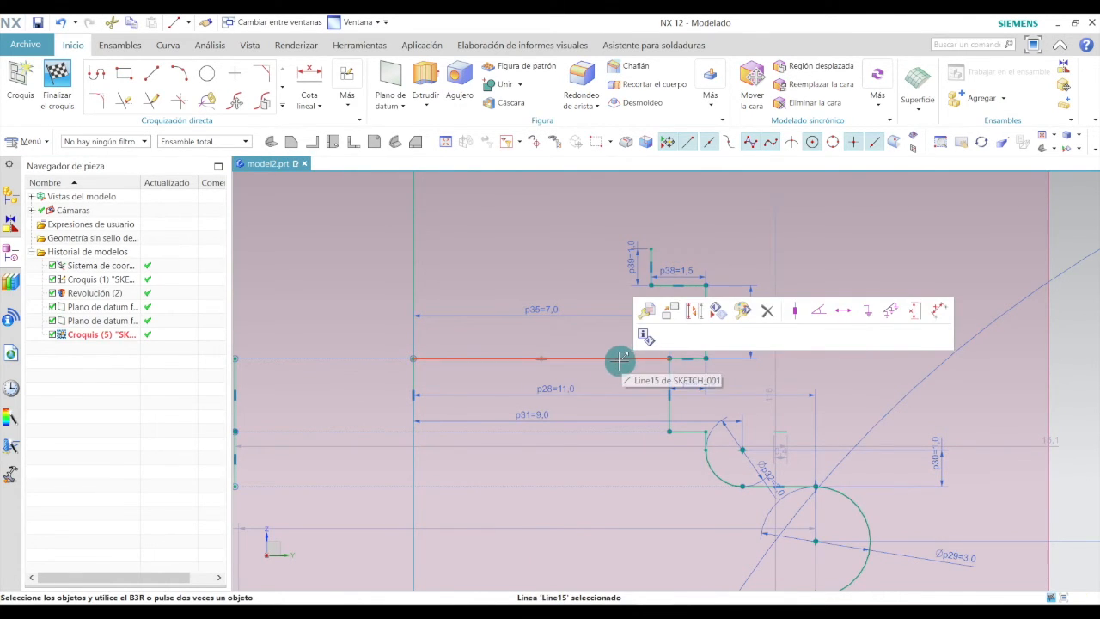
pyautogui.press('Delete')
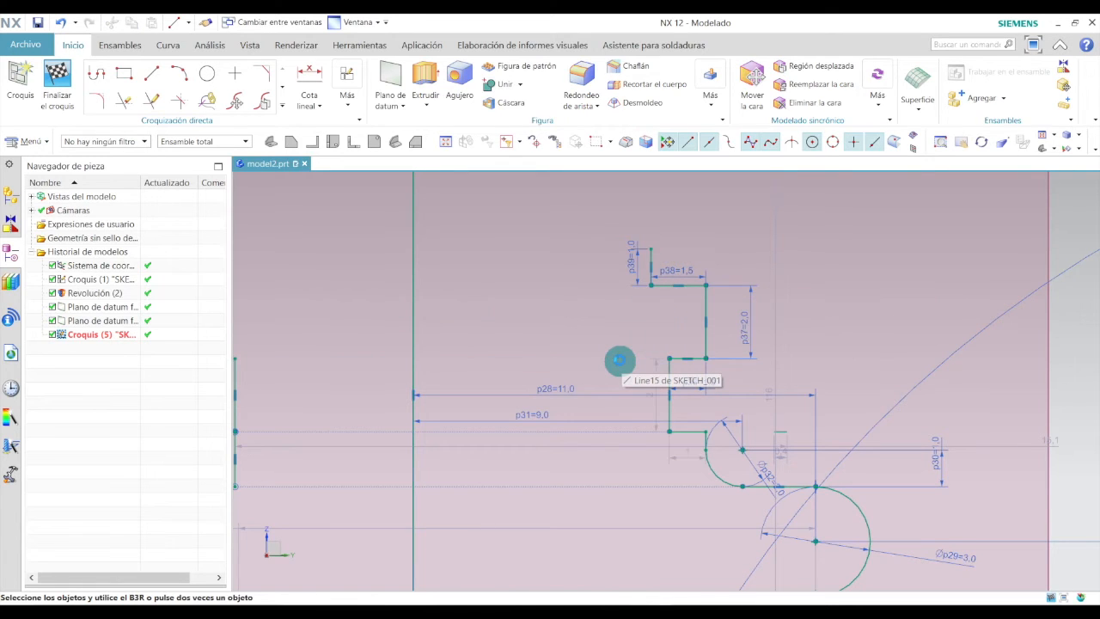
# Draw a slanted line upward and to the right from the top of the 1 mm line and set its length to 30 mm.
pyautogui.click(142, 74)
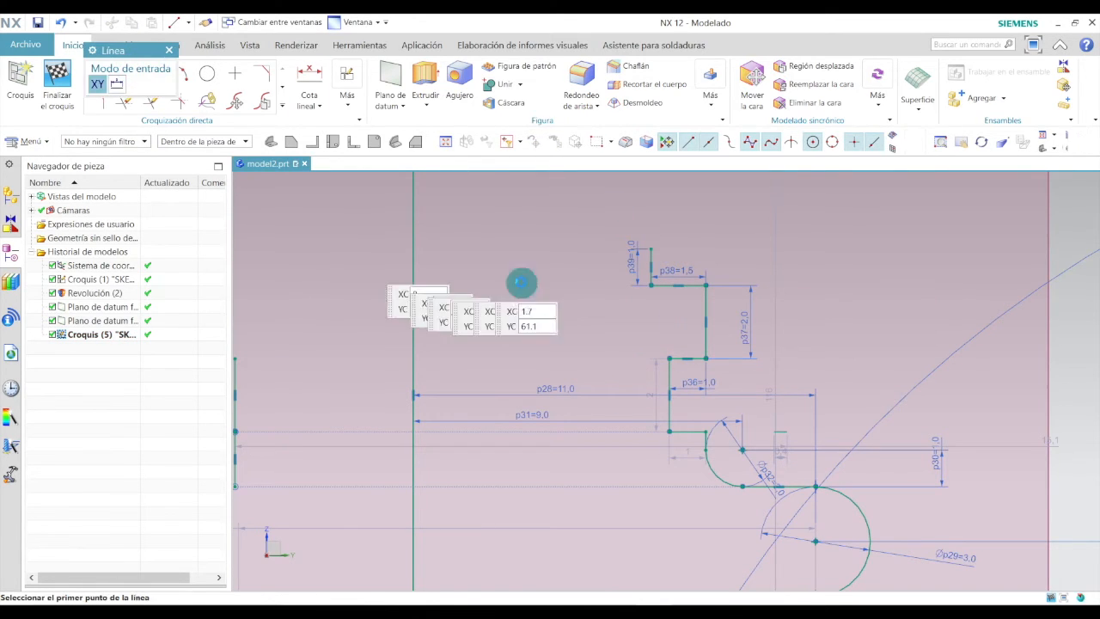
pyautogui.click(651, 249)
pyautogui.scroll(-3, 602, 378)
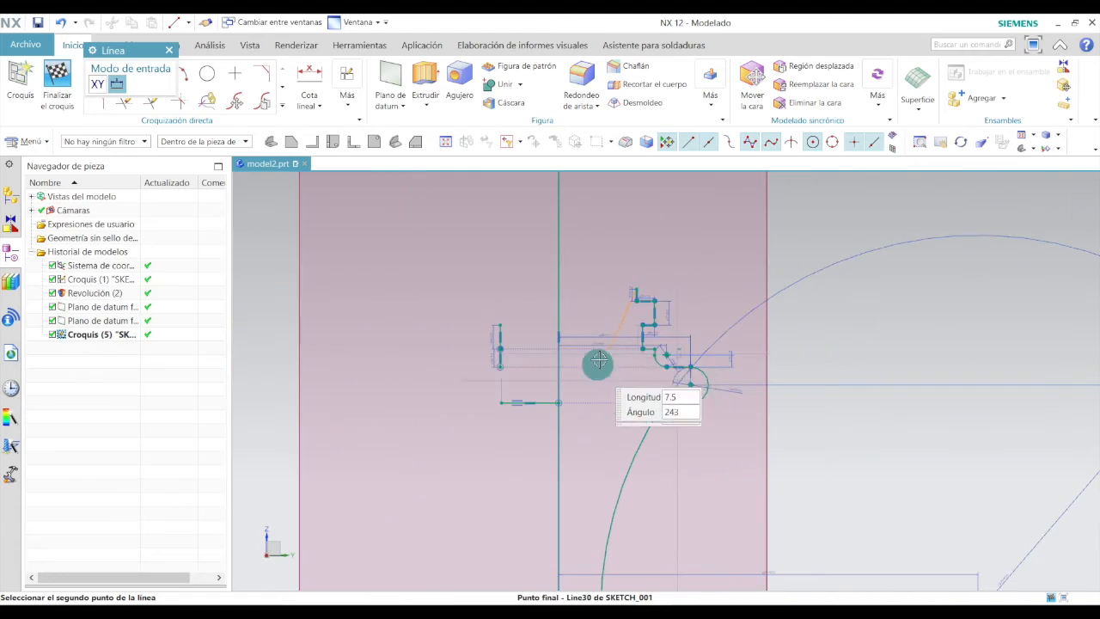
pyautogui.scroll(-3, 610, 351)
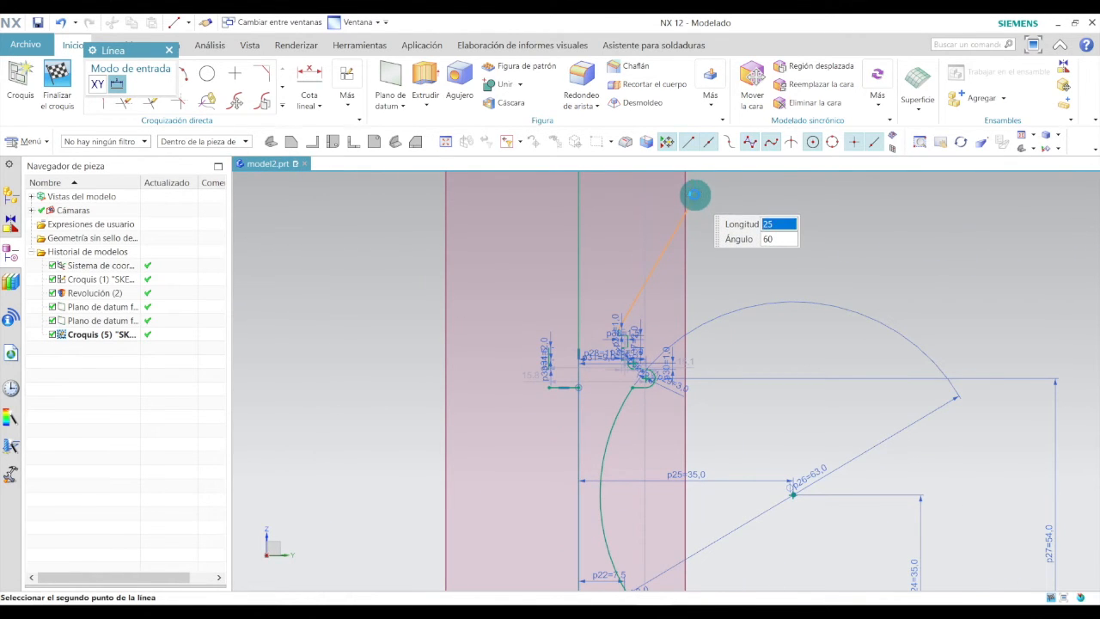
pyautogui.click(694, 196)
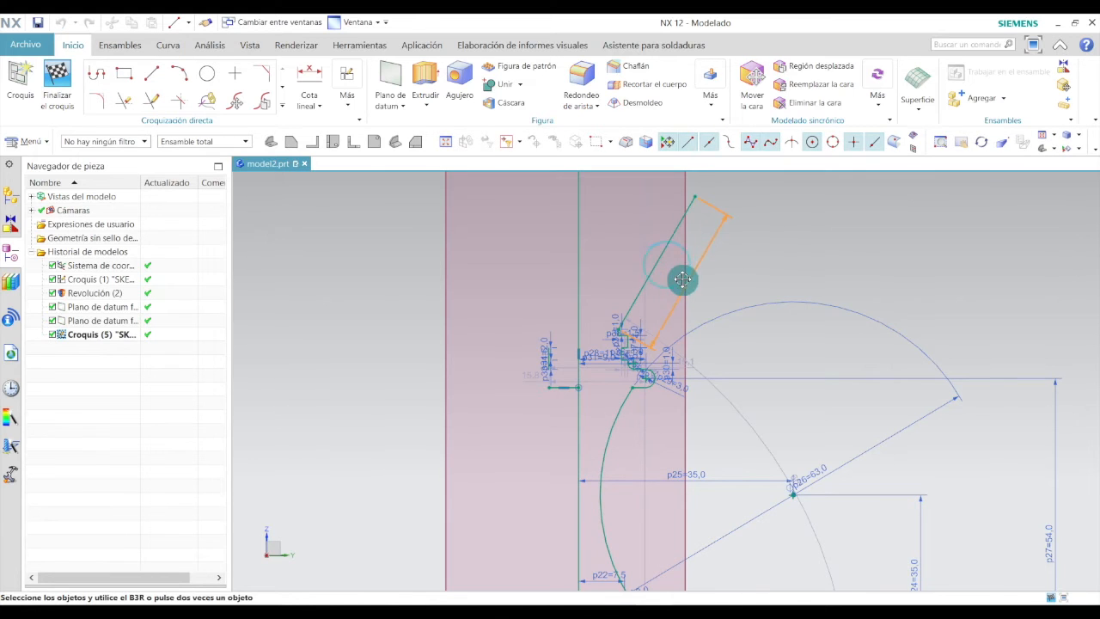
pyautogui.doubleClick(703, 283)
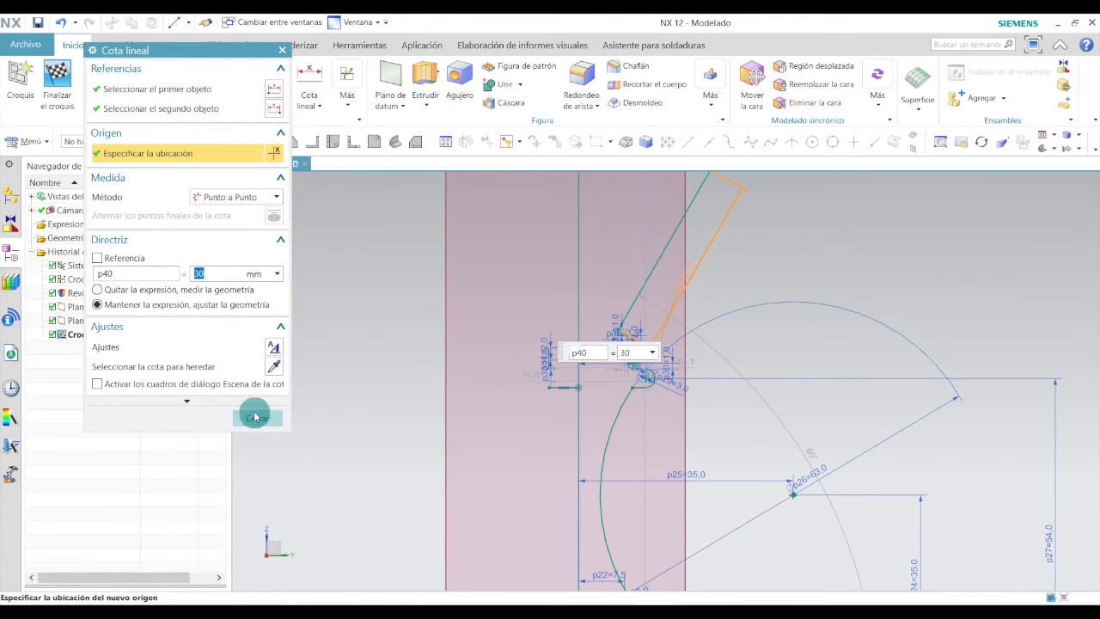
pyautogui.click(257, 417)
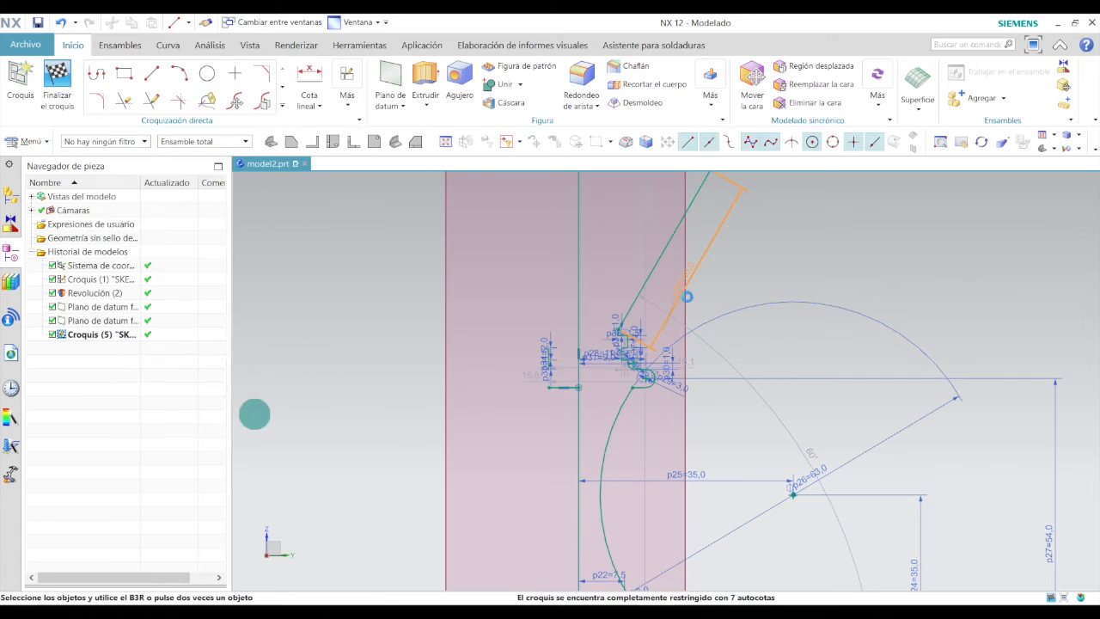
# Add an angular dimension between the slanted line and the vertical axis and set it to 17.5°.
pyautogui.click(320, 105)
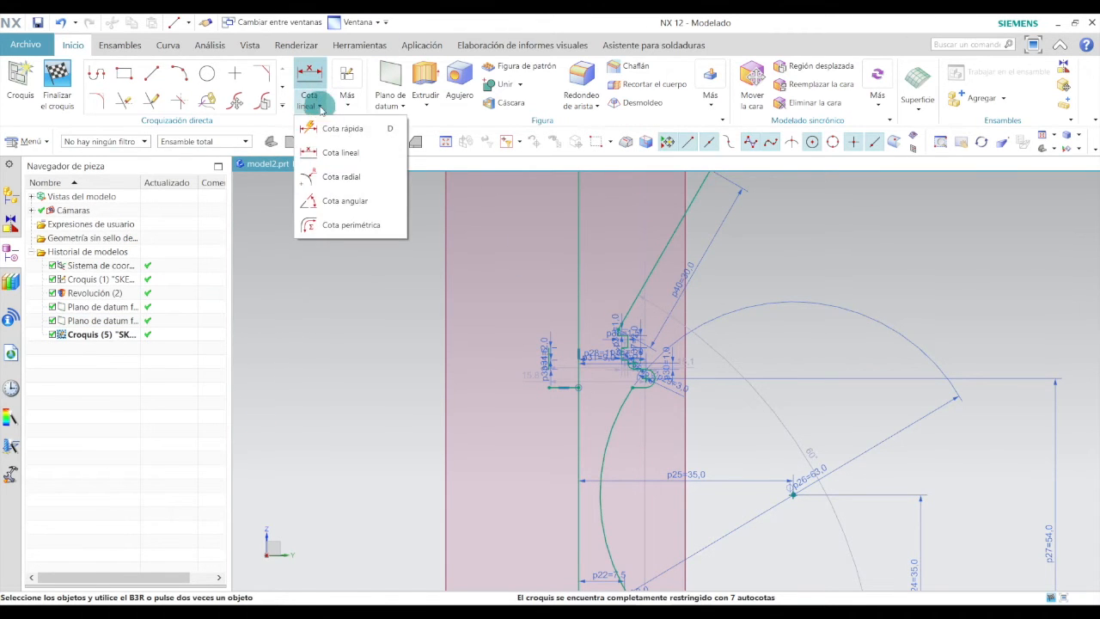
pyautogui.click(333, 207)
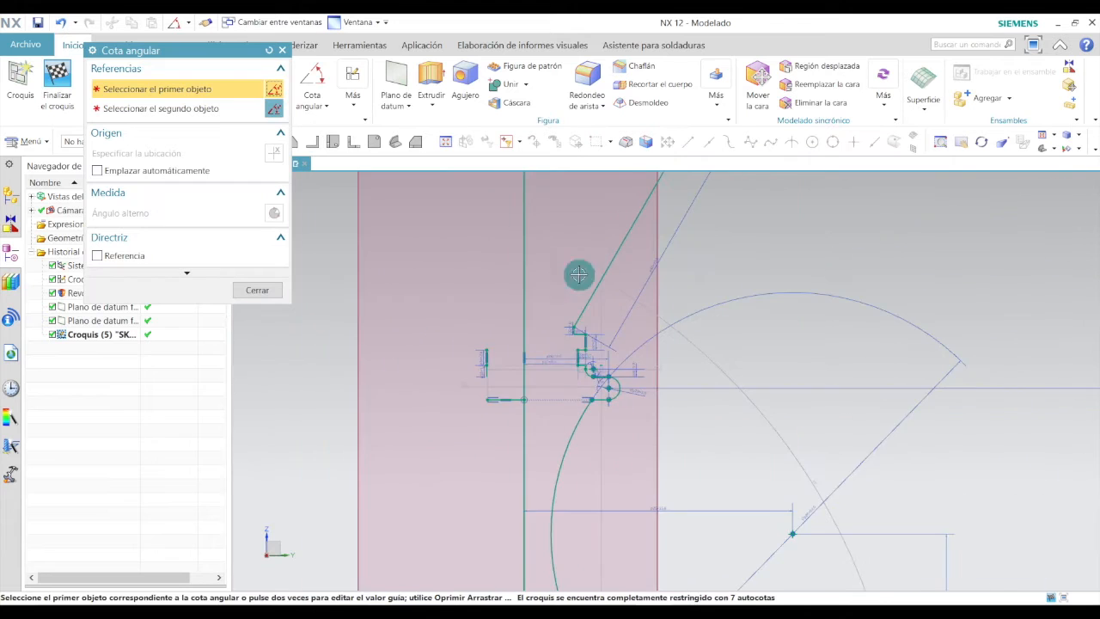
pyautogui.click(622, 243)
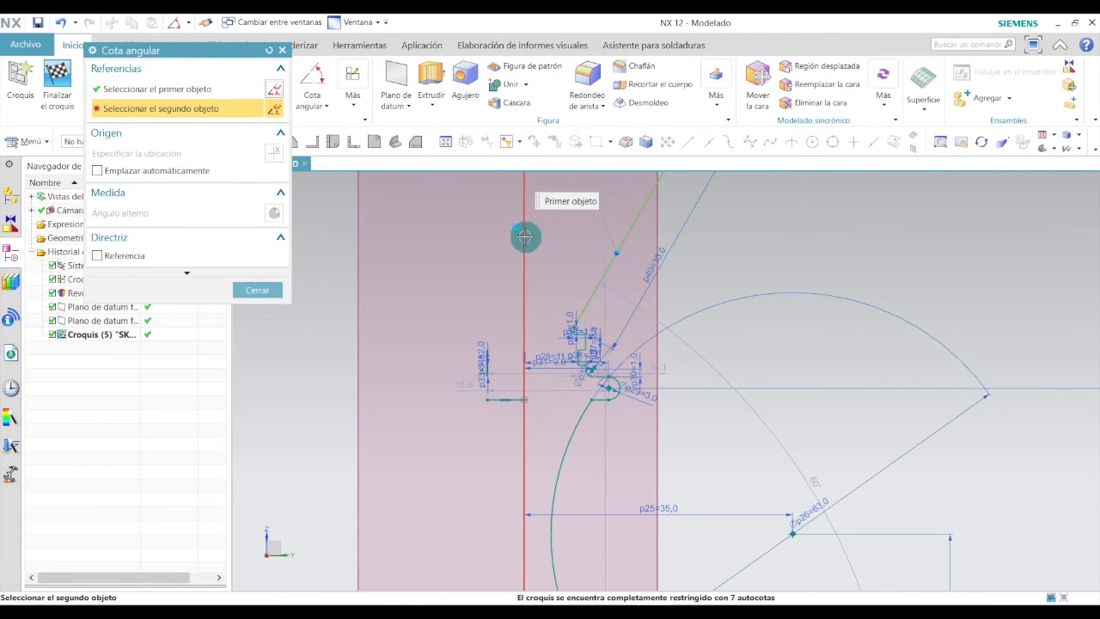
pyautogui.click(524, 235)
pyautogui.click(581, 232)
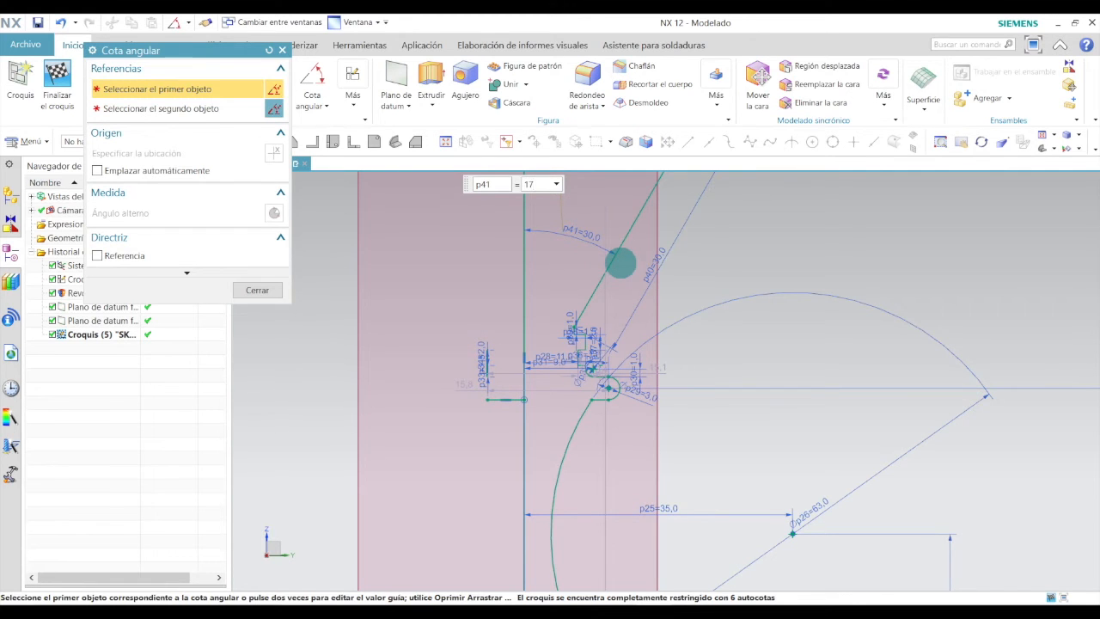
pyautogui.press('Return')
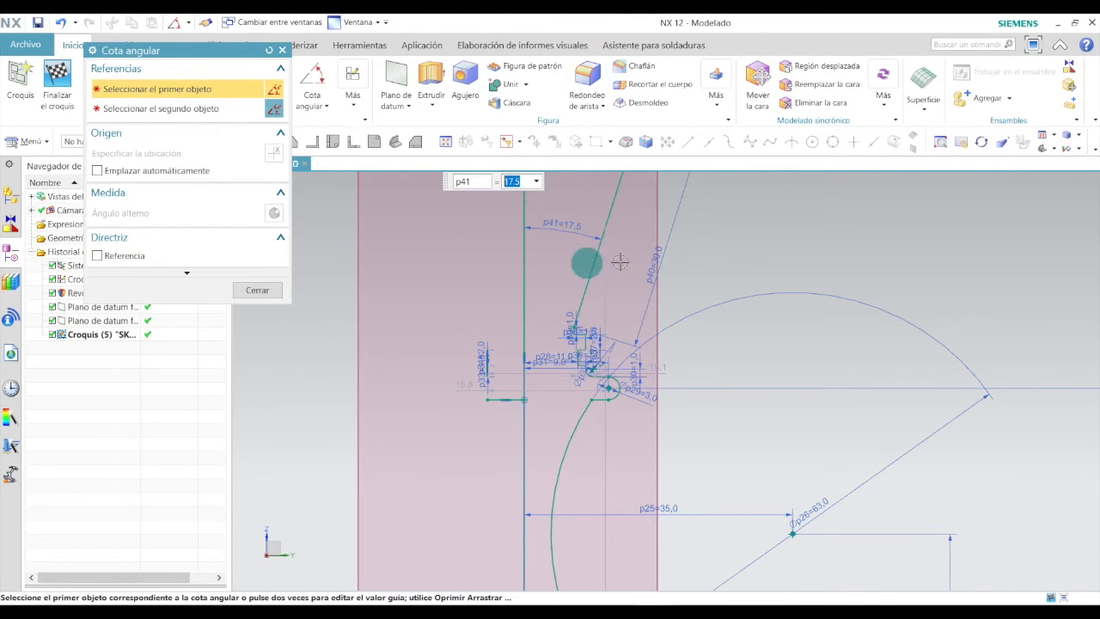
pyautogui.click(255, 290)
# Draw a horizontal line about 13.6 mm long leftward from the center of the small end arc.
pyautogui.hotkey('alt', 'Tab')
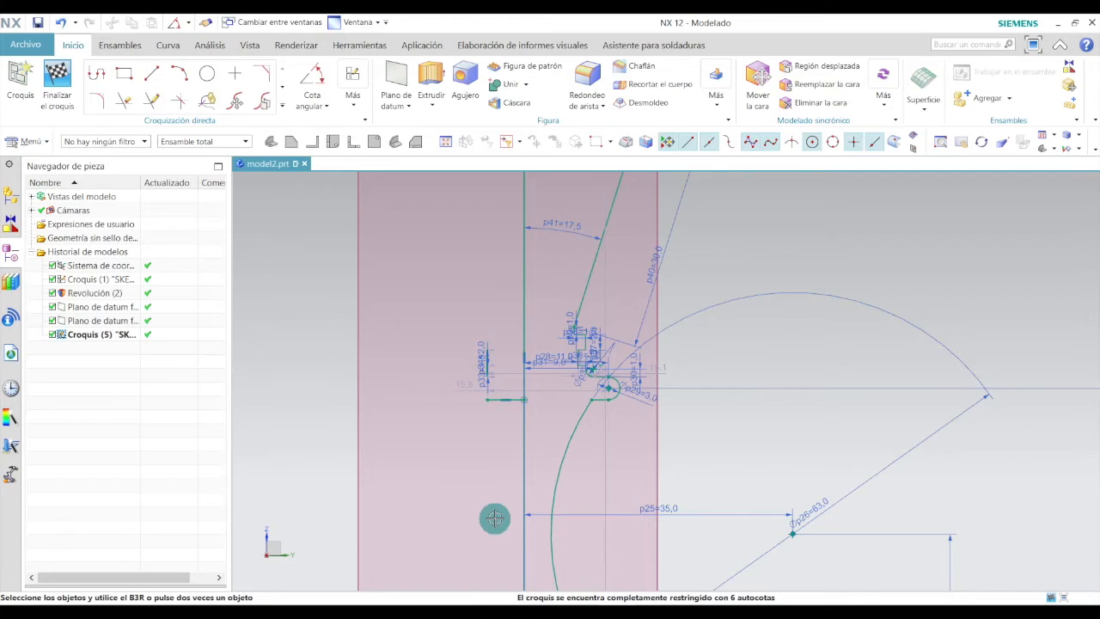
pyautogui.click(152, 76)
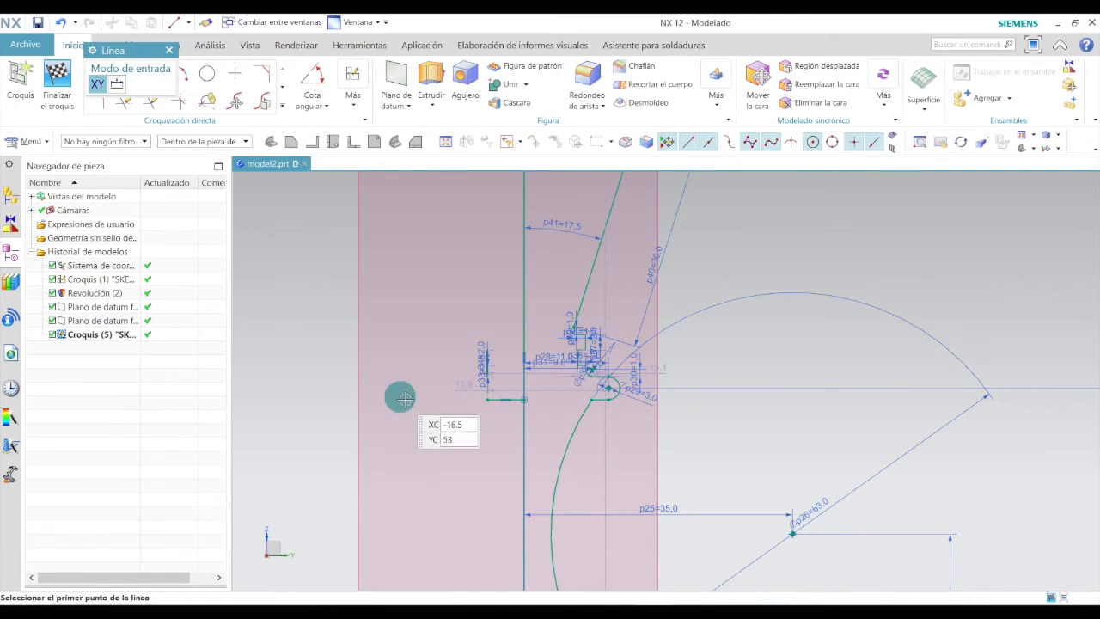
pyautogui.scroll(4, 505, 378)
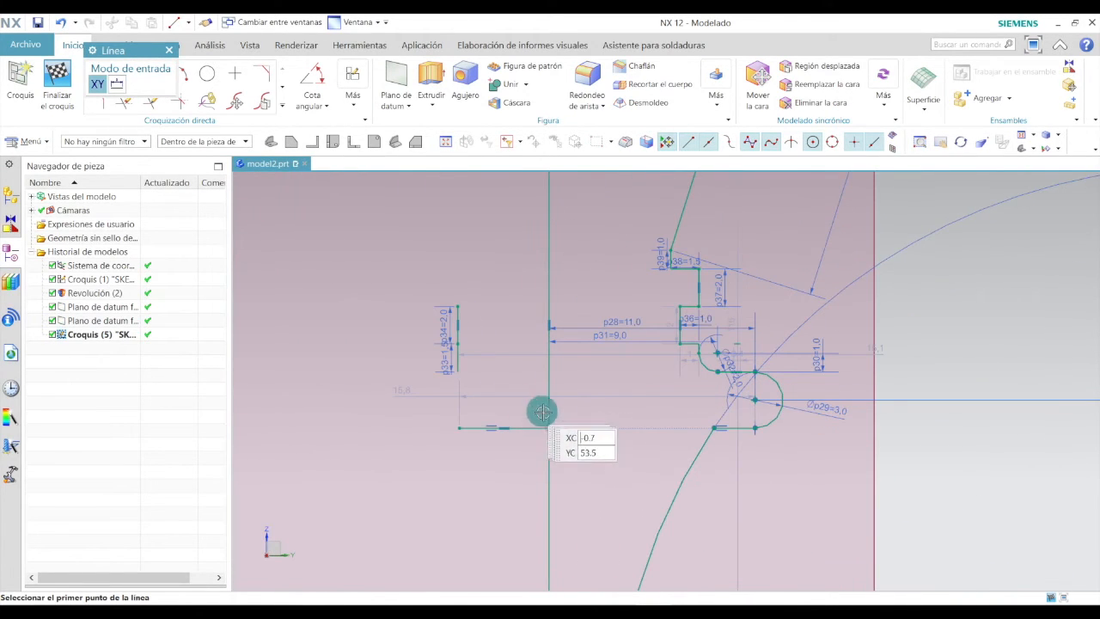
pyautogui.scroll(1, 644, 417)
pyautogui.click(783, 396)
pyautogui.scroll(1, 783, 395)
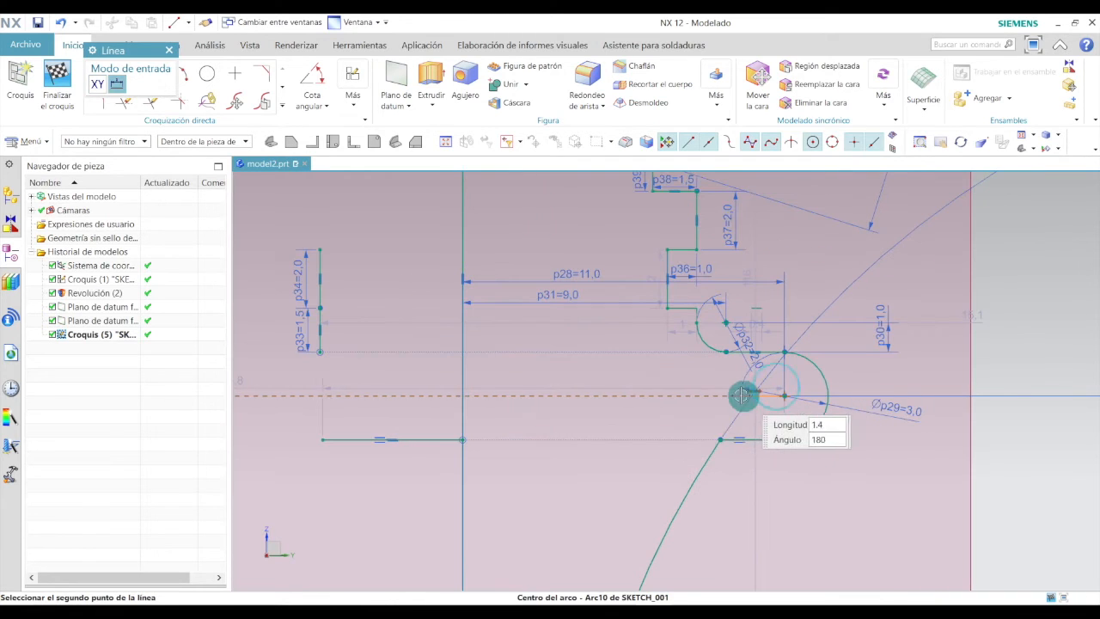
pyautogui.click(385, 395)
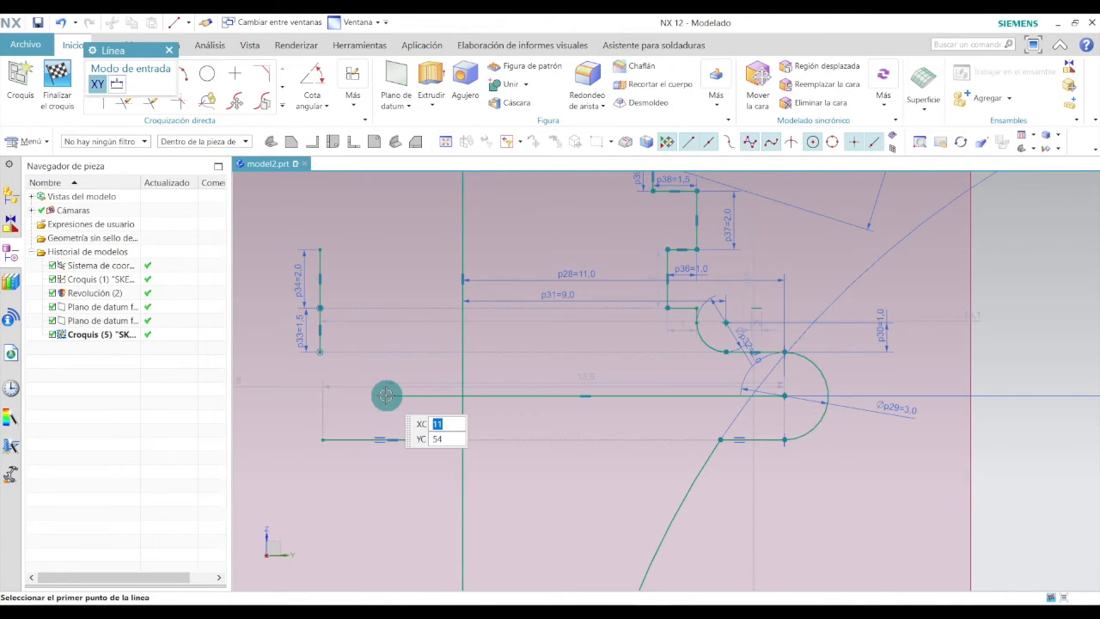
pyautogui.press('Escape')
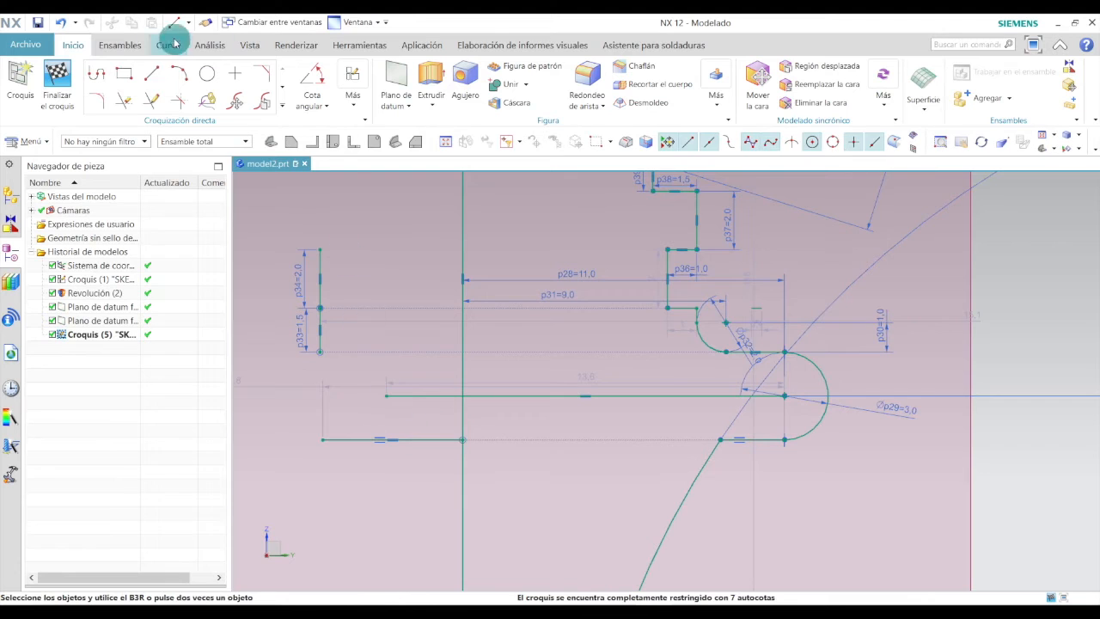
# Quick-trim the new horizontal line's segment lying right of the vertical axis.
pyautogui.click(122, 104)
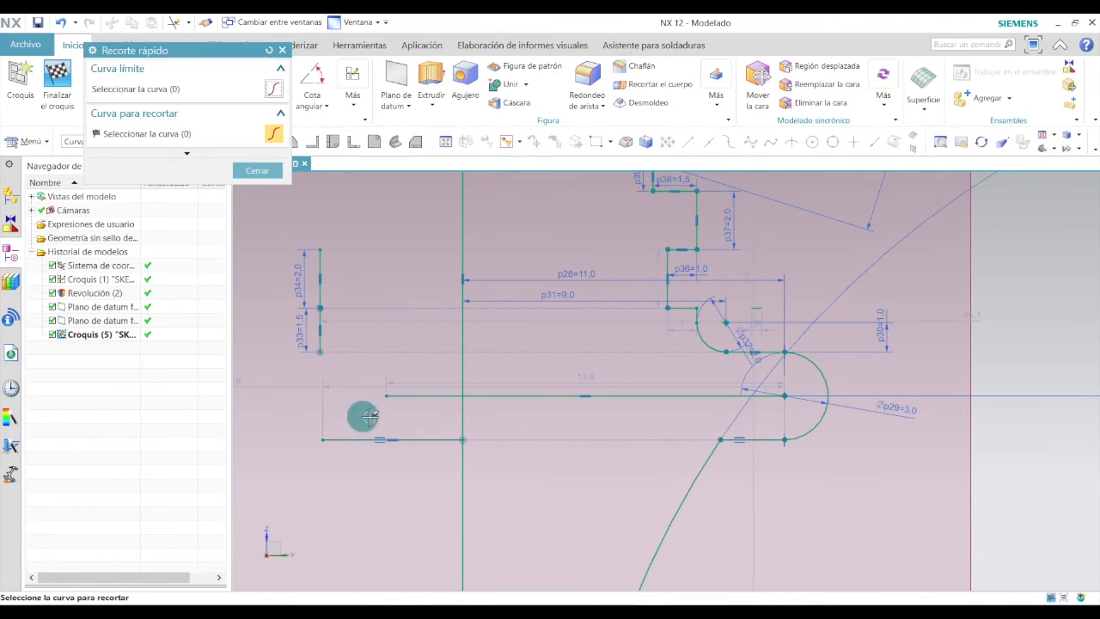
pyautogui.click(492, 395)
pyautogui.press('Escape')
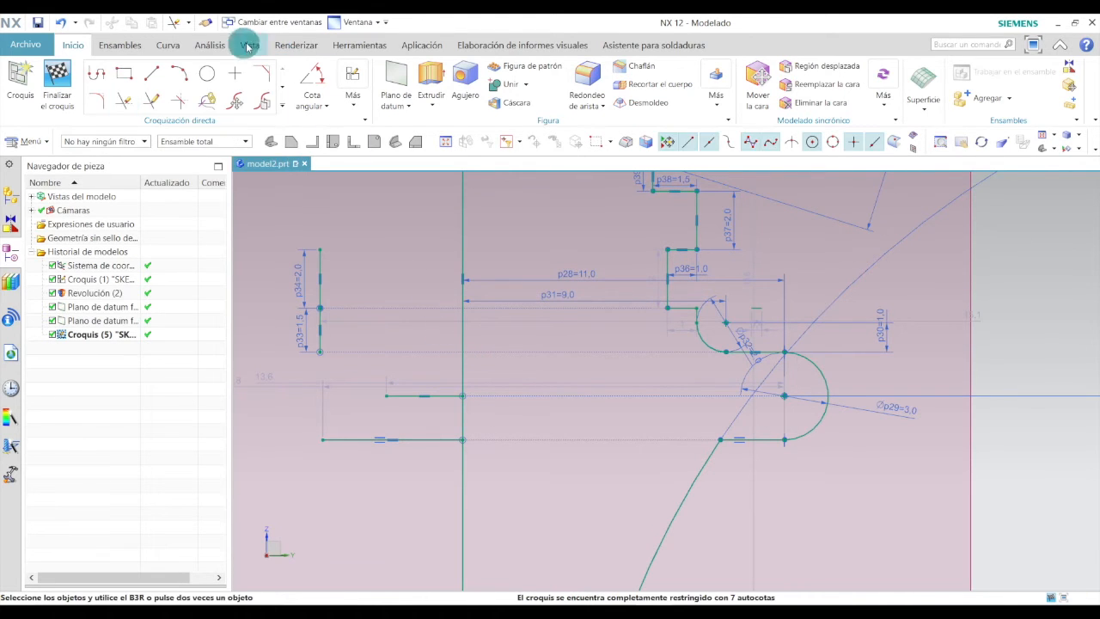
# Draw a circle centered where the short horizontal line meets the vertical axis and set its diameter to 59 mm.
pyautogui.click(206, 78)
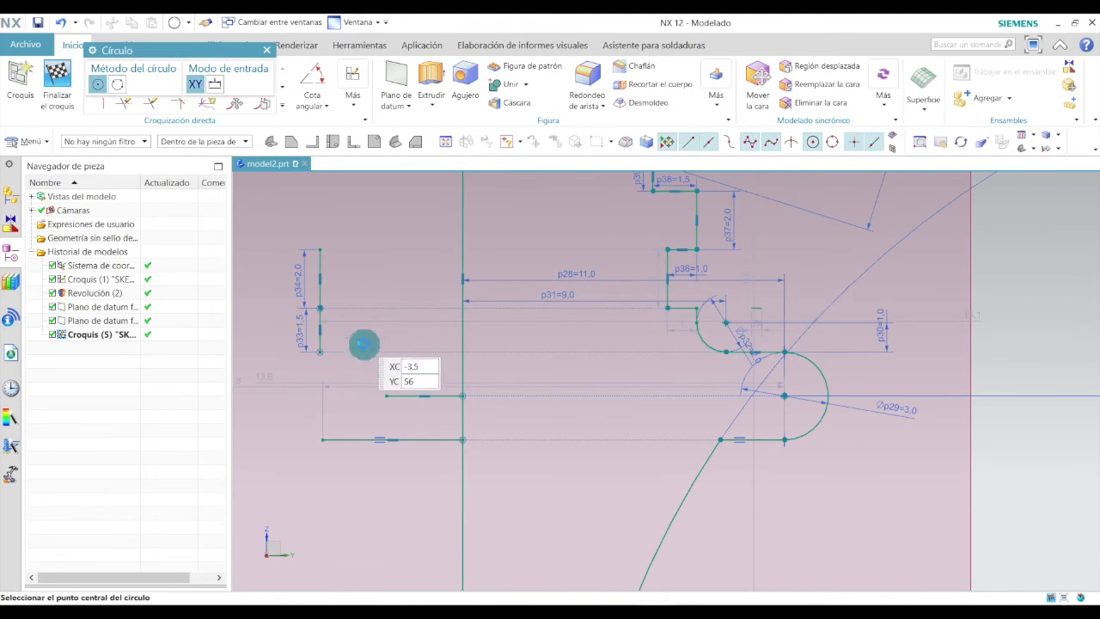
pyautogui.click(462, 396)
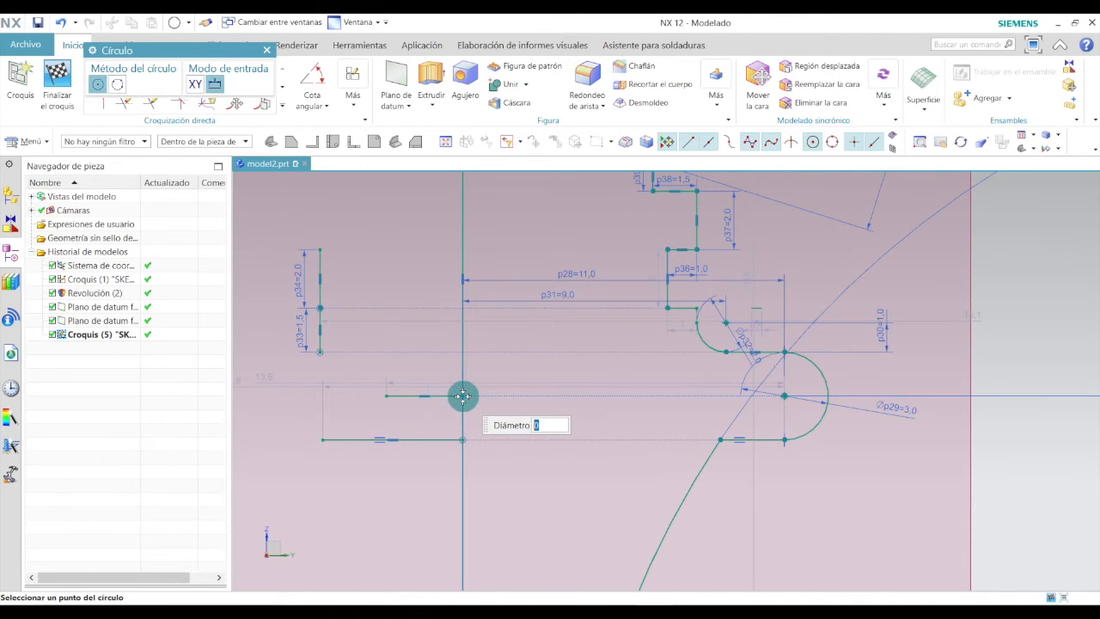
pyautogui.scroll(-5, 462, 395)
pyautogui.click(742, 326)
pyautogui.scroll(-3, 756, 361)
pyautogui.press('Escape')
pyautogui.scroll(2, 775, 387)
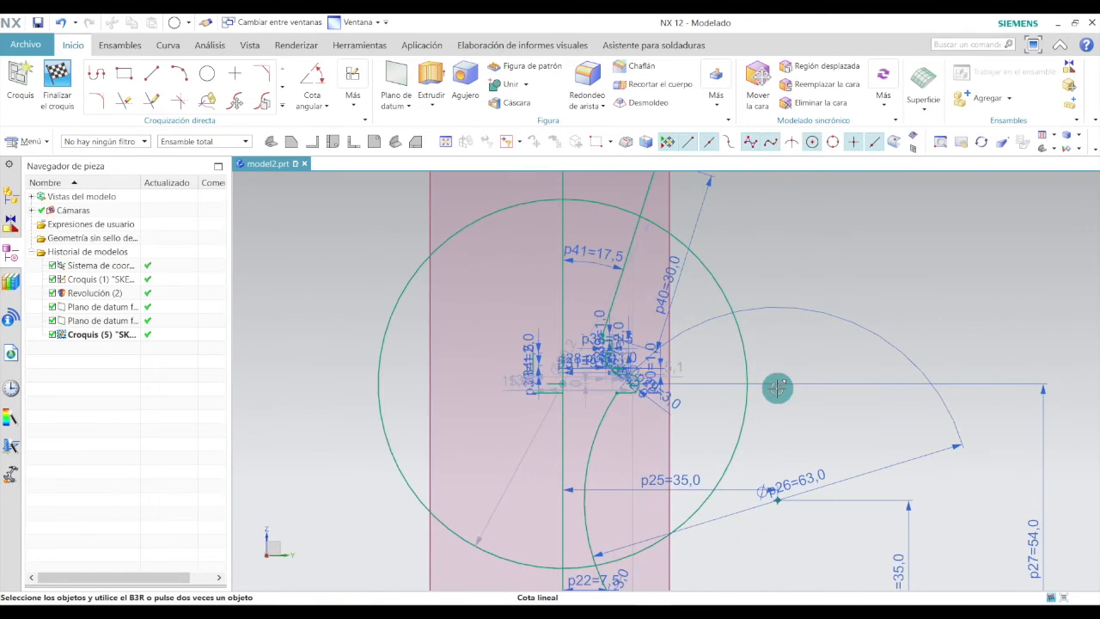
pyautogui.moveTo(520, 514)
pyautogui.mouseDown()
pyautogui.moveTo(449, 387)
pyautogui.moveTo(467, 388)
pyautogui.mouseUp()
pyautogui.doubleClick(452, 387)
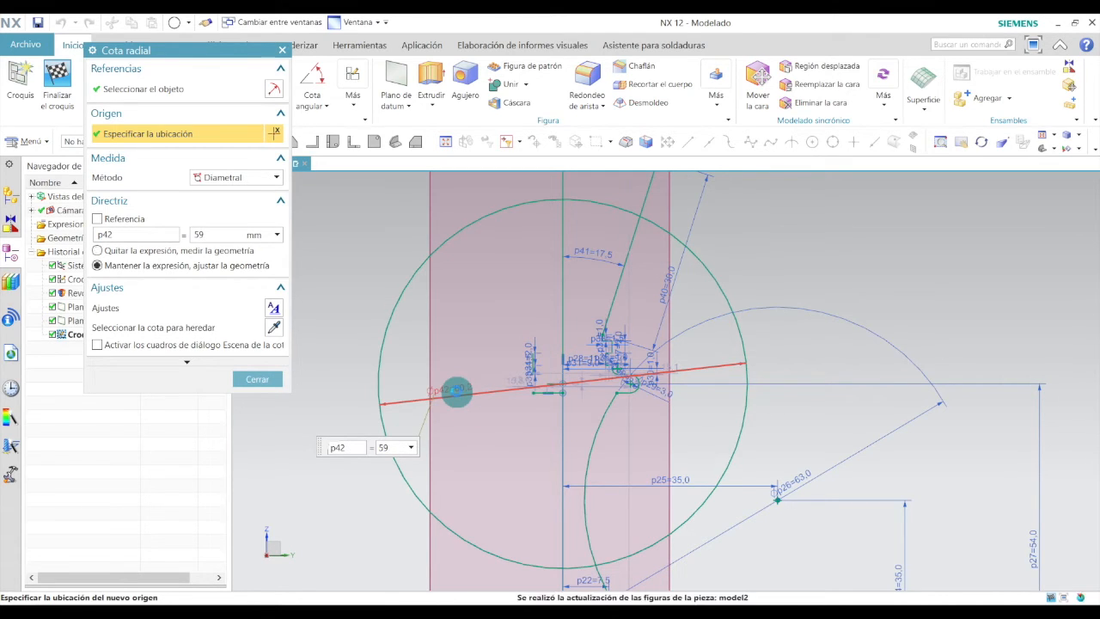
pyautogui.click(456, 390)
pyautogui.click(260, 379)
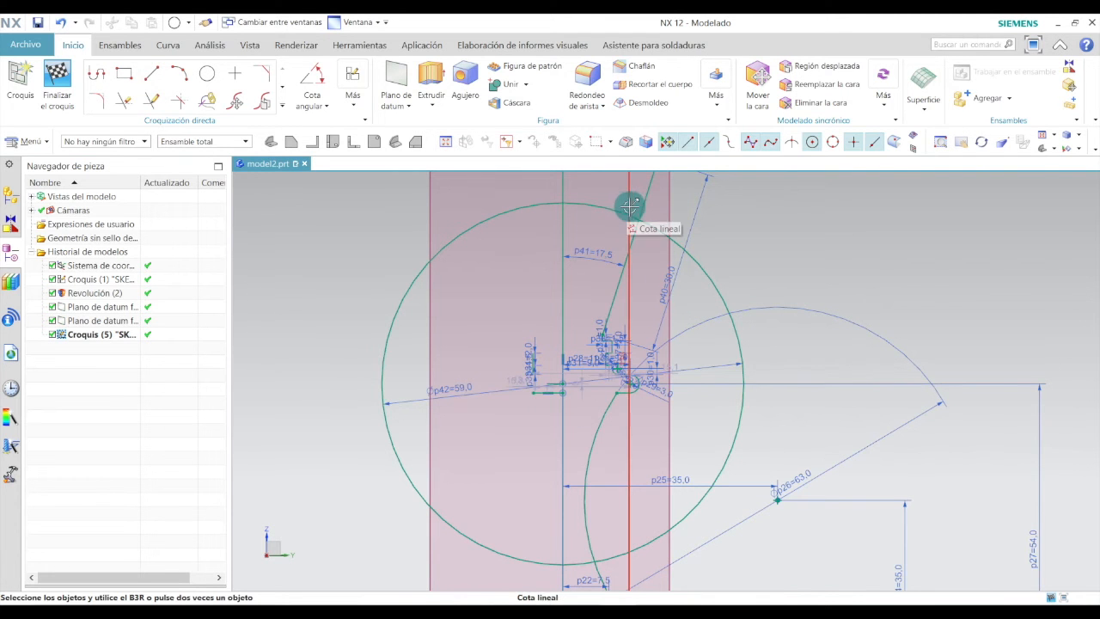
# Fillet the corner between the slanted line and the large circle with a 2 mm radius.
pyautogui.scroll(5, 633, 211)
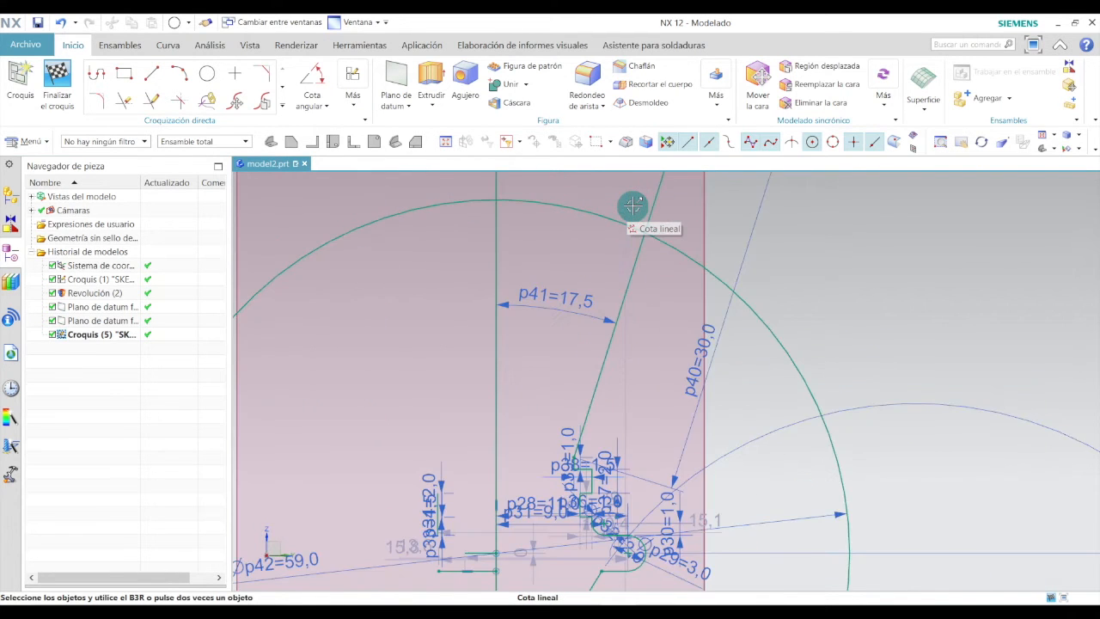
pyautogui.click(97, 101)
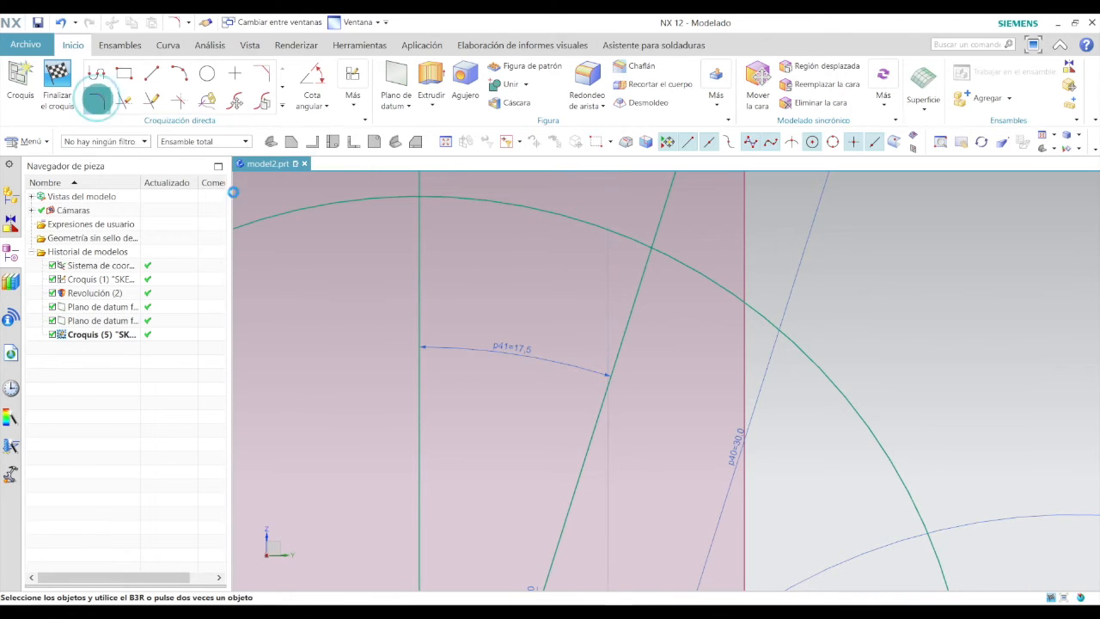
pyautogui.click(637, 284)
pyautogui.click(601, 230)
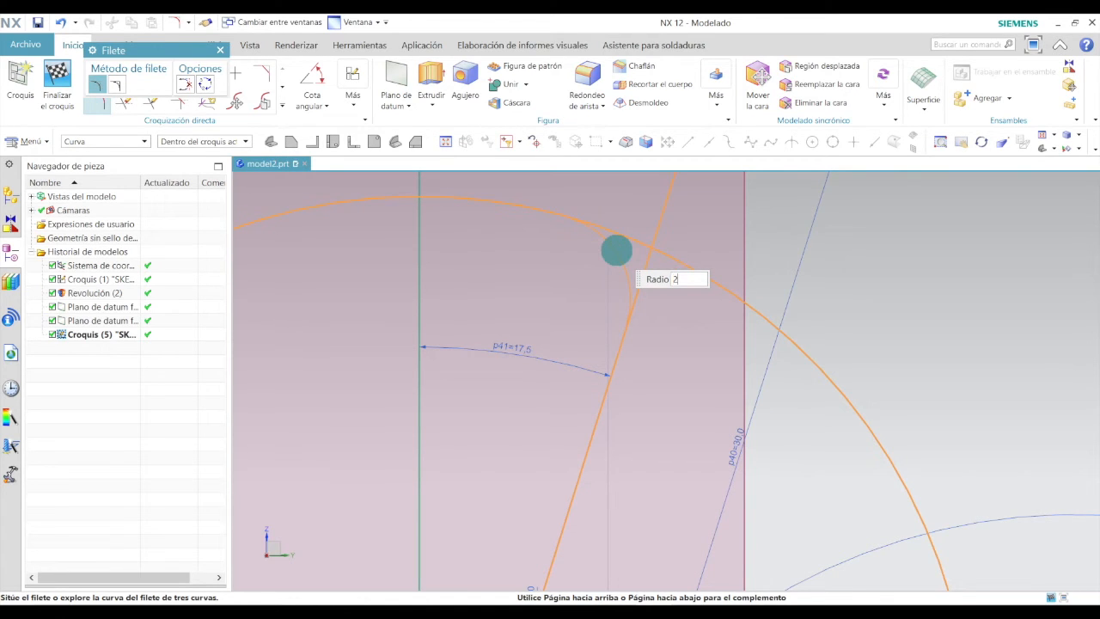
pyautogui.click(616, 250)
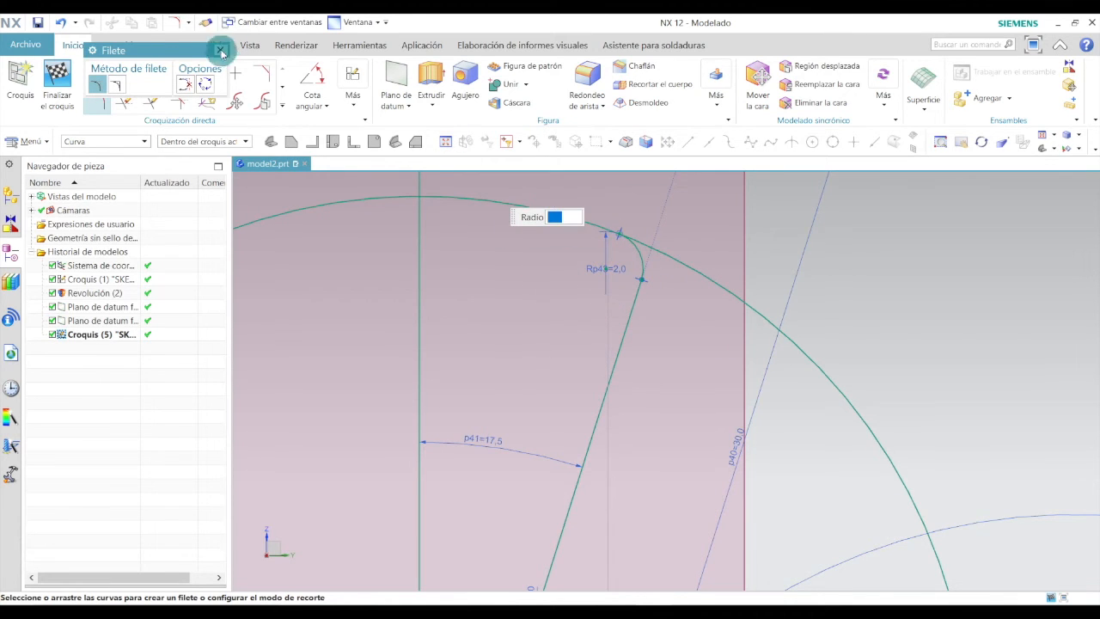
pyautogui.click(220, 53)
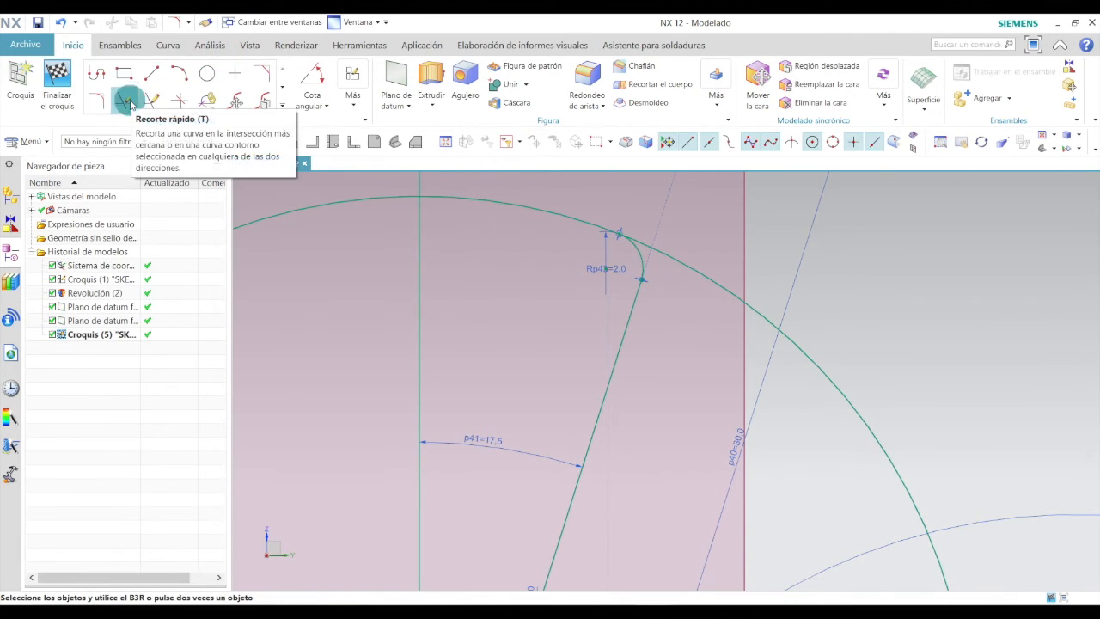
# Quick-trim the large circle, keeping only the arc between the vertical axis and the fillet.
pyautogui.click(125, 102)
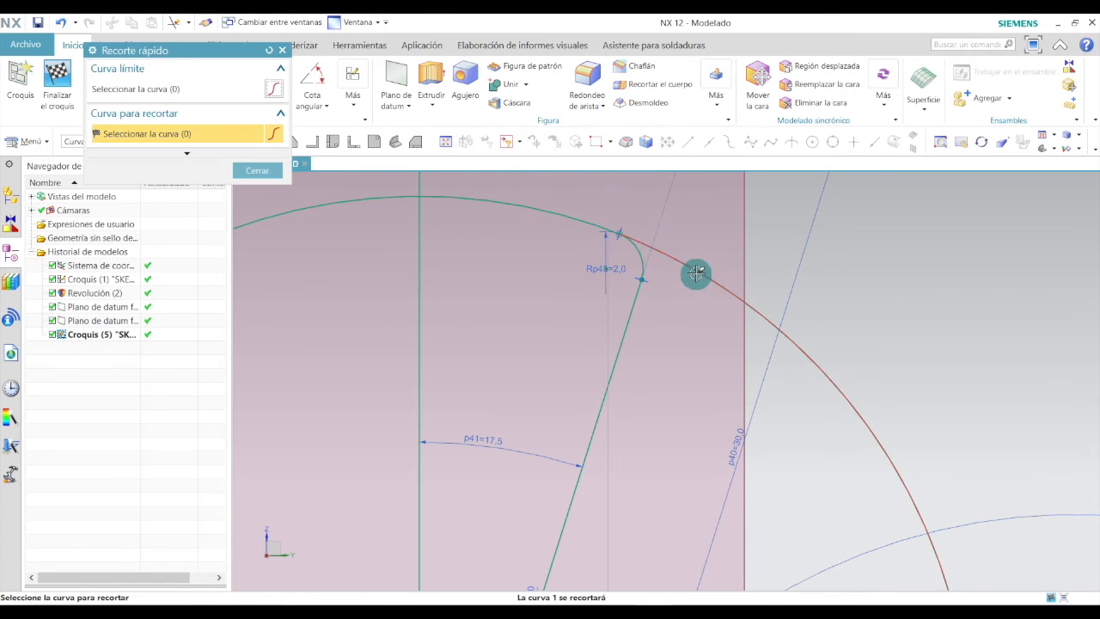
pyautogui.scroll(-4, 695, 348)
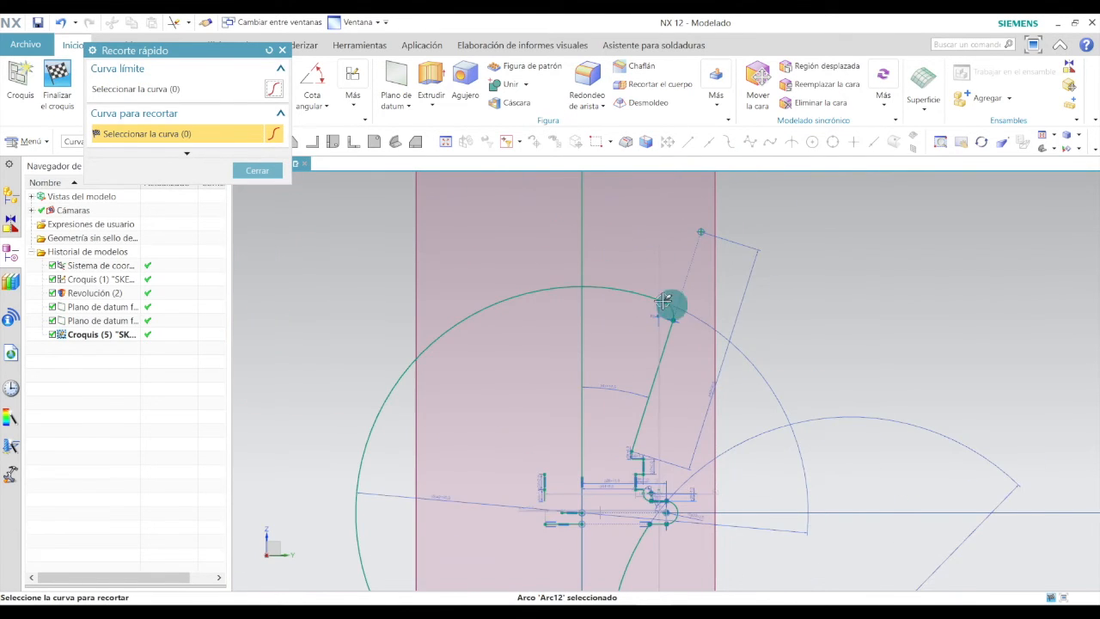
pyautogui.click(553, 286)
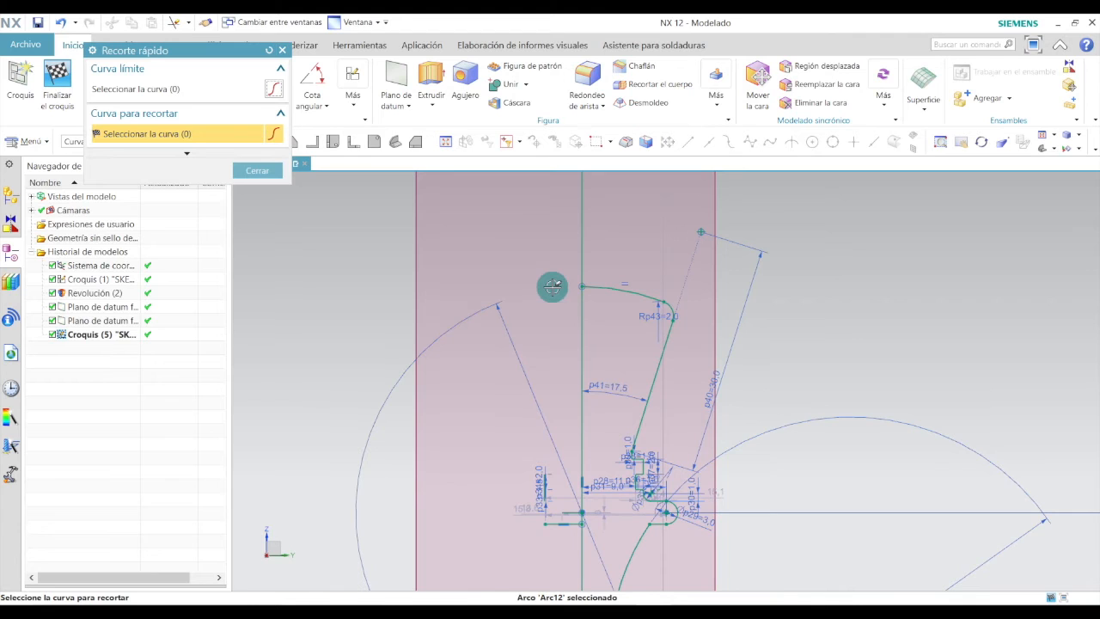
pyautogui.click(270, 170)
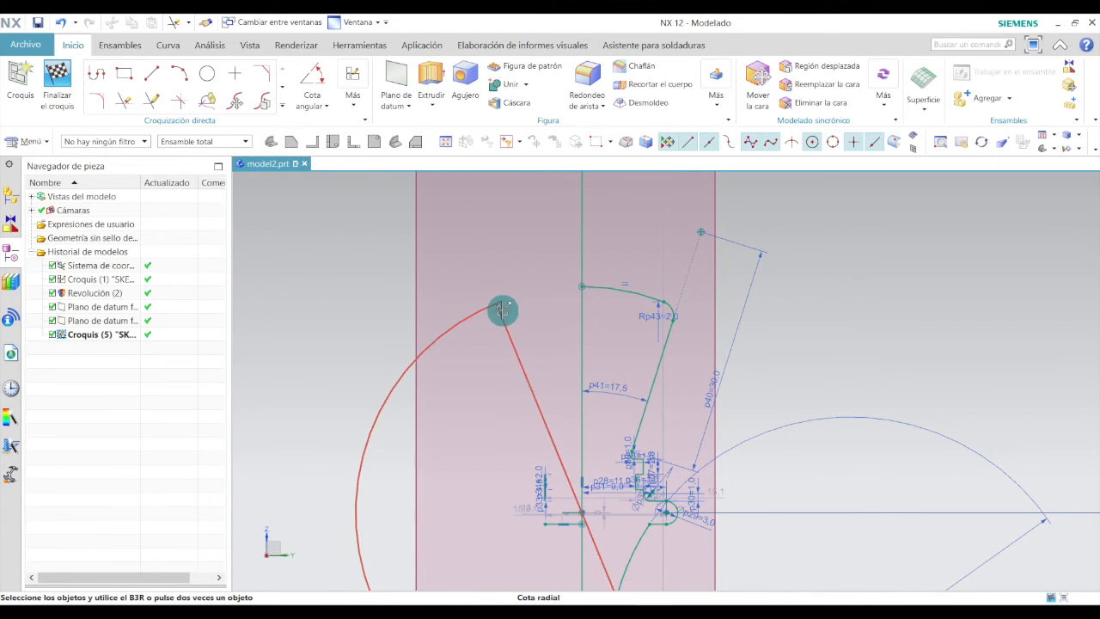
pyautogui.scroll(-1, 502, 309)
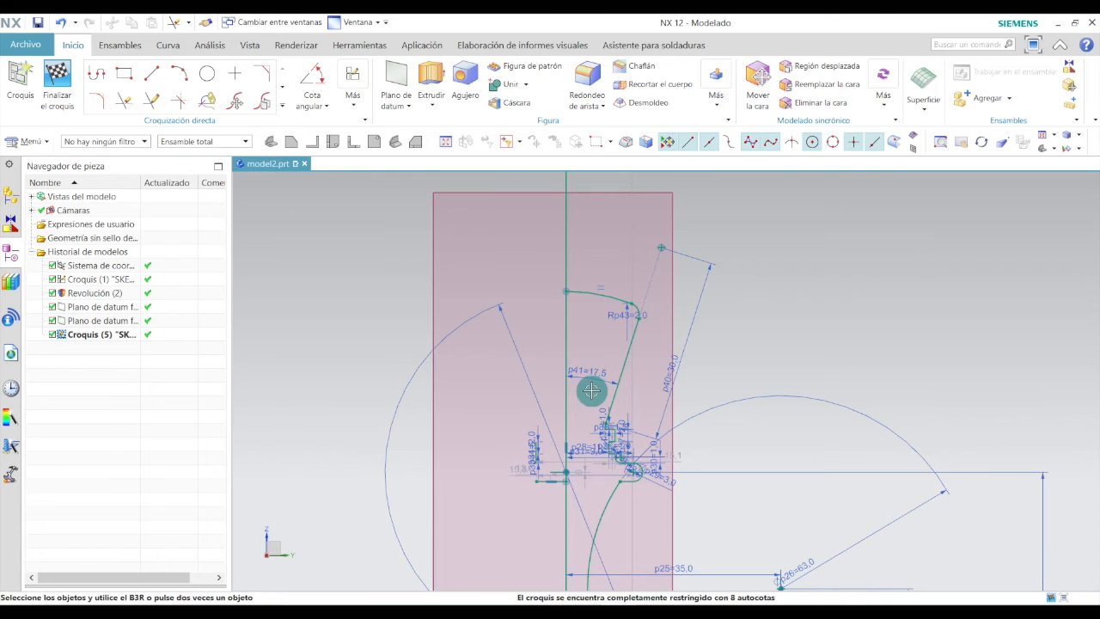
pyautogui.scroll(-5, 559, 388)
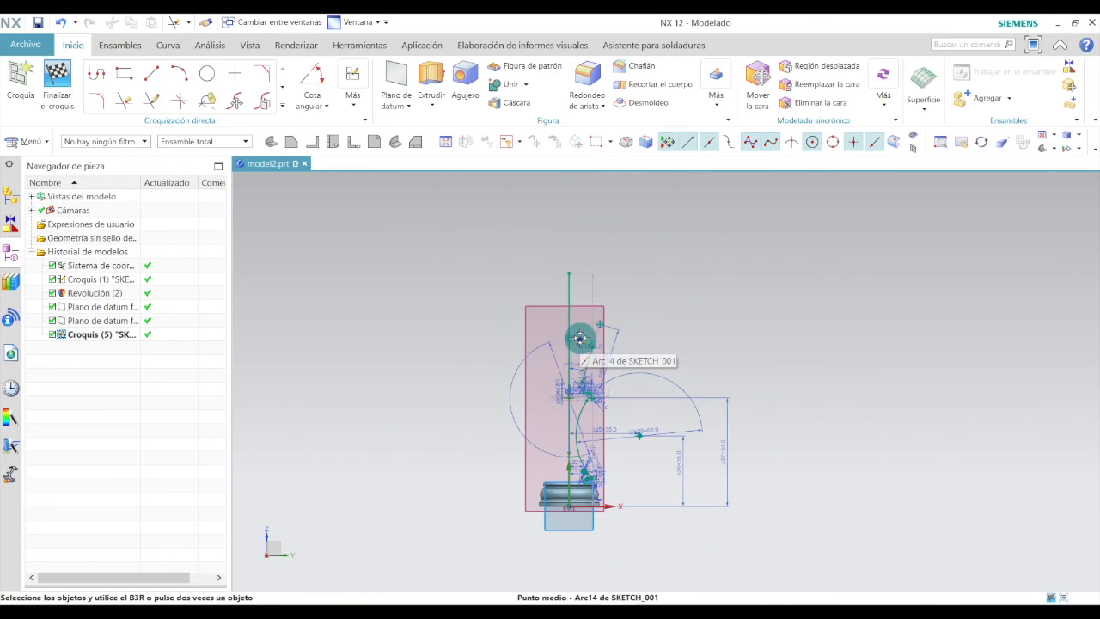
# Draw a 96 mm horizontal line from the sketch origin and a vertical line about 105 mm tall rising from its end.
pyautogui.scroll(2, 601, 471)
pyautogui.scroll(1, 601, 471)
pyautogui.click(151, 73)
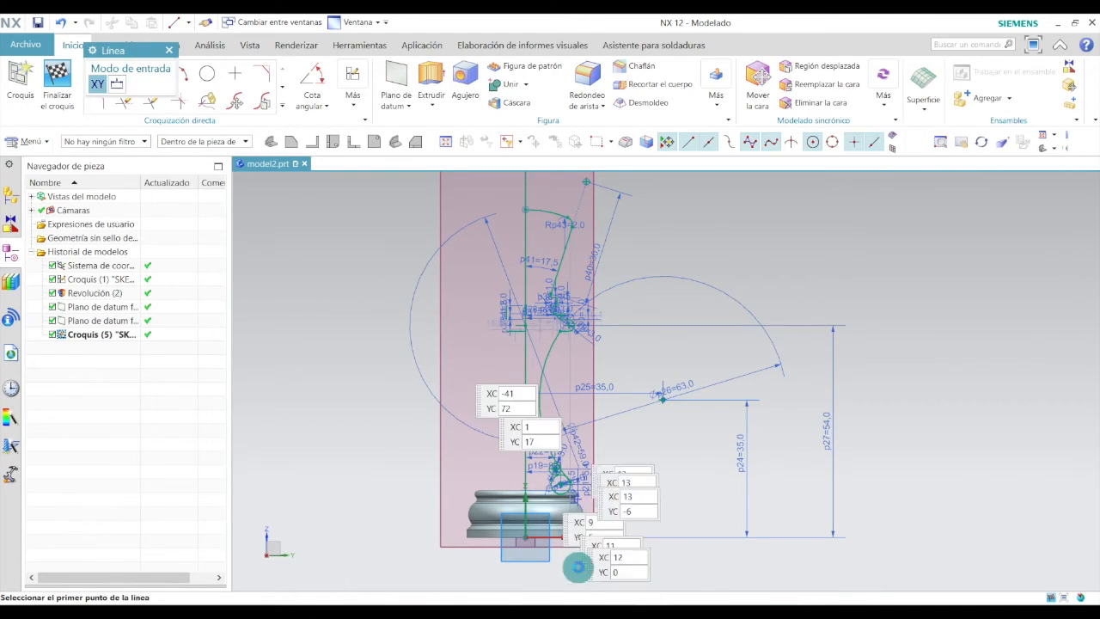
pyautogui.scroll(-1, 607, 549)
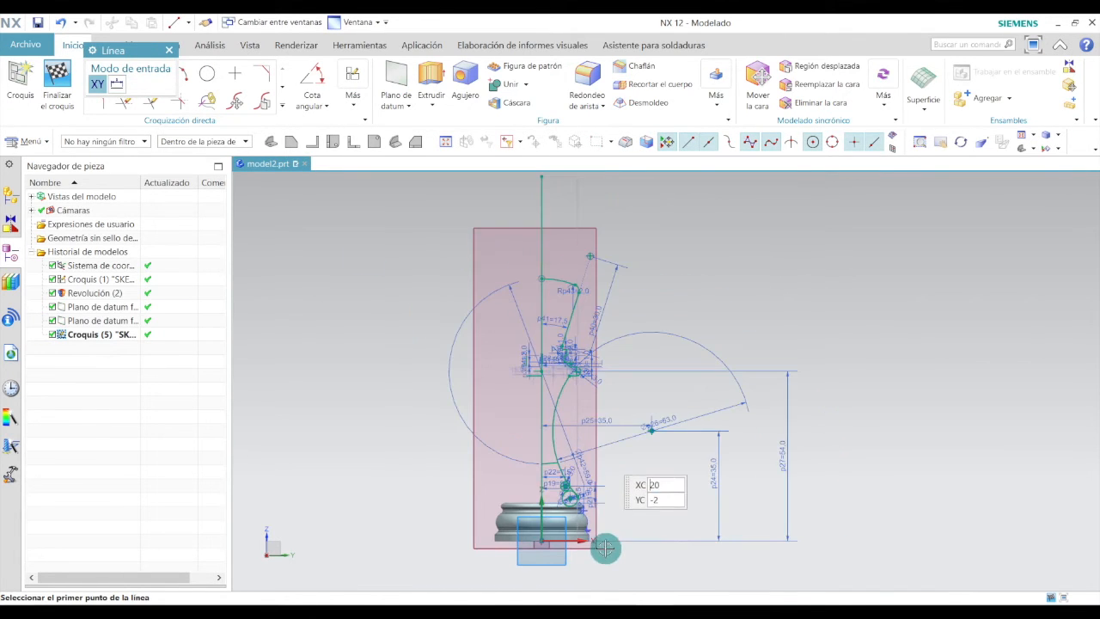
pyautogui.click(542, 540)
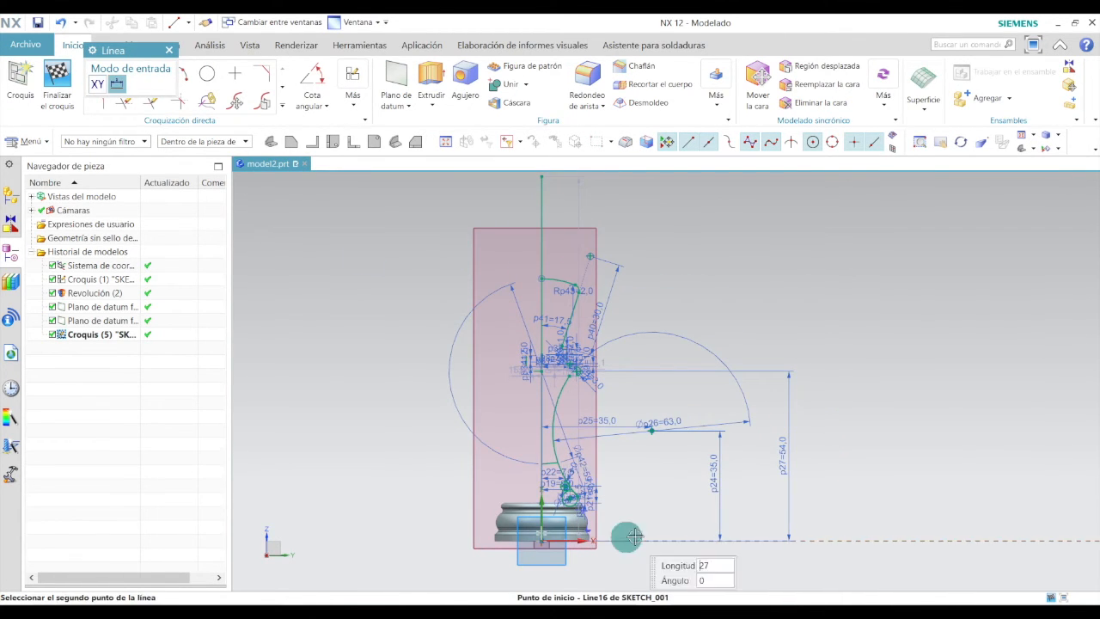
pyautogui.click(843, 537)
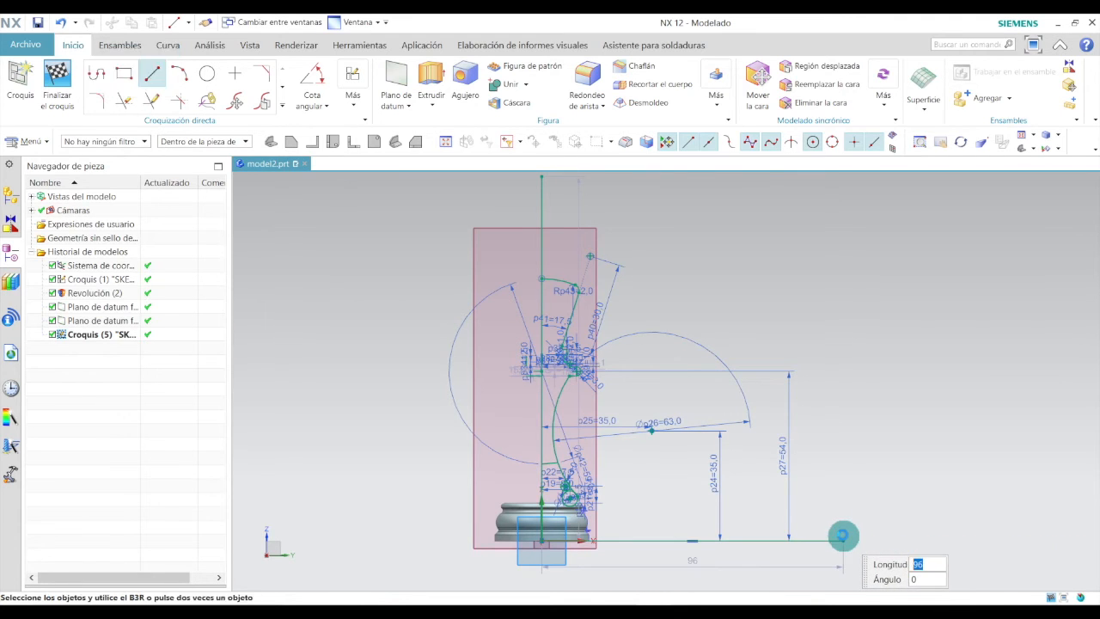
pyautogui.click(843, 539)
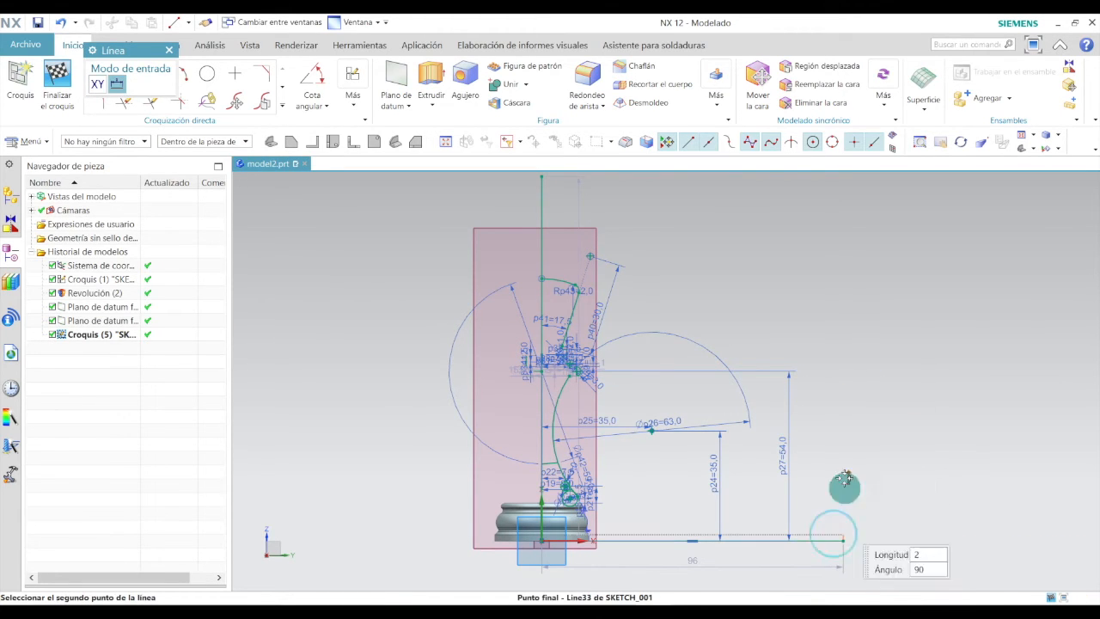
pyautogui.click(843, 210)
pyautogui.press('Escape')
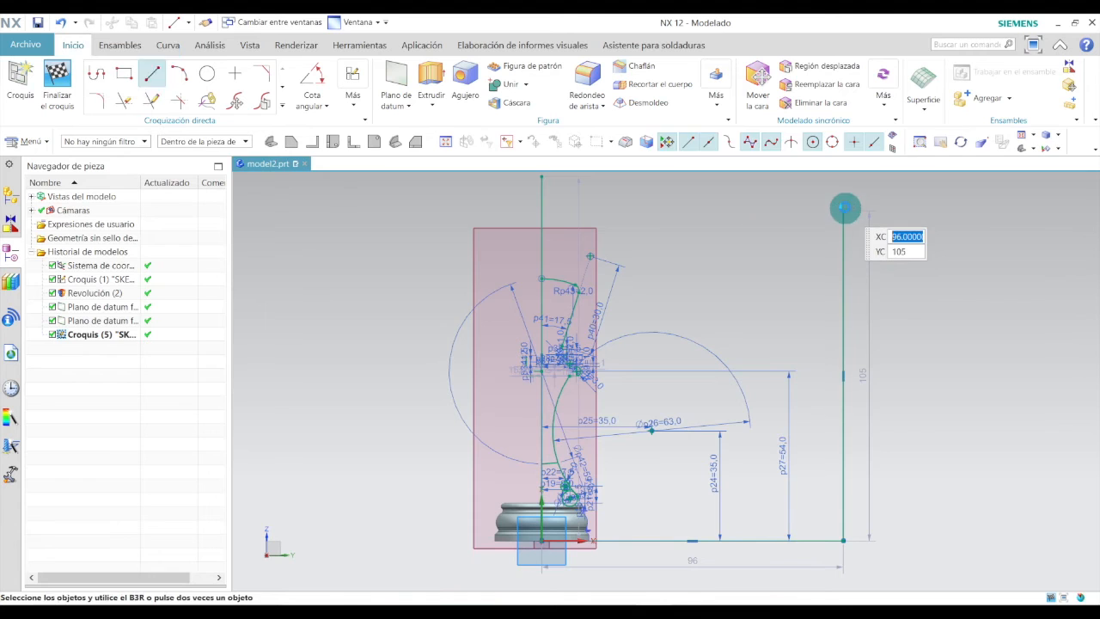
# Set the tall vertical line's height to 84.5 mm.
pyautogui.doubleClick(879, 368)
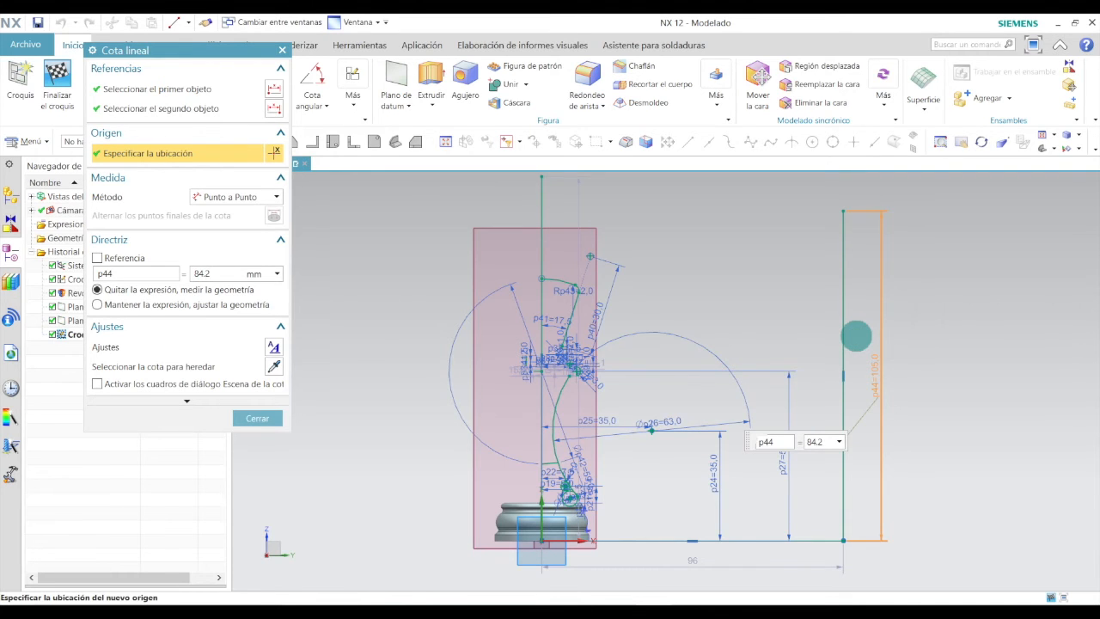
pyautogui.press('Return')
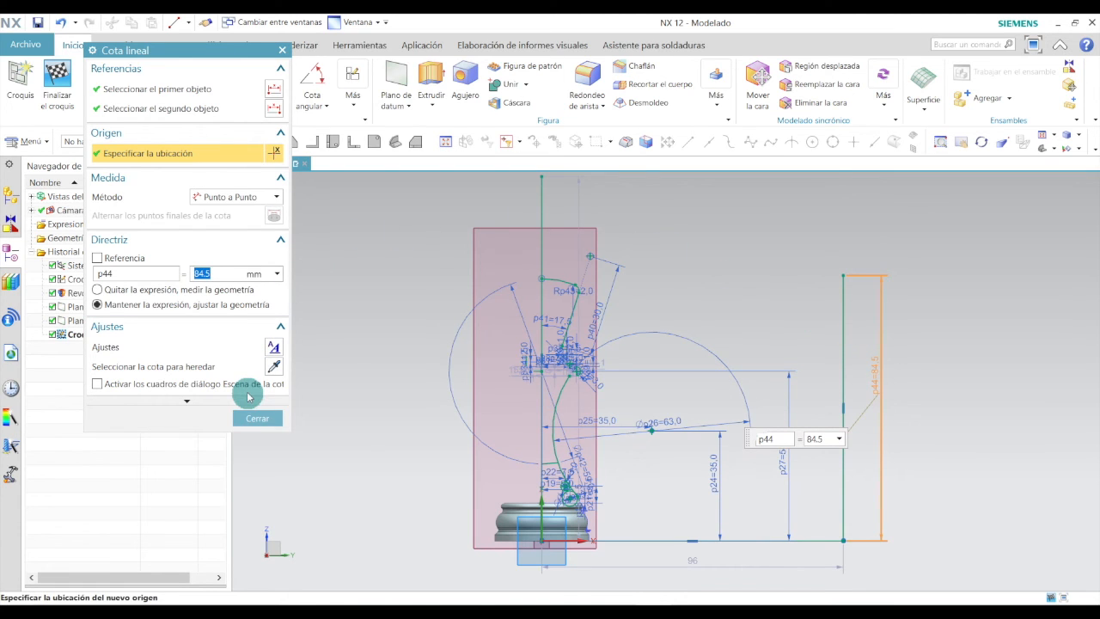
pyautogui.click(256, 419)
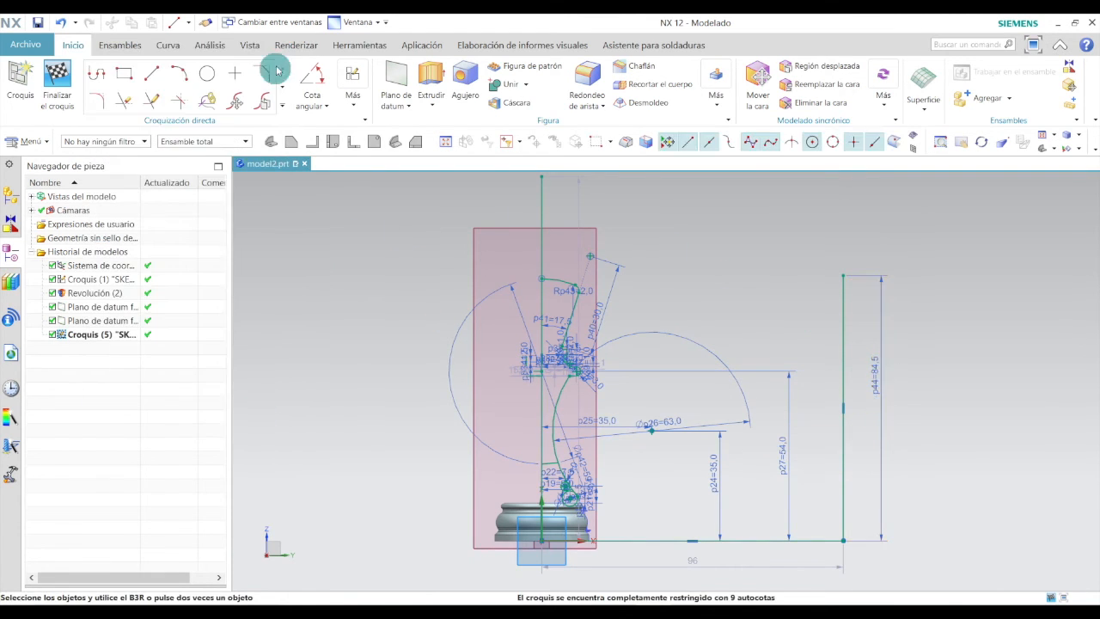
# Draw a horizontal line about 139 mm long leftward from the top of the tall vertical line.
pyautogui.click(160, 72)
pyautogui.click(839, 271)
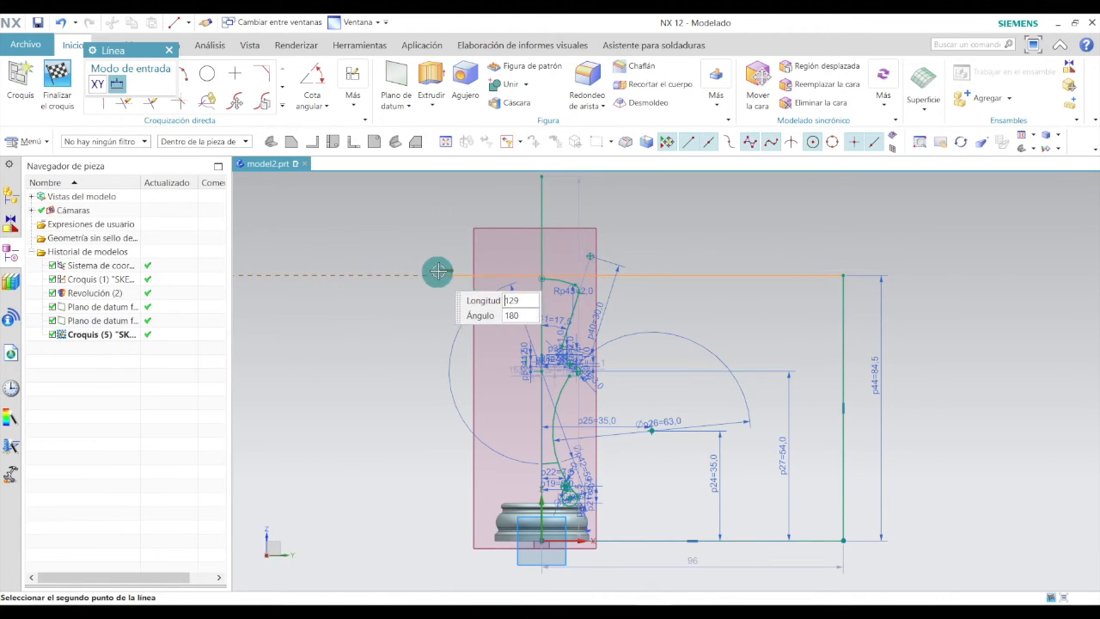
pyautogui.click(404, 271)
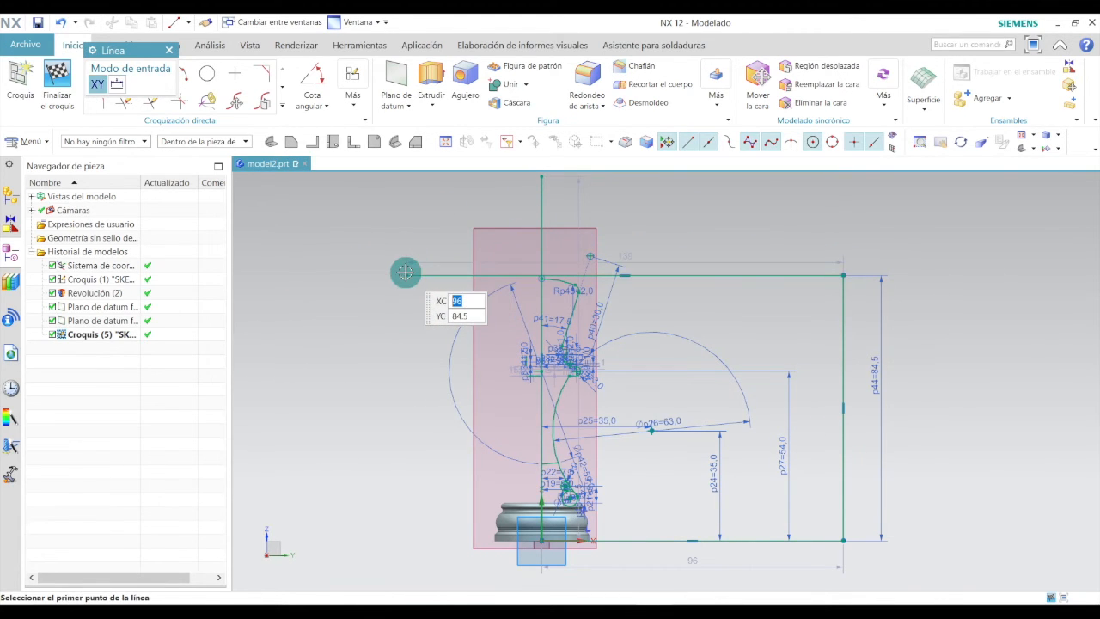
pyautogui.press('Escape')
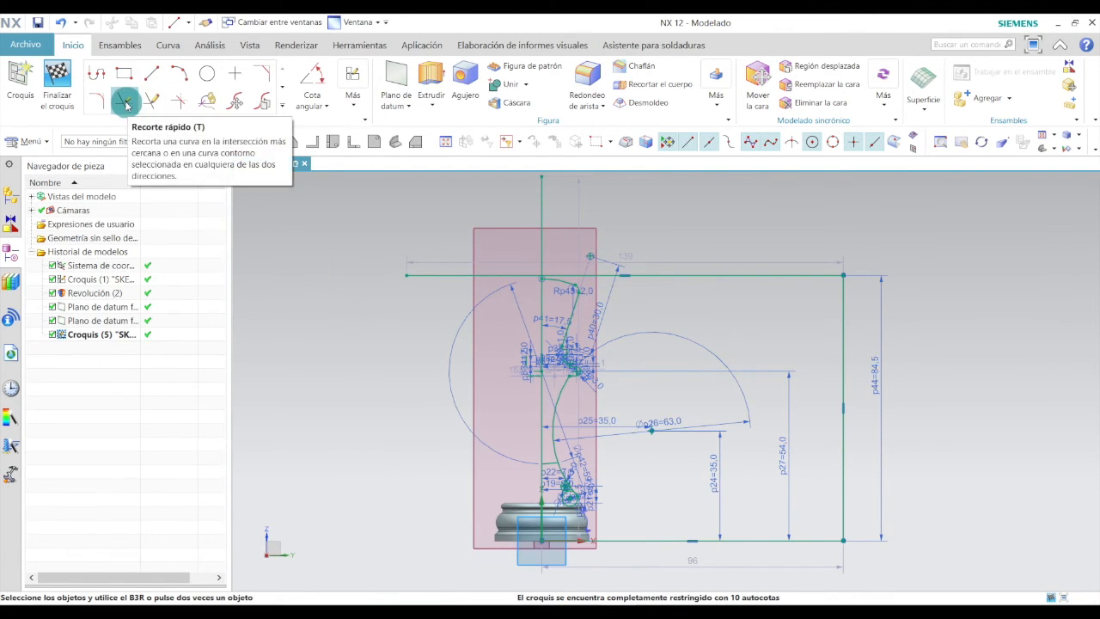
# Quick-trim the top horizontal line's segment lying right of the vertical axis.
pyautogui.click(154, 104)
pyautogui.click(765, 273)
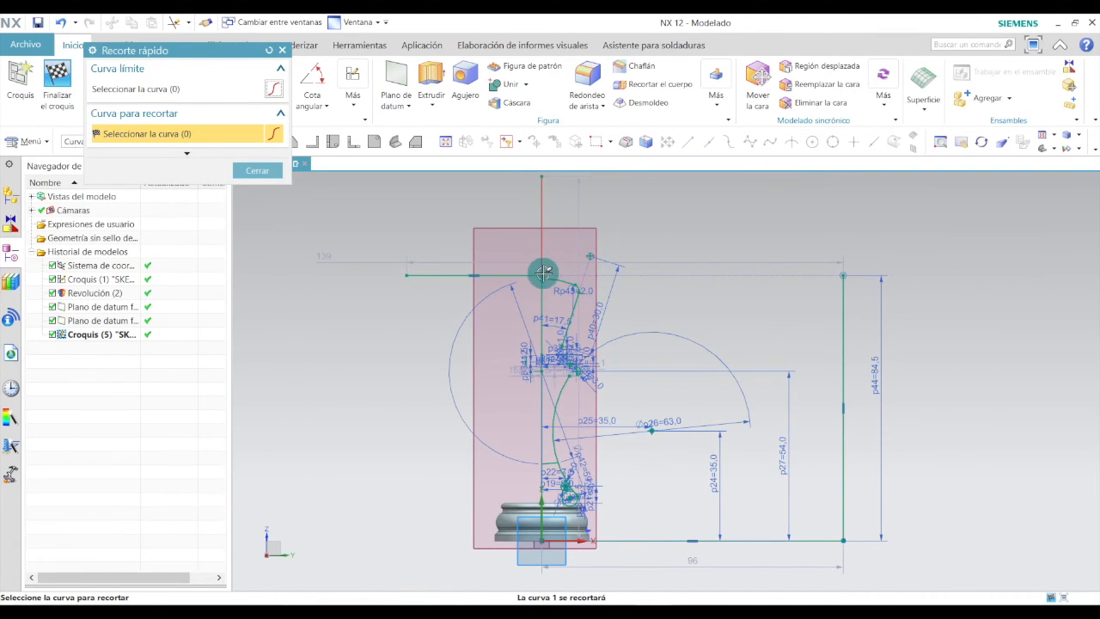
pyautogui.scroll(5, 543, 273)
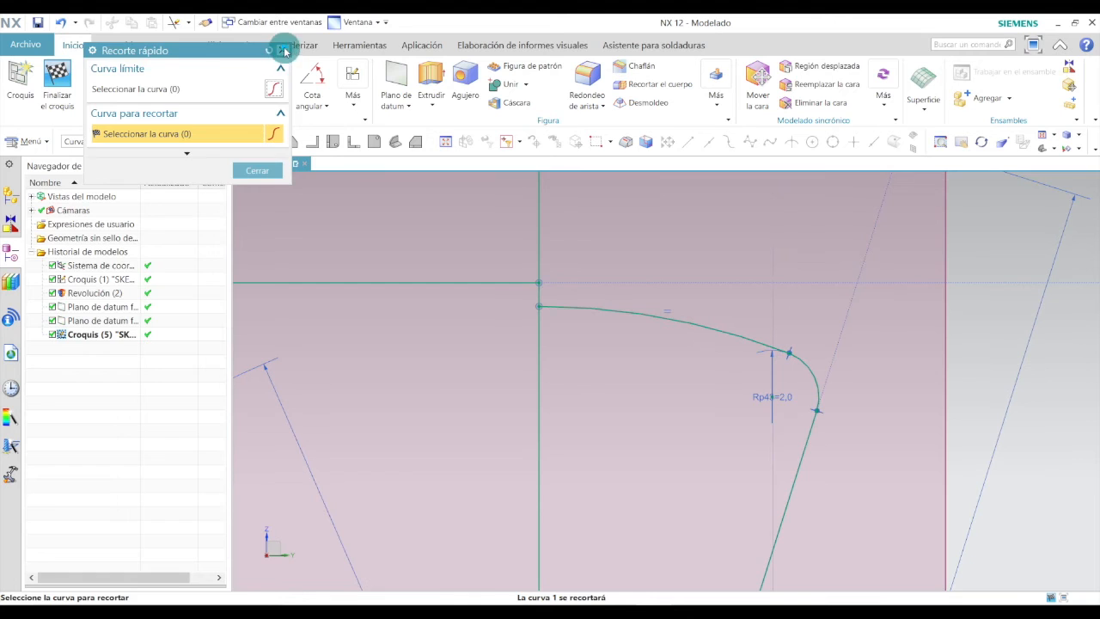
pyautogui.click(285, 51)
pyautogui.click(149, 76)
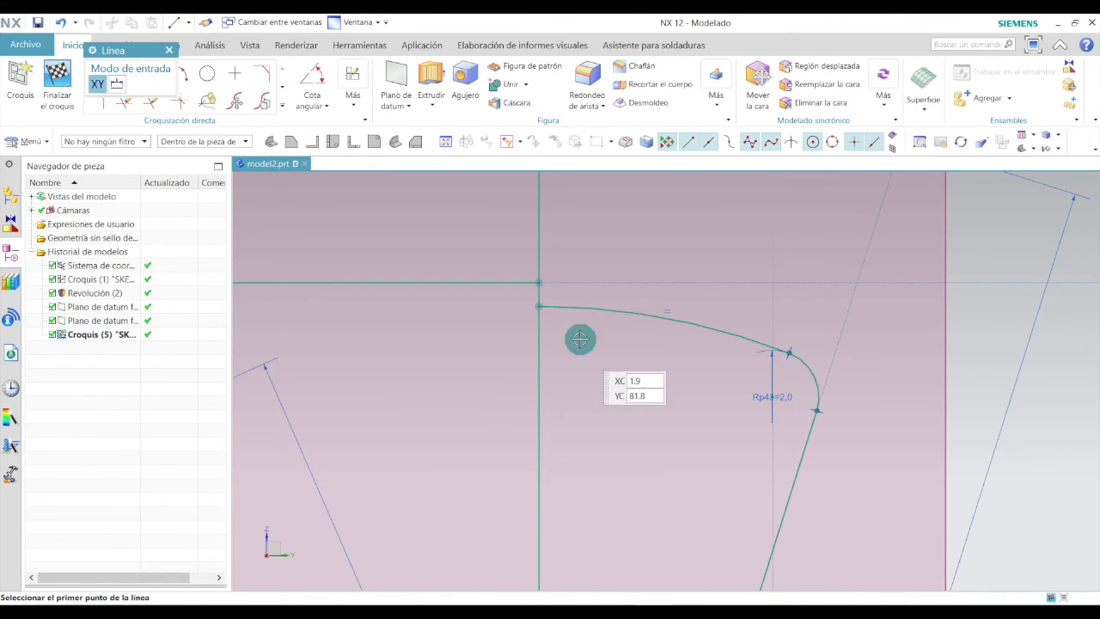
pyautogui.click(539, 281)
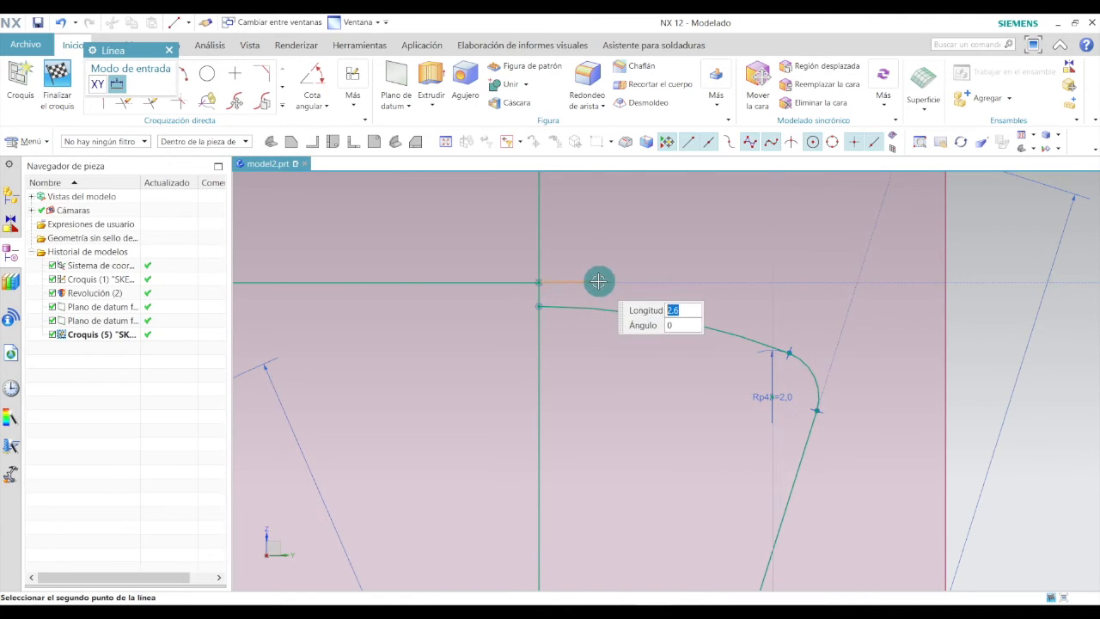
pyautogui.scroll(3, 551, 283)
pyautogui.press('Escape')
pyautogui.click(169, 50)
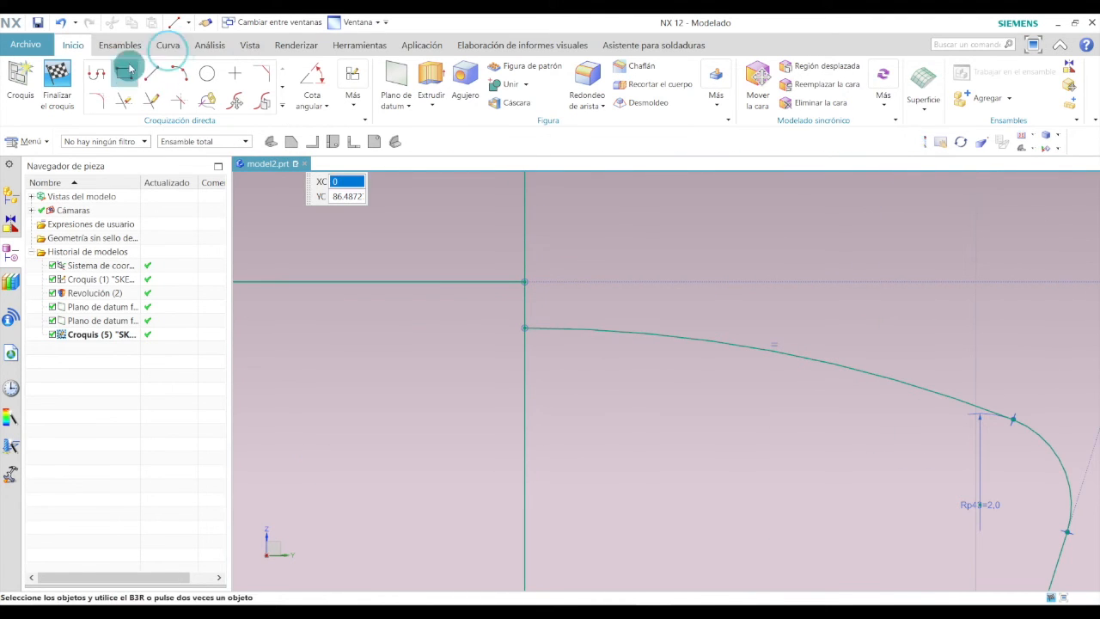
# Draw a short horizontal line from the vertical axis along the top line and set its length to 3.5 mm.
pyautogui.click(151, 74)
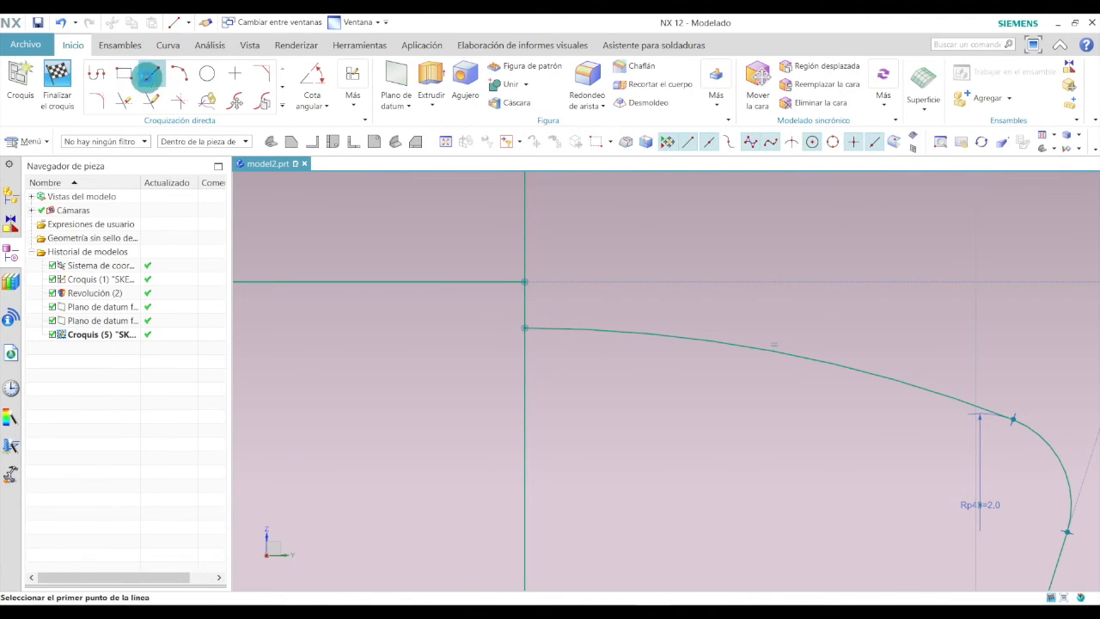
pyautogui.click(525, 281)
pyautogui.click(637, 281)
pyautogui.press('Escape')
pyautogui.doubleClick(588, 250)
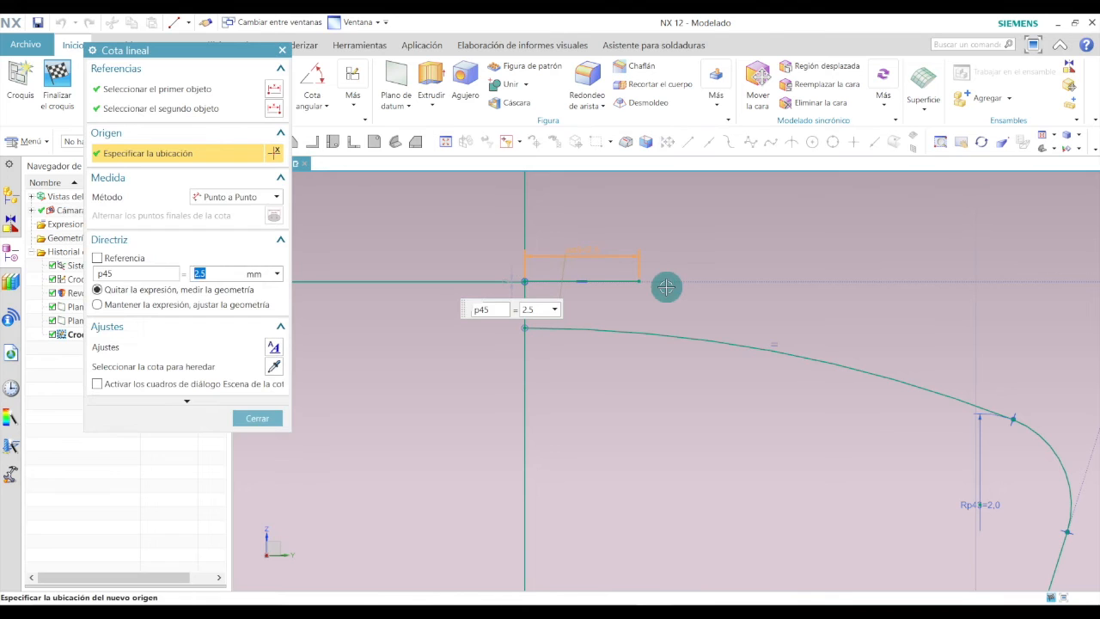
pyautogui.write('3.5')
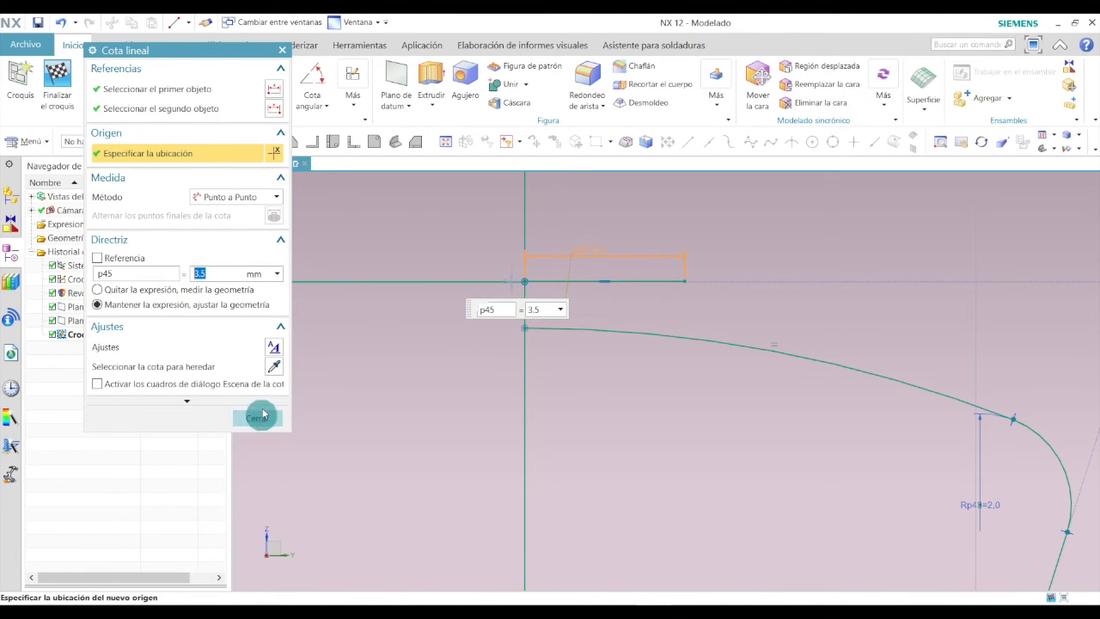
pyautogui.click(257, 417)
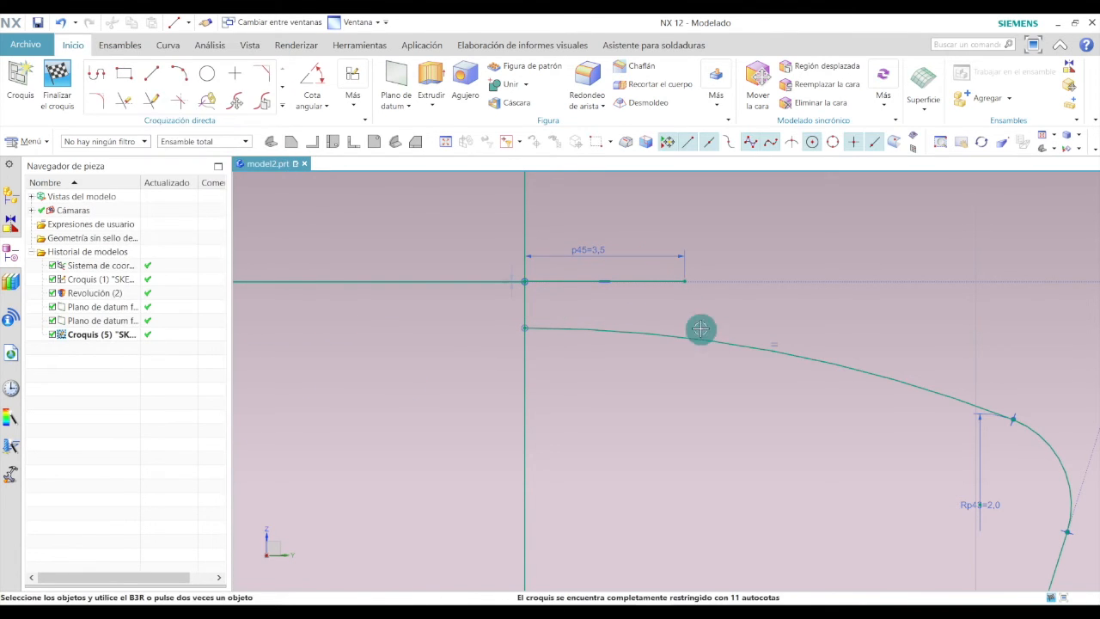
# Draw a short vertical line down from the end of the 3.5 mm line, crossing the curved profile.
pyautogui.click(152, 74)
pyautogui.click(685, 281)
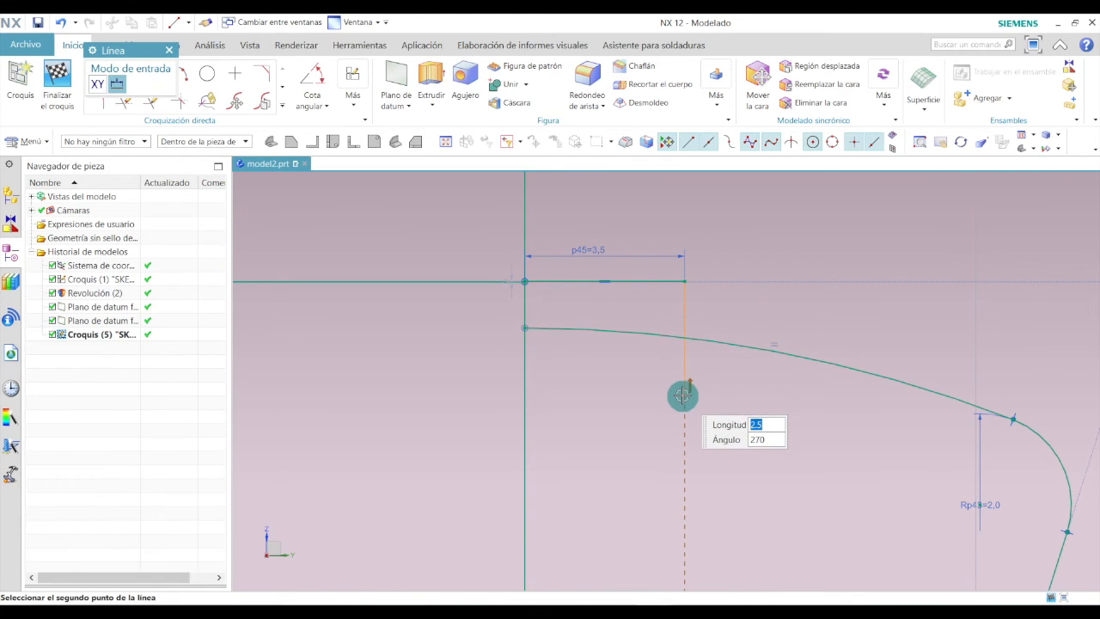
pyautogui.click(681, 396)
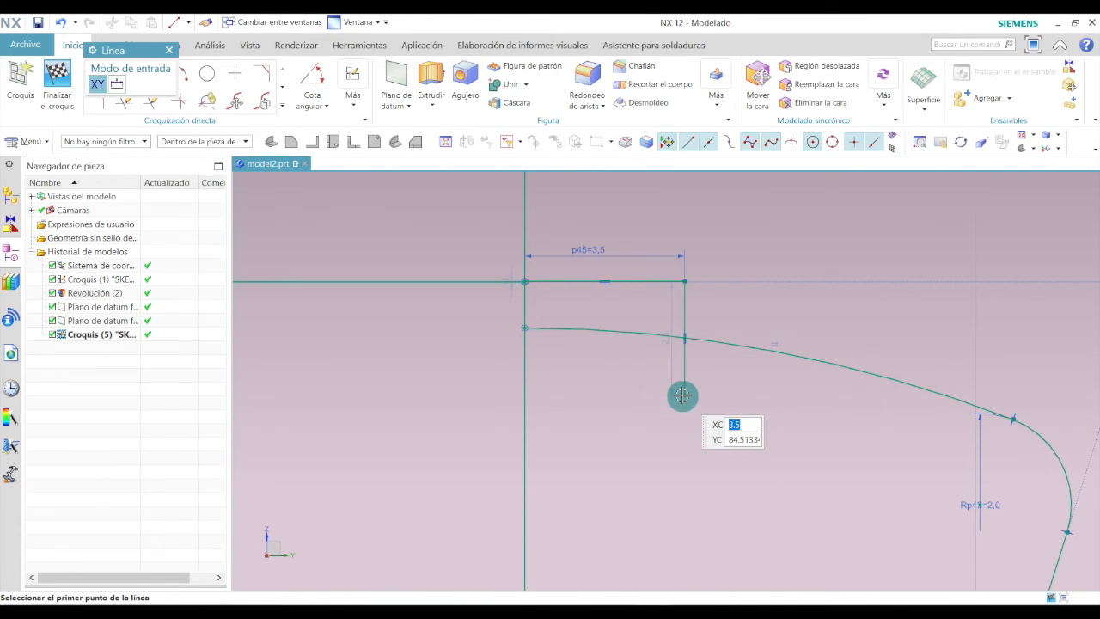
pyautogui.press('Escape')
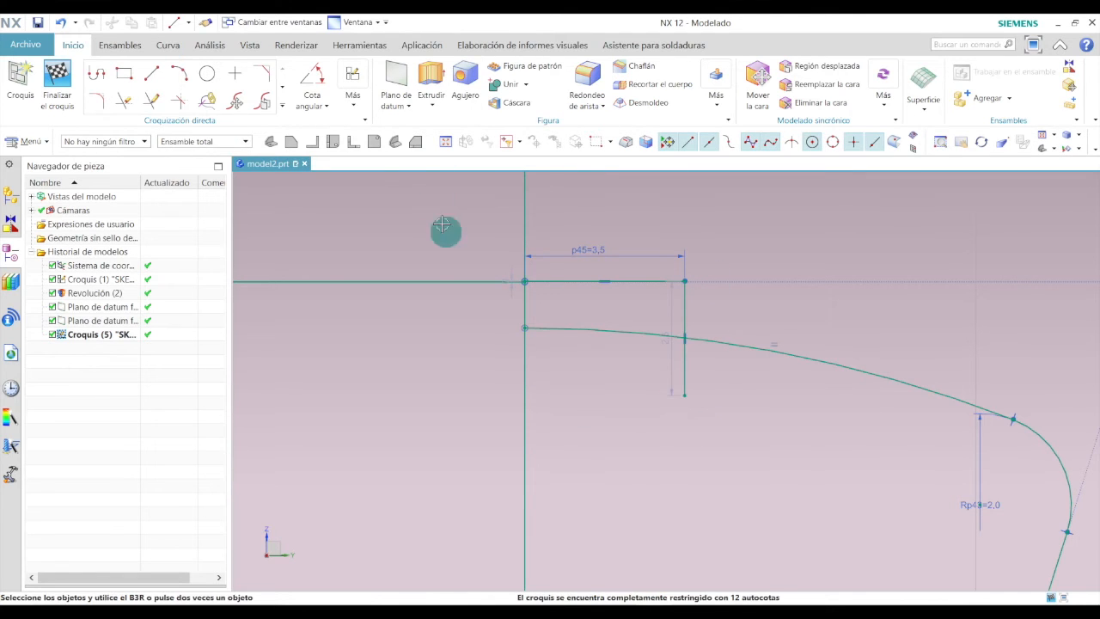
# Fillet the corner between the short vertical line and the curved profile with a 0.5 mm radius.
pyautogui.scroll(-2, 602, 353)
pyautogui.scroll(3, 676, 350)
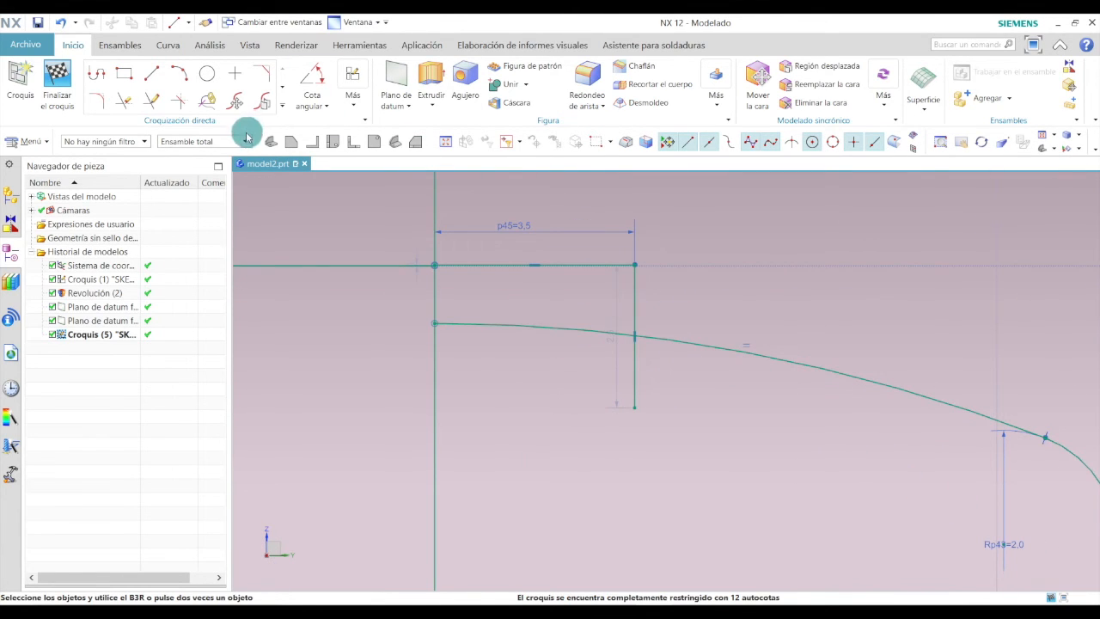
pyautogui.click(100, 101)
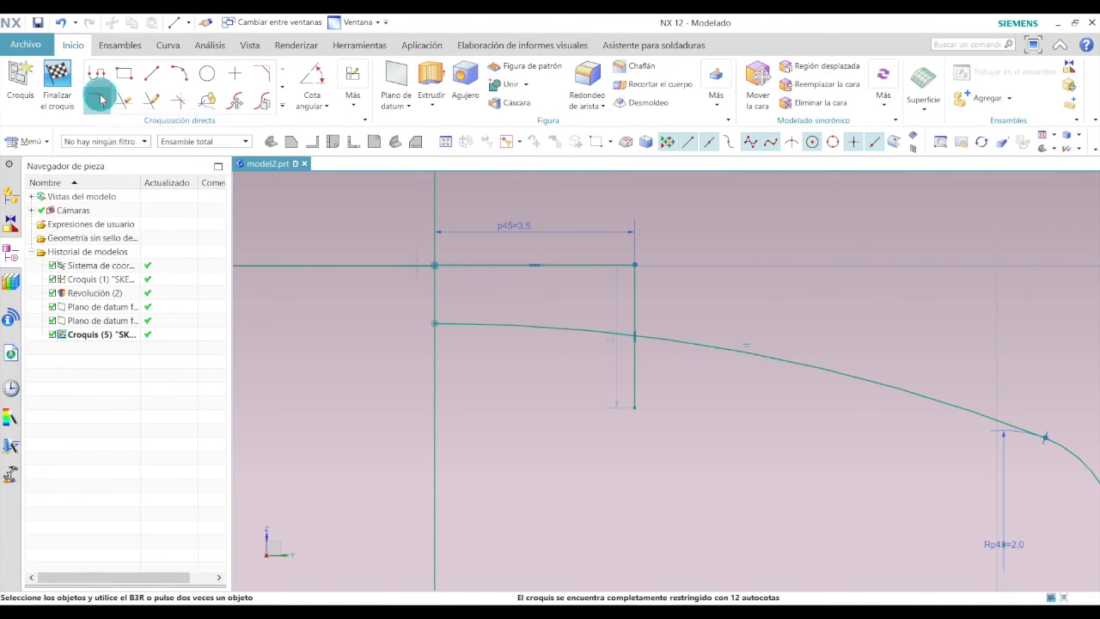
pyautogui.click(637, 290)
pyautogui.click(667, 340)
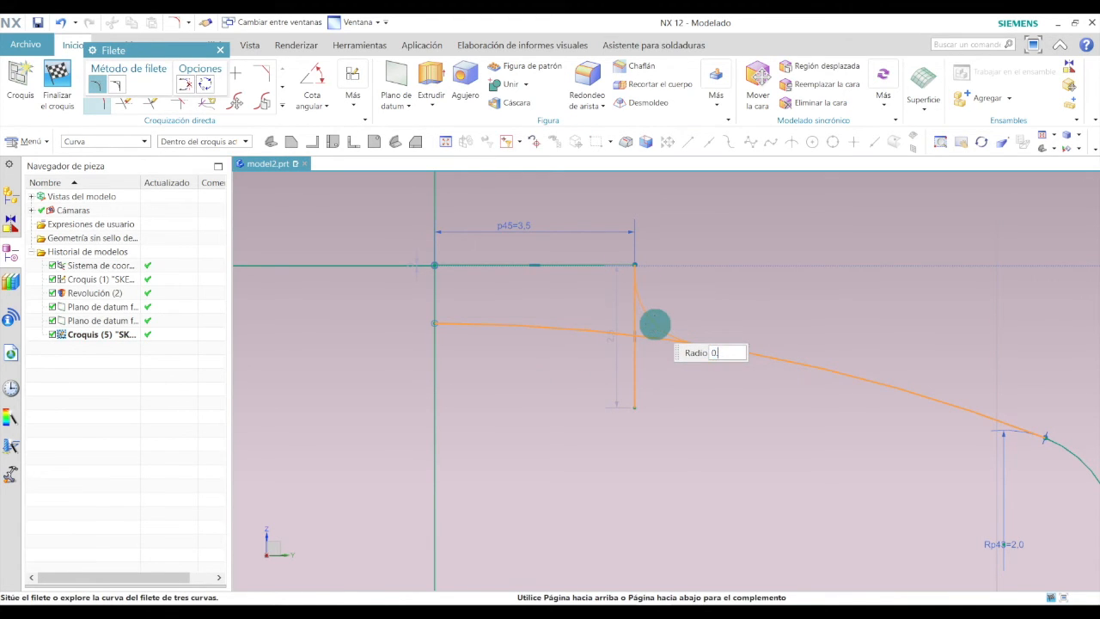
pyautogui.click(655, 324)
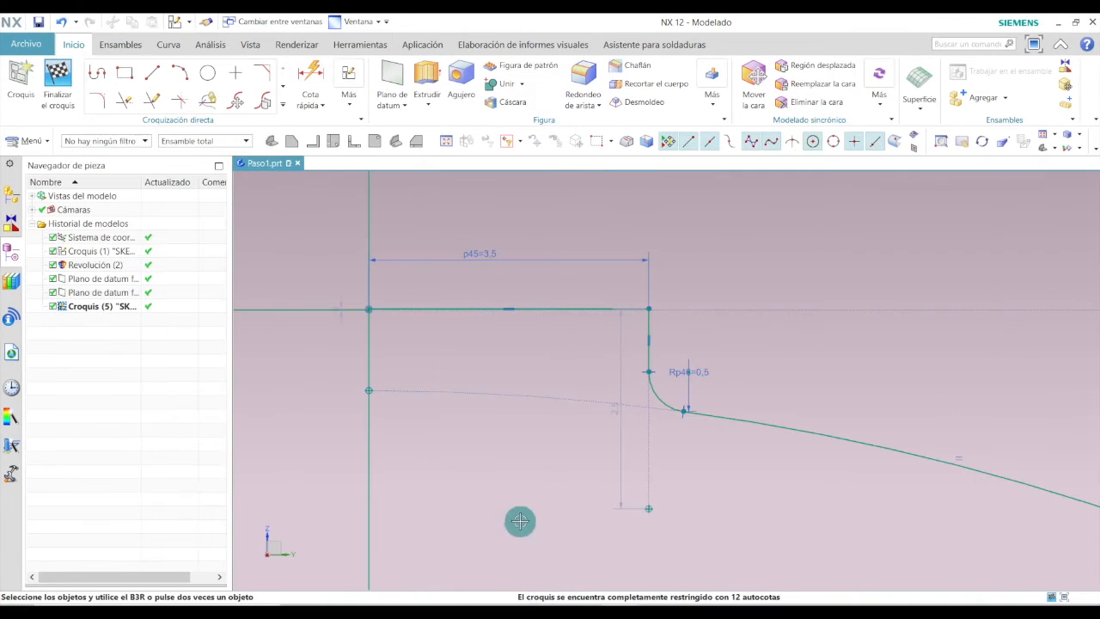
# Draw a horizontal line about 33 mm left from the sketch origin and a vertical line rising from its end.
pyautogui.click(415, 143)
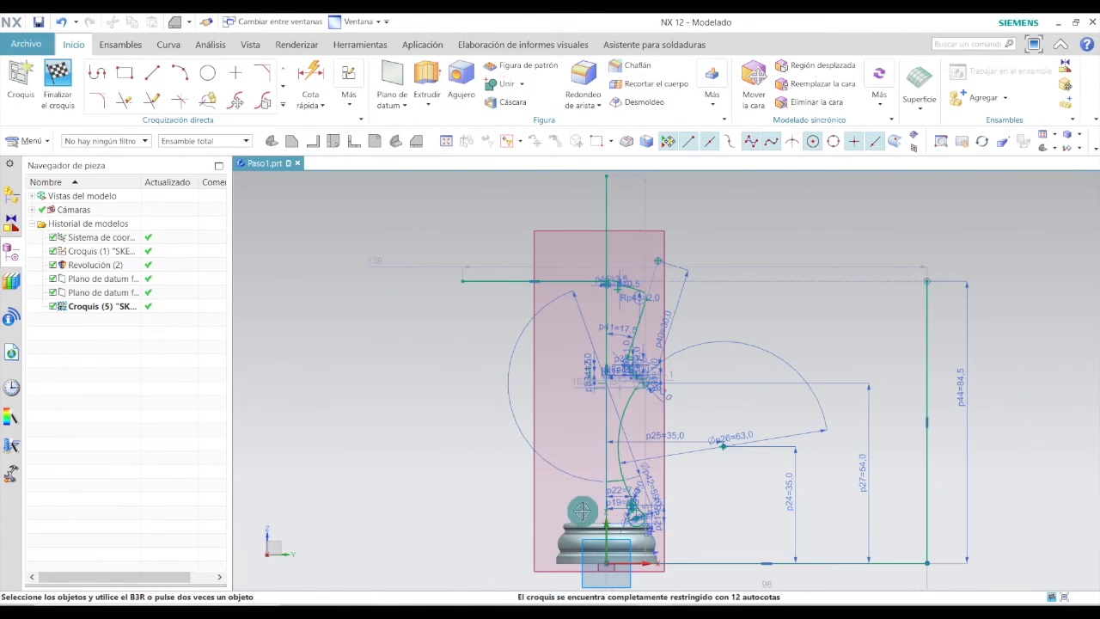
pyautogui.click(151, 80)
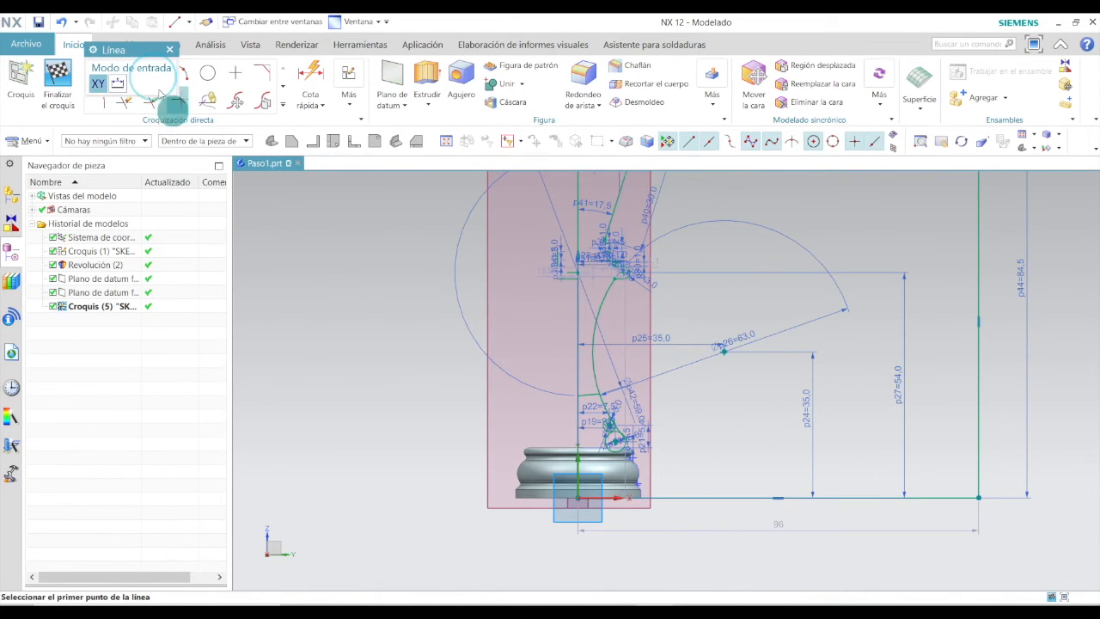
pyautogui.scroll(-2, 468, 472)
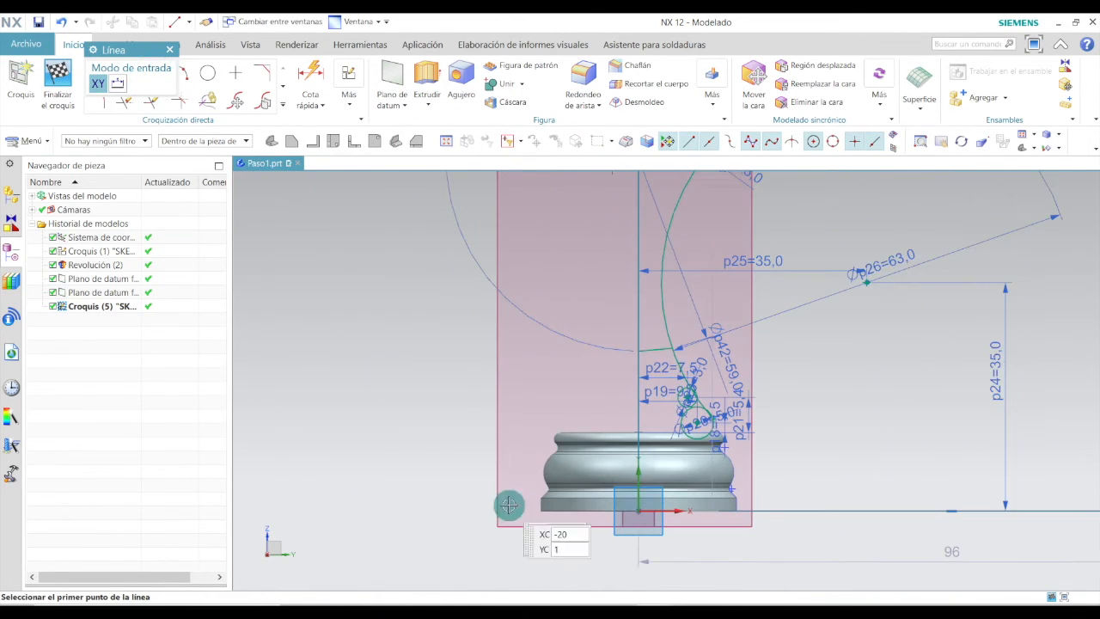
pyautogui.click(638, 512)
pyautogui.click(423, 510)
pyautogui.click(423, 510)
pyautogui.click(421, 427)
pyautogui.press('Escape')
# Set the new left vertical line's height to 12 mm.
pyautogui.moveTo(437, 461); pyautogui.dragTo(375, 458)
pyautogui.click(375, 459)
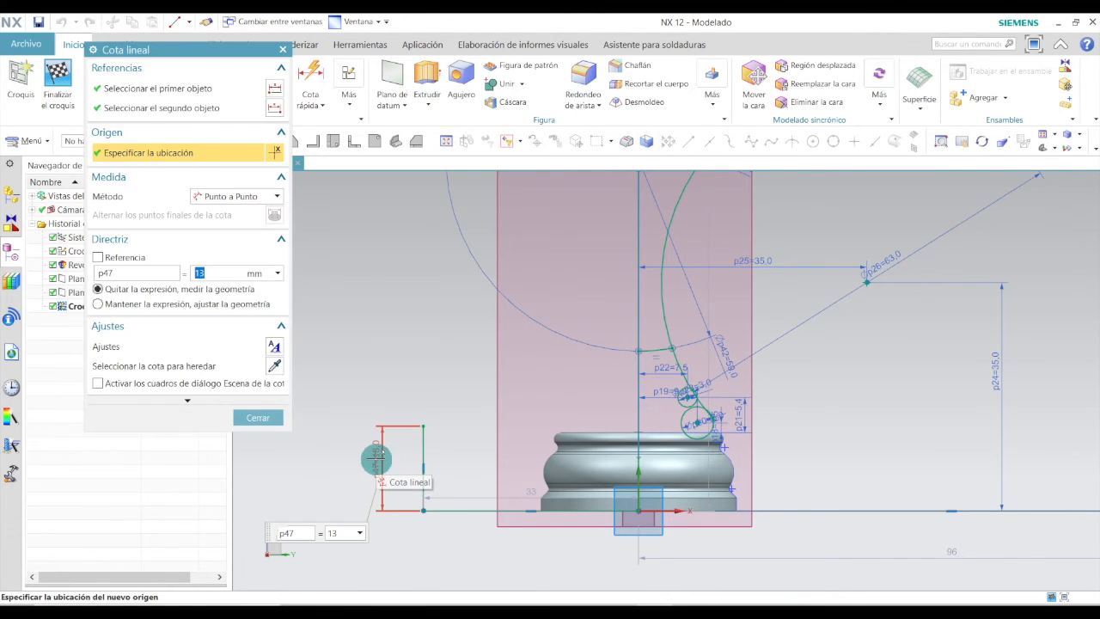
pyautogui.write('12')
pyautogui.press('Return')
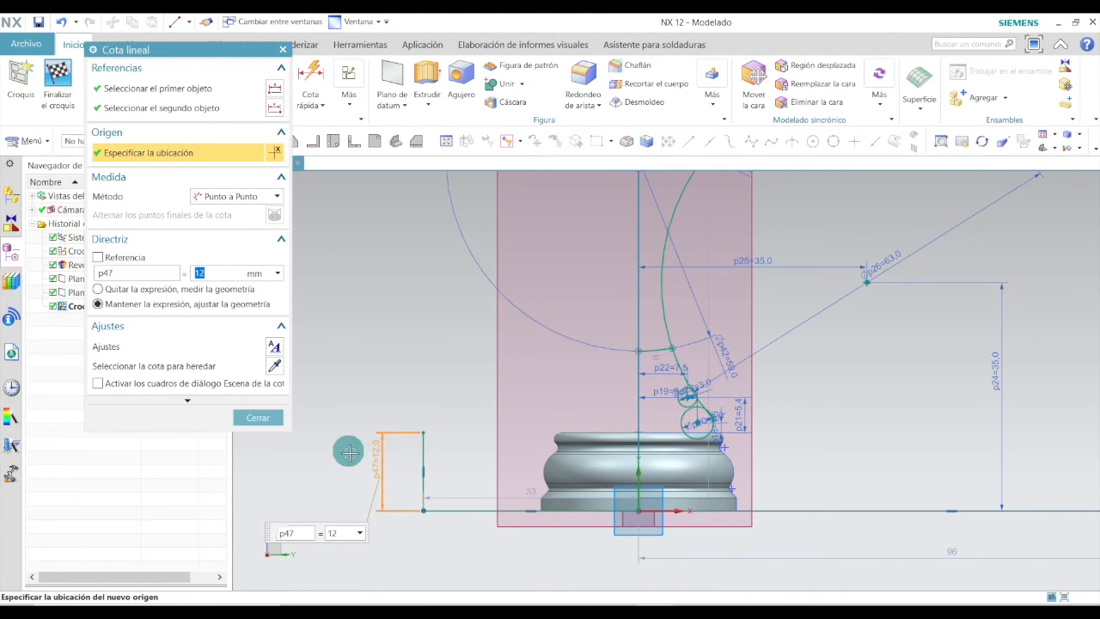
pyautogui.click(257, 417)
# Draw a horizontal line about 74 mm long from the top of the 12 mm vertical line across the profile.
pyautogui.click(152, 72)
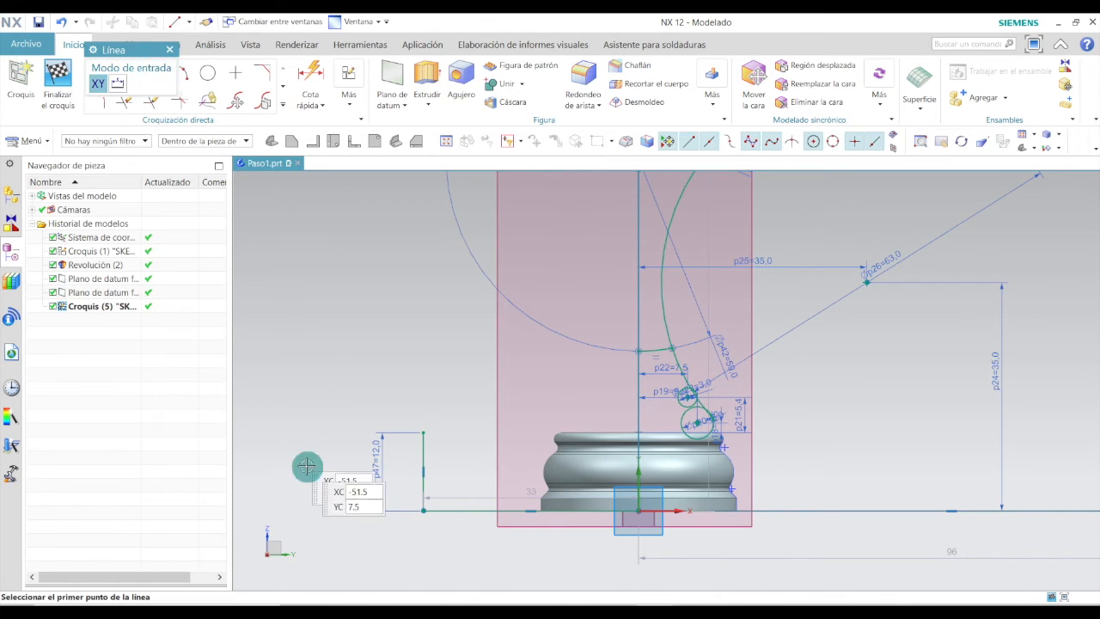
pyautogui.click(423, 432)
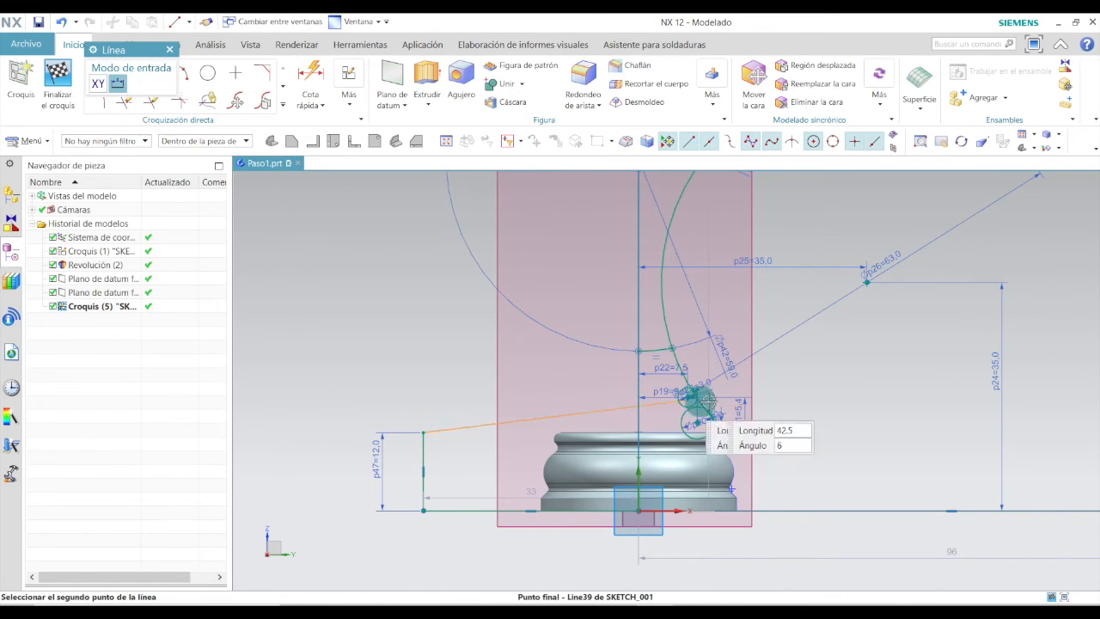
pyautogui.click(907, 430)
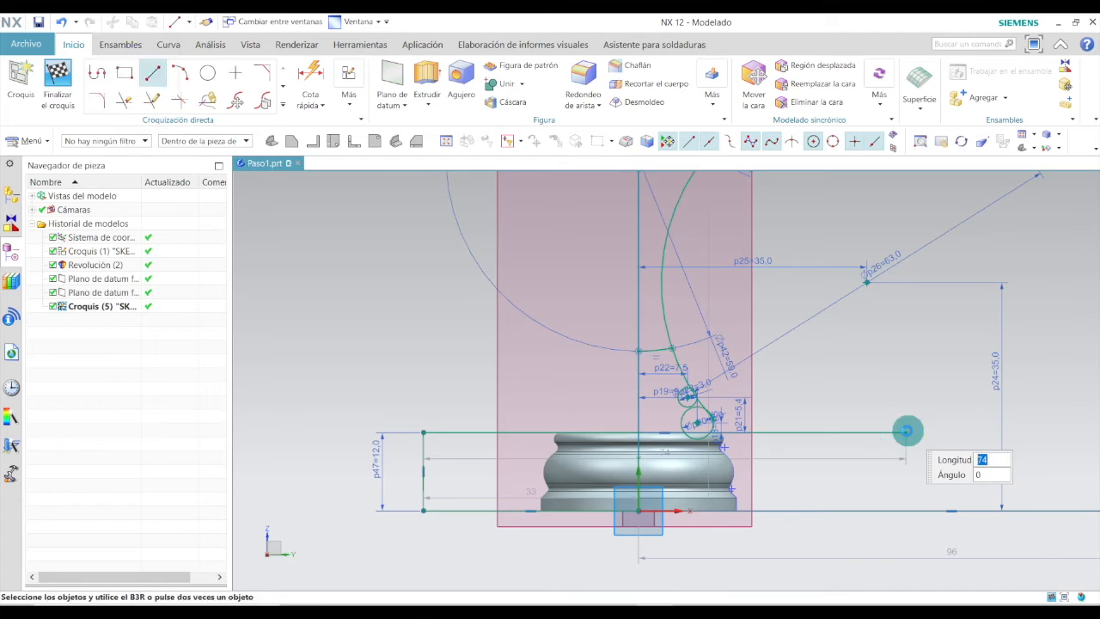
pyautogui.scroll(3, 906, 427)
pyautogui.press('Escape')
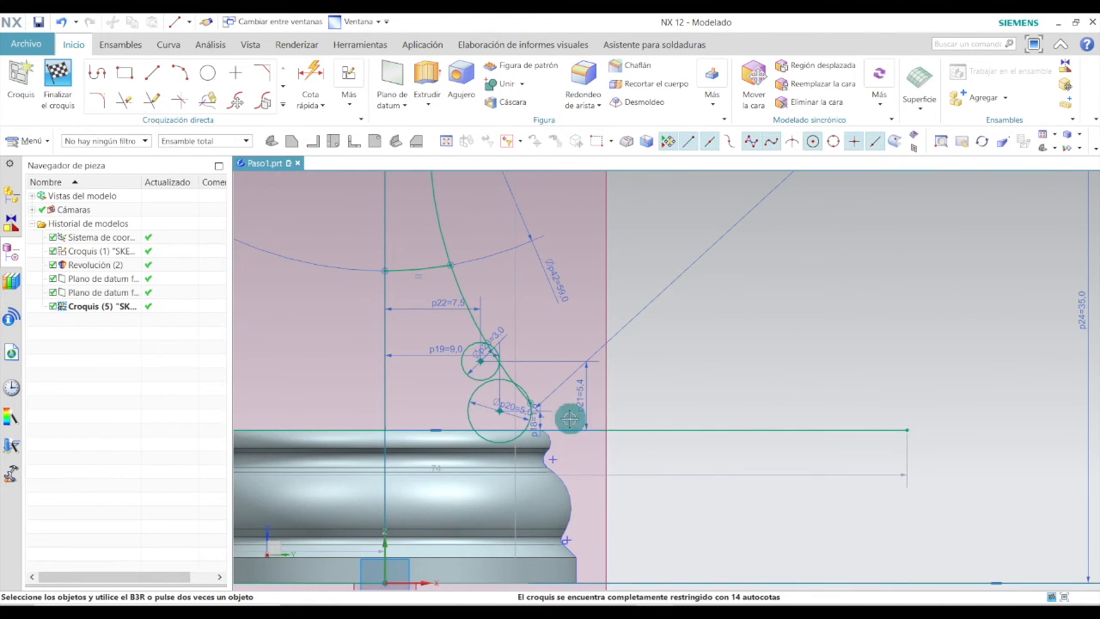
# Fillet the corner between the new horizontal line and the lower circle with a 0.5 mm radius.
pyautogui.scroll(5, 515, 425)
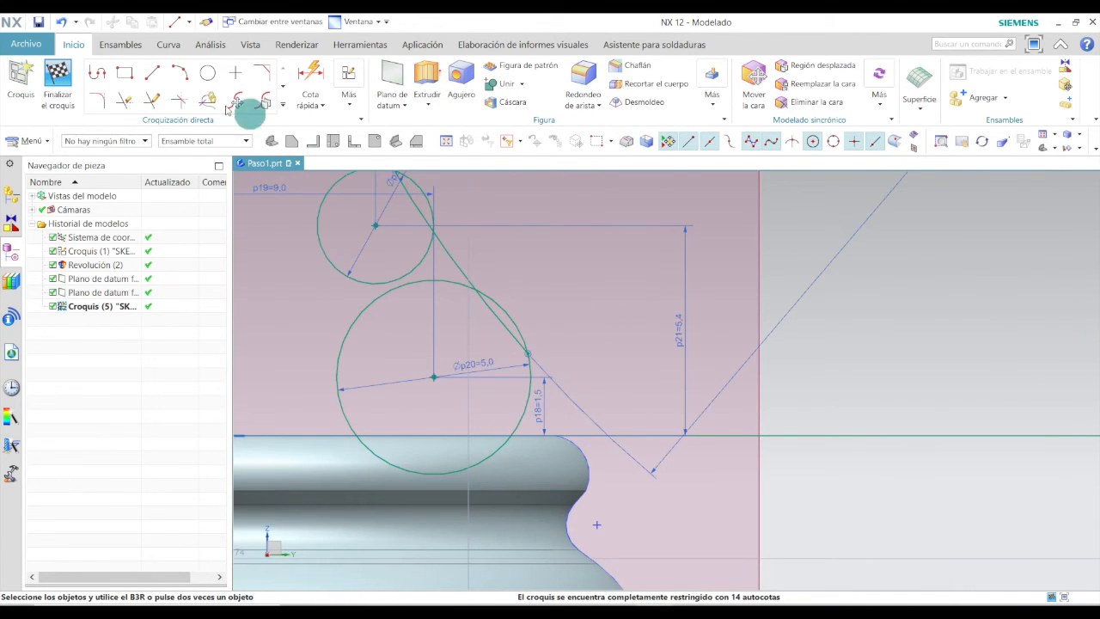
pyautogui.click(100, 101)
pyautogui.scroll(2, 487, 421)
pyautogui.scroll(3, 487, 422)
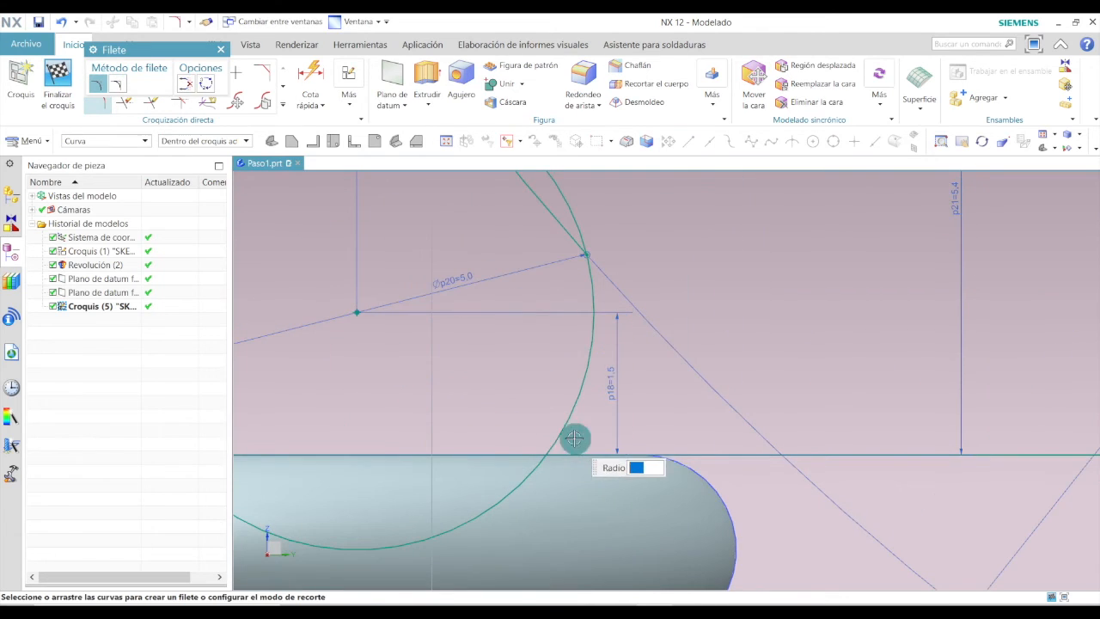
pyautogui.click(599, 455)
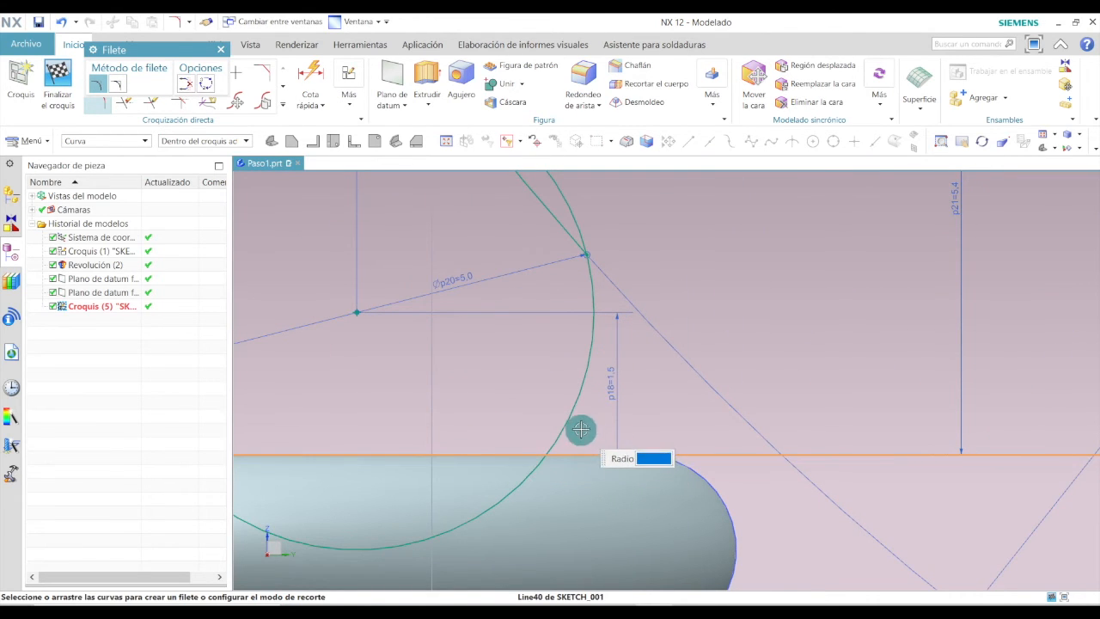
pyautogui.click(580, 430)
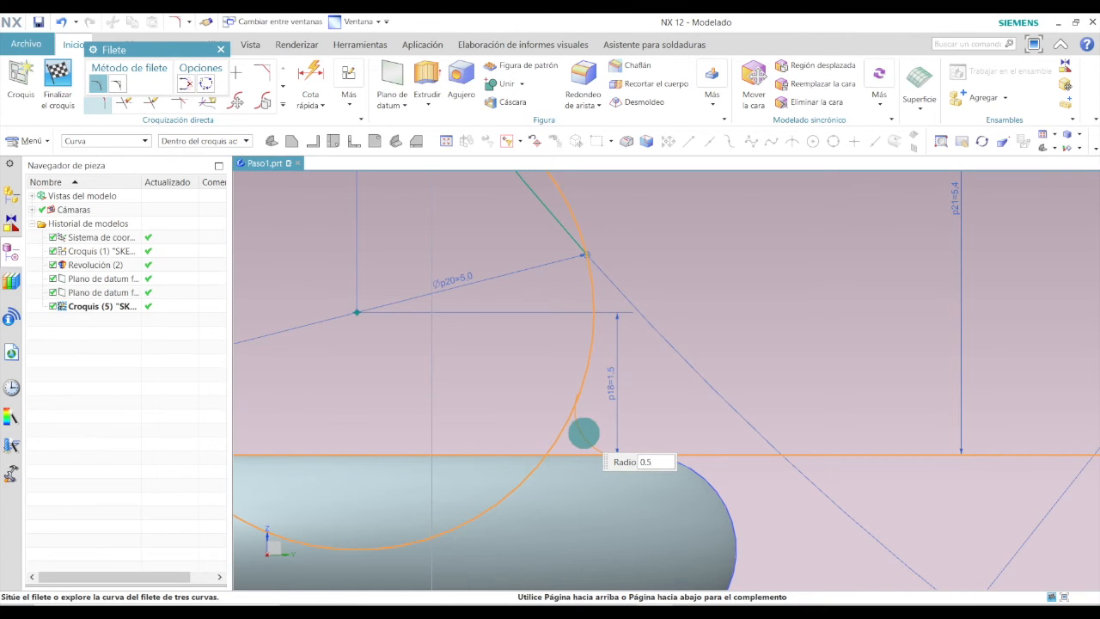
pyautogui.click(582, 433)
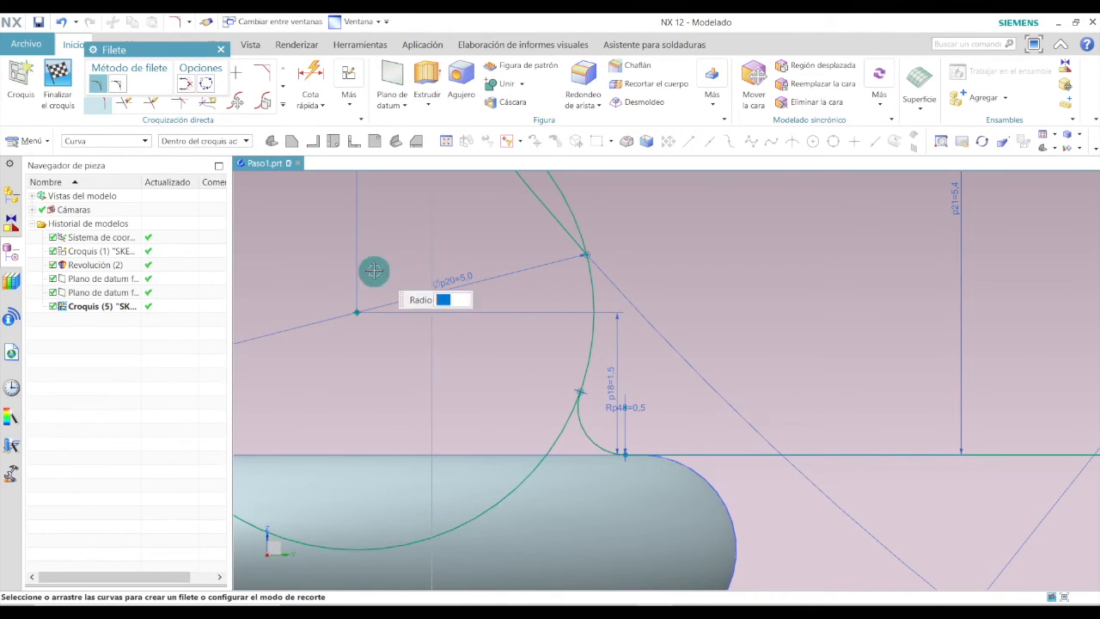
pyautogui.click(221, 49)
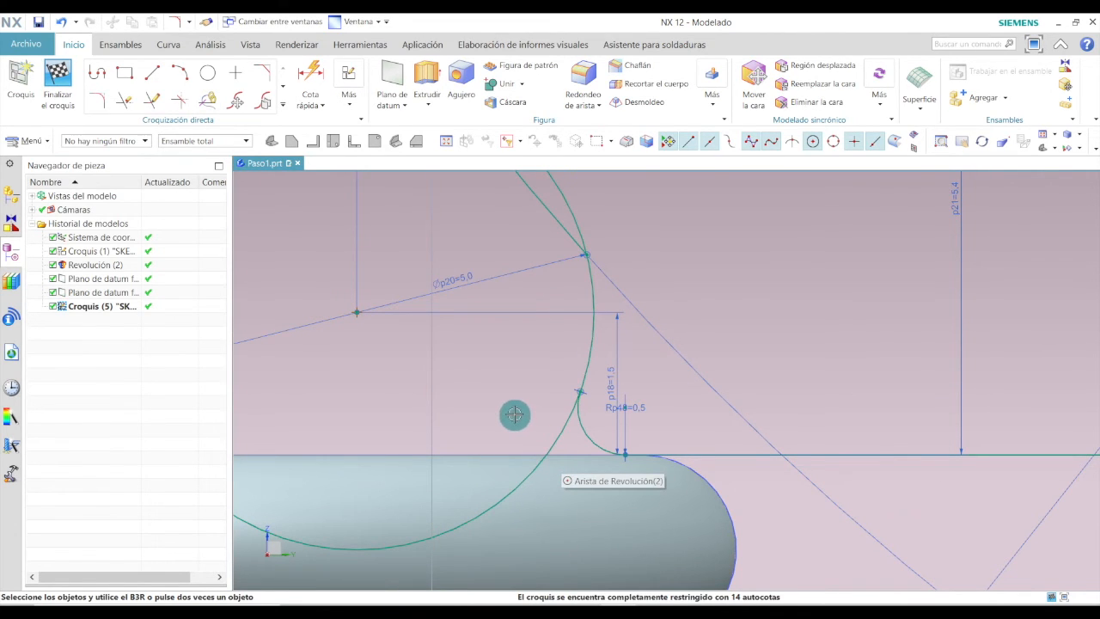
# Quick-trim the leftover circle arcs and line pieces around the lower curved section of the profile.
pyautogui.click(131, 100)
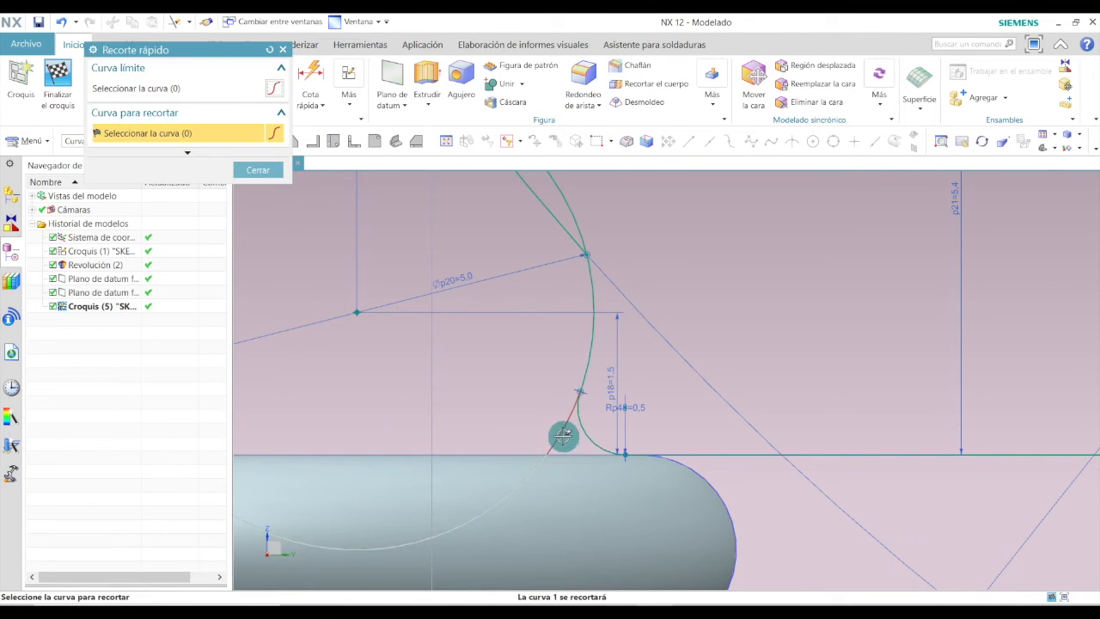
pyautogui.scroll(-3, 567, 442)
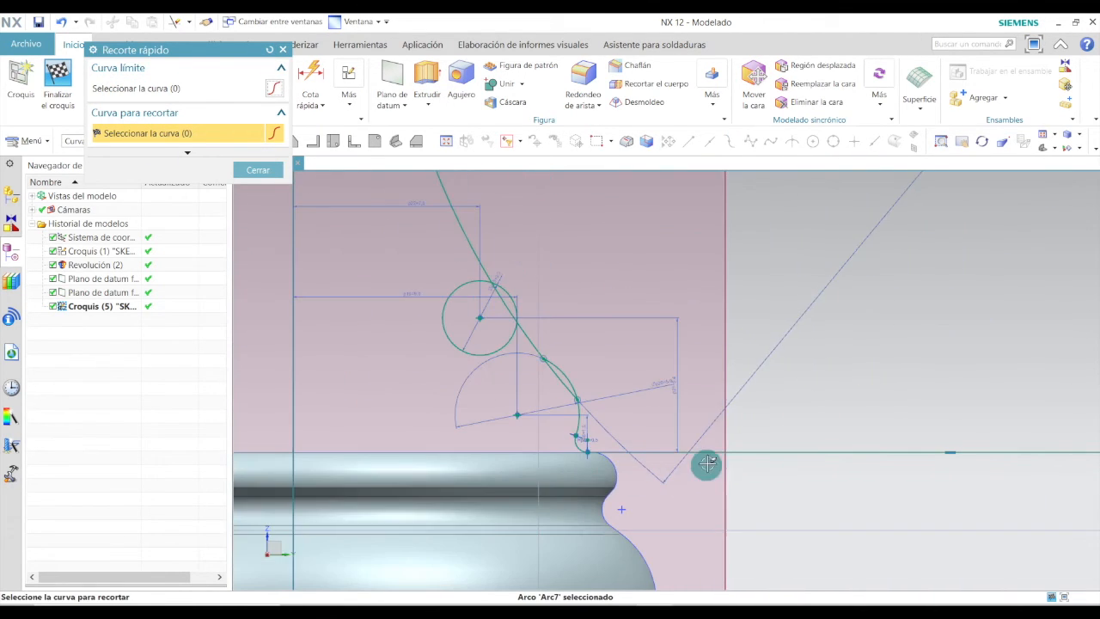
pyautogui.scroll(-3, 714, 449)
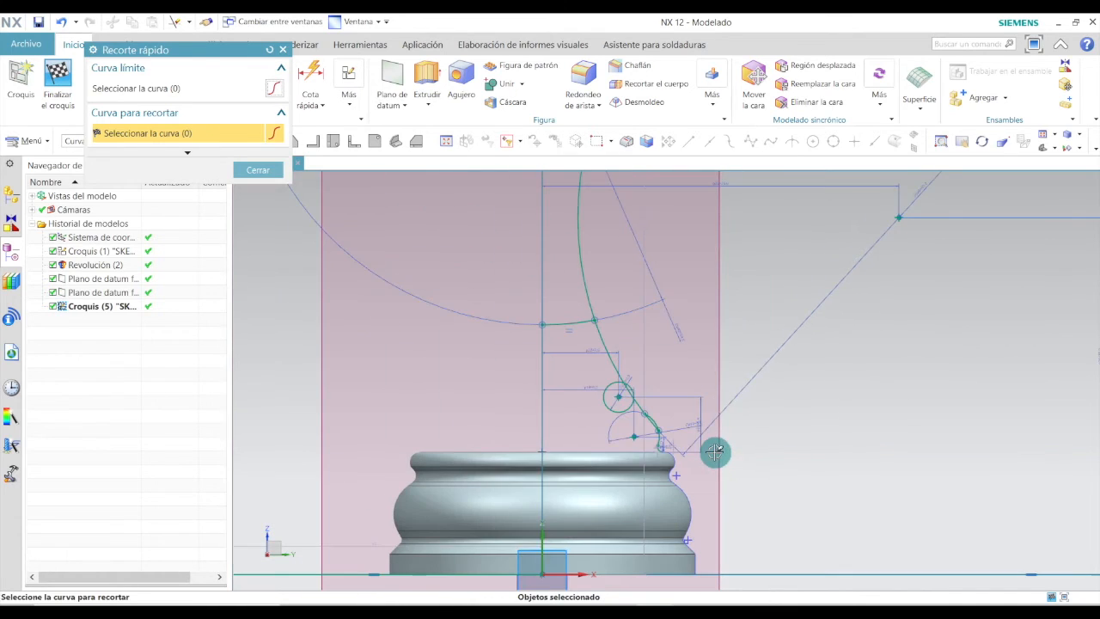
pyautogui.click(543, 435)
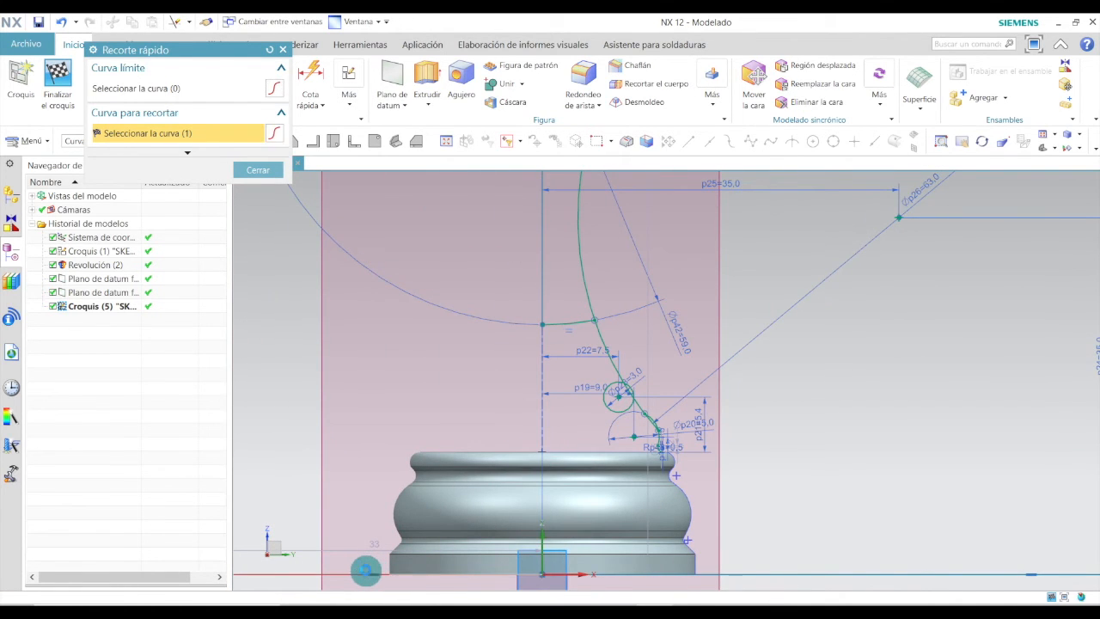
pyautogui.scroll(-3, 475, 446)
pyautogui.click(333, 465)
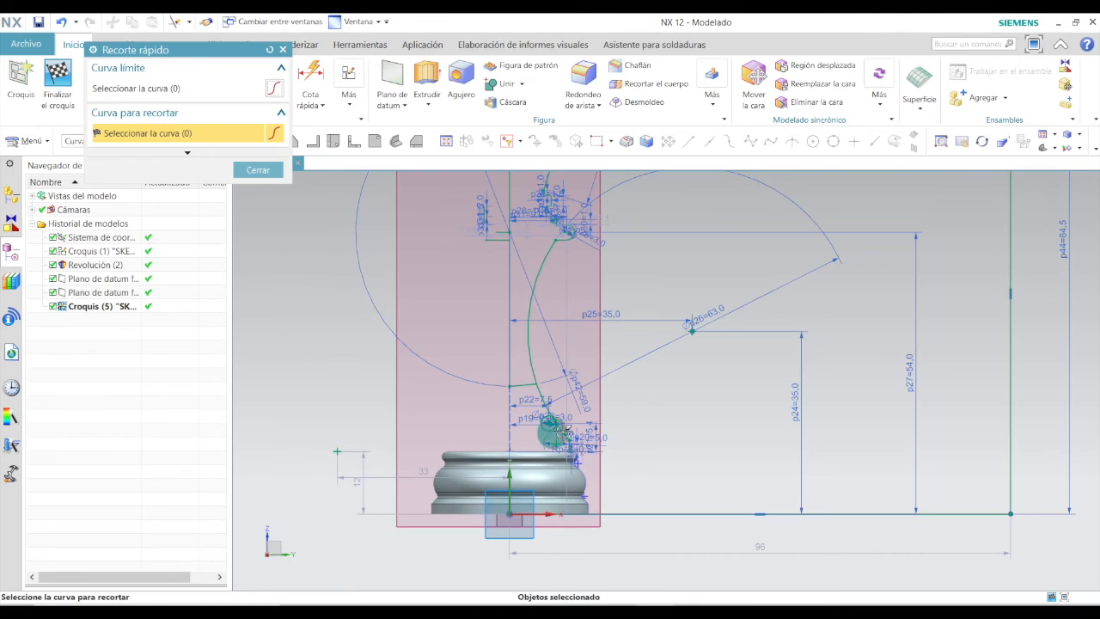
pyautogui.scroll(4, 588, 435)
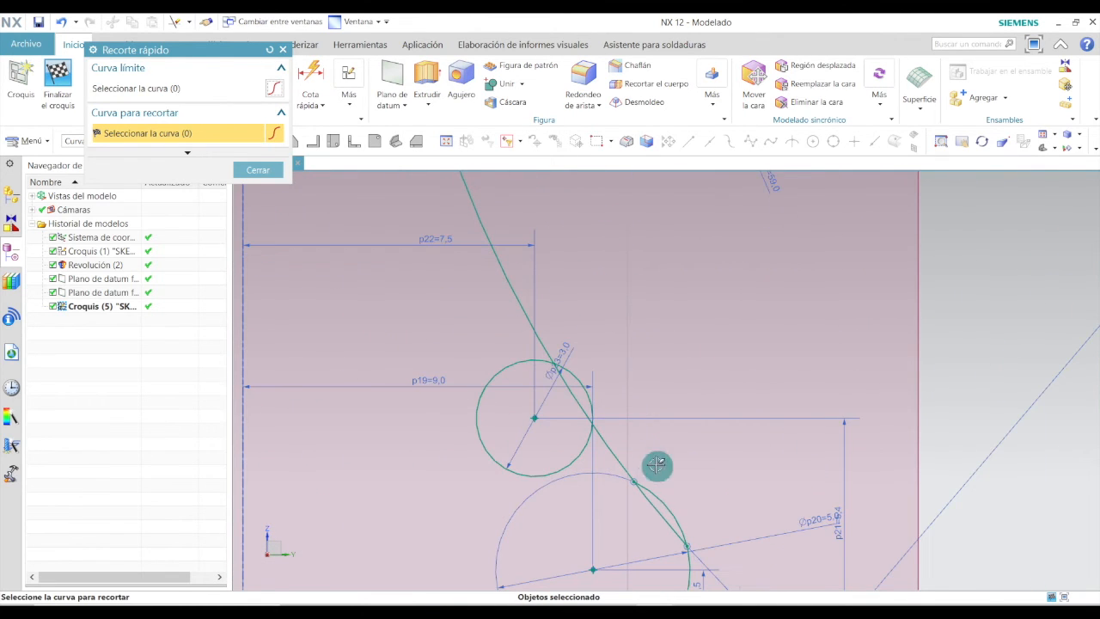
pyautogui.scroll(2, 655, 478)
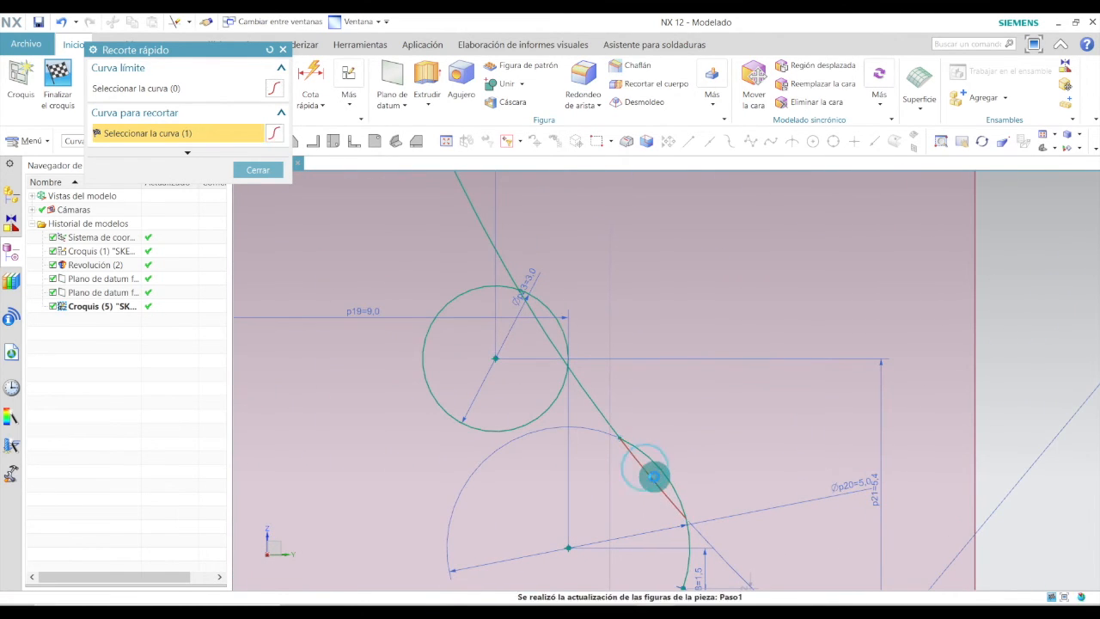
pyautogui.click(549, 341)
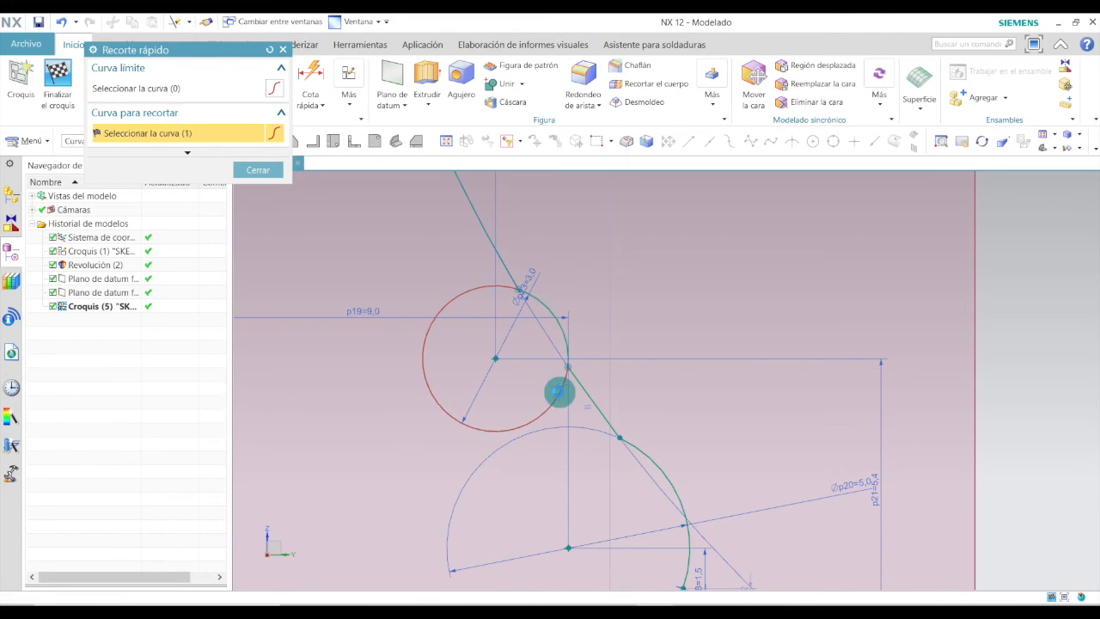
pyautogui.click(559, 392)
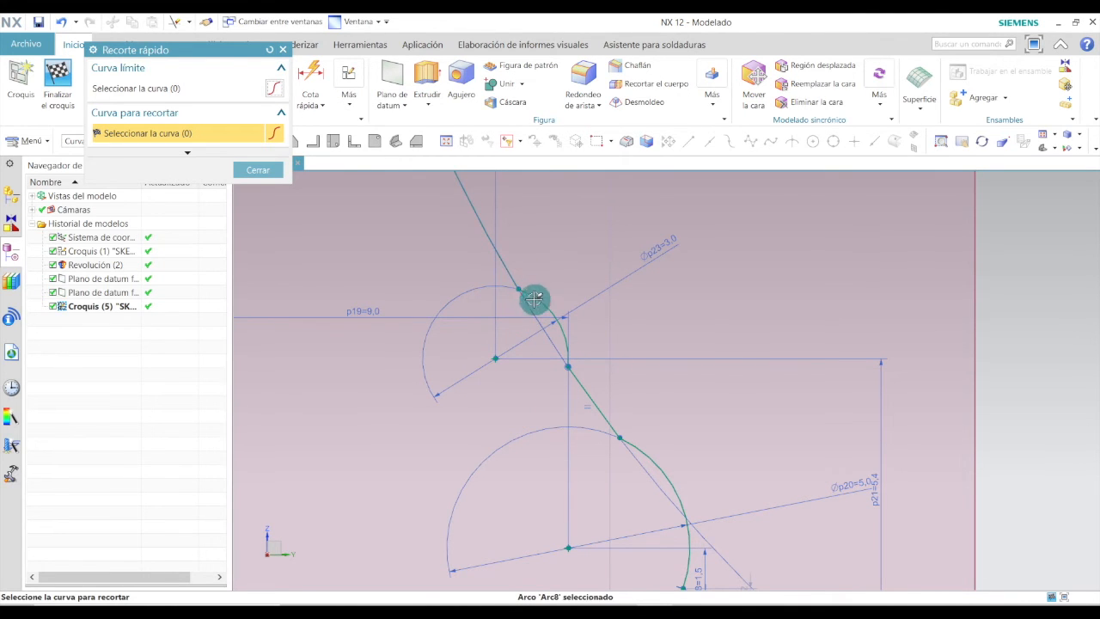
# Trim the excess horizontal and vertical line segments at the middle collar of the profile.
pyautogui.scroll(-3, 567, 318)
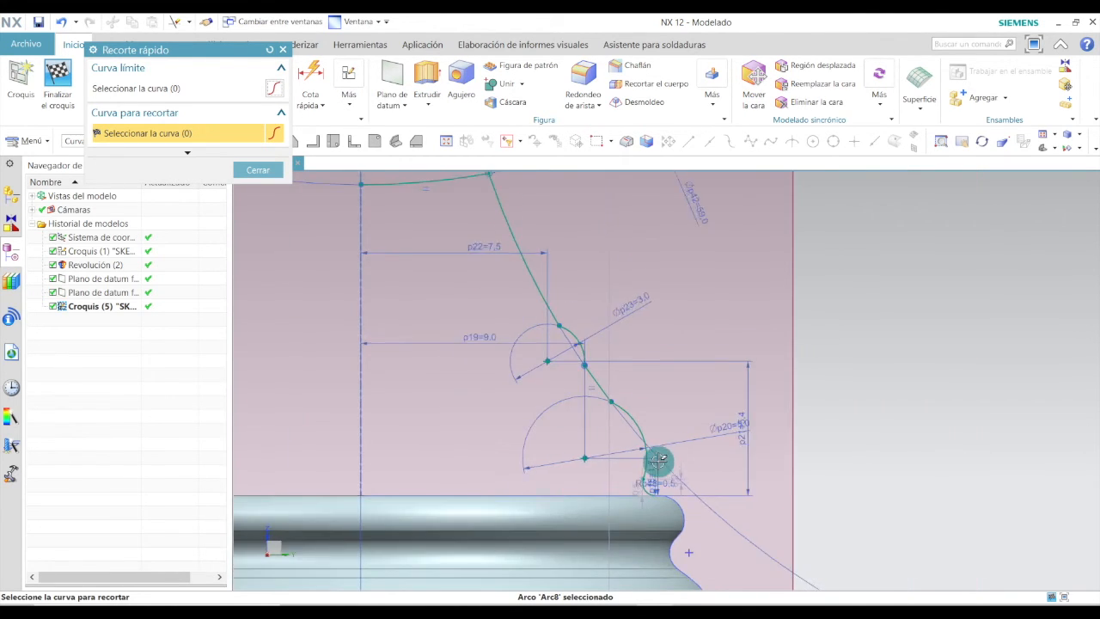
pyautogui.scroll(-3, 541, 409)
pyautogui.scroll(2, 515, 280)
pyautogui.scroll(-4, 523, 387)
pyautogui.scroll(3, 466, 283)
pyautogui.click(465, 315)
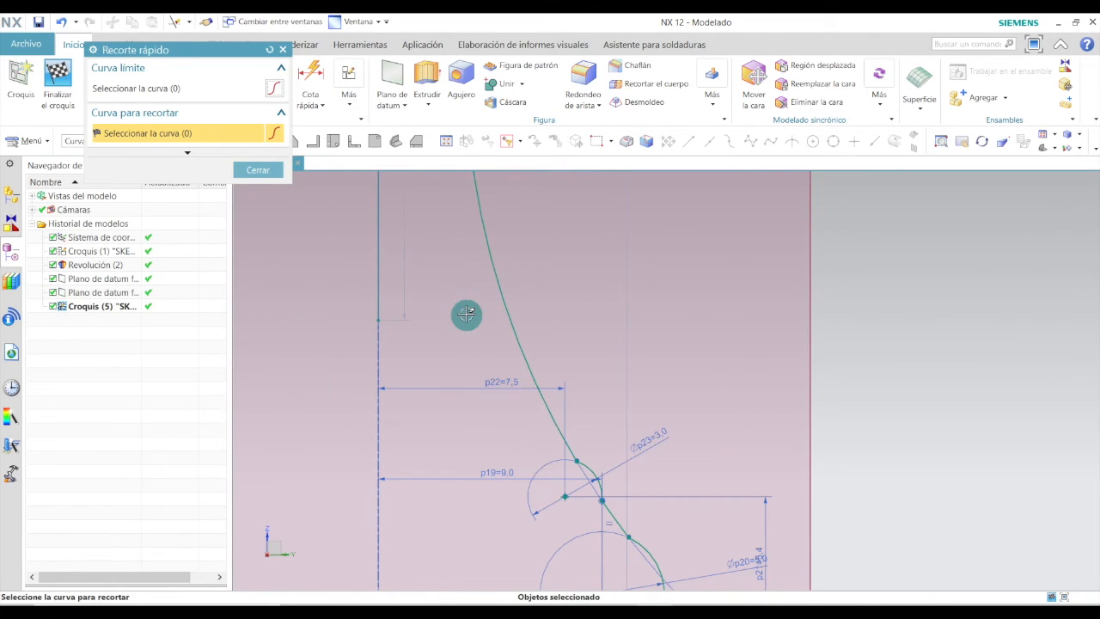
pyautogui.scroll(-4, 528, 275)
pyautogui.scroll(5, 580, 211)
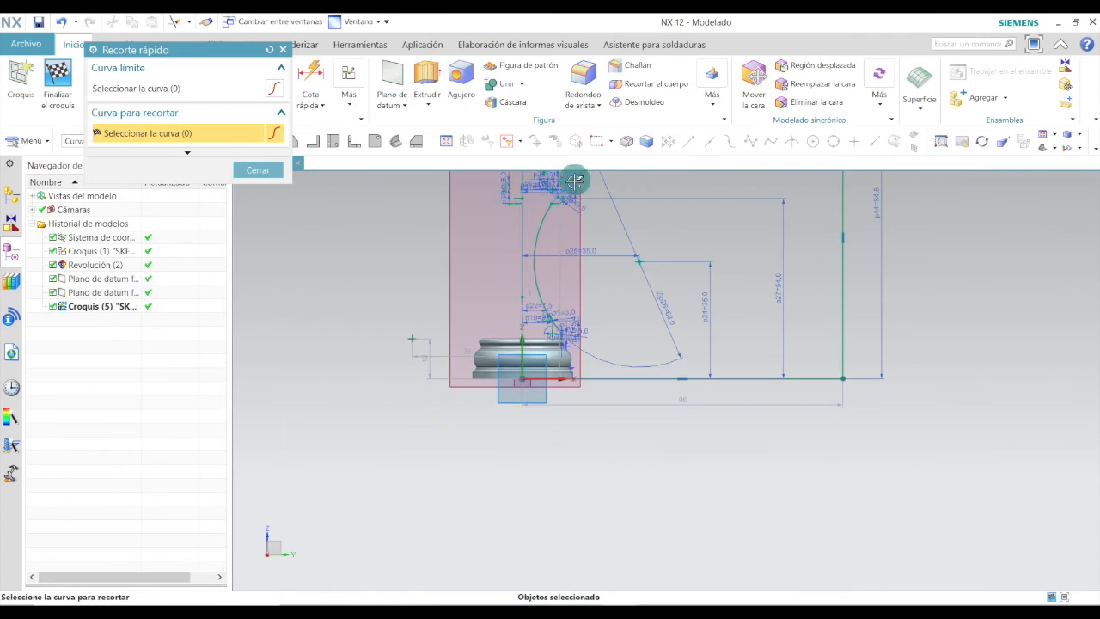
pyautogui.click(345, 299)
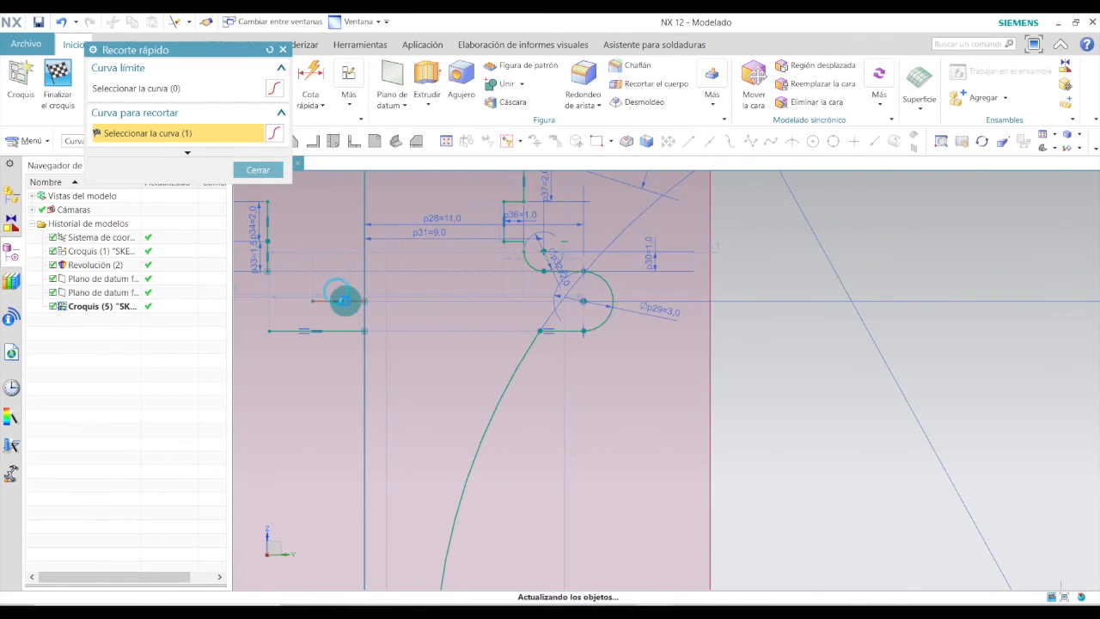
pyautogui.click(321, 330)
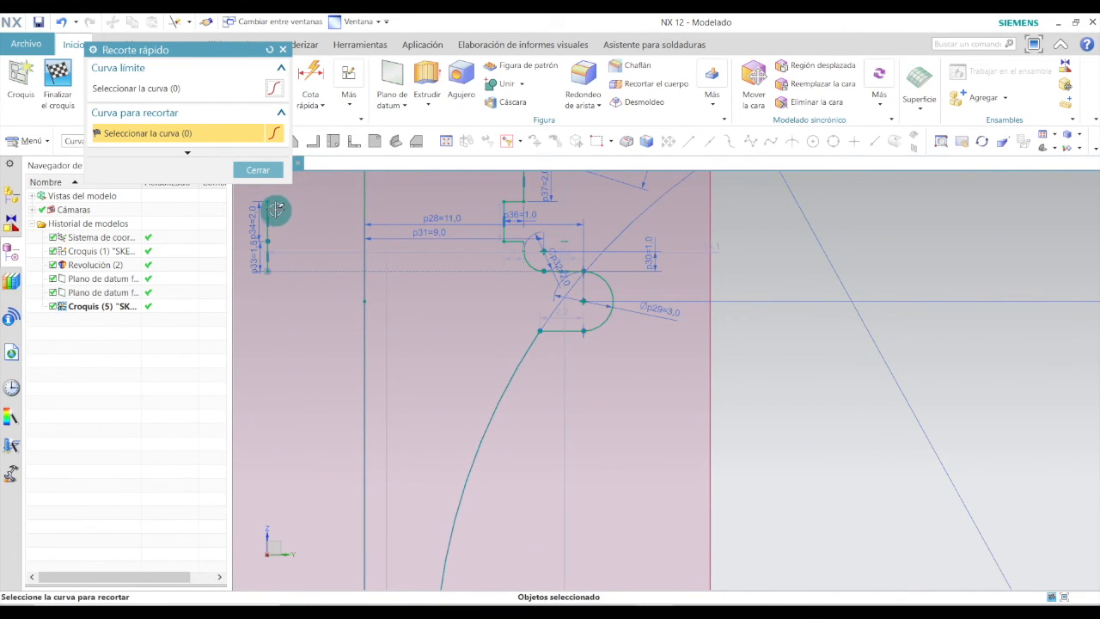
pyautogui.click(269, 213)
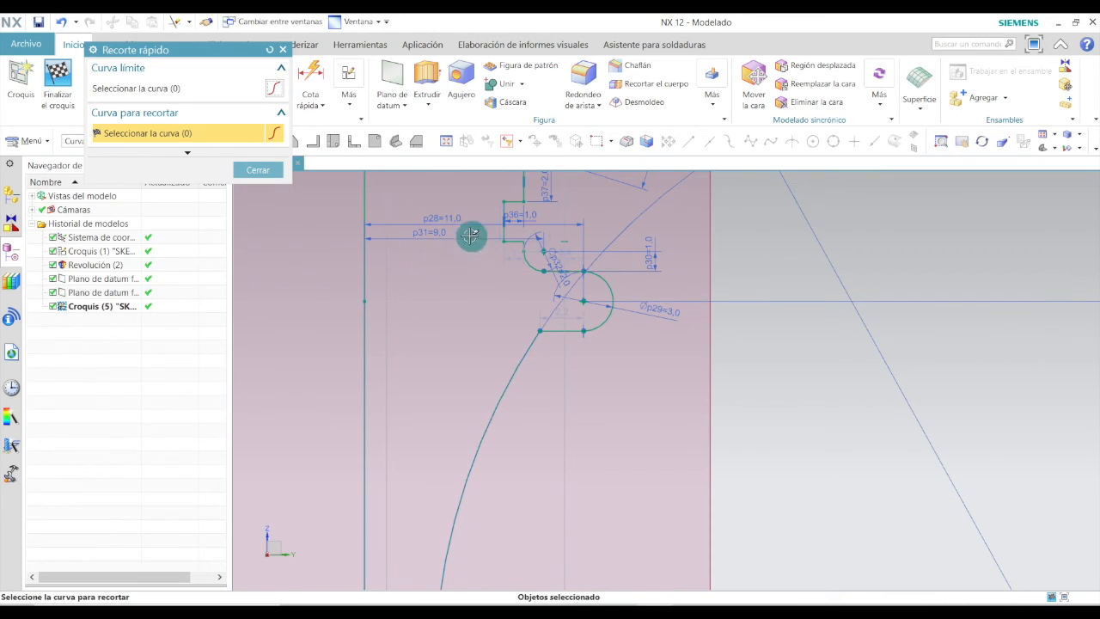
# Trim the unneeded line segments at the top end of the profile near the 3.5 mm line.
pyautogui.scroll(5, 533, 240)
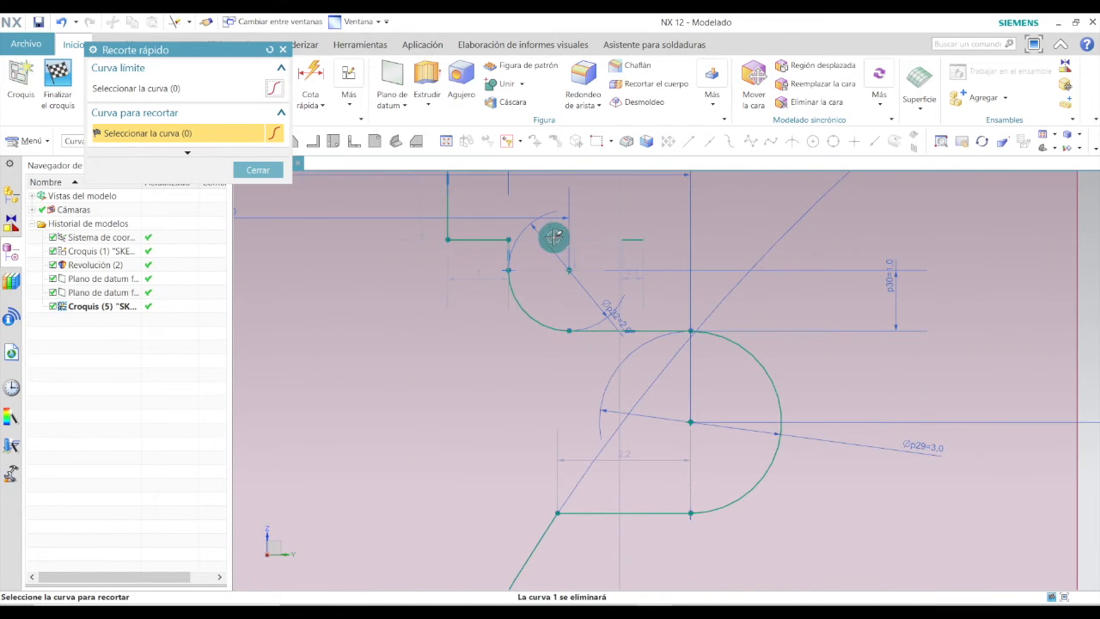
pyautogui.scroll(-2, 633, 287)
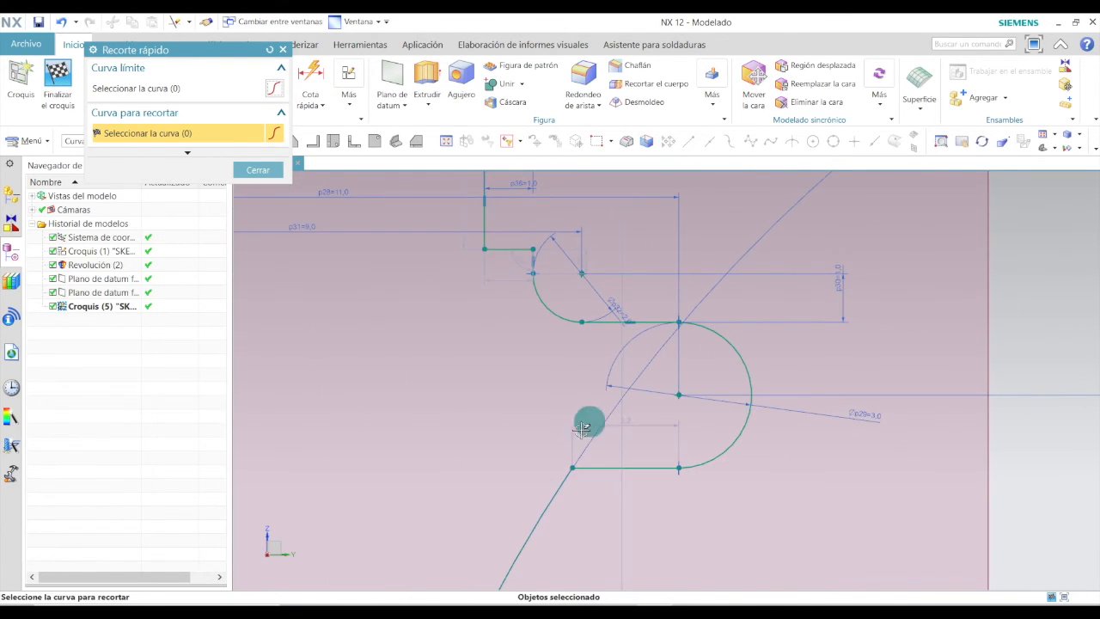
pyautogui.moveTo(744, 350)
pyautogui.mouseDown(button='middle')
pyautogui.moveTo(731, 392)
pyautogui.moveTo(724, 246)
pyautogui.moveTo(688, 312)
pyautogui.moveTo(656, 202)
pyautogui.moveTo(601, 232)
pyautogui.mouseUp(button='middle')
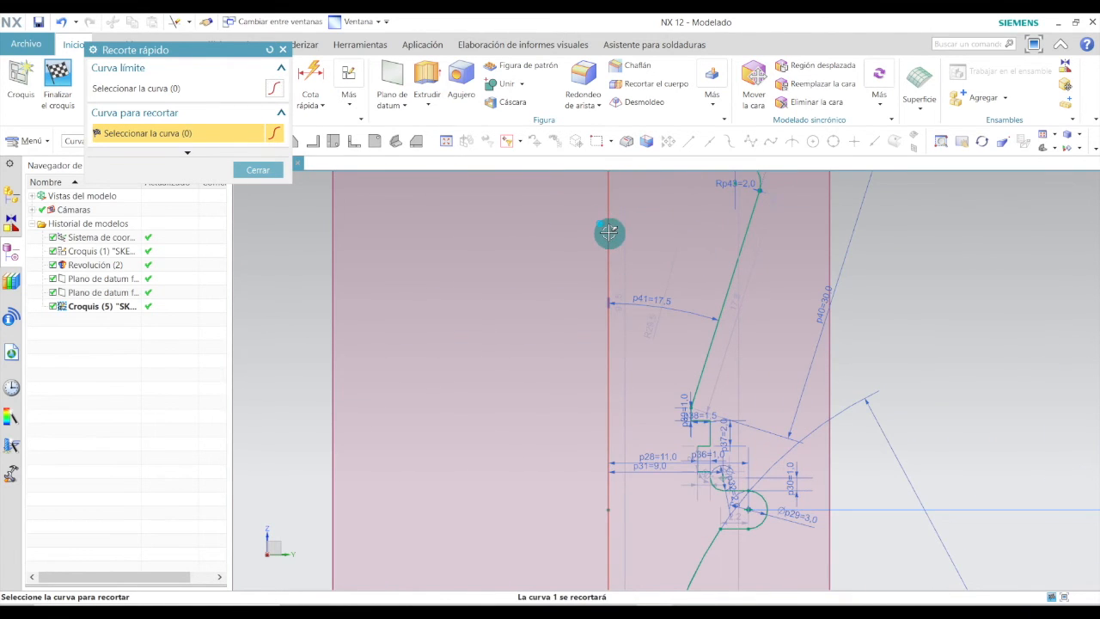
pyautogui.scroll(-4, 607, 315)
pyautogui.scroll(6, 614, 187)
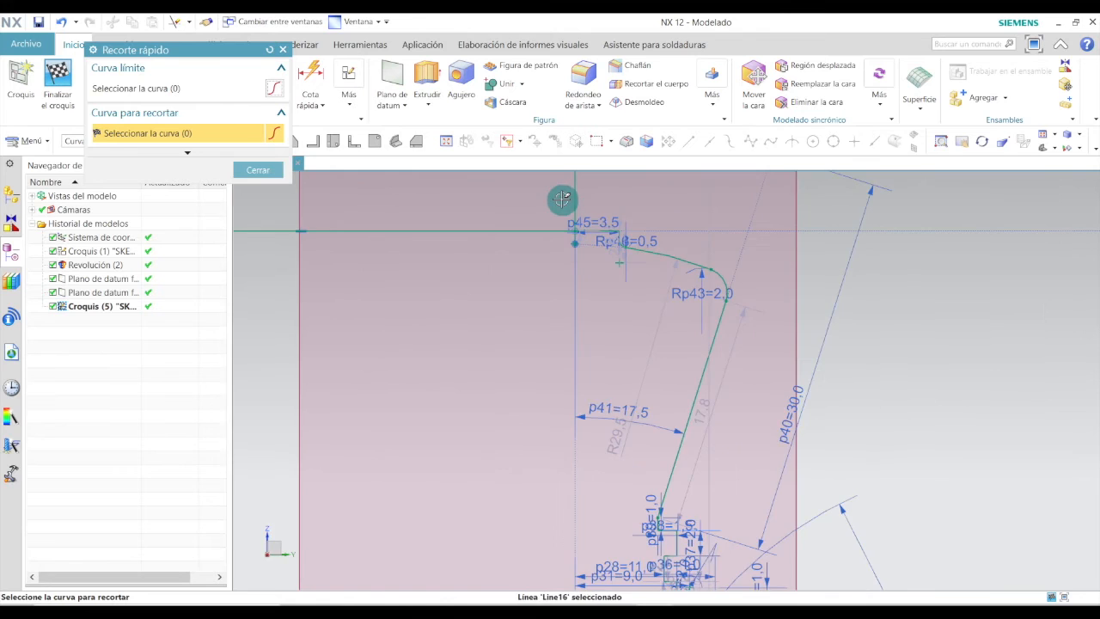
pyautogui.scroll(3, 561, 199)
pyautogui.click(575, 208)
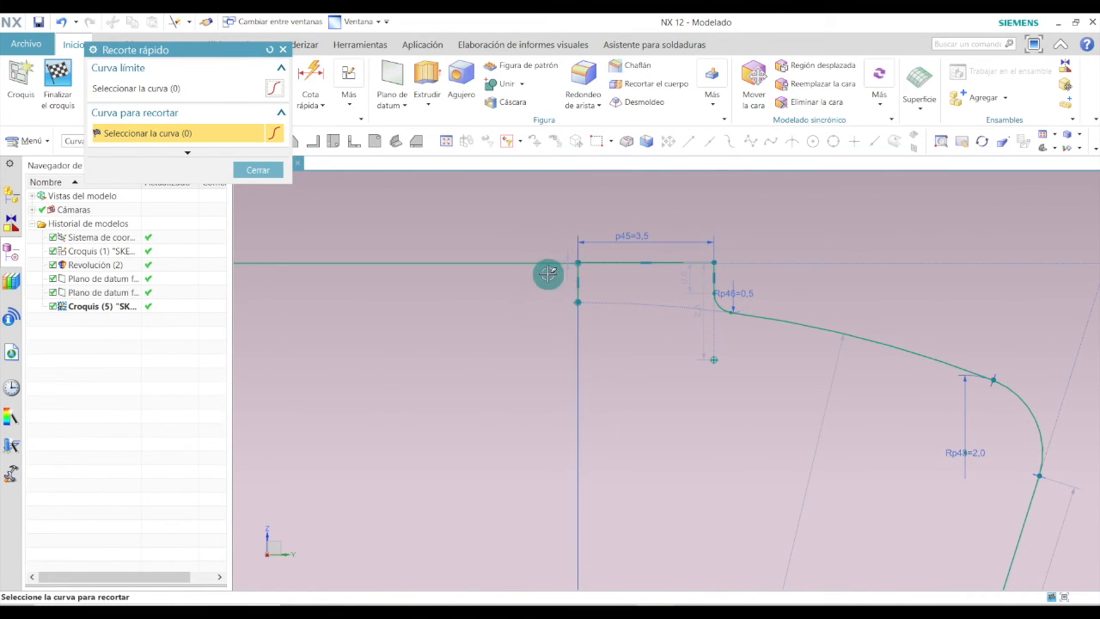
pyautogui.click(549, 262)
pyautogui.click(575, 277)
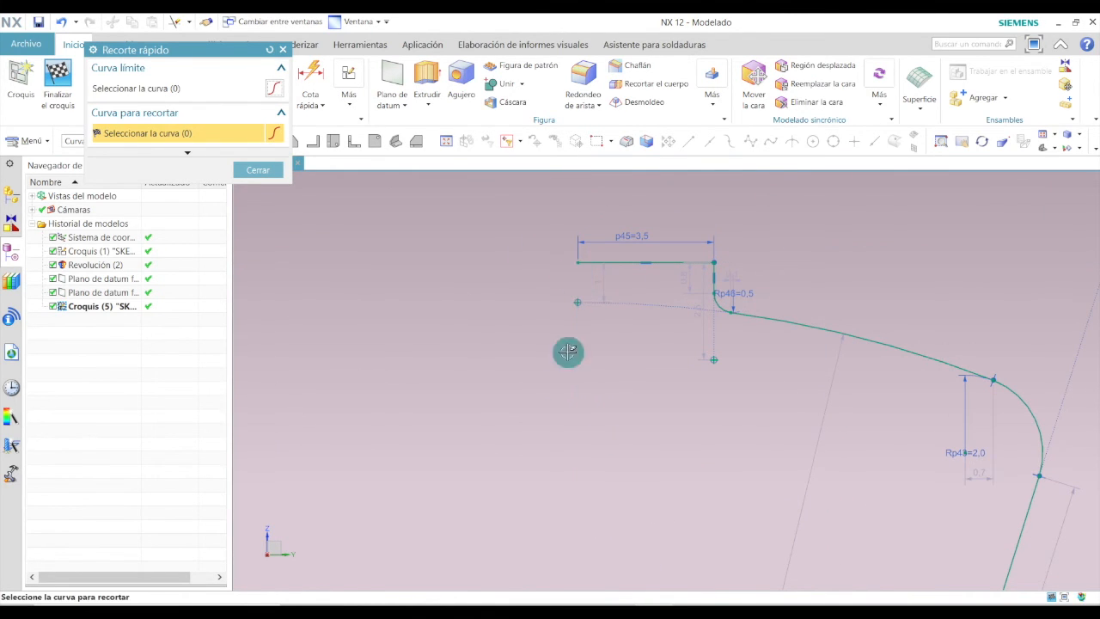
# Trim the long construction boundary line extending to the right of the profile.
pyautogui.scroll(-6, 523, 381)
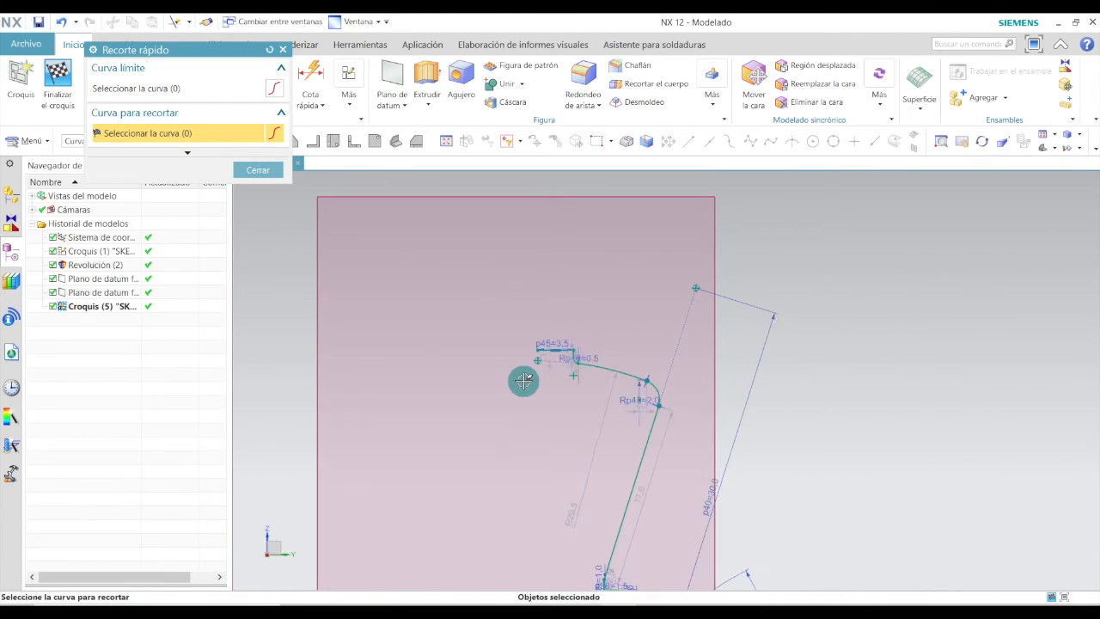
pyautogui.scroll(2, 545, 414)
pyautogui.scroll(-3, 576, 321)
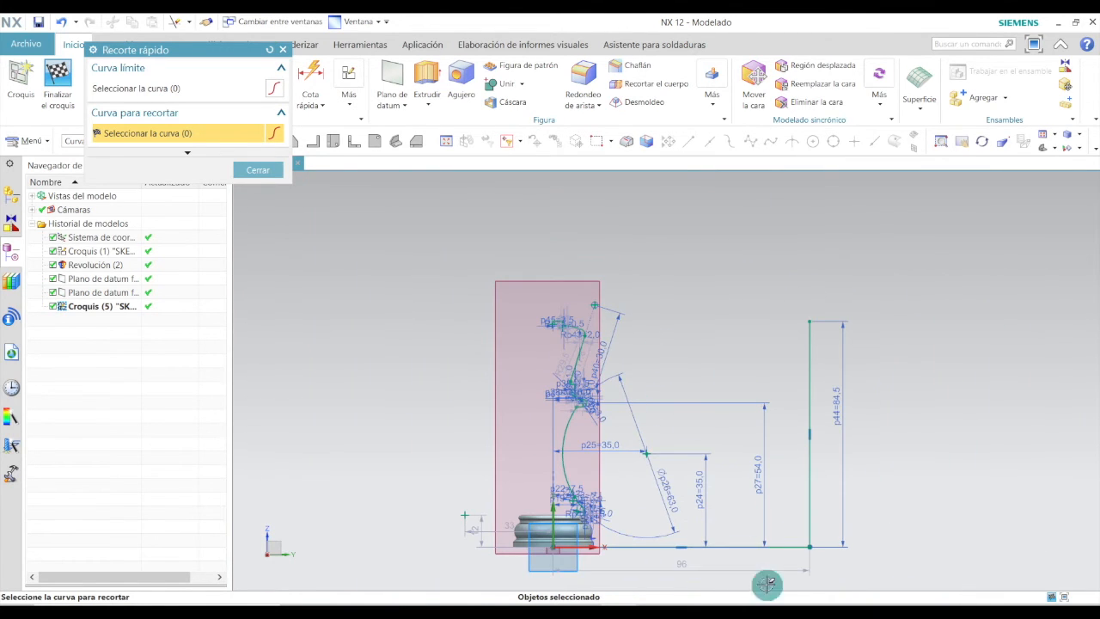
pyautogui.click(782, 548)
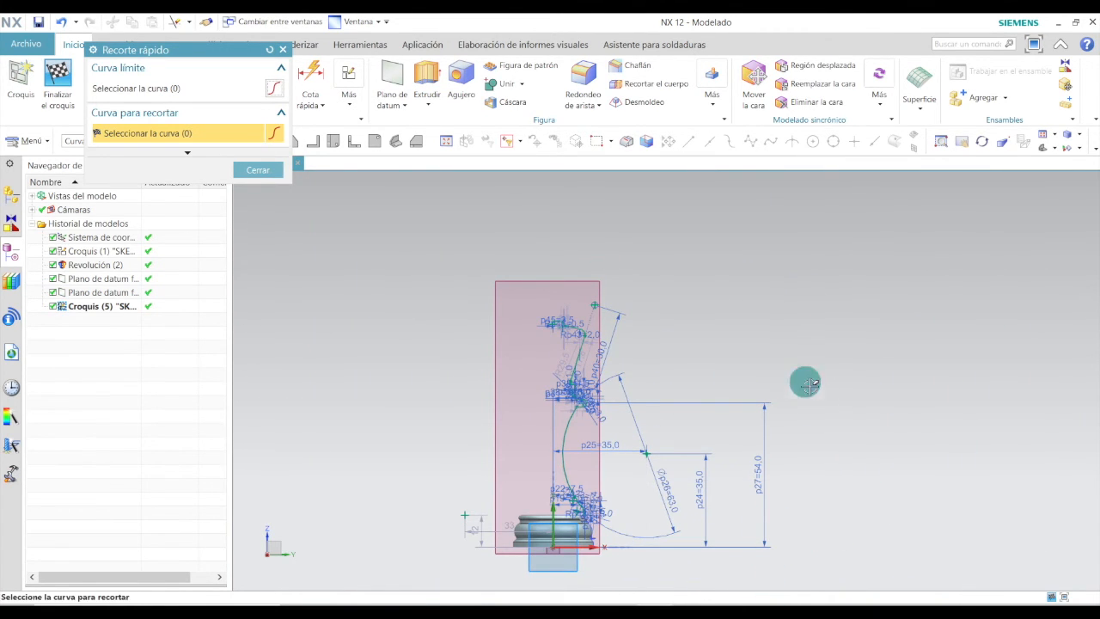
pyautogui.scroll(3, 589, 400)
pyautogui.scroll(-2, 592, 402)
pyautogui.scroll(1, 537, 513)
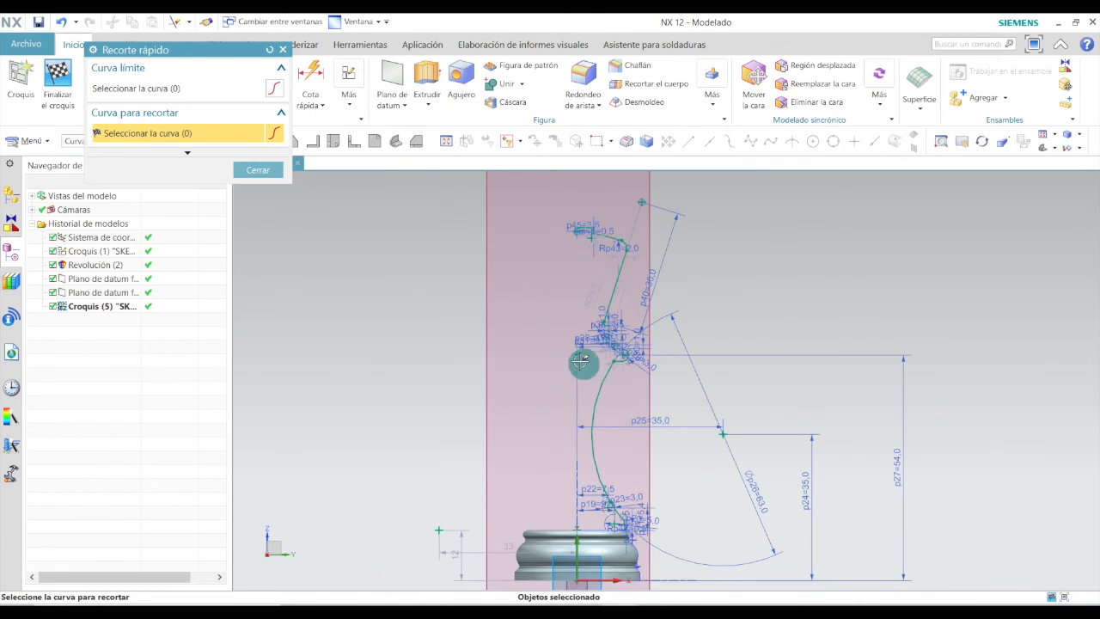
# Close Quick Trim and finish the sketch.
pyautogui.click(282, 49)
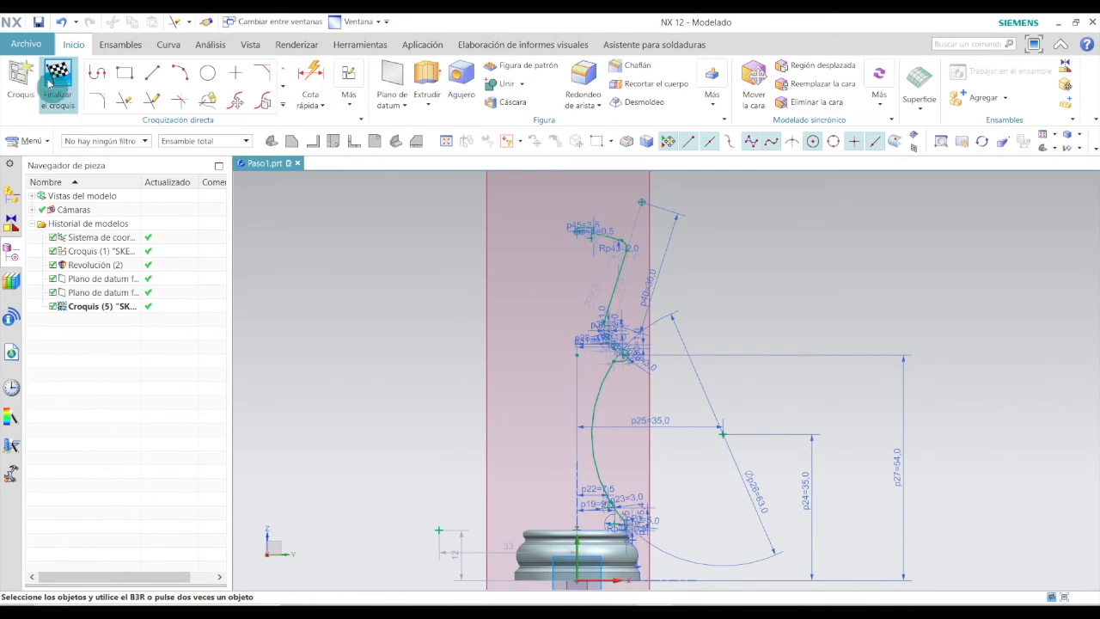
pyautogui.click(59, 79)
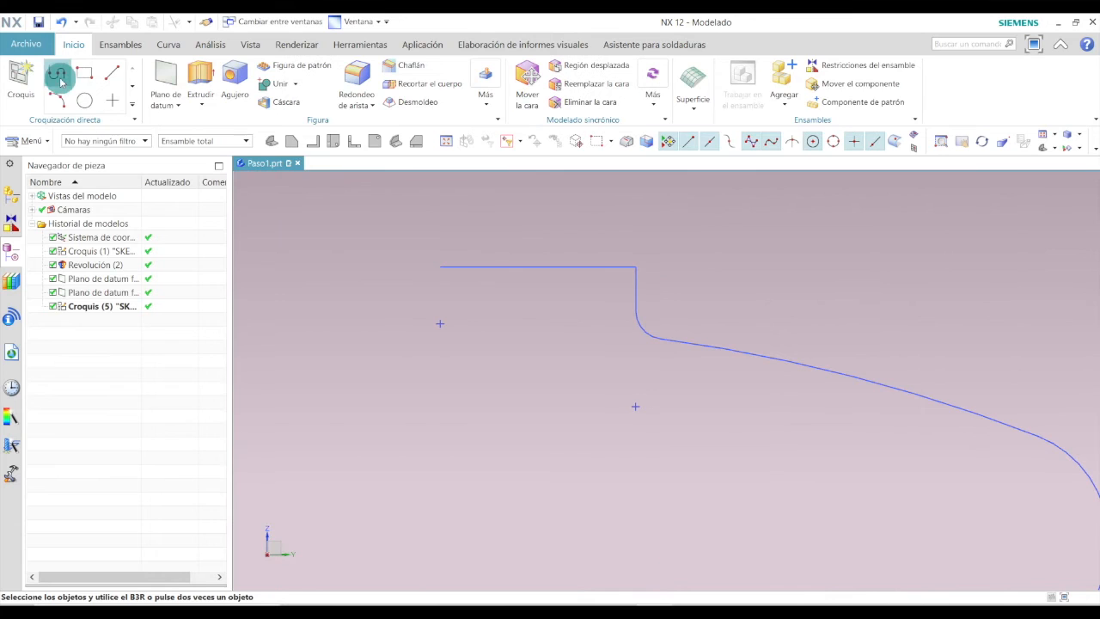
pyautogui.click(397, 142)
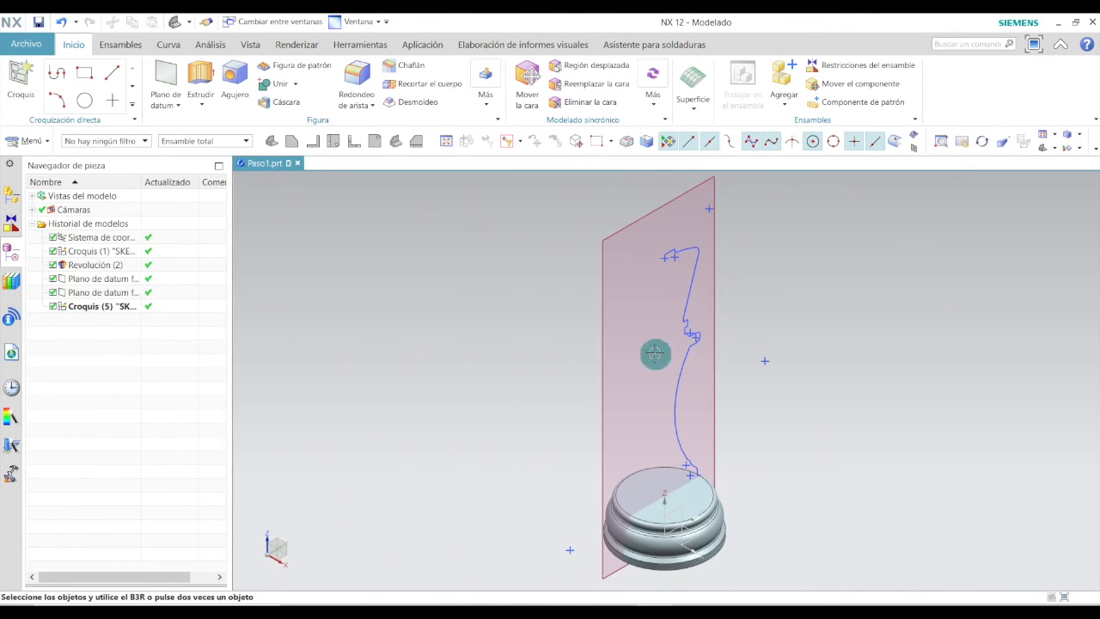
# Start a Revolve and set its axis to the Z direction through the datum coordinate system origin.
pyautogui.press('r')
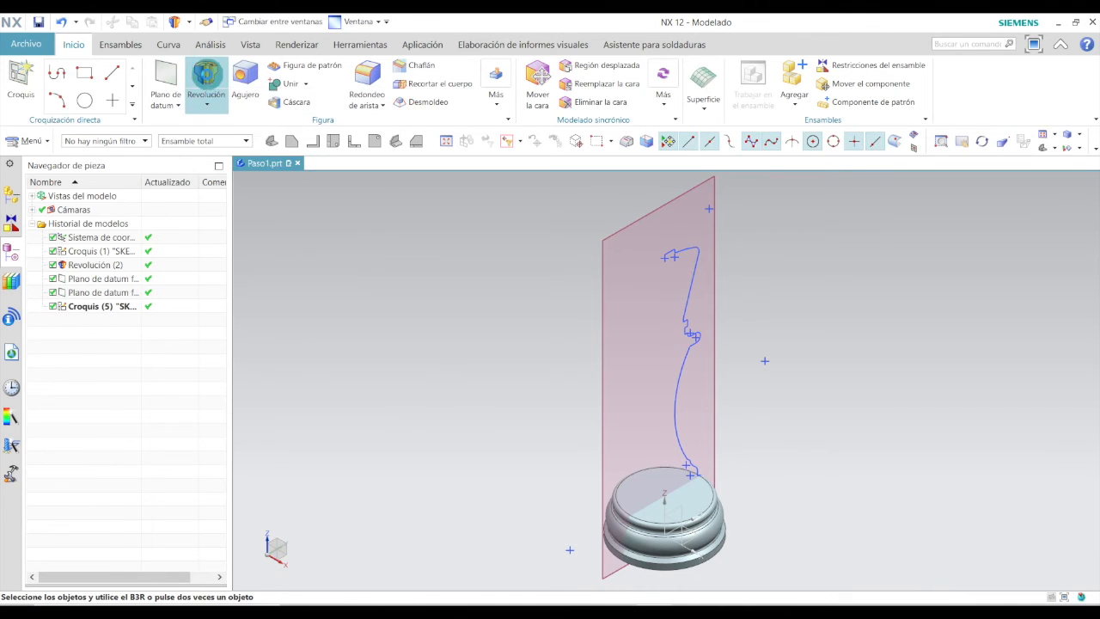
pyautogui.click(207, 80)
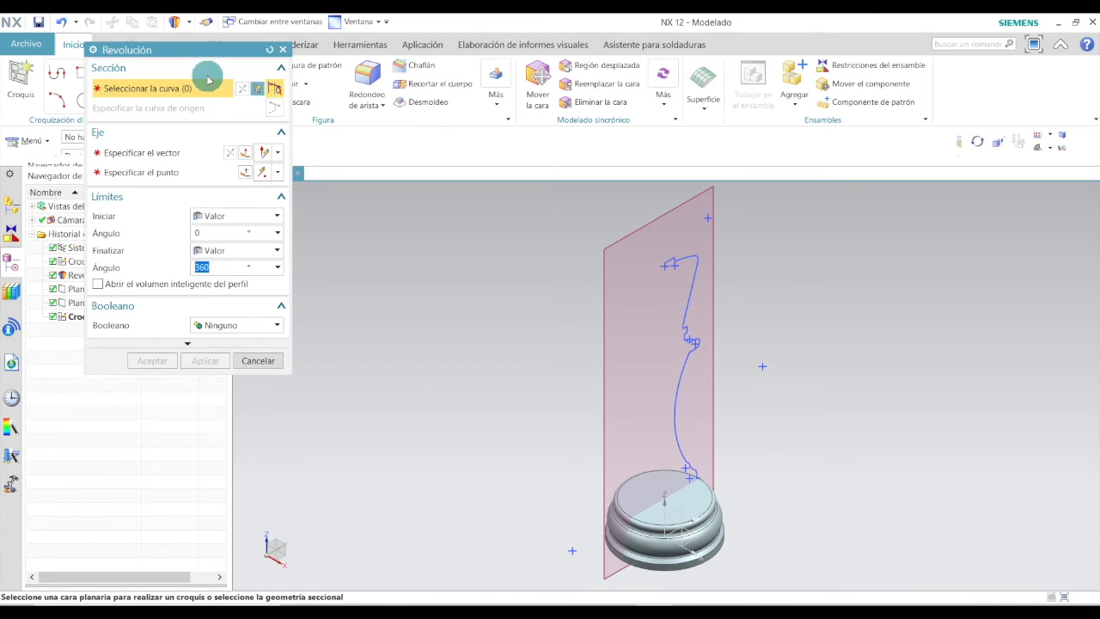
pyautogui.click(158, 160)
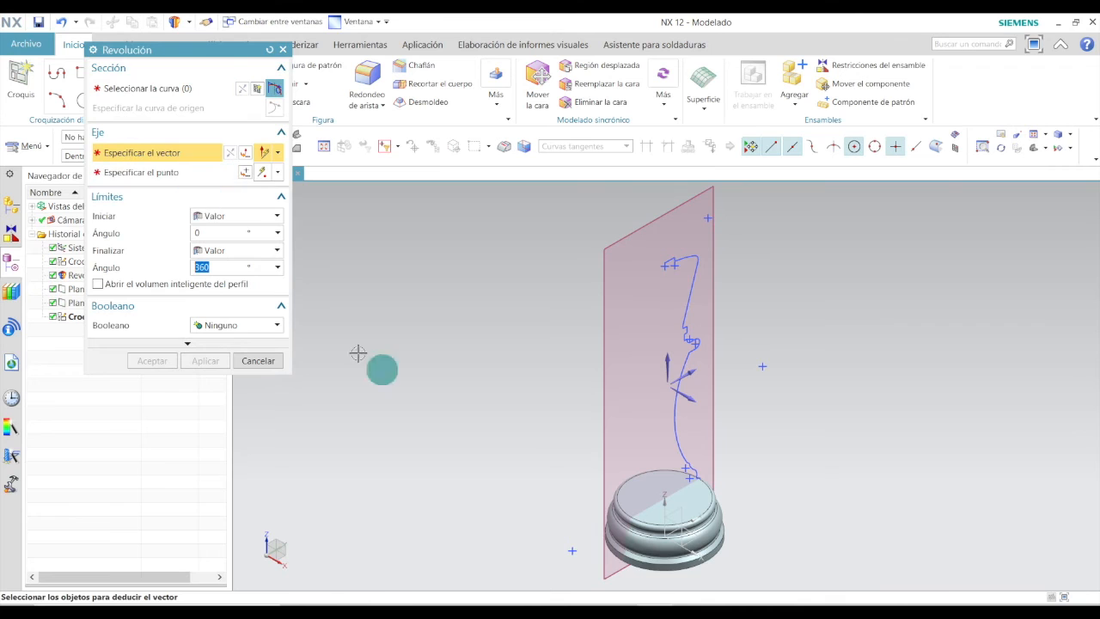
pyautogui.click(669, 359)
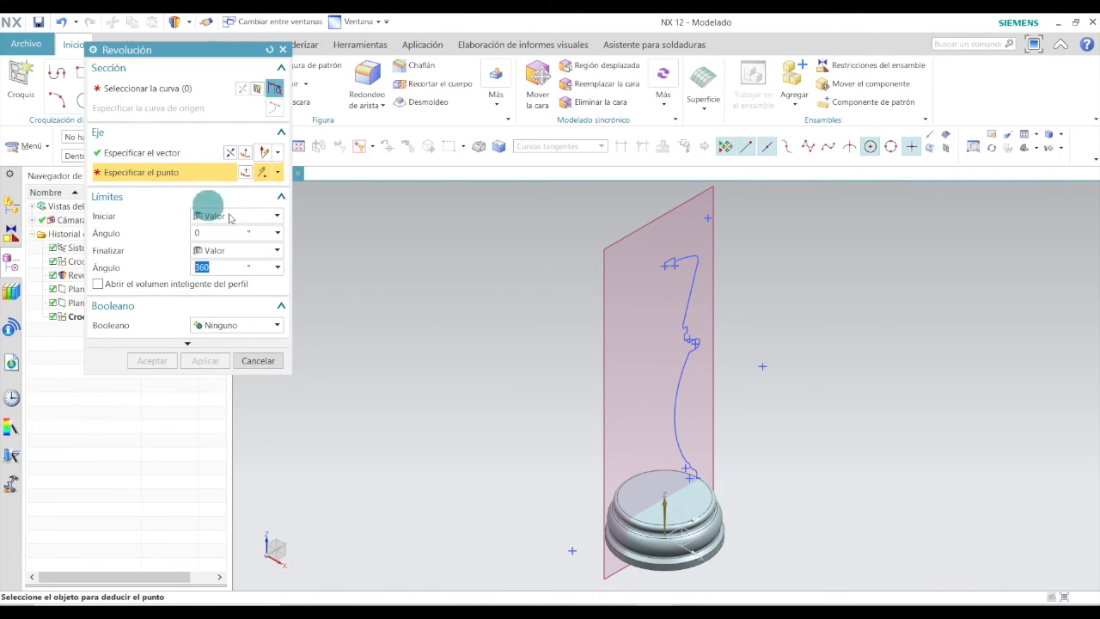
pyautogui.moveTo(682, 435); pyautogui.dragTo(682, 383, button='middle')
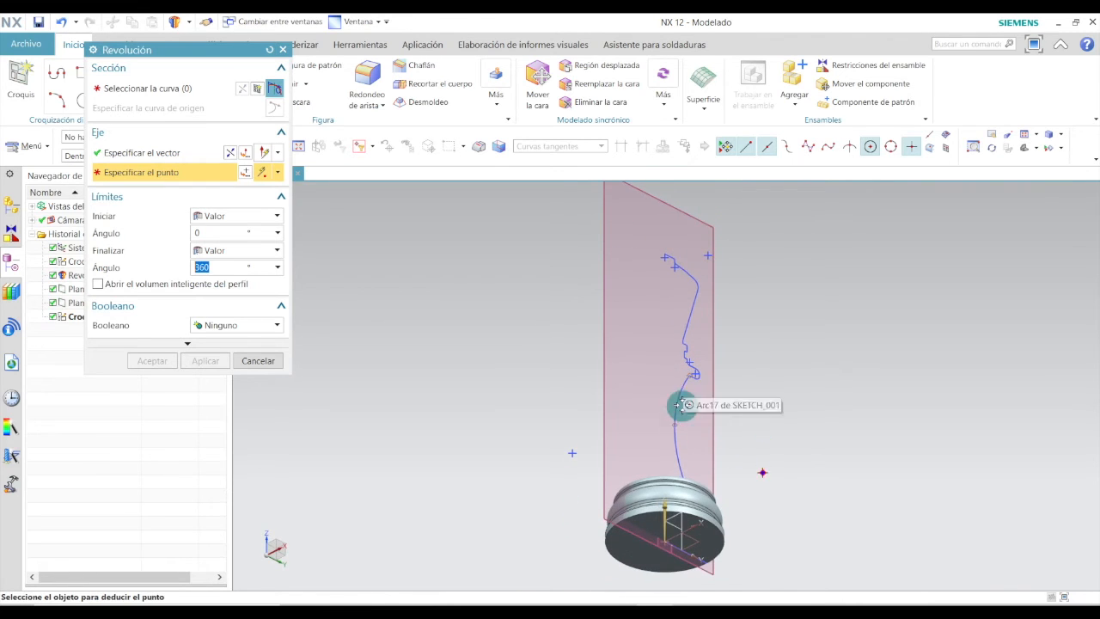
pyautogui.scroll(4, 674, 528)
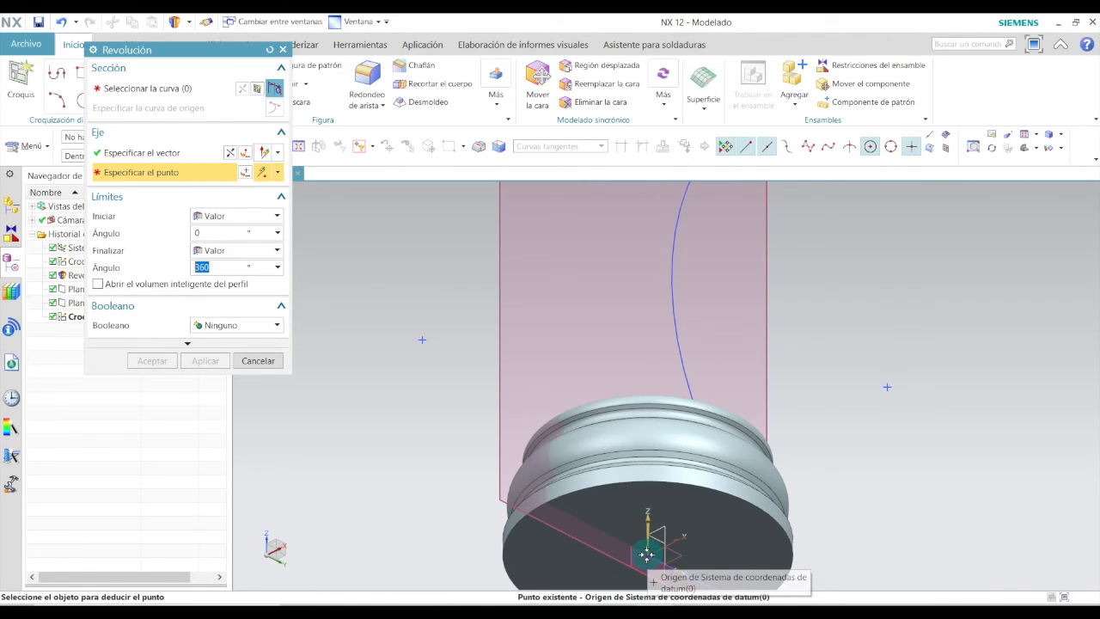
pyautogui.click(646, 554)
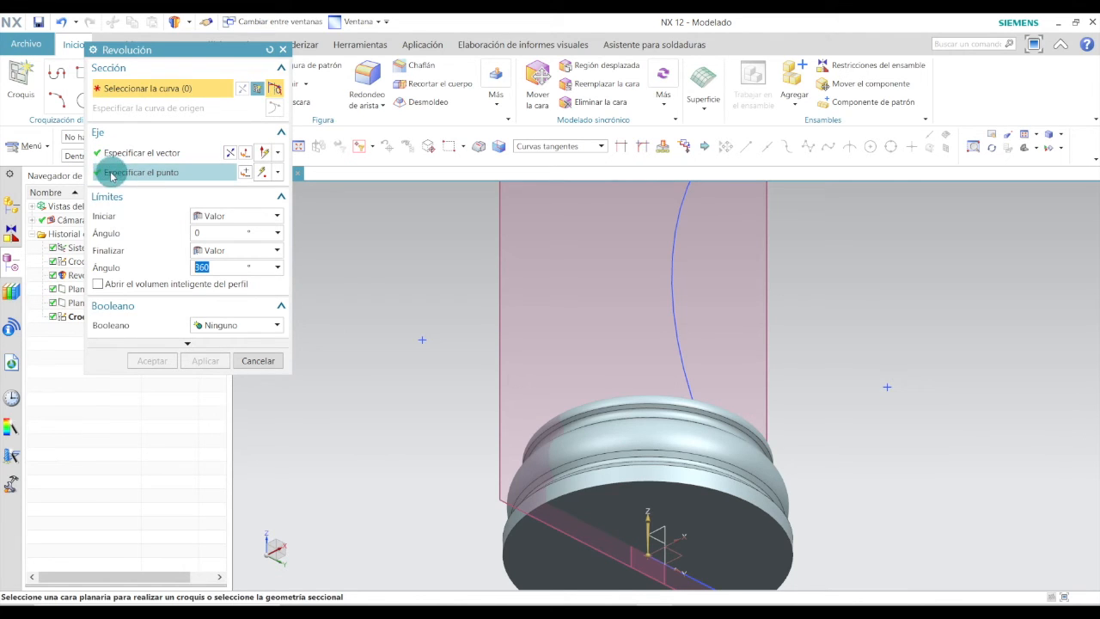
# Set the curve selection rule to Tangent Curves and pick the lower curved segments of the upper profile.
pyautogui.moveTo(487, 263)
pyautogui.mouseDown(button='middle')
pyautogui.moveTo(545, 302)
pyautogui.moveTo(532, 336)
pyautogui.moveTo(550, 320)
pyautogui.mouseUp(button='middle')
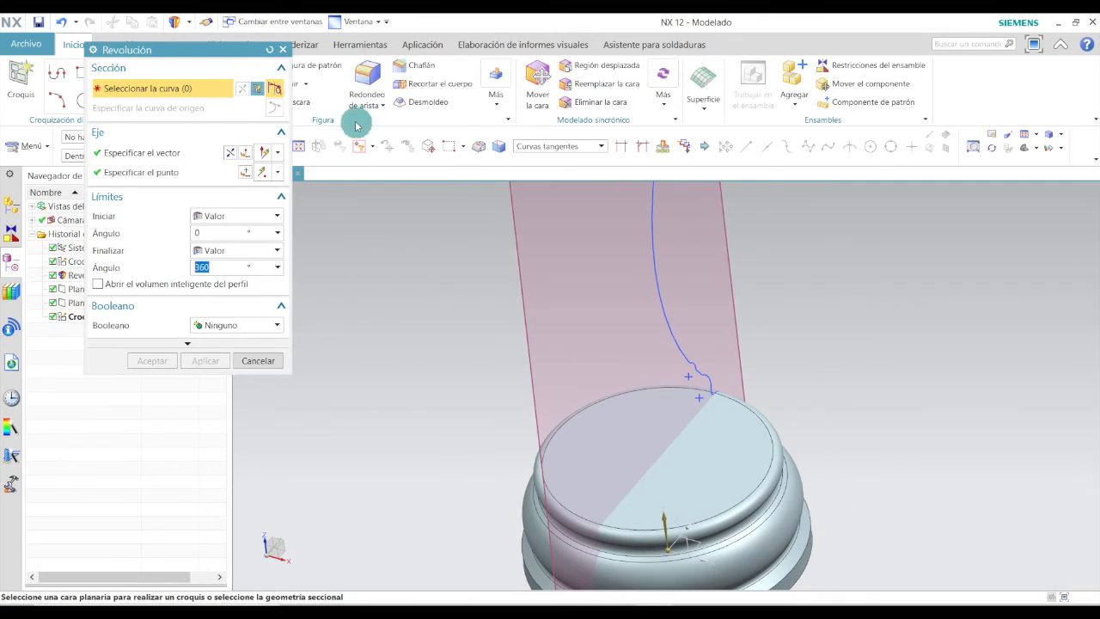
pyautogui.moveTo(226, 51); pyautogui.dragTo(240, 205)
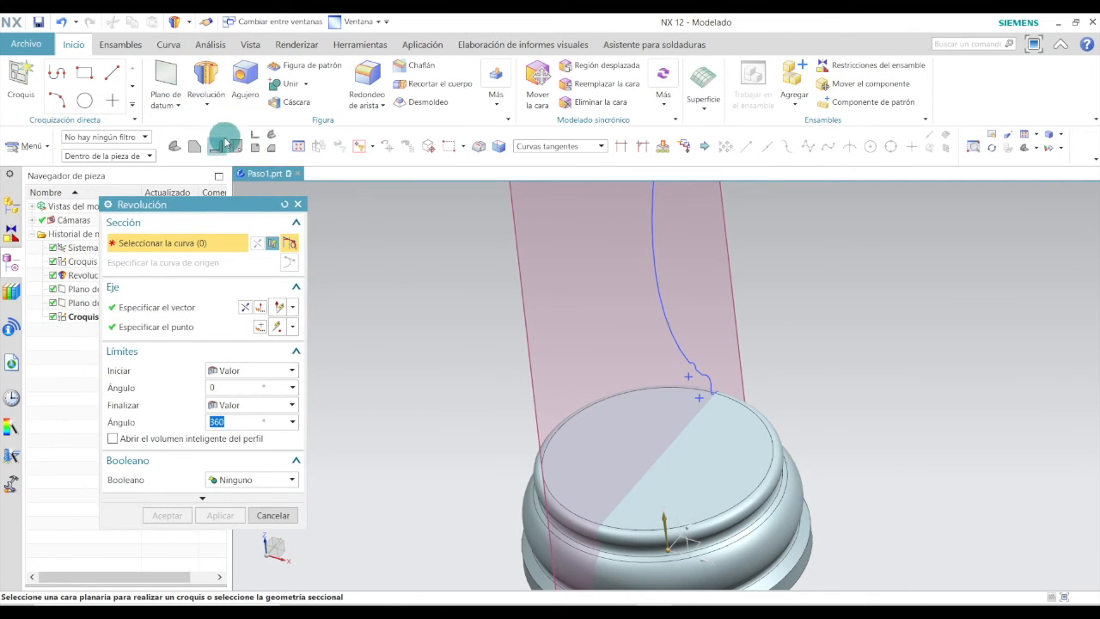
pyautogui.click(175, 145)
pyautogui.click(203, 245)
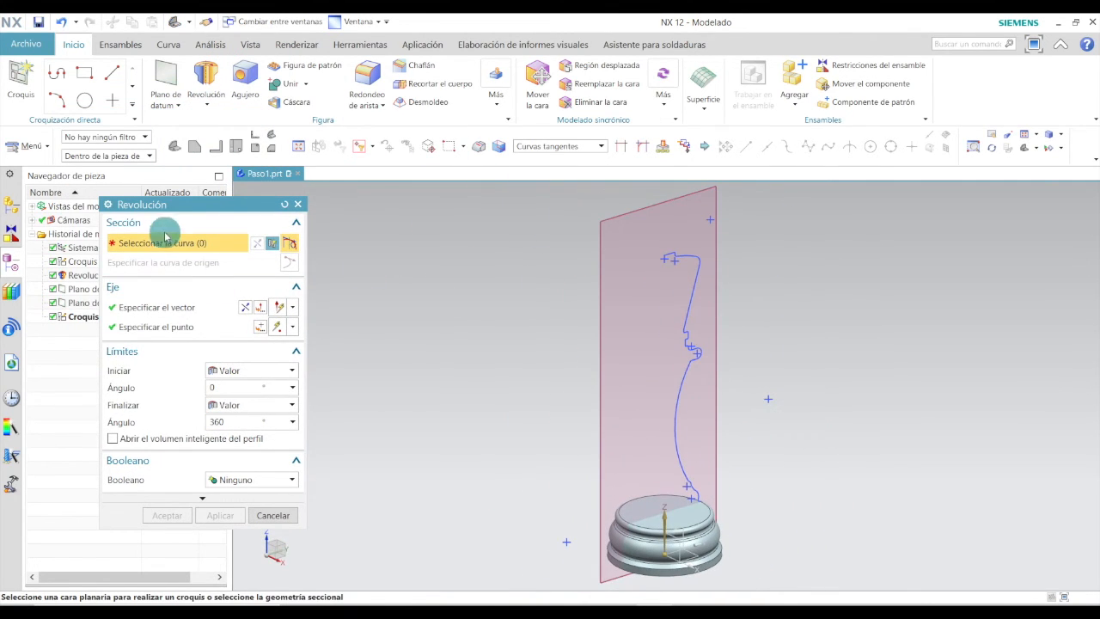
pyautogui.moveTo(201, 204); pyautogui.dragTo(203, 184)
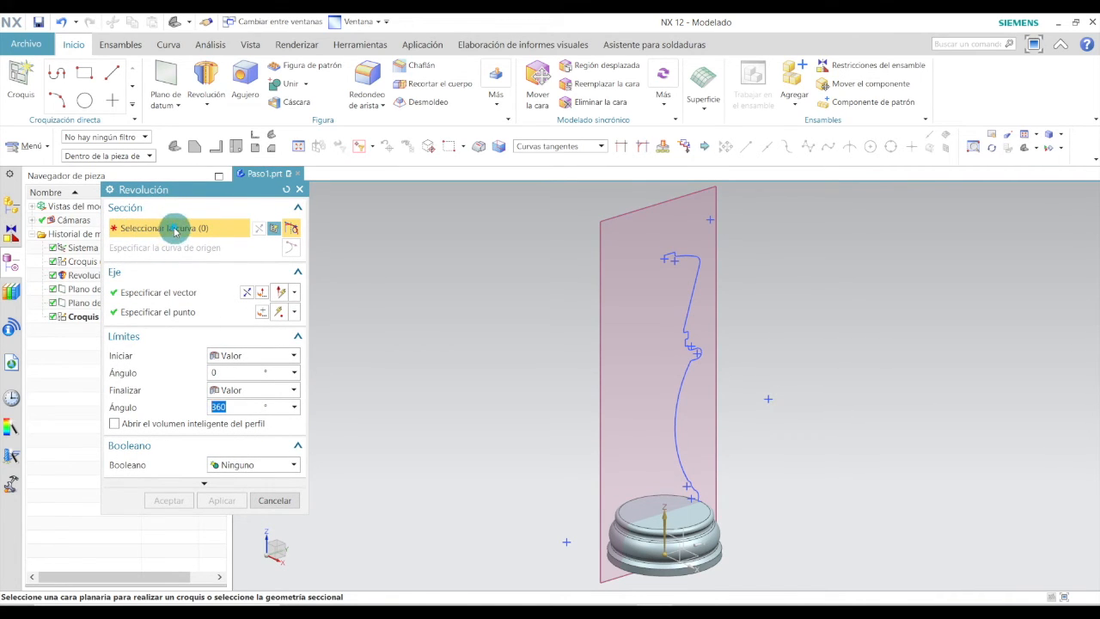
pyautogui.click(602, 146)
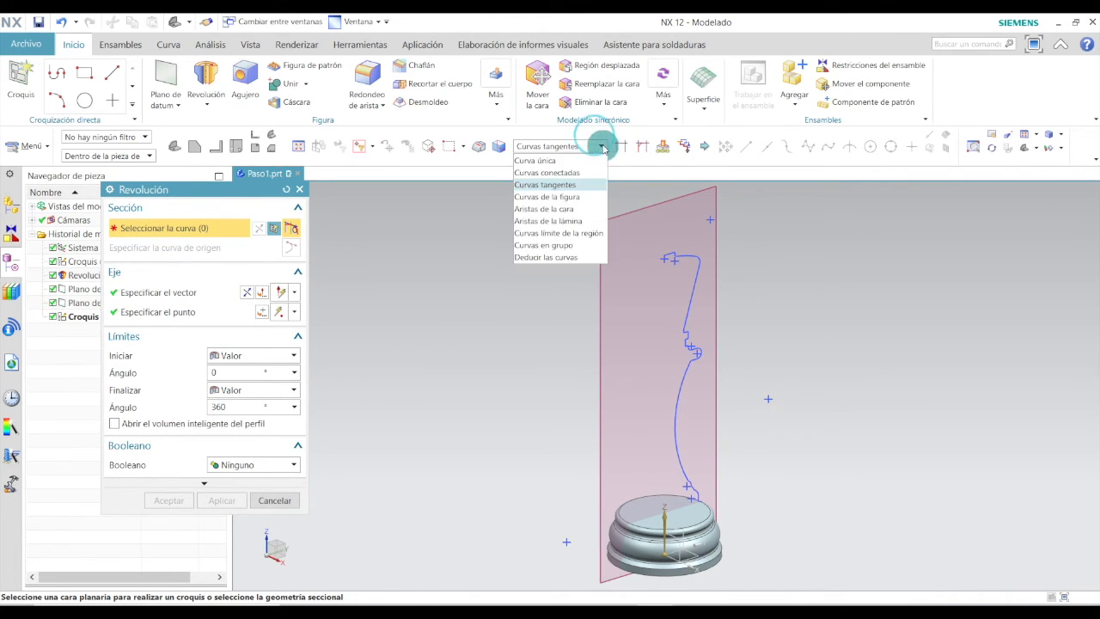
pyautogui.click(584, 187)
pyautogui.scroll(-5, 707, 516)
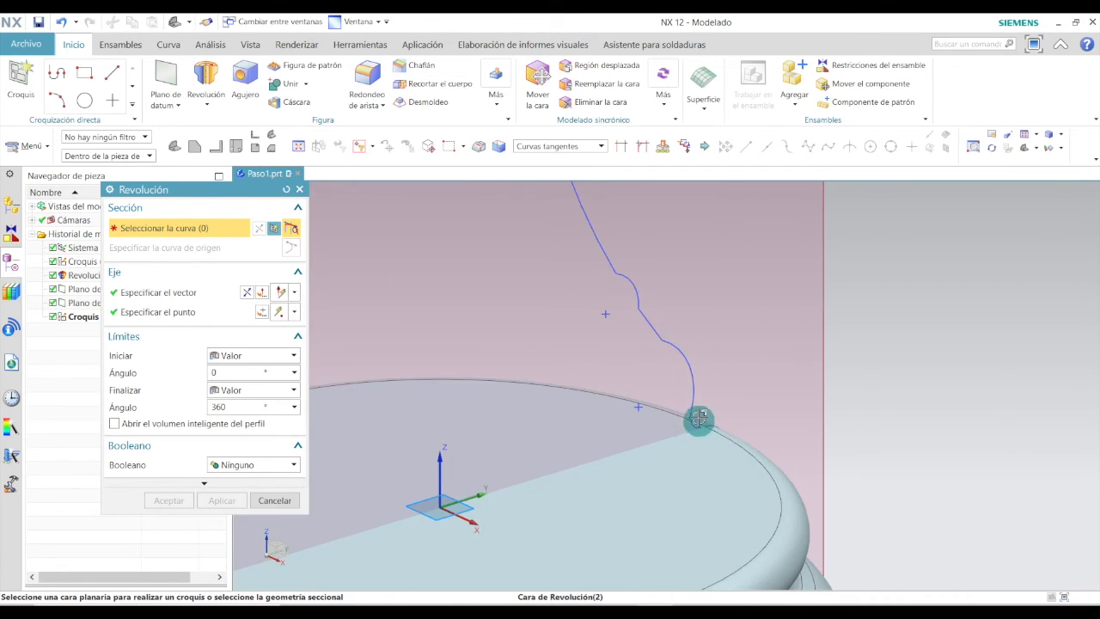
pyautogui.scroll(-3, 698, 418)
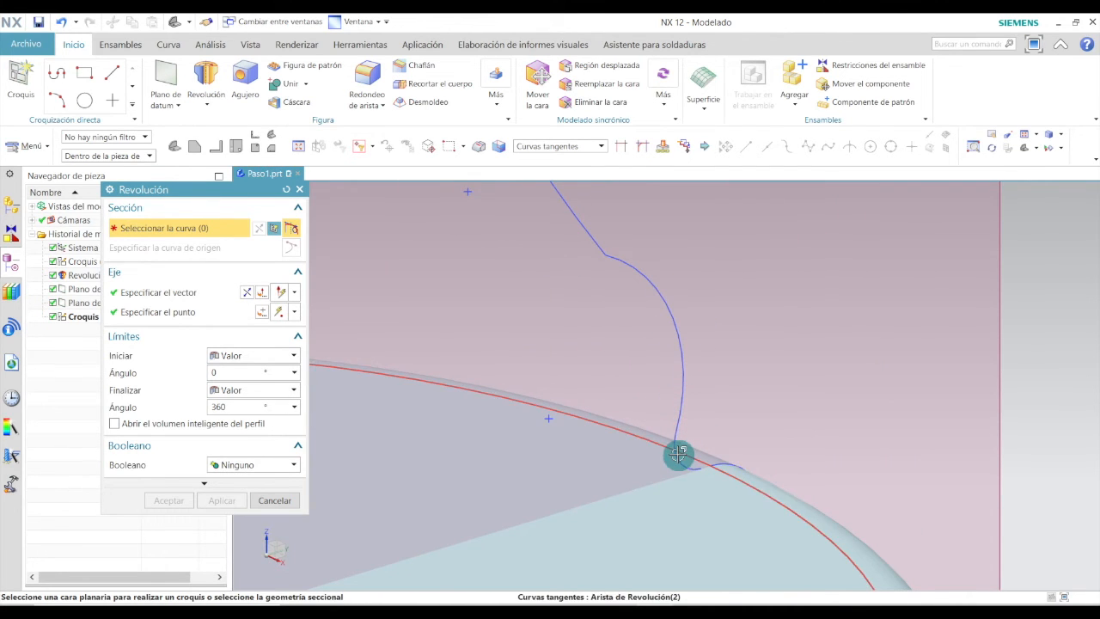
pyautogui.scroll(-2, 679, 405)
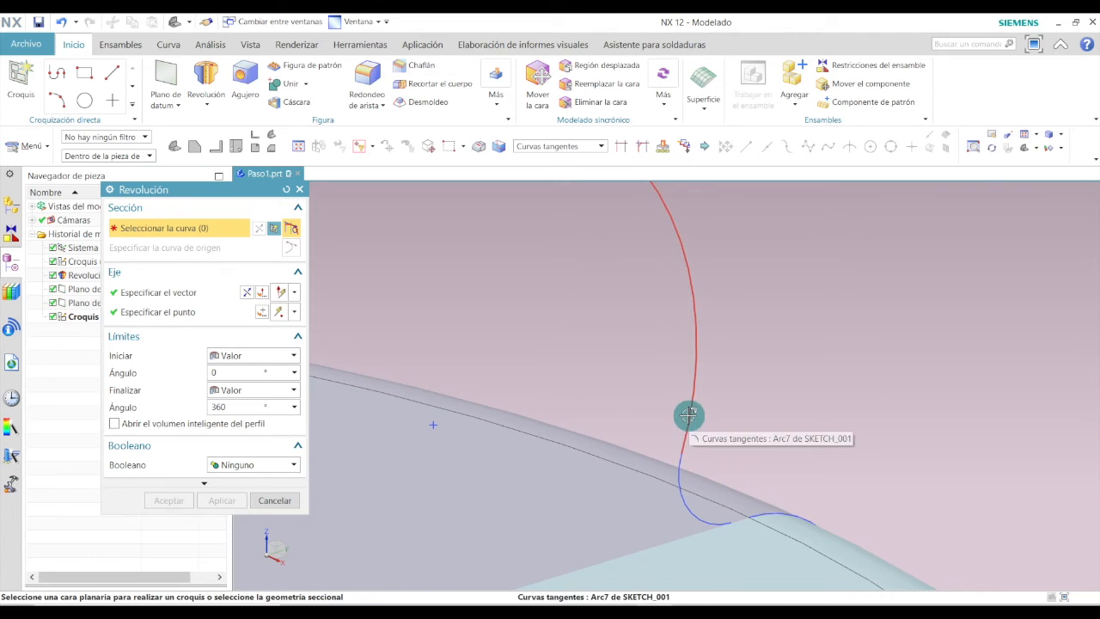
pyautogui.click(679, 472)
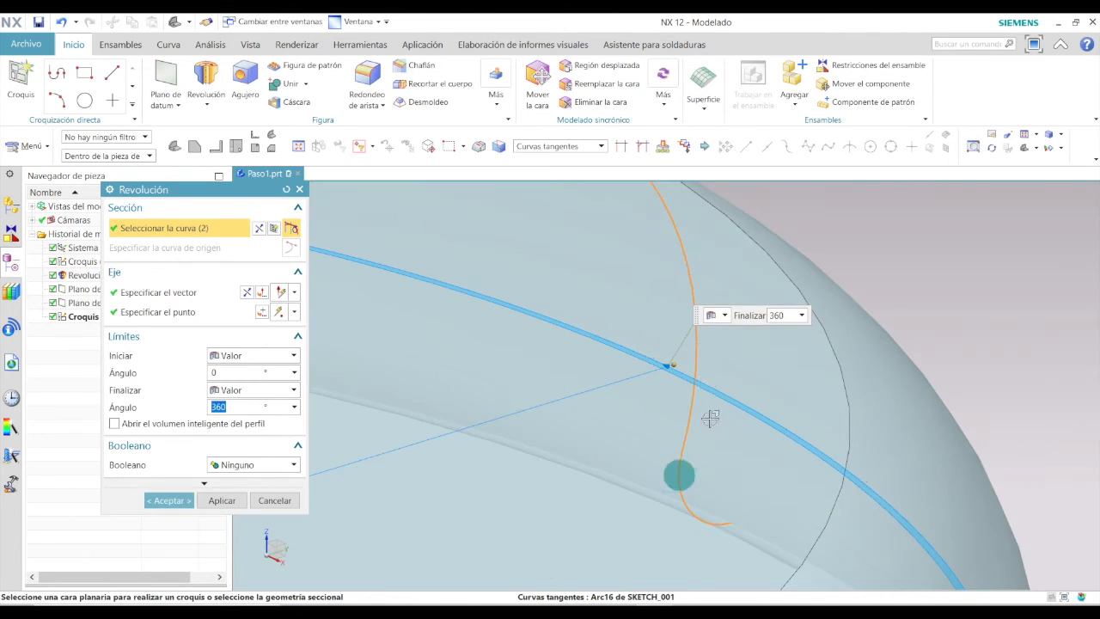
pyautogui.moveTo(704, 433); pyautogui.dragTo(653, 363, button='middle')
pyautogui.click(682, 422)
pyautogui.moveTo(682, 422); pyautogui.dragTo(606, 294, button='middle')
pyautogui.click(606, 297)
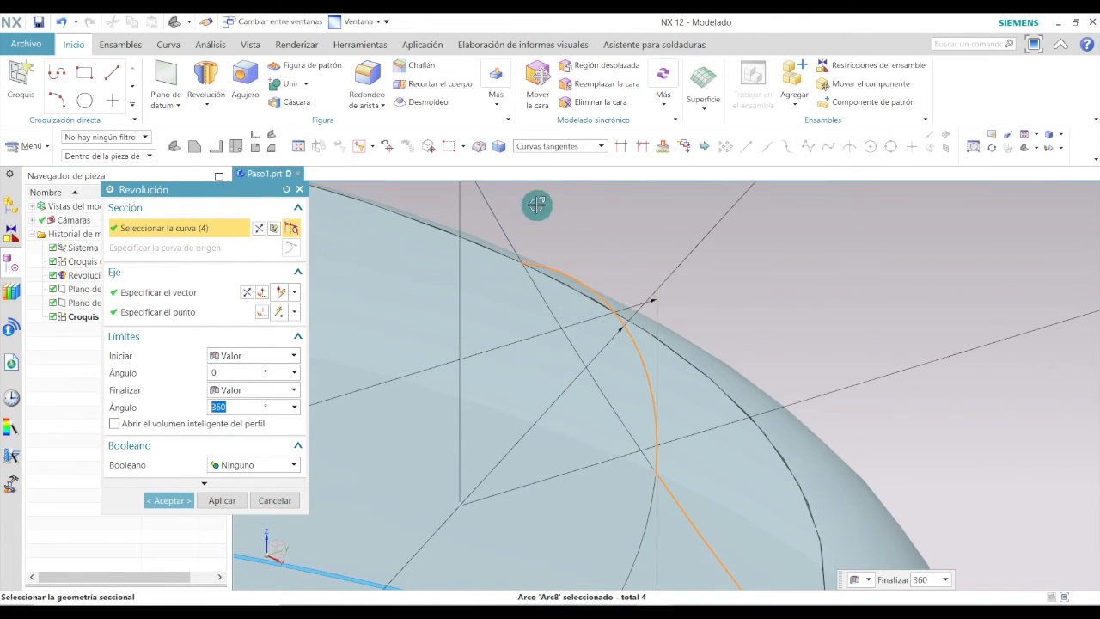
pyautogui.click(503, 224)
pyautogui.scroll(-9, 572, 366)
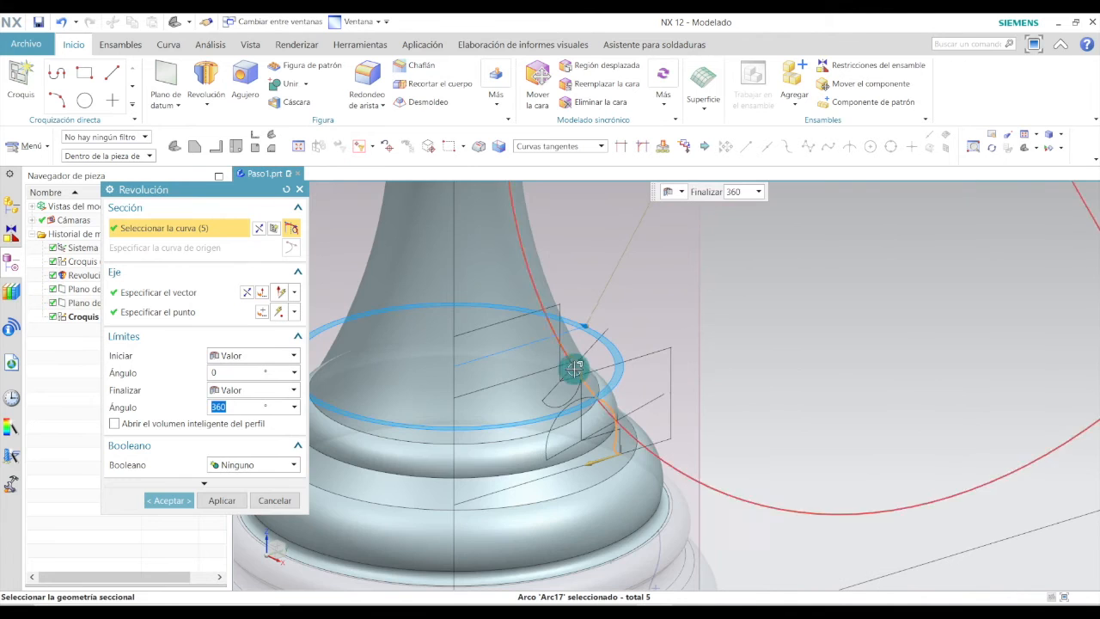
# Select the remaining collar and top profile segments and accept the 360° revolve.
pyautogui.scroll(-2, 616, 403)
pyautogui.moveTo(616, 405)
pyautogui.mouseDown(button='middle')
pyautogui.moveTo(595, 383)
pyautogui.moveTo(607, 402)
pyautogui.mouseUp(button='middle')
pyautogui.scroll(-3, 613, 427)
pyautogui.scroll(9, 602, 291)
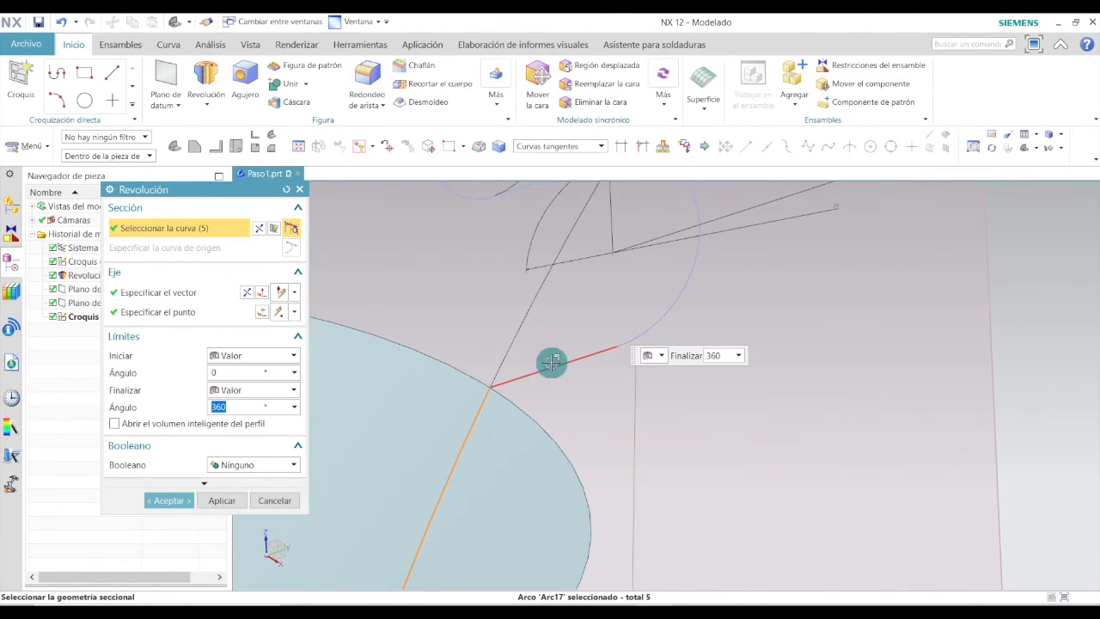
pyautogui.click(552, 369)
pyautogui.scroll(-5, 643, 361)
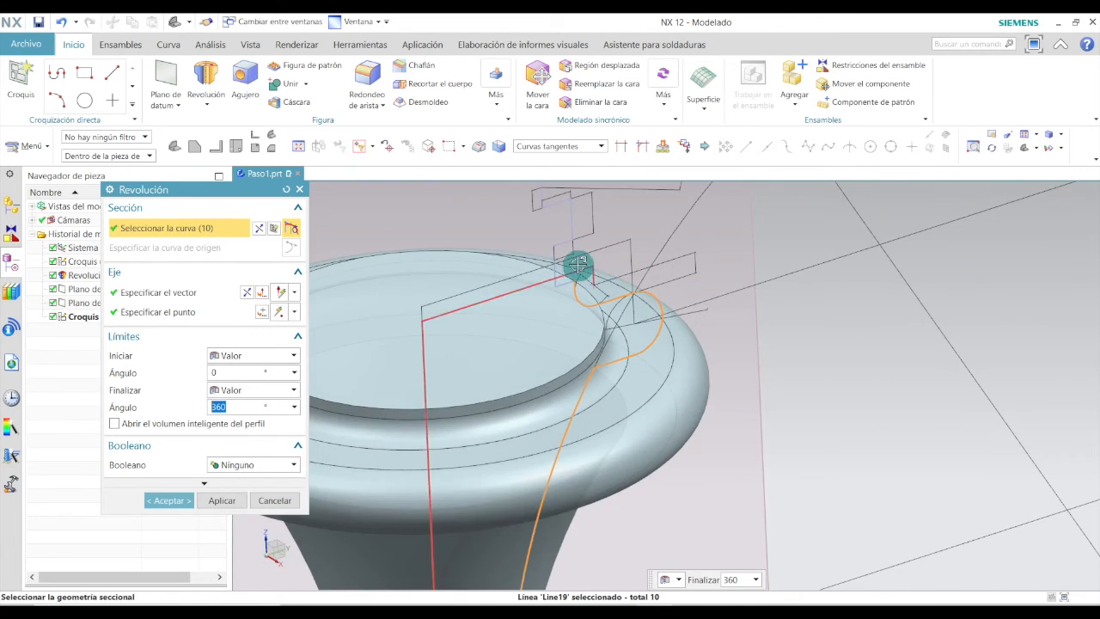
pyautogui.scroll(6, 567, 277)
pyautogui.scroll(2, 559, 283)
pyautogui.click(553, 344)
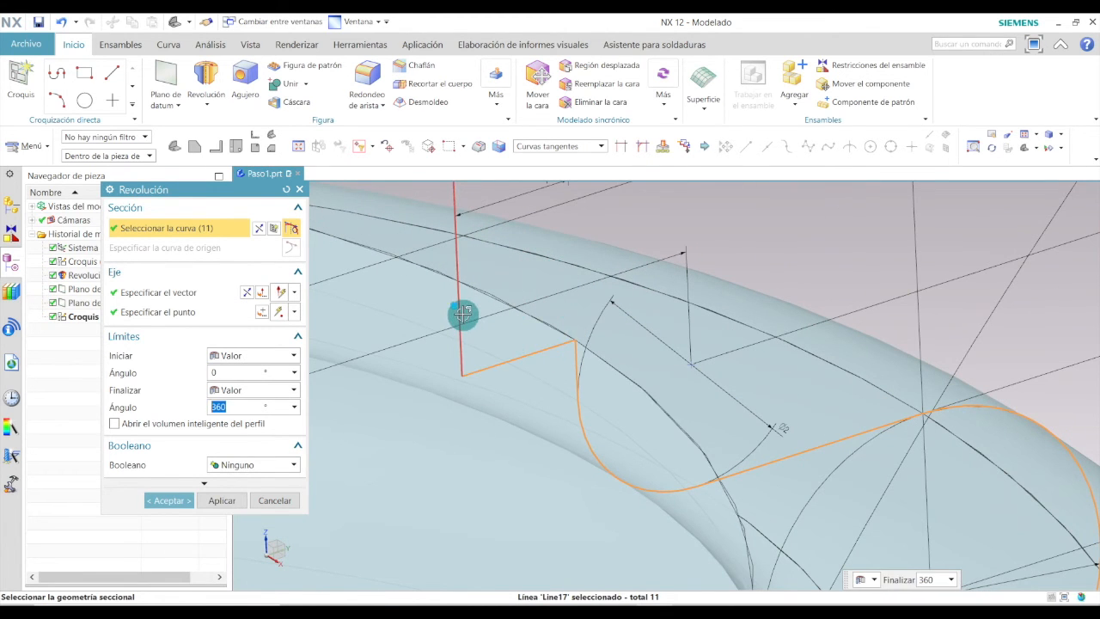
pyautogui.scroll(5, 481, 317)
pyautogui.click(534, 274)
pyautogui.scroll(-5, 633, 412)
pyautogui.scroll(3, 572, 301)
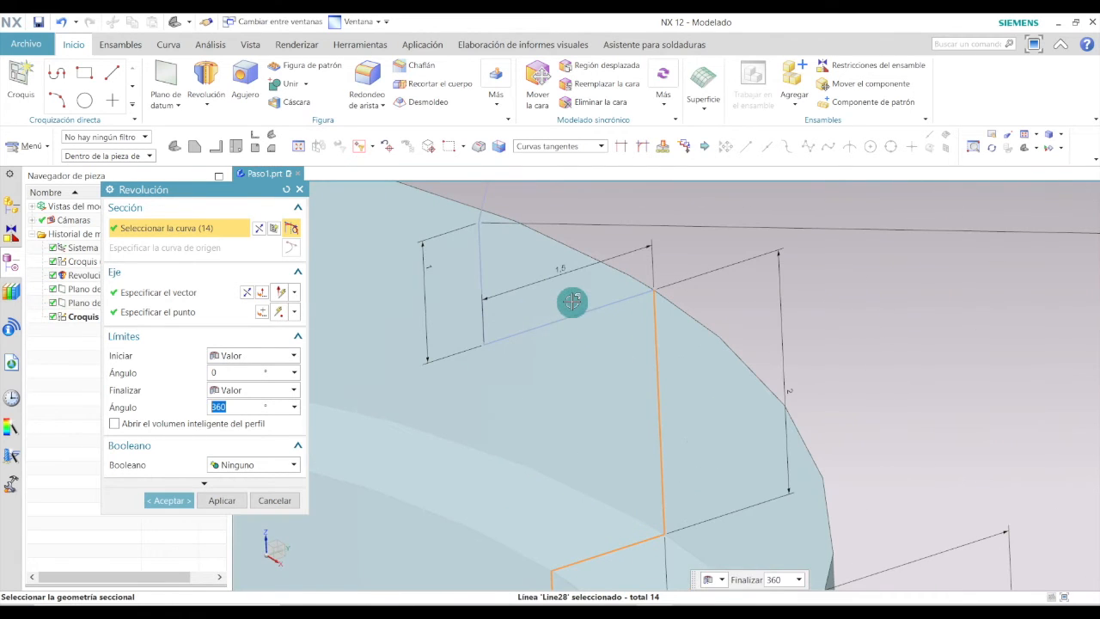
pyautogui.click(579, 315)
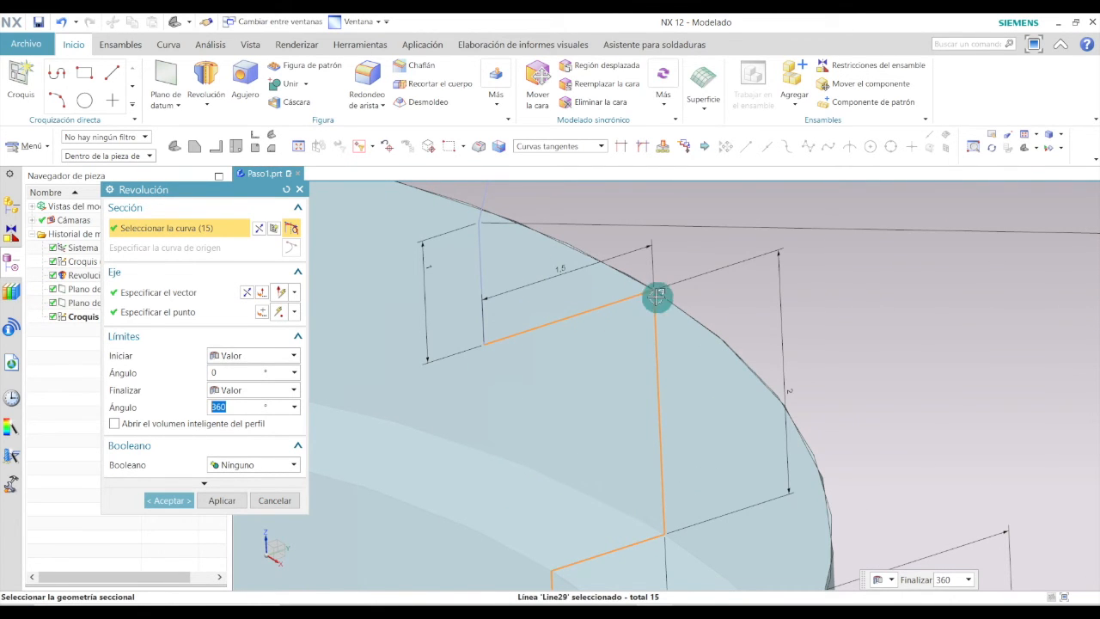
pyautogui.click(481, 256)
pyautogui.click(486, 197)
pyautogui.scroll(-10, 505, 427)
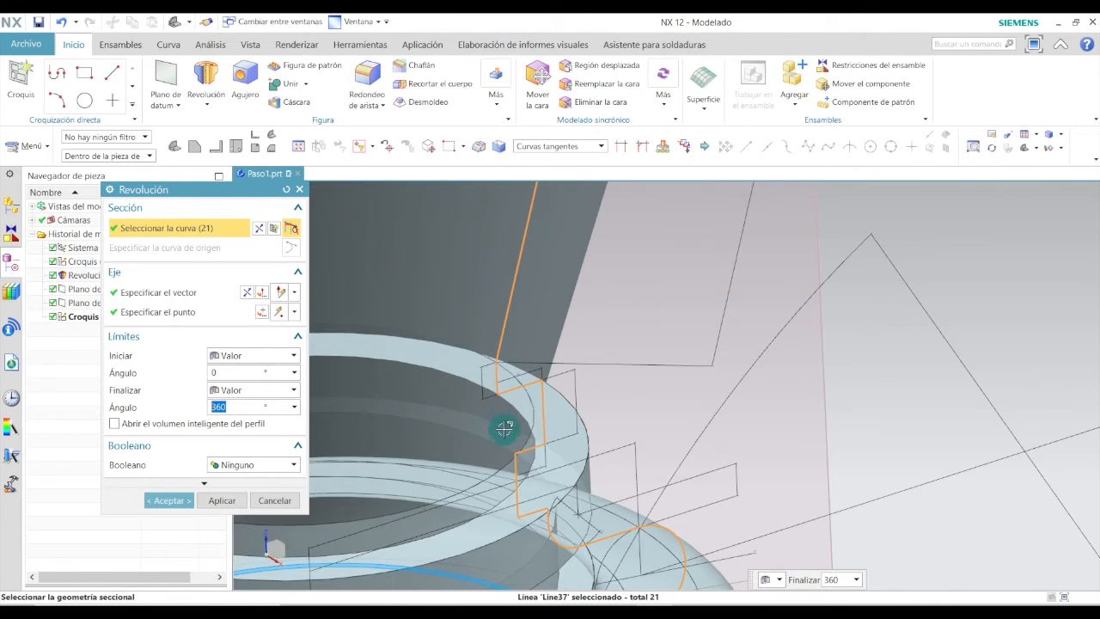
pyautogui.moveTo(505, 431)
pyautogui.mouseDown(button='middle')
pyautogui.moveTo(486, 404)
pyautogui.moveTo(501, 421)
pyautogui.mouseUp(button='middle')
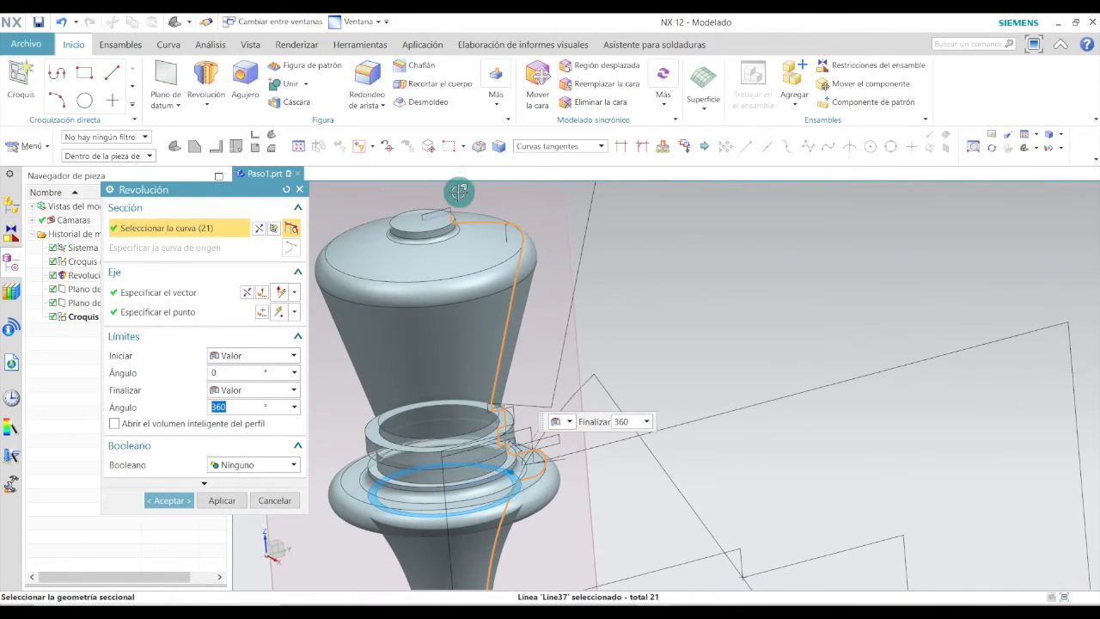
pyautogui.scroll(5, 414, 280)
pyautogui.click(441, 254)
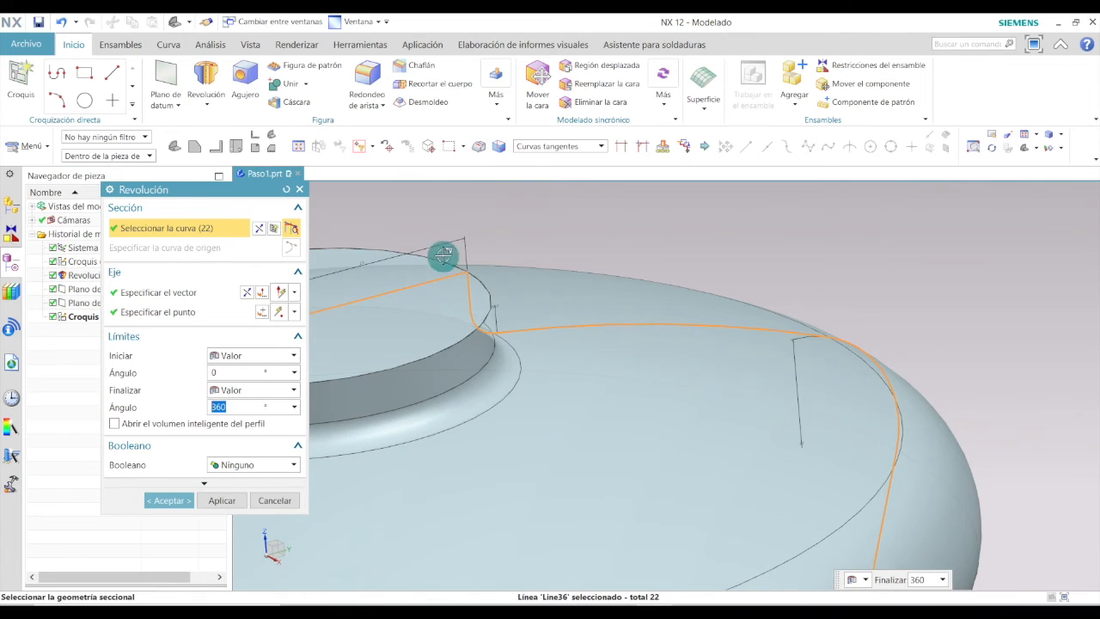
pyautogui.scroll(-3, 451, 262)
pyautogui.click(186, 500)
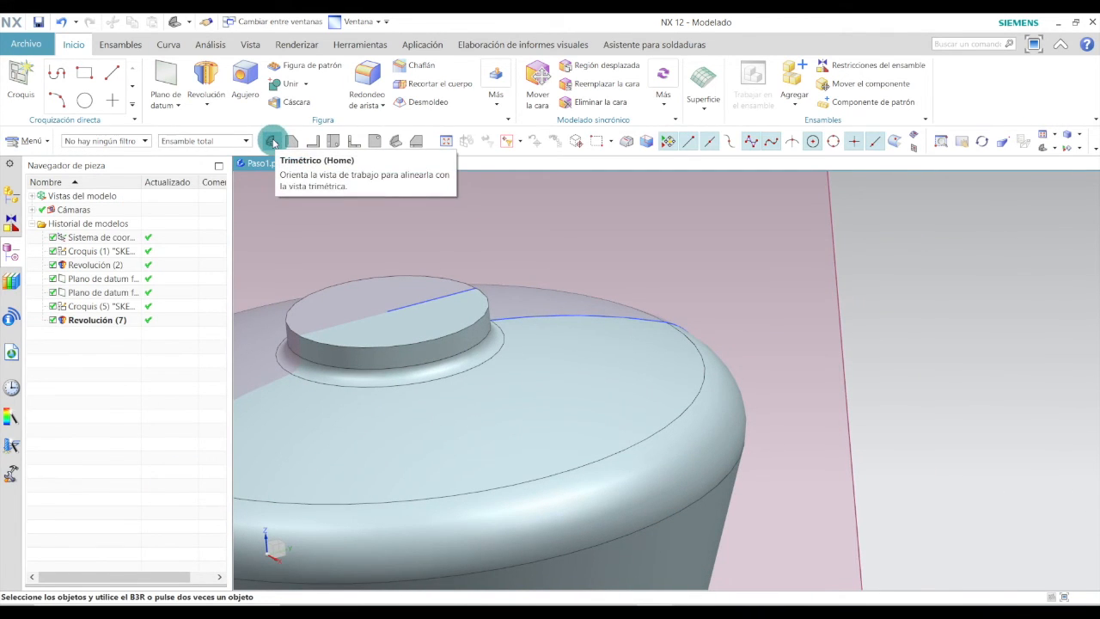
# Create a new sketch on the fixed datum plane through the piece's axis.
pyautogui.click(271, 140)
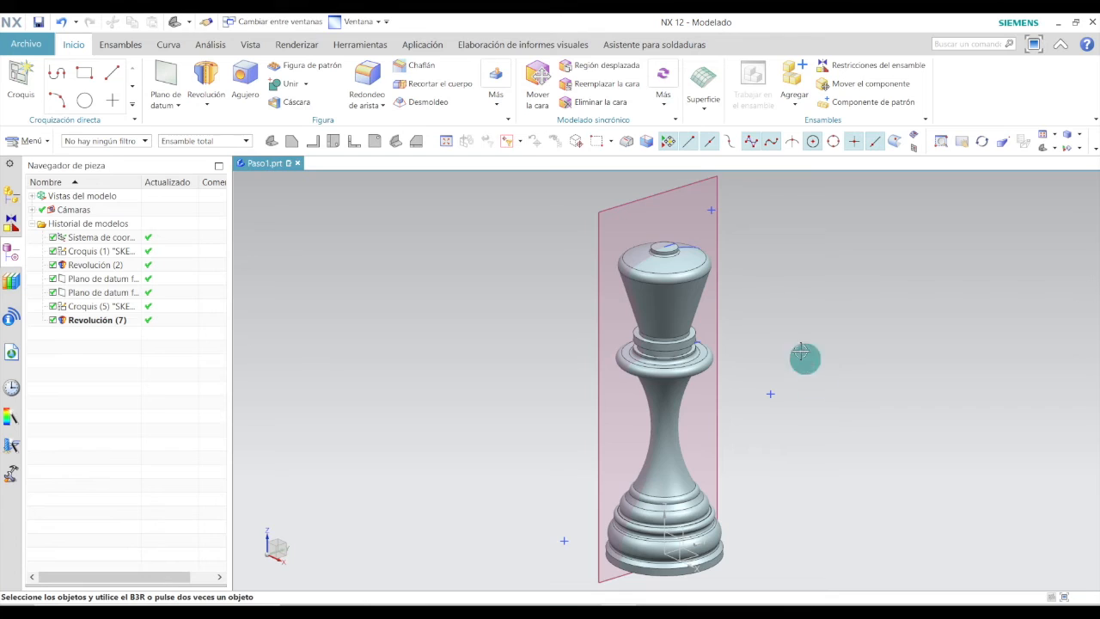
pyautogui.scroll(3, 650, 228)
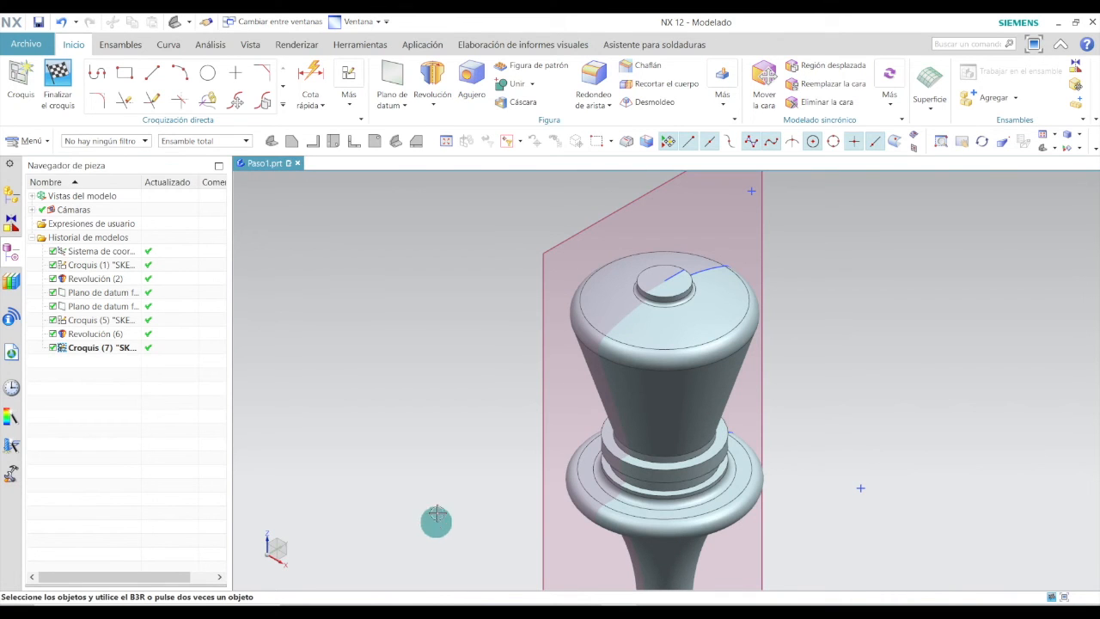
pyautogui.click(29, 69)
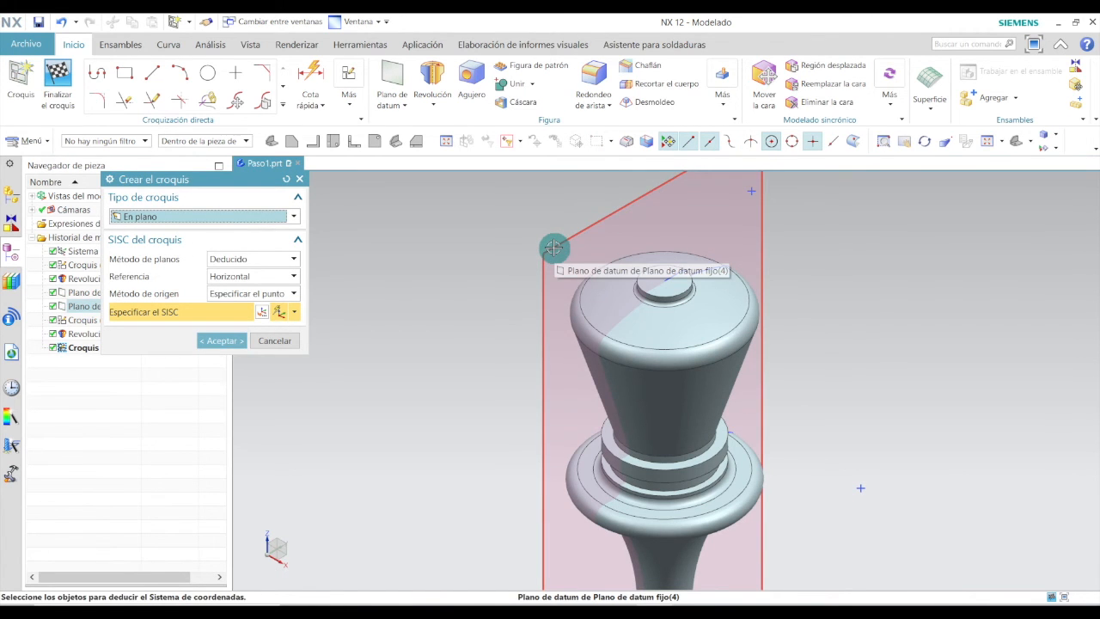
pyautogui.click(553, 247)
pyautogui.click(221, 340)
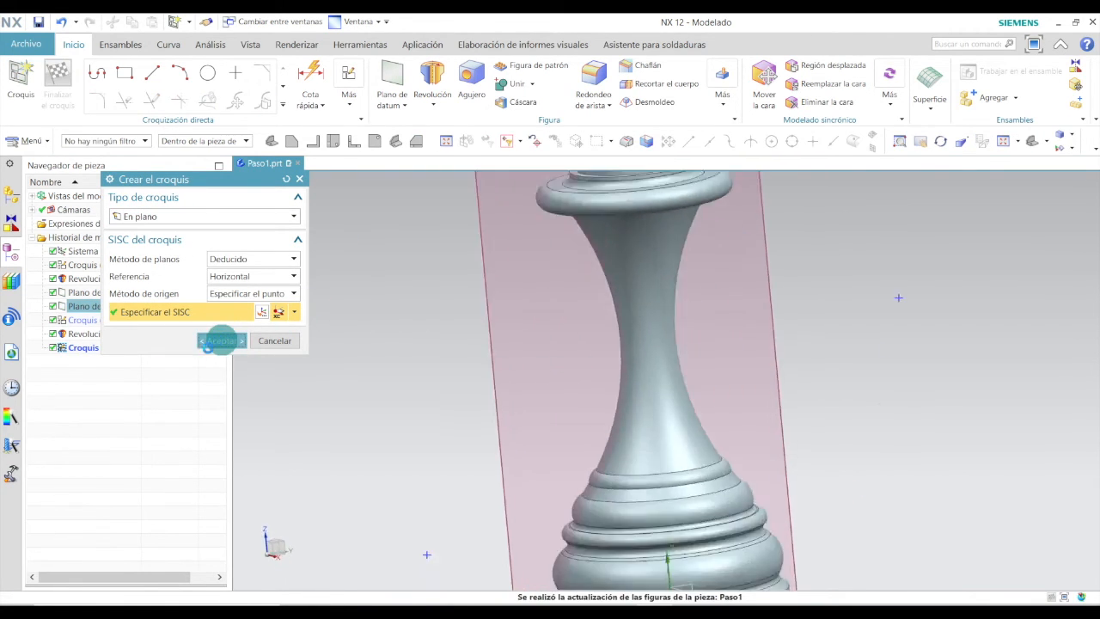
pyautogui.scroll(-6, 439, 467)
pyautogui.scroll(4, 434, 215)
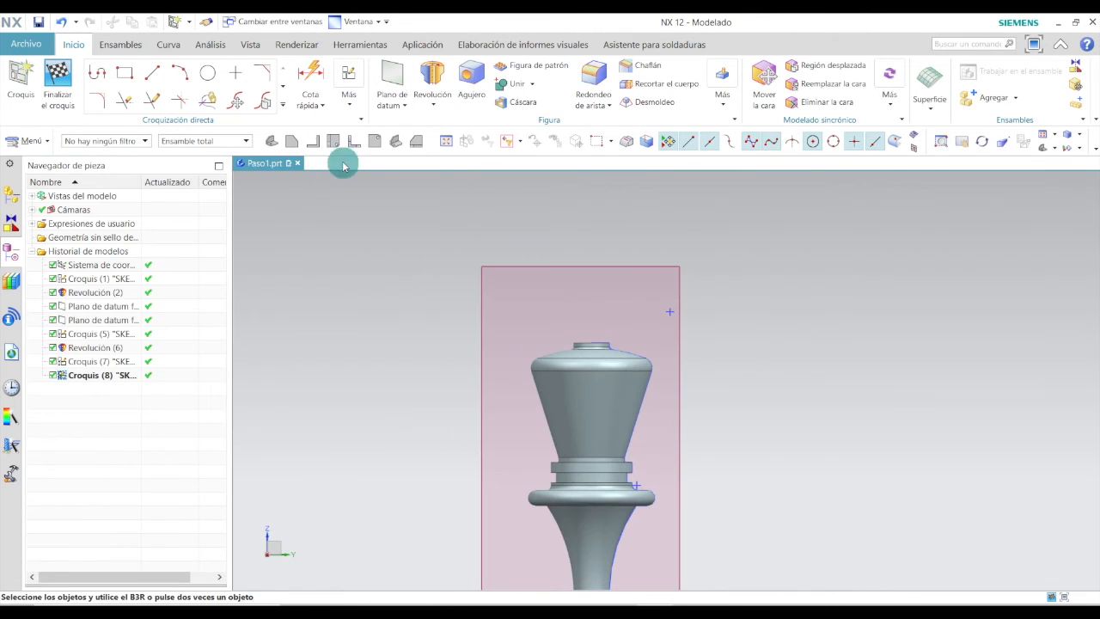
# Draw a vertical line about 11.9 mm long upward from the centre of the piece's top cylinder on the new sketch.
pyautogui.click(272, 141)
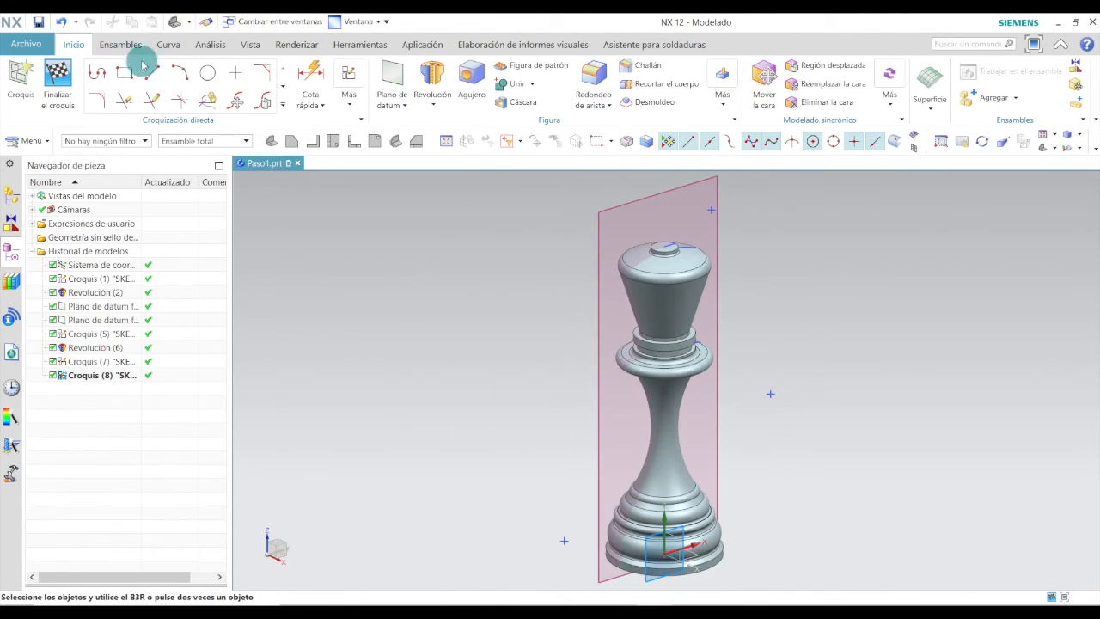
pyautogui.click(152, 73)
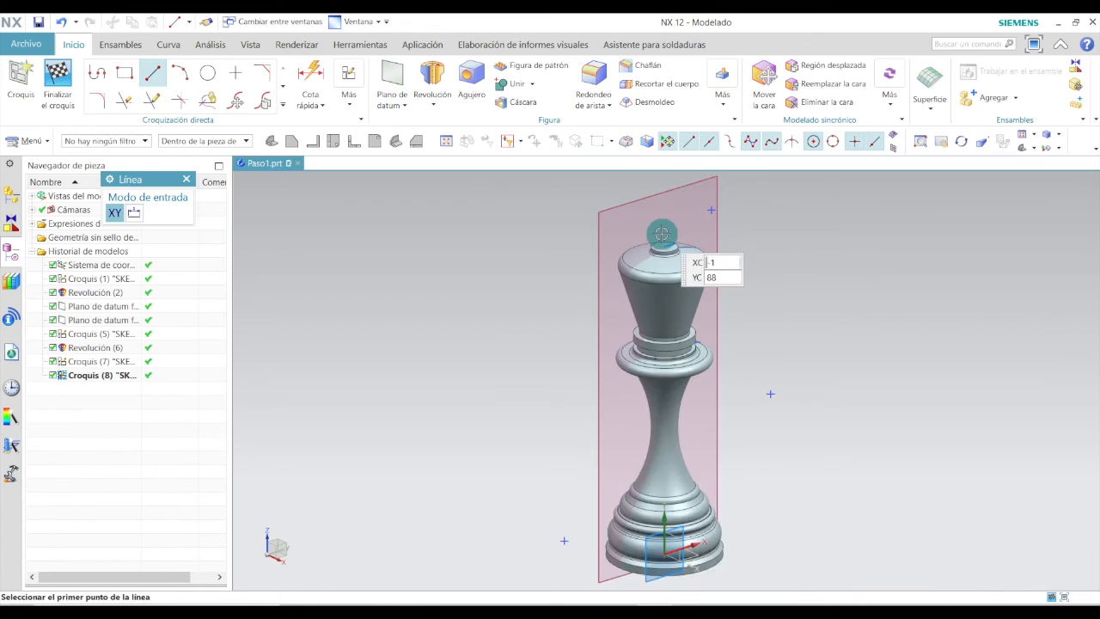
pyautogui.scroll(5, 661, 234)
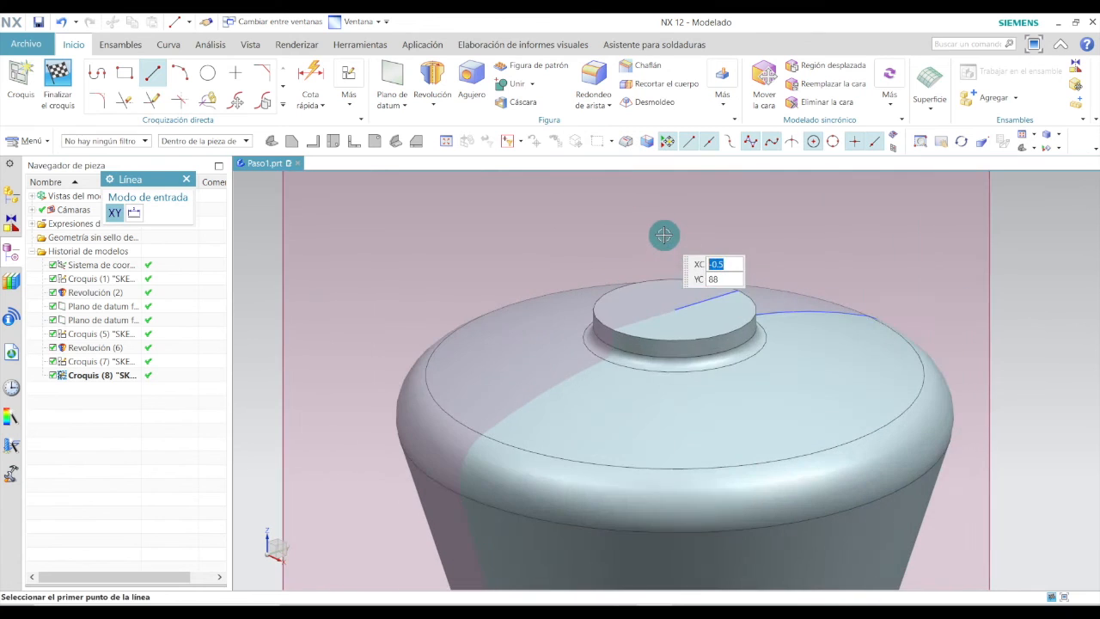
pyautogui.click(674, 311)
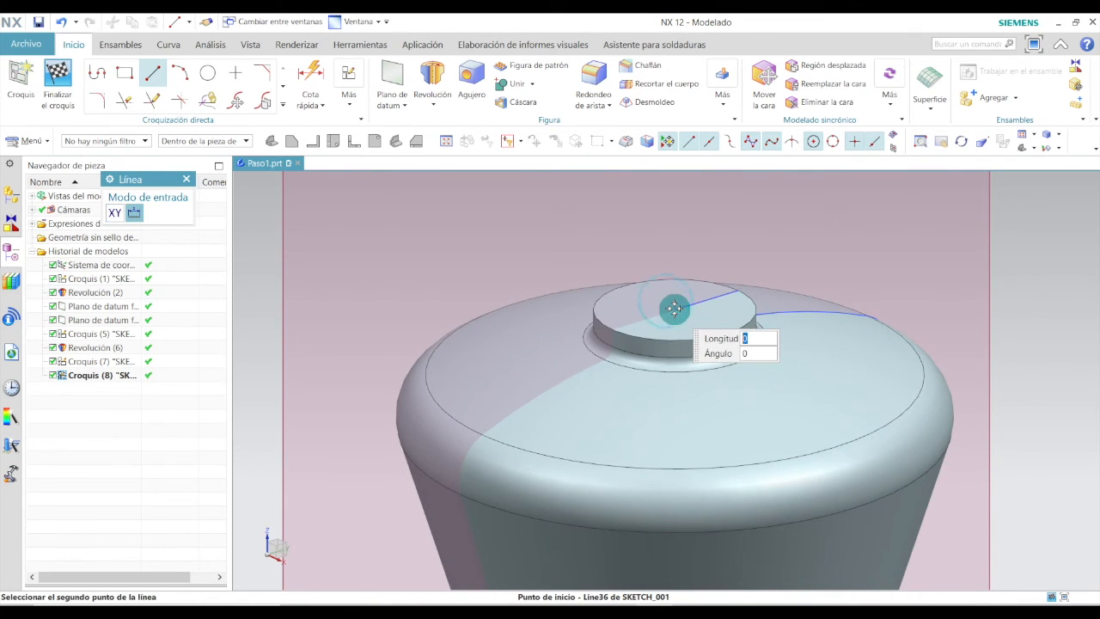
pyautogui.scroll(-5, 672, 301)
pyautogui.scroll(2, 674, 257)
pyautogui.scroll(1, 673, 249)
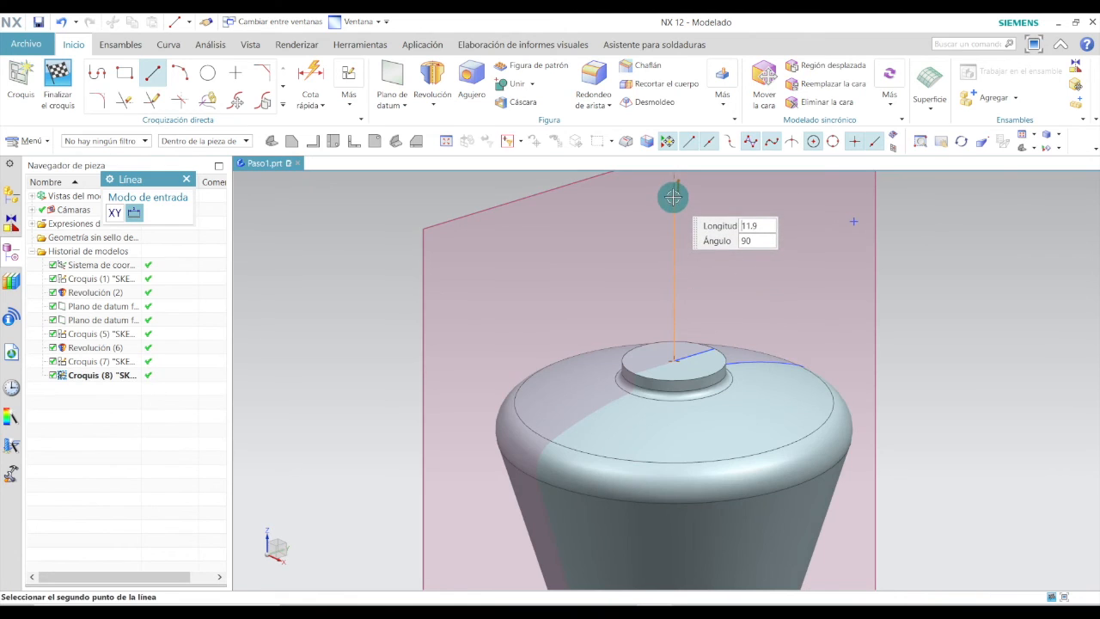
pyautogui.scroll(-3, 672, 196)
pyautogui.scroll(3, 672, 196)
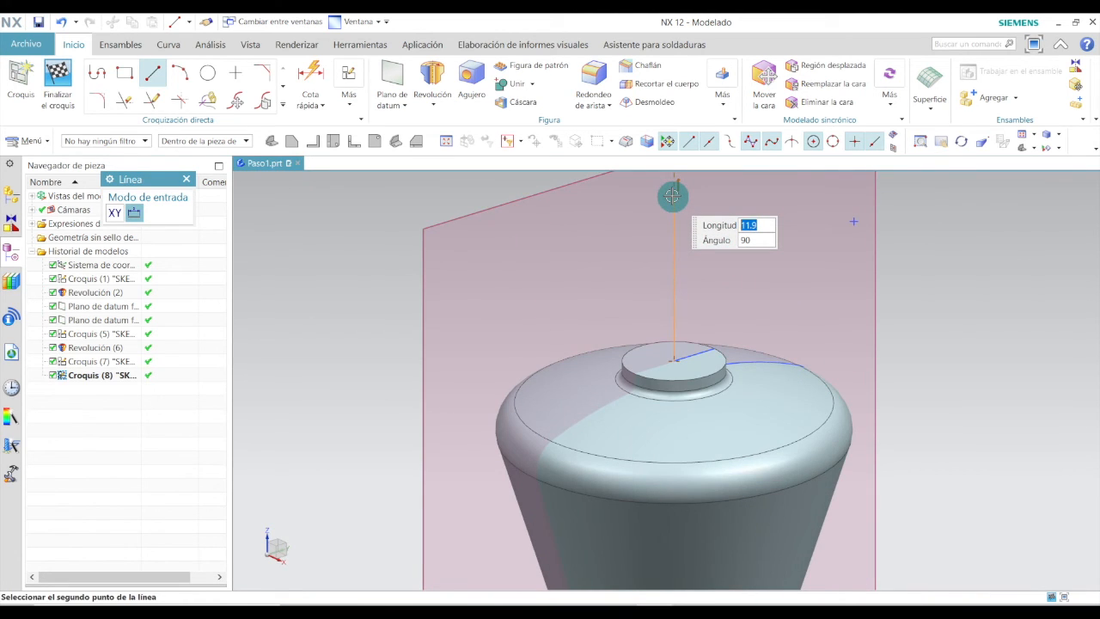
pyautogui.click(672, 196)
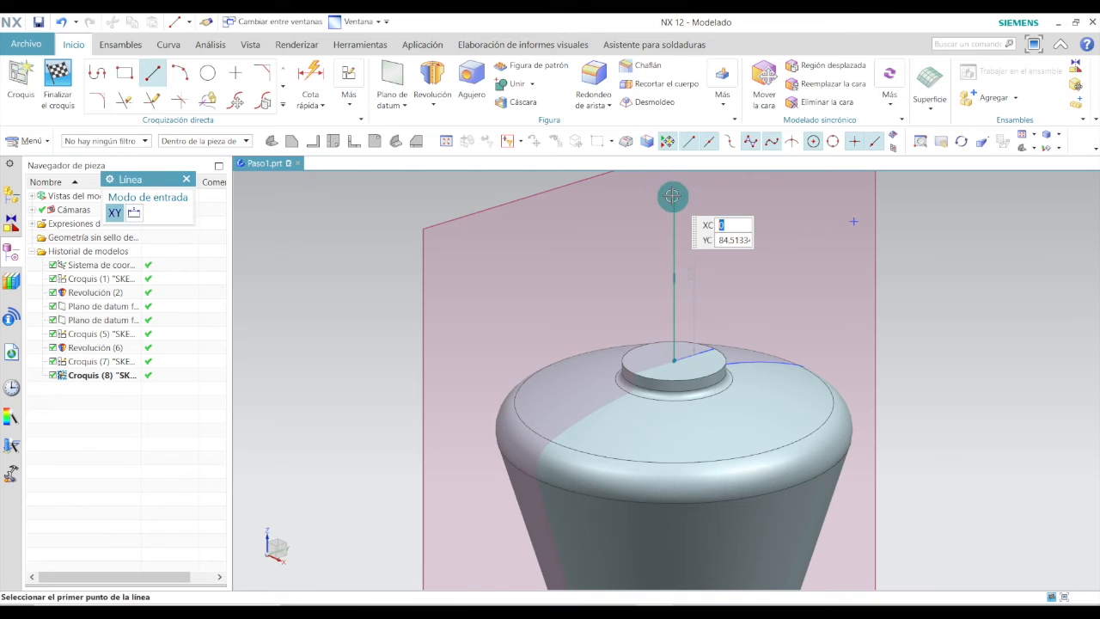
pyautogui.click(413, 144)
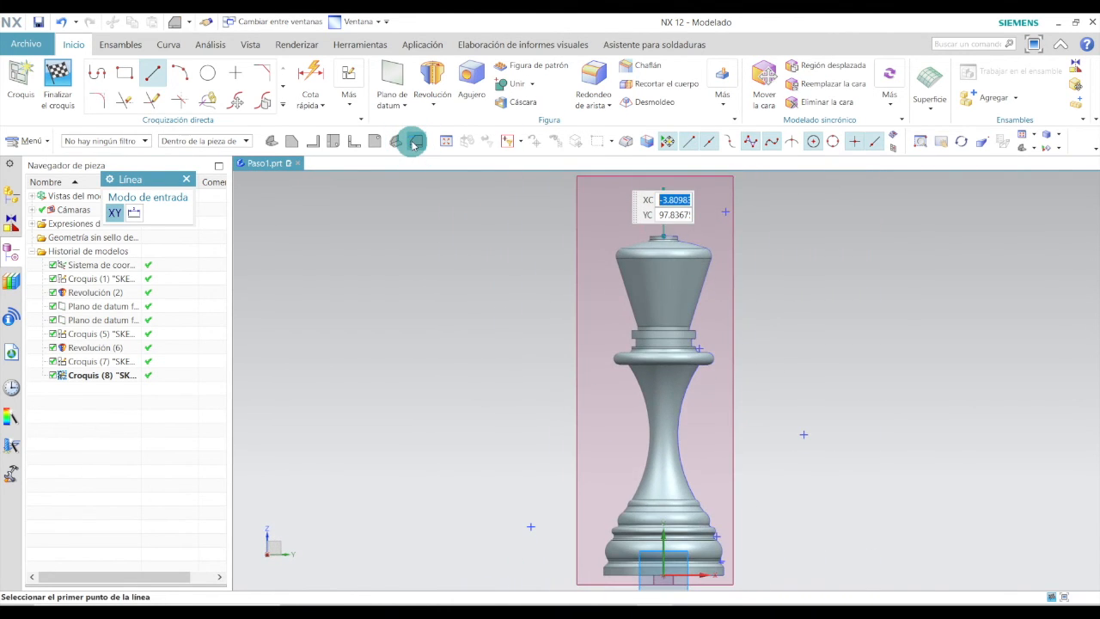
pyautogui.scroll(3, 662, 199)
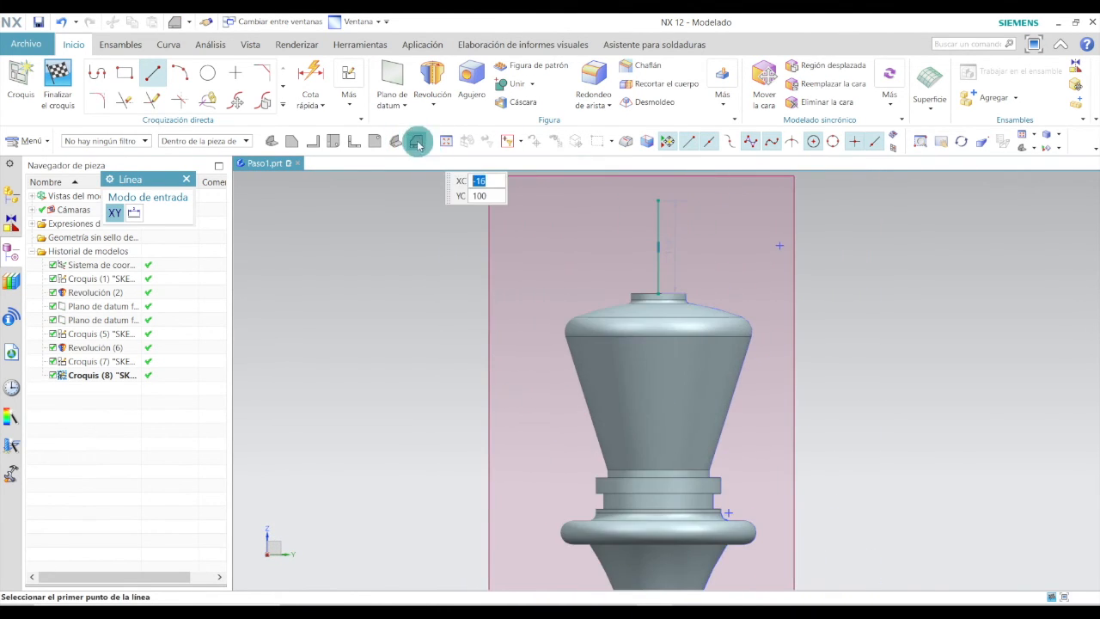
pyautogui.scroll(4, 667, 226)
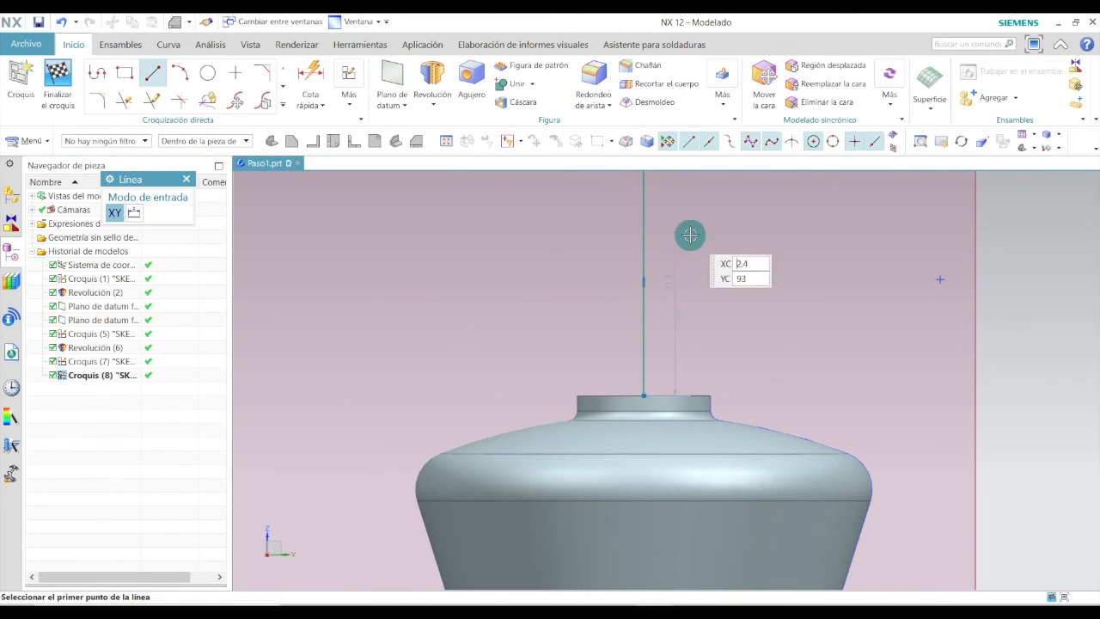
pyautogui.press('Escape')
# Set the vertical line's length to 9 mm.
pyautogui.scroll(2, 679, 272)
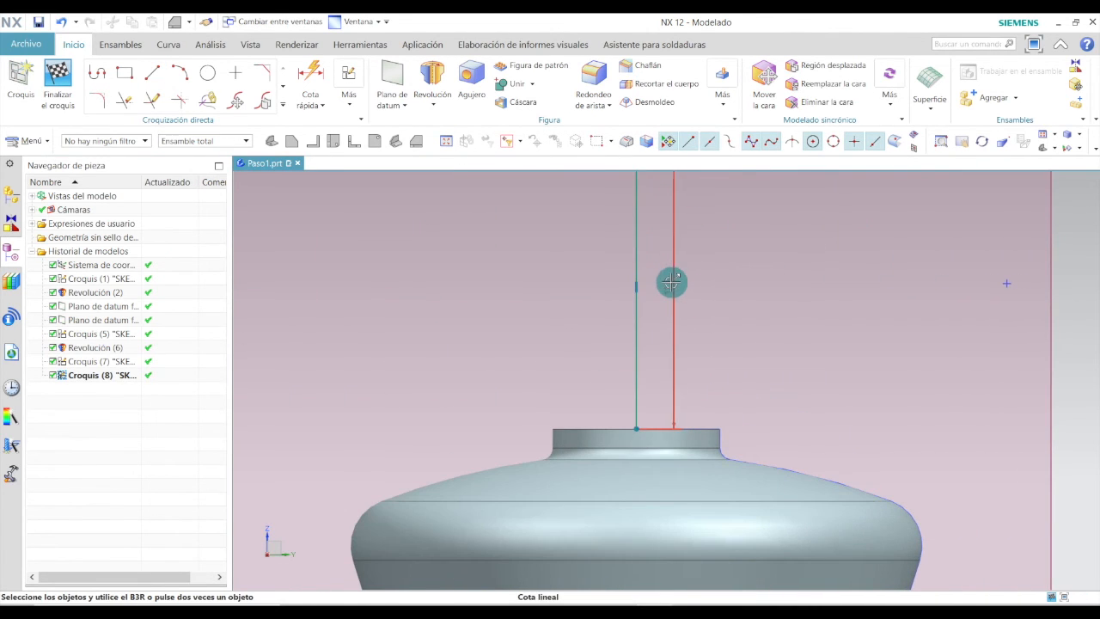
pyautogui.doubleClick(678, 284)
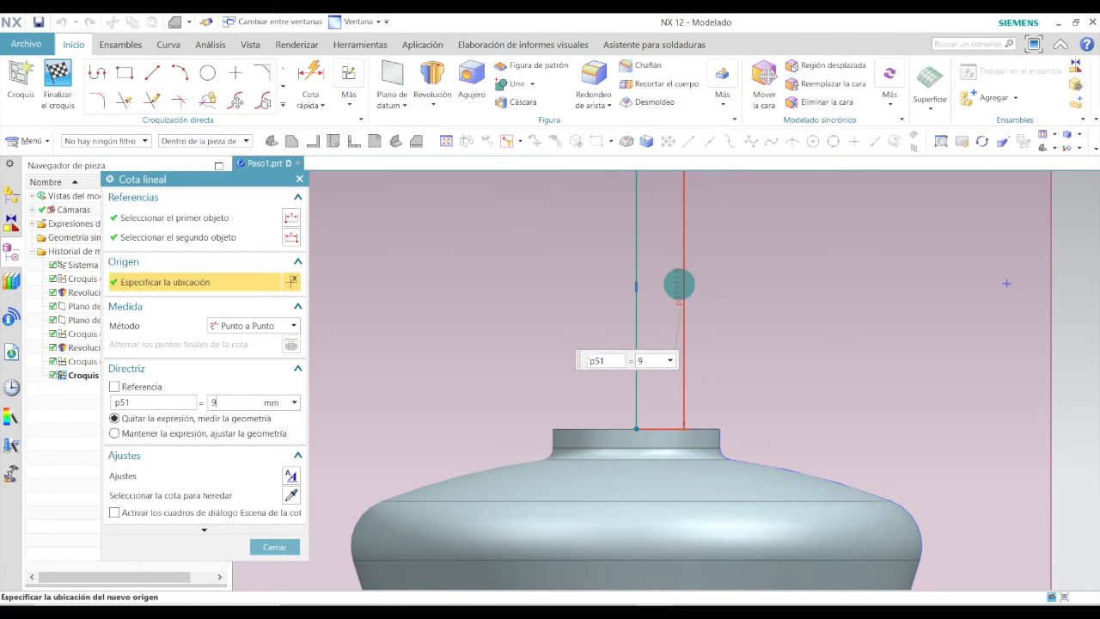
pyautogui.write('9')
pyautogui.press('Return')
pyautogui.click(277, 548)
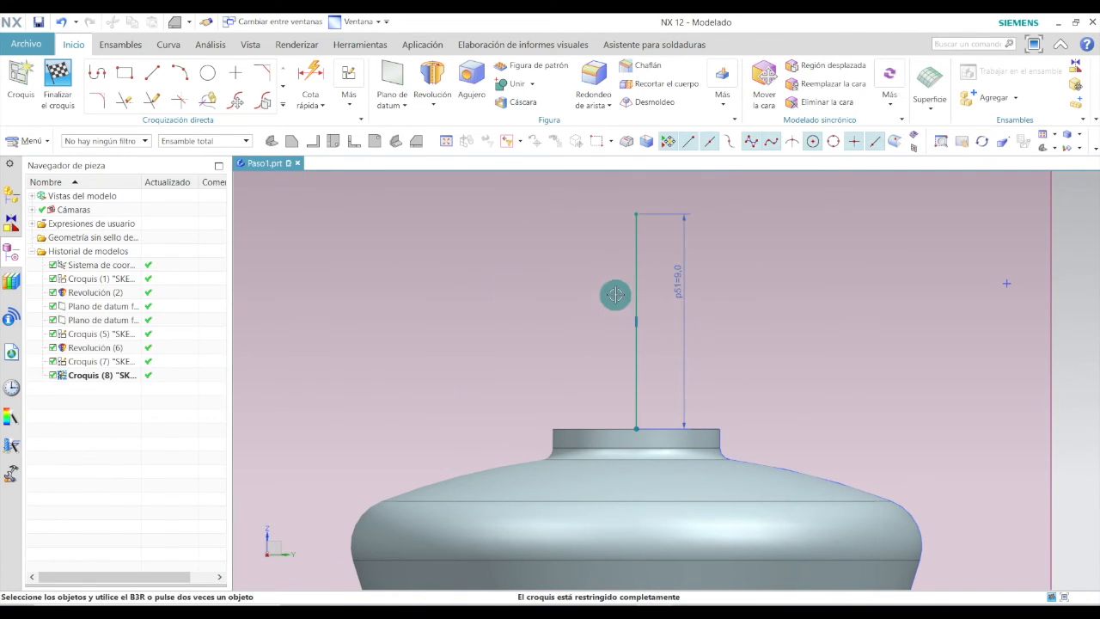
# Draw two short horizontal lines from the vertical line's top end, one to each side, each about 1.8 mm long.
pyautogui.click(151, 74)
pyautogui.click(635, 214)
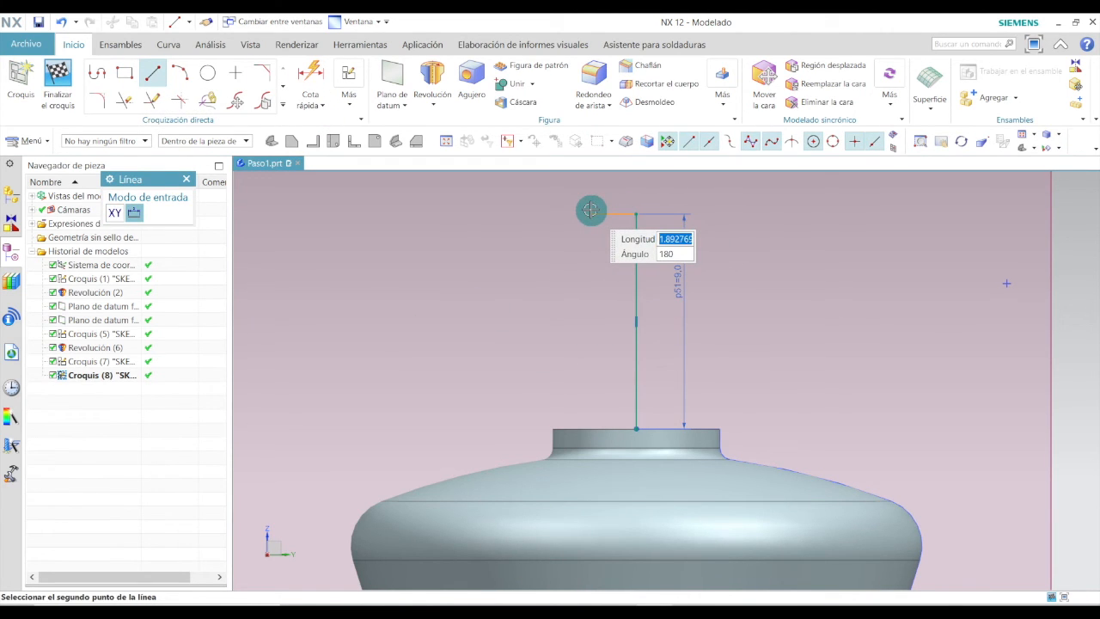
pyautogui.click(590, 214)
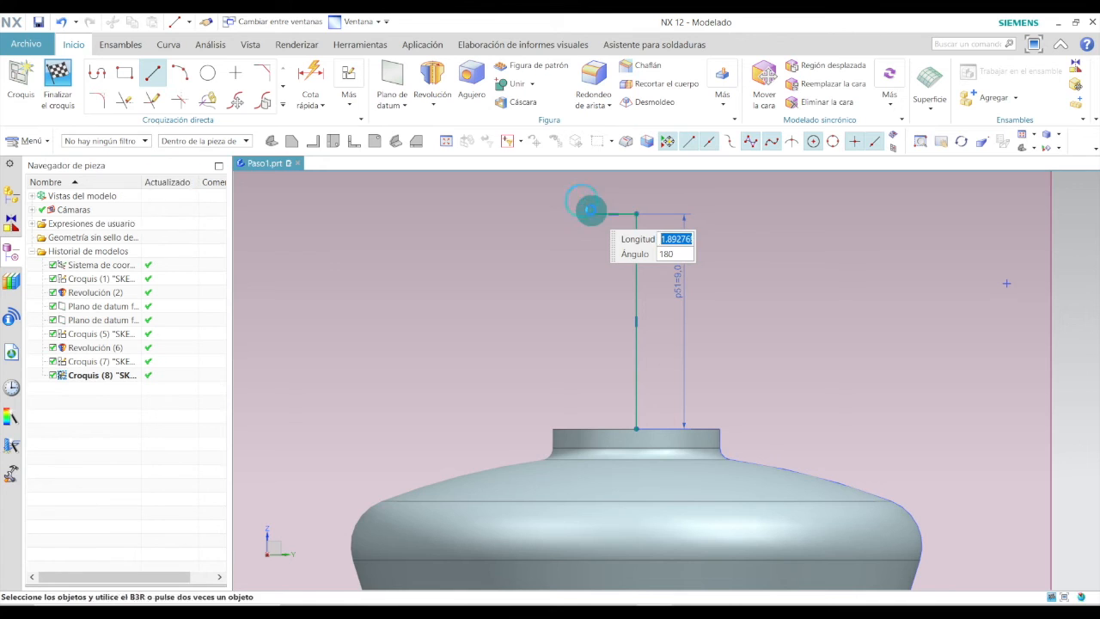
pyautogui.click(153, 74)
pyautogui.click(635, 214)
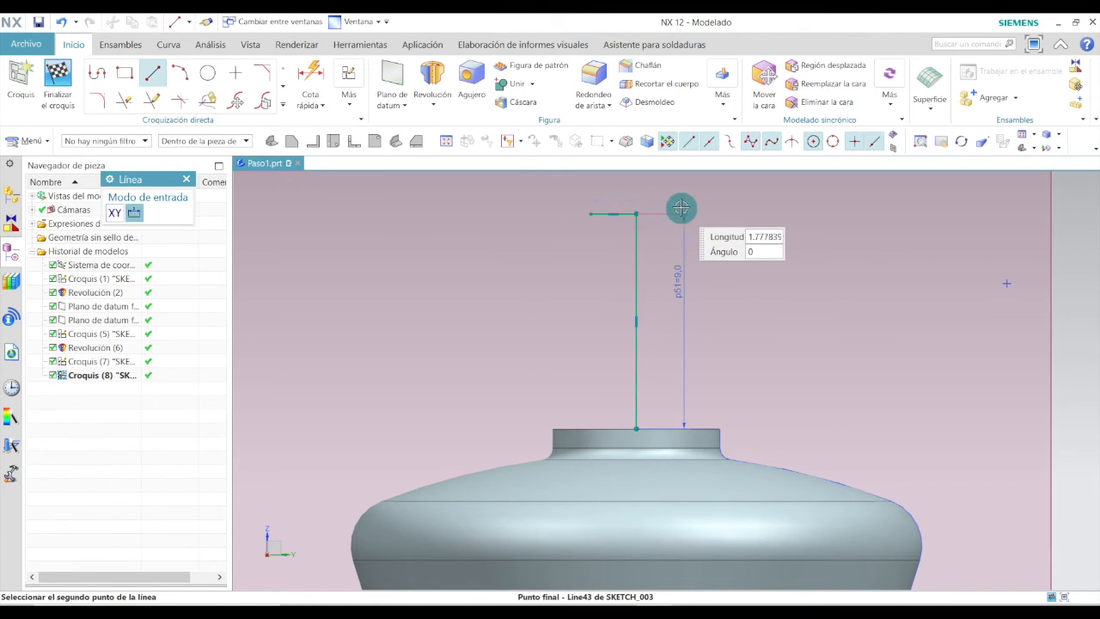
pyautogui.click(692, 211)
# Set the left horizontal line's length to 2 mm.
pyautogui.scroll(2, 670, 201)
pyautogui.scroll(-3, 550, 245)
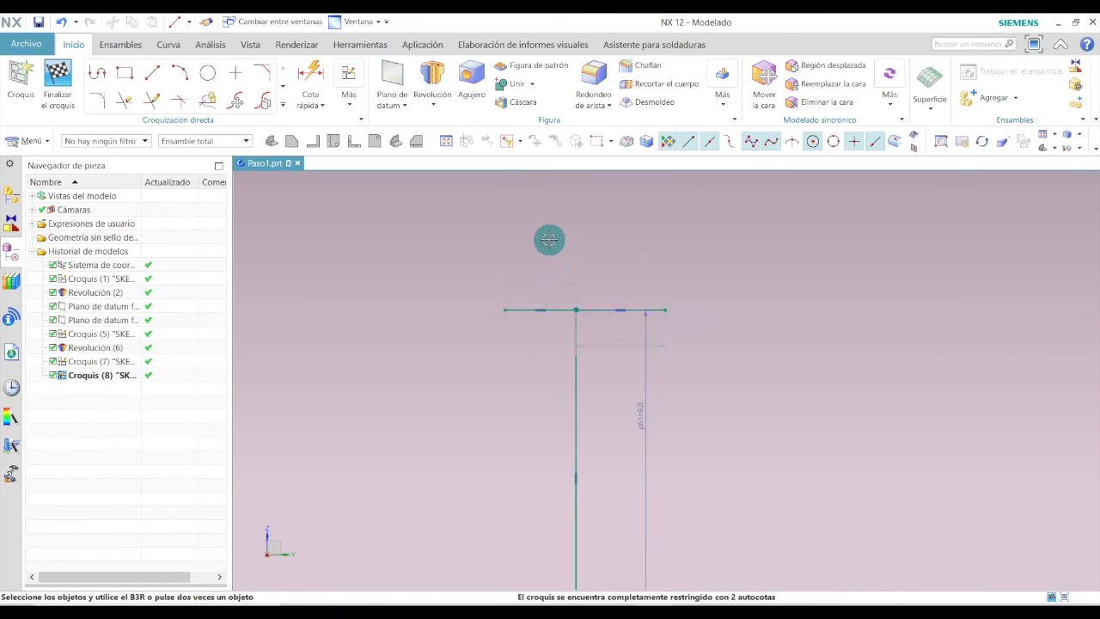
pyautogui.scroll(3, 546, 258)
pyautogui.doubleClick(544, 286)
pyautogui.write('2')
pyautogui.press('Return')
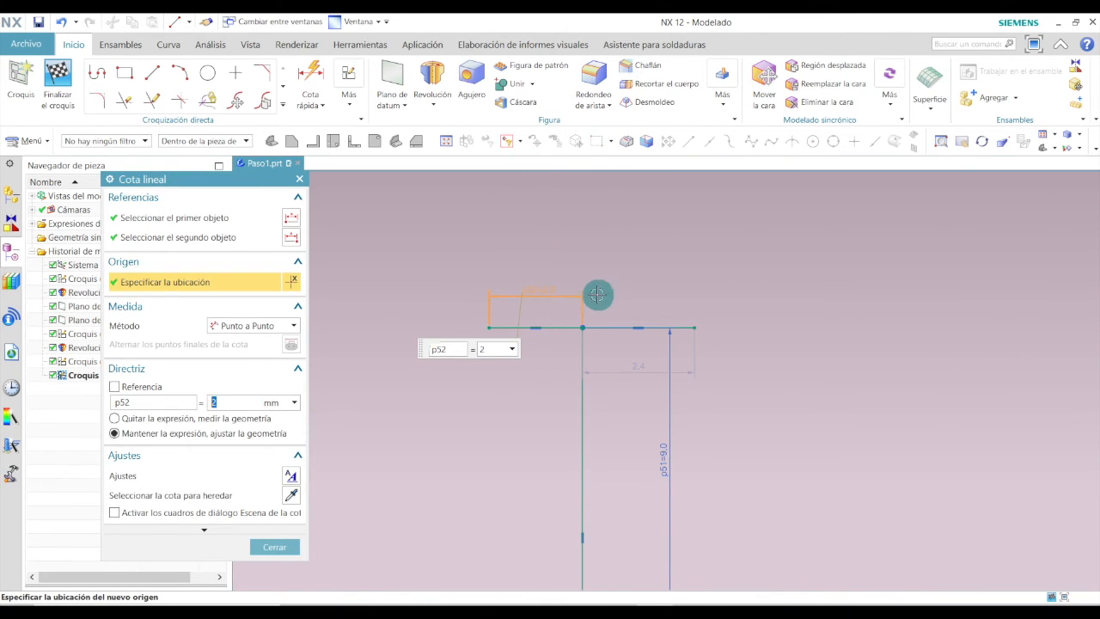
# Dimension the right horizontal line at 2 mm, placing the dimension above the line.
pyautogui.doubleClick(633, 363)
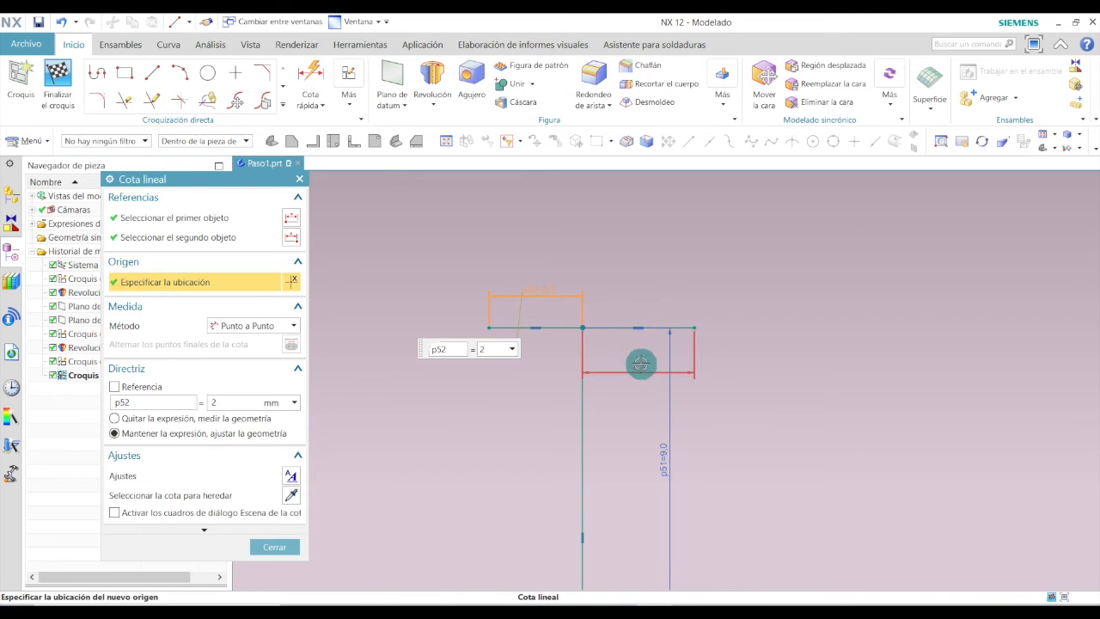
pyautogui.press('Escape')
pyautogui.moveTo(646, 371); pyautogui.dragTo(631, 299)
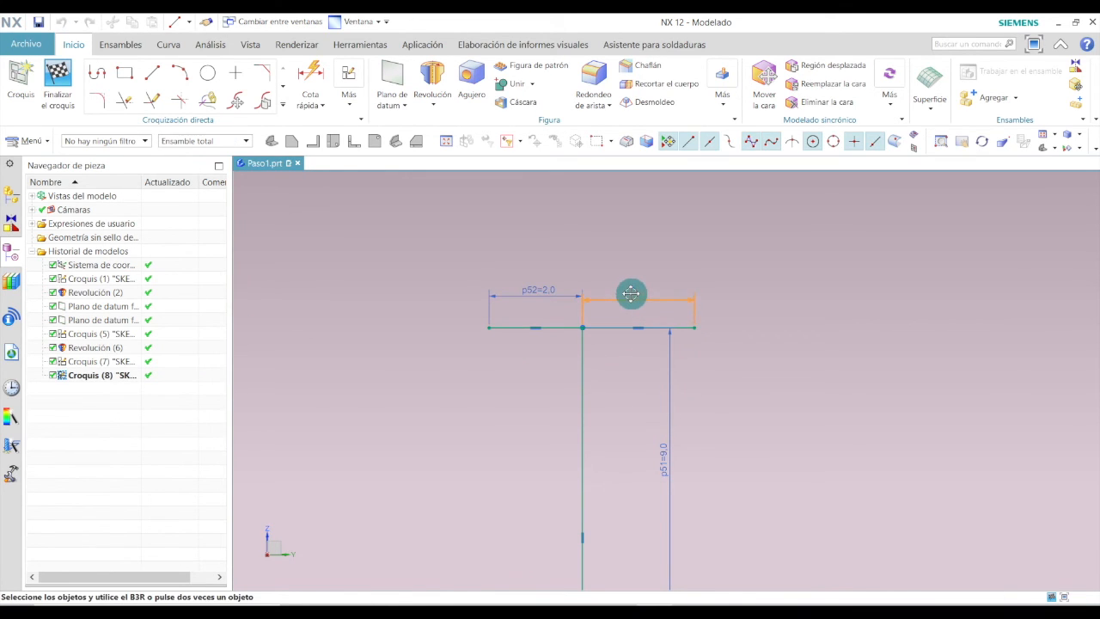
pyautogui.doubleClick(651, 290)
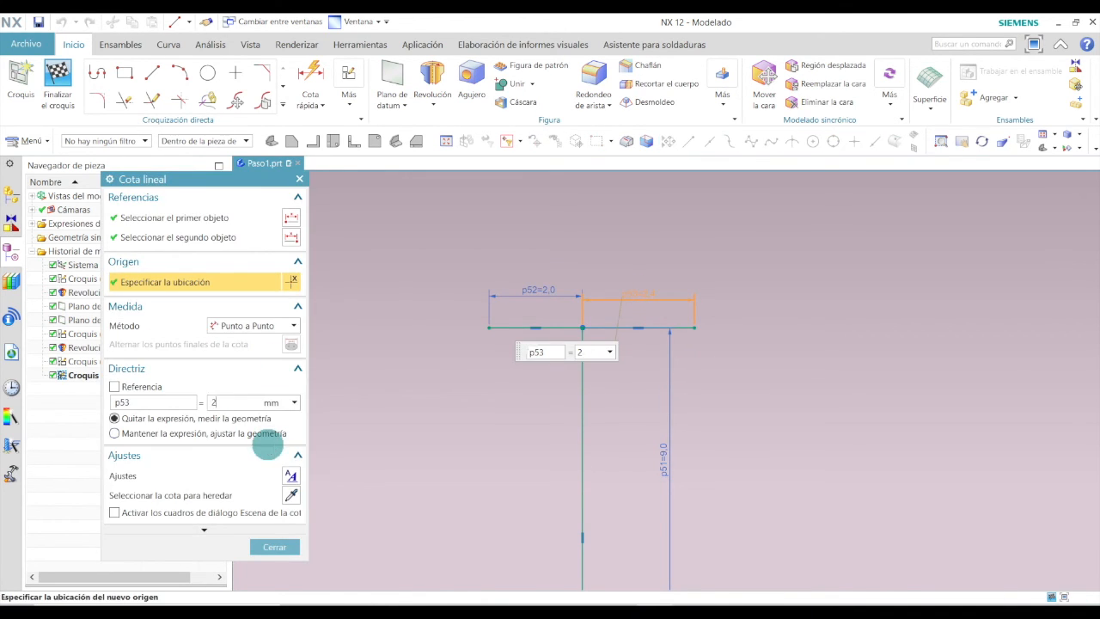
pyautogui.click(274, 546)
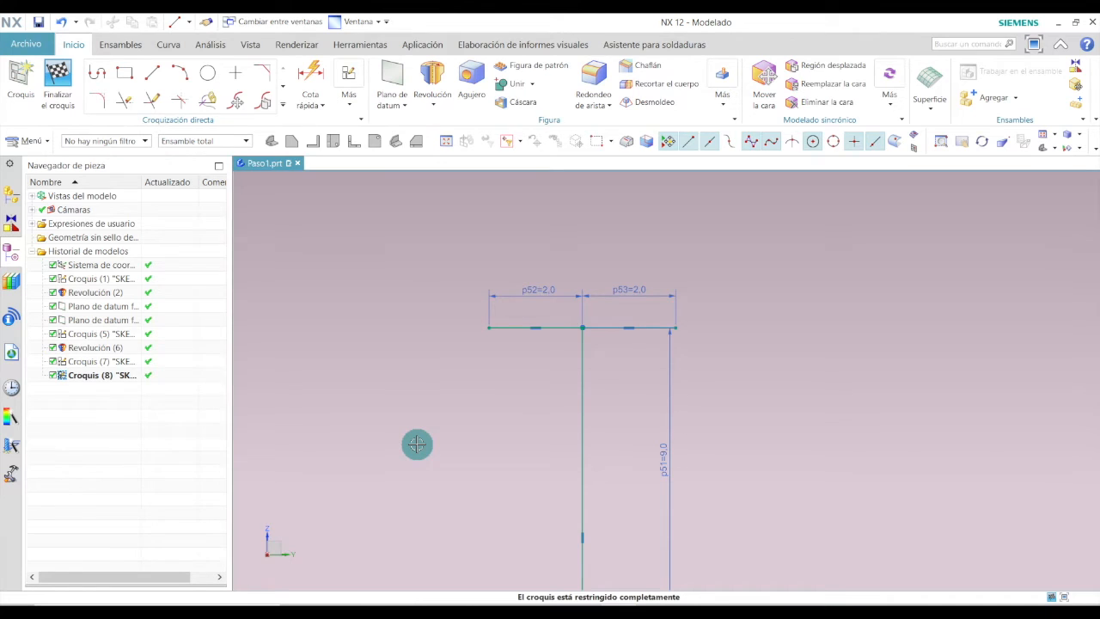
# Switch to the PDF drawing to examine the dimensions of the cross on top of the piece.
pyautogui.hotkey('alt', 'Tab')
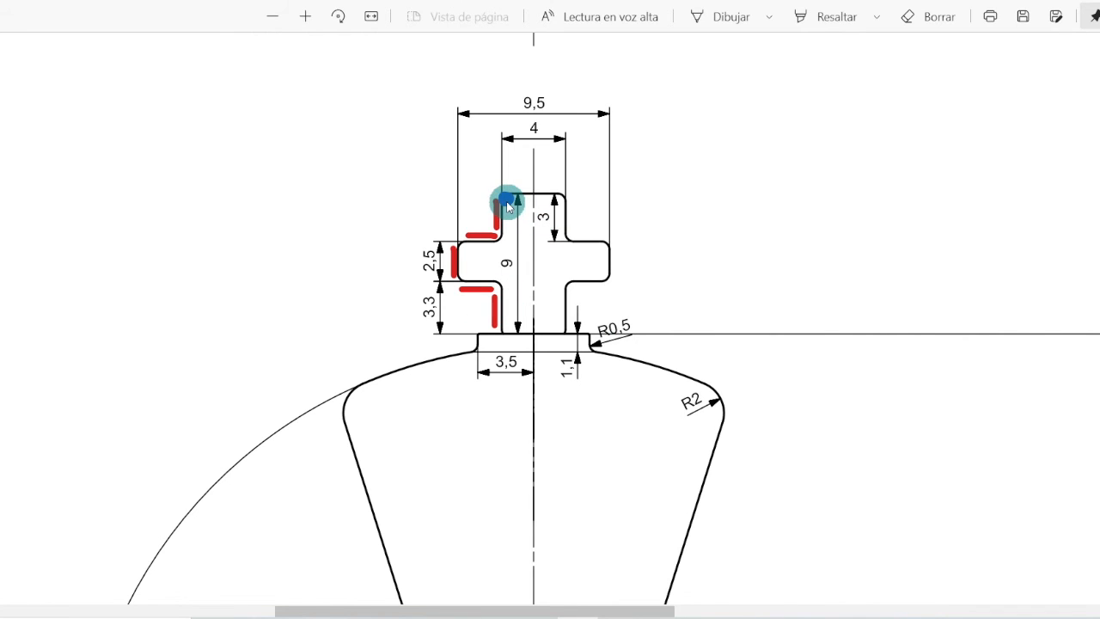
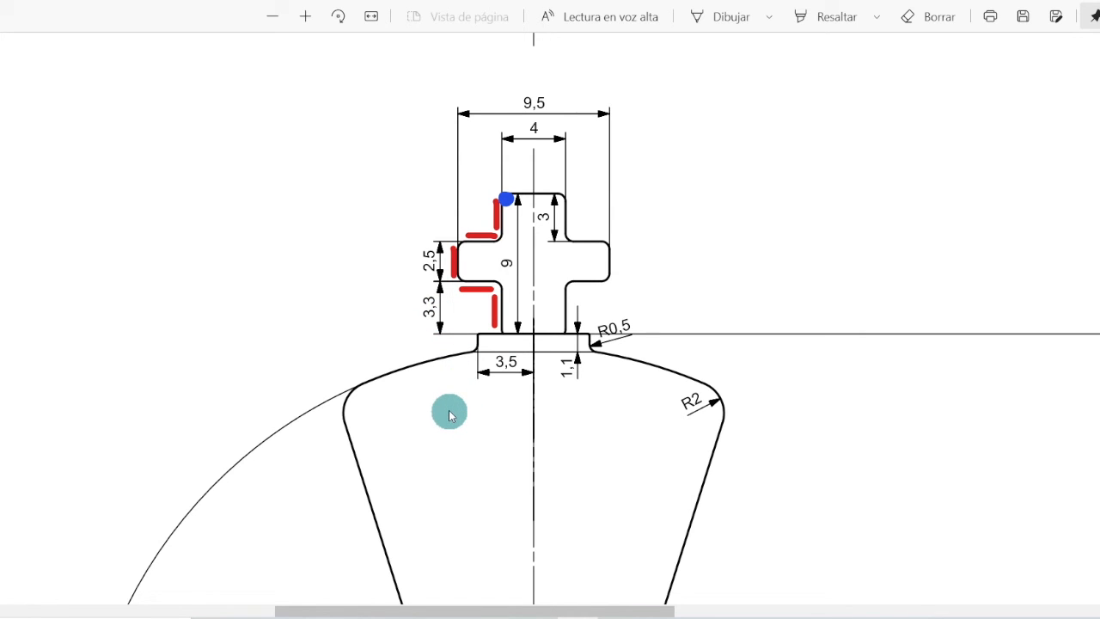
# Return to the sketch and draw a vertical line down from the left horizontal line's outer end, setting its length to 3 mm.
pyautogui.hotkey('alt', 'Tab')
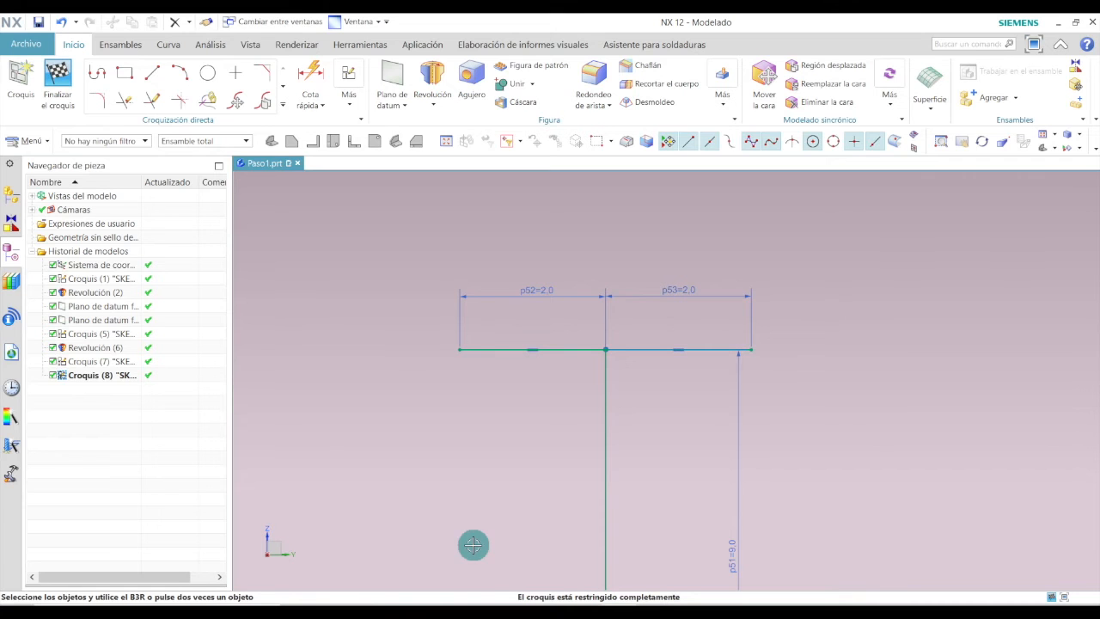
pyautogui.click(155, 73)
pyautogui.click(459, 349)
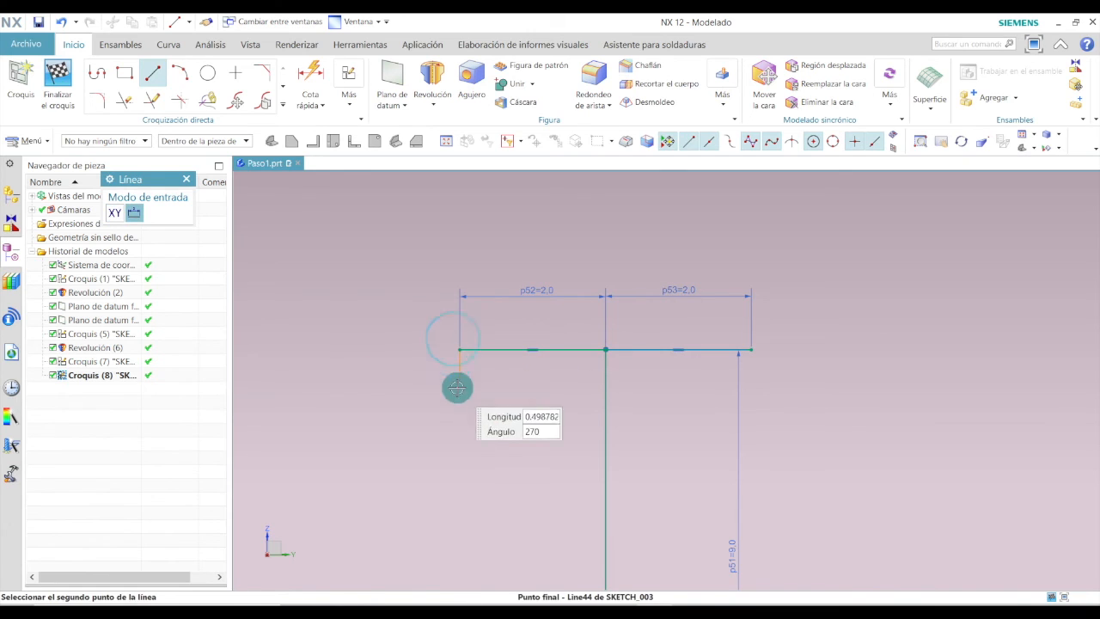
pyautogui.click(452, 468)
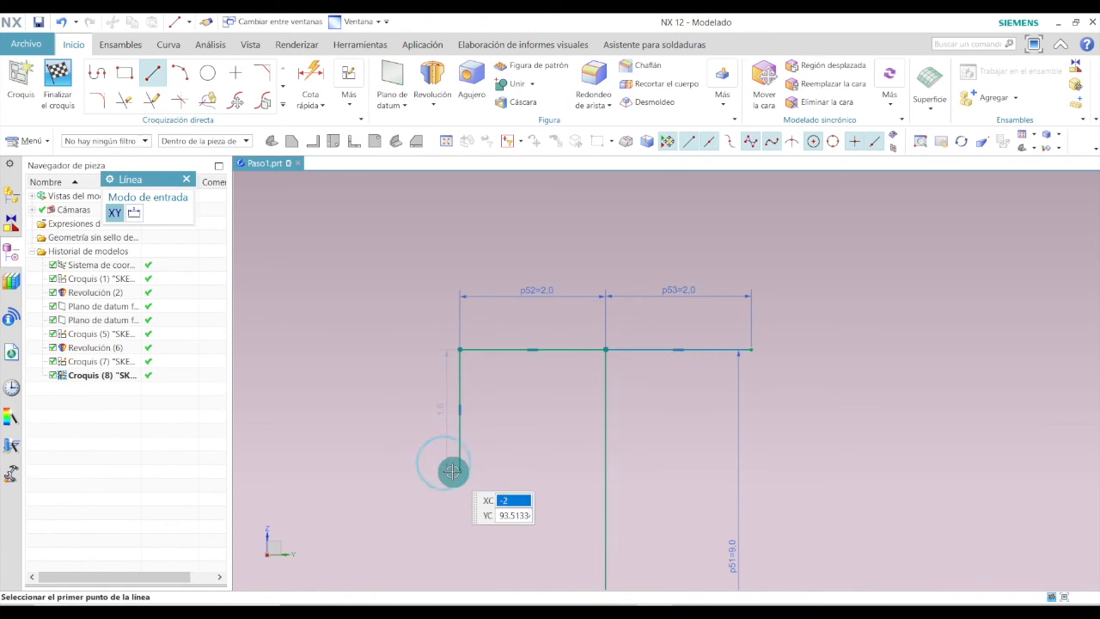
pyautogui.press('Escape')
pyautogui.moveTo(441, 405); pyautogui.dragTo(431, 417)
pyautogui.click(432, 407)
pyautogui.write('3')
pyautogui.press('Return')
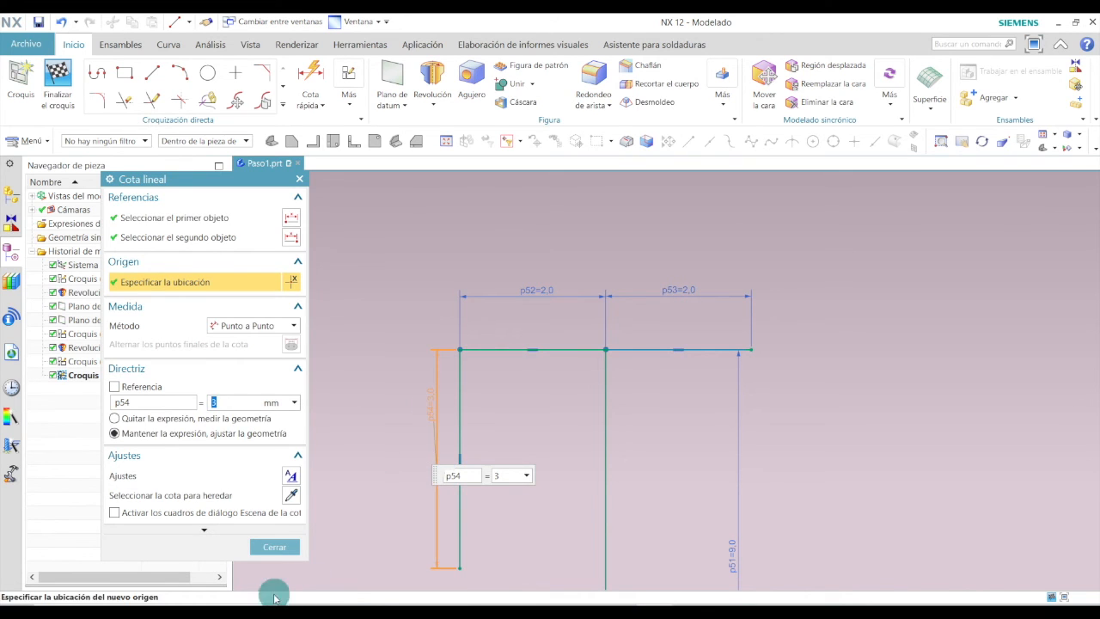
pyautogui.click(275, 546)
# Draw a vertical line down from the right horizontal line's outer end and dimension its length at 3 mm.
pyautogui.scroll(-2, 572, 333)
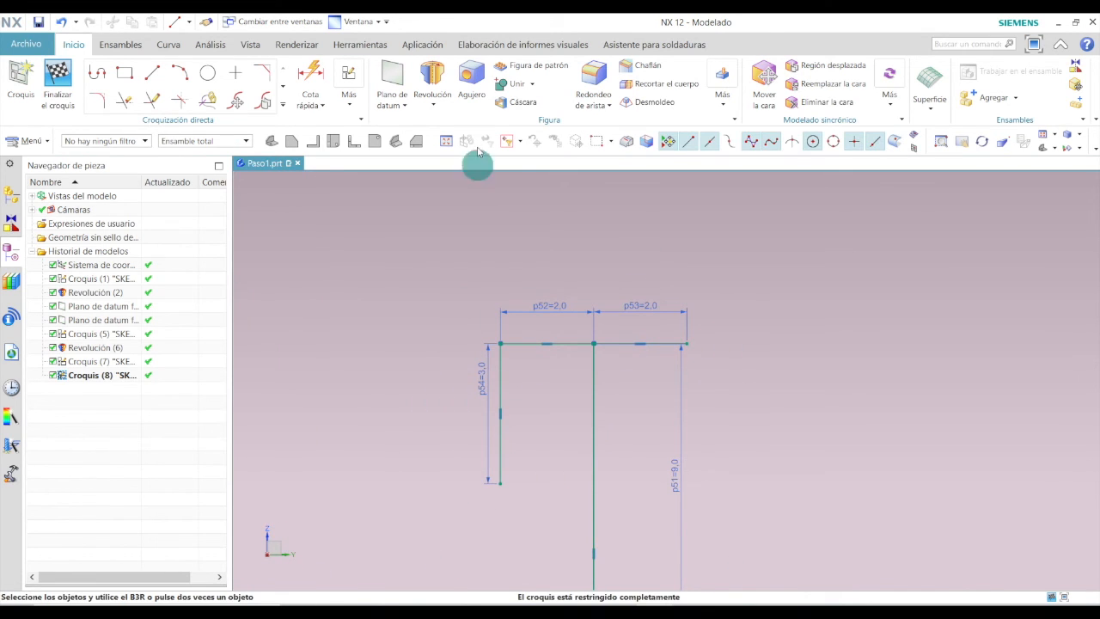
pyautogui.click(152, 73)
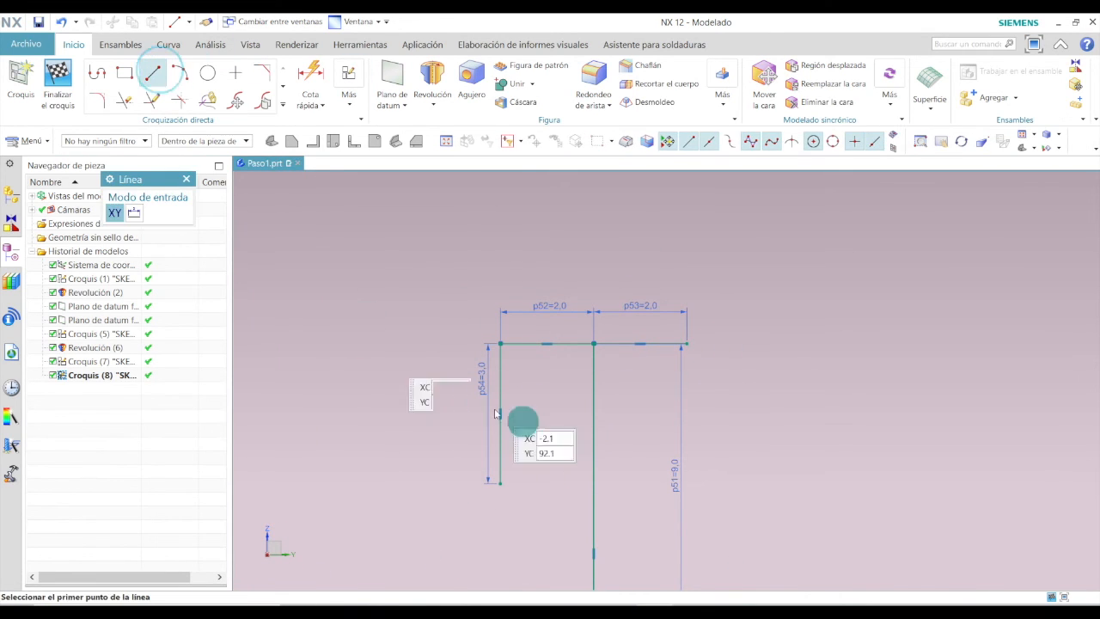
pyautogui.click(683, 345)
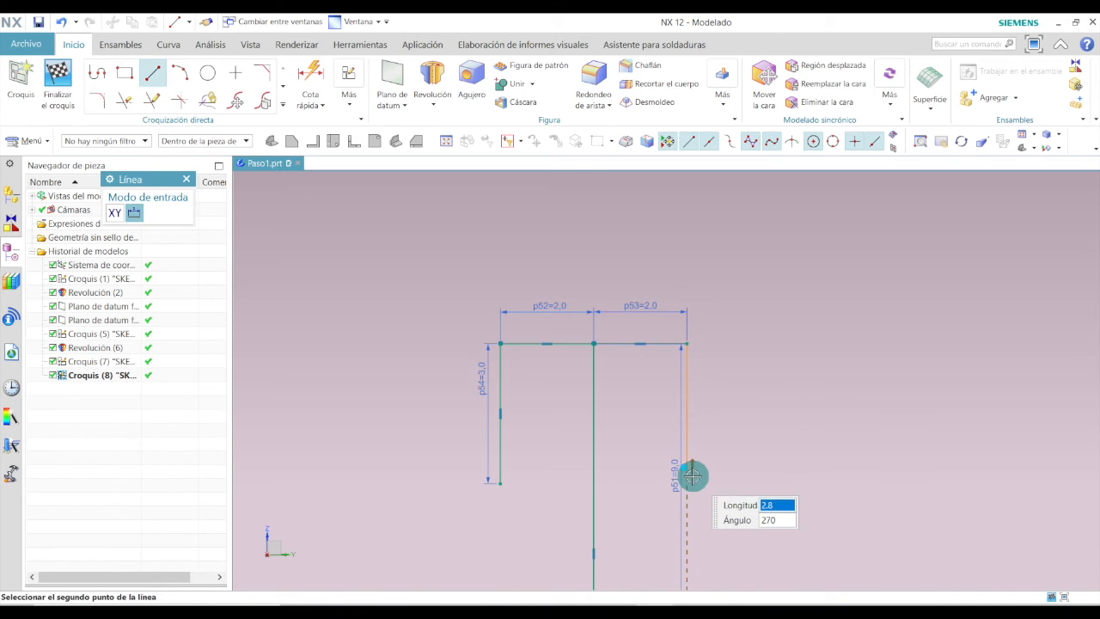
pyautogui.click(692, 475)
pyautogui.press('Escape')
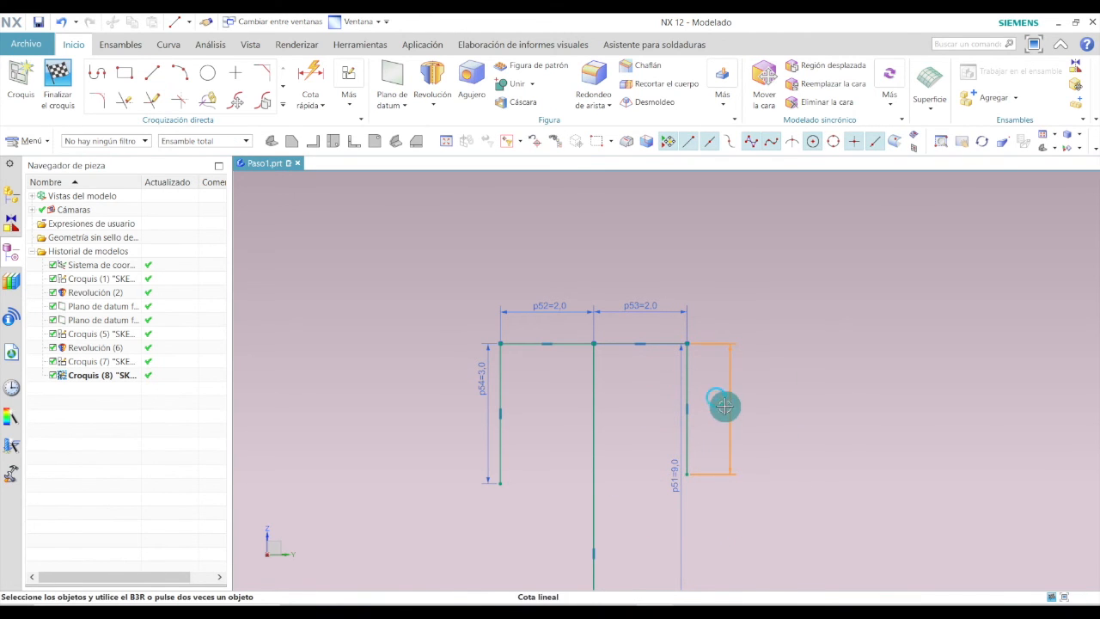
pyautogui.doubleClick(725, 406)
pyautogui.press('Return')
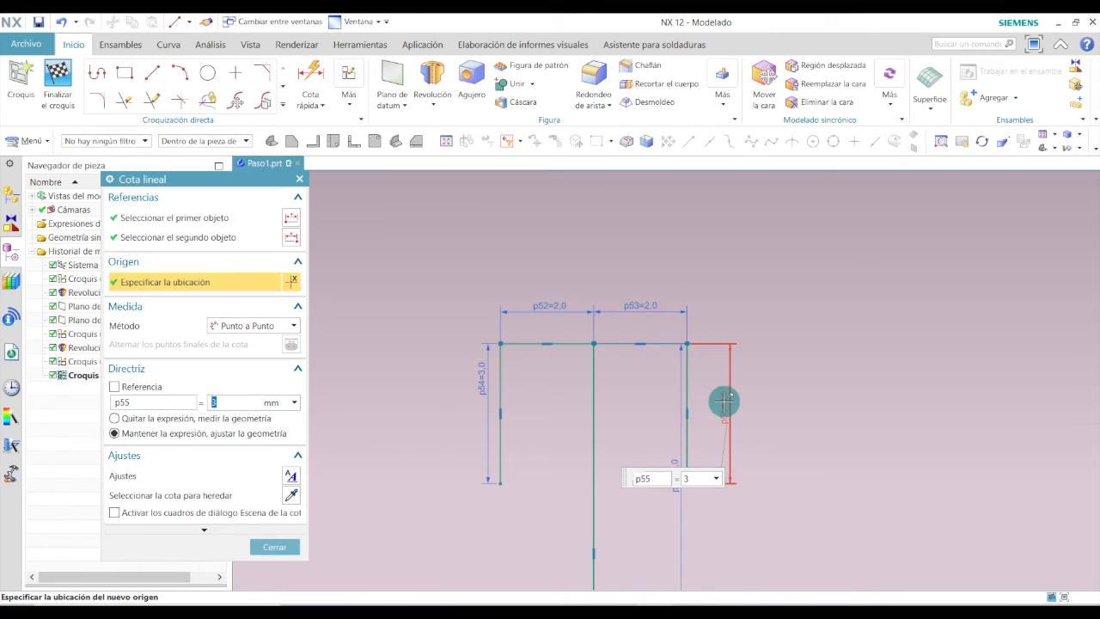
pyautogui.click(275, 547)
# Draw a horizontal line leftward from the left vertical line's bottom end and set its length to 2.25 mm.
pyautogui.click(154, 72)
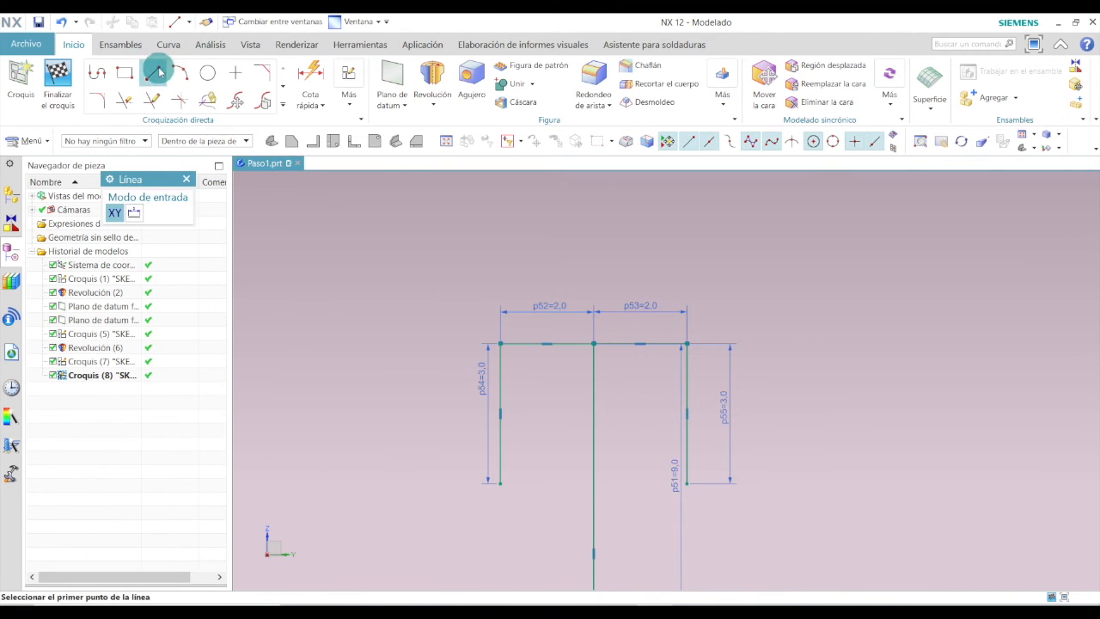
pyautogui.click(501, 484)
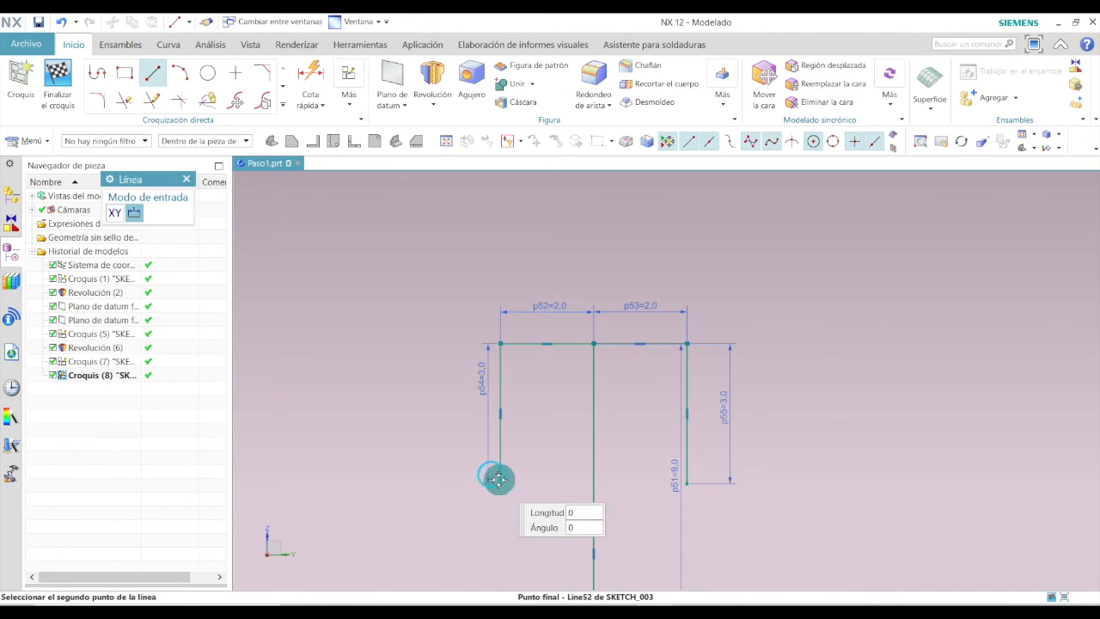
pyautogui.click(387, 483)
pyautogui.press('Escape')
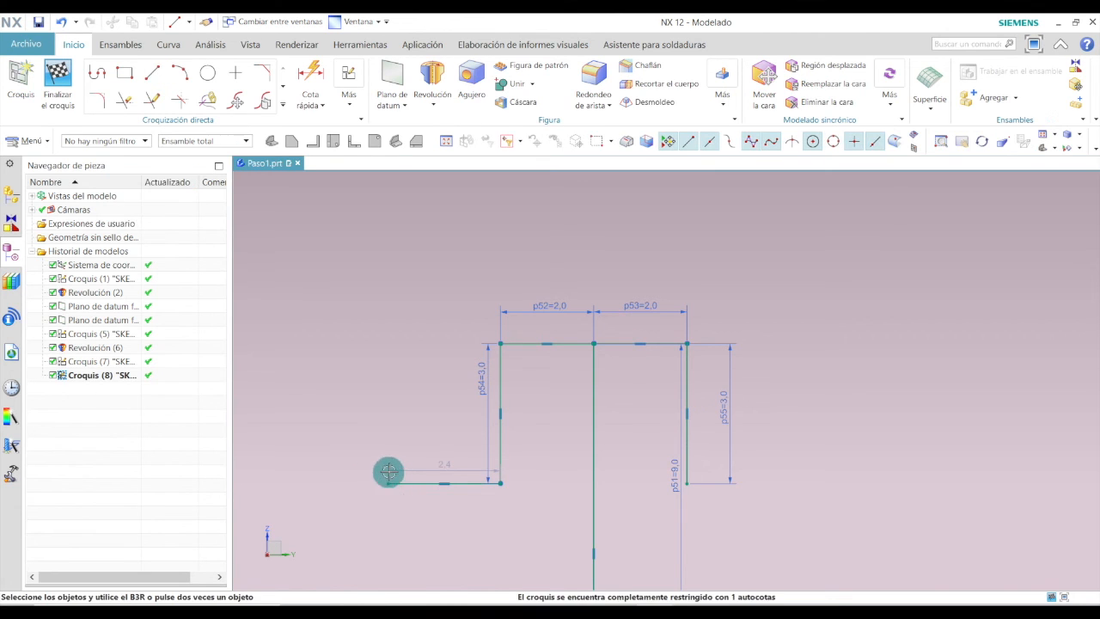
pyautogui.doubleClick(439, 464)
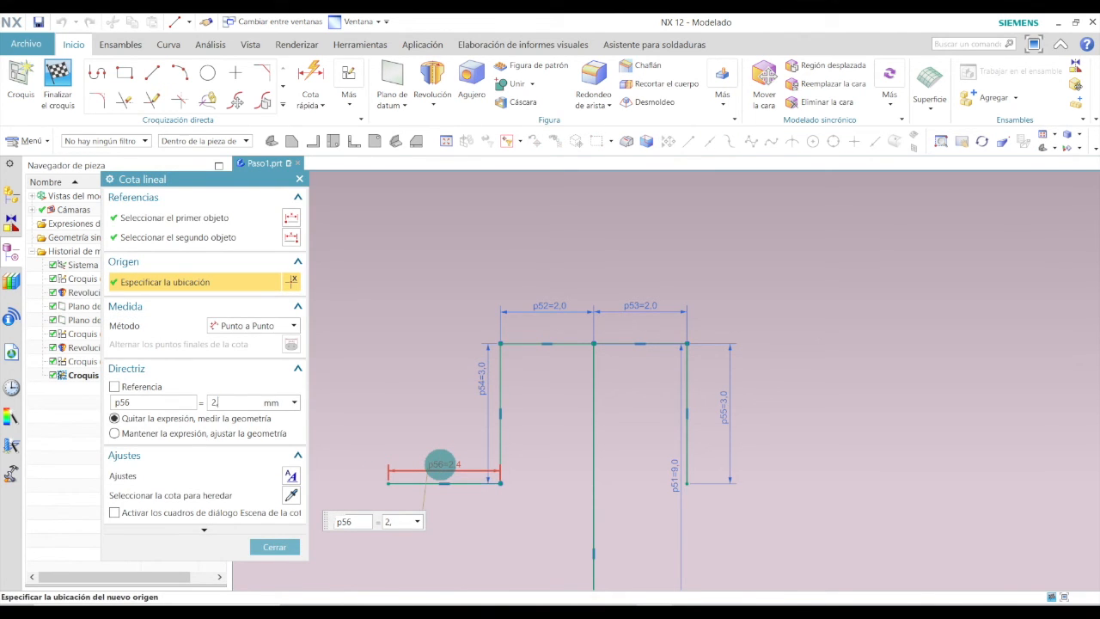
pyautogui.press('Return')
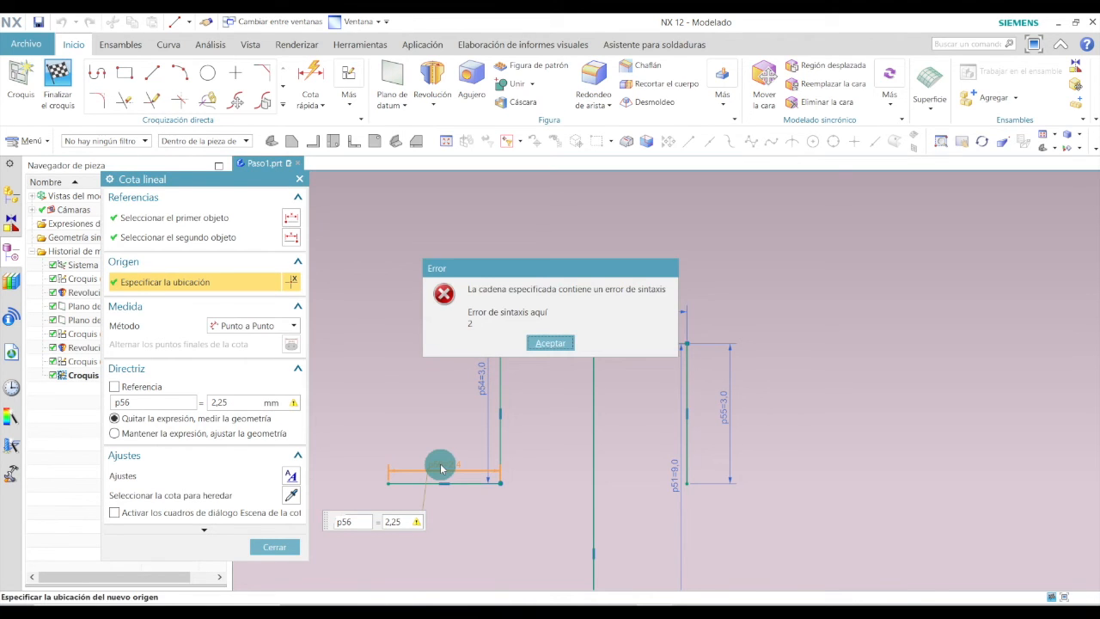
pyautogui.click(550, 343)
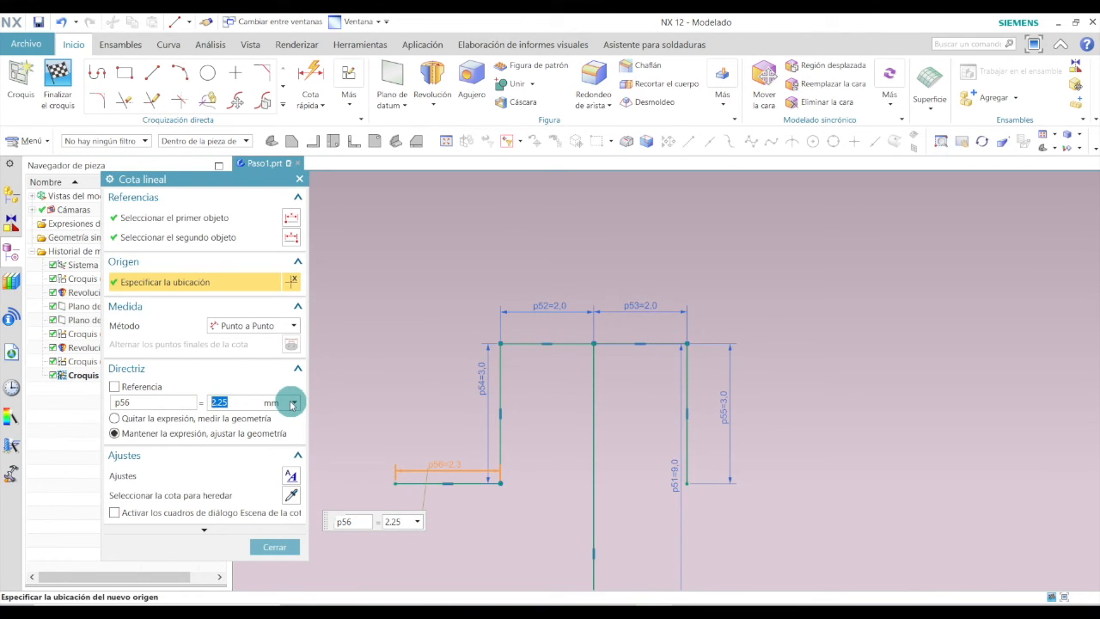
pyautogui.click(281, 553)
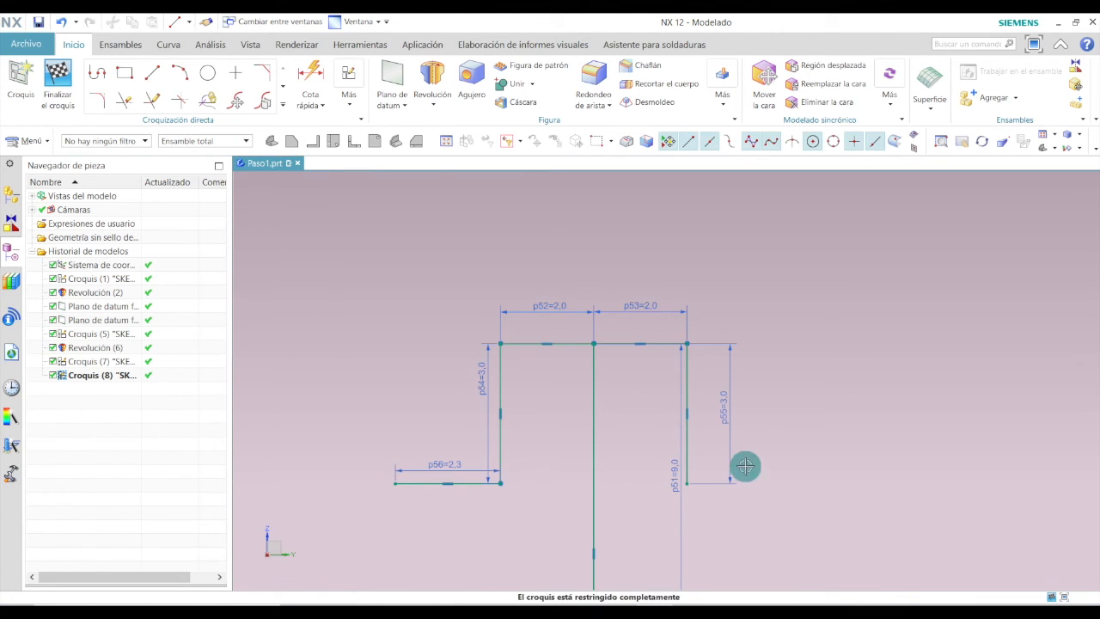
# Draw a horizontal line rightward from the right vertical line's bottom end and set its length to 2.25 mm.
pyautogui.click(160, 70)
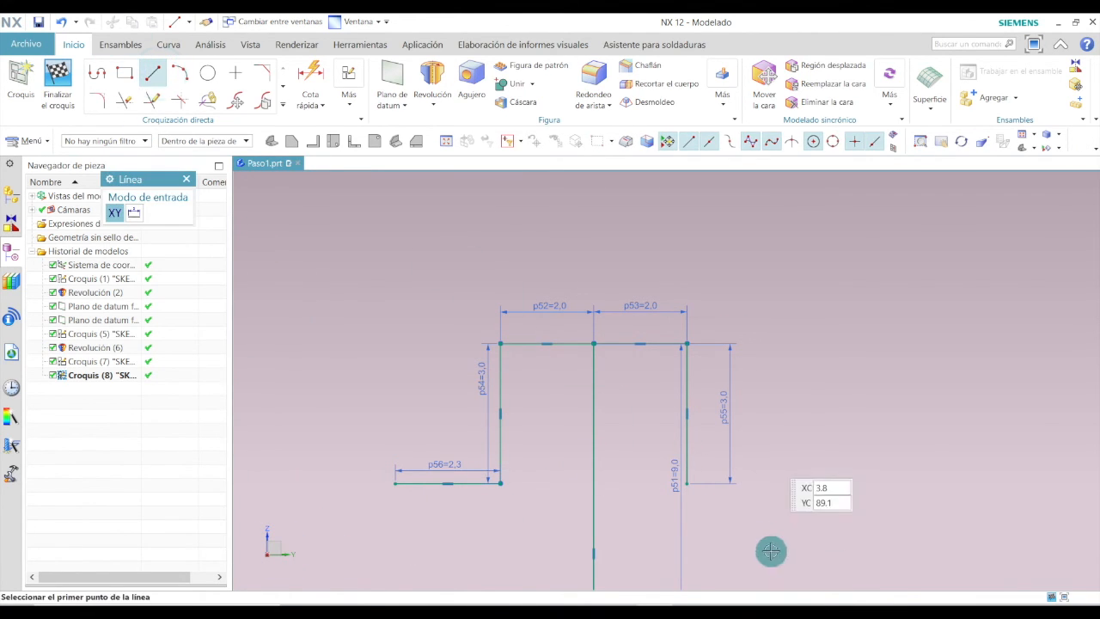
pyautogui.click(687, 483)
pyautogui.click(808, 483)
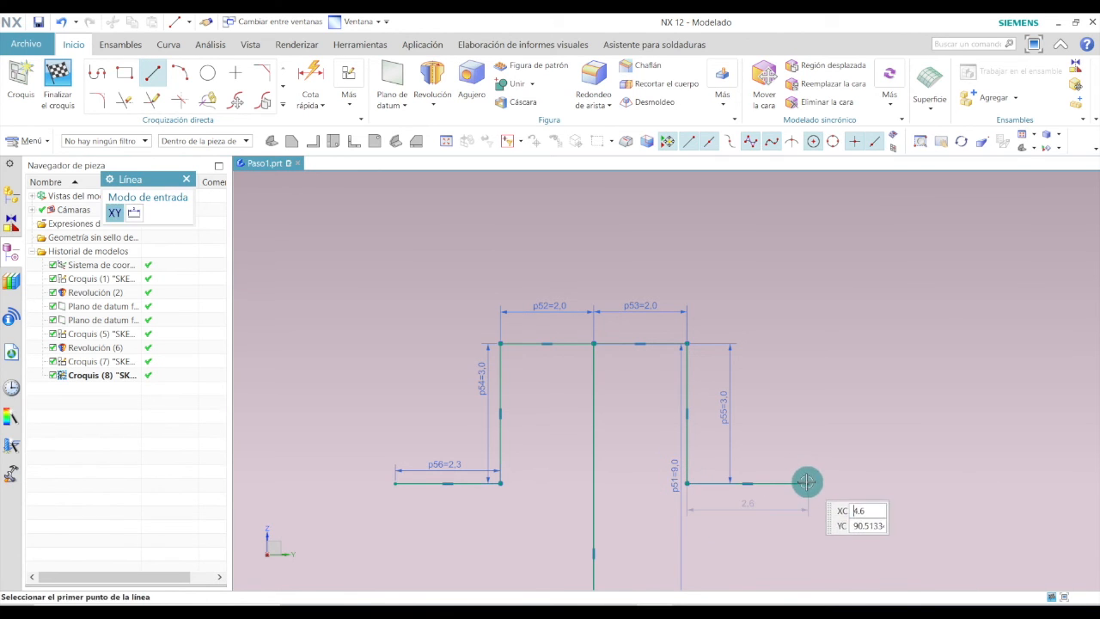
pyautogui.press('Escape')
pyautogui.doubleClick(753, 500)
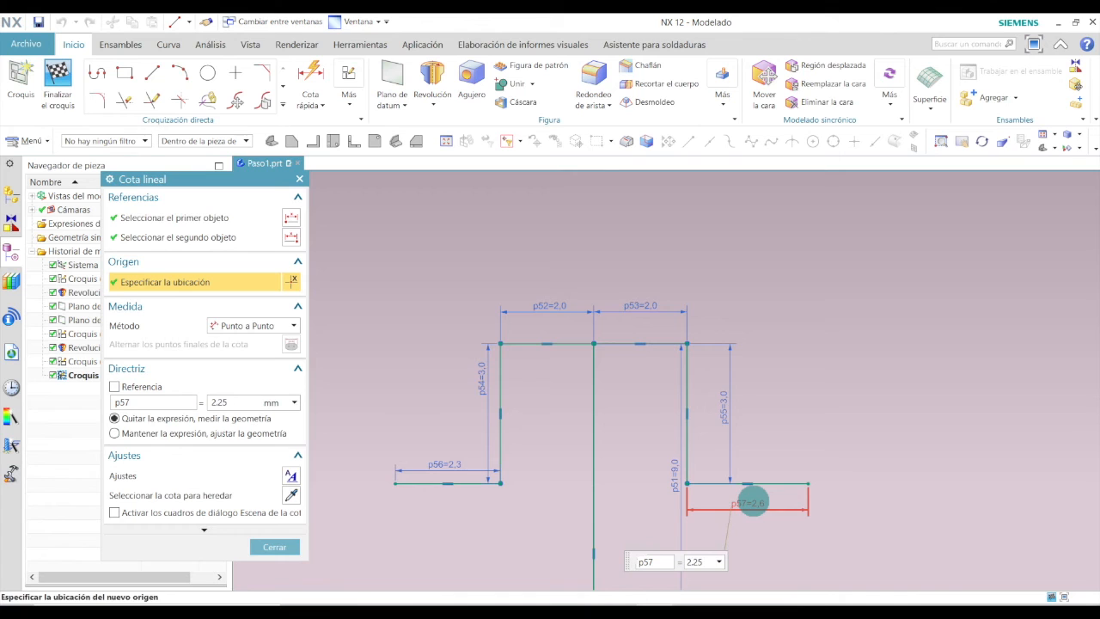
pyautogui.write('2,25')
pyautogui.press('Return')
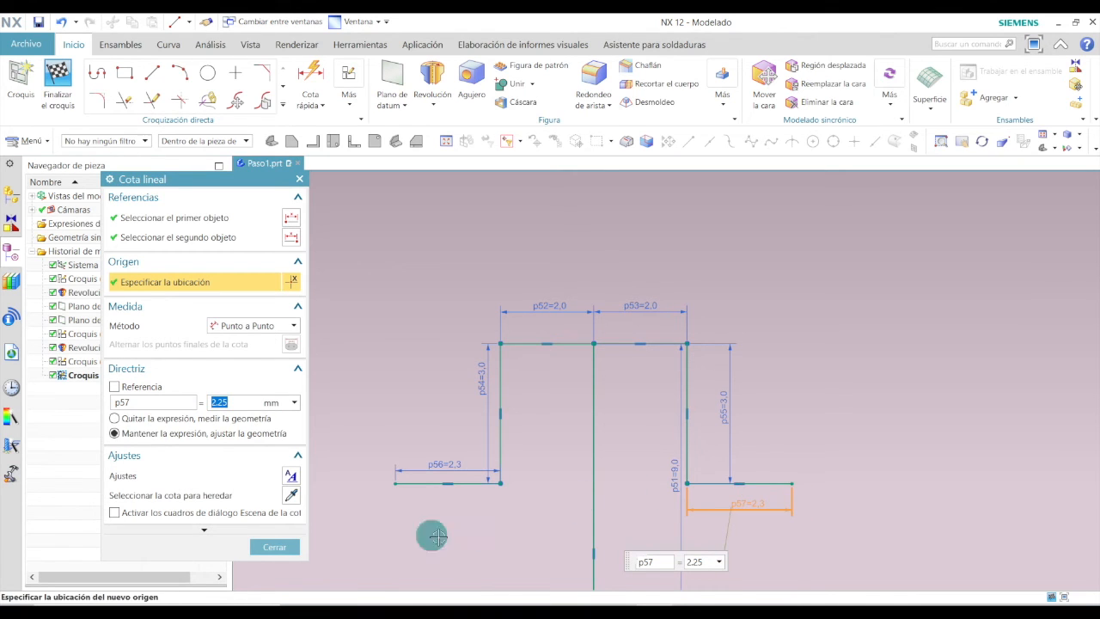
pyautogui.click(274, 546)
# Draw a vertical line down from the left arm's outer end and dimension its length at 2.5 mm.
pyautogui.scroll(-2, 552, 378)
pyautogui.scroll(1, 584, 422)
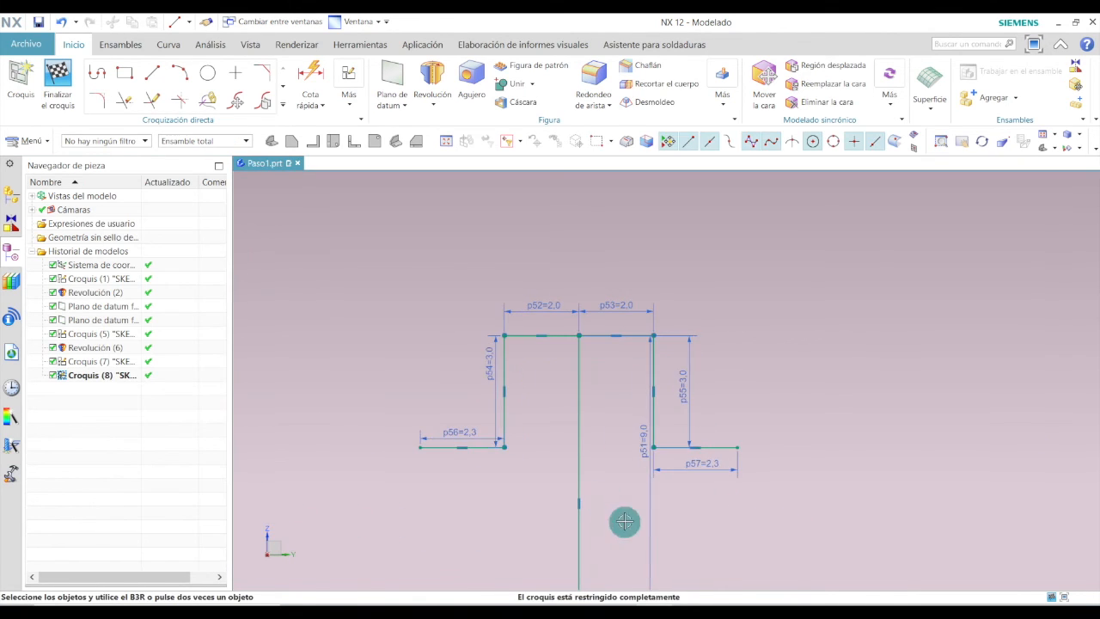
pyautogui.click(155, 74)
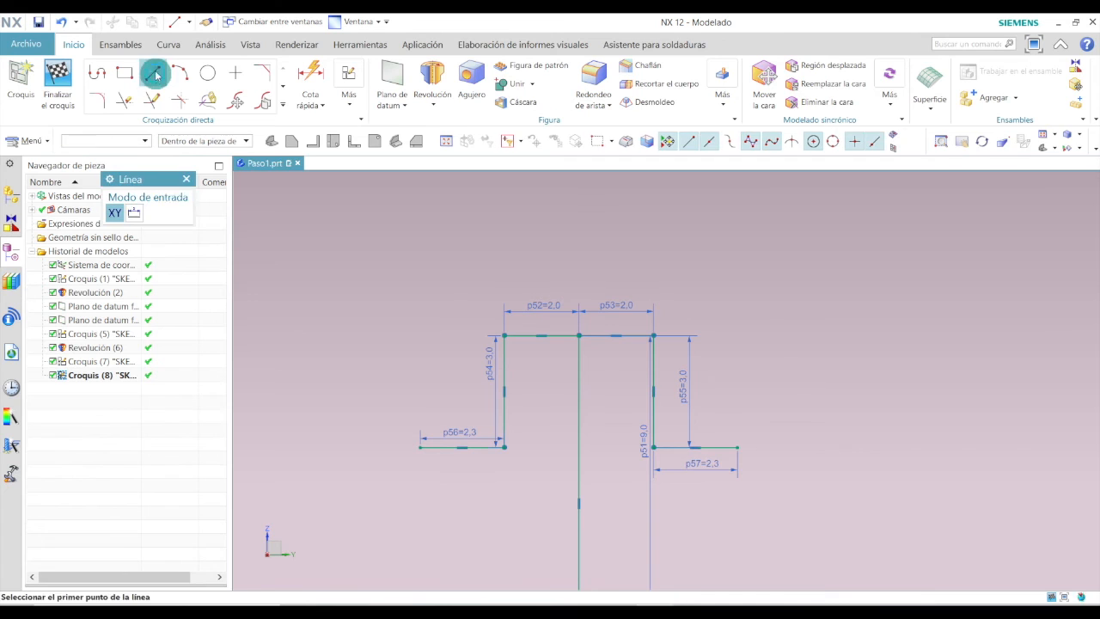
pyautogui.click(420, 447)
pyautogui.click(420, 528)
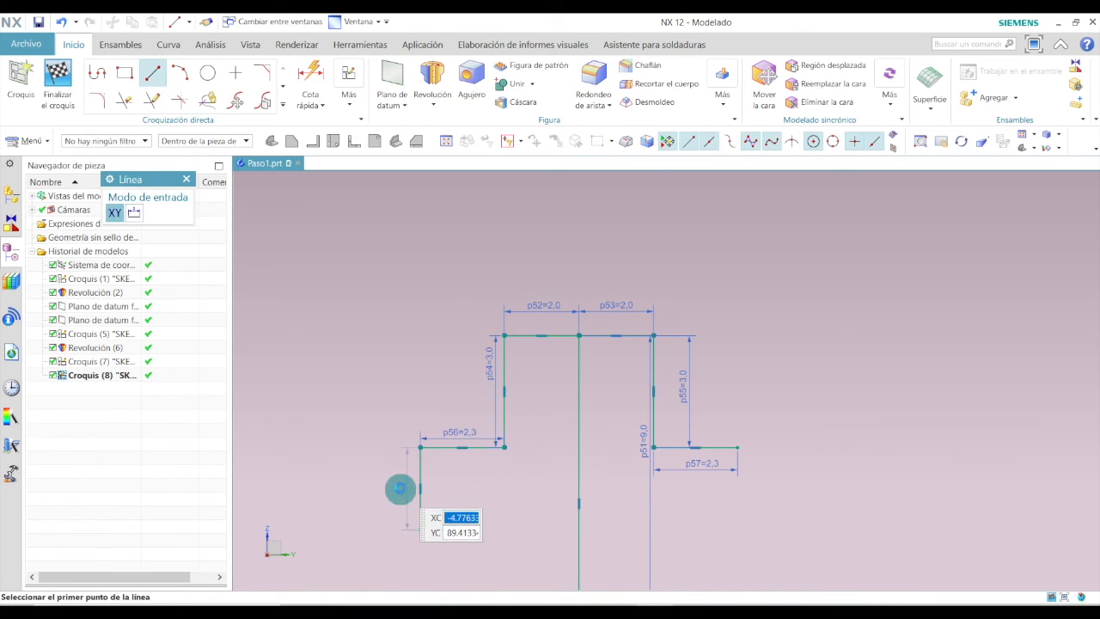
pyautogui.press('Escape')
pyautogui.moveTo(407, 481); pyautogui.dragTo(376, 479)
pyautogui.doubleClick(378, 477)
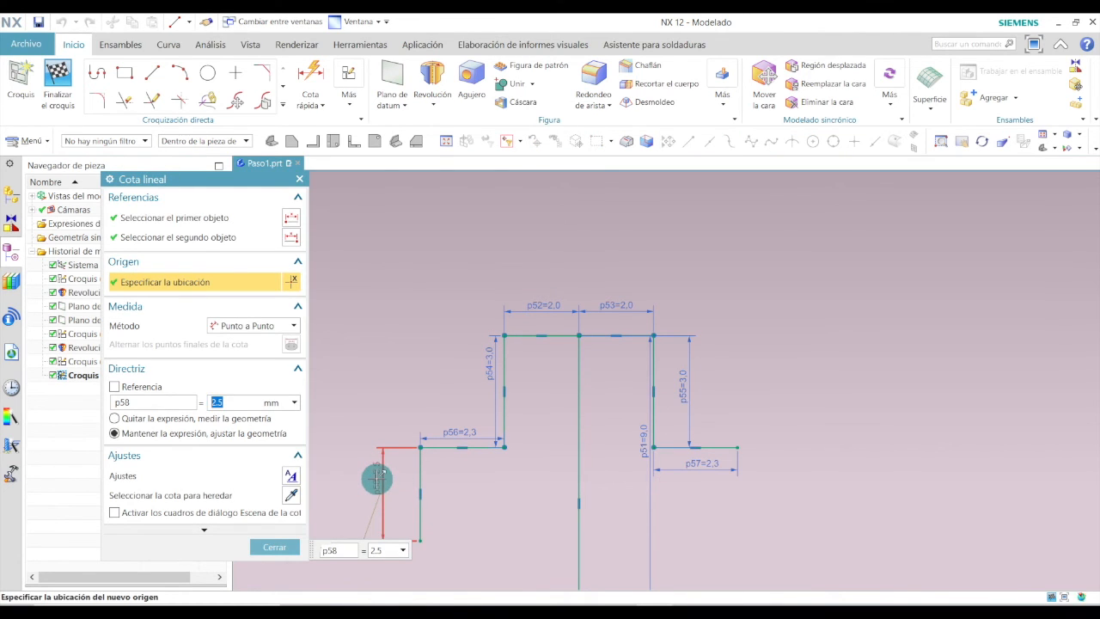
pyautogui.click(377, 478)
pyautogui.click(295, 545)
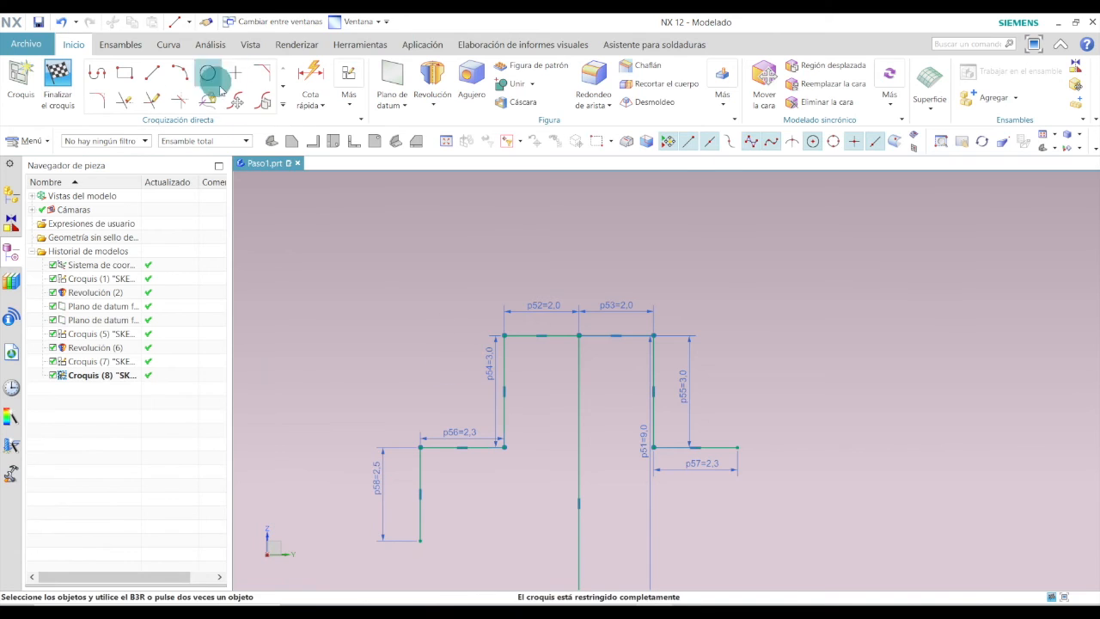
# Draw a vertical line down from the right arm's outer end and set its length to 2.5 mm.
pyautogui.click(152, 72)
pyautogui.click(737, 446)
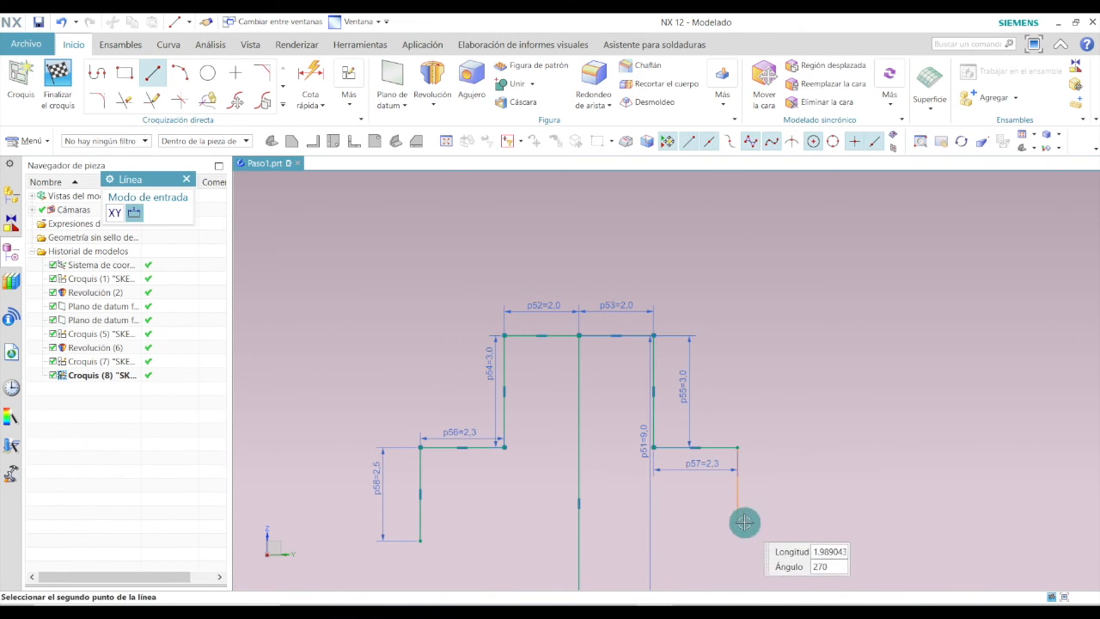
pyautogui.click(736, 523)
pyautogui.press('Escape')
pyautogui.doubleClick(764, 490)
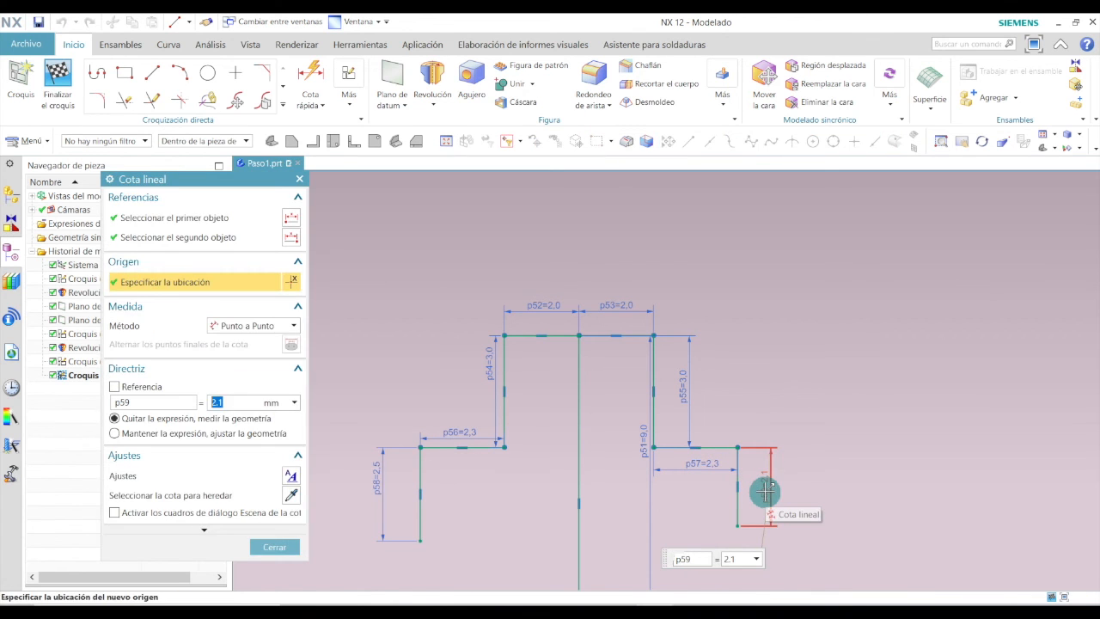
pyautogui.press('Return')
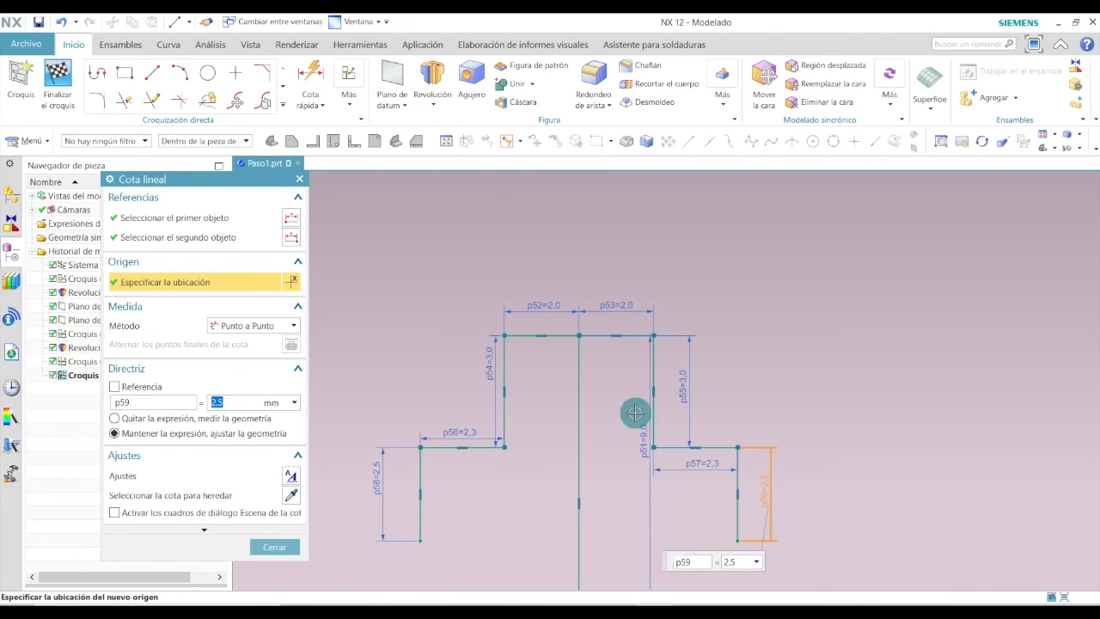
pyautogui.click(274, 546)
# Draw a horizontal line rightward from the lower-left vertical line's bottom end, about 2.25 mm long.
pyautogui.scroll(-3, 662, 341)
pyautogui.scroll(3, 648, 445)
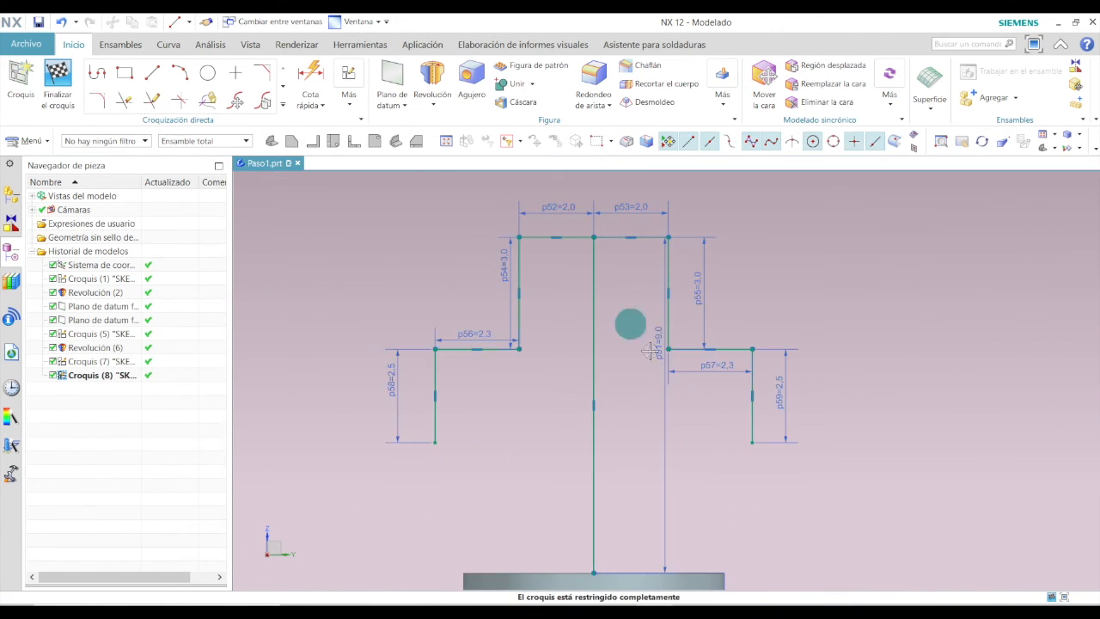
pyautogui.click(157, 78)
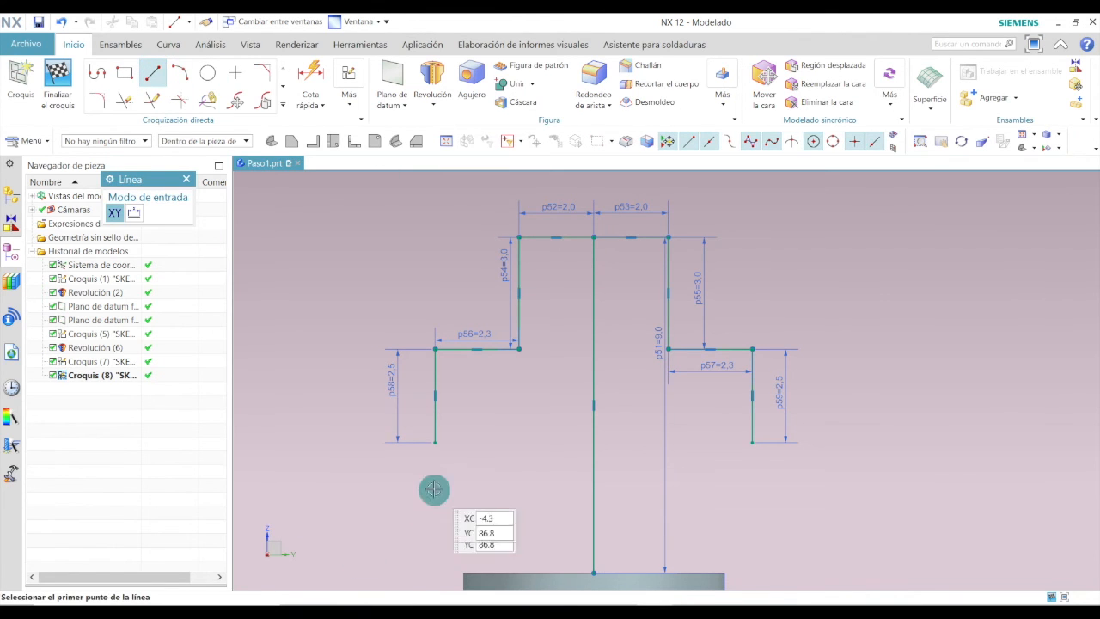
pyautogui.click(435, 441)
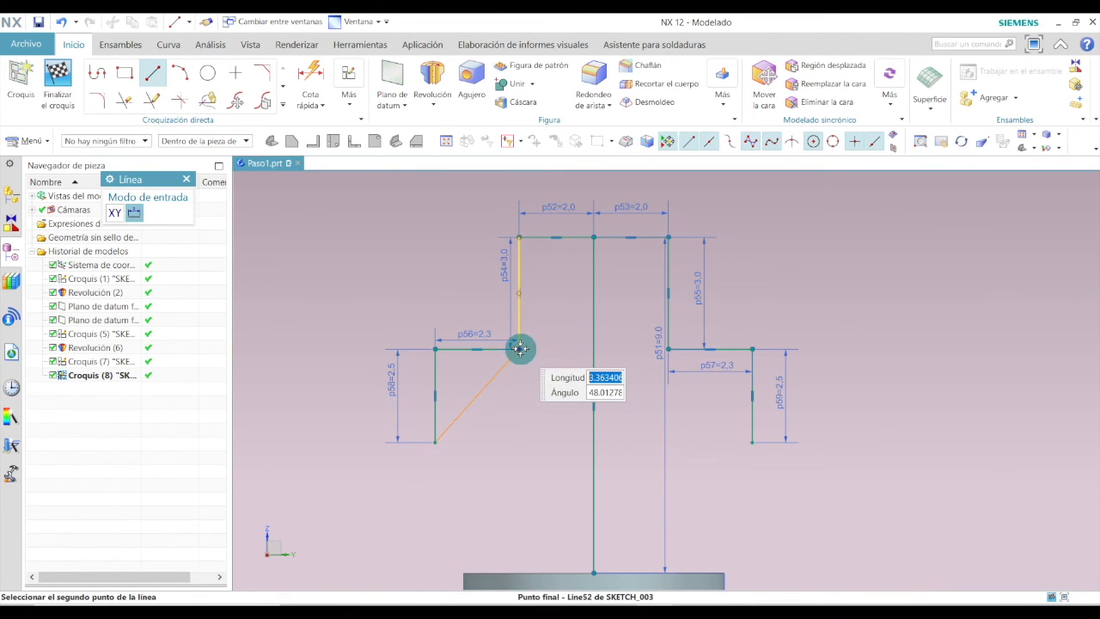
pyautogui.click(518, 442)
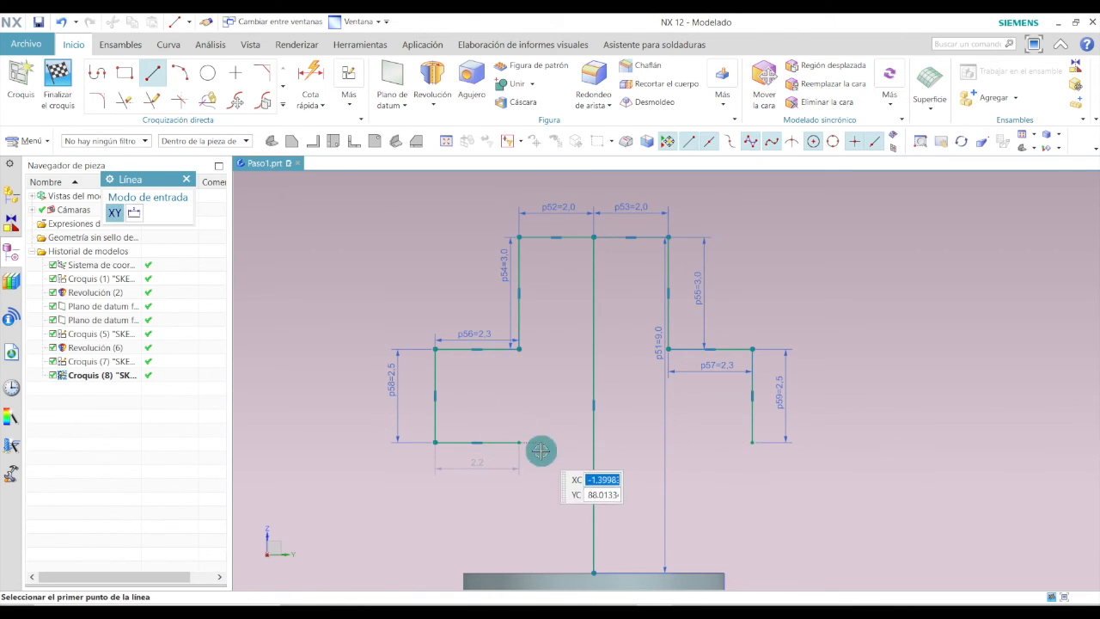
pyautogui.press('Escape')
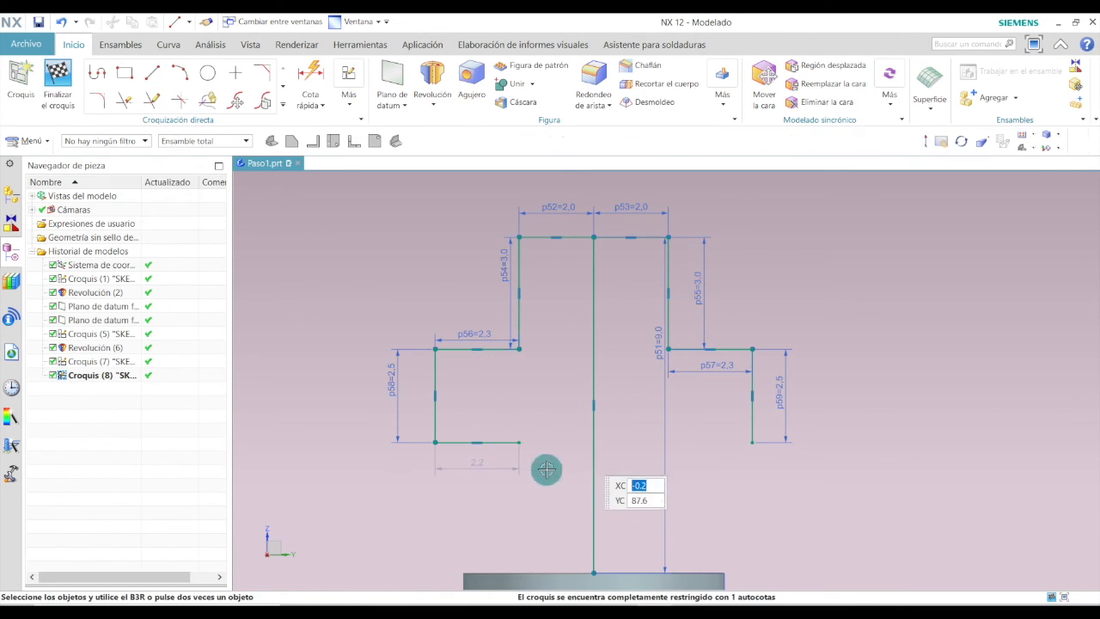
pyautogui.doubleClick(481, 462)
pyautogui.click(275, 546)
# Draw a horizontal line leftward from the right arm's lower end, 2.25 mm long.
pyautogui.click(154, 75)
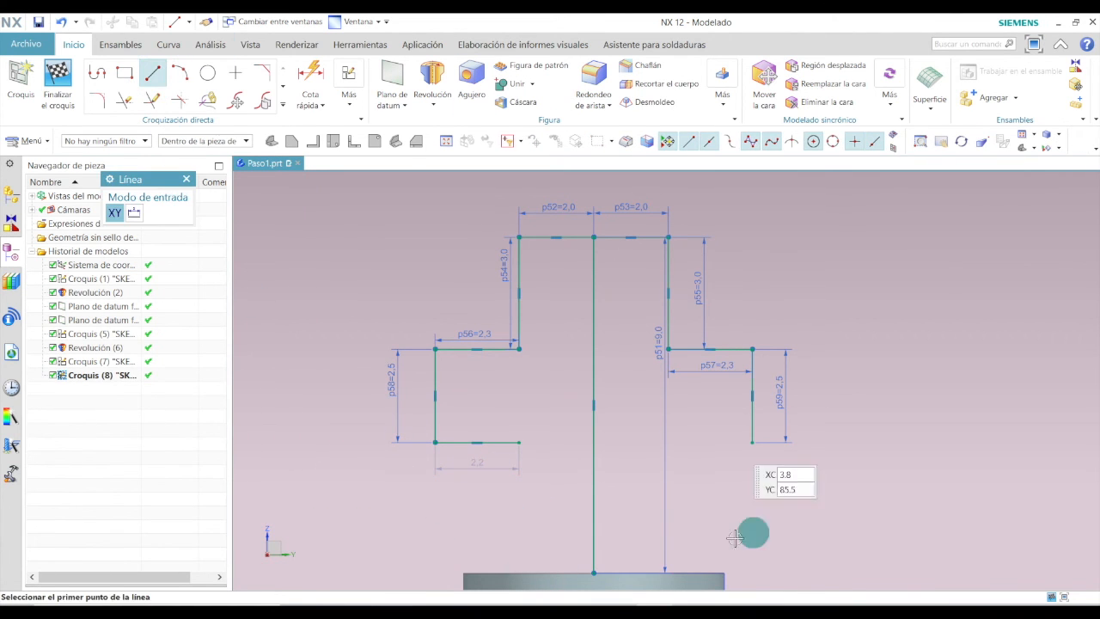
pyautogui.click(752, 442)
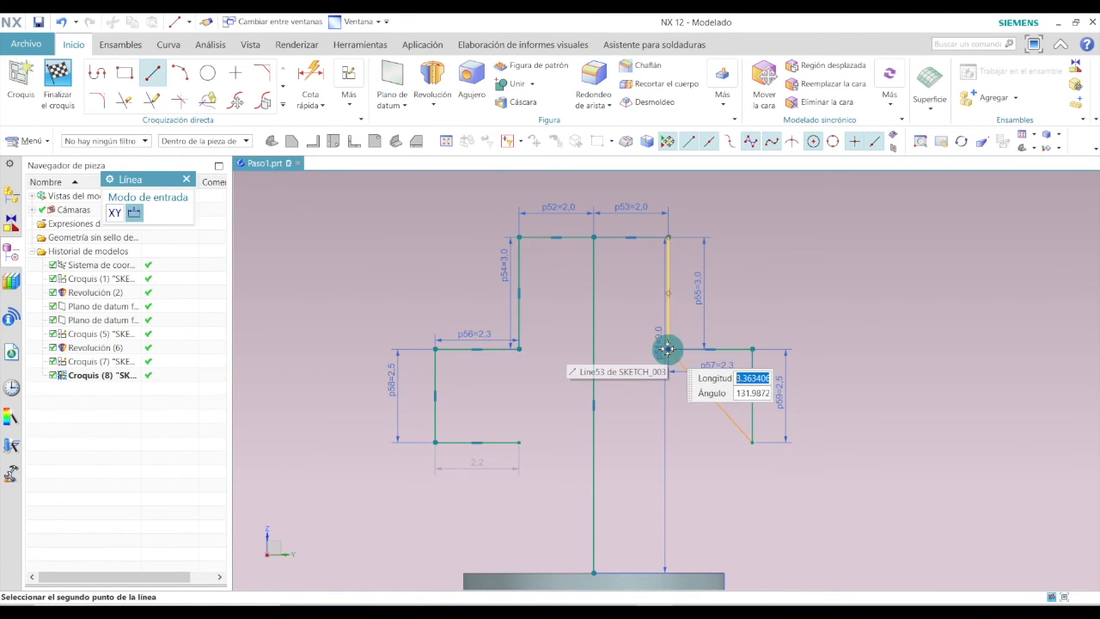
pyautogui.click(669, 442)
pyautogui.press('Escape')
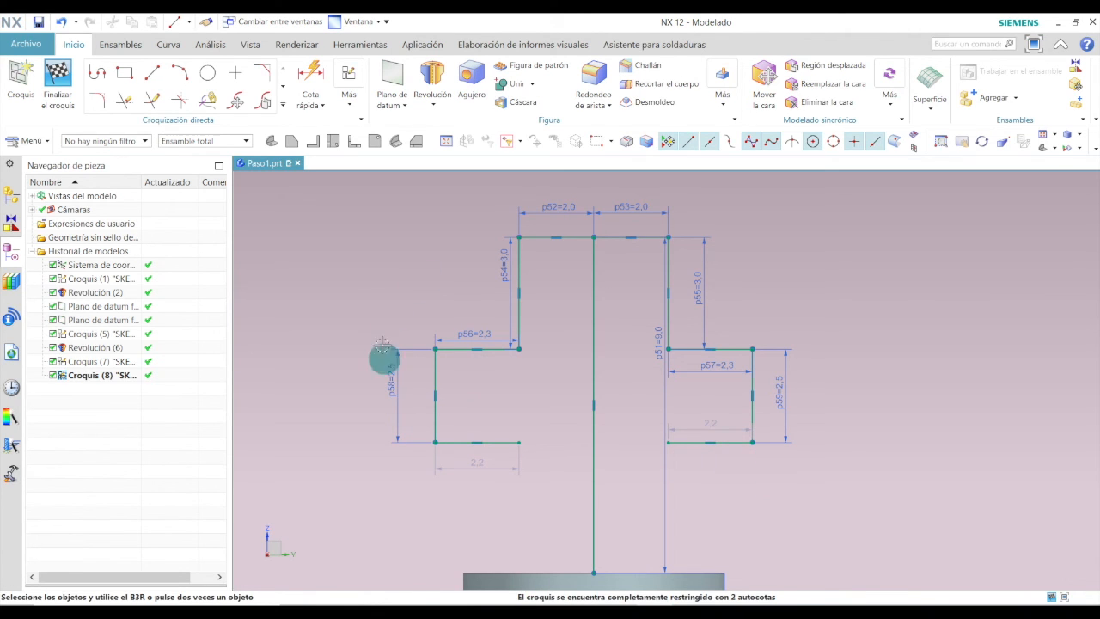
# Draw a vertical line from the lower-left horizontal line's inner end down to the base, about 3.5 mm long.
pyautogui.click(152, 72)
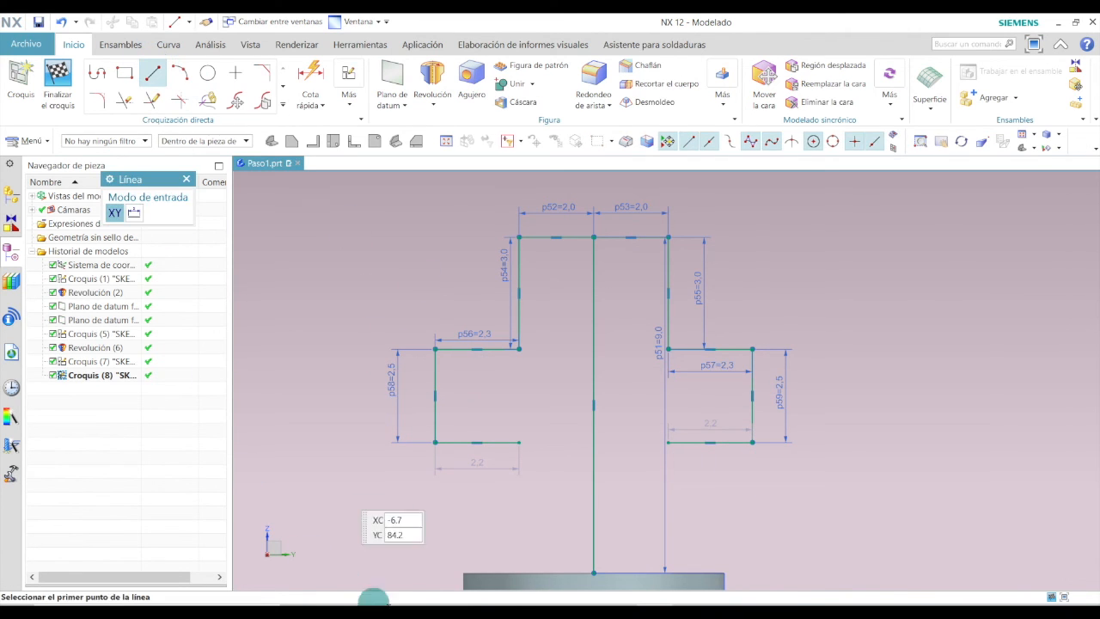
pyautogui.click(519, 442)
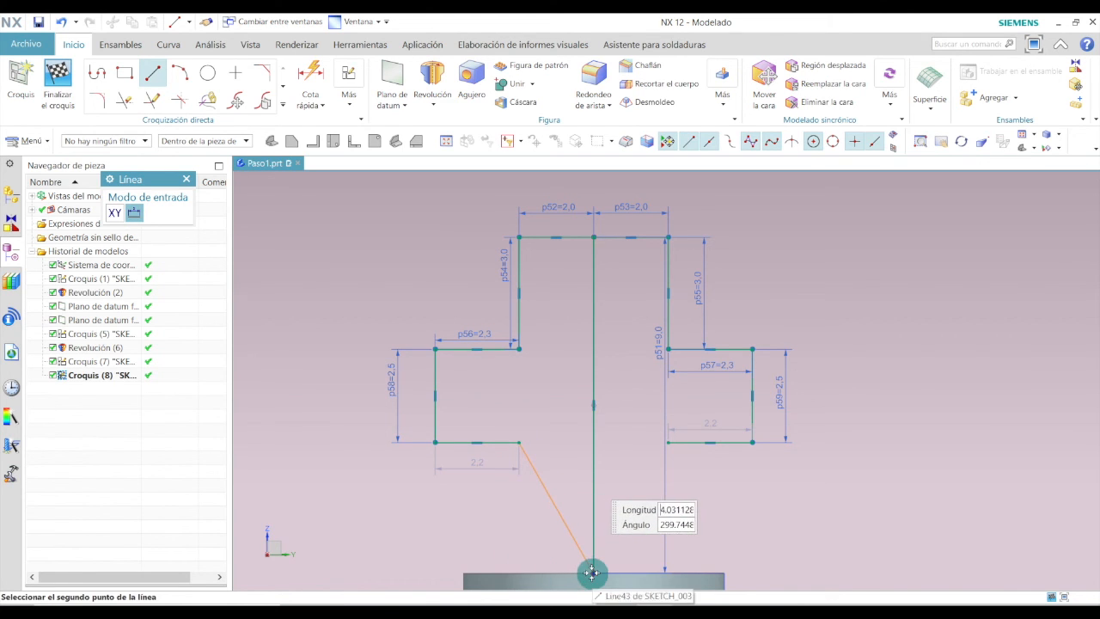
pyautogui.click(518, 572)
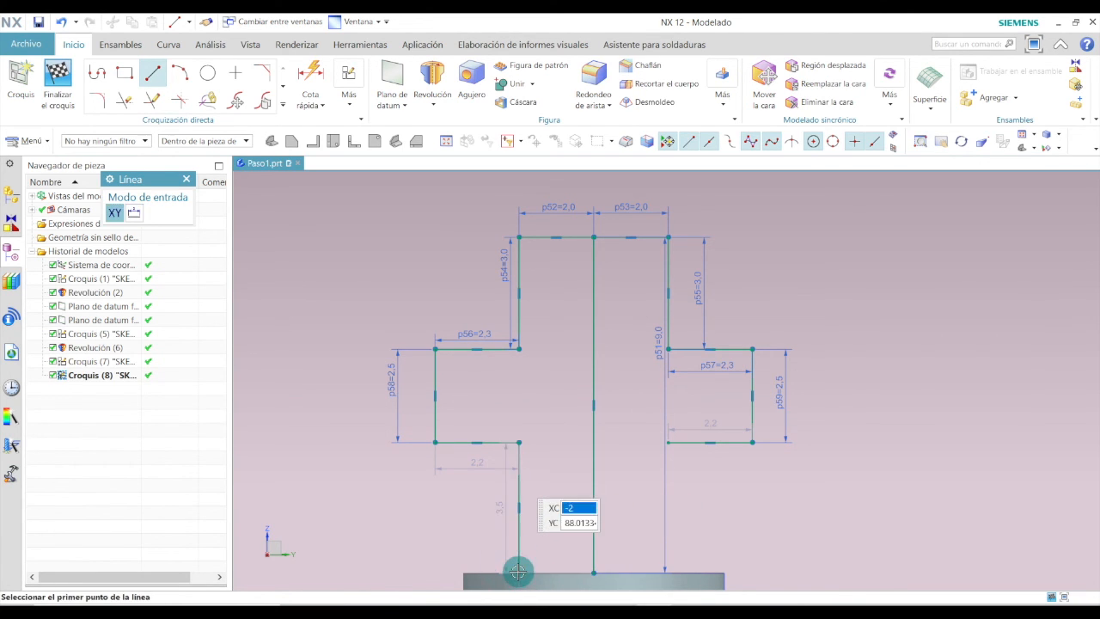
pyautogui.press('Escape')
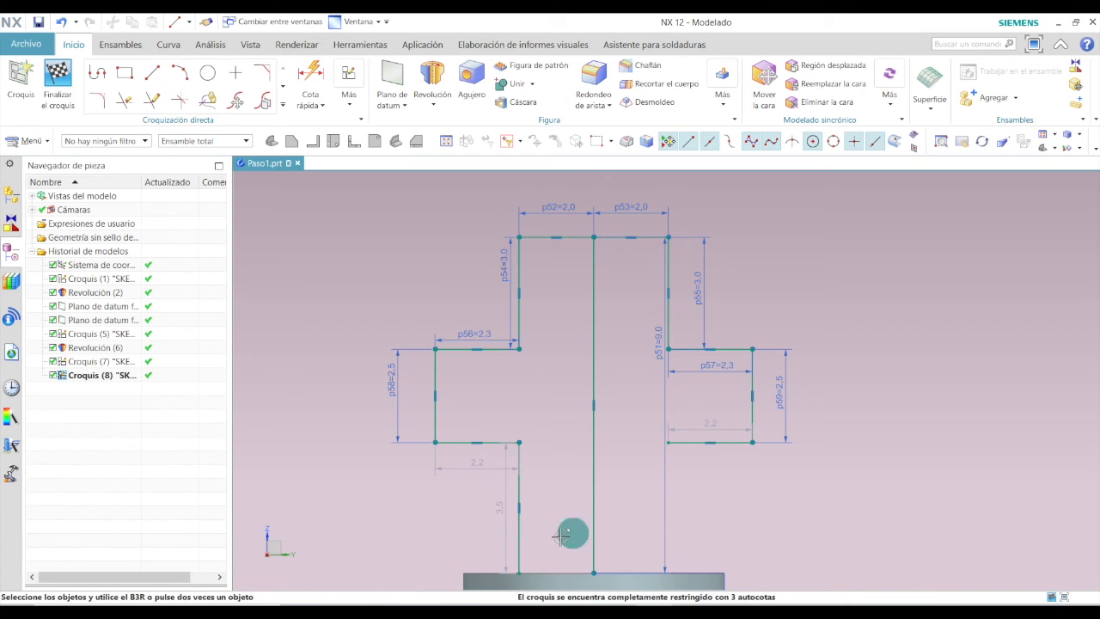
# Draw a vertical line from the lower-right horizontal line's inner end down to the base, 3.5 mm long.
pyautogui.click(152, 72)
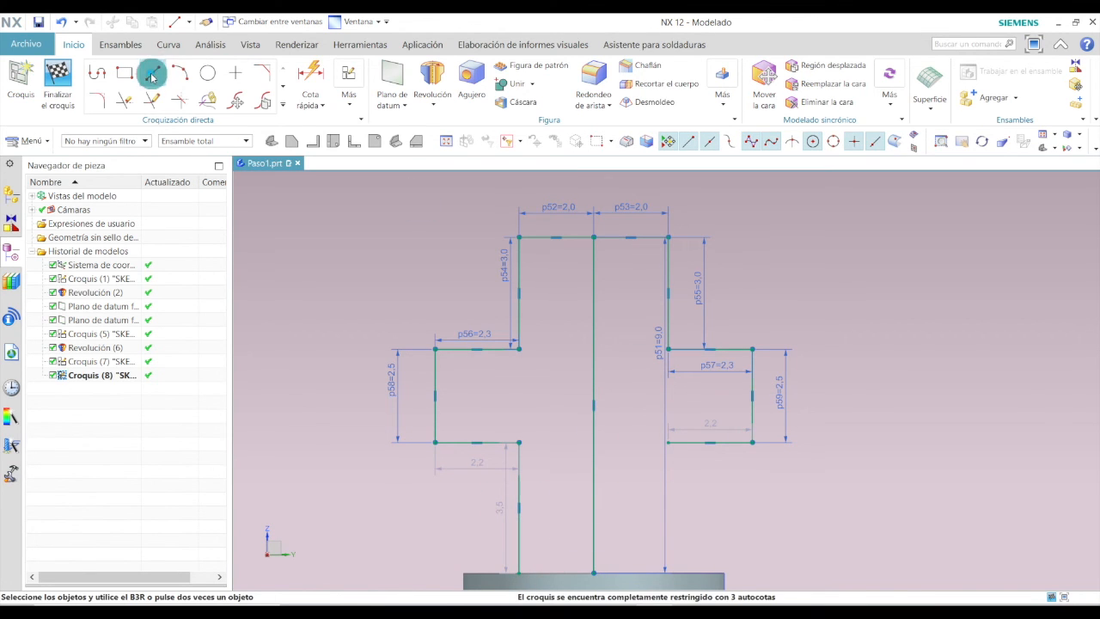
pyautogui.click(667, 444)
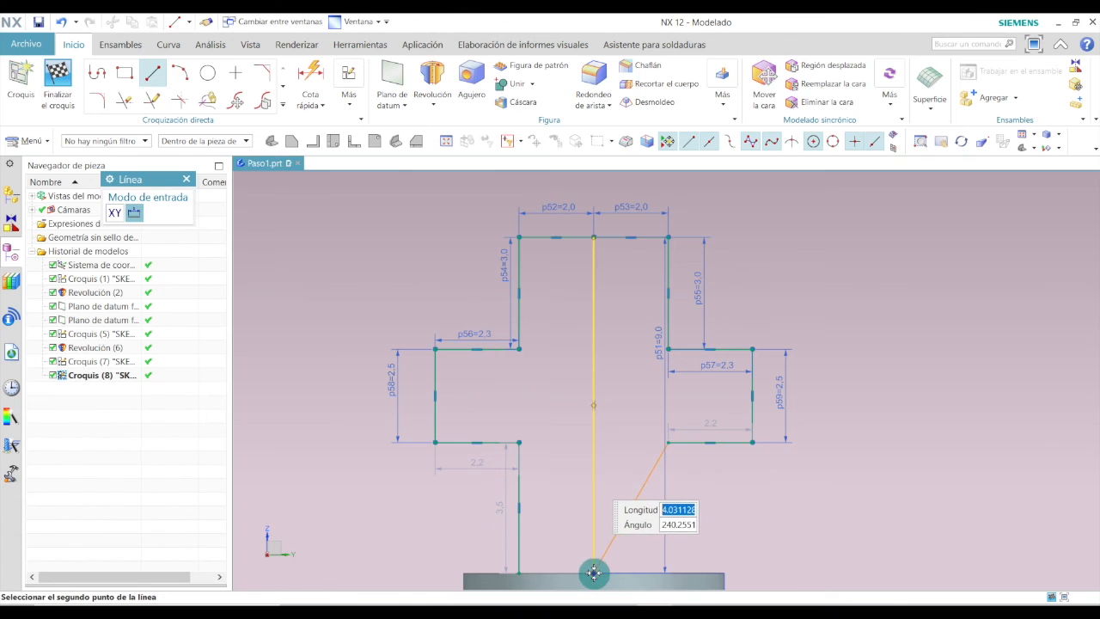
pyautogui.click(668, 571)
pyautogui.press('Escape')
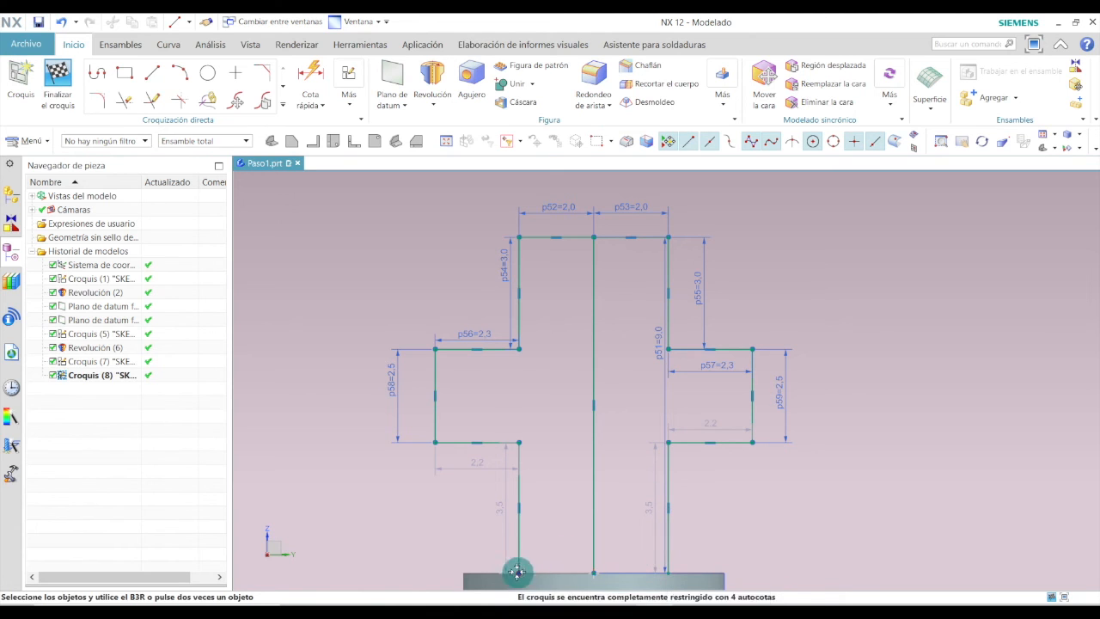
# Draw a horizontal line 4 mm long joining the bottom ends of the two lower vertical lines.
pyautogui.click(152, 72)
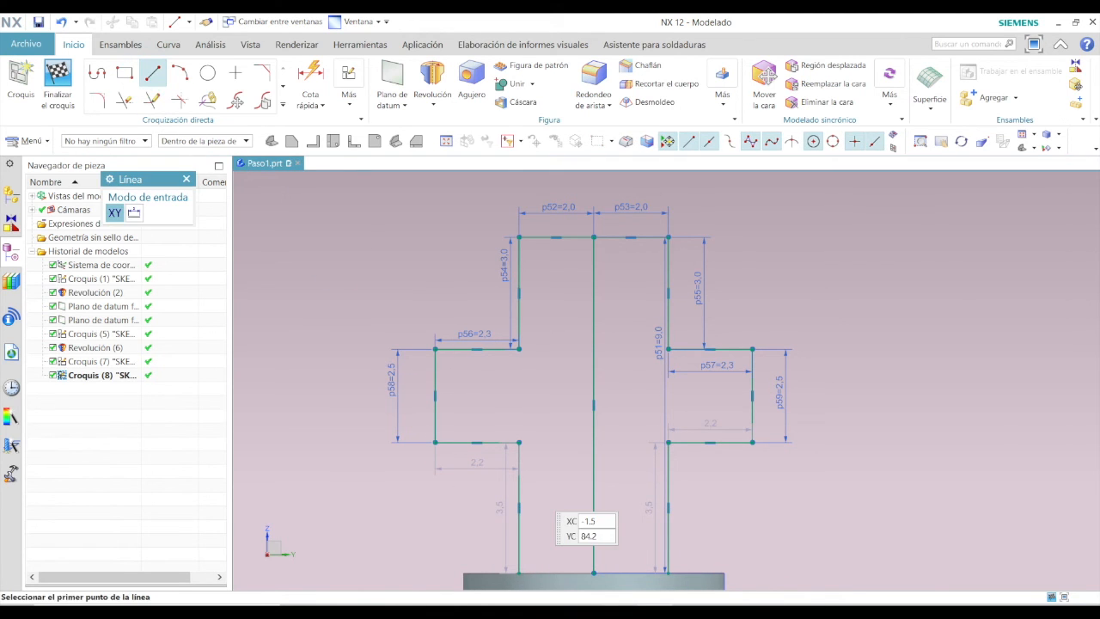
pyautogui.click(666, 571)
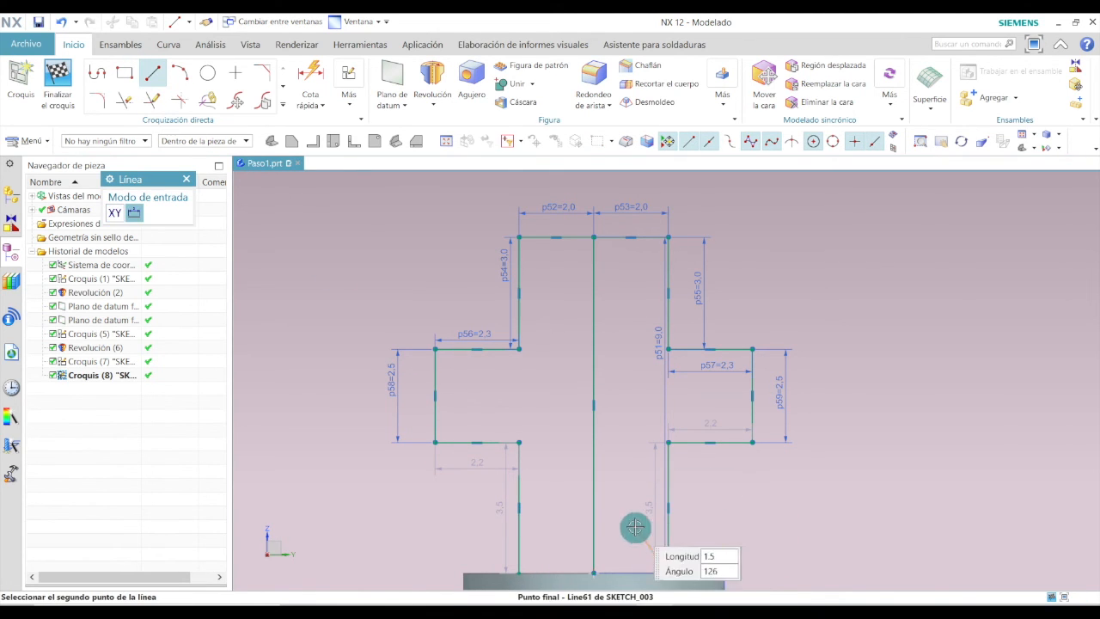
pyautogui.click(519, 571)
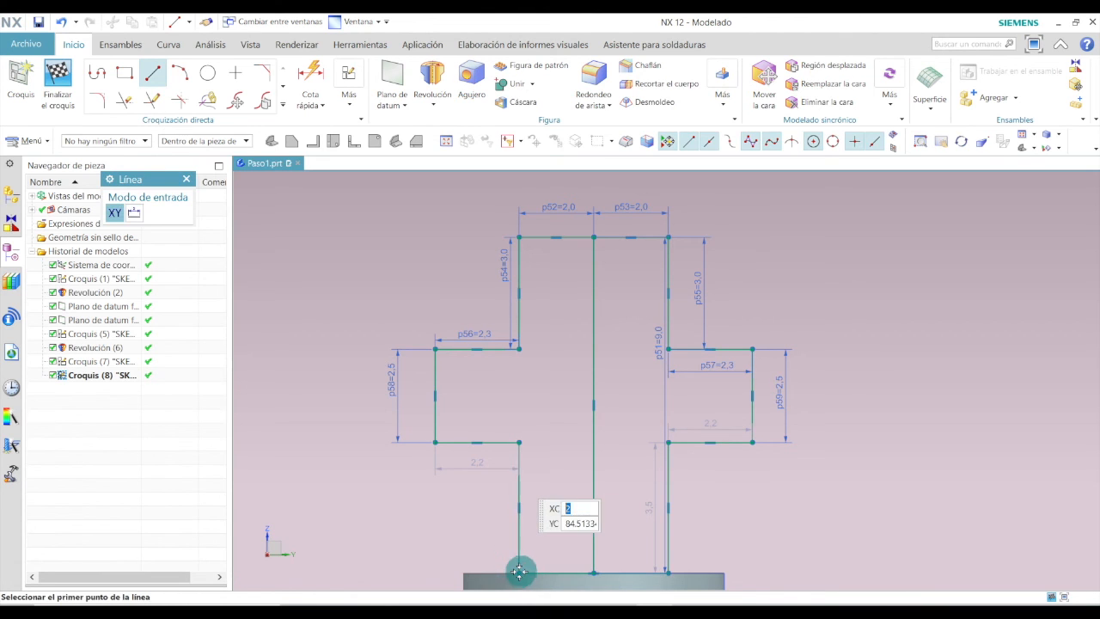
pyautogui.press('Escape')
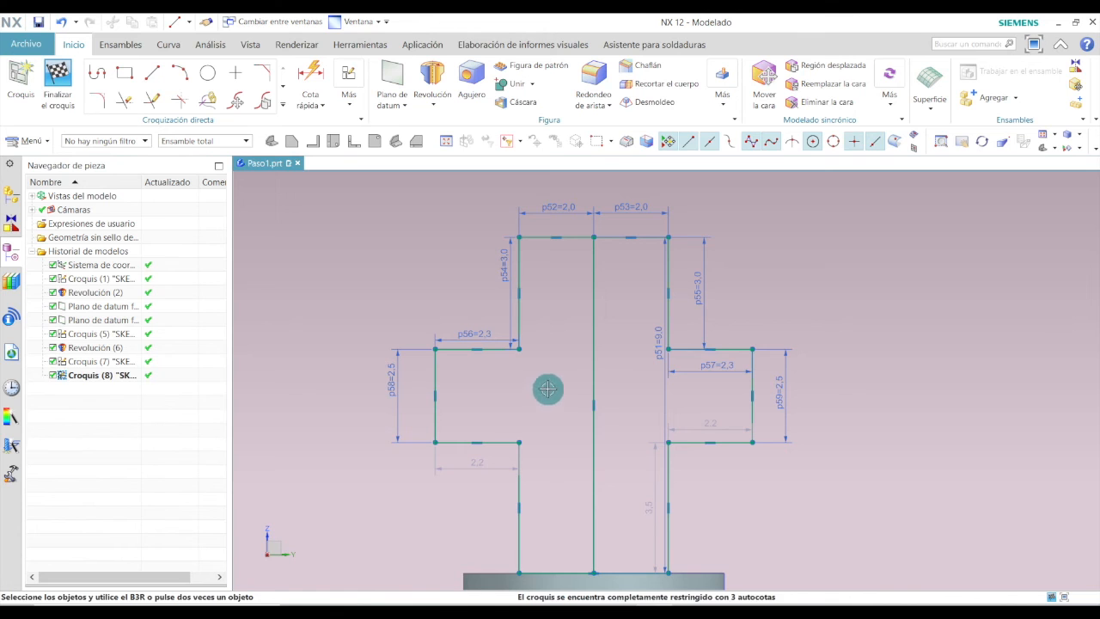
# Delete the central vertical line of the cross sketch.
pyautogui.click(592, 326)
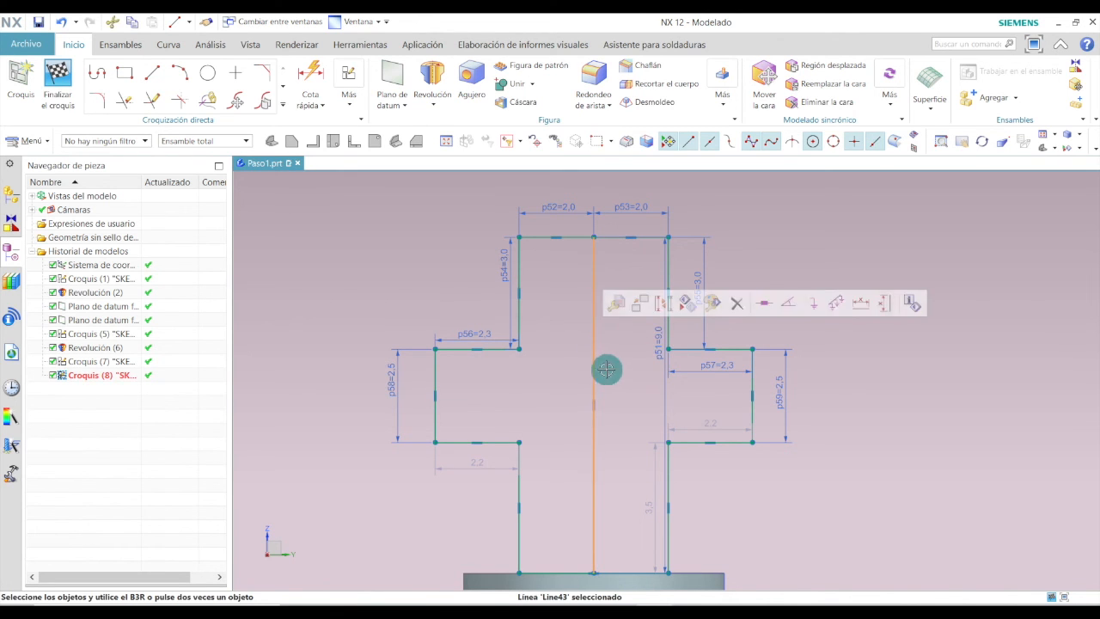
pyautogui.press('Delete')
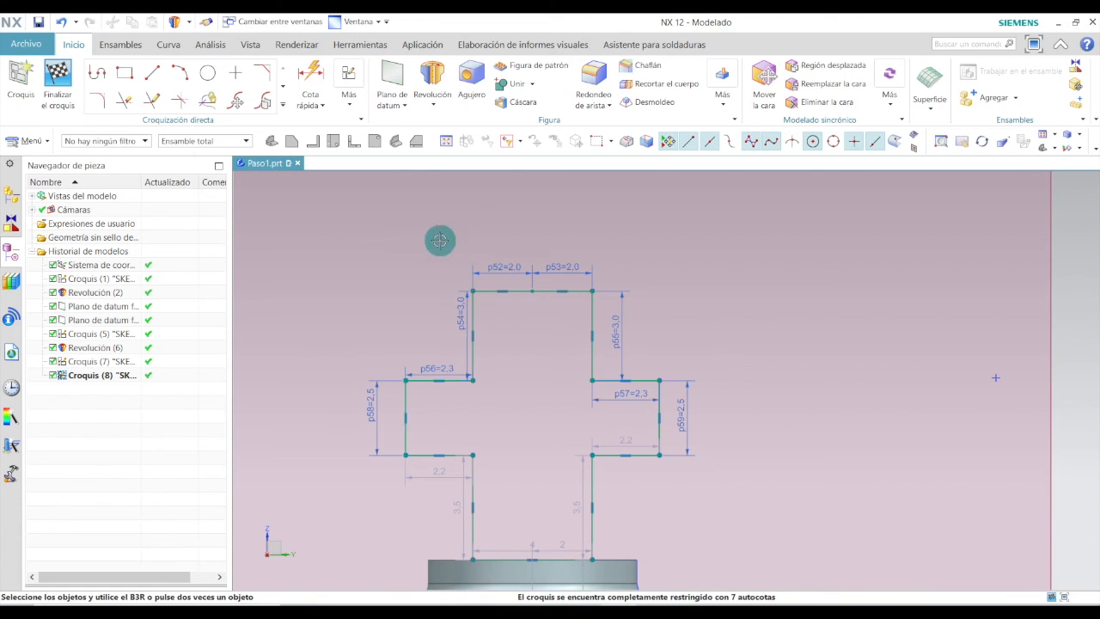
# Extrude the cross profile symmetrically with a distance of 2.5 mm.
pyautogui.click(432, 104)
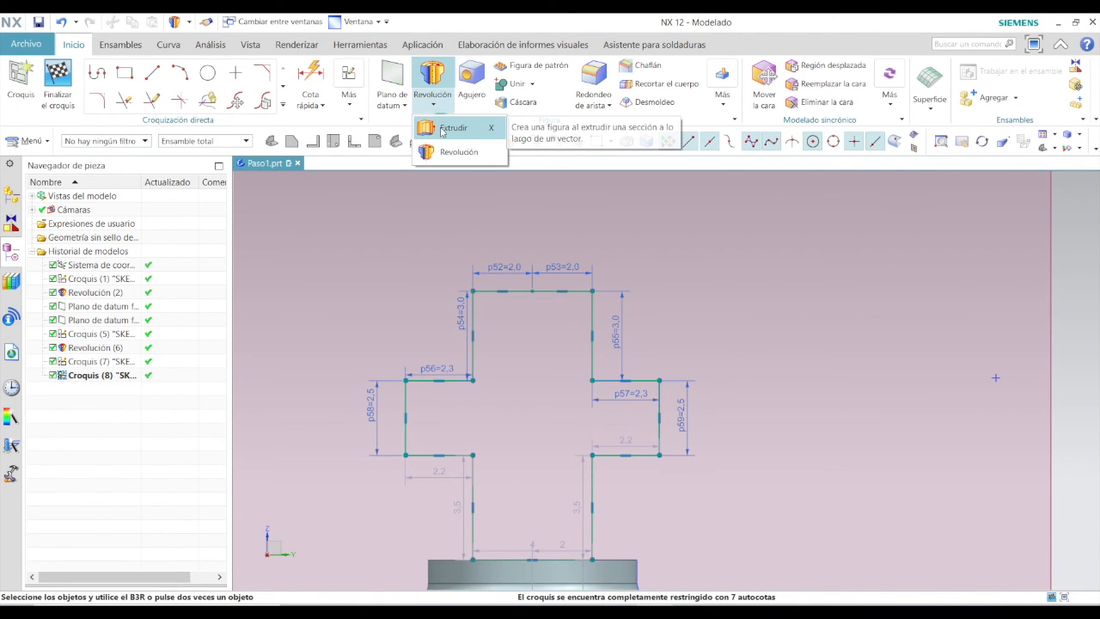
pyautogui.click(443, 128)
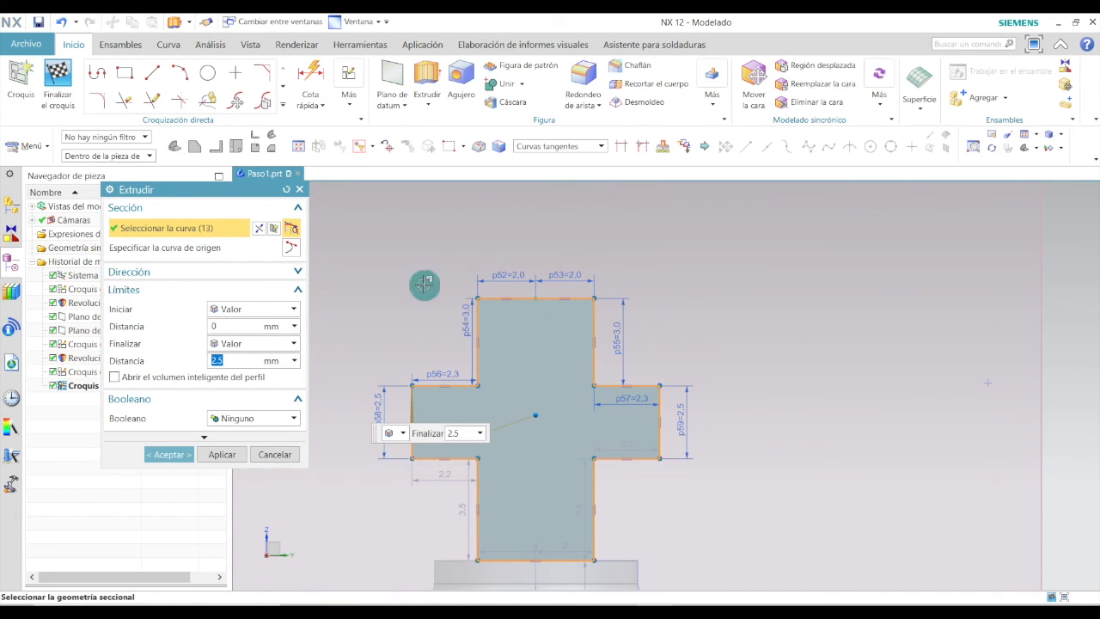
pyautogui.click(271, 137)
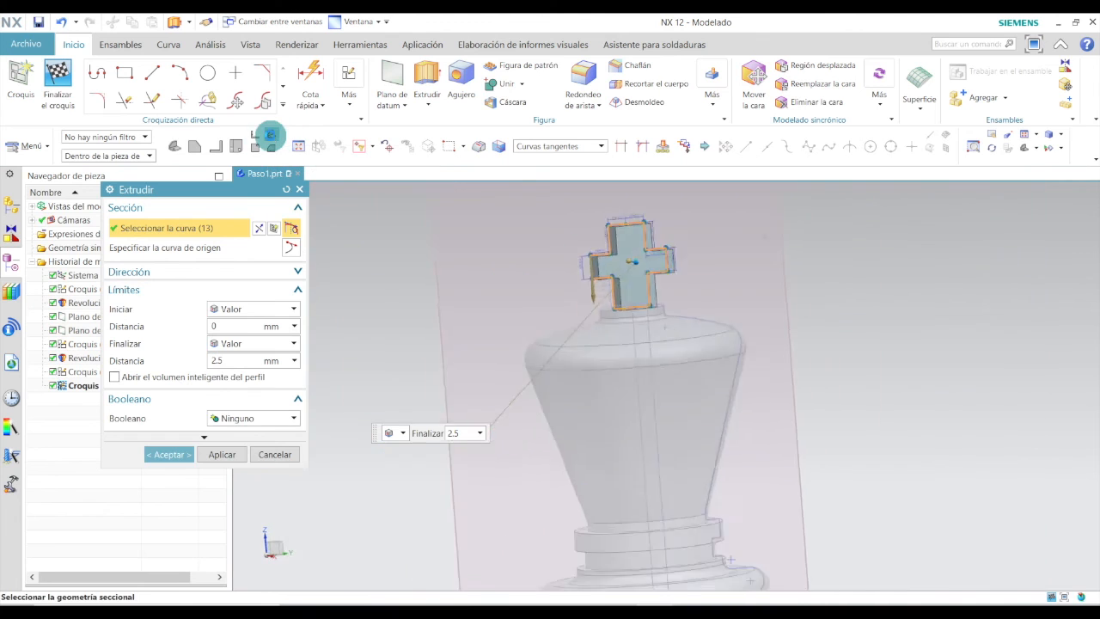
pyautogui.scroll(8, 673, 227)
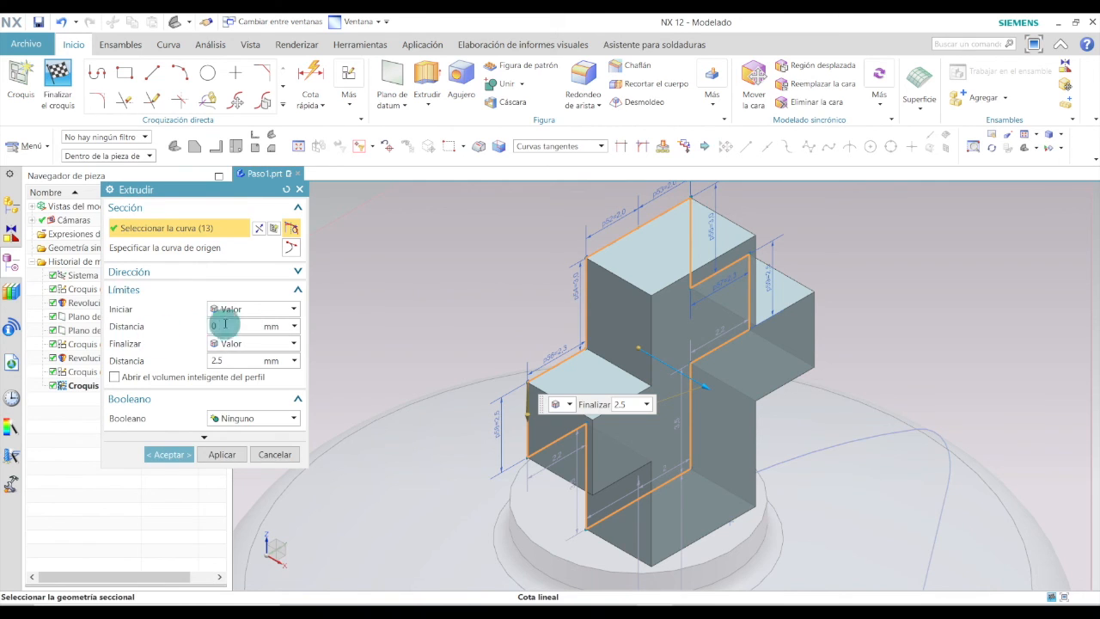
pyautogui.click(288, 309)
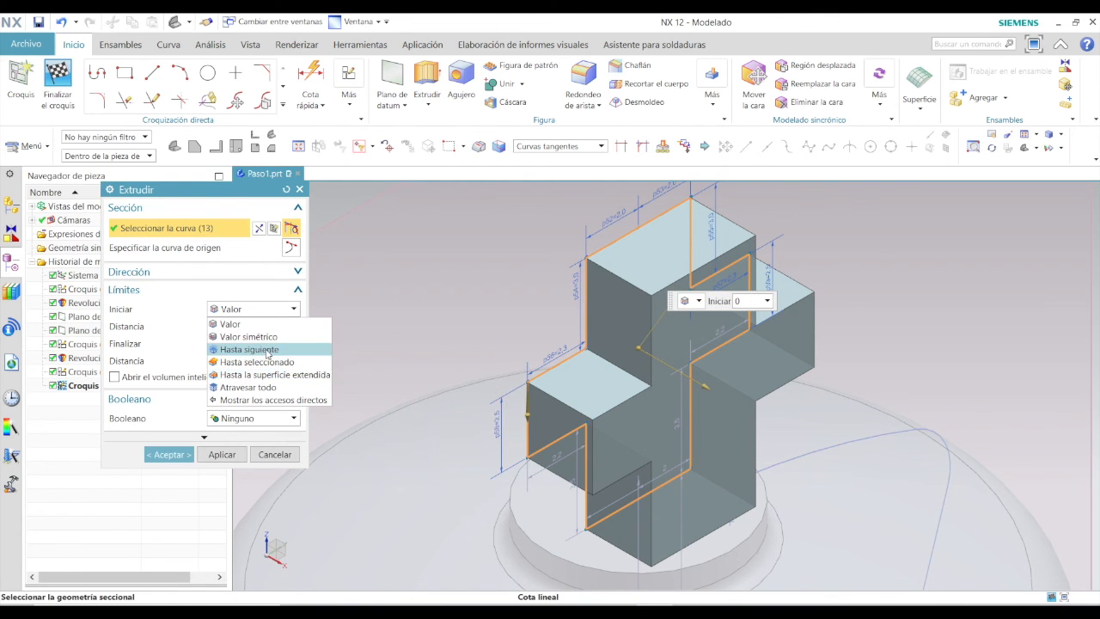
pyautogui.click(252, 337)
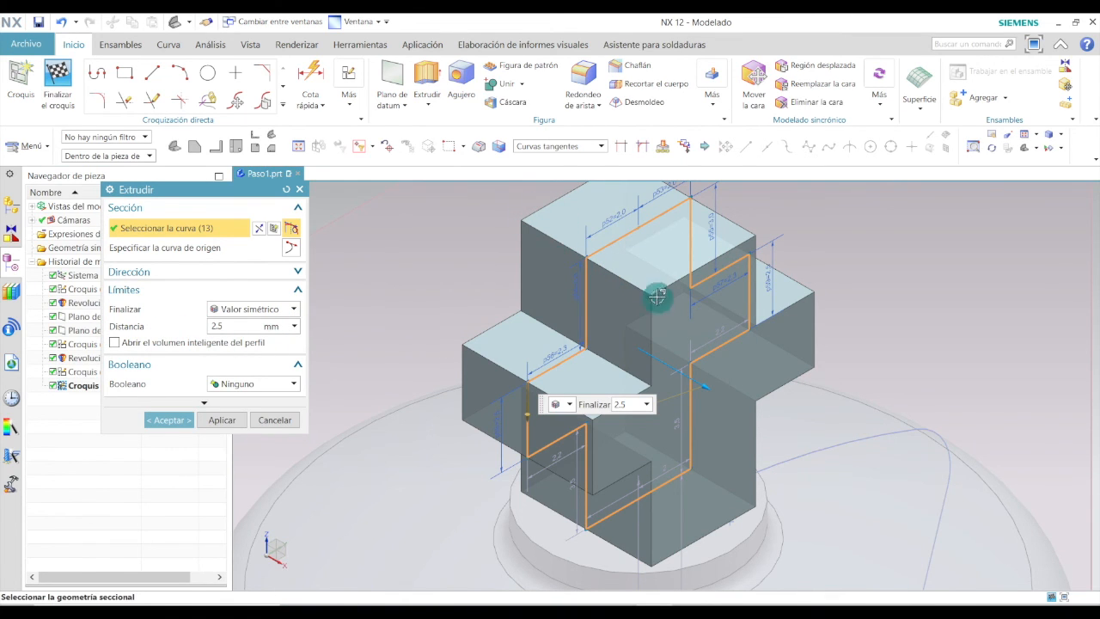
pyautogui.click(168, 419)
pyautogui.scroll(2, 353, 484)
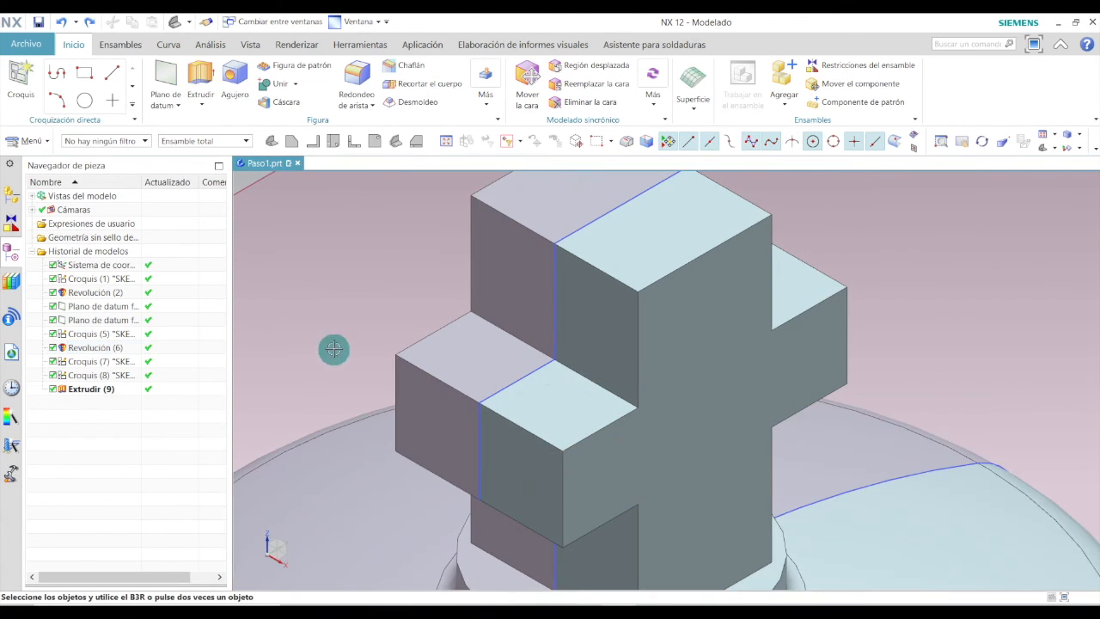
# Hide the cross sketch in the part navigator.
pyautogui.click(395, 142)
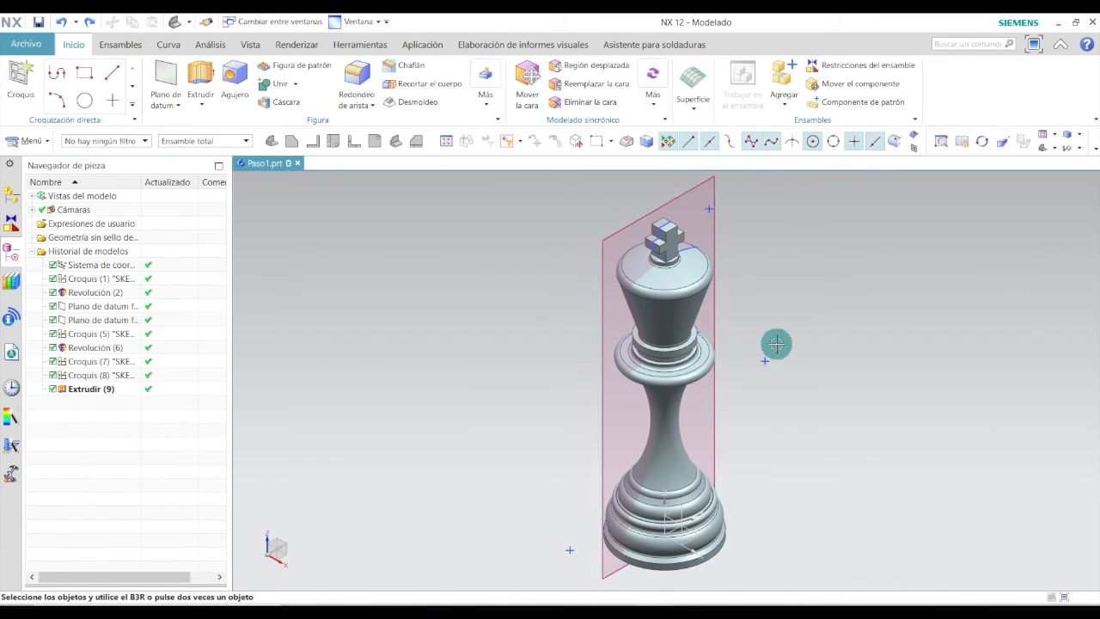
pyautogui.rightClick(84, 376)
pyautogui.click(118, 24)
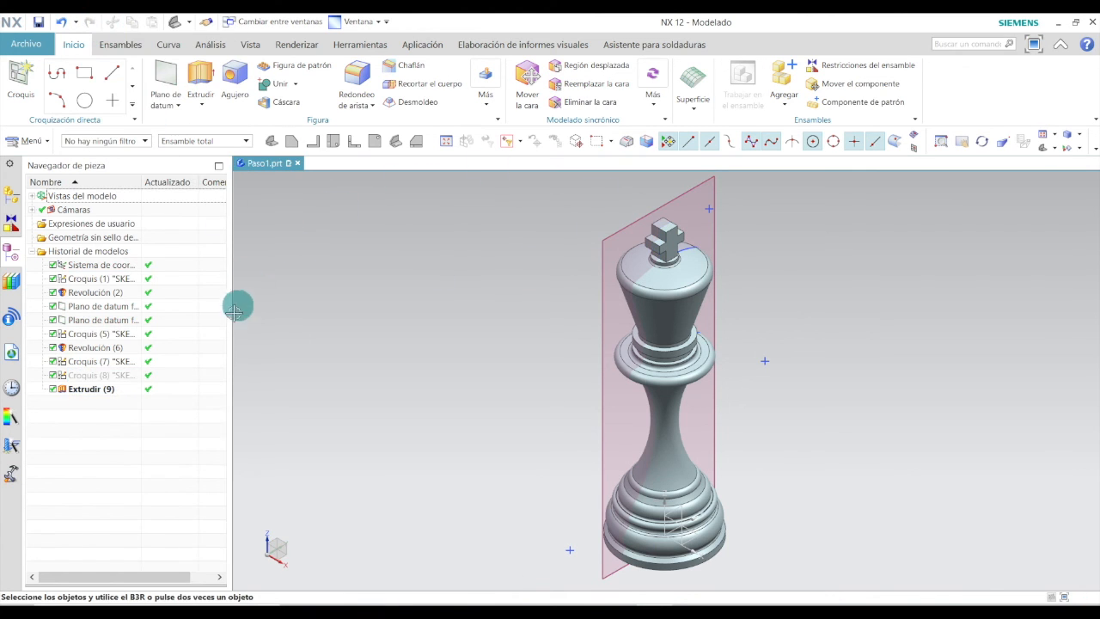
# Hide the coordinate system and the fixed datum plane from the model view.
pyautogui.rightClick(88, 361)
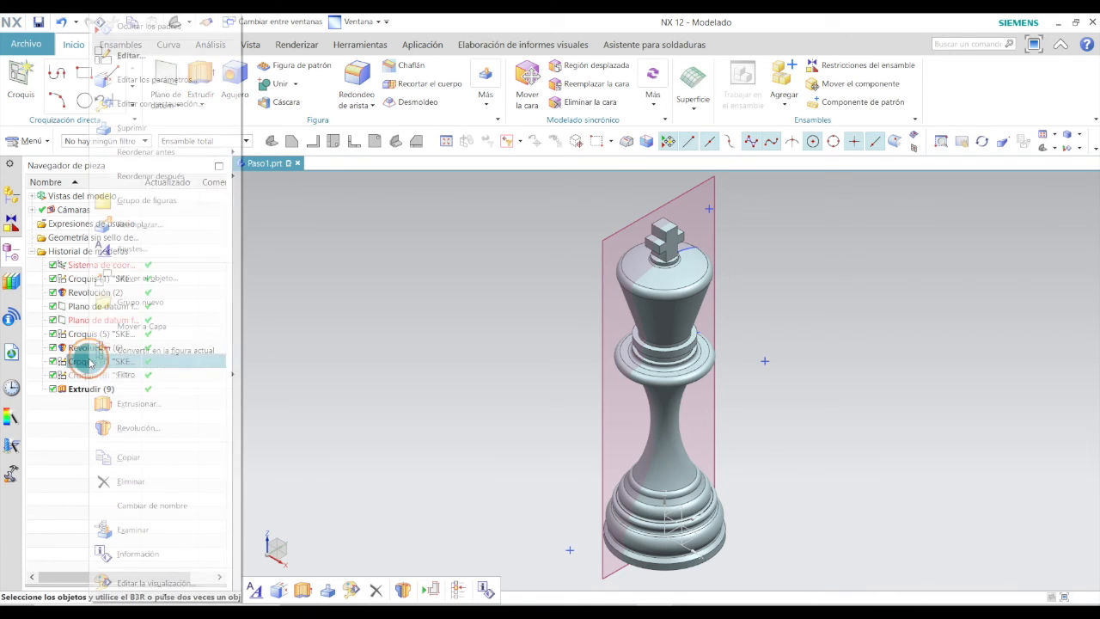
pyautogui.click(469, 374)
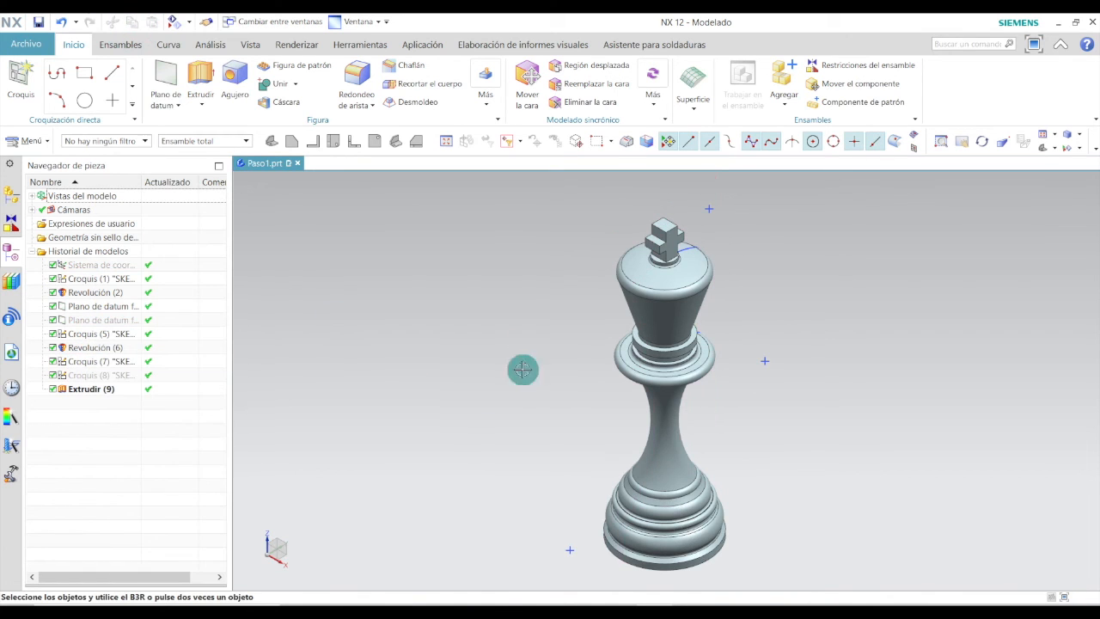
pyautogui.rightClick(94, 363)
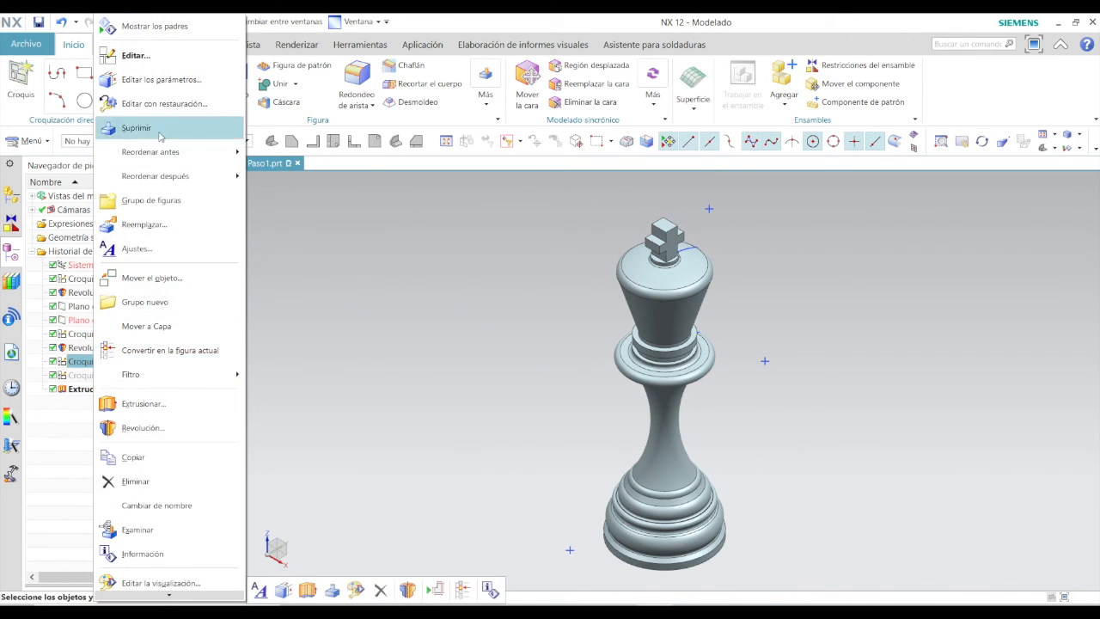
pyautogui.click(54, 362)
# Hide the second profile sketch used for the revolve.
pyautogui.click(90, 320)
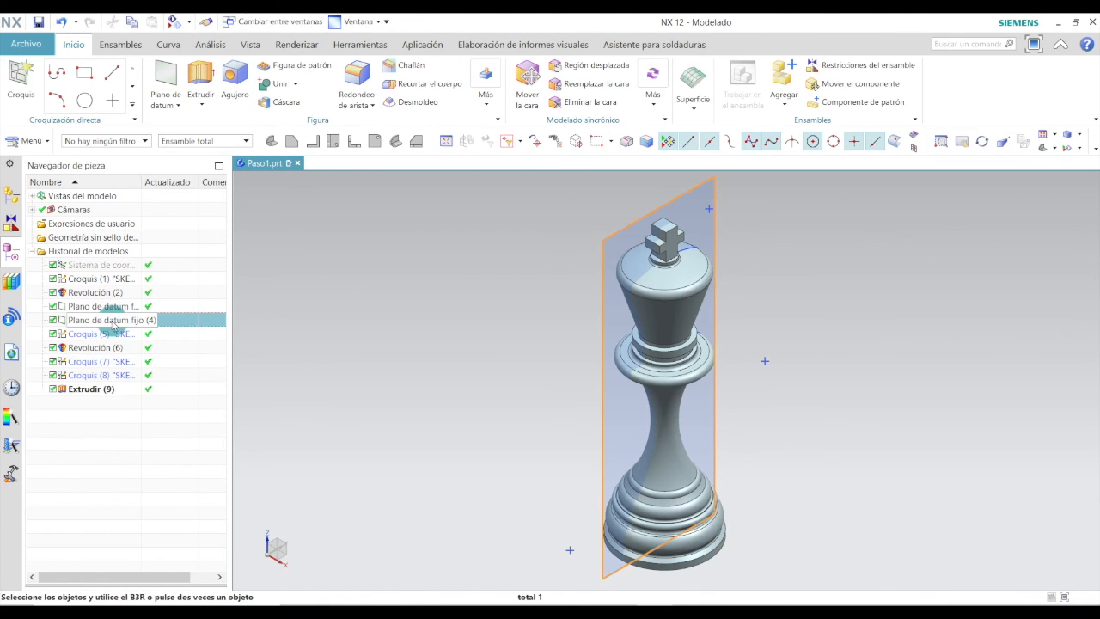
pyautogui.rightClick(110, 321)
pyautogui.click(523, 371)
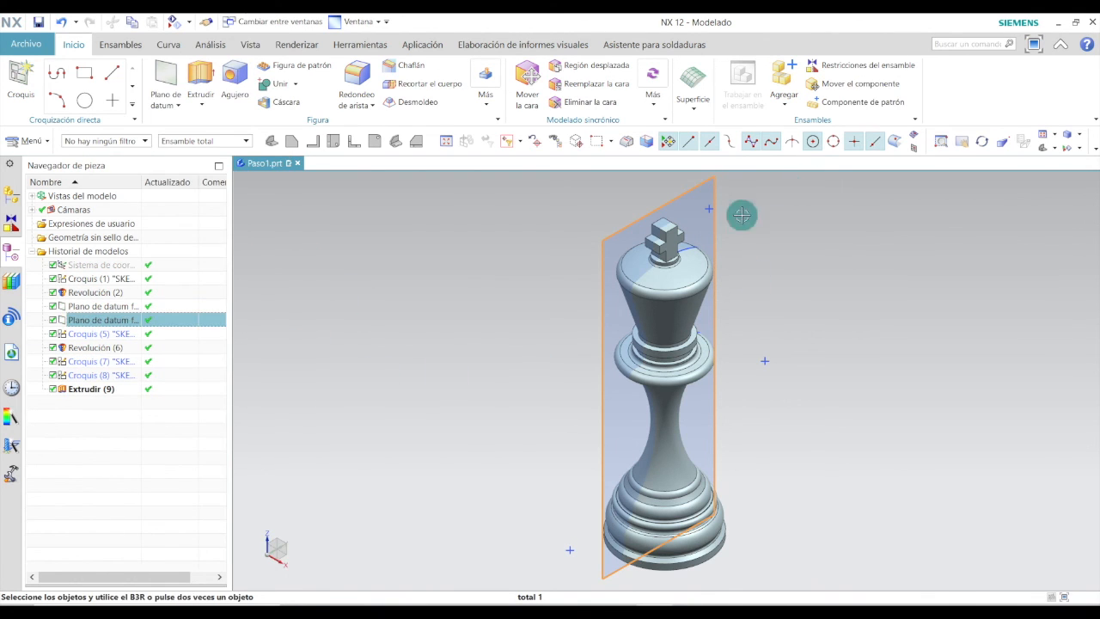
pyautogui.click(86, 333)
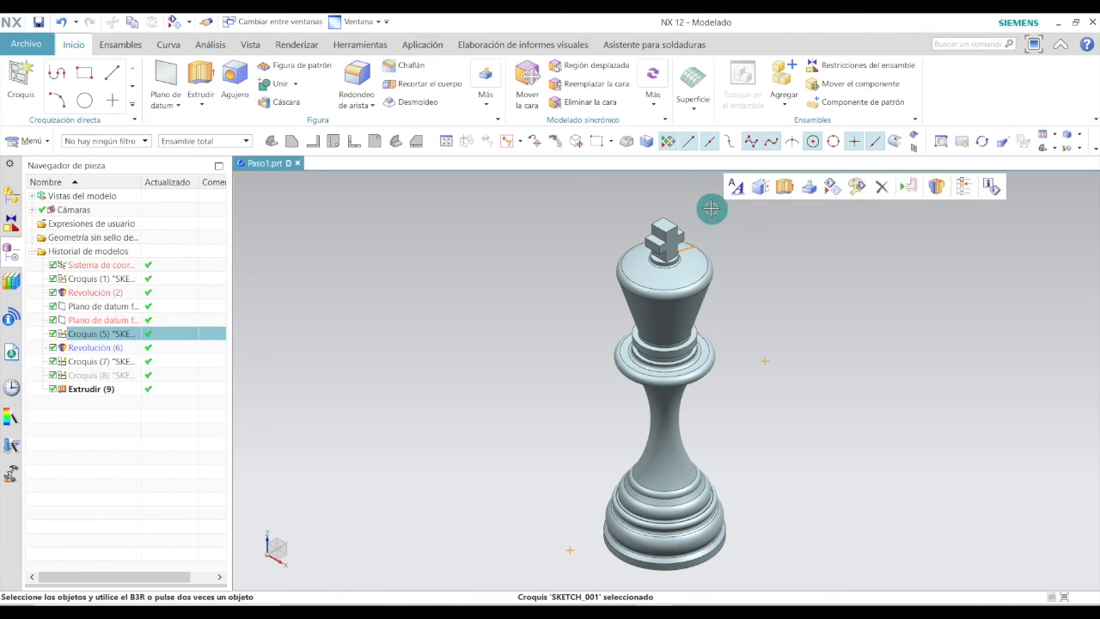
pyautogui.rightClick(86, 333)
pyautogui.click(160, 28)
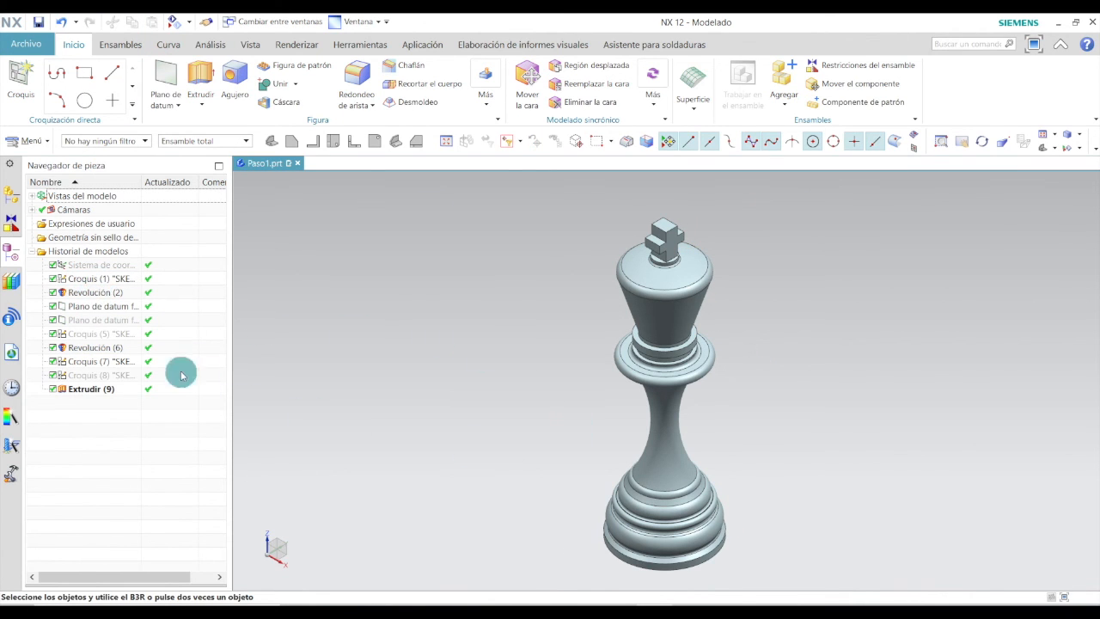
# Hide the first profile sketch of the chess piece.
pyautogui.click(73, 279)
pyautogui.moveTo(663, 461)
pyautogui.mouseDown(button='middle')
pyautogui.moveTo(634, 446)
pyautogui.moveTo(791, 474)
pyautogui.mouseUp(button='middle')
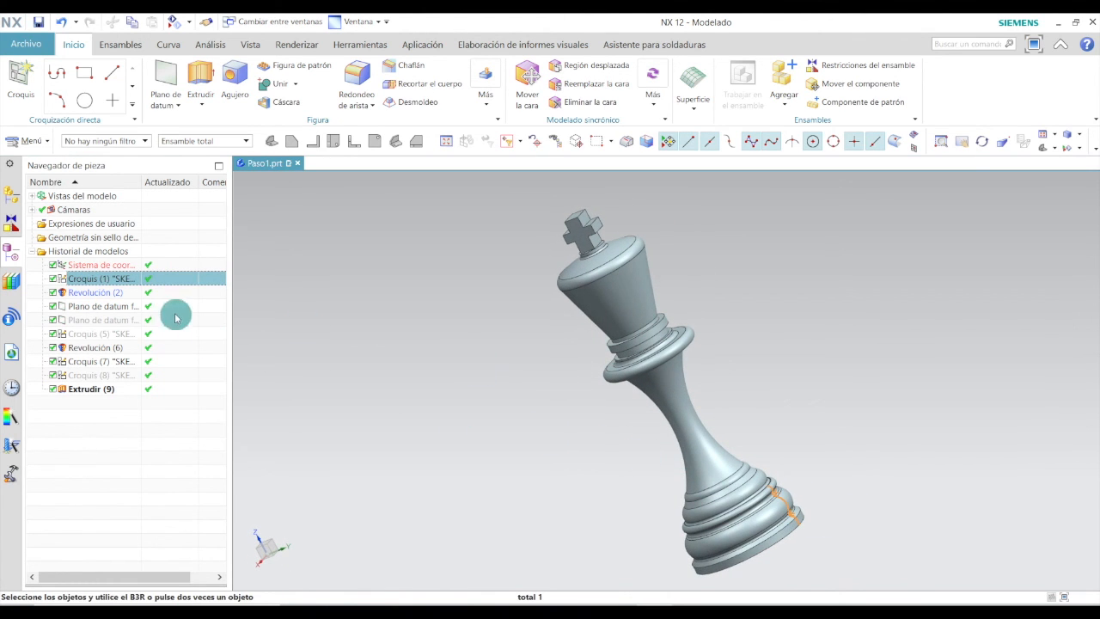
pyautogui.click(97, 279)
pyautogui.rightClick(97, 279)
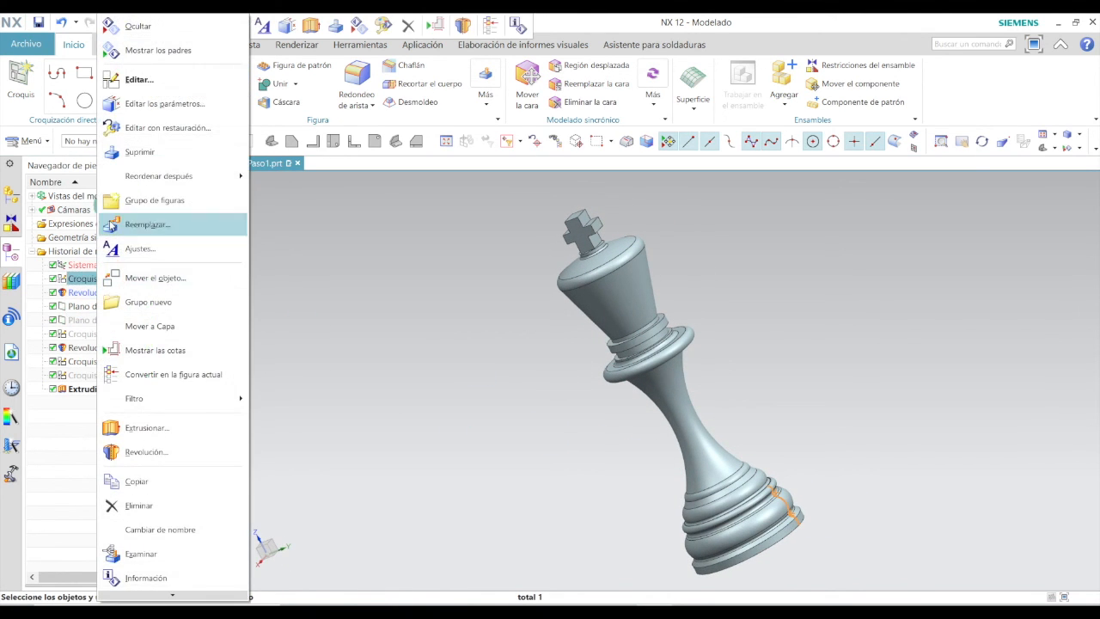
pyautogui.click(138, 25)
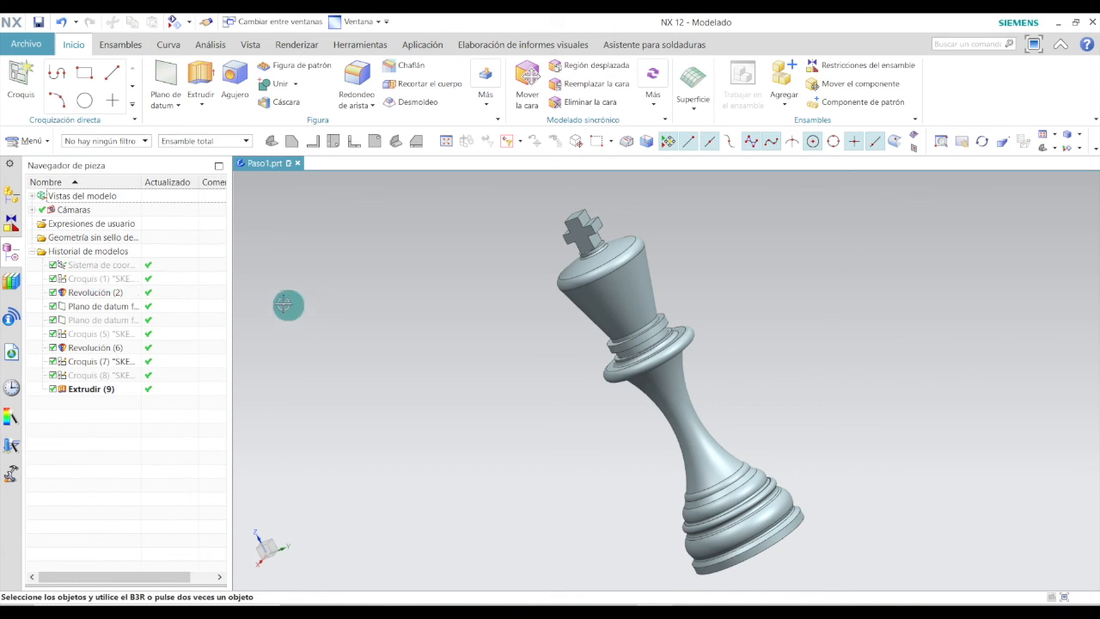
# Review the model history features one by one in the part navigator and return to the isometric view.
pyautogui.click(89, 280)
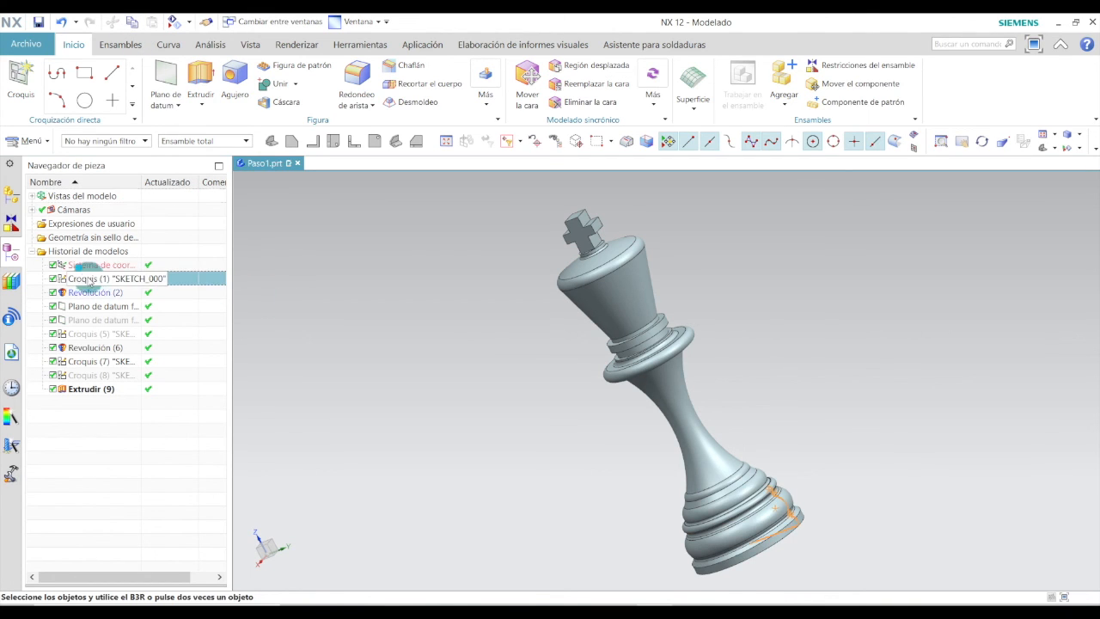
pyautogui.click(101, 305)
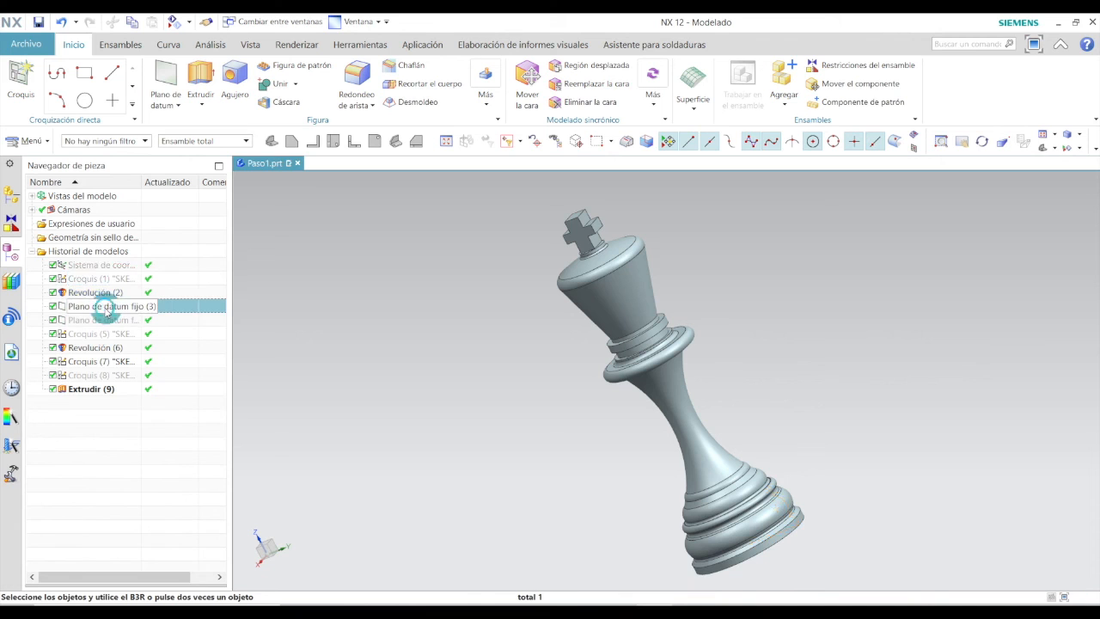
pyautogui.click(122, 319)
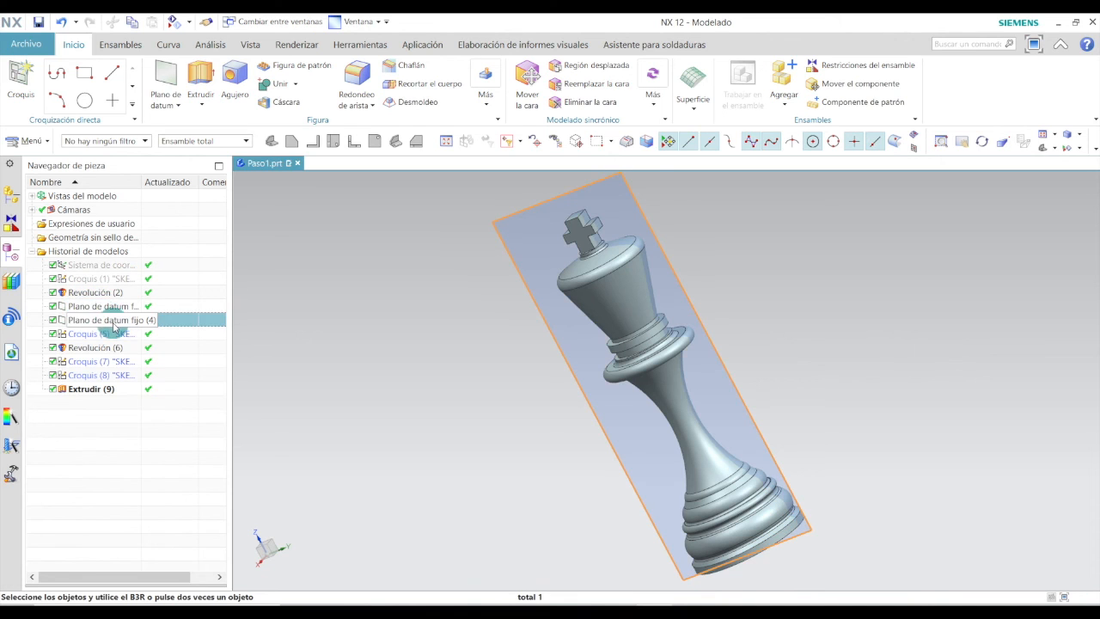
pyautogui.click(114, 337)
pyautogui.click(112, 348)
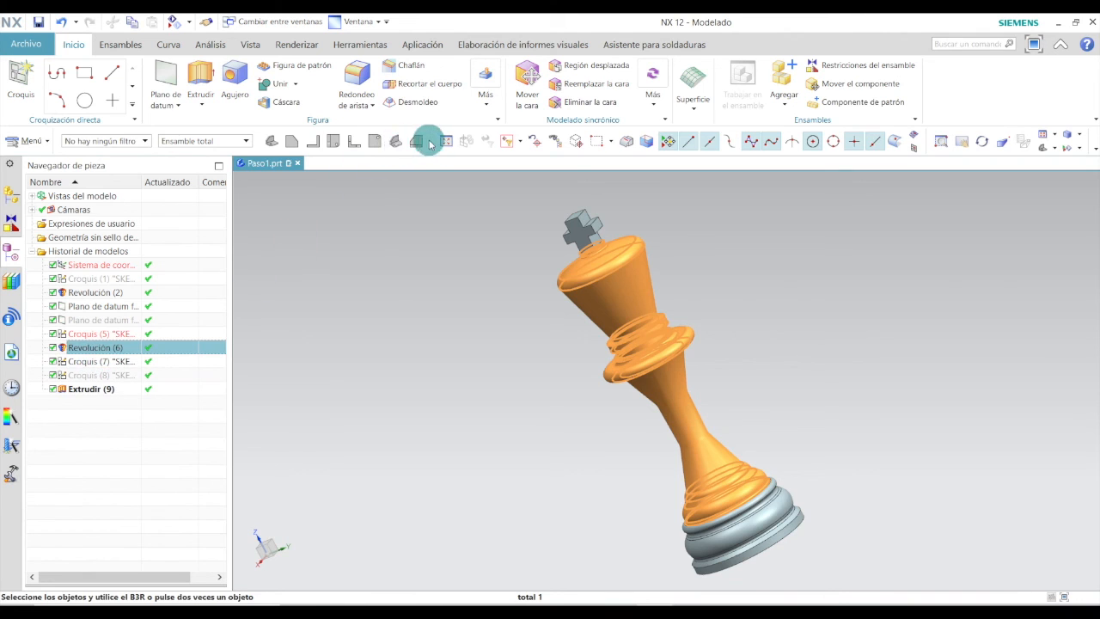
pyautogui.click(397, 141)
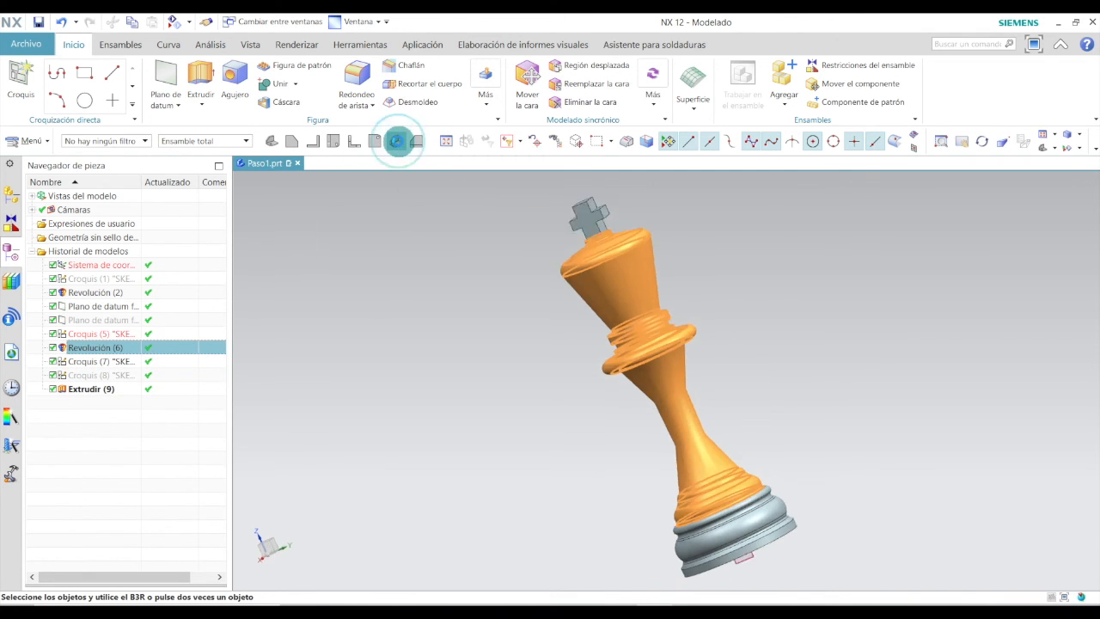
pyautogui.press('Escape')
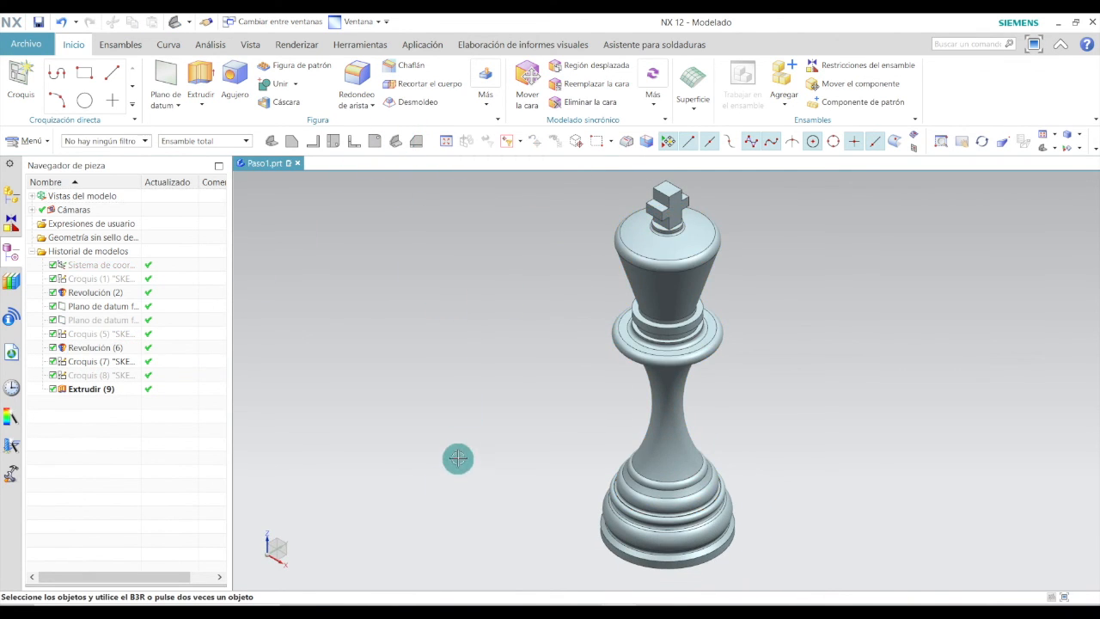
# Round ten edges along the upper arm and top of the cross with a 0.5 mm edge blend.
pyautogui.scroll(6, 718, 190)
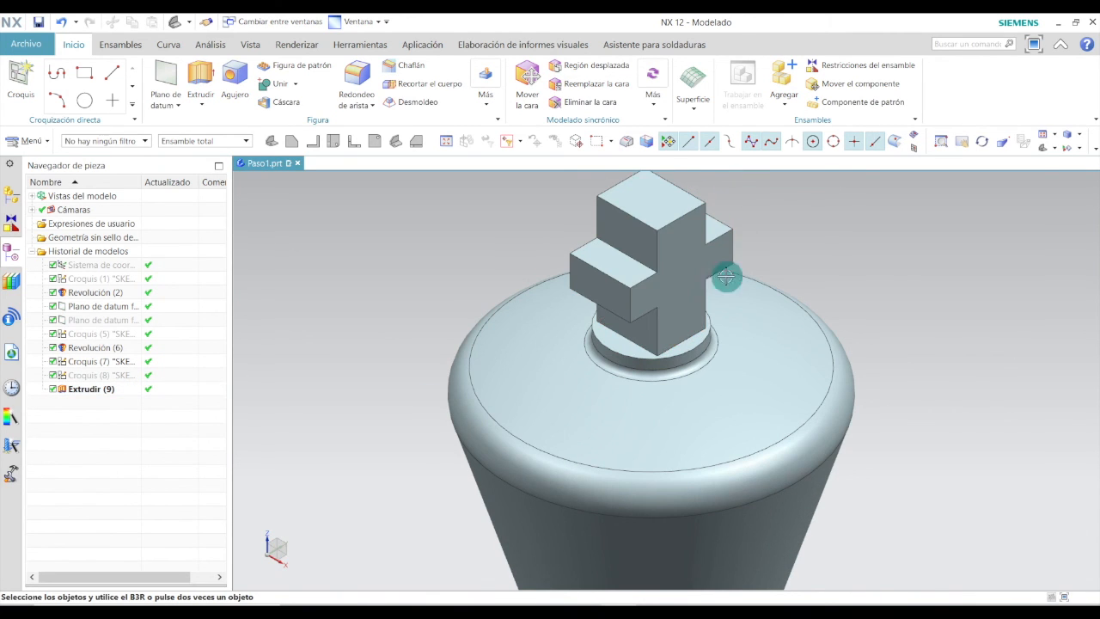
pyautogui.moveTo(630, 352); pyautogui.dragTo(694, 270, button='middle')
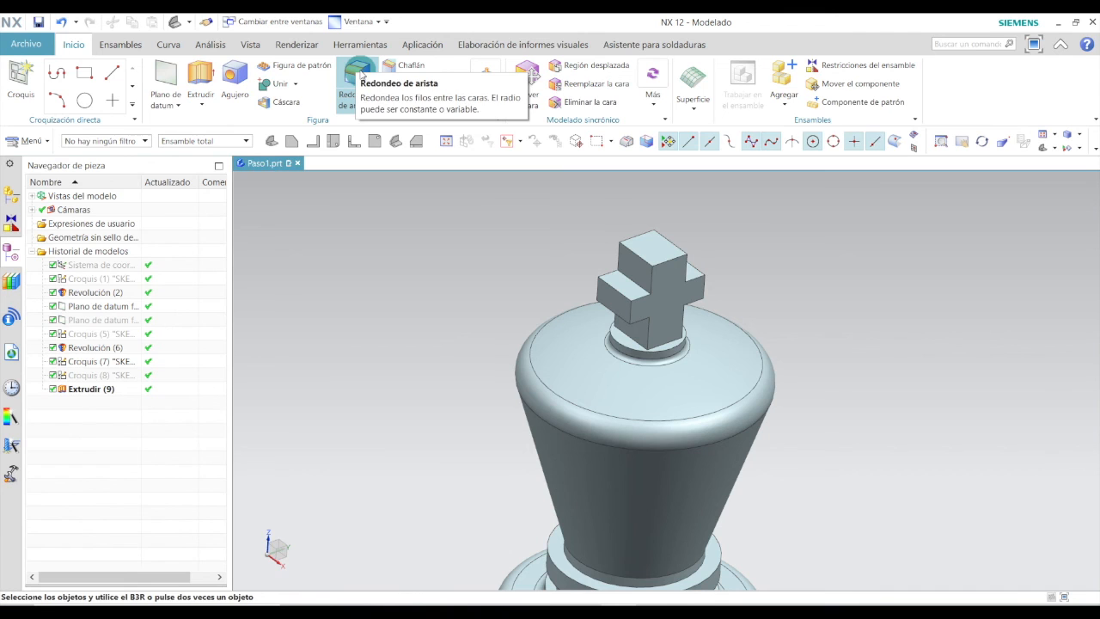
pyautogui.click(361, 76)
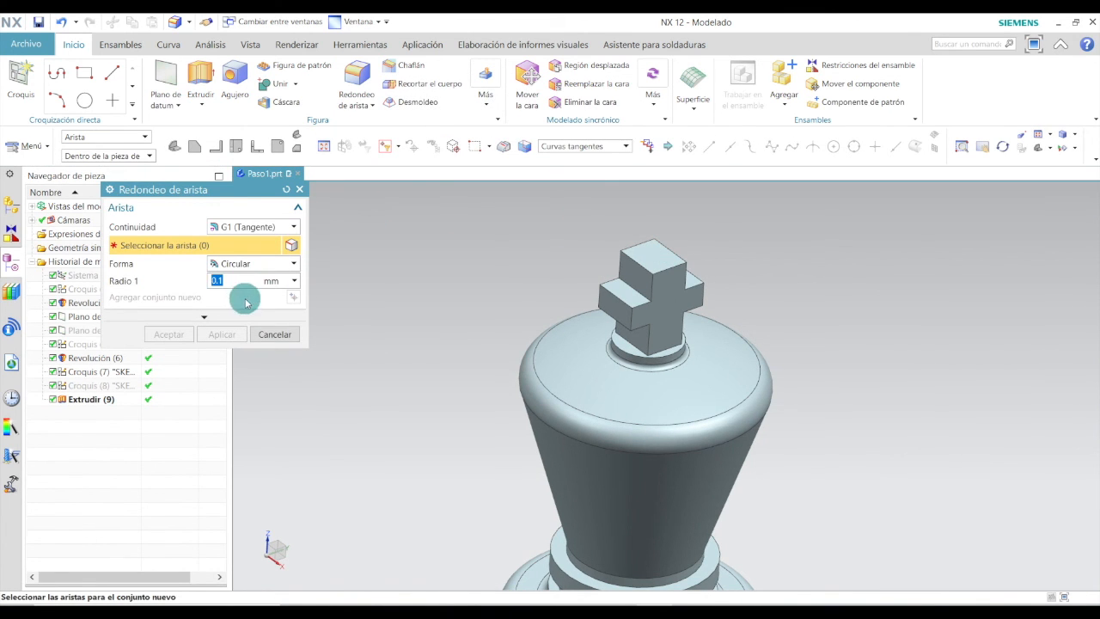
pyautogui.scroll(4, 589, 295)
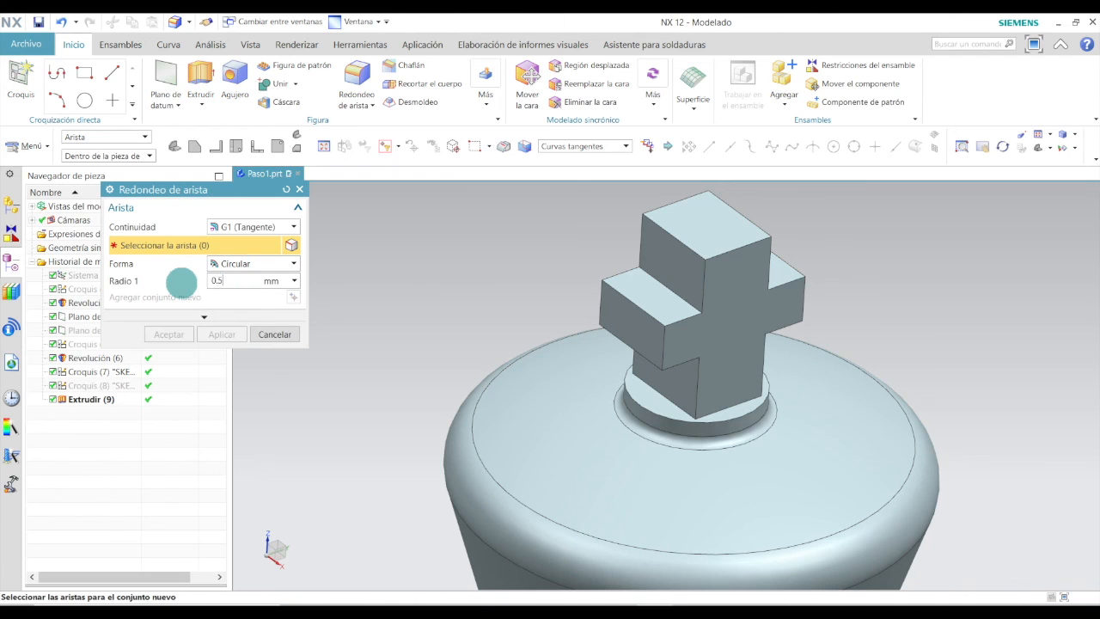
pyautogui.scroll(5, 704, 296)
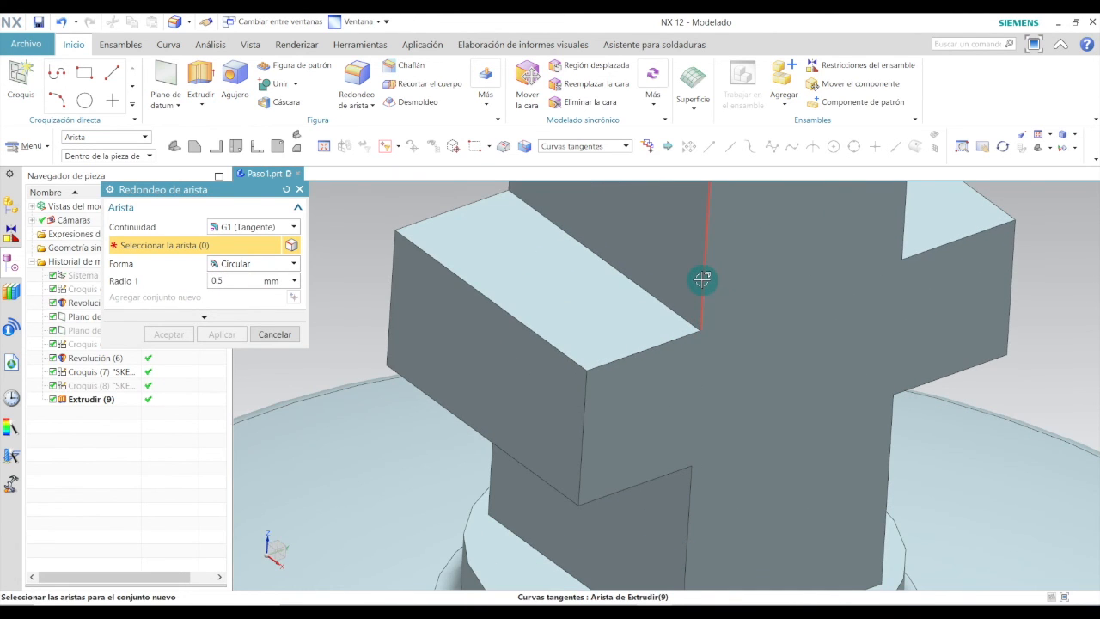
pyautogui.click(702, 279)
pyautogui.click(656, 344)
pyautogui.click(653, 295)
pyautogui.click(535, 334)
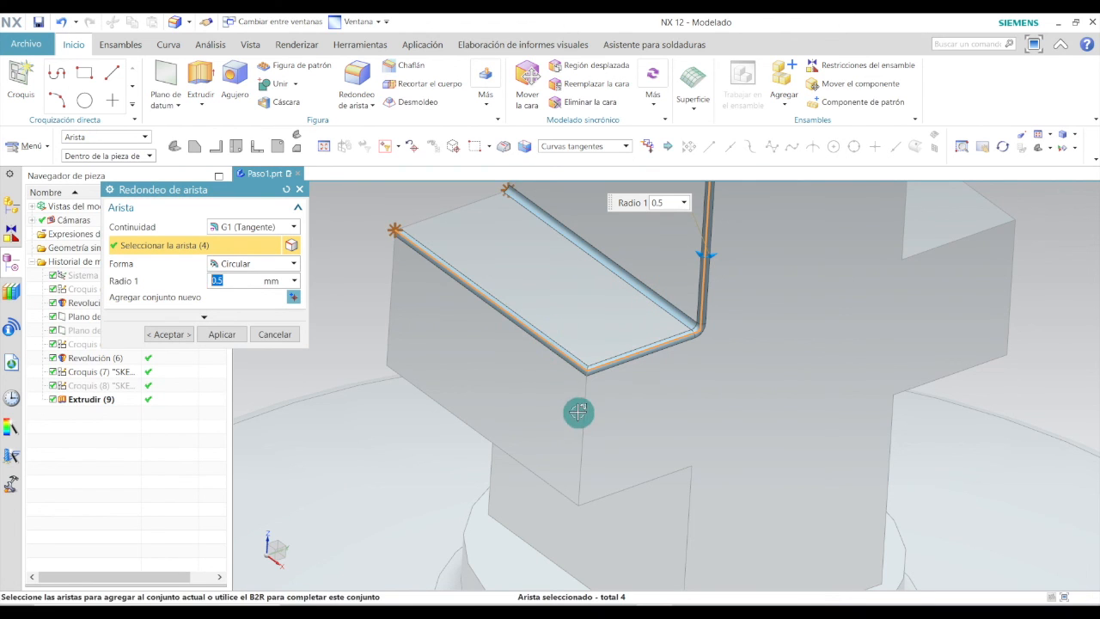
pyautogui.click(582, 414)
pyautogui.click(486, 436)
pyautogui.click(623, 488)
pyautogui.click(692, 503)
pyautogui.moveTo(692, 504); pyautogui.dragTo(728, 270, button='middle')
pyautogui.scroll(-3, 729, 270)
pyautogui.click(726, 277)
pyautogui.click(823, 311)
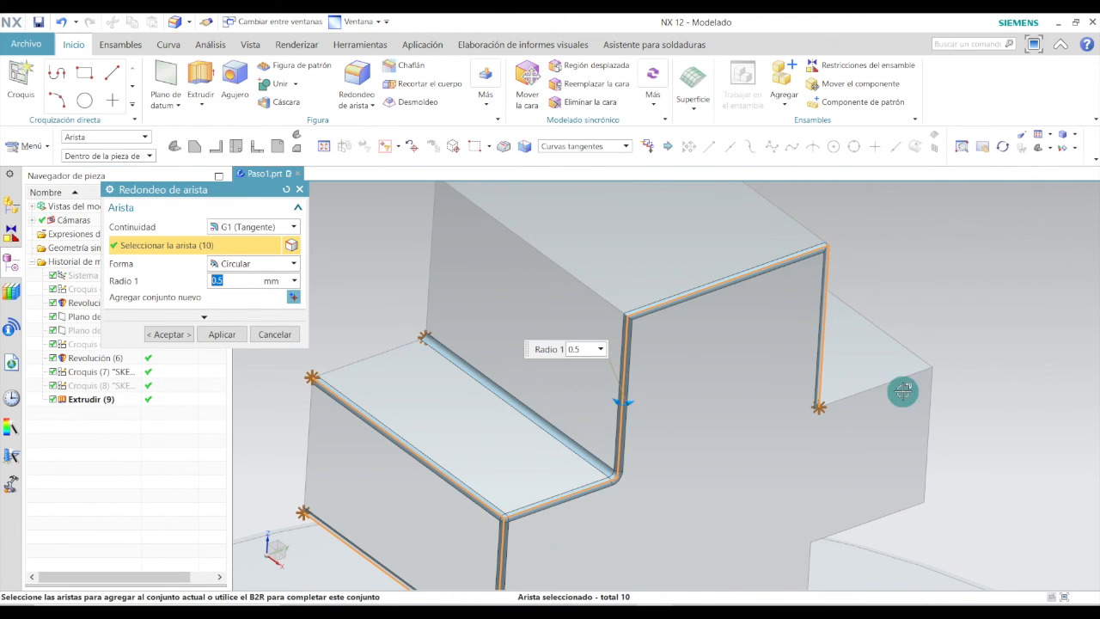
pyautogui.click(168, 334)
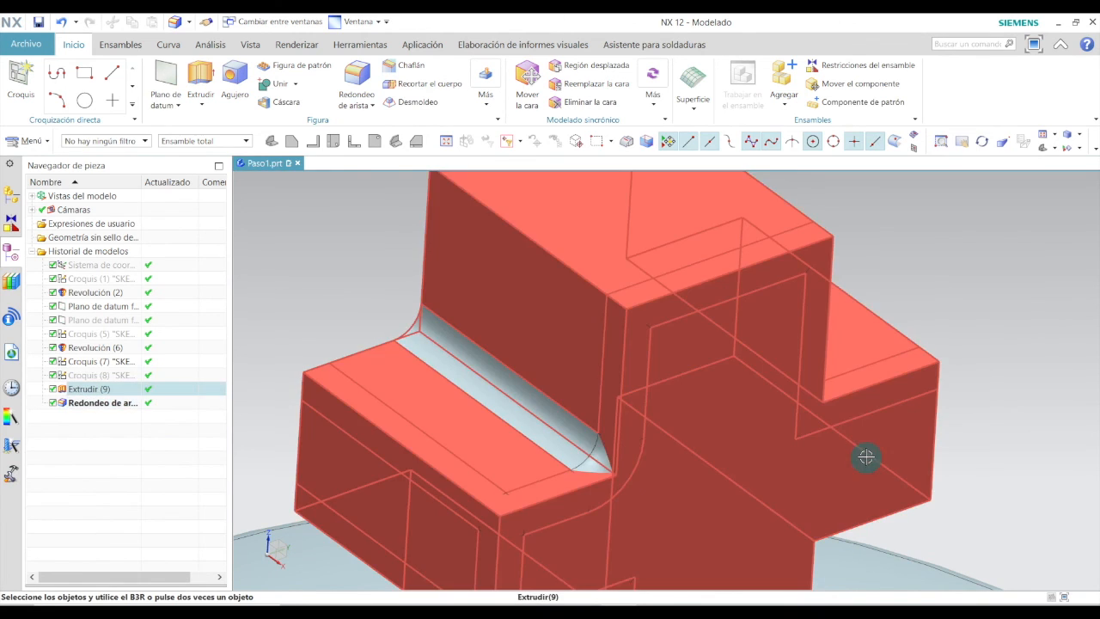
# Apply a 0.5 mm edge blend to the remaining outer edges around the cross arms.
pyautogui.click(355, 86)
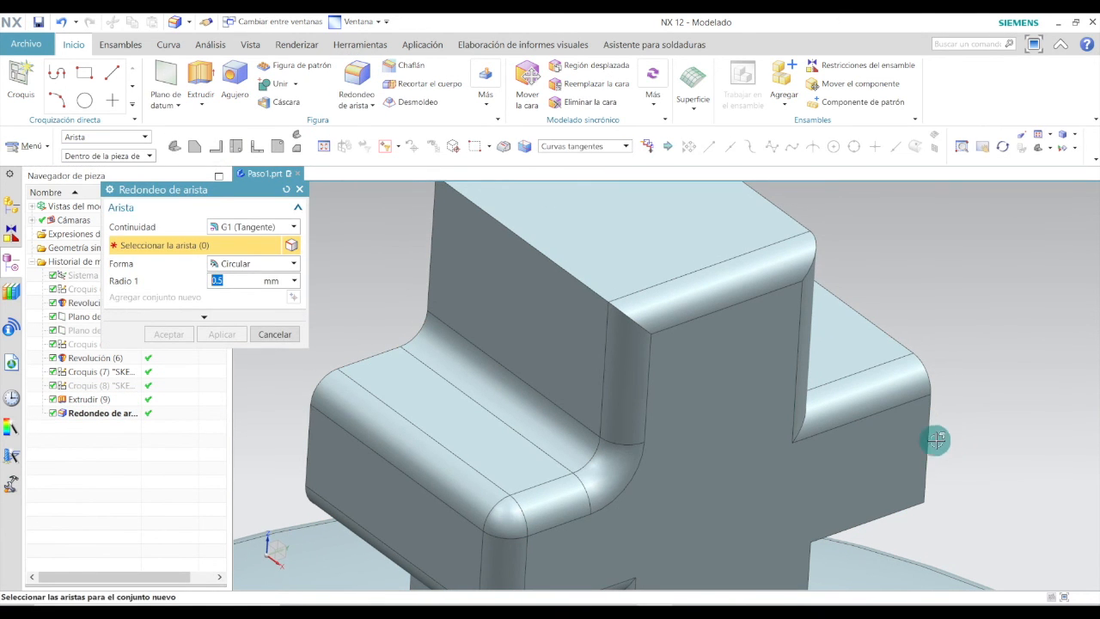
pyautogui.click(928, 432)
pyautogui.scroll(-3, 924, 338)
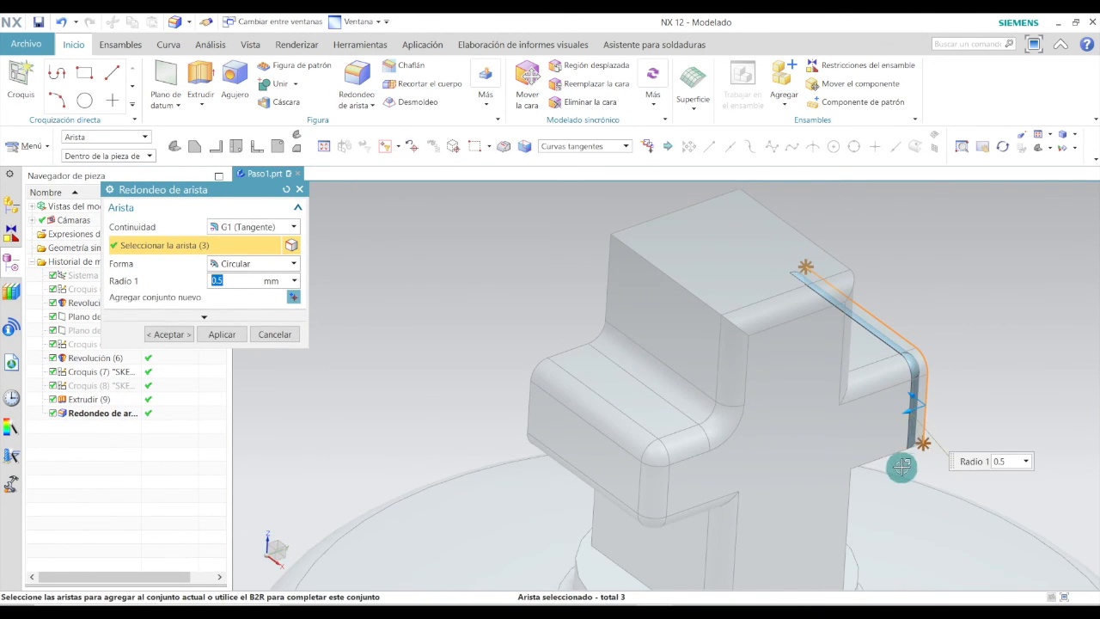
pyautogui.click(890, 459)
pyautogui.moveTo(896, 422); pyautogui.dragTo(817, 418, button='middle')
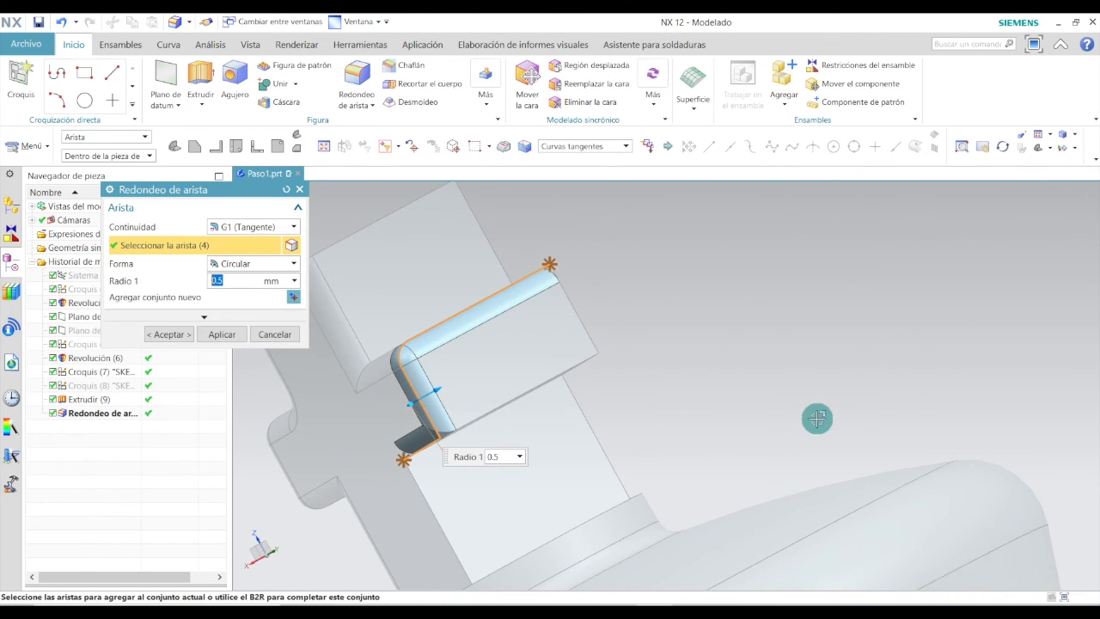
pyautogui.click(544, 365)
pyautogui.moveTo(592, 329); pyautogui.dragTo(444, 263, button='middle')
pyautogui.click(481, 258)
pyautogui.click(491, 325)
pyautogui.click(486, 382)
pyautogui.click(546, 379)
pyautogui.click(575, 371)
pyautogui.moveTo(662, 335); pyautogui.dragTo(653, 439, button='middle')
pyautogui.scroll(3, 637, 206)
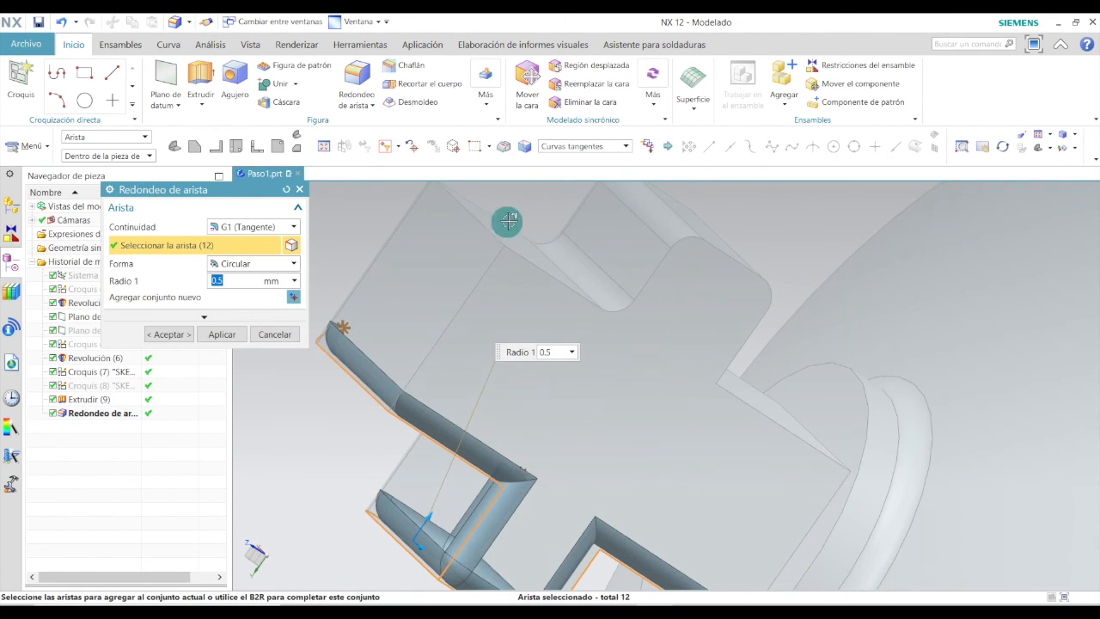
pyautogui.click(483, 224)
pyautogui.click(480, 281)
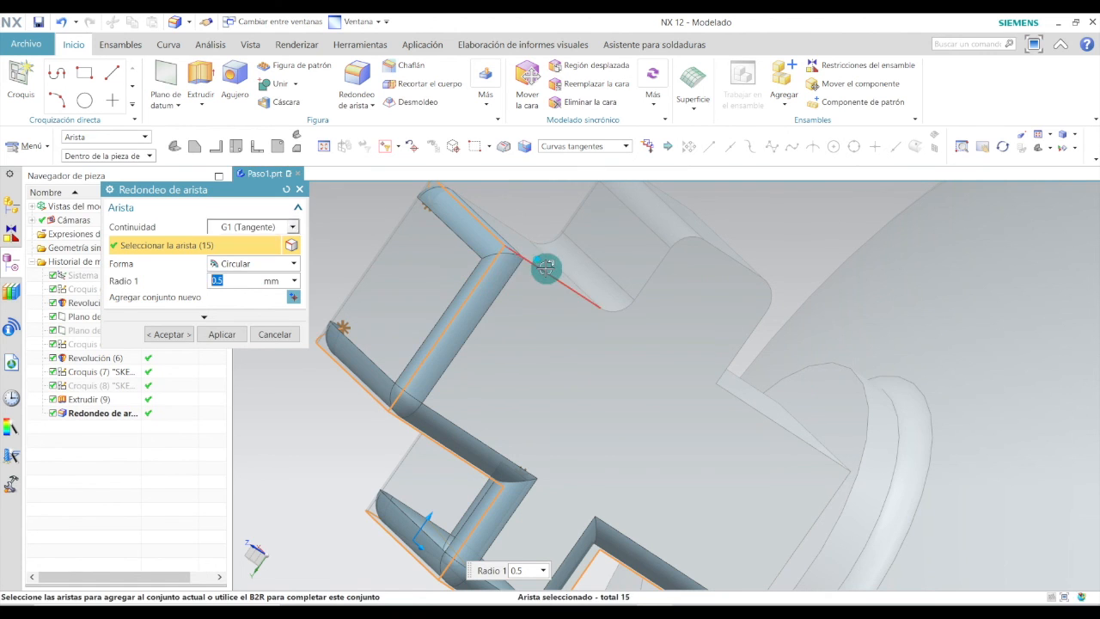
pyautogui.click(767, 411)
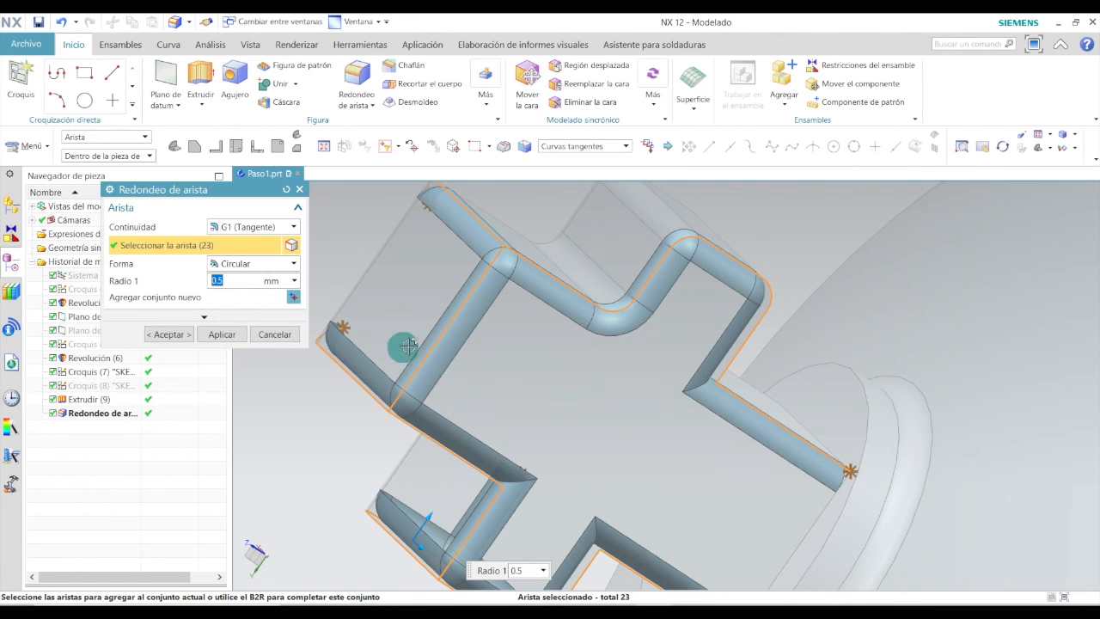
pyautogui.click(171, 337)
# Round the six edges beneath the cross arms with a 0.5 mm edge blend.
pyautogui.moveTo(601, 309); pyautogui.dragTo(681, 225, button='middle')
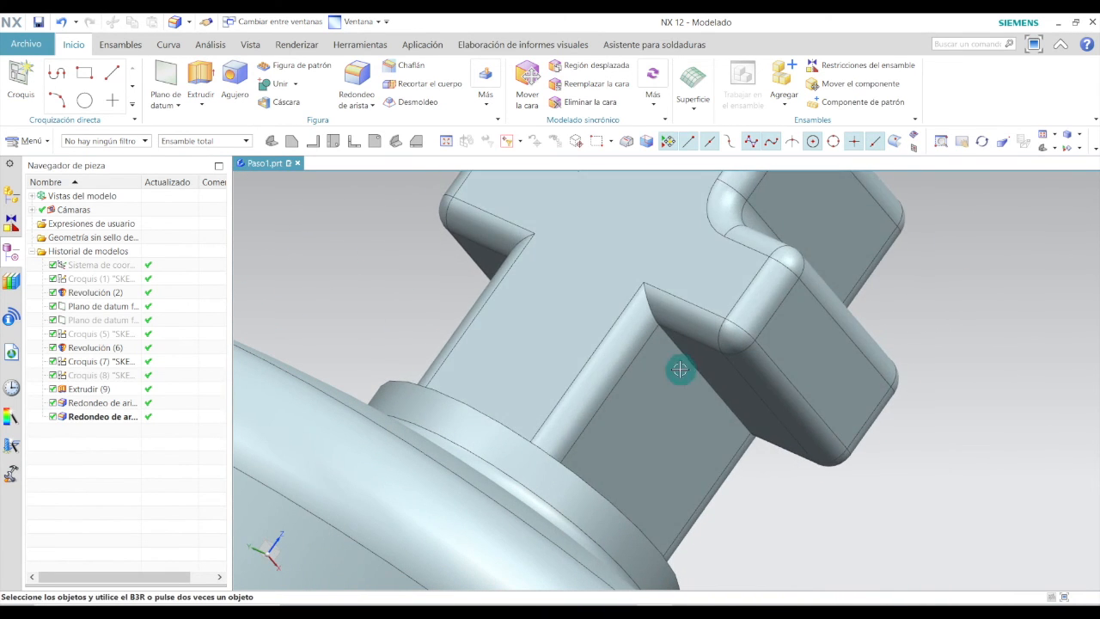
pyautogui.scroll(5, 706, 339)
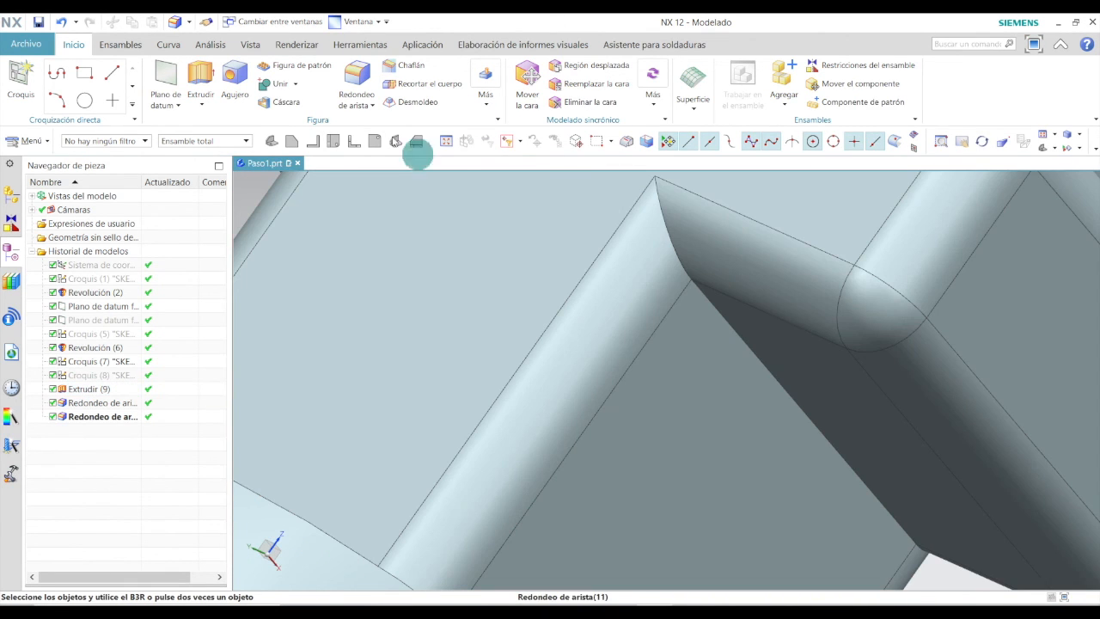
pyautogui.click(354, 70)
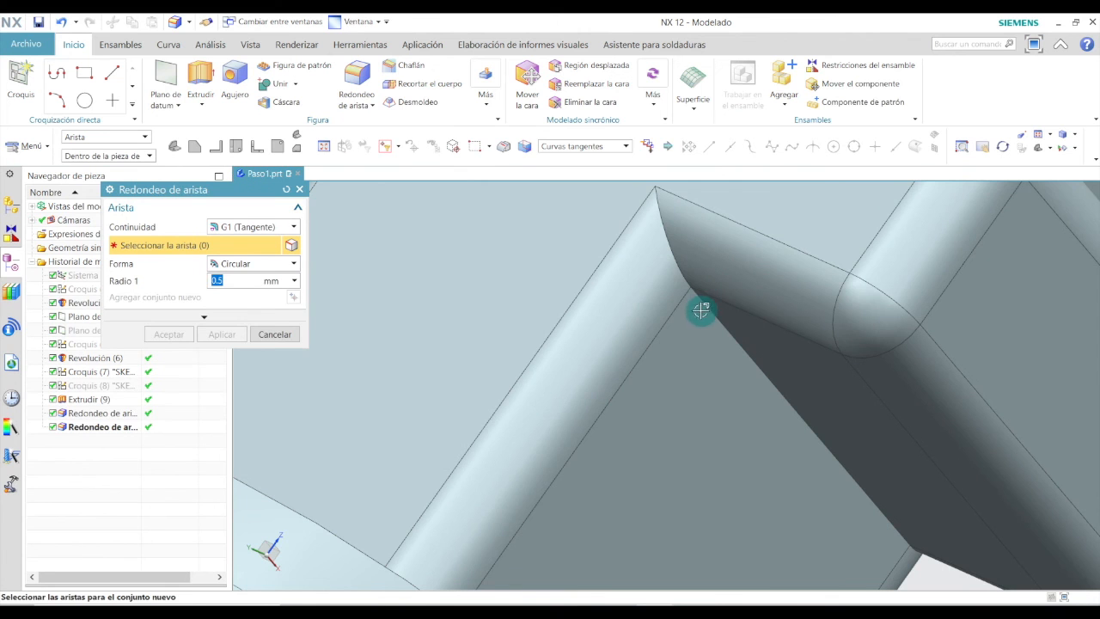
pyautogui.click(707, 306)
pyautogui.scroll(-5, 737, 369)
pyautogui.moveTo(716, 405); pyautogui.dragTo(563, 322, button='middle')
pyautogui.scroll(3, 747, 311)
pyautogui.click(776, 308)
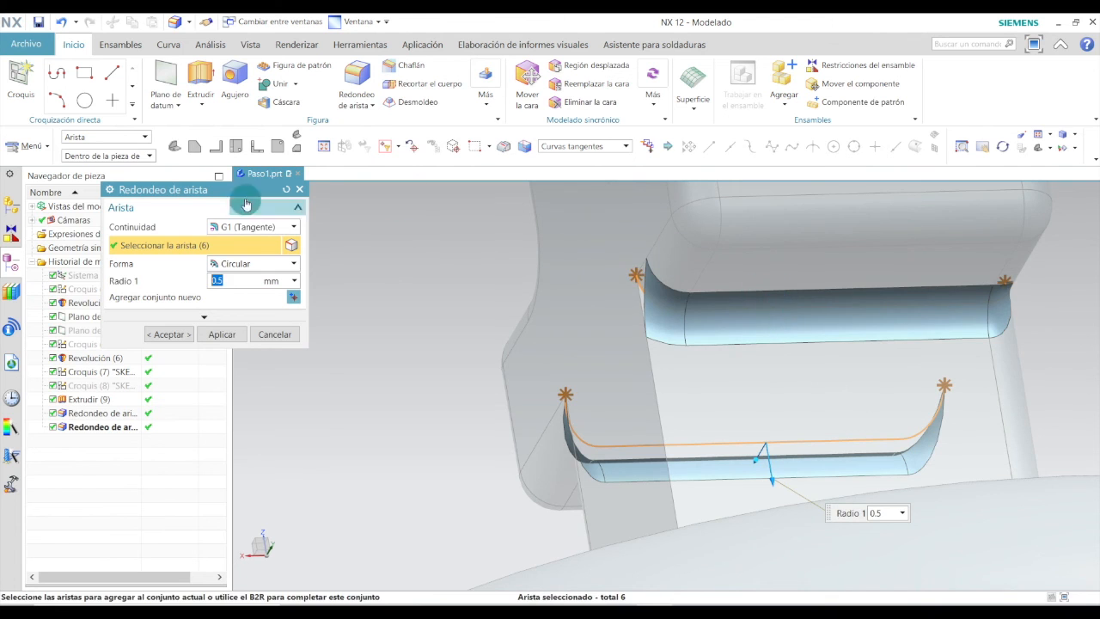
pyautogui.click(171, 335)
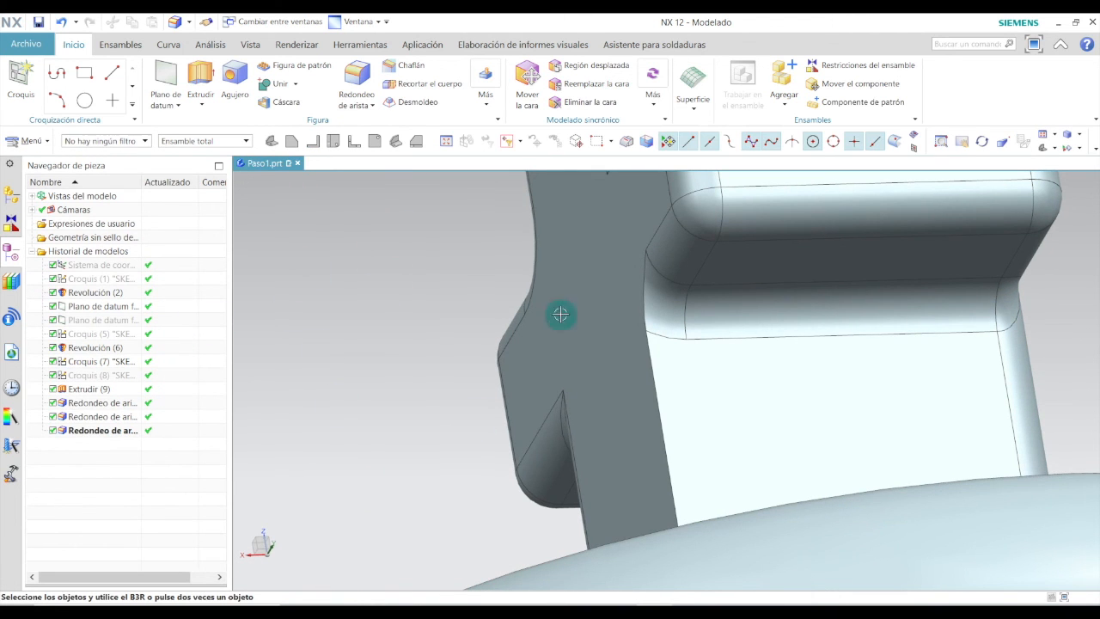
# Blend the two inner corner edges on the back of the cross at 0.5 mm.
pyautogui.scroll(-4, 589, 267)
pyautogui.moveTo(591, 267); pyautogui.dragTo(618, 317, button='middle')
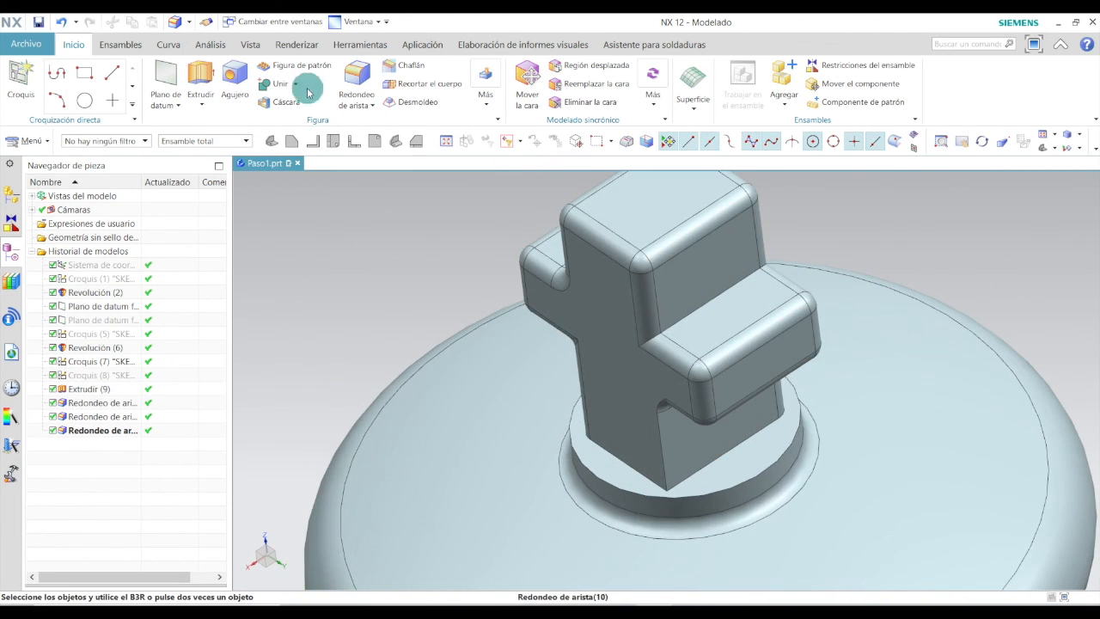
pyautogui.click(357, 82)
pyautogui.scroll(3, 653, 499)
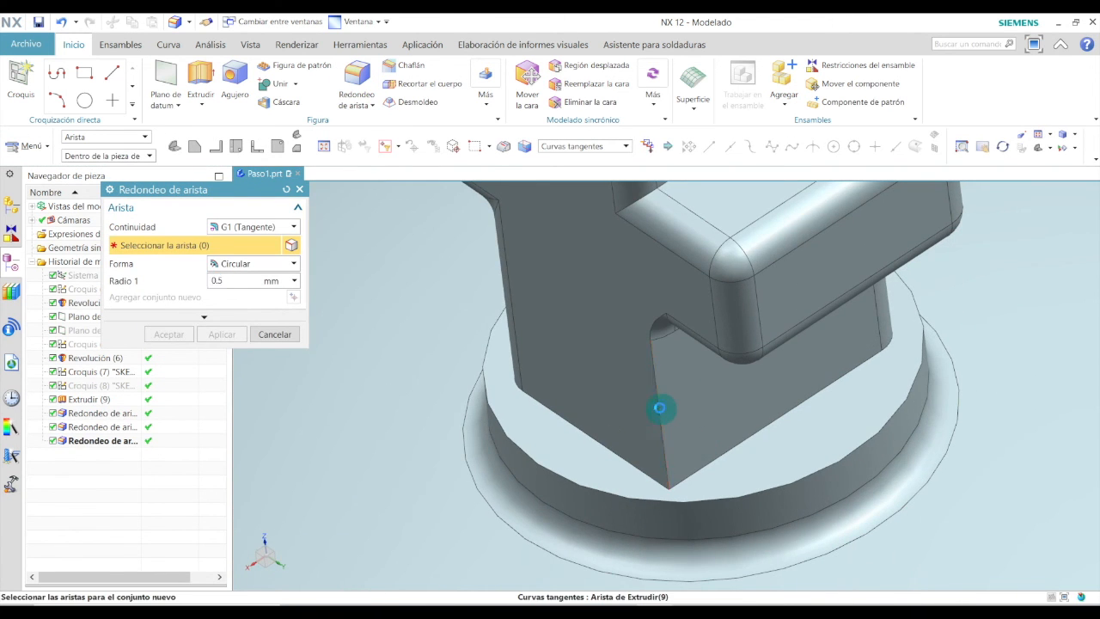
pyautogui.click(662, 404)
pyautogui.moveTo(717, 351); pyautogui.dragTo(726, 406, button='middle')
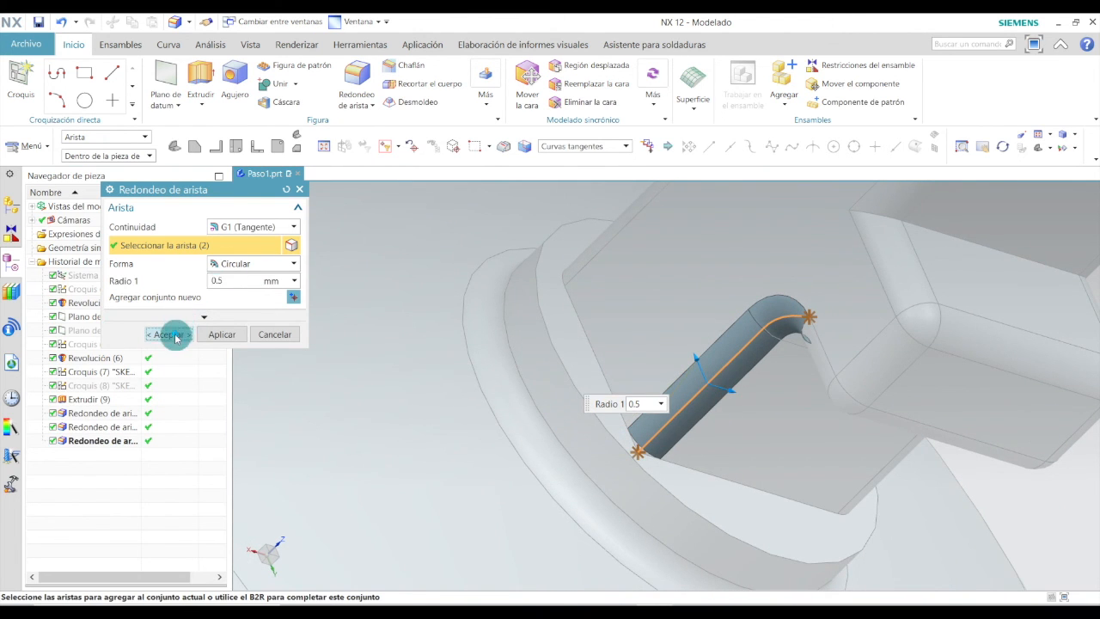
pyautogui.click(170, 335)
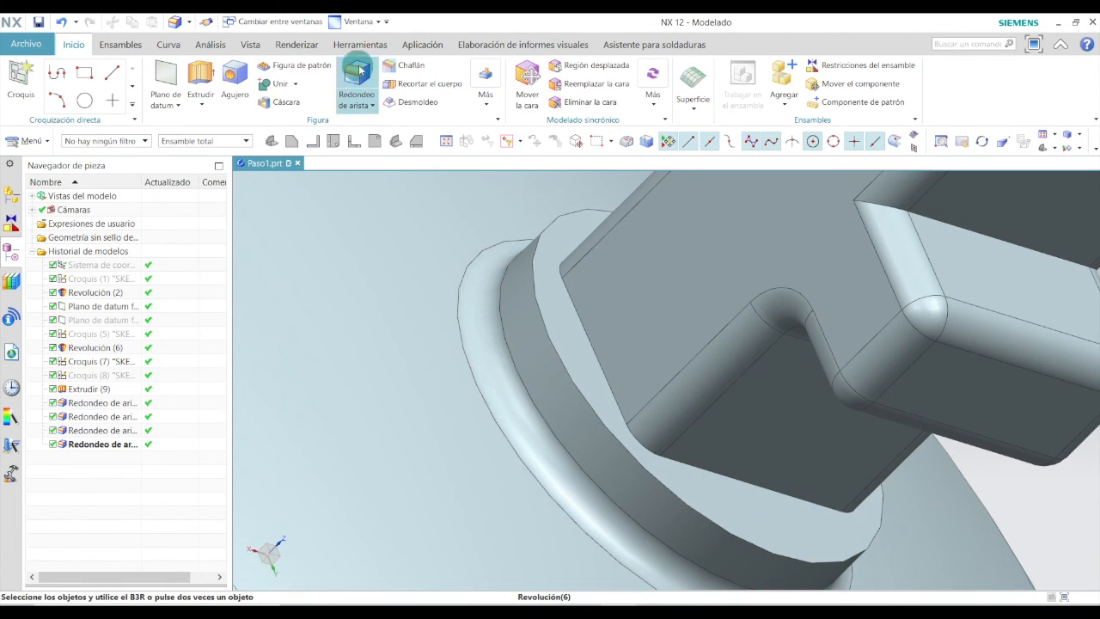
# Round the loop of edges where the cross meets the base disc with a 0.5 mm blend.
pyautogui.click(577, 318)
pyautogui.moveTo(764, 494); pyautogui.dragTo(658, 409, button='middle')
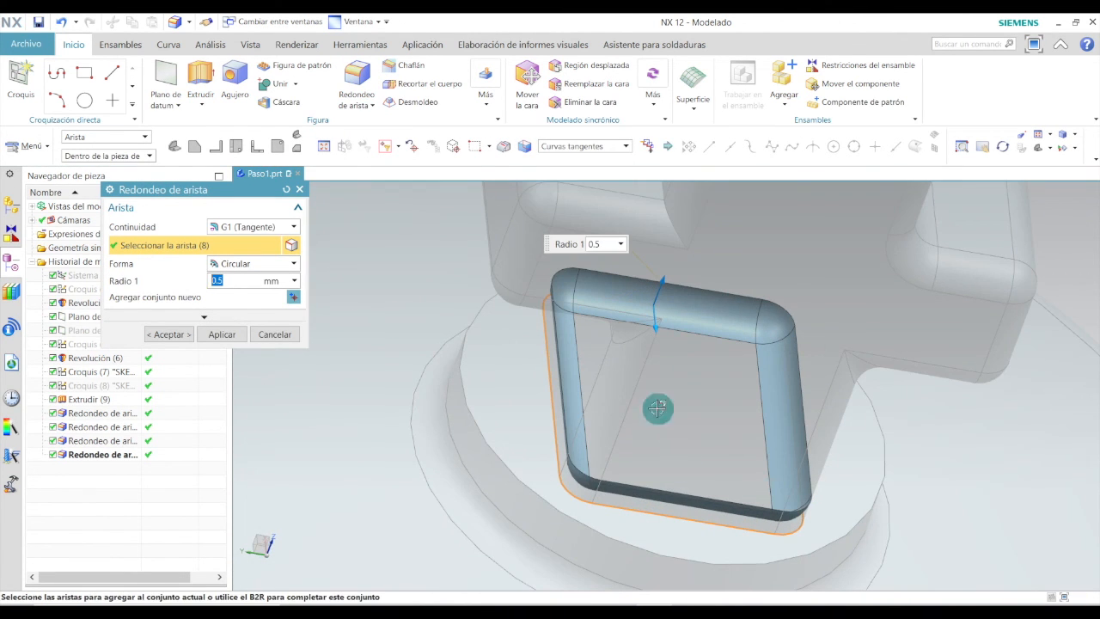
pyautogui.click(178, 333)
# Open the object display editor for the three solid bodies of the king in an isometric view.
pyautogui.scroll(-5, 696, 507)
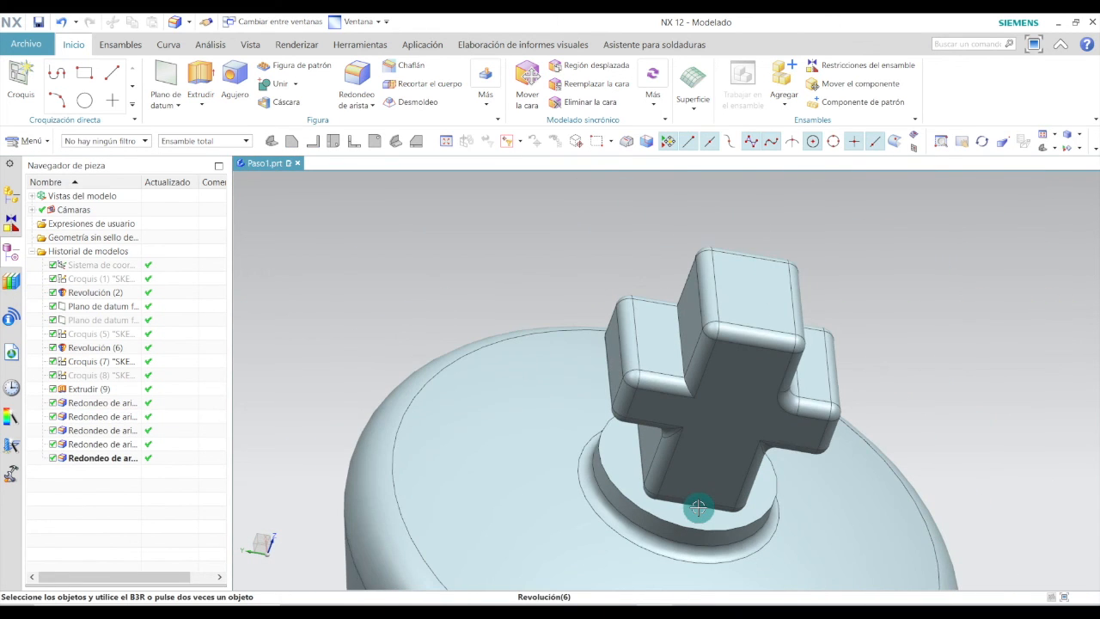
pyautogui.scroll(4, 633, 270)
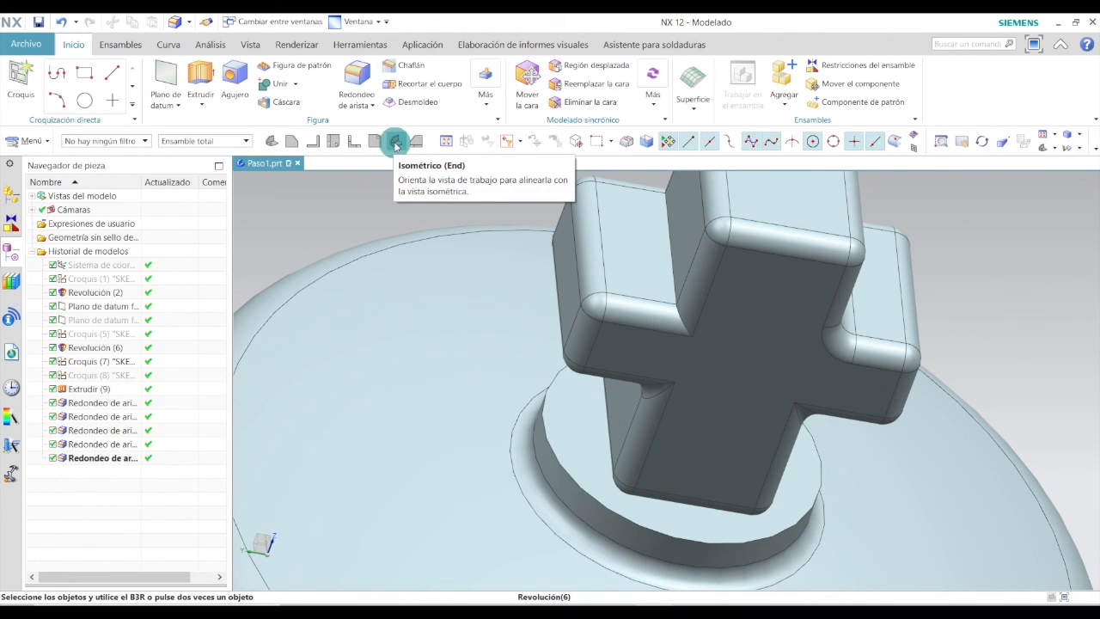
pyautogui.click(396, 143)
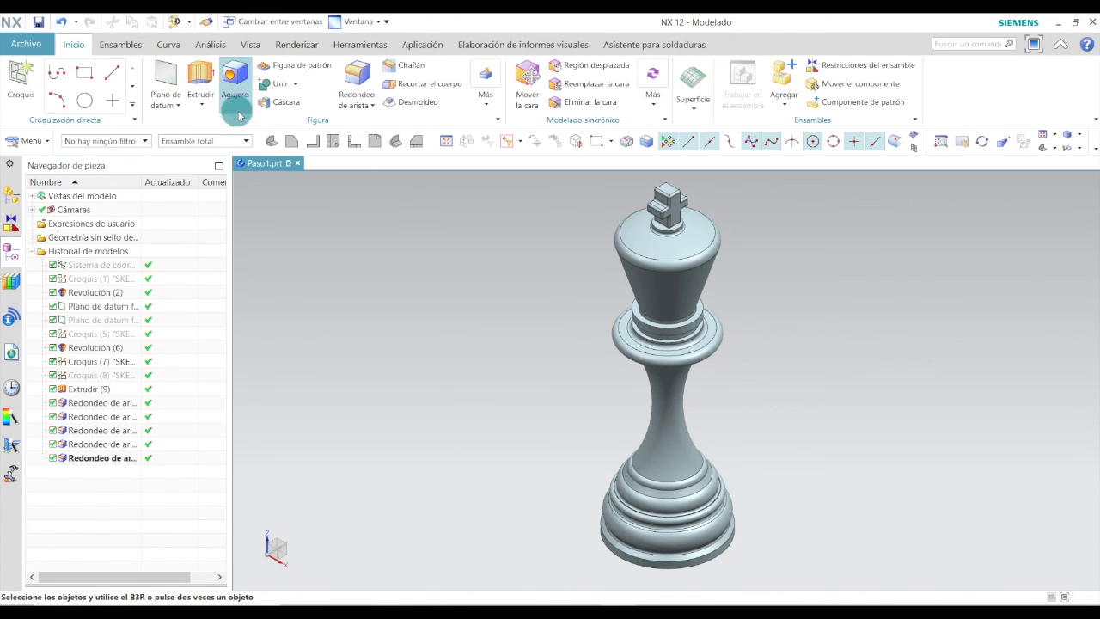
pyautogui.click(251, 44)
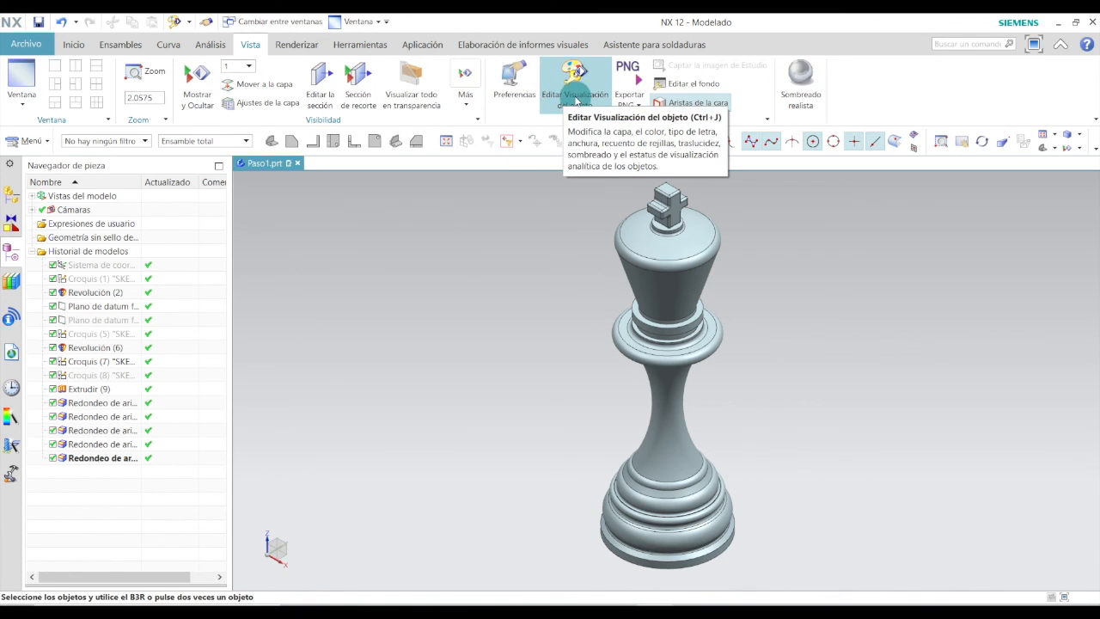
pyautogui.click(576, 98)
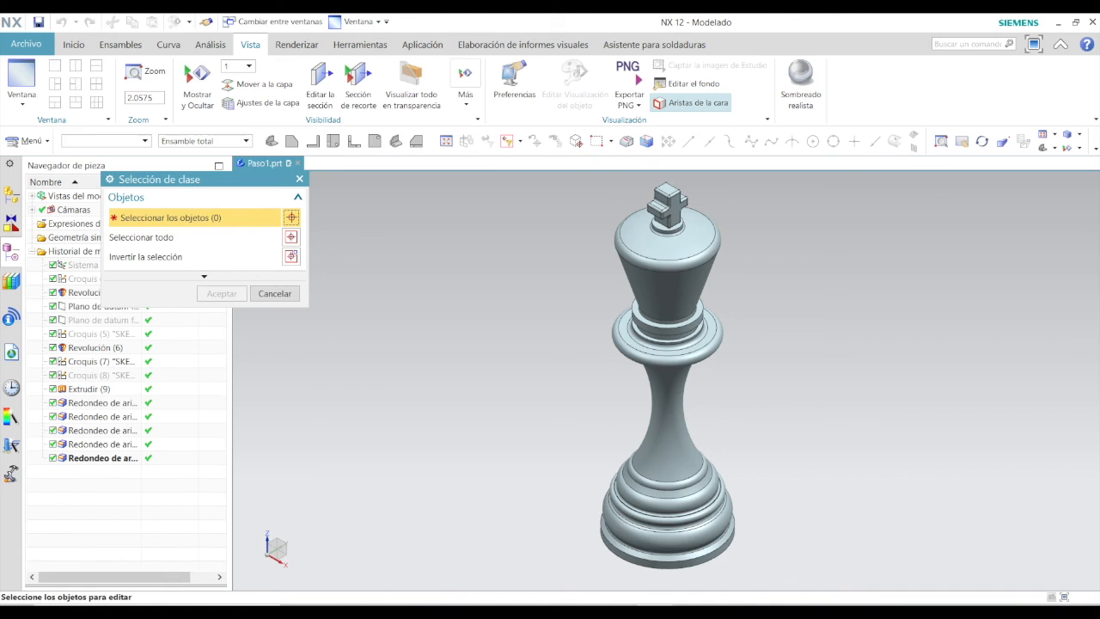
pyautogui.click(714, 510)
pyautogui.click(685, 452)
pyautogui.click(667, 196)
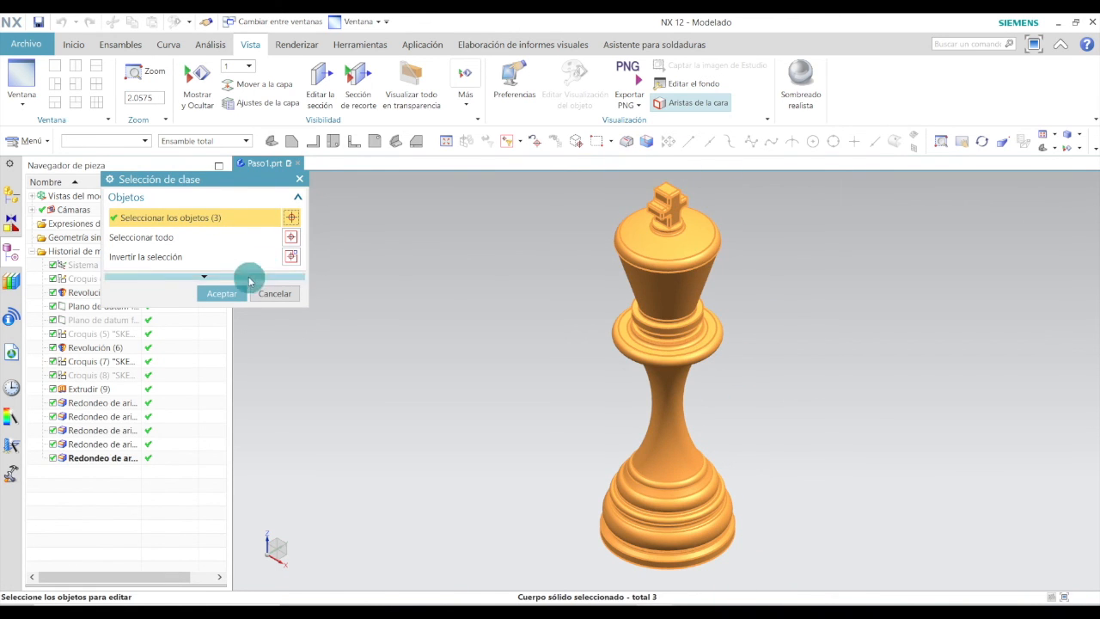
pyautogui.click(223, 293)
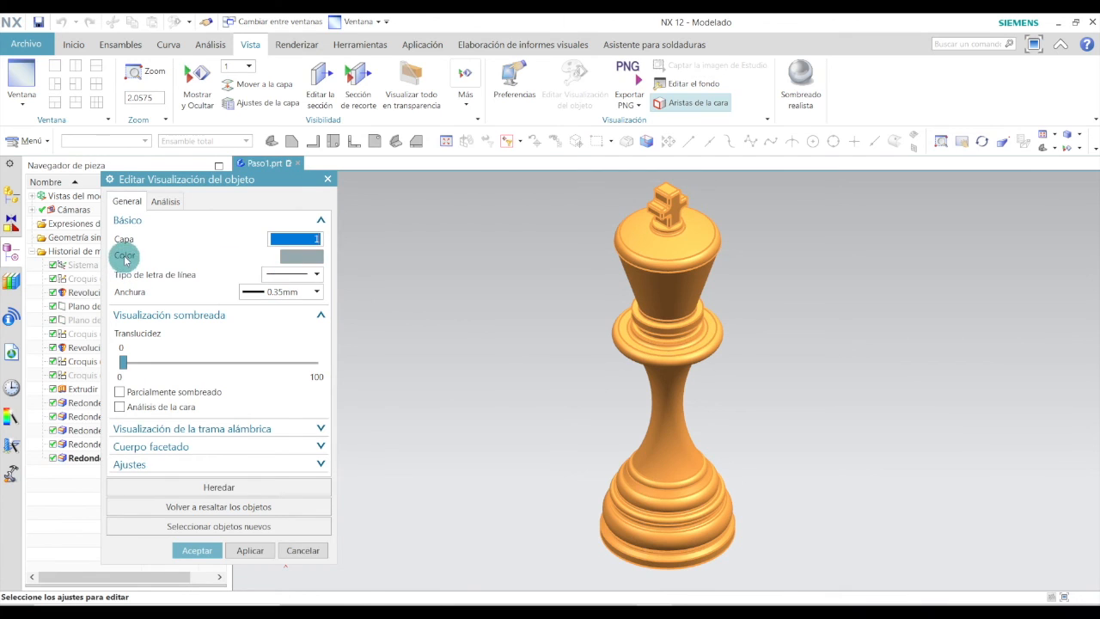
# Change the bodies' colour to a light cream swatch from the Vibrant palette and accept the display changes.
pyautogui.click(297, 255)
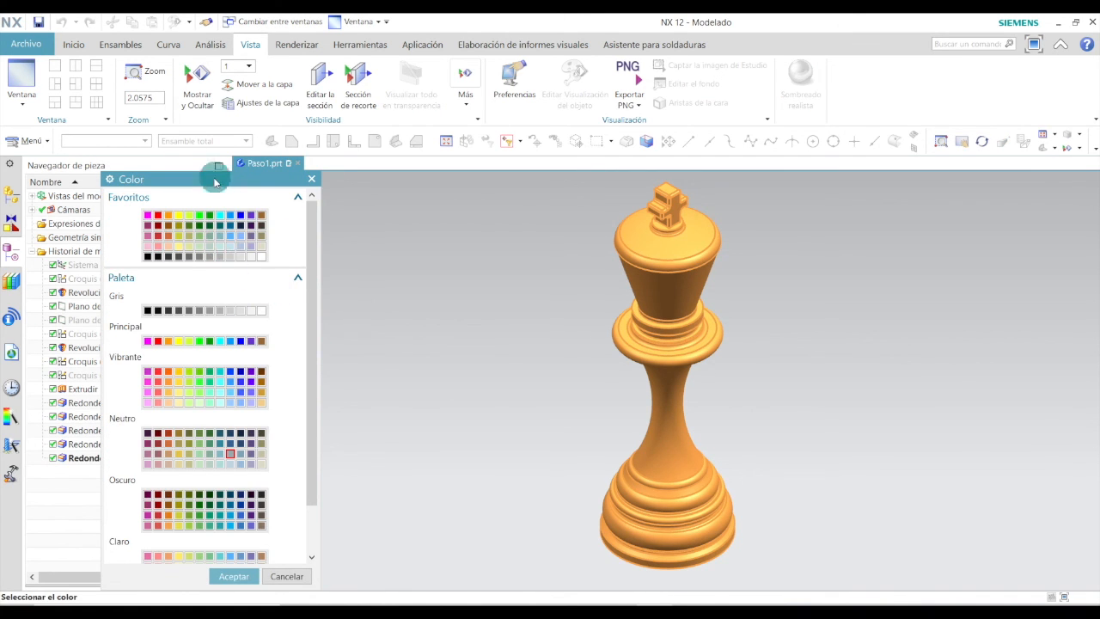
pyautogui.moveTo(218, 179); pyautogui.dragTo(204, 120)
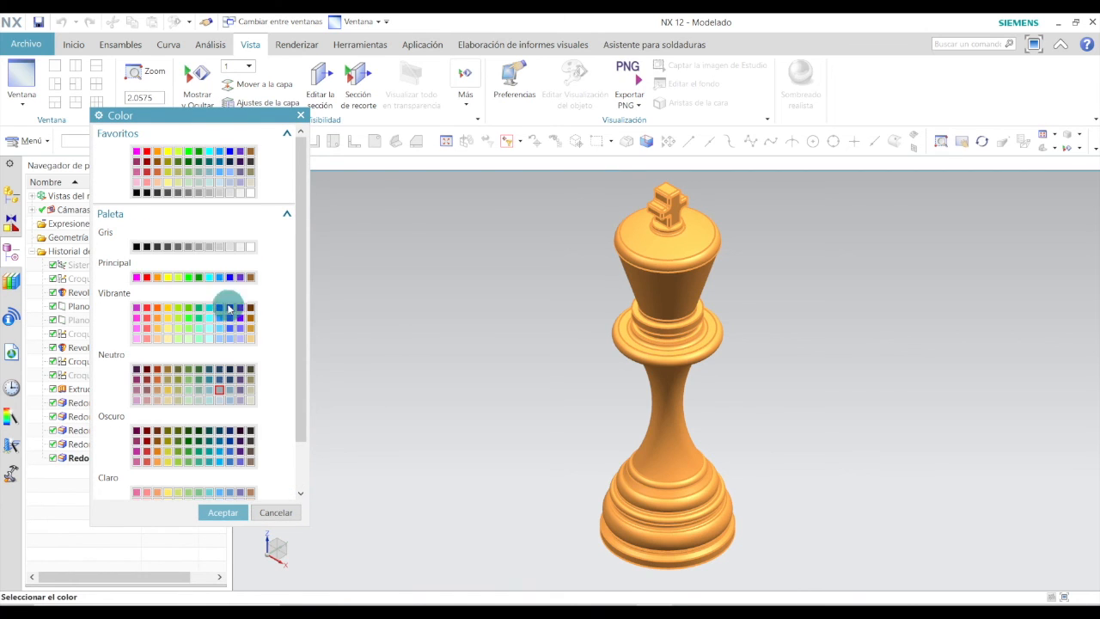
pyautogui.click(250, 340)
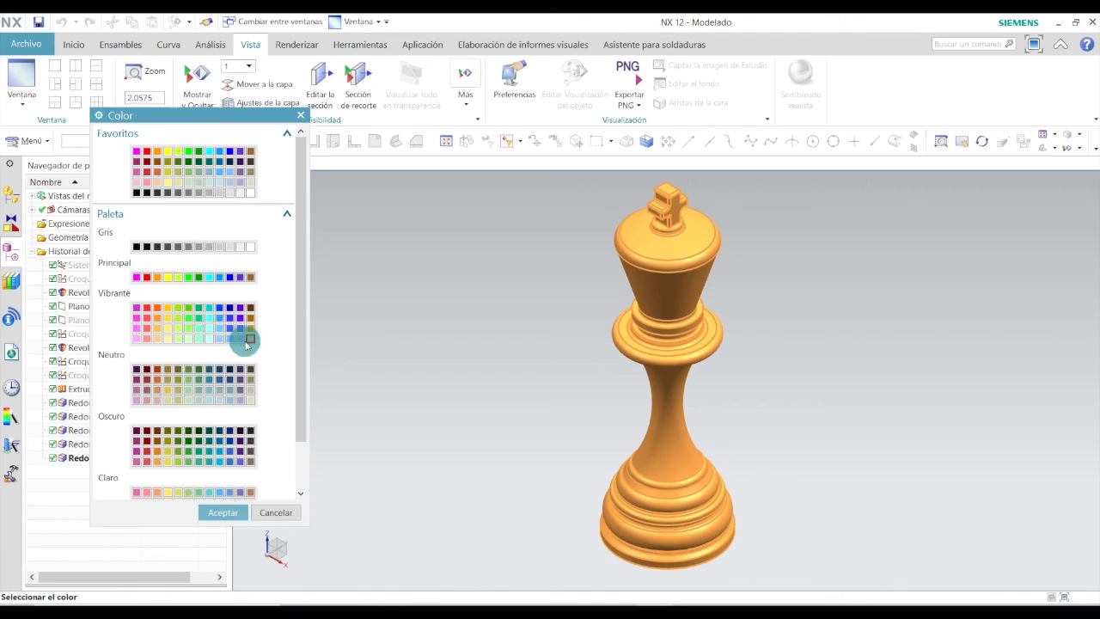
pyautogui.click(250, 339)
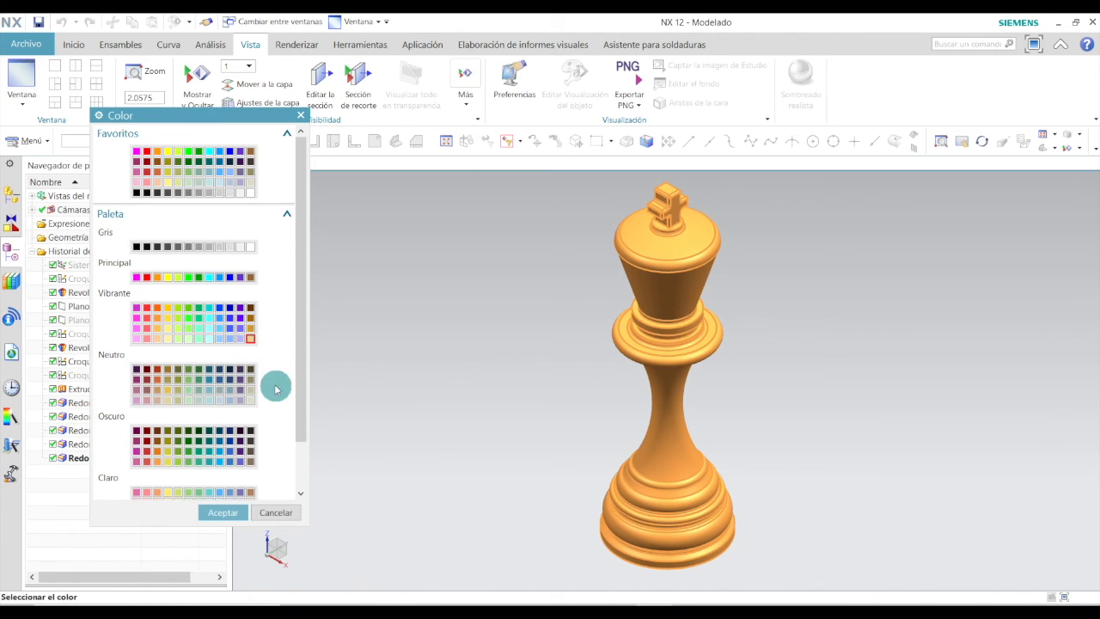
pyautogui.click(223, 512)
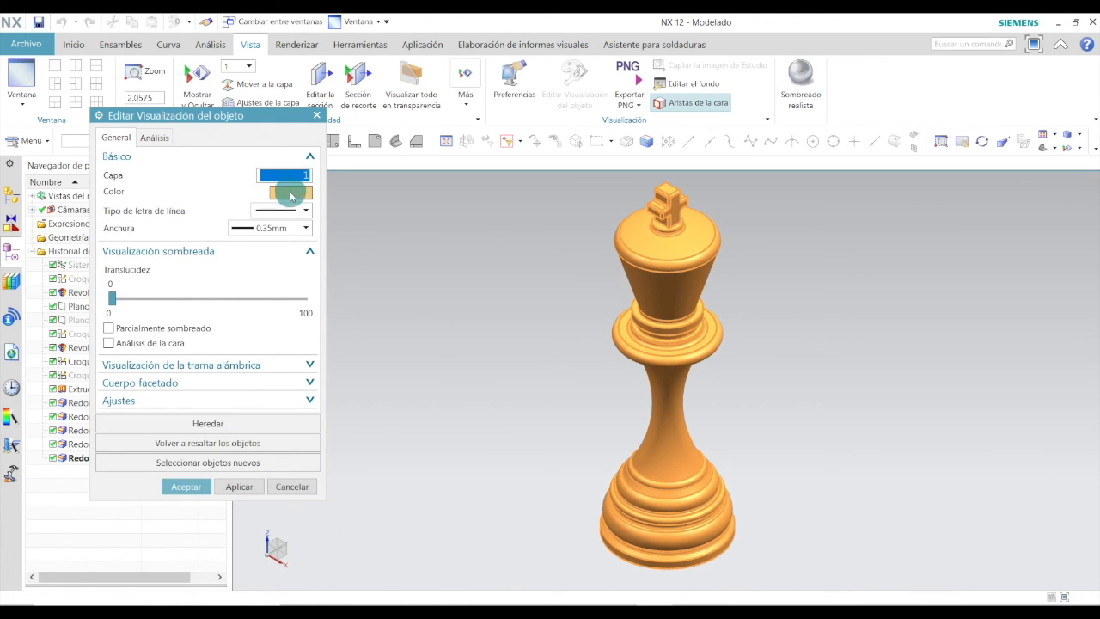
pyautogui.click(192, 484)
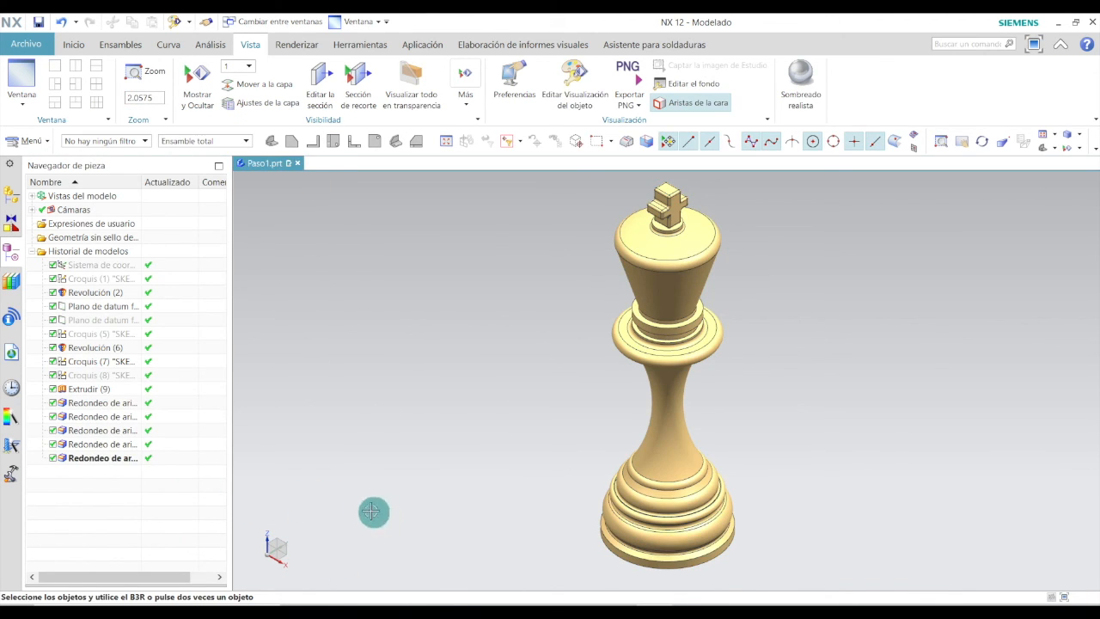